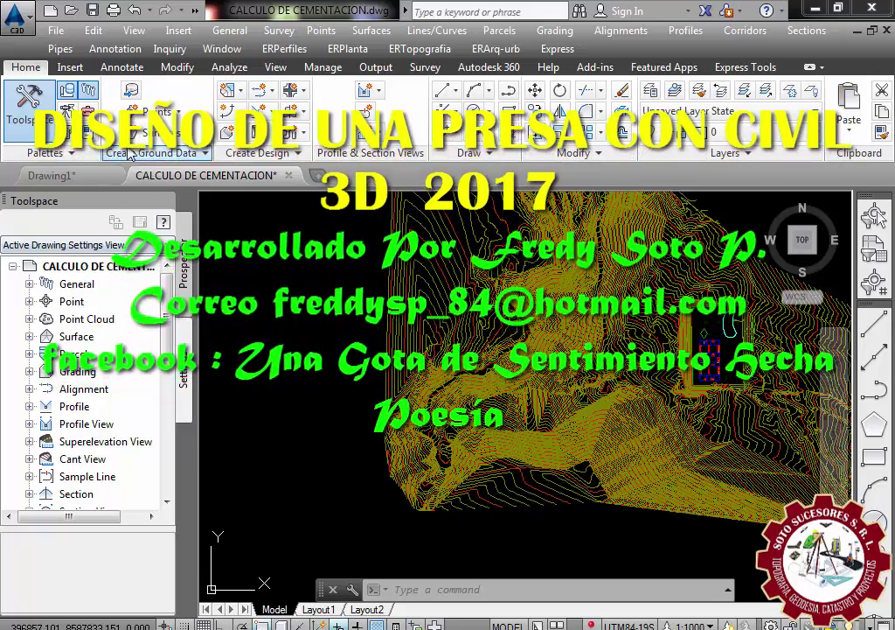
- Orbit the terrain to inspect it in 3D, then return to plan and zoom onto the dam slope
left_click(289, 464)
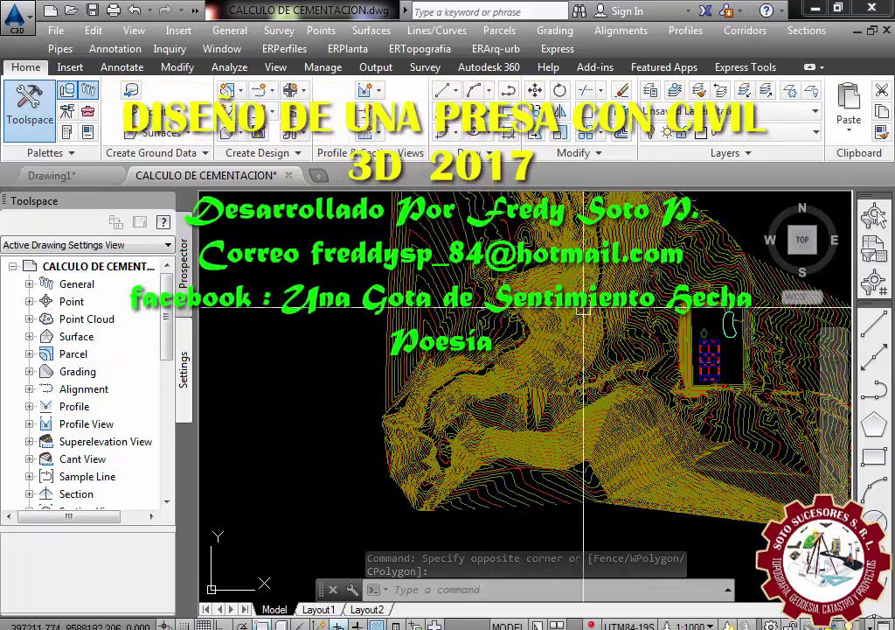
mouse_move(566, 424)
middle_mouse_down("shift")
mouse_move(505, 430)
mouse_move(521, 439)
mouse_move(510, 451)
middle_mouse_up("shift")
key("ctrl+z")
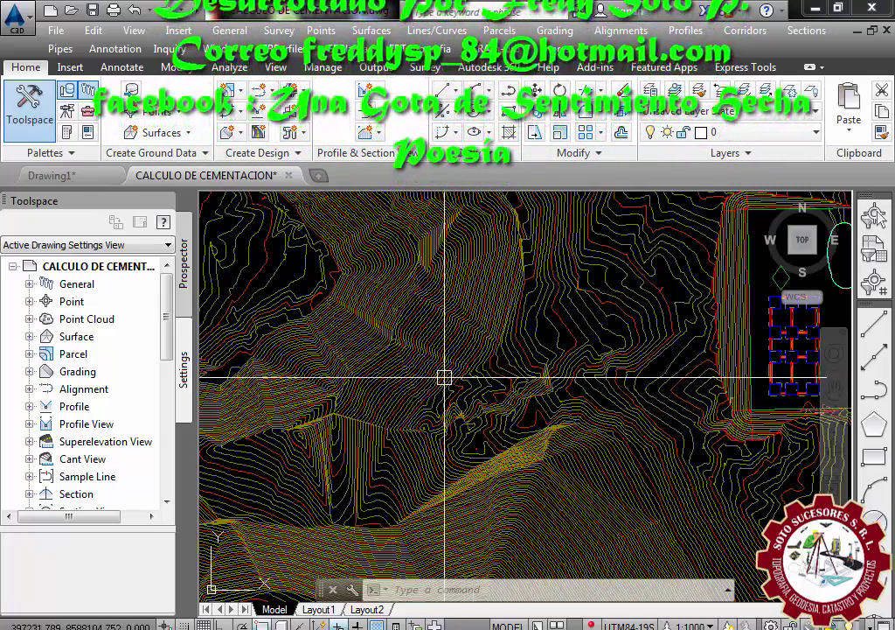
middle_click_drag(429, 424, 478, 414)
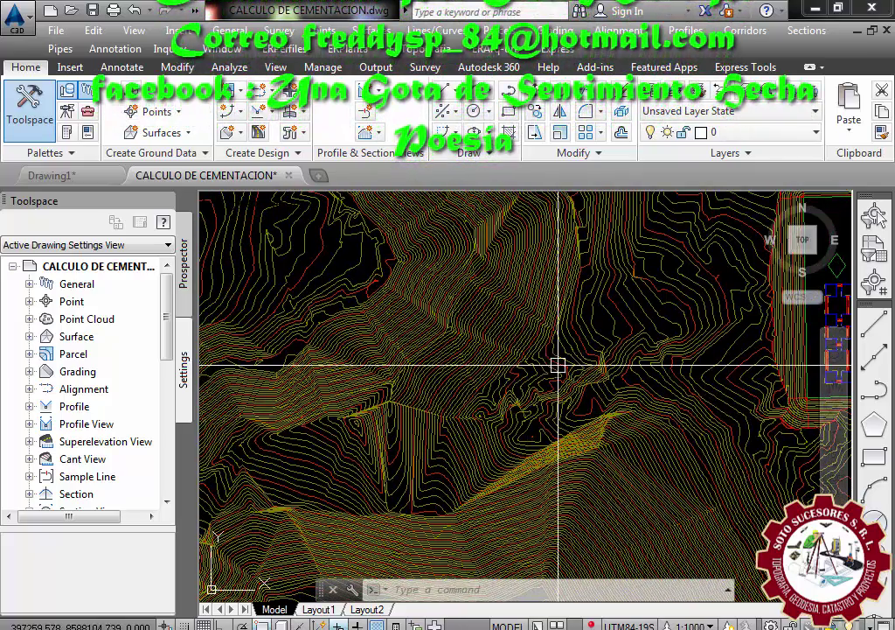
middle_click_drag(412, 490, 487, 463)
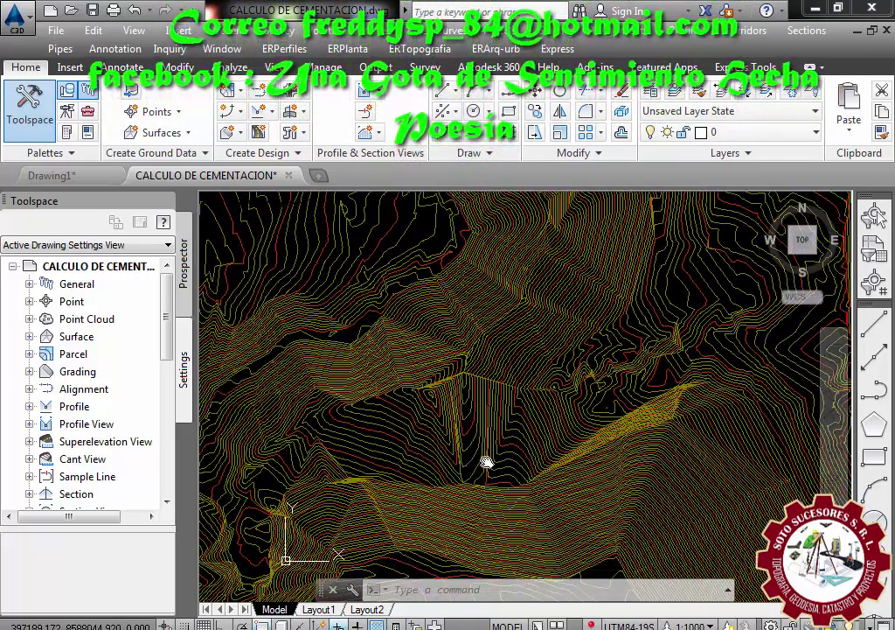
middle_click_drag(547, 425, 464, 498)
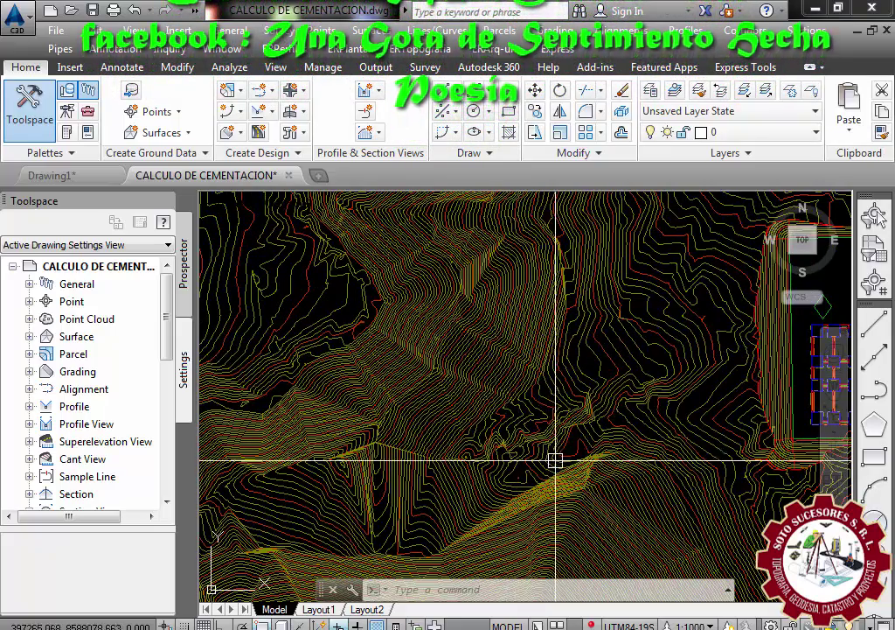
scroll(598, 486, "up", 2)
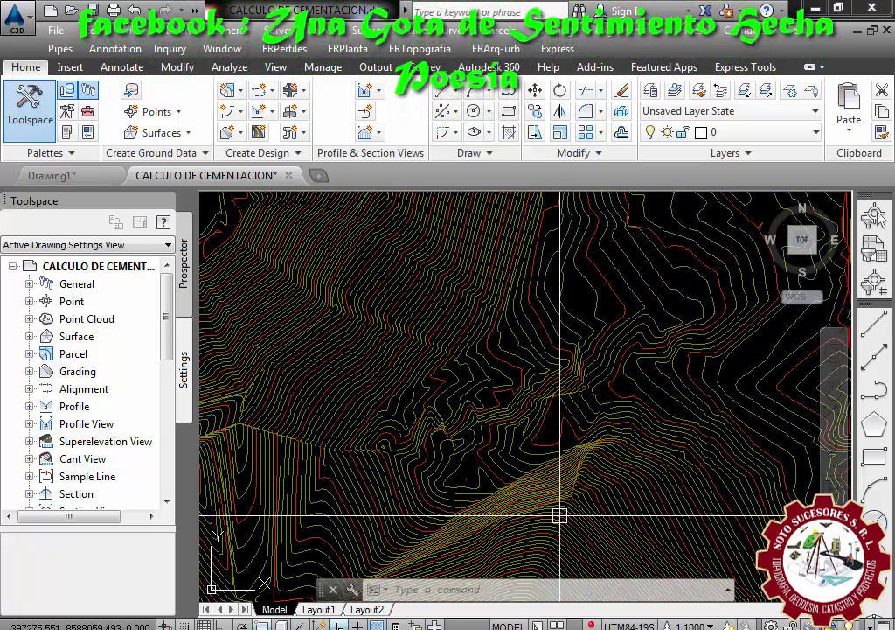
scroll(576, 416, "up", 2)
- Use ID on two contour endpoints, one reading X 397278.549, Y 8588064.326, elevation 1440.000
type("I")
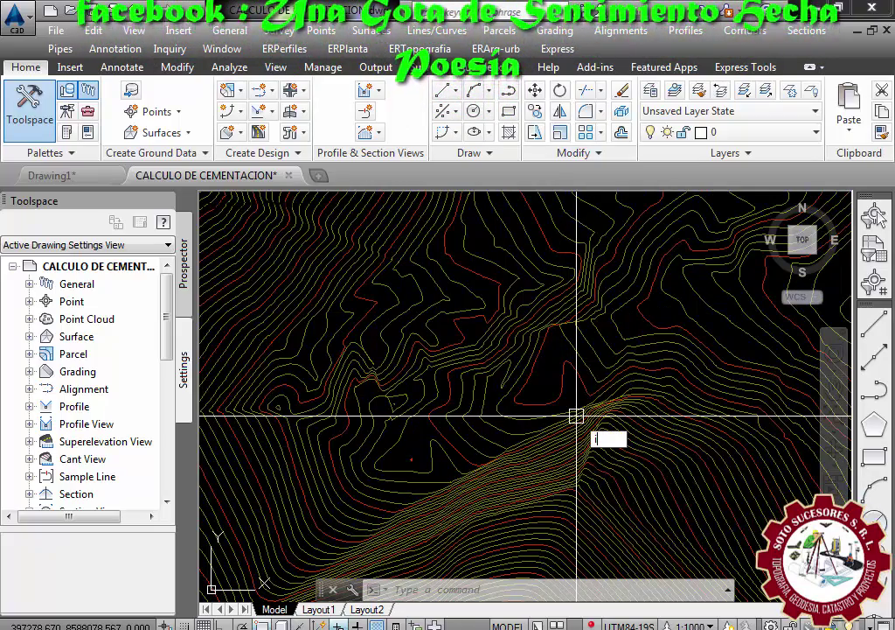
type("D")
key("Return")
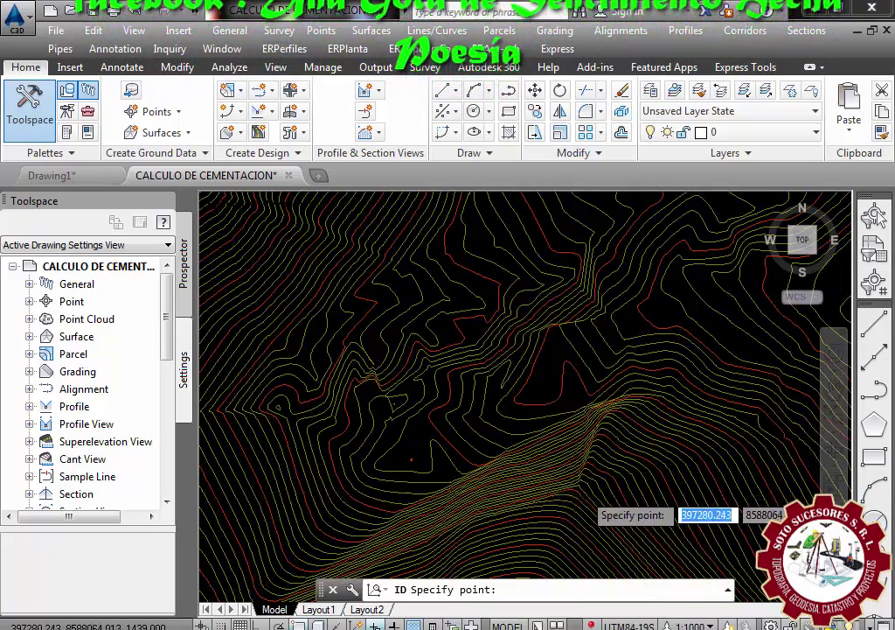
scroll(564, 489, "up", 2)
scroll(560, 497, "up", 2)
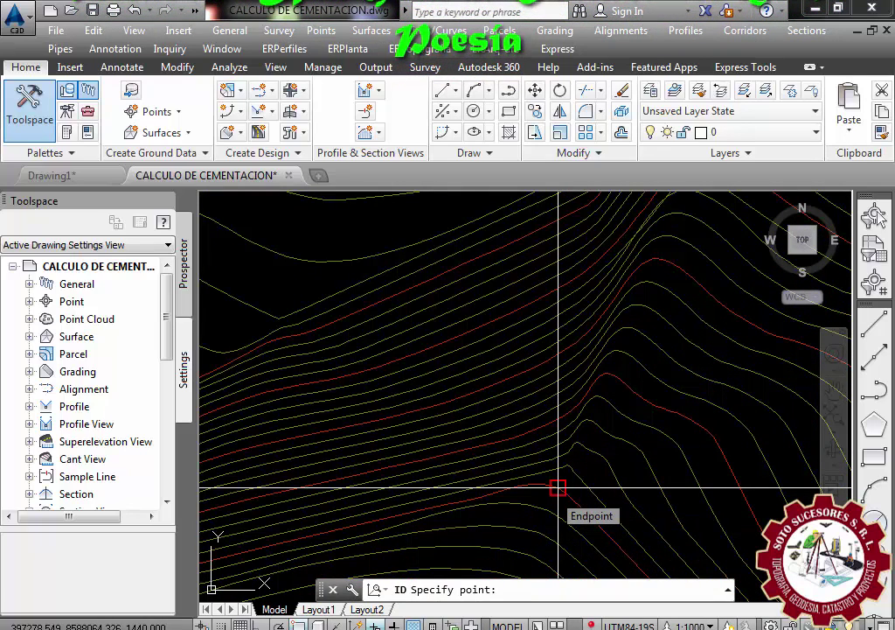
left_click(558, 487)
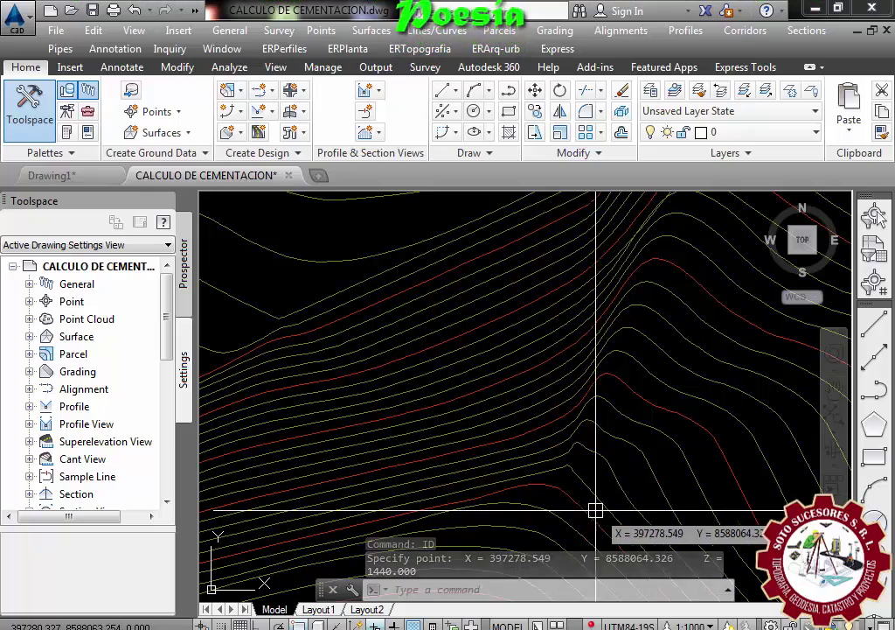
scroll(614, 517, "down", 3)
scroll(614, 517, "down", 2)
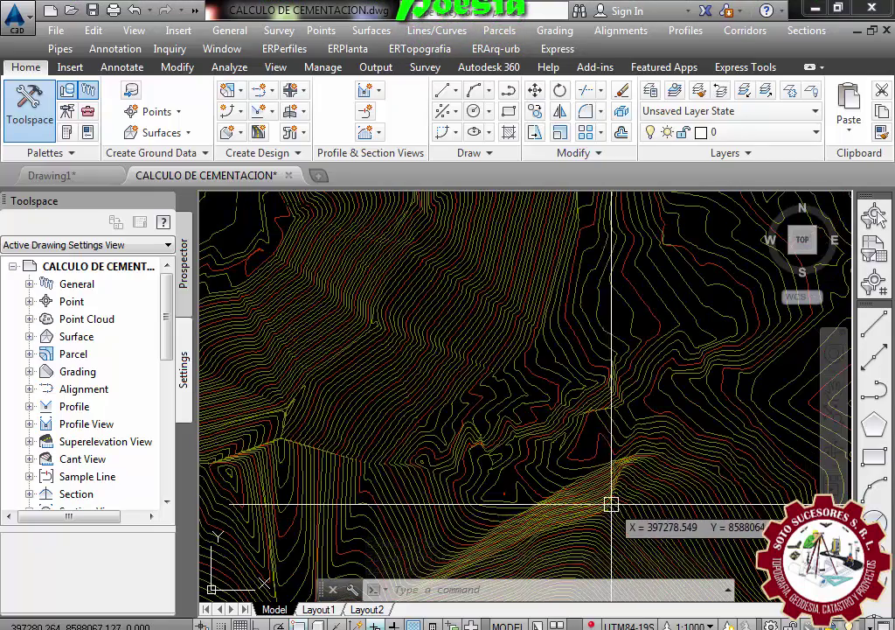
scroll(525, 314, "up", 5)
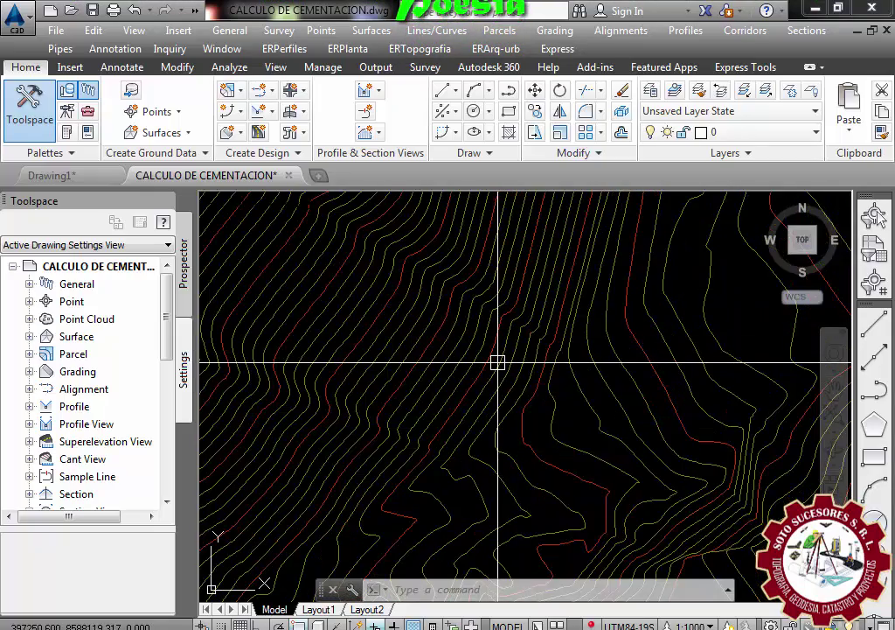
type("ID")
key("Return")
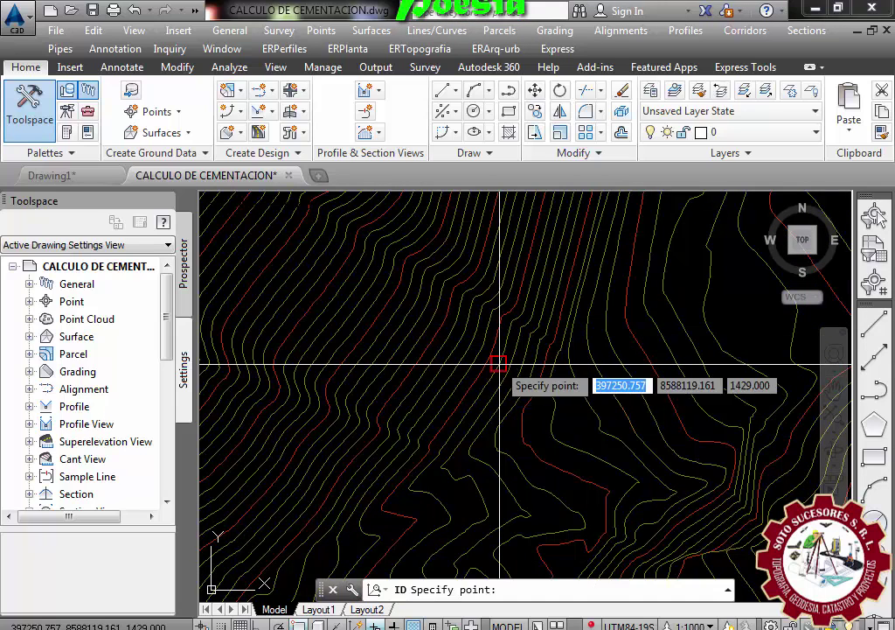
left_click(406, 260)
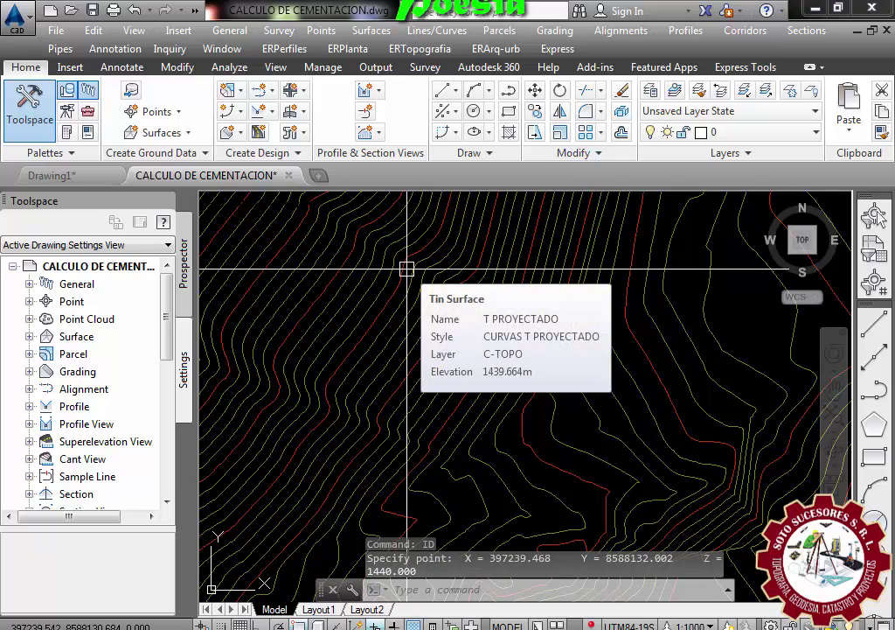
- Set Add Labels to Surface Spot Elevation with EL:100.00 style and Basic Circle with Cross marker
left_click(114, 70)
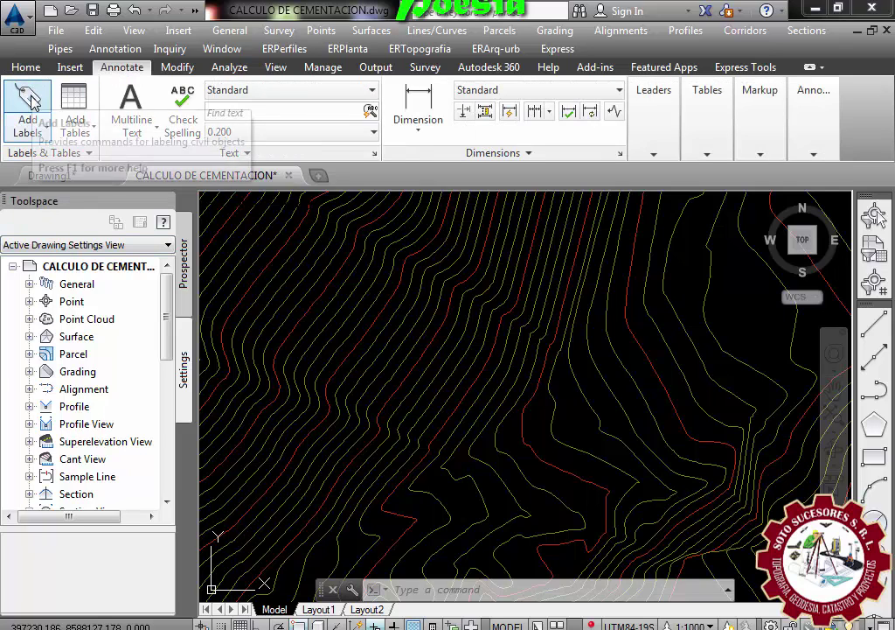
left_click(32, 96)
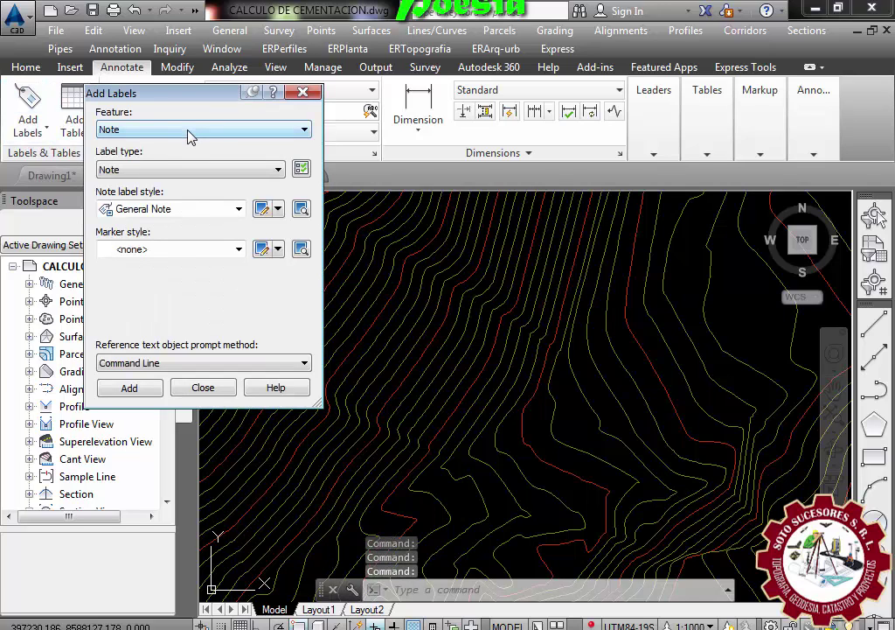
left_click(190, 137)
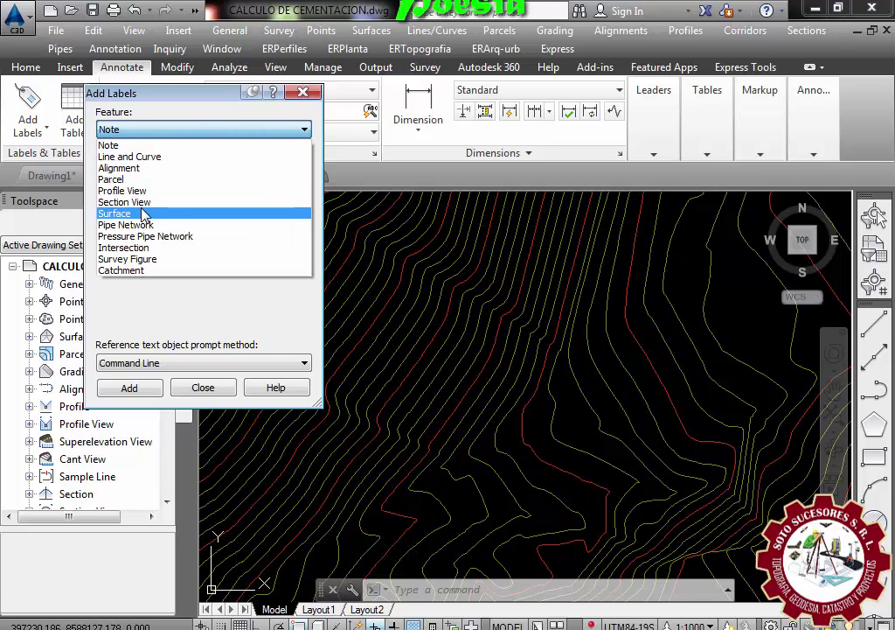
left_click(117, 215)
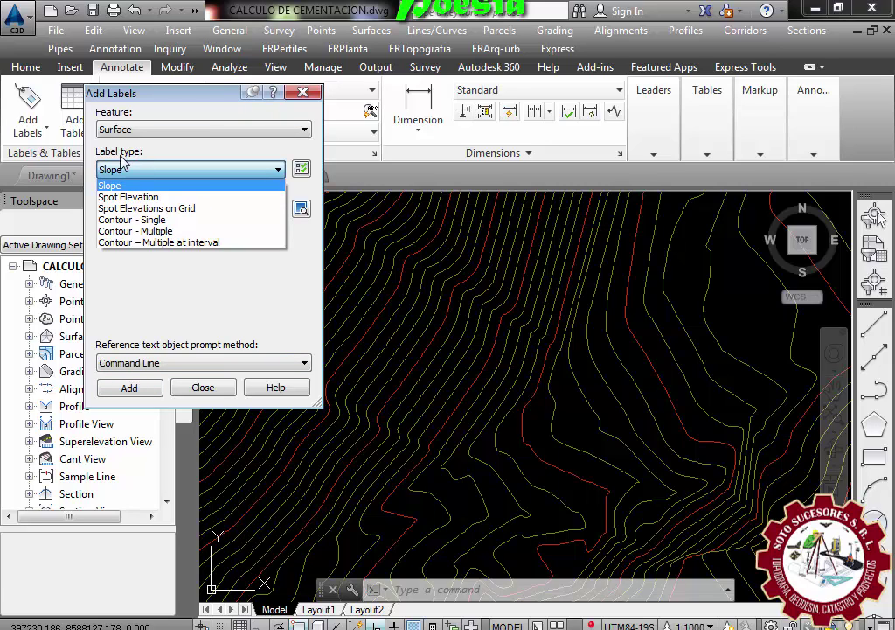
left_click(152, 197)
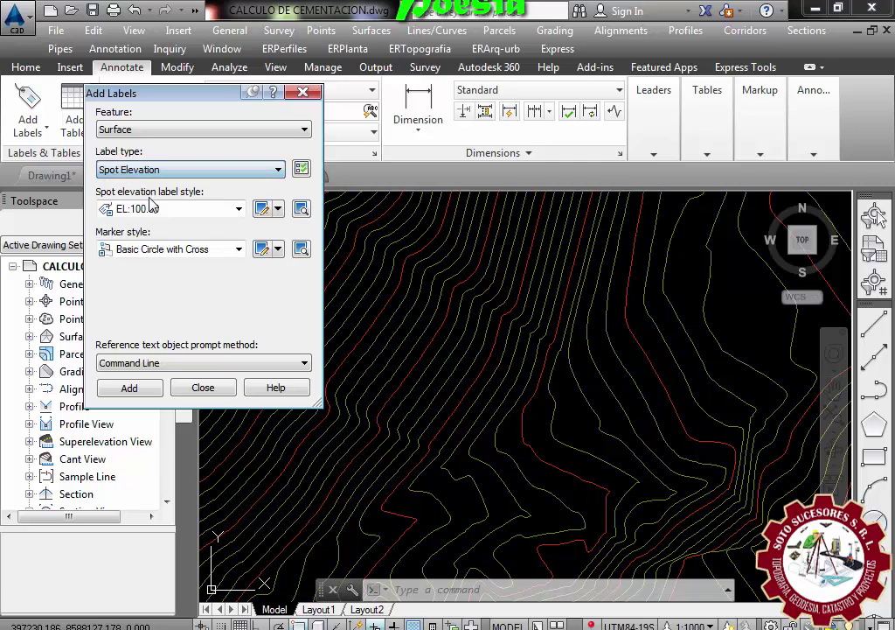
- Pick the terrain surface and place the first spot elevation labels at the top of the slope
left_click(129, 390)
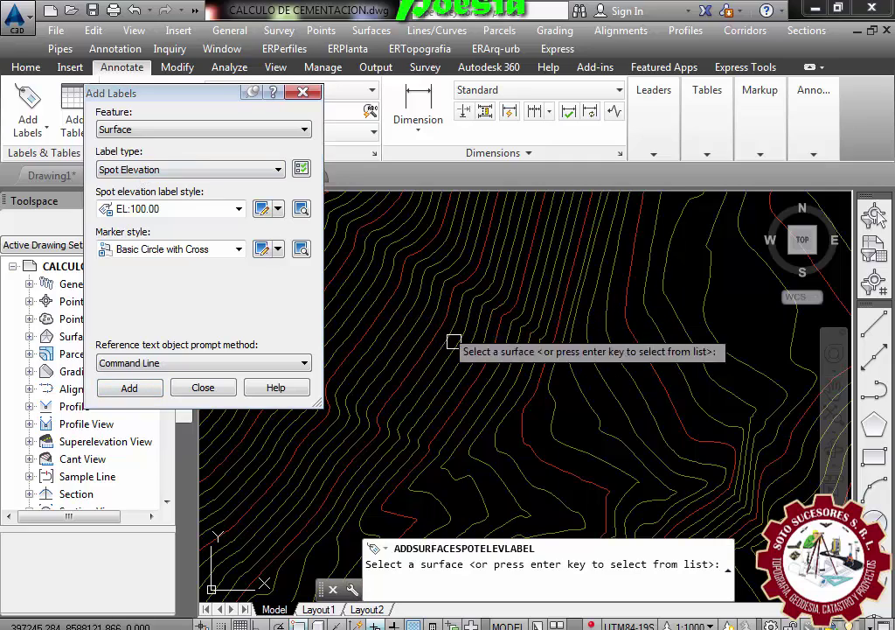
scroll(555, 440, "up", 1)
scroll(459, 331, "up", 1)
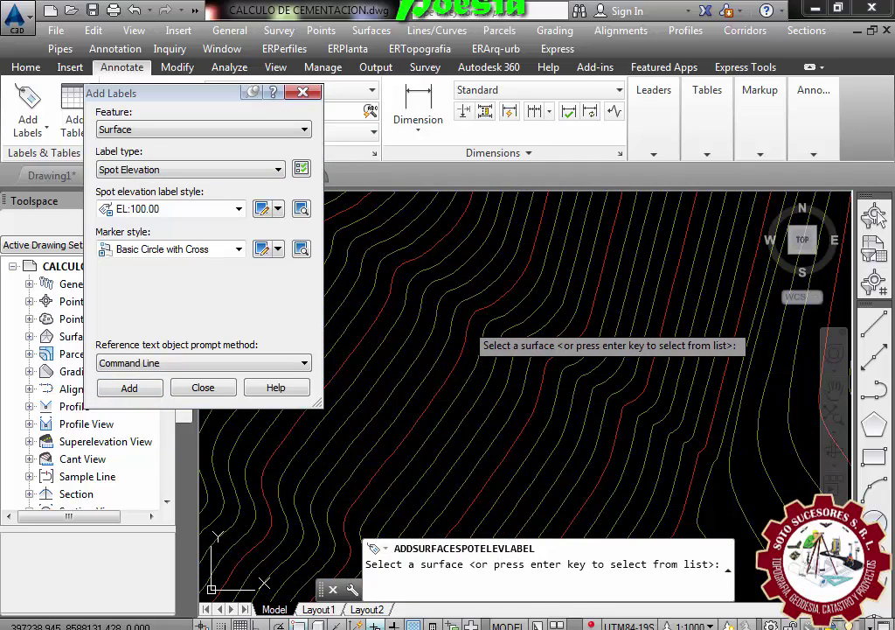
left_click(464, 330)
left_click(470, 320)
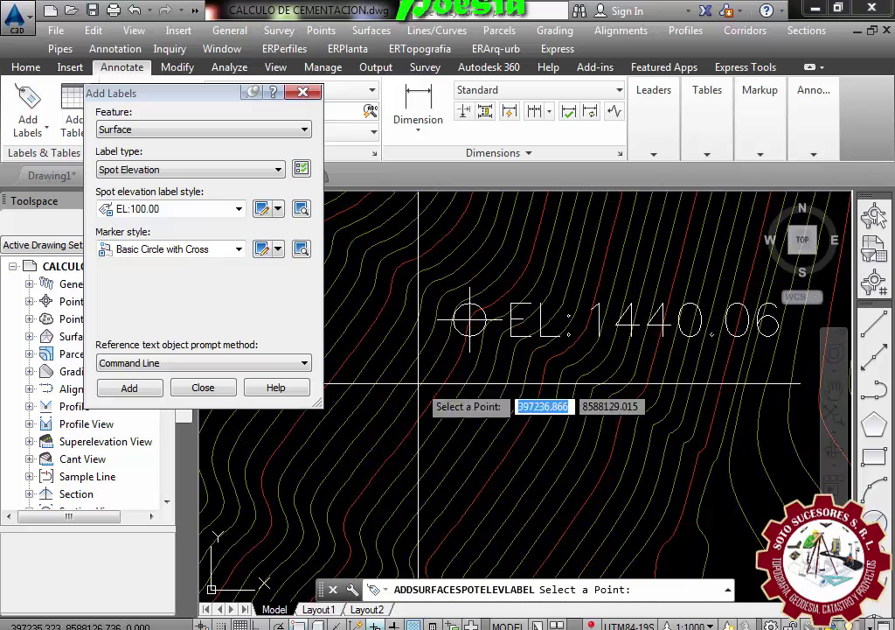
left_click(393, 278)
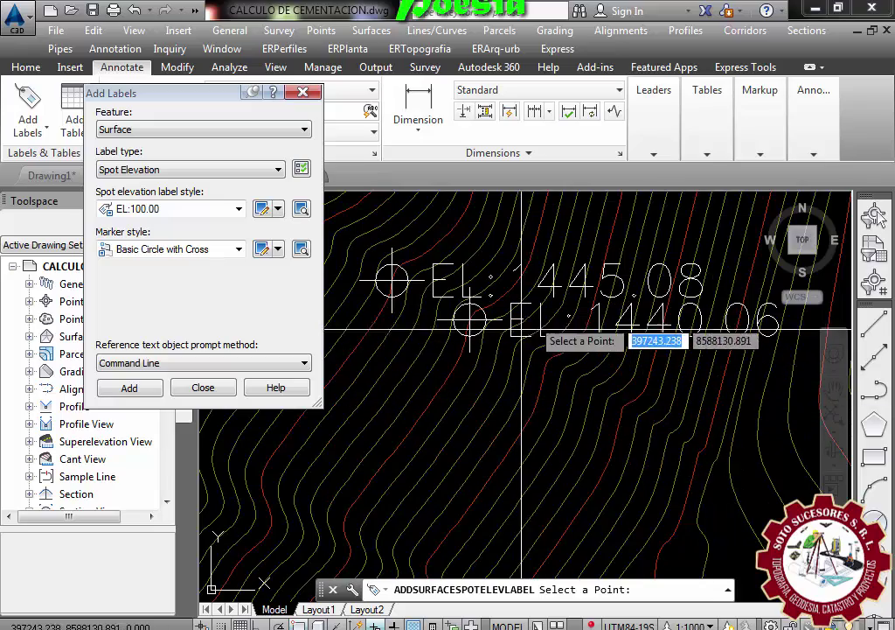
- Place spot elevation labels EL 1429.73, 1435.00, 1439.90 and 1444.49 down the slope and finish
scroll(525, 246, "down", 2)
scroll(535, 245, "down", 2)
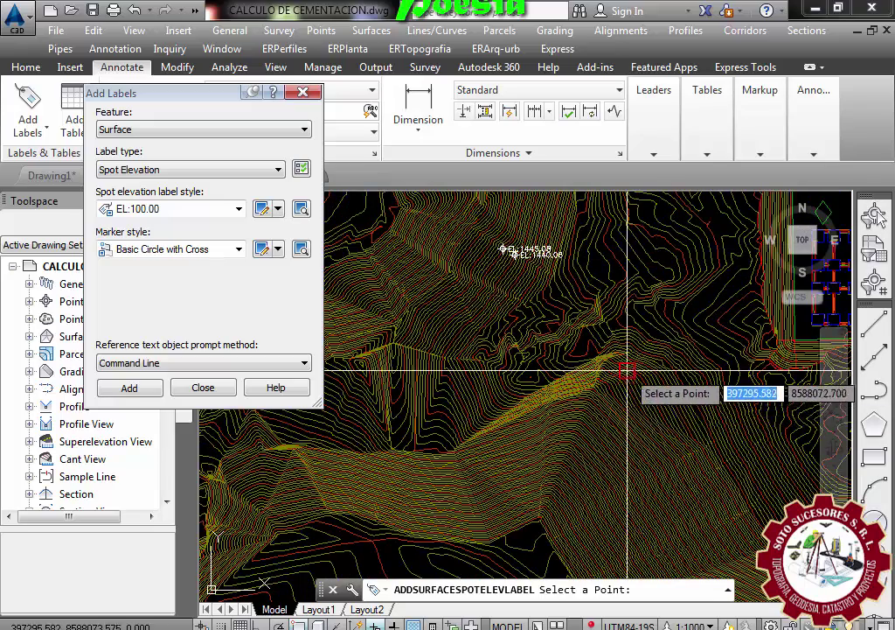
scroll(625, 372, "up", 4)
scroll(612, 360, "up", 2)
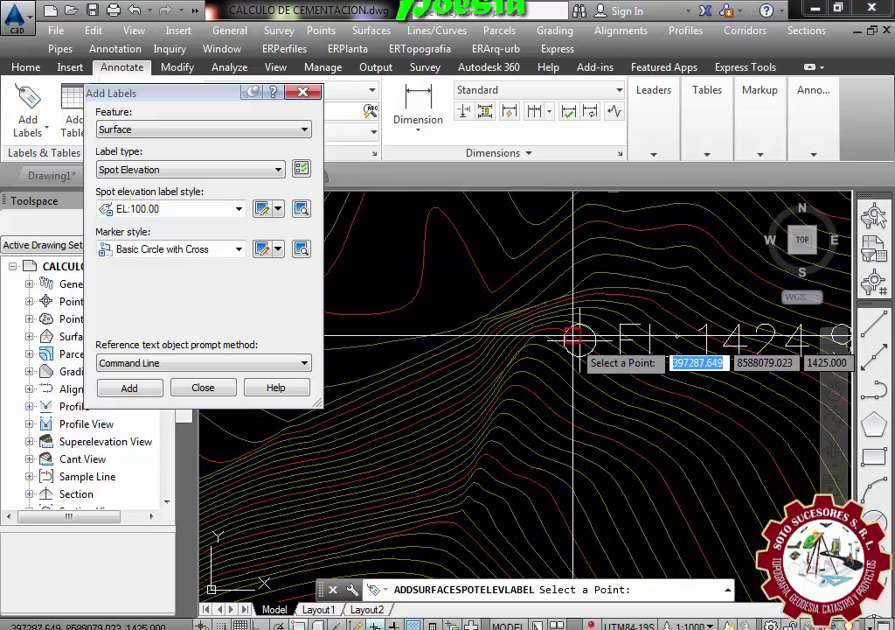
scroll(566, 358, "down", 2)
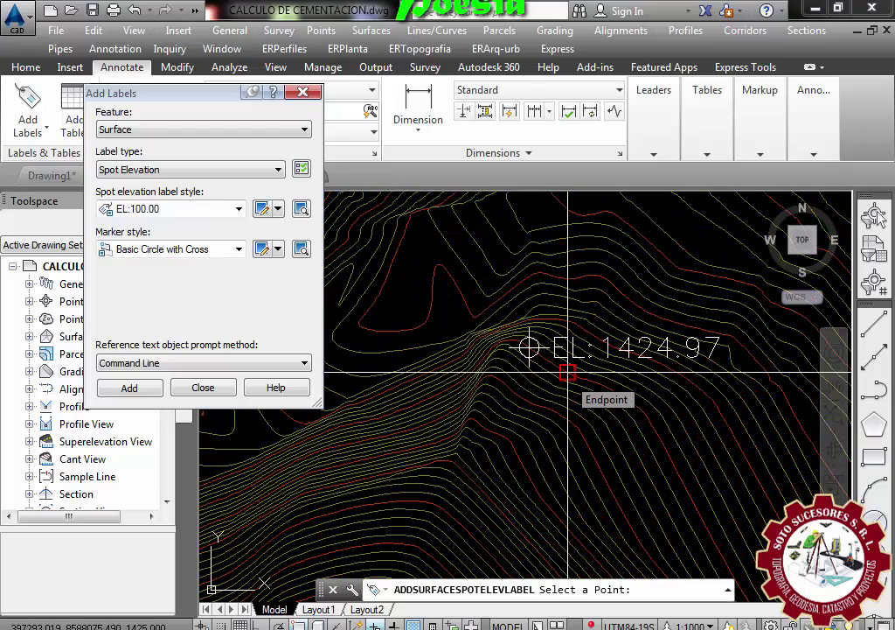
scroll(494, 364, "up", 2)
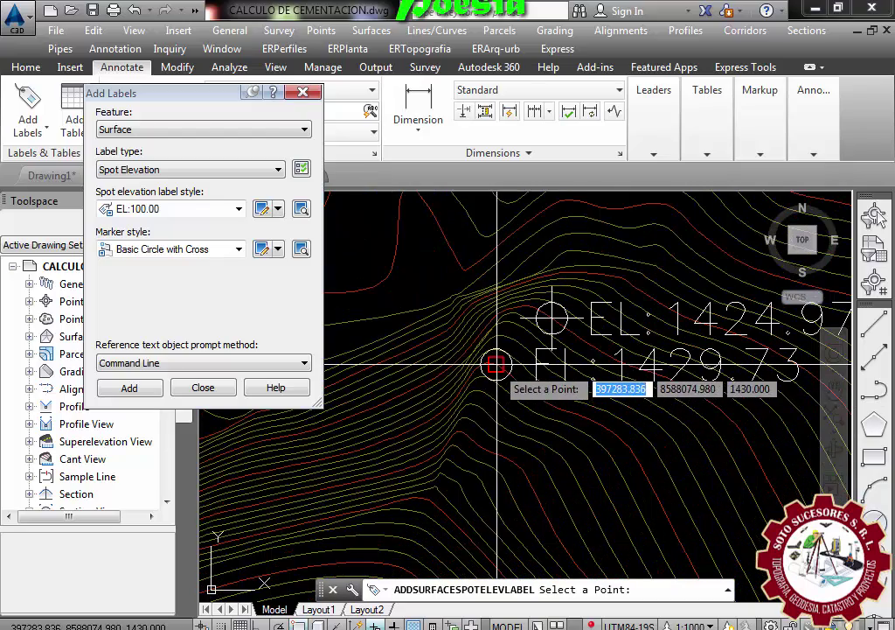
left_click(495, 363)
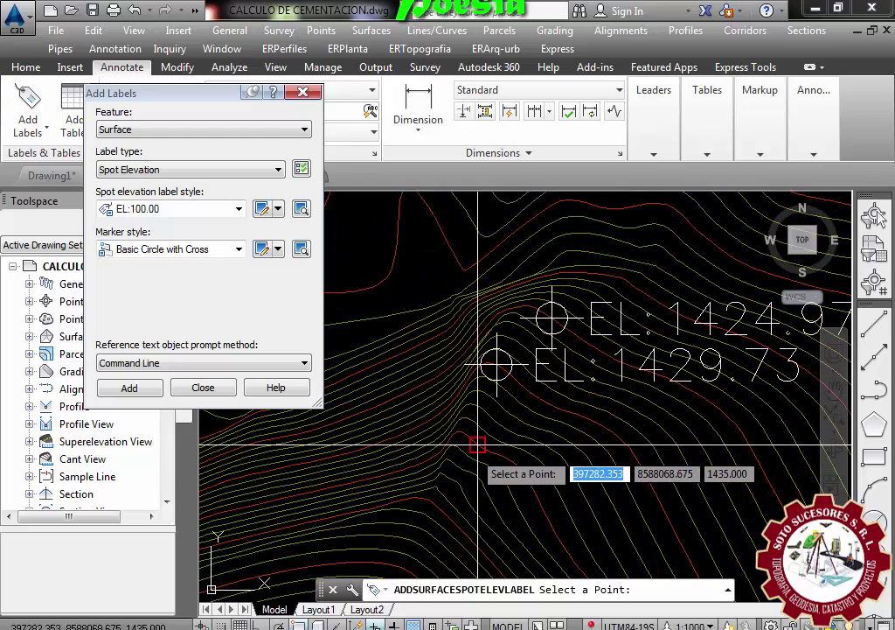
left_click(477, 445)
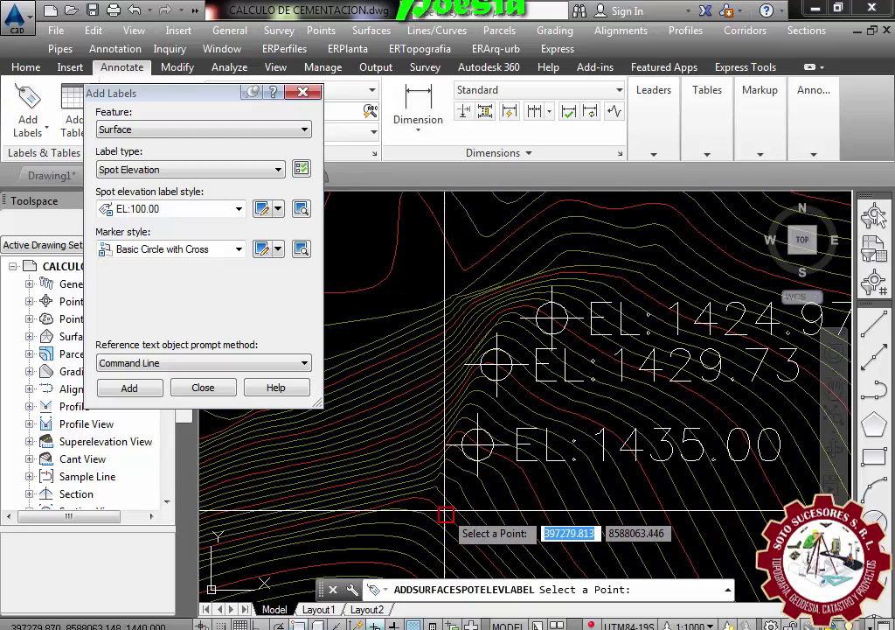
left_click(434, 504)
scroll(411, 477, "down", 1)
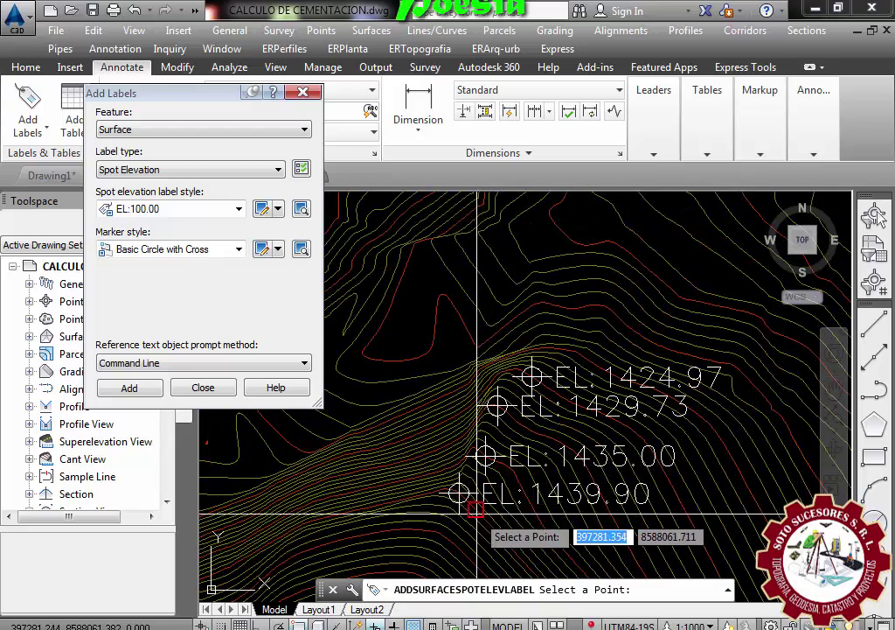
scroll(468, 529, "up", 1)
scroll(463, 516, "up", 2)
scroll(459, 498, "down", 5)
scroll(456, 489, "up", 4)
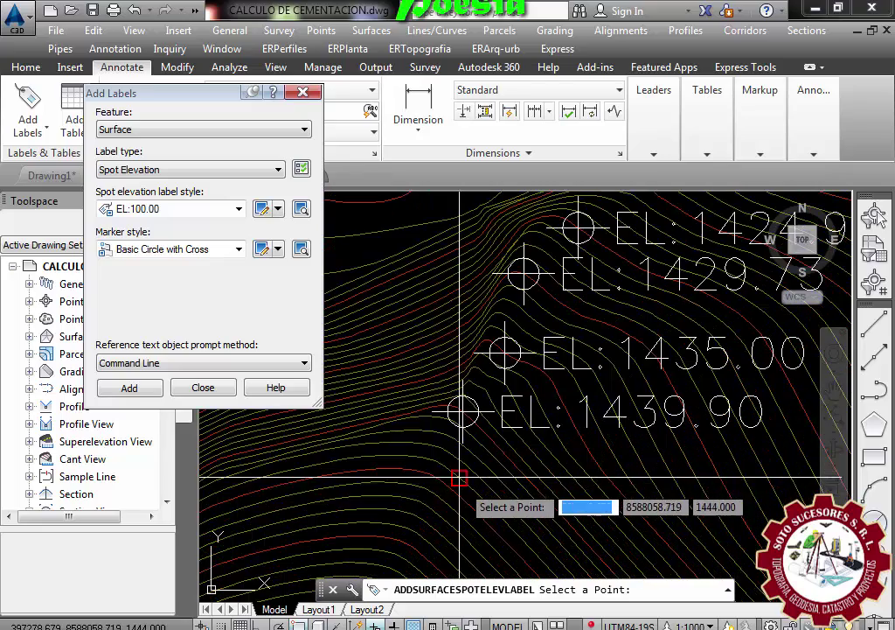
scroll(455, 492, "down", 1)
left_click(455, 493)
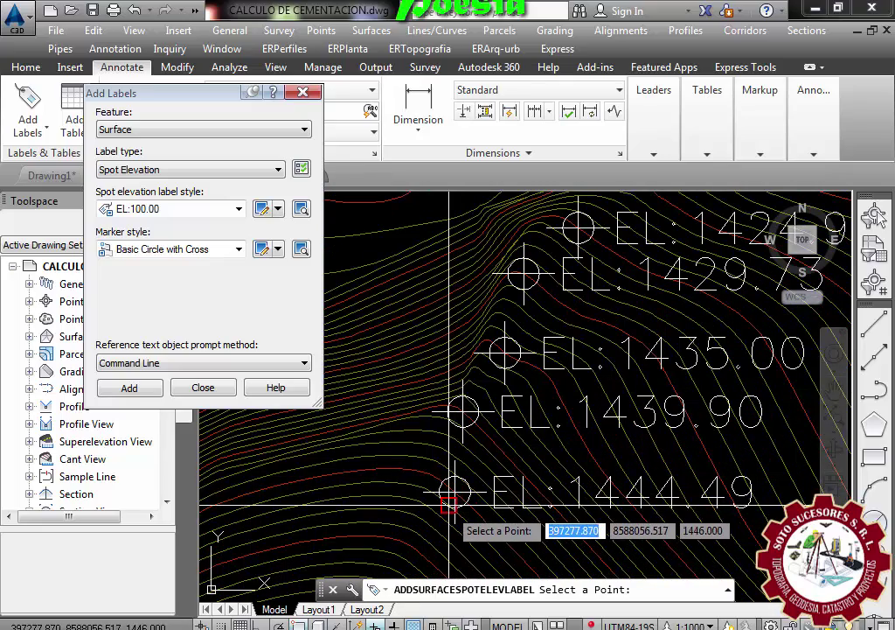
key("Return")
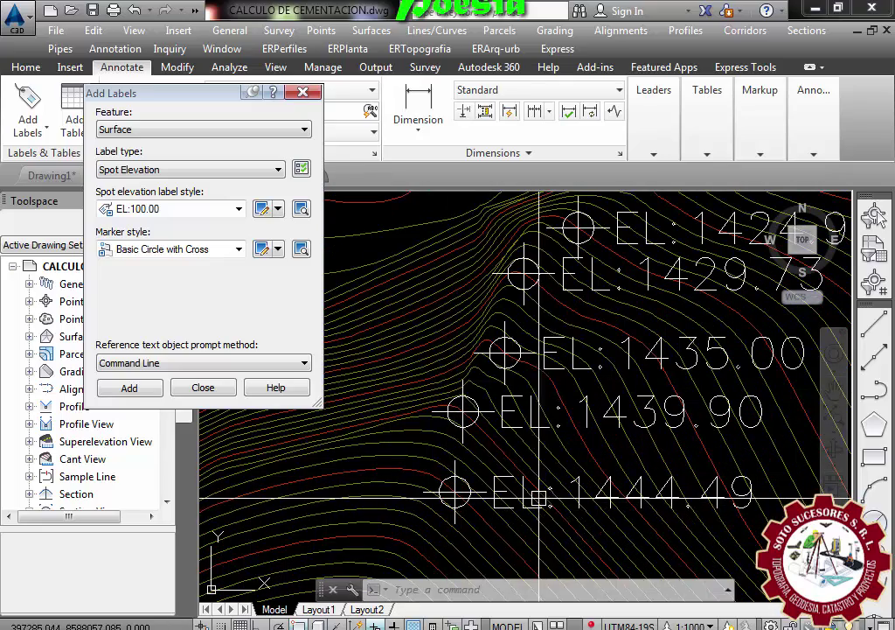
- Cancel the label prompt and erase the EL:1424.97 and EL:1429.73 labels
left_click(131, 388)
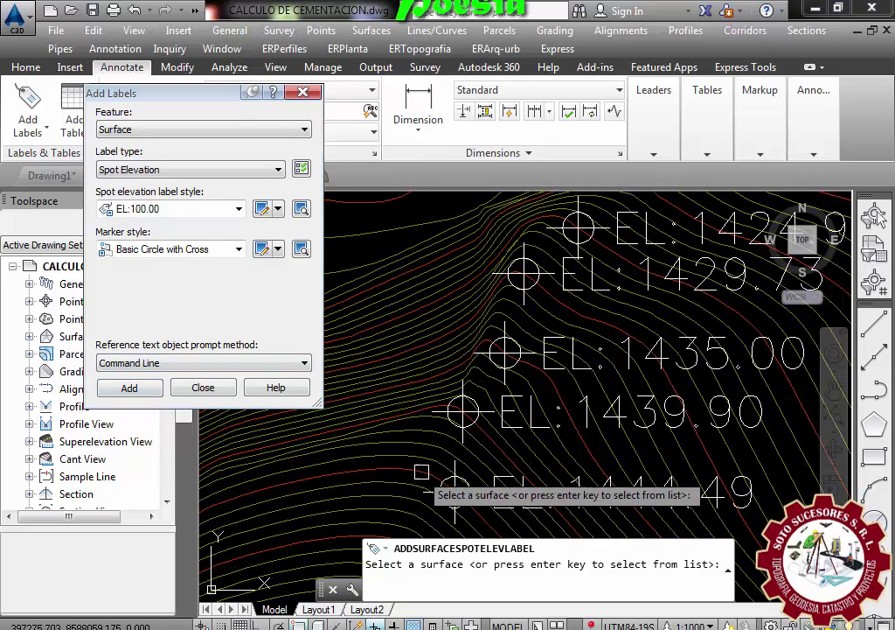
key("Escape")
scroll(421, 473, "down", 1)
scroll(481, 472, "down", 1)
left_click(643, 314)
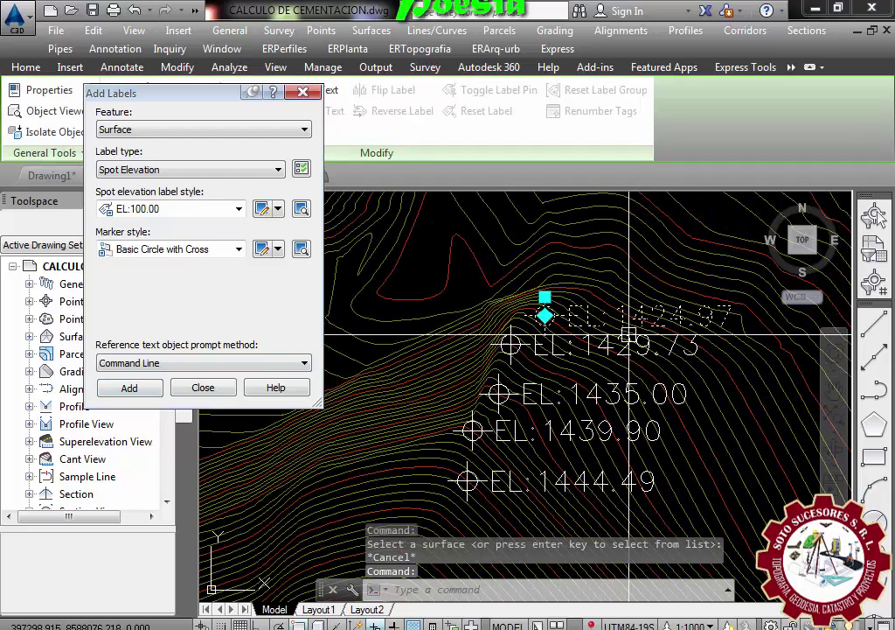
left_click(627, 345)
type("e")
key("Return")
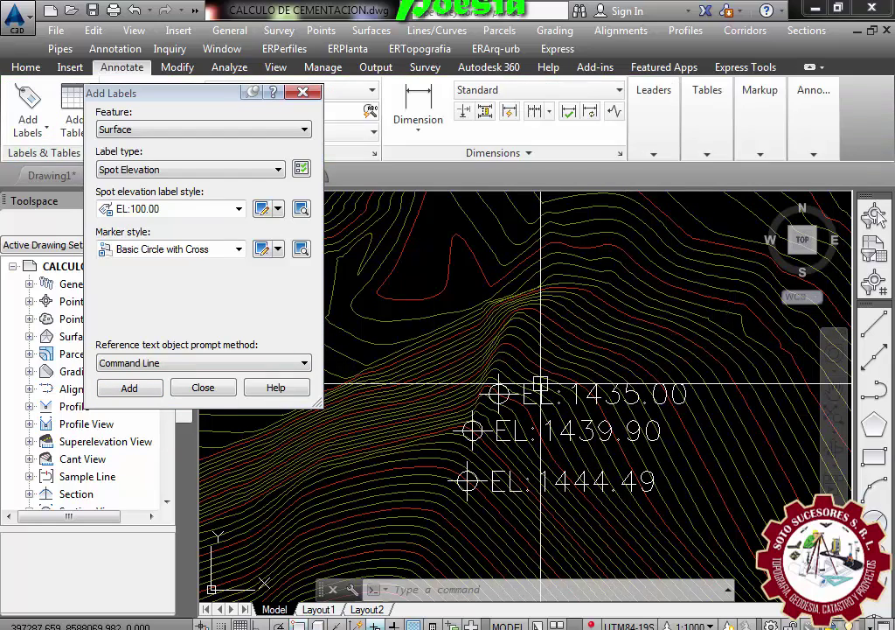
- Delete the EL:1435.00, EL:1439.90 and EL:1444.49 spot elevation labels
left_click(546, 395)
key("Delete")
left_click(541, 426)
key("Delete")
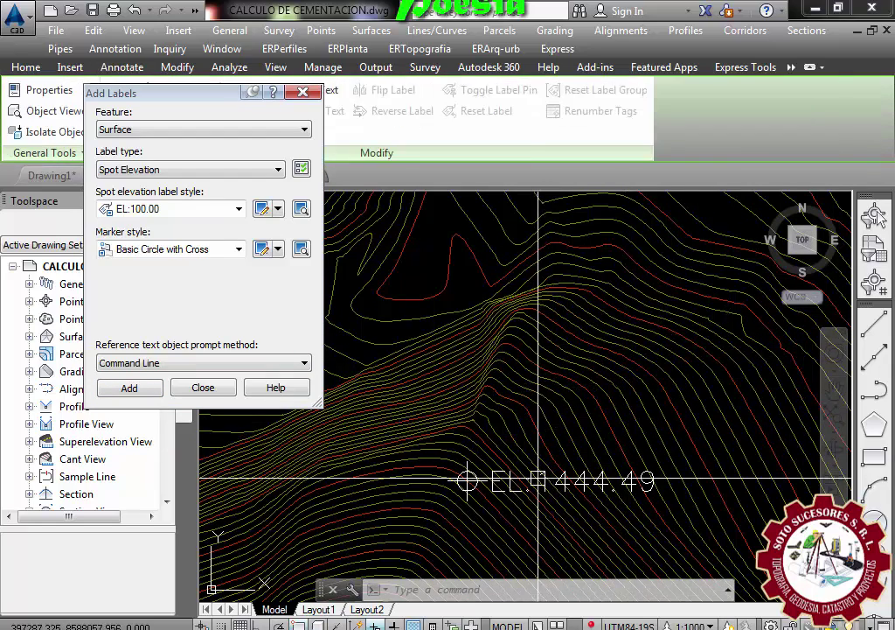
left_click(541, 481)
key("Delete")
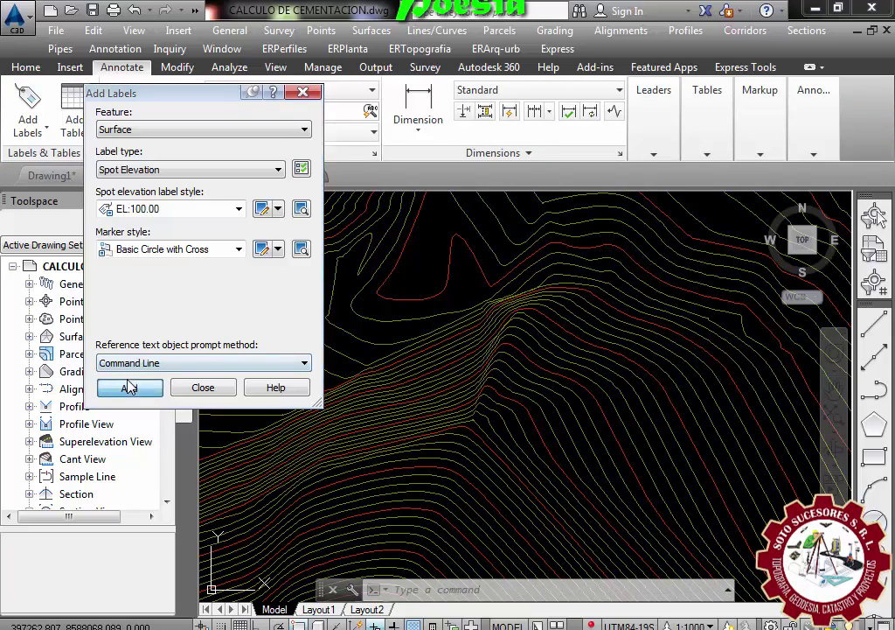
- Restart spot elevation labelling and pick the surface to label
left_click(128, 387)
scroll(464, 426, "up", 2)
left_click(466, 428)
- Place a spot elevation label on the 1440 contour and end placement
scroll(445, 441, "up", 2)
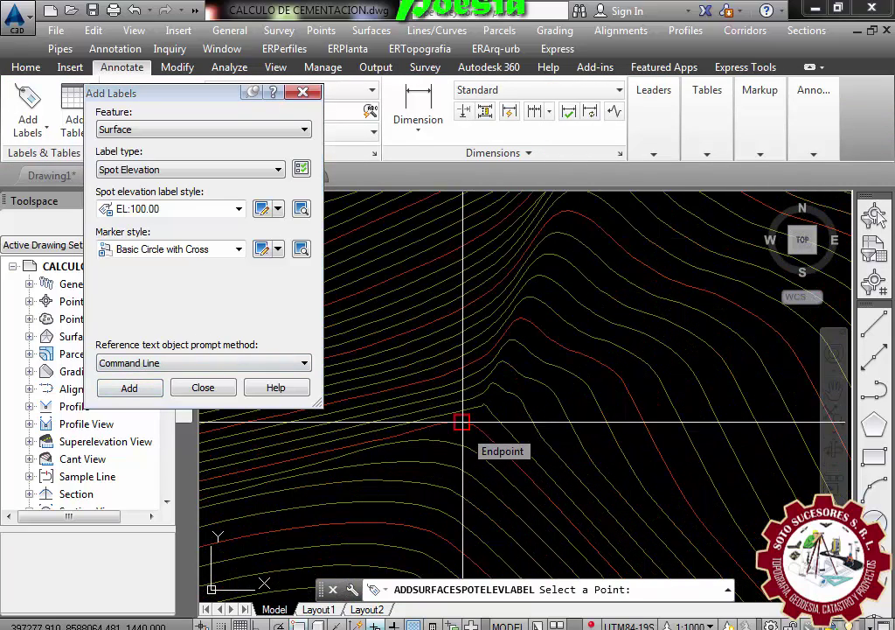
left_click(475, 426)
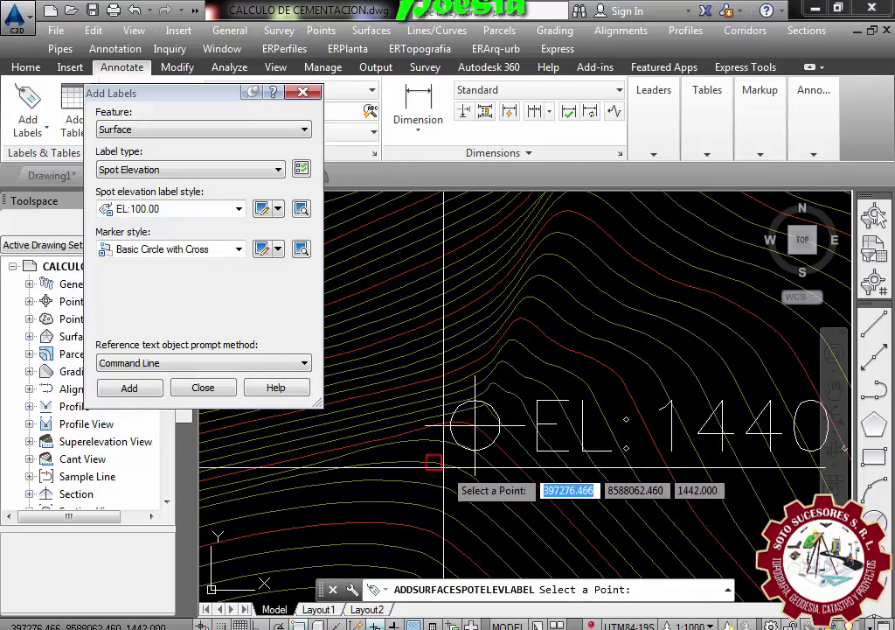
scroll(455, 457, "down", 4)
scroll(579, 480, "down", 3)
scroll(629, 454, "up", 3)
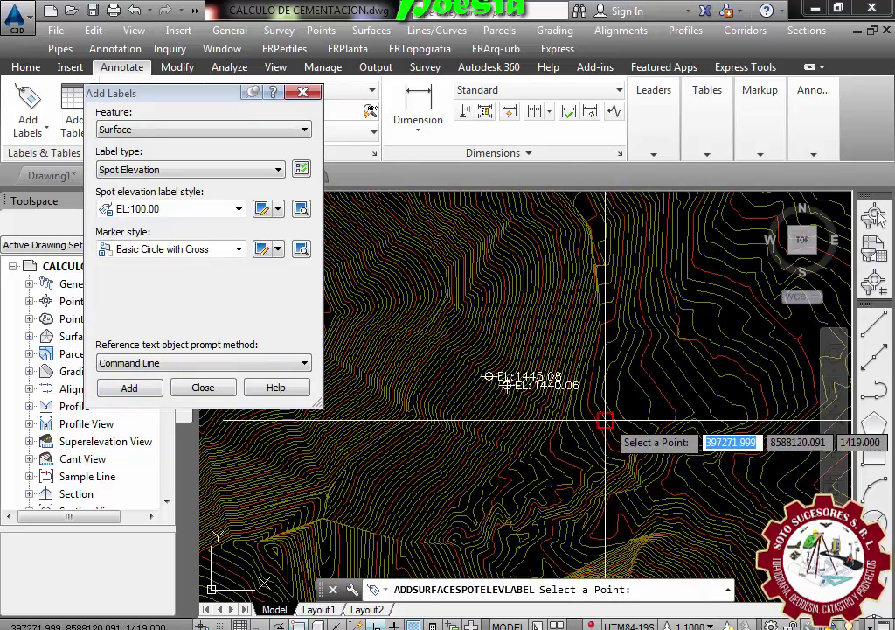
key("Escape")
- Select the unwanted EL:1445.08 spot elevation label
scroll(550, 402, "up", 3)
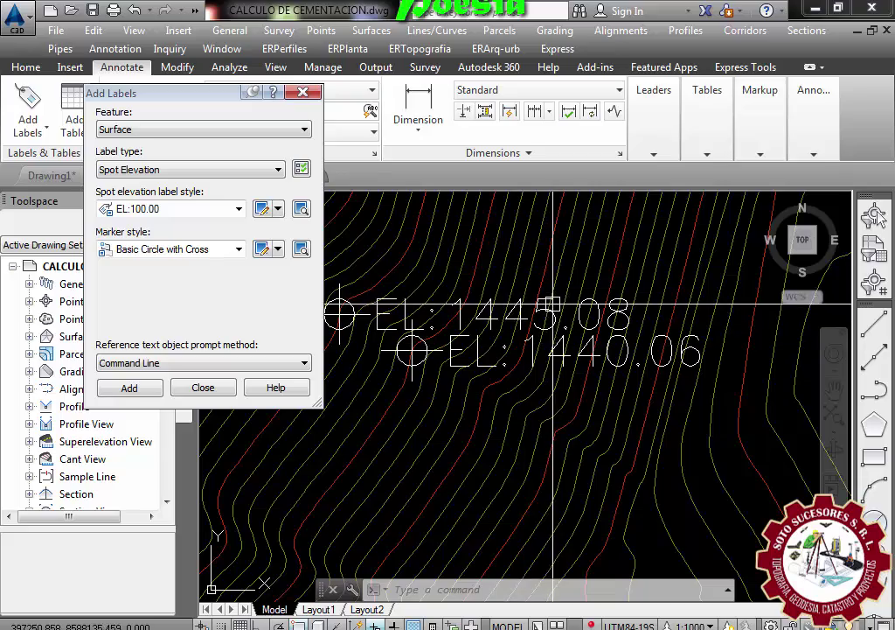
left_click(507, 321)
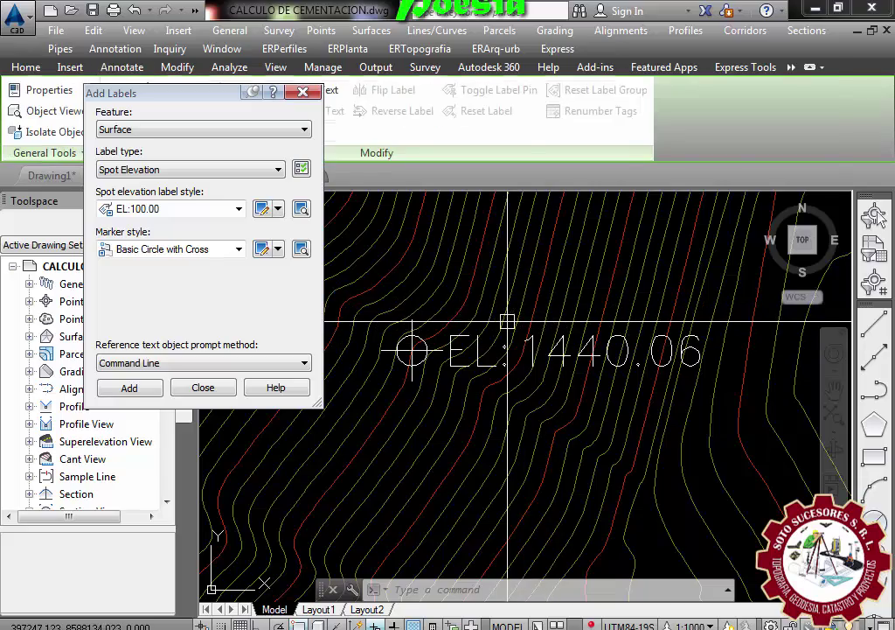
scroll(507, 321, "down", 4)
scroll(463, 311, "up", 3)
scroll(460, 310, "up", 1)
scroll(487, 229, "down", 3)
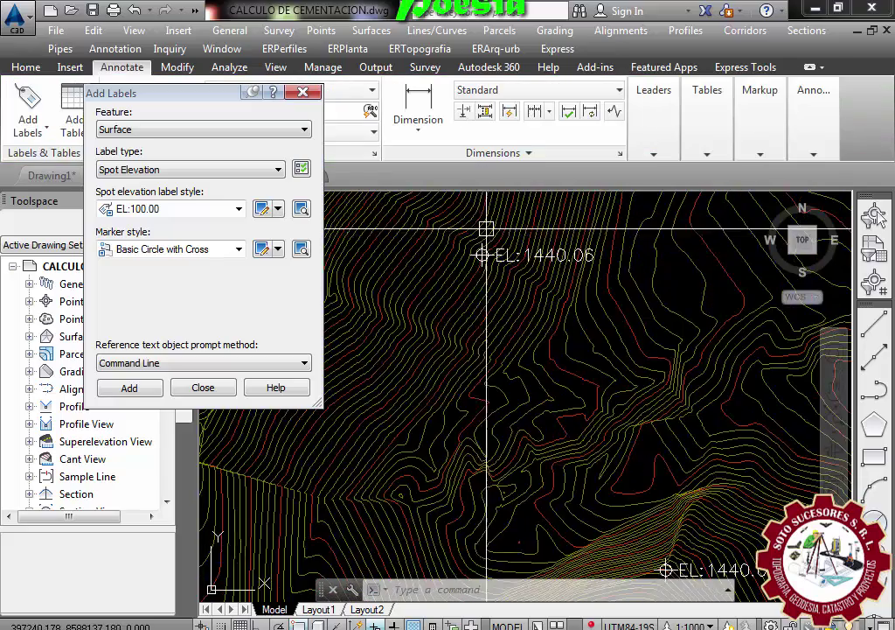
scroll(487, 229, "down", 2)
scroll(623, 442, "up", 2)
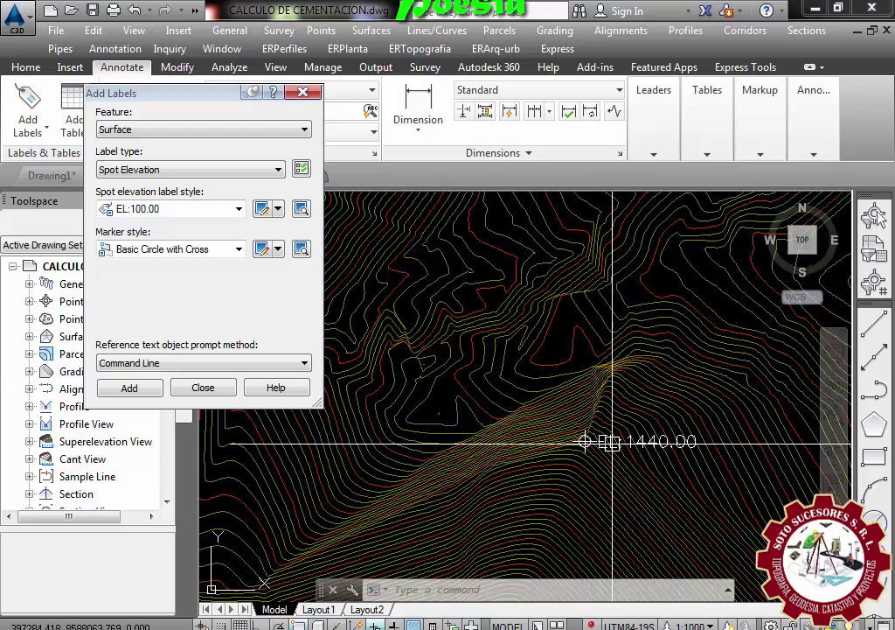
scroll(617, 443, "up", 2)
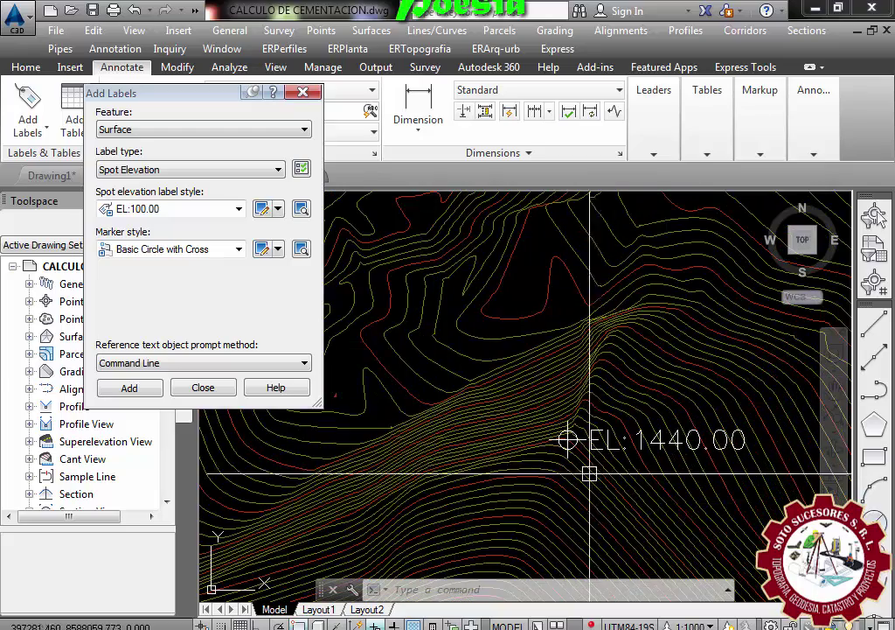
scroll(596, 465, "down", 1)
scroll(603, 464, "up", 1)
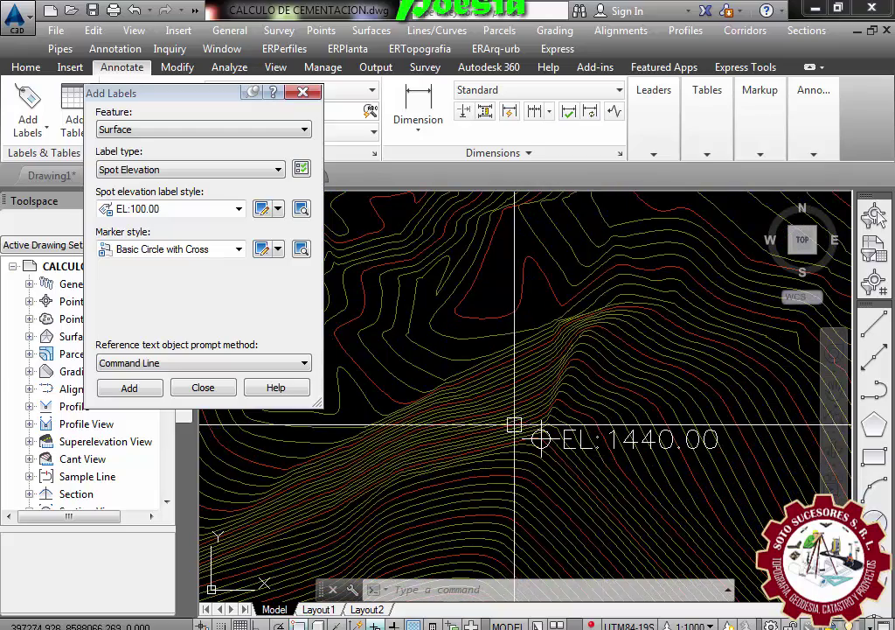
scroll(514, 425, "up", 3)
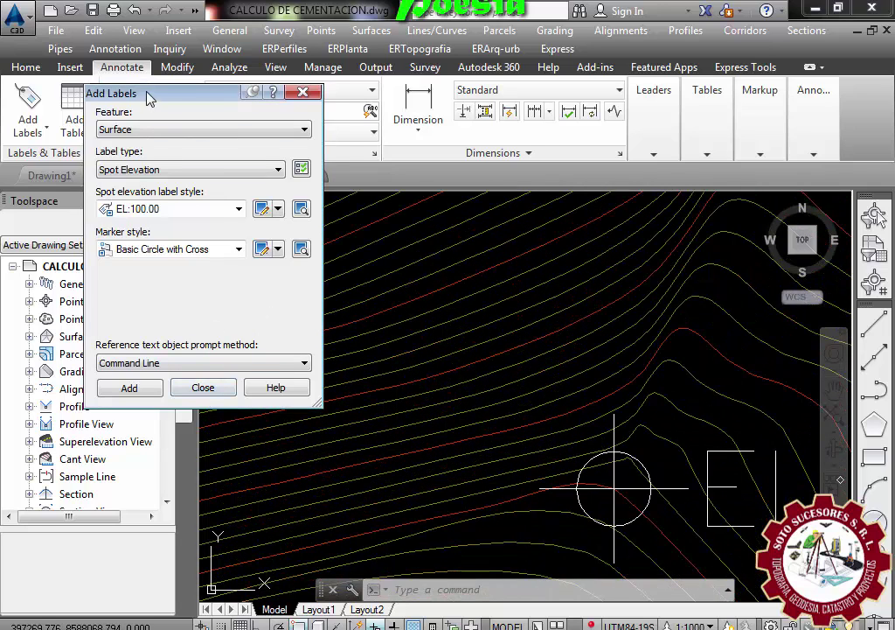
- Move the Add Labels dialog aside and close it
left_click_drag(147, 93, 138, 72)
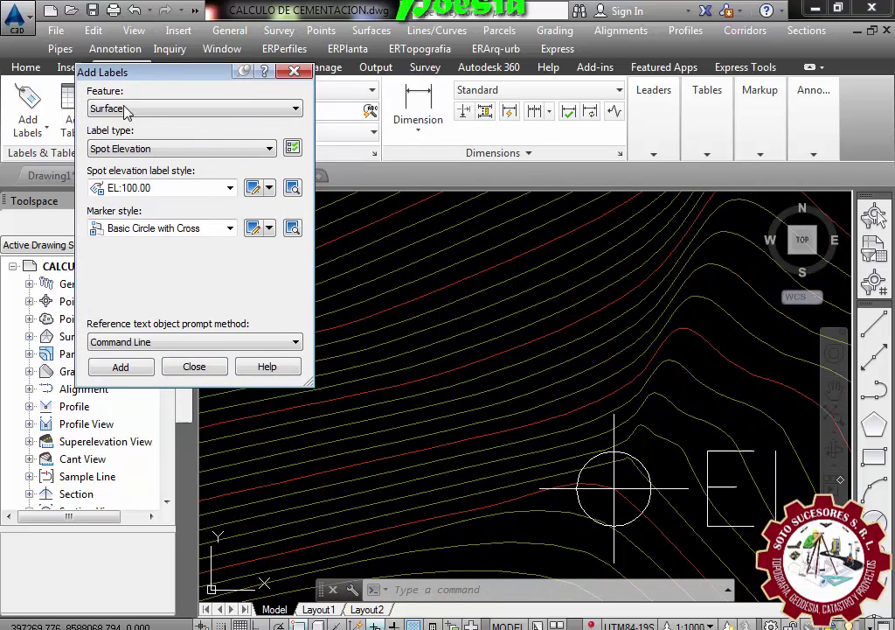
left_click(208, 369)
scroll(574, 485, "down", 2)
scroll(489, 434, "down", 5)
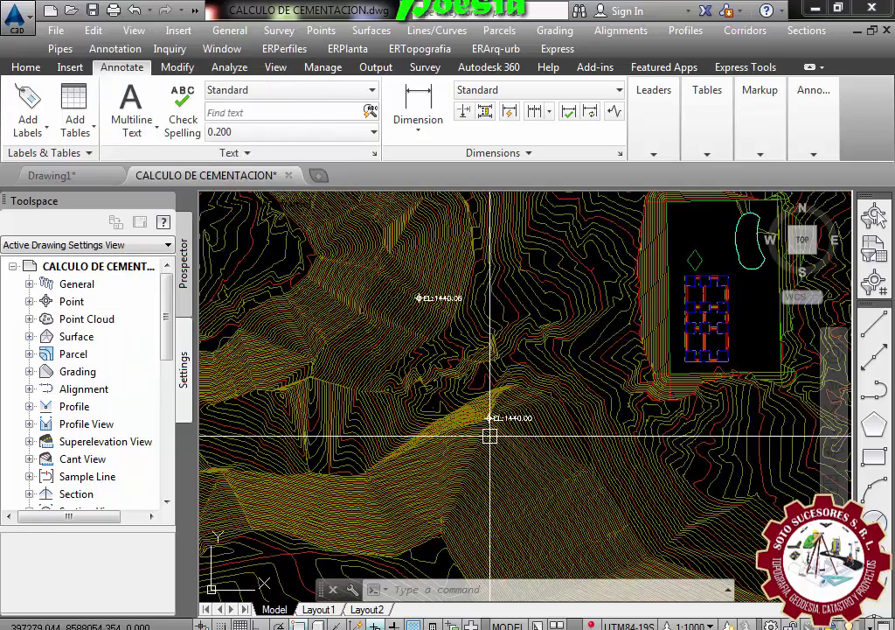
scroll(411, 250, "up", 4)
scroll(390, 266, "down", 5)
scroll(385, 302, "up", 6)
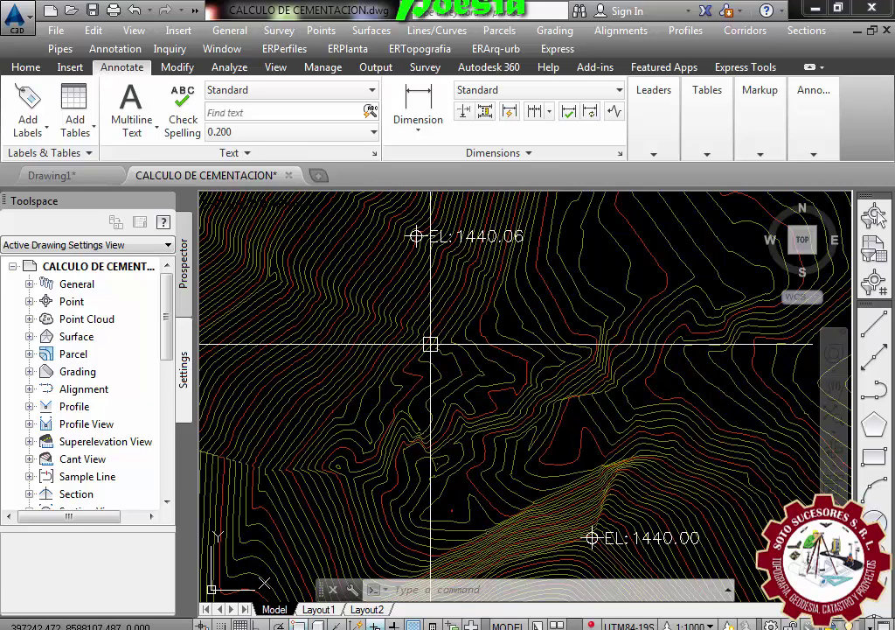
mouse_move(430, 344)
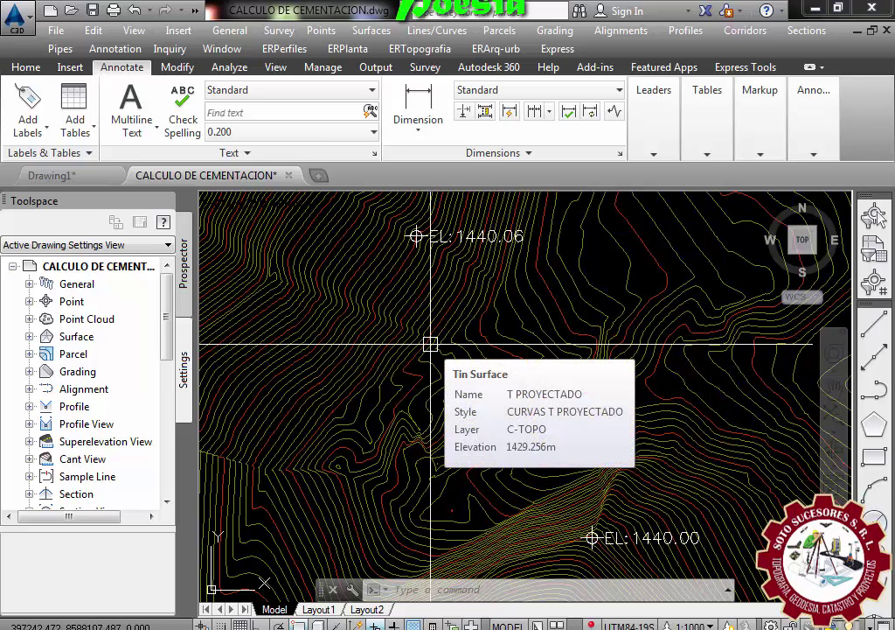
- Draw a polyline (PL) from the EL:1440.00 point to the EL:1440.06 point
type("pl")
key("Return")
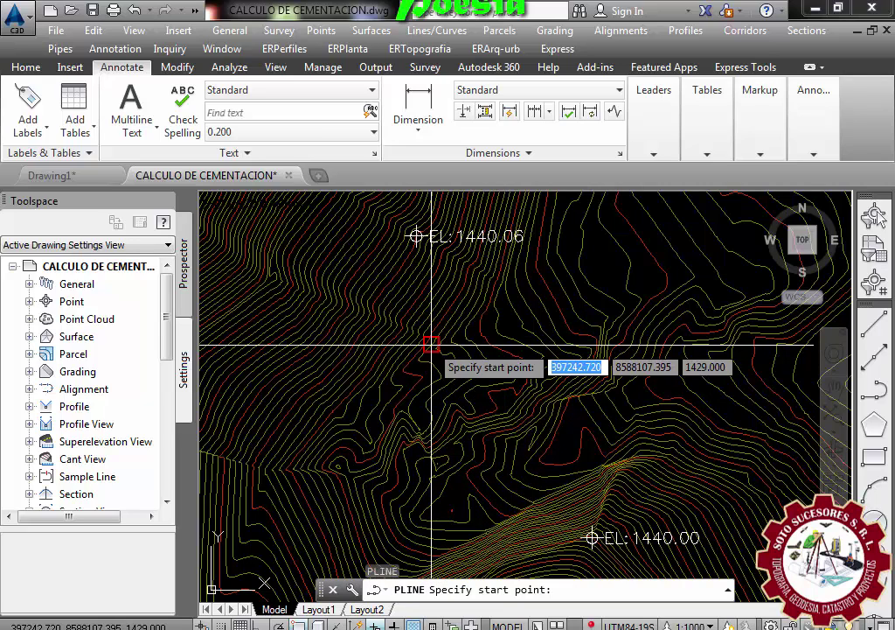
scroll(590, 536, "up", 4)
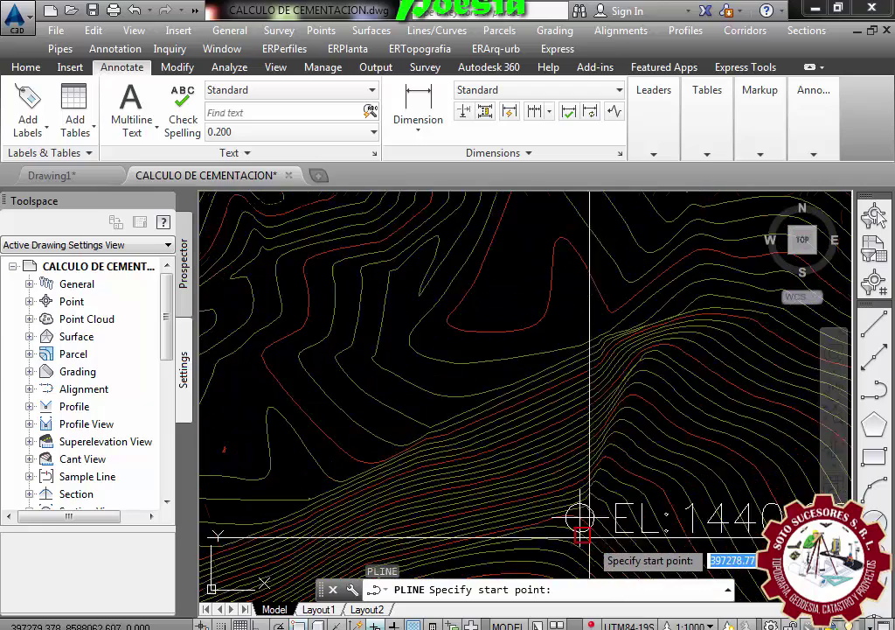
scroll(582, 535, "up", 2)
scroll(569, 516, "up", 3)
scroll(547, 479, "up", 3)
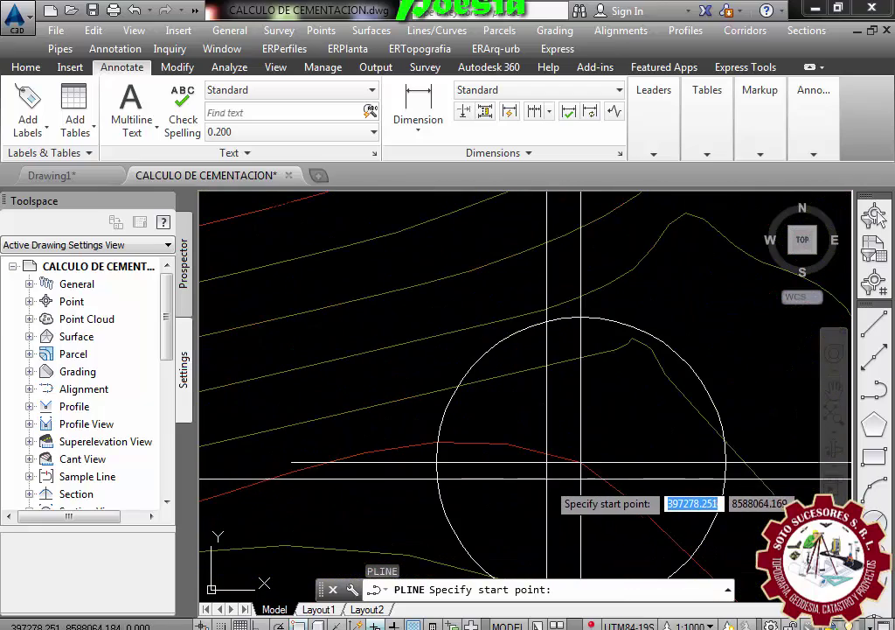
left_click(507, 445)
scroll(715, 532, "down", 5)
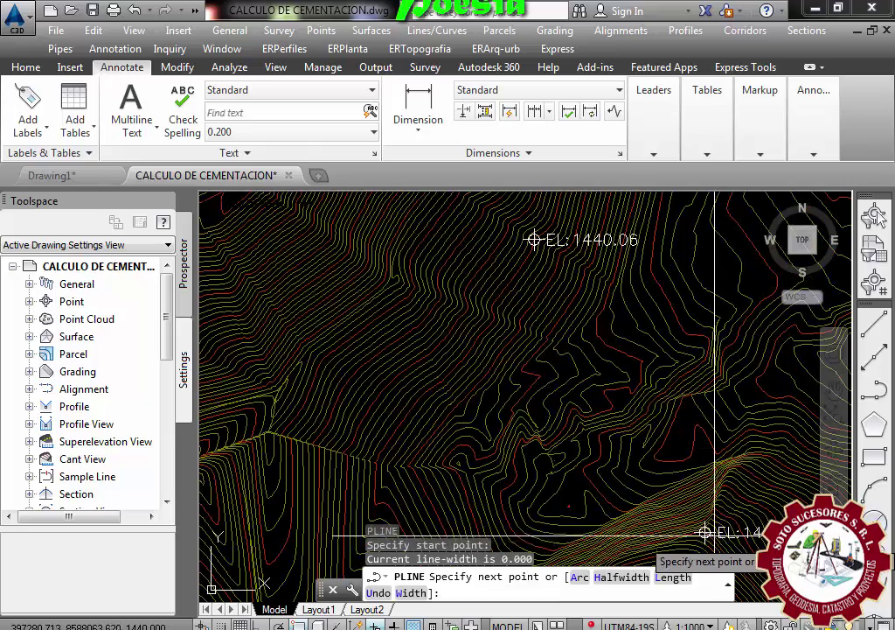
scroll(715, 531, "down", 2)
scroll(609, 382, "up", 2)
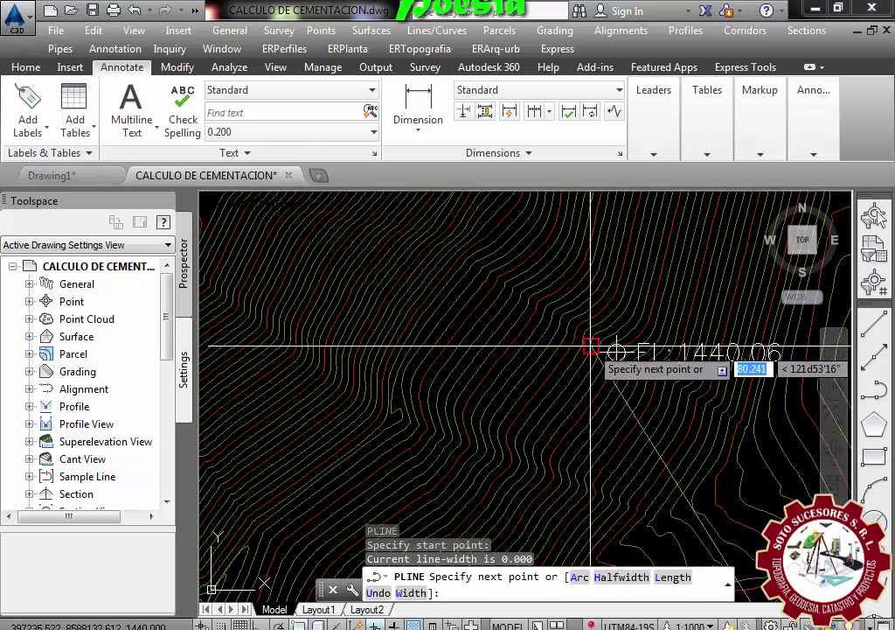
scroll(594, 344, "up", 2)
scroll(606, 344, "up", 2)
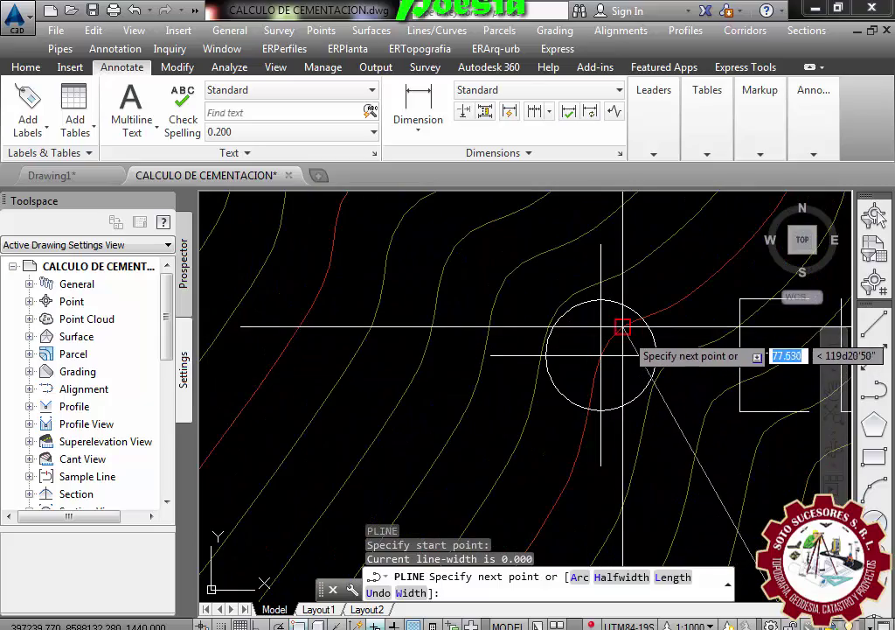
left_click(621, 326)
scroll(568, 341, "down", 2)
scroll(507, 336, "down", 2)
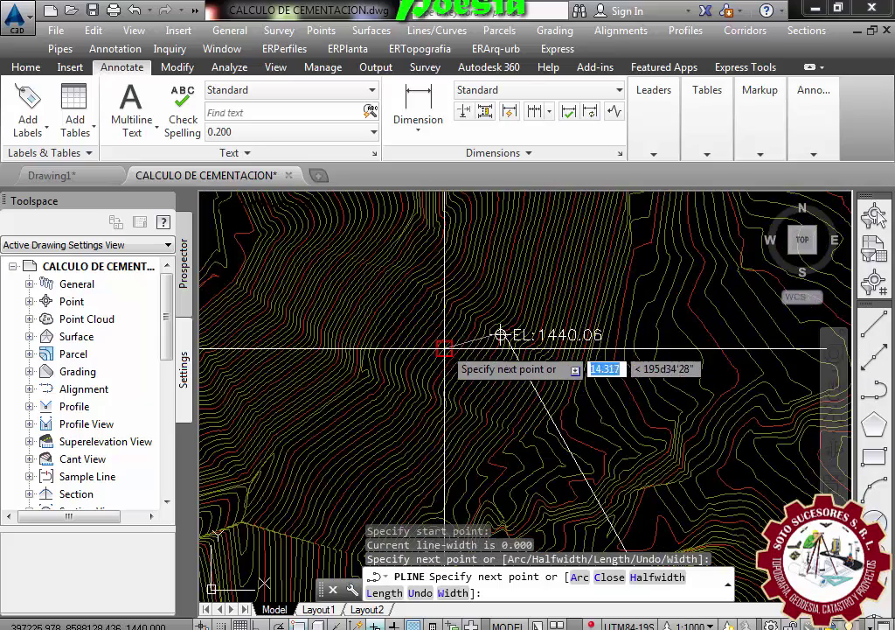
scroll(460, 325, "down", 2)
key("Return")
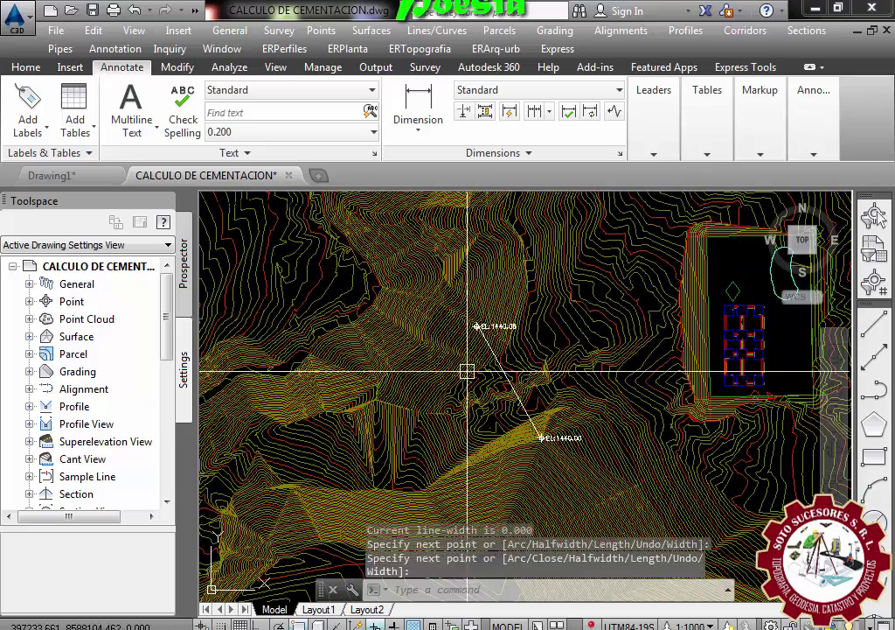
- Select the EL:1440.06 spot elevation label
scroll(516, 418, "up", 2)
scroll(462, 270, "up", 2)
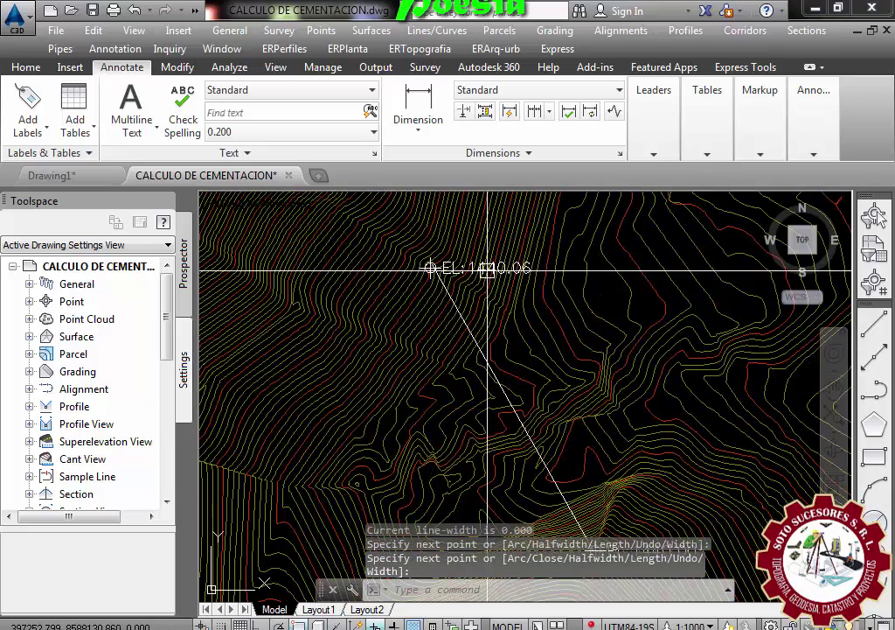
left_click(472, 275)
scroll(463, 275, "down", 2)
scroll(523, 350, "up", 2)
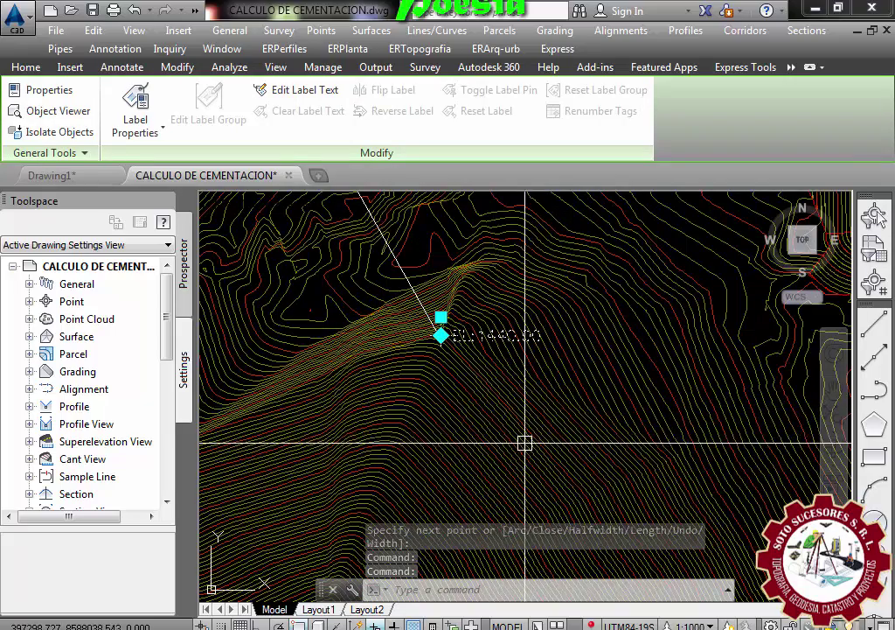
- Erase the selected label and grip with E, leaving just the polyline across the contours
middle_click_drag(458, 376, 514, 489)
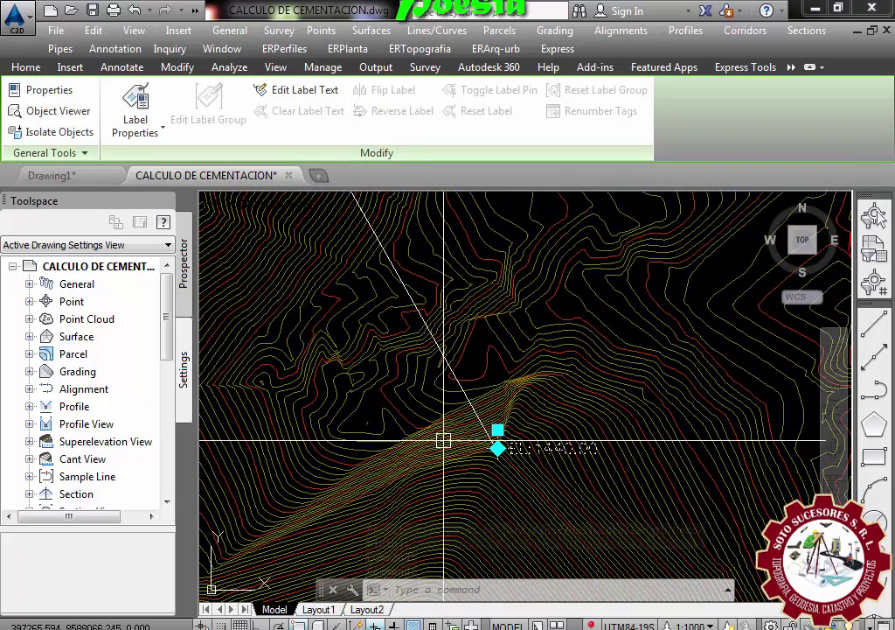
type("E")
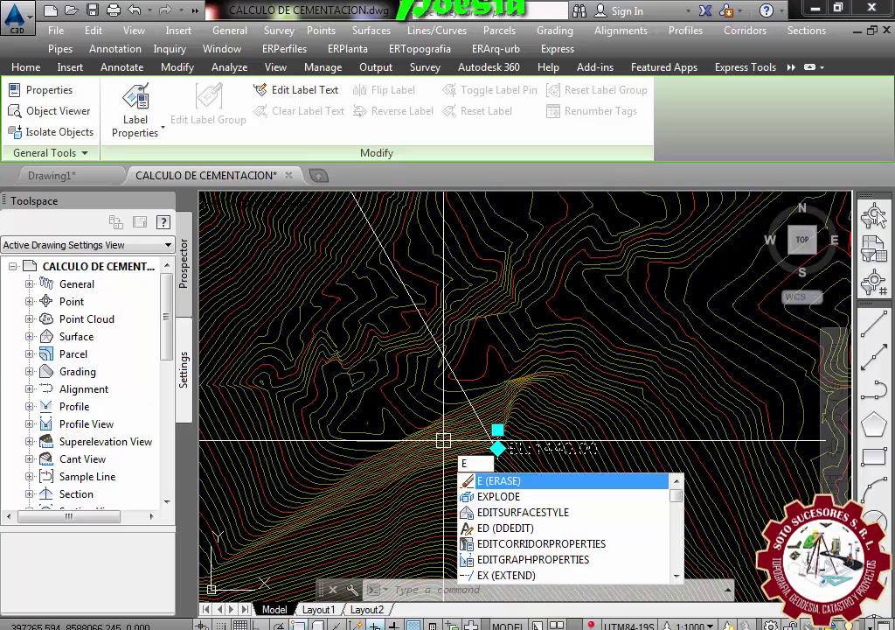
key("Return")
scroll(510, 485, "down", 3)
scroll(485, 482, "up", 1)
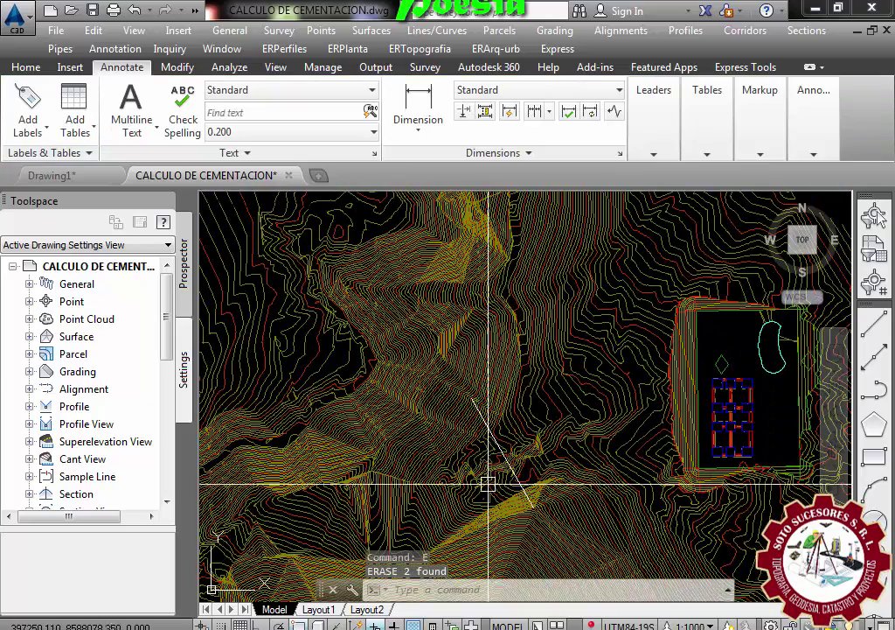
scroll(492, 492, "up", 1)
scroll(490, 489, "up", 2)
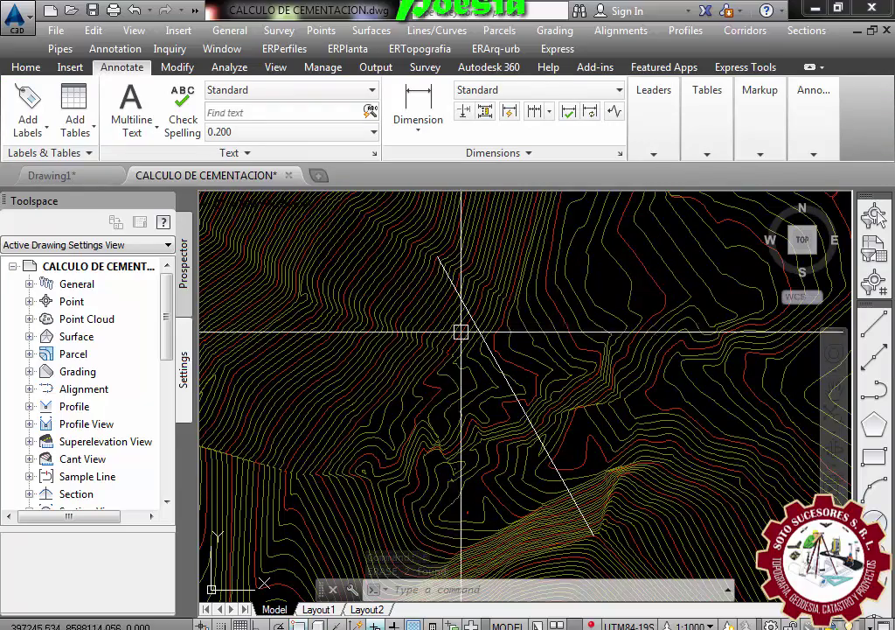
scroll(437, 311, "down", 4)
scroll(439, 319, "up", 4)
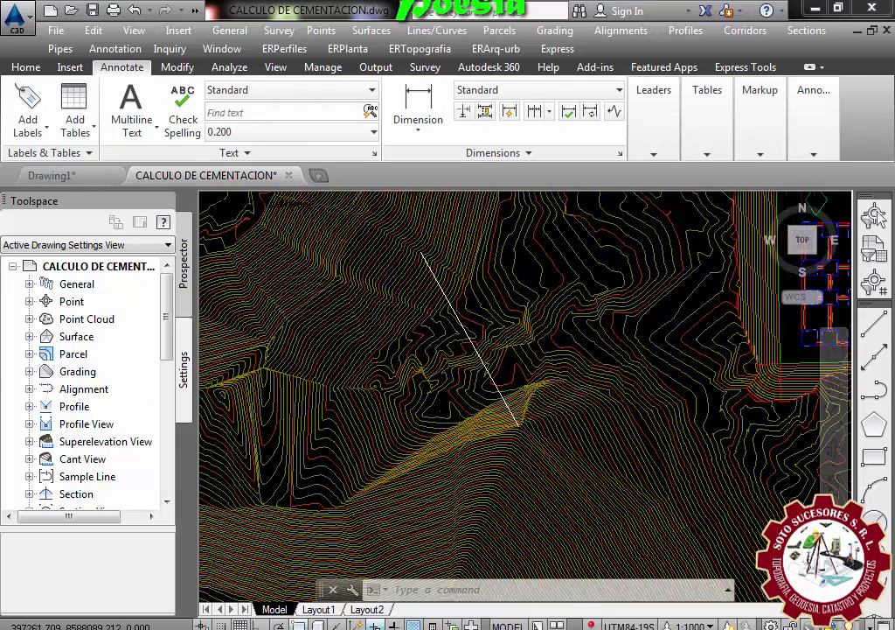
middle_click_drag(507, 444, 511, 449)
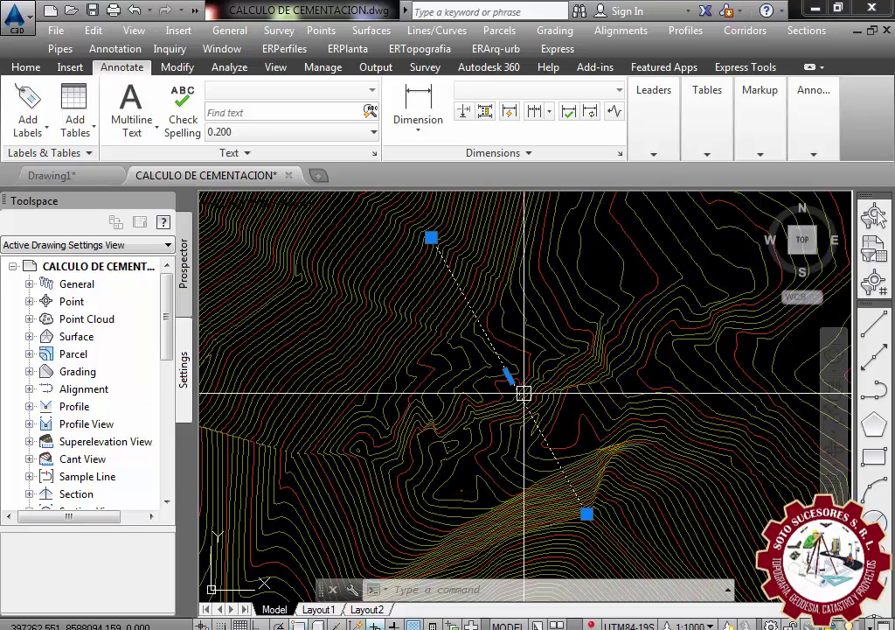
key("Escape")
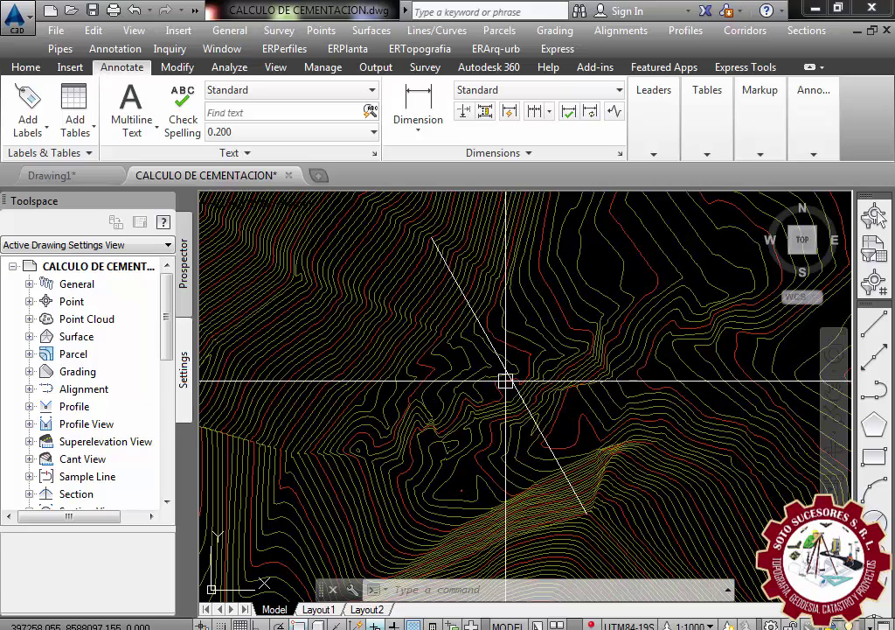
left_click(506, 380)
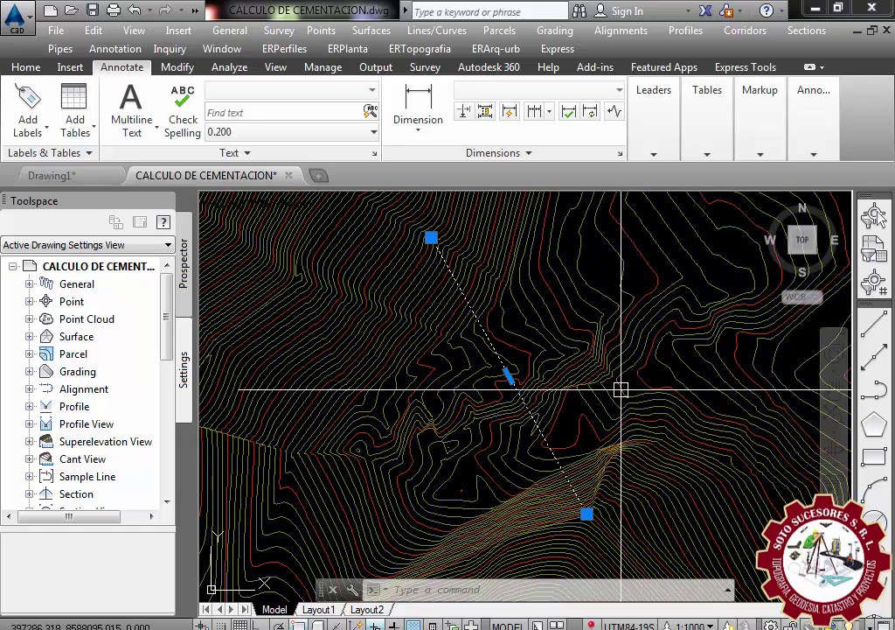
- Offset the diagonal dam line by 2 units to both sides
type("c")
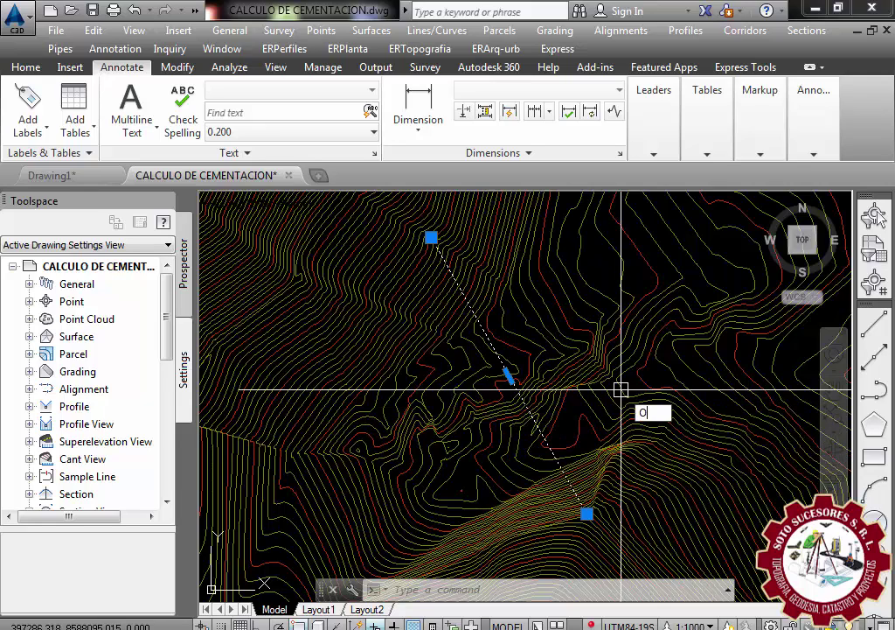
key("Return")
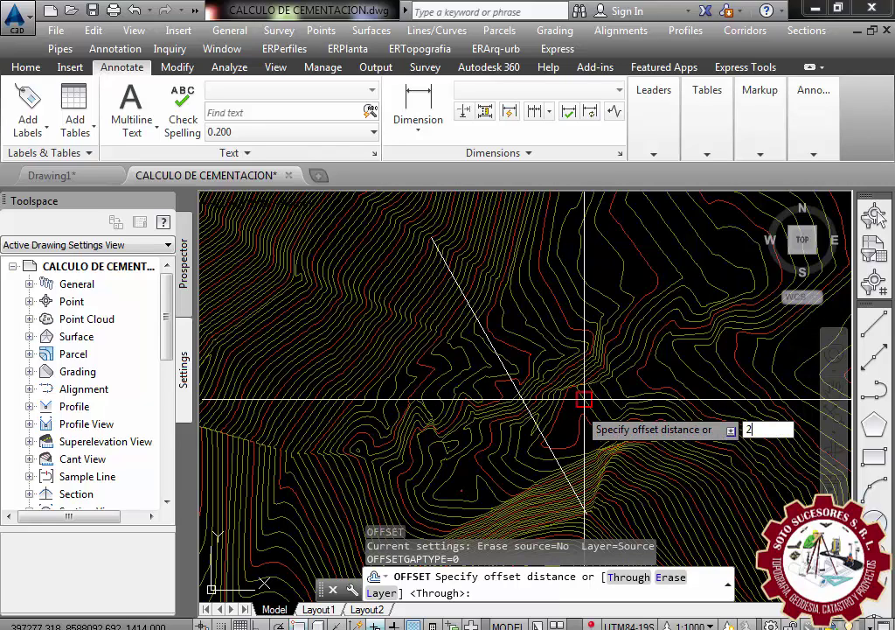
key("Return")
left_click(538, 422)
left_click(561, 410)
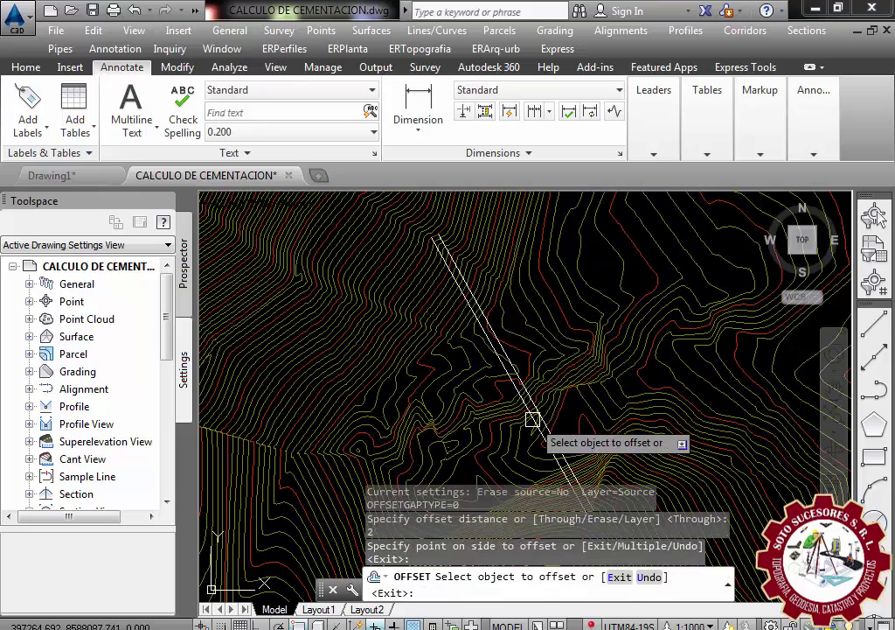
left_click(532, 421)
left_click(516, 431)
scroll(537, 428, "up", 2)
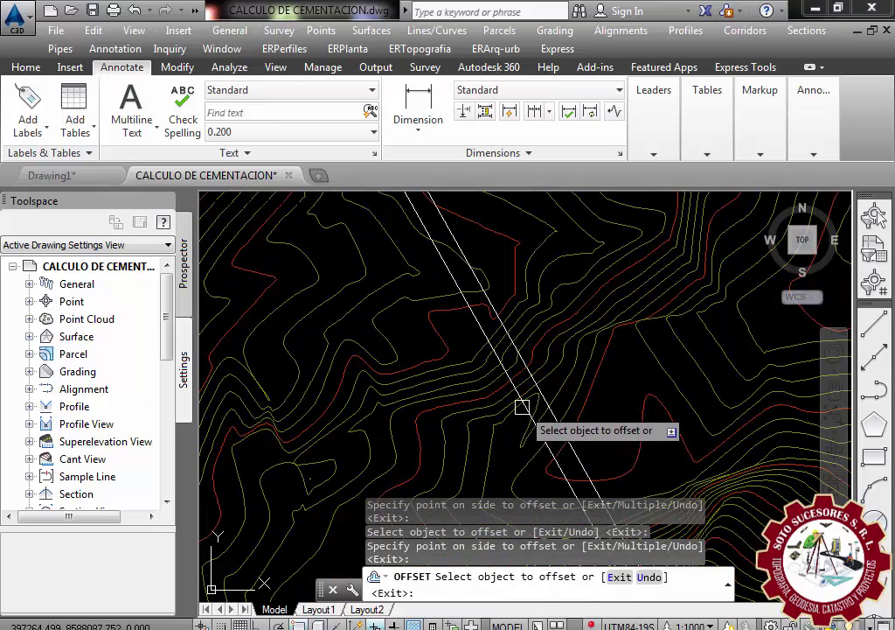
left_click(535, 411)
left_click(451, 424)
scroll(524, 415, "down", 3)
scroll(569, 410, "up", 1)
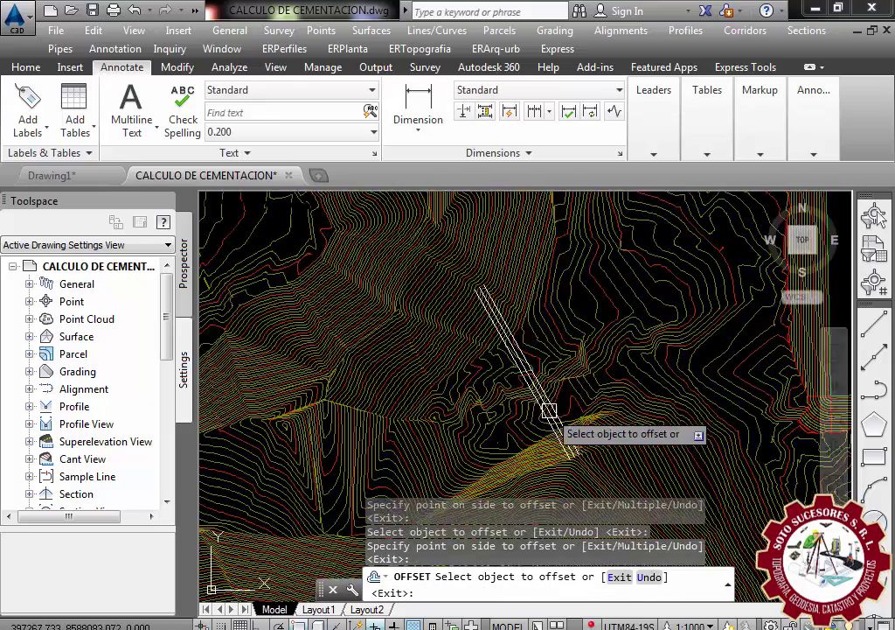
scroll(540, 430, "up", 1)
key("Escape")
- Zoom and pan along the three parallel lines to inspect their ends
scroll(603, 494, "down", 1)
scroll(569, 324, "up", 2)
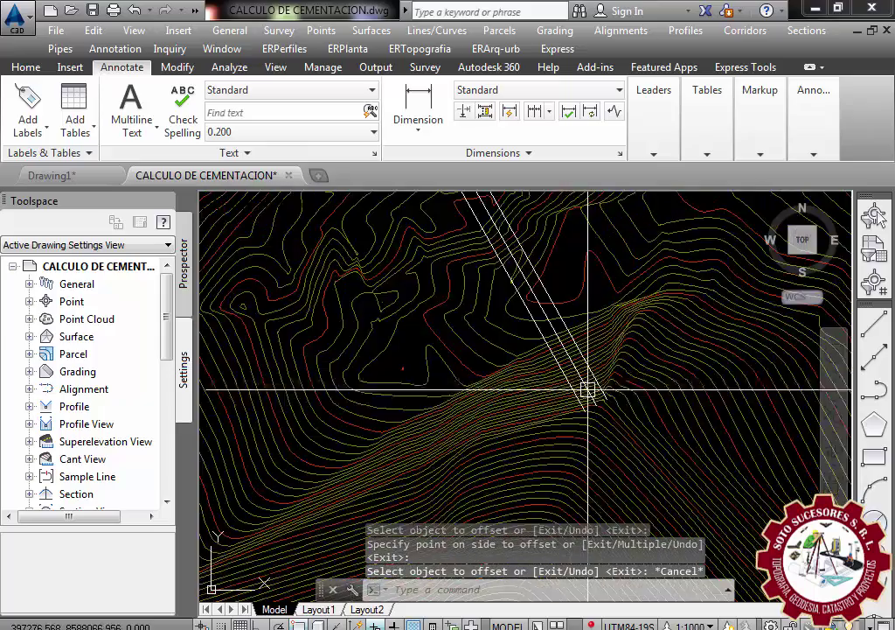
scroll(612, 429, "up", 1)
scroll(643, 471, "down", 1)
scroll(577, 370, "down", 1)
scroll(577, 370, "up", 2)
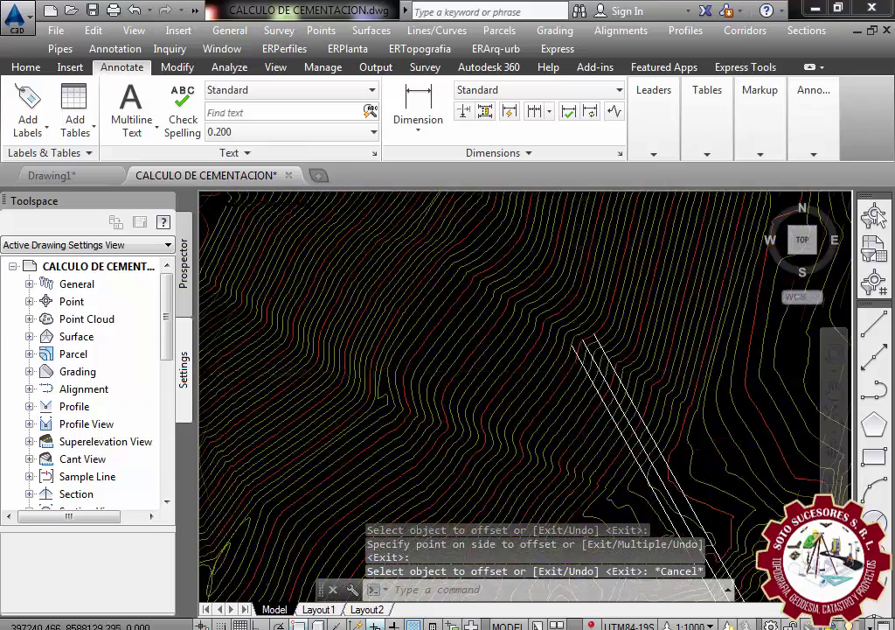
scroll(559, 350, "up", 1)
scroll(543, 286, "up", 1)
scroll(535, 280, "down", 2)
scroll(527, 259, "down", 2)
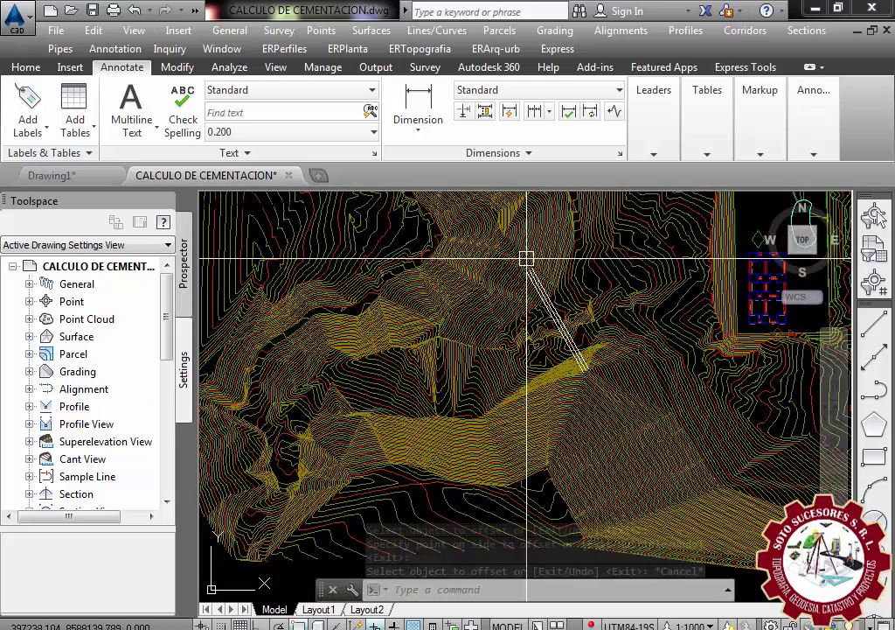
scroll(526, 259, "up", 3)
scroll(620, 366, "up", 1)
scroll(688, 391, "up", 1)
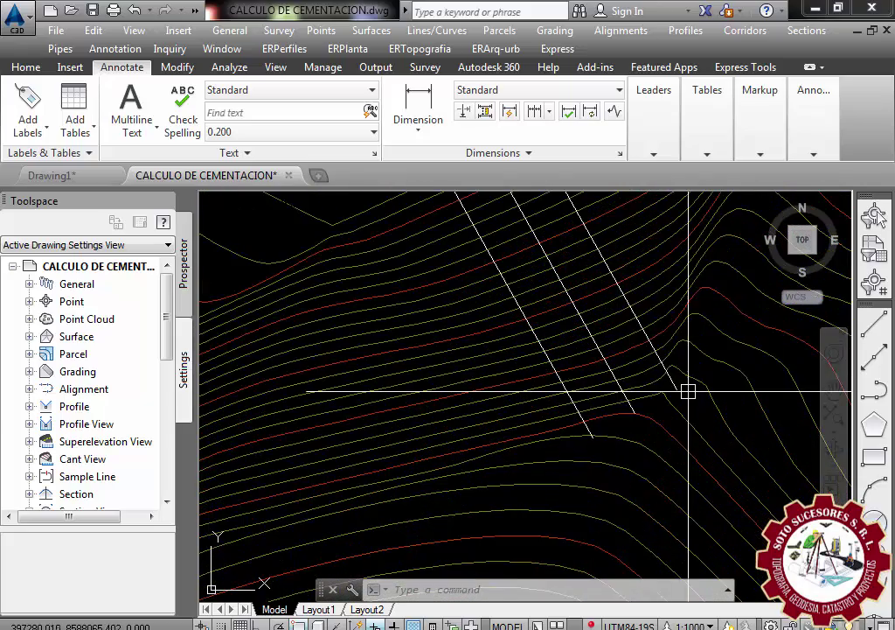
scroll(688, 391, "up", 1)
middle_click_drag(660, 410, 609, 404)
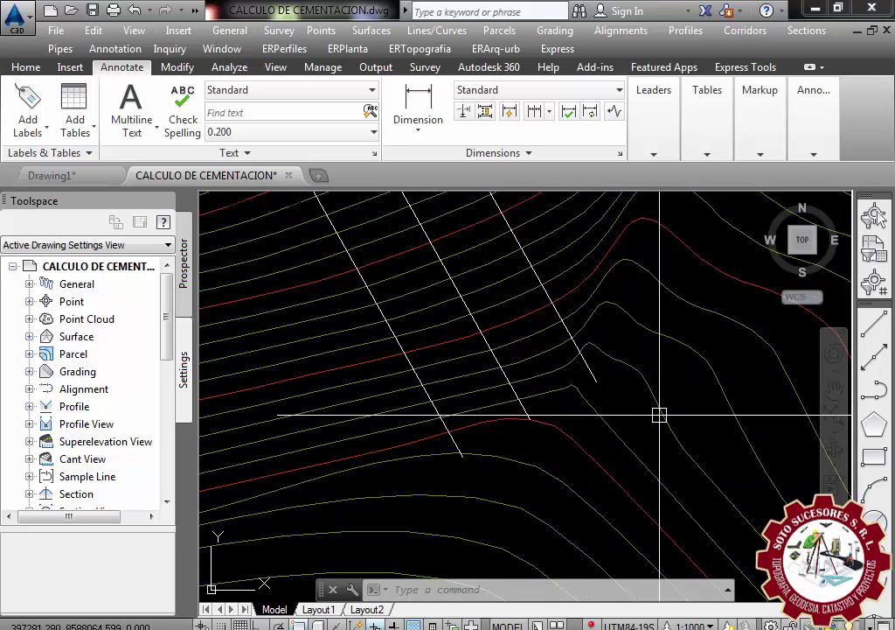
- Draw a PL cross line joining the lower ends of the two outer lines
type("pl")
key("Return")
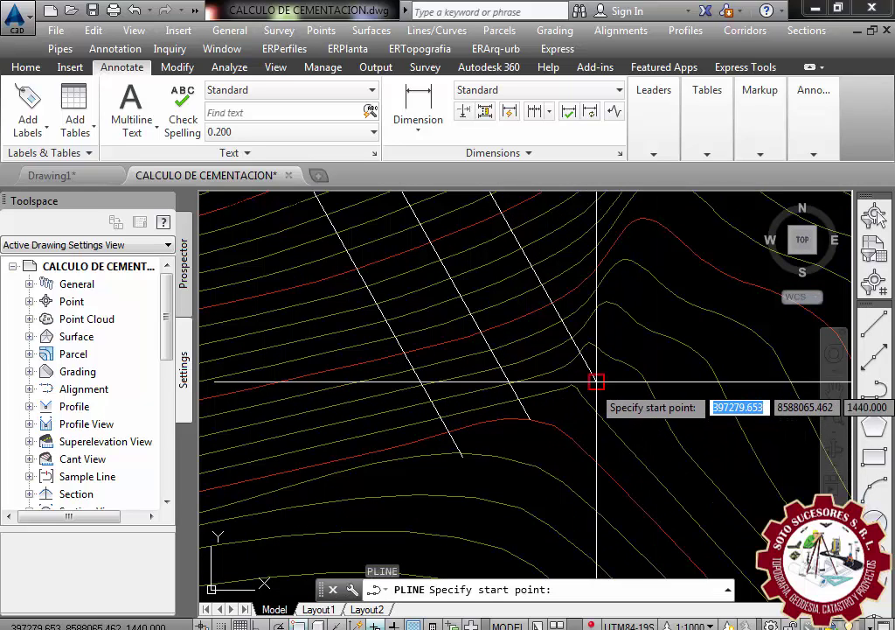
left_click(596, 381)
left_click(463, 456)
key("Return")
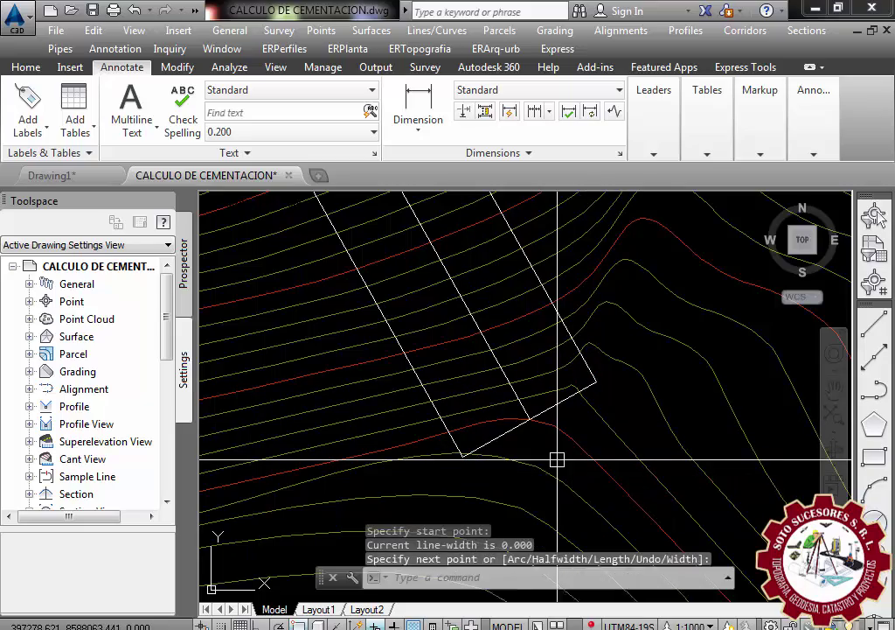
left_click(556, 459)
scroll(557, 459, "down", 4)
scroll(612, 468, "down", 4)
scroll(524, 238, "up", 5)
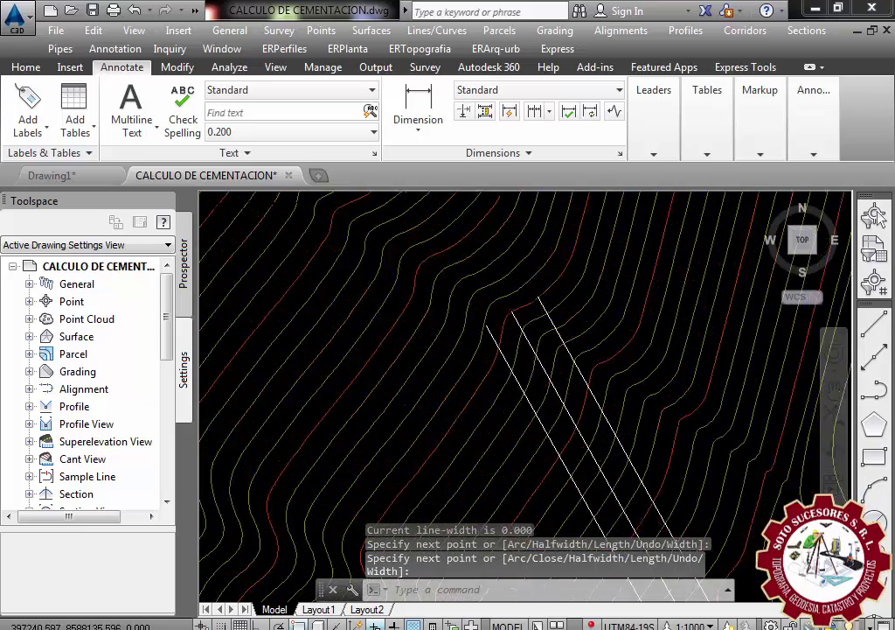
scroll(562, 351, "up", 3)
- Draw a second cross line joining the upper ends of the outer lines
key("Return")
key("Return")
scroll(595, 312, "up", 3)
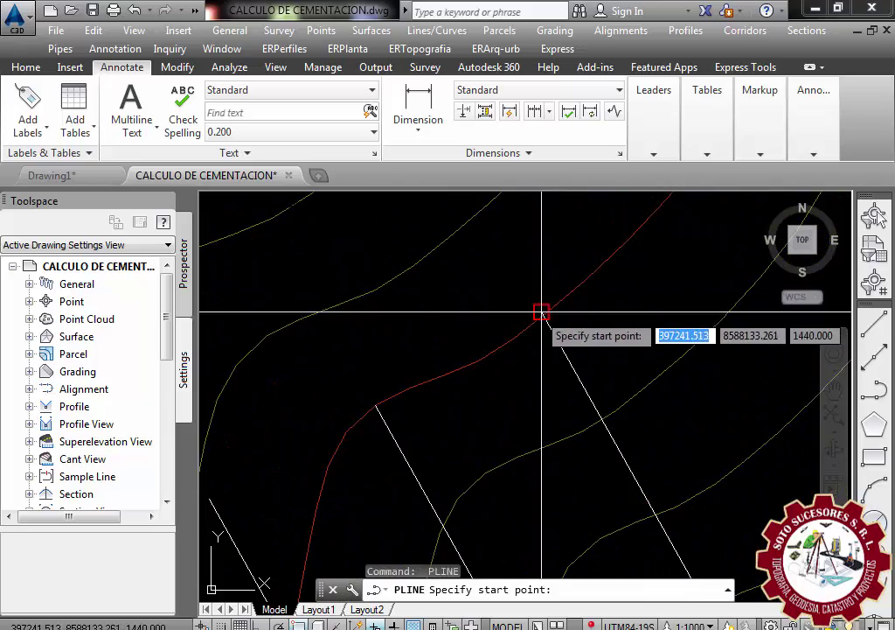
left_click(542, 312)
scroll(594, 288, "down", 4)
left_click(456, 360)
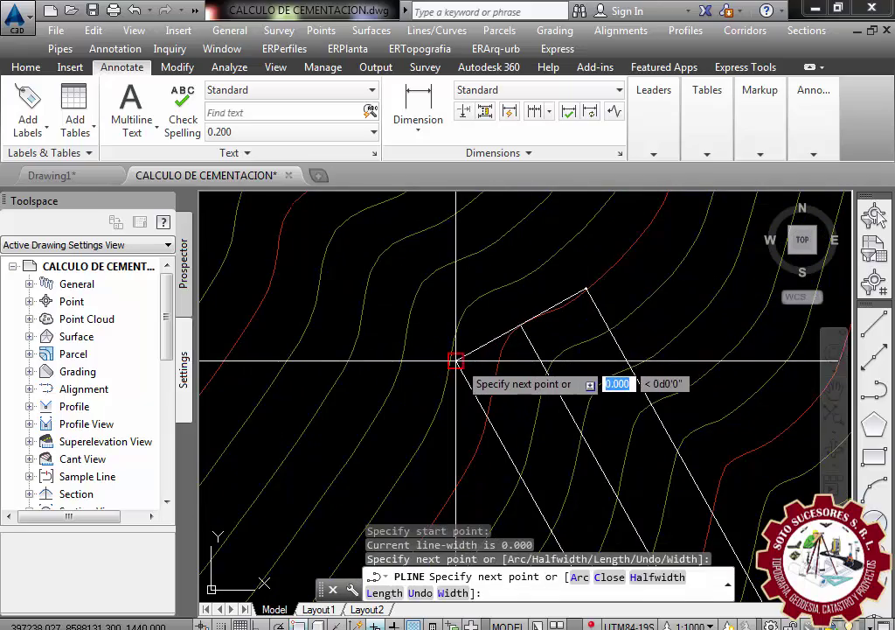
key("Return")
scroll(470, 304, "down", 2)
scroll(494, 274, "down", 3)
scroll(490, 276, "down", 3)
scroll(491, 276, "up", 2)
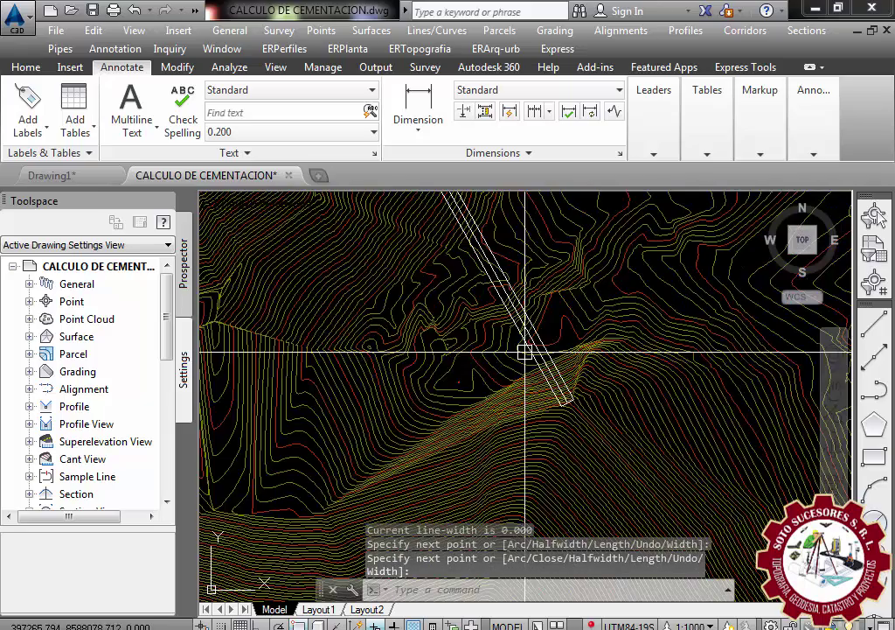
scroll(524, 351, "up", 2)
scroll(554, 384, "up", 2)
scroll(602, 468, "up", 2)
scroll(603, 470, "down", 3)
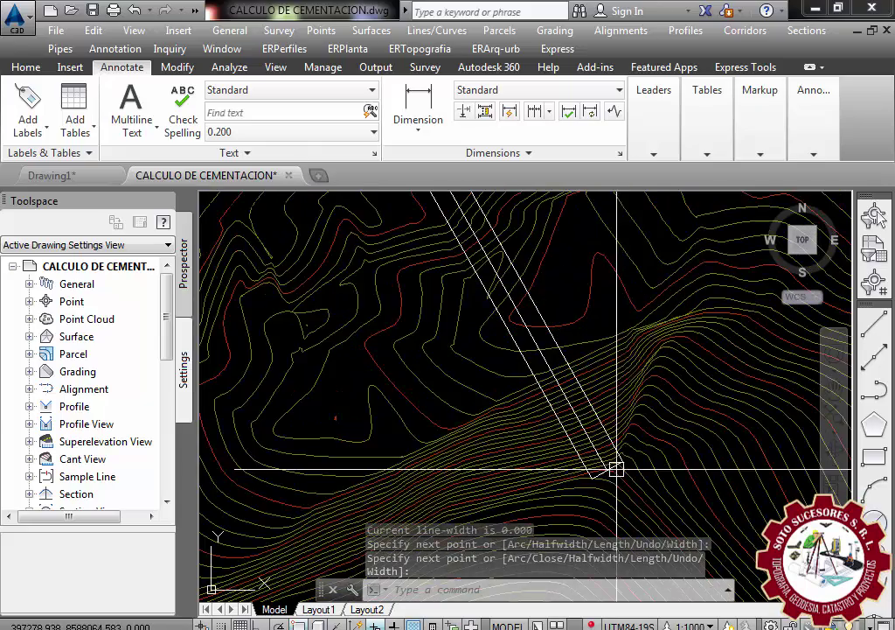
scroll(615, 470, "down", 2)
- Pan and zoom around the capped strip to check its closed ends
middle_click_drag(580, 412, 508, 439)
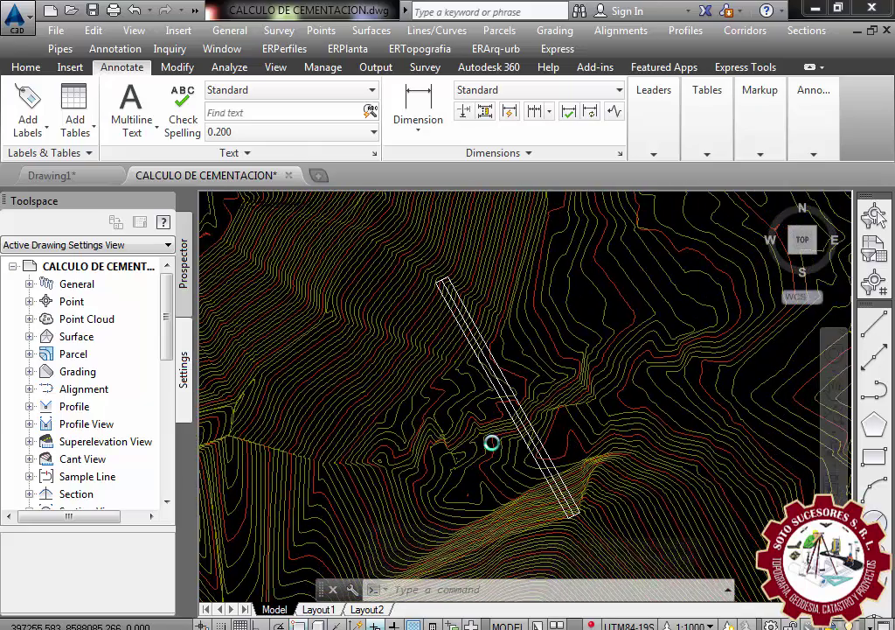
scroll(435, 266, "up", 2)
scroll(415, 275, "up", 1)
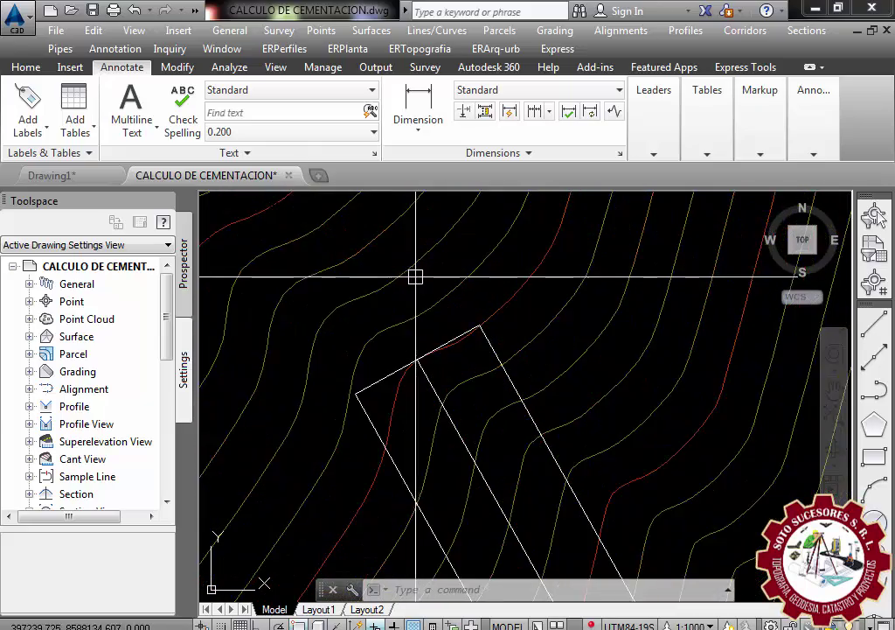
scroll(424, 275, "down", 2)
scroll(428, 269, "down", 1)
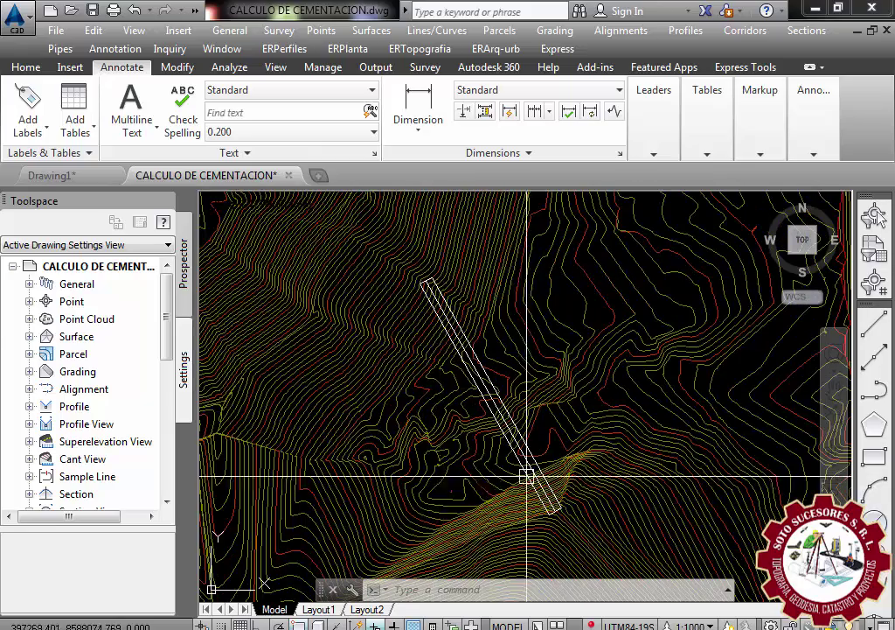
scroll(527, 477, "up", 2)
scroll(578, 559, "up", 2)
scroll(580, 556, "up", 2)
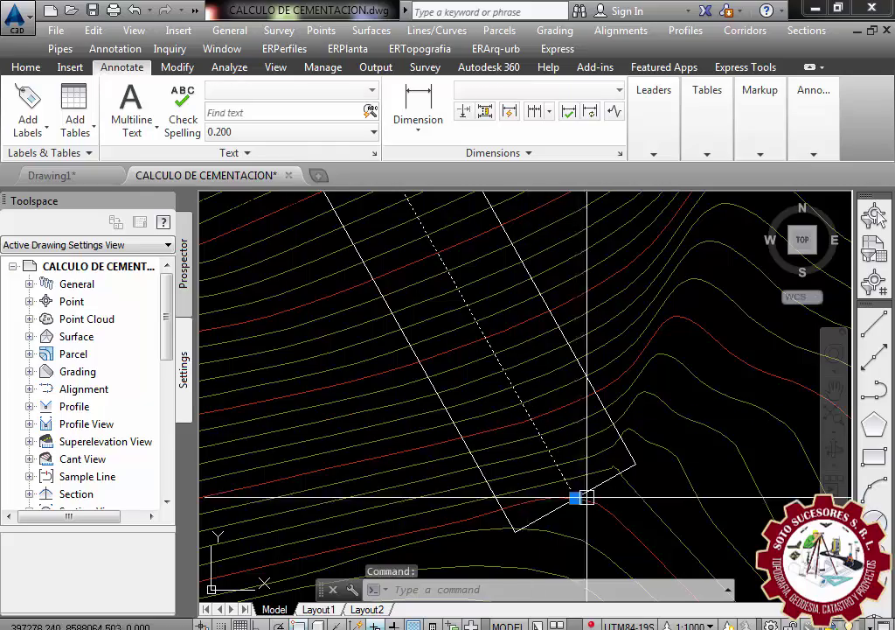
scroll(586, 497, "down", 3)
scroll(586, 482, "down", 2)
scroll(563, 486, "down", 4)
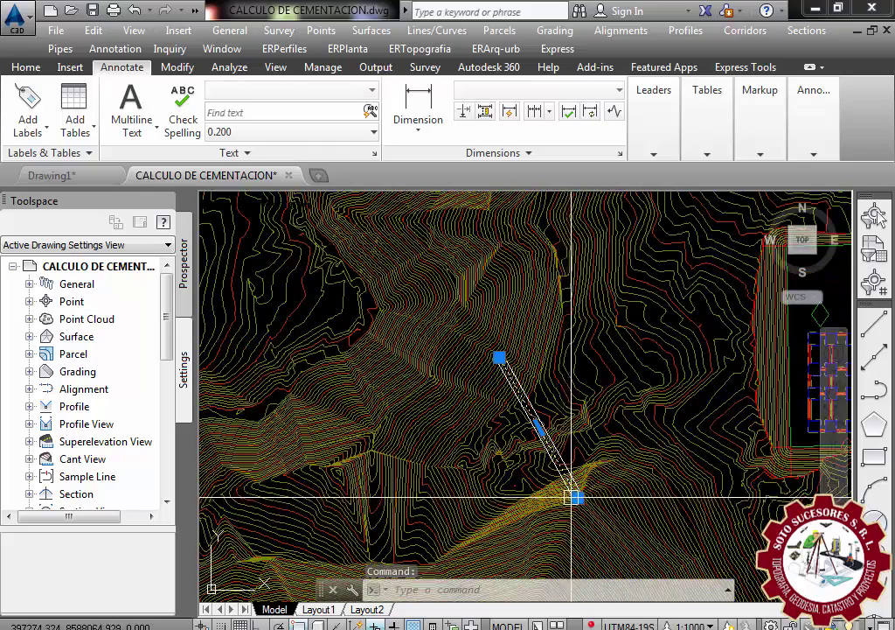
scroll(502, 365, "up", 2)
scroll(492, 351, "up", 2)
scroll(478, 312, "up", 1)
scroll(478, 312, "down", 1)
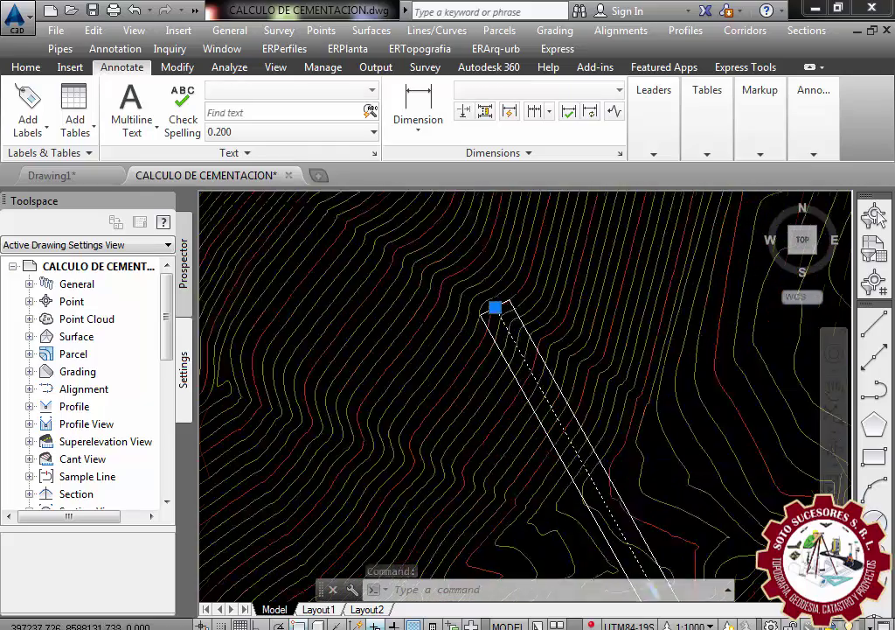
scroll(476, 292, "down", 3)
scroll(560, 448, "up", 3)
scroll(577, 452, "down", 2)
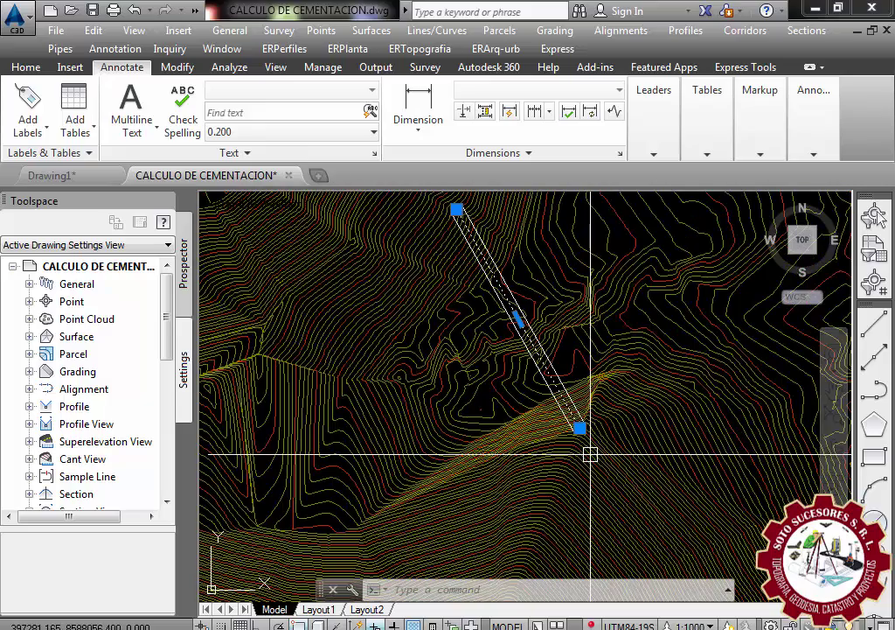
- Clear the strip selection and zoom in to inspect its segments
key("Escape")
scroll(581, 427, "up", 2)
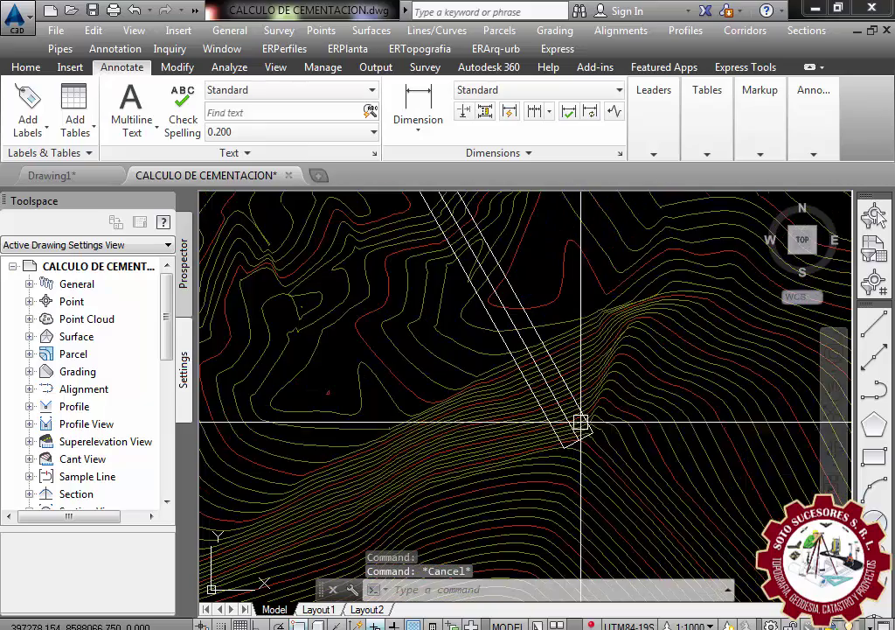
scroll(579, 425, "up", 2)
scroll(586, 415, "up", 2)
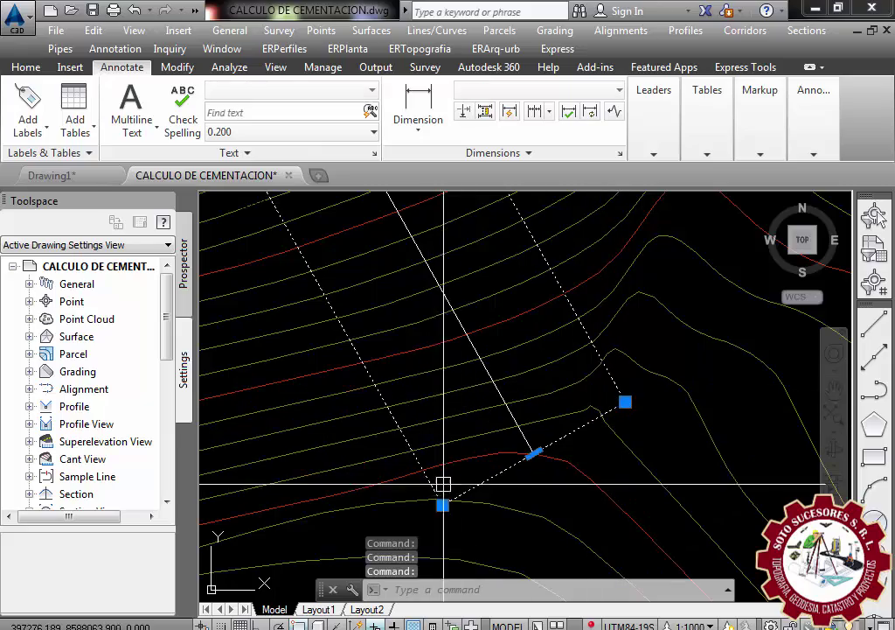
scroll(644, 566, "down", 3)
scroll(630, 540, "down", 2)
scroll(500, 336, "up", 4)
scroll(520, 340, "up", 5)
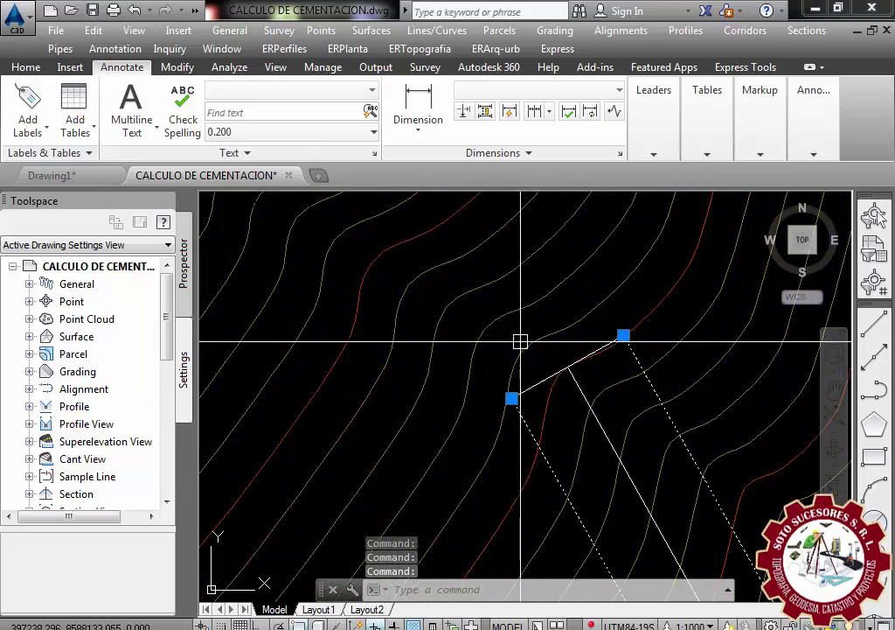
scroll(527, 373, "up", 3)
scroll(494, 396, "down", 3)
scroll(447, 265, "down", 2)
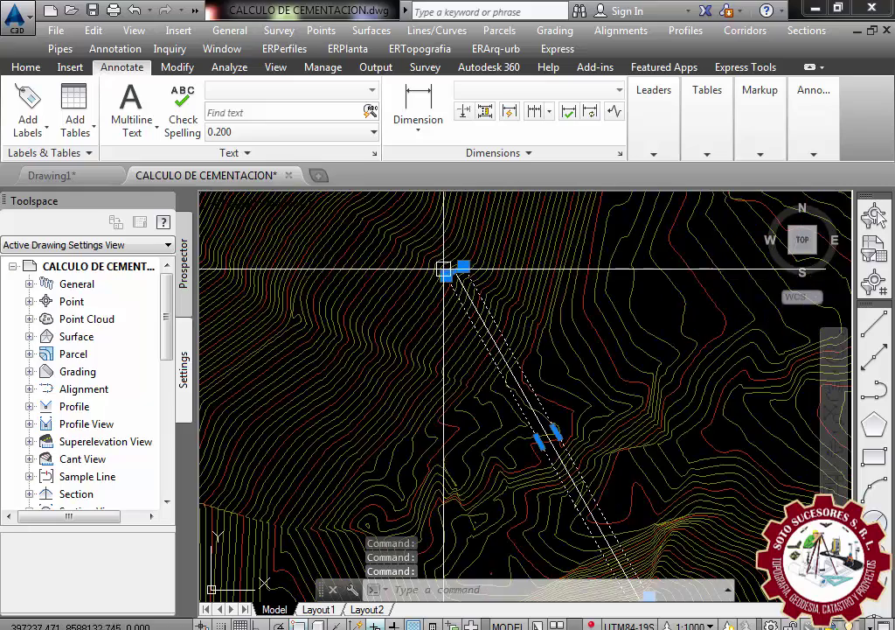
scroll(420, 297, "down", 1)
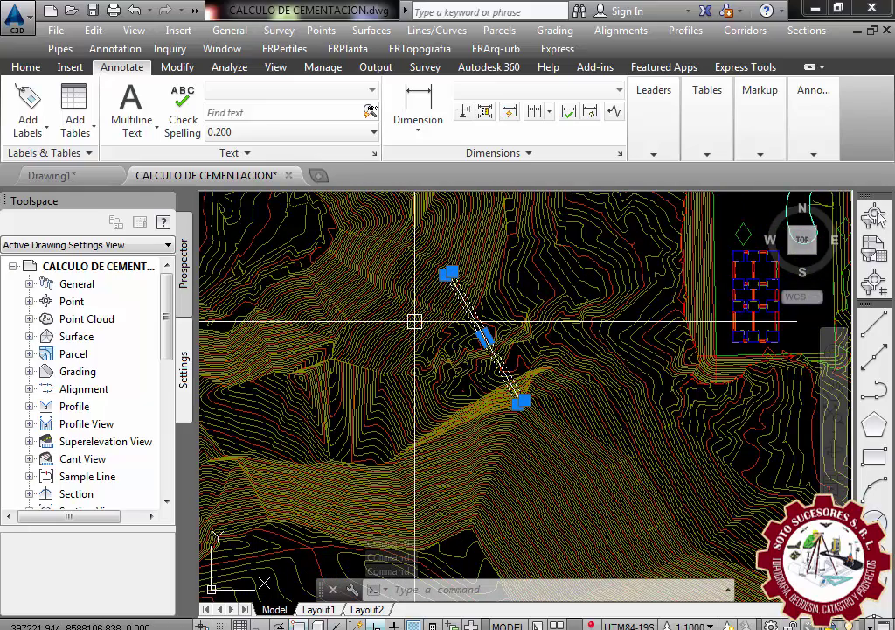
- Join the three strip segments into one polyline with J (JOIN)
type("J")
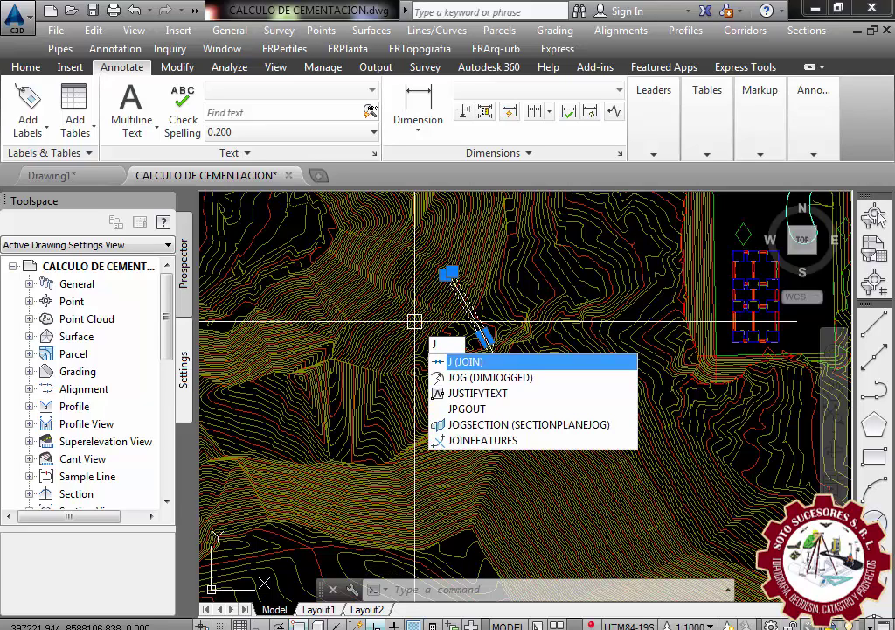
key("Return")
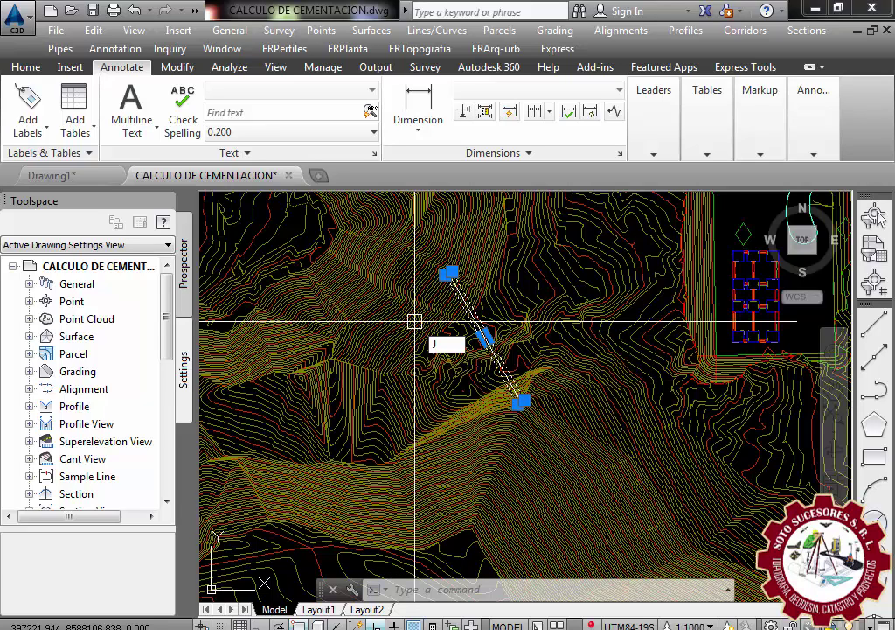
scroll(529, 402, "up", 2)
scroll(520, 398, "up", 2)
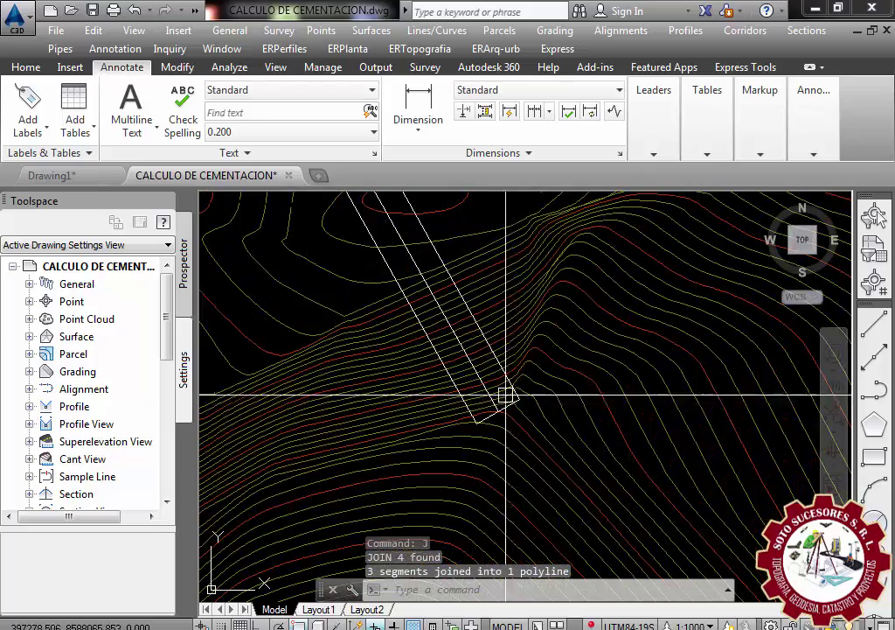
left_click(484, 334)
scroll(599, 485, "down", 2)
scroll(597, 472, "down", 3)
scroll(524, 362, "up", 2)
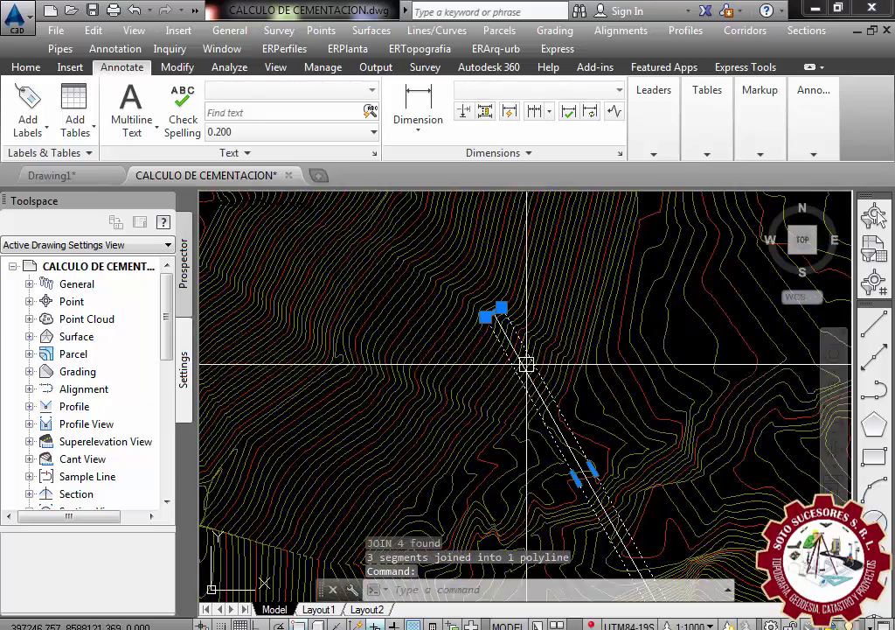
scroll(488, 314, "up", 2)
scroll(480, 300, "down", 2)
scroll(470, 290, "down", 3)
scroll(483, 327, "up", 5)
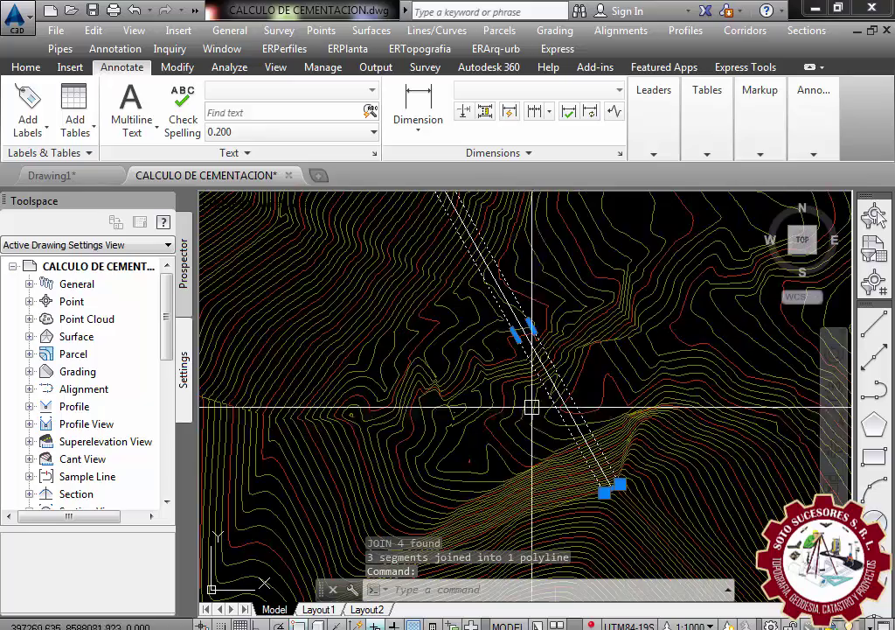
scroll(519, 432, "down", 2)
scroll(574, 446, "up", 2)
scroll(616, 483, "up", 2)
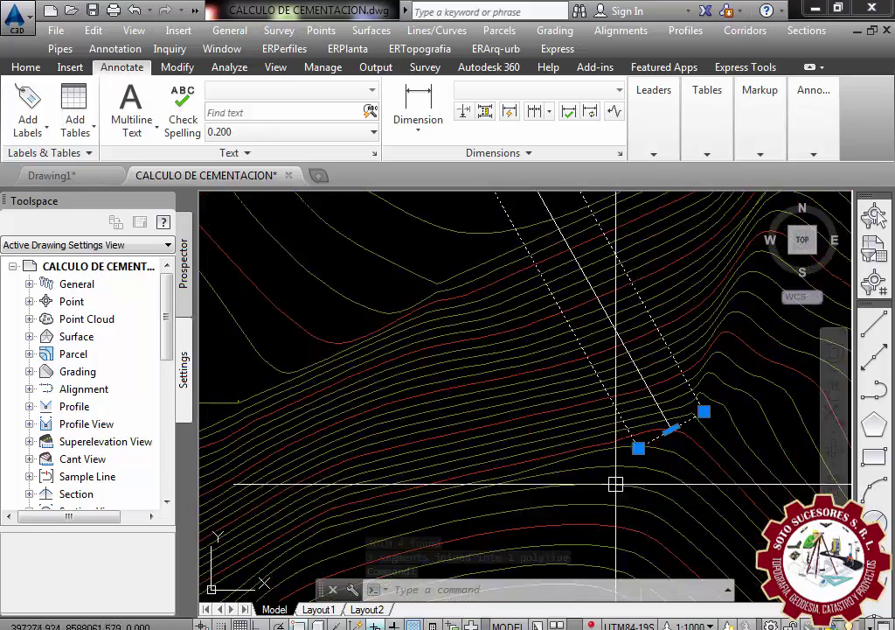
scroll(653, 440, "up", 2)
scroll(616, 485, "down", 5)
scroll(616, 475, "down", 2)
scroll(616, 475, "up", 3)
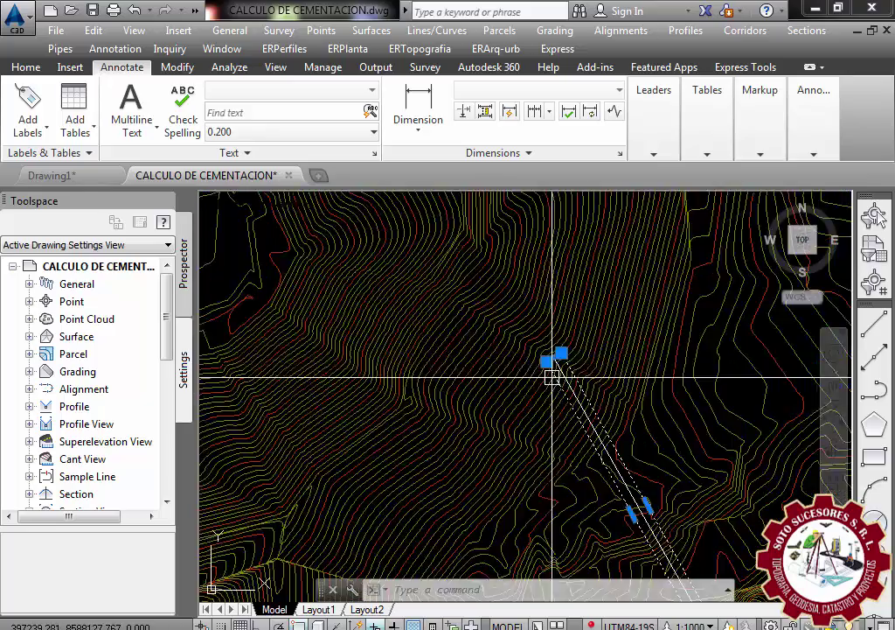
scroll(547, 351, "up", 3)
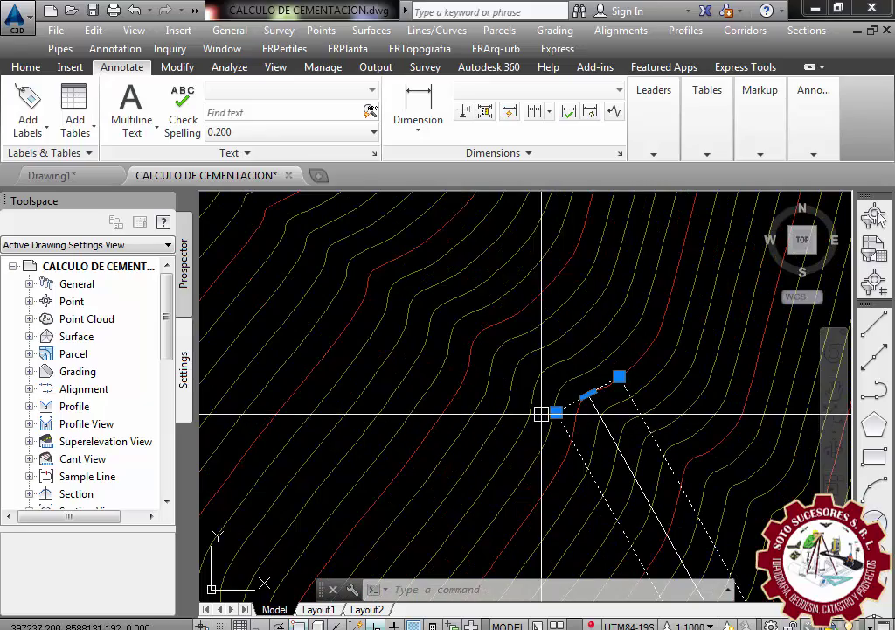
scroll(454, 316, "down", 2)
scroll(452, 312, "down", 3)
scroll(505, 410, "up", 3)
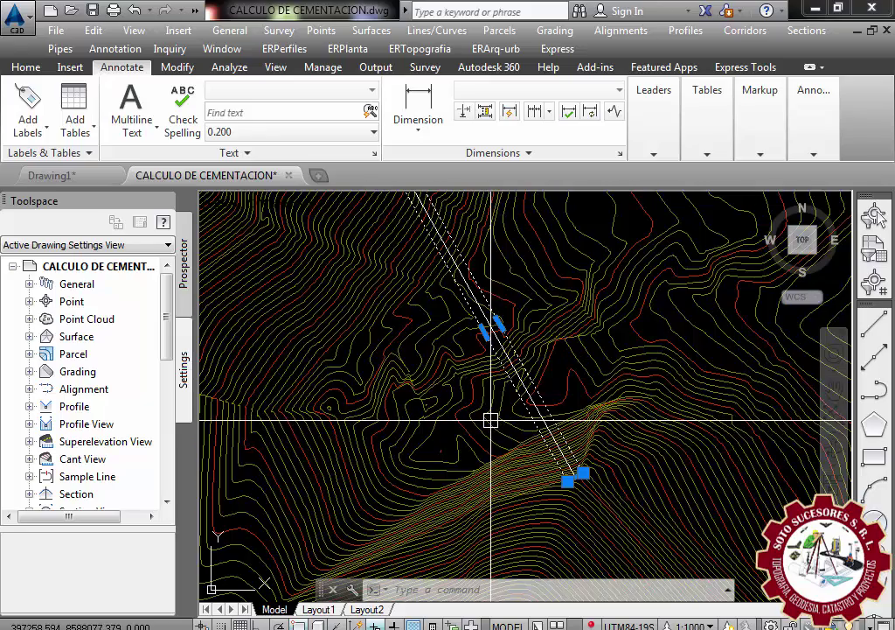
scroll(591, 510, "up", 3)
scroll(567, 483, "down", 1)
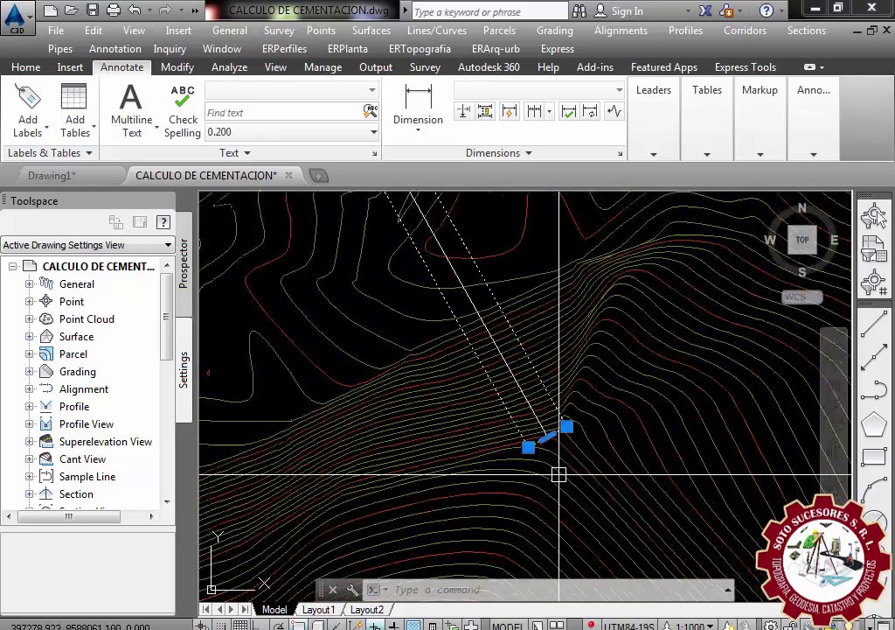
scroll(559, 475, "up", 2)
- Select the joined outline polyline with a crossing window
key("Escape")
scroll(528, 420, "up", 3)
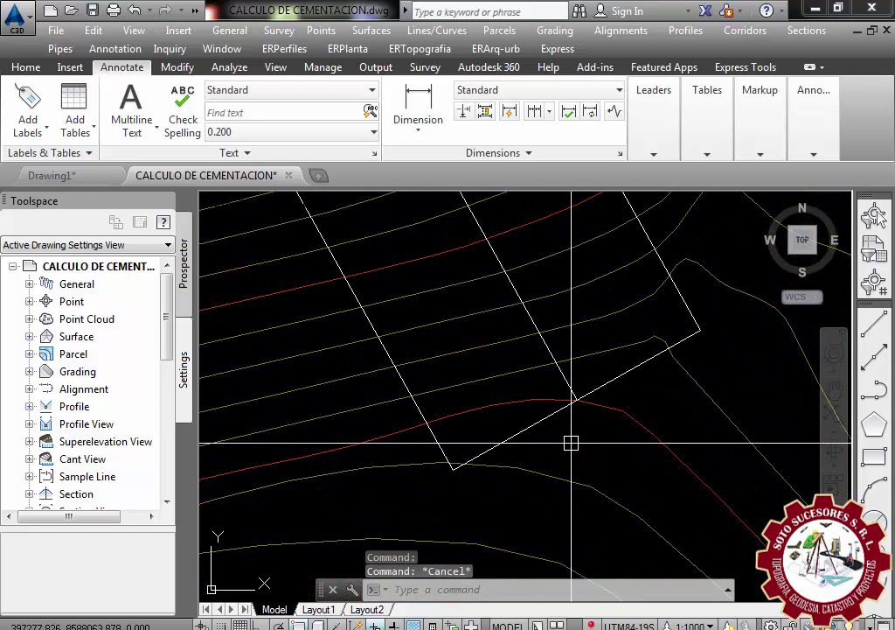
left_click(571, 444)
left_click(514, 432)
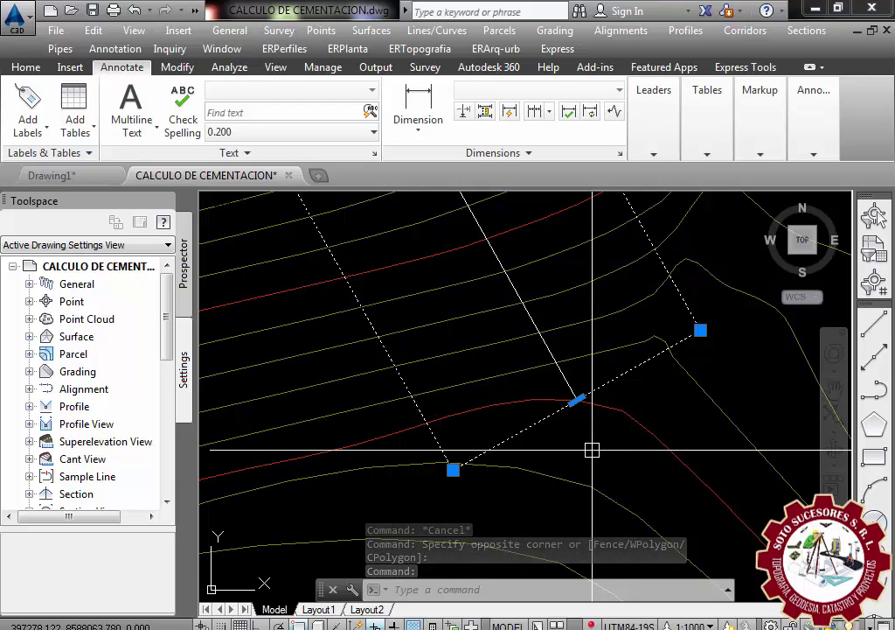
type("mo")
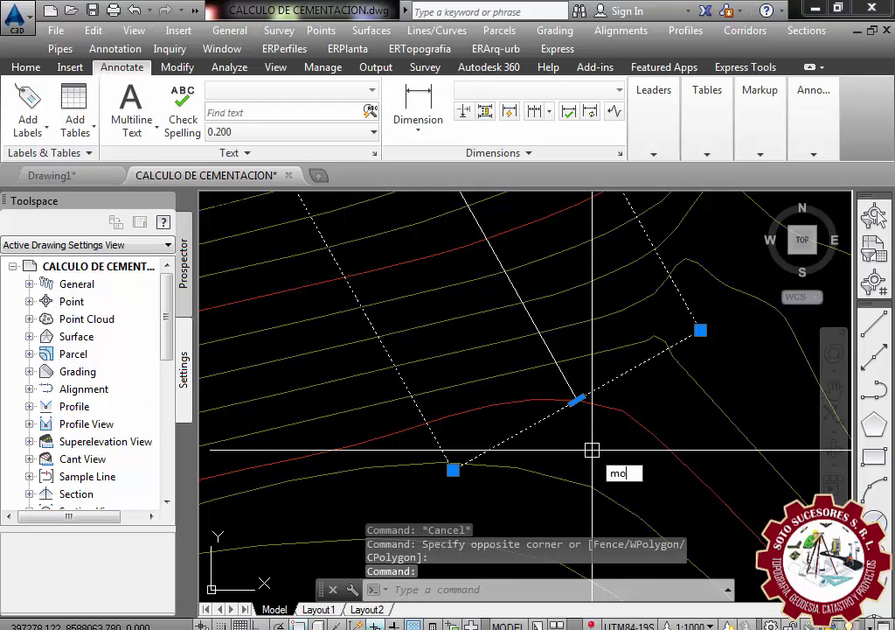
key("Return")
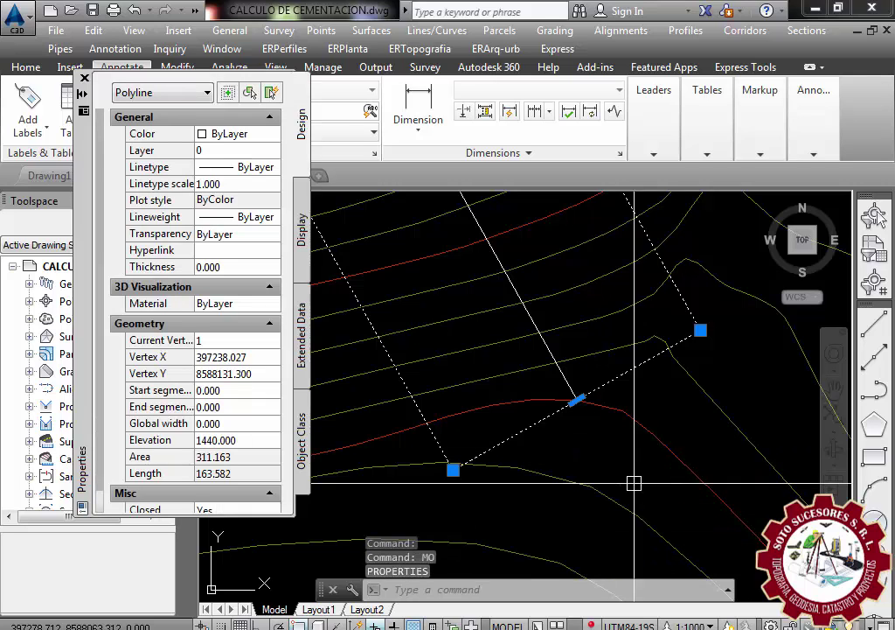
left_click_drag(88, 140, 60, 83)
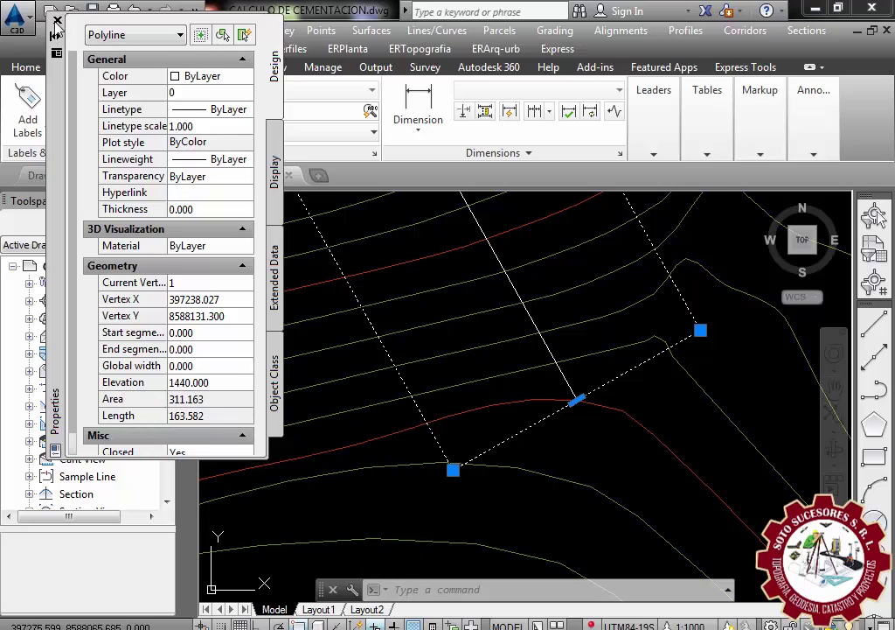
left_click(57, 20)
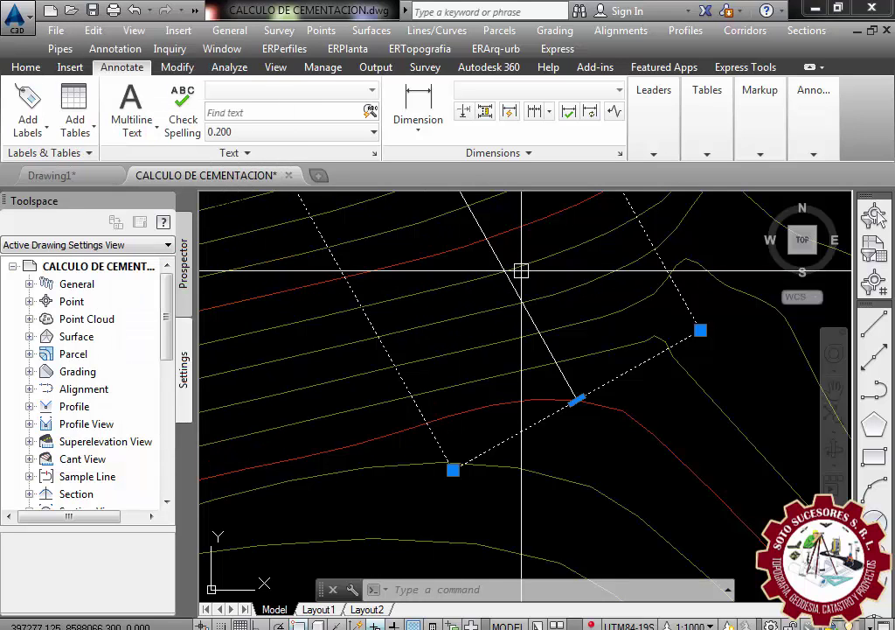
key("Escape")
left_click(493, 250)
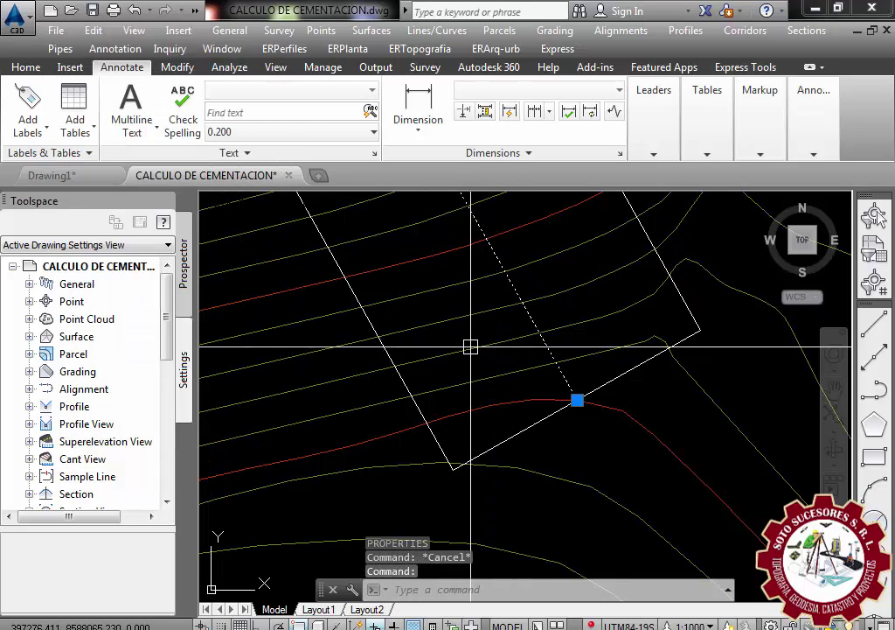
scroll(494, 398, "down", 2)
scroll(488, 397, "down", 2)
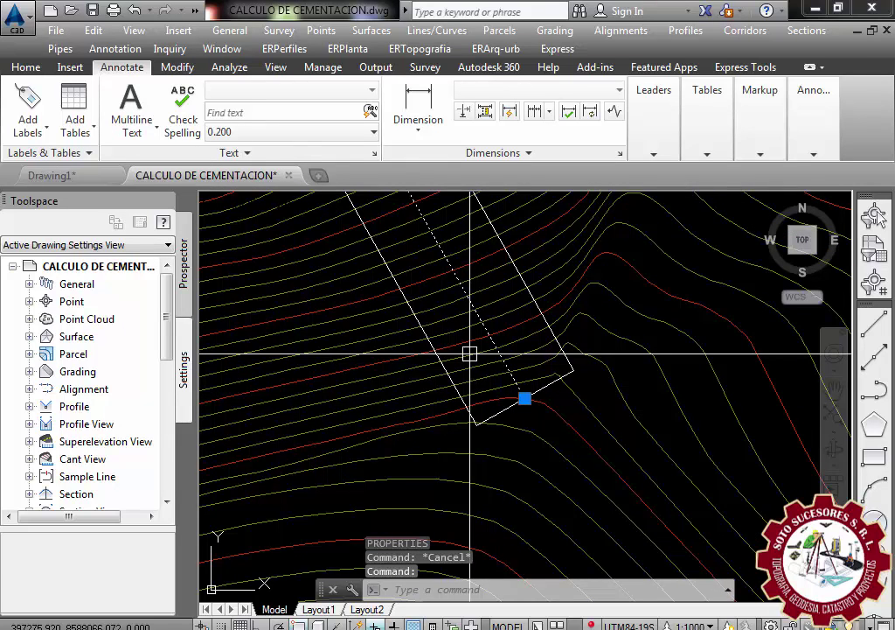
type("mo")
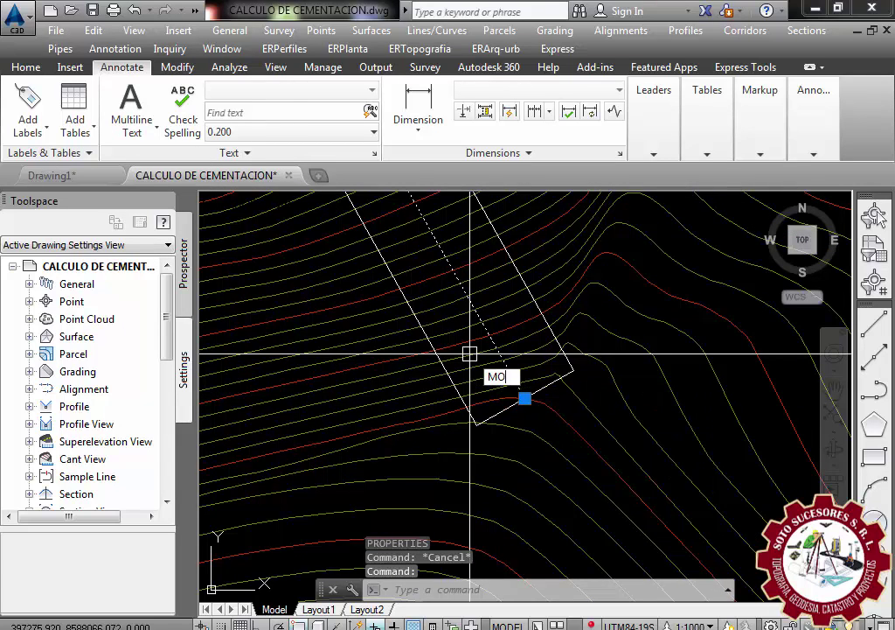
key("Return")
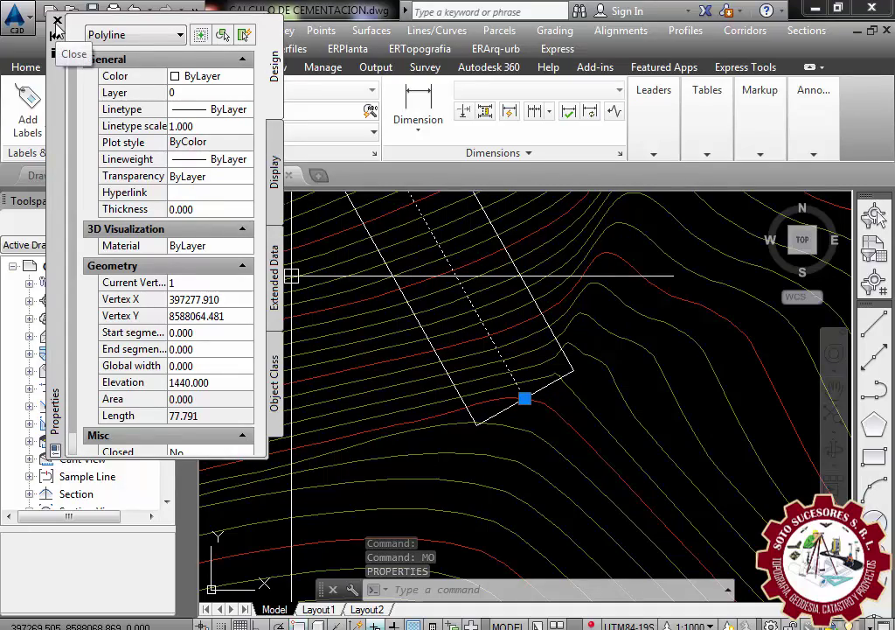
left_click(57, 19)
scroll(572, 446, "down", 1)
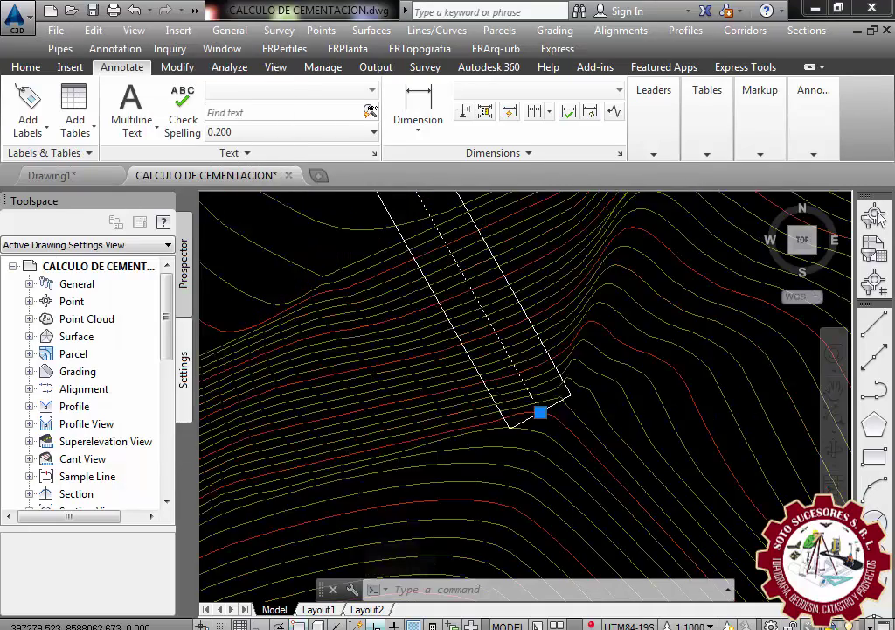
scroll(572, 446, "down", 3)
middle_click_drag(572, 435, 516, 336)
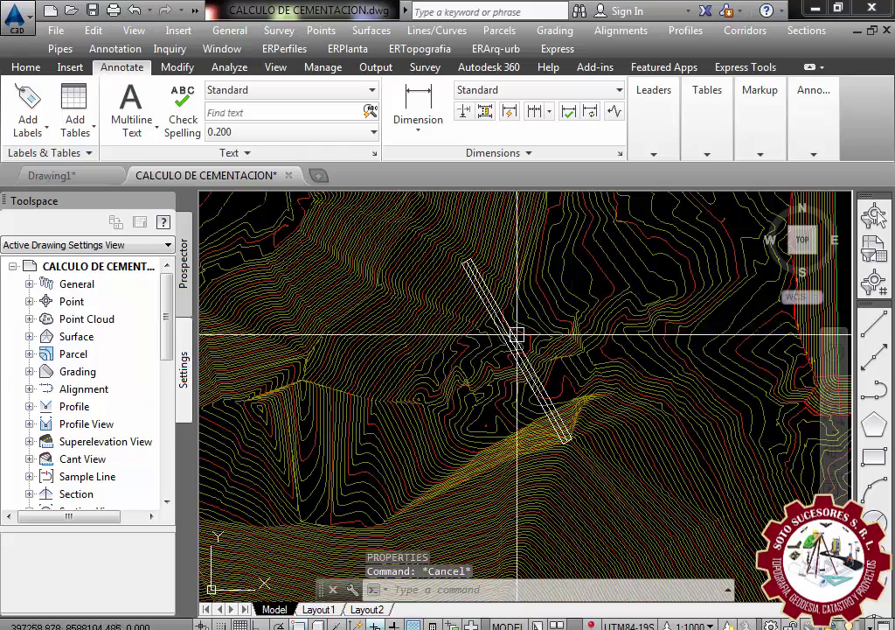
scroll(494, 314, "up", 3)
middle_click_drag(519, 398, 519, 408)
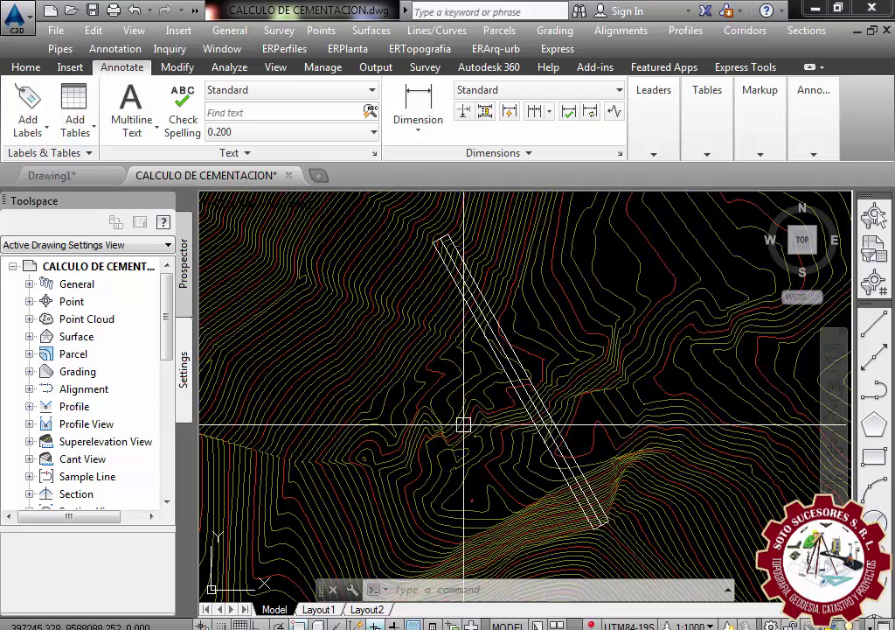
middle_click_drag(463, 424, 456, 440)
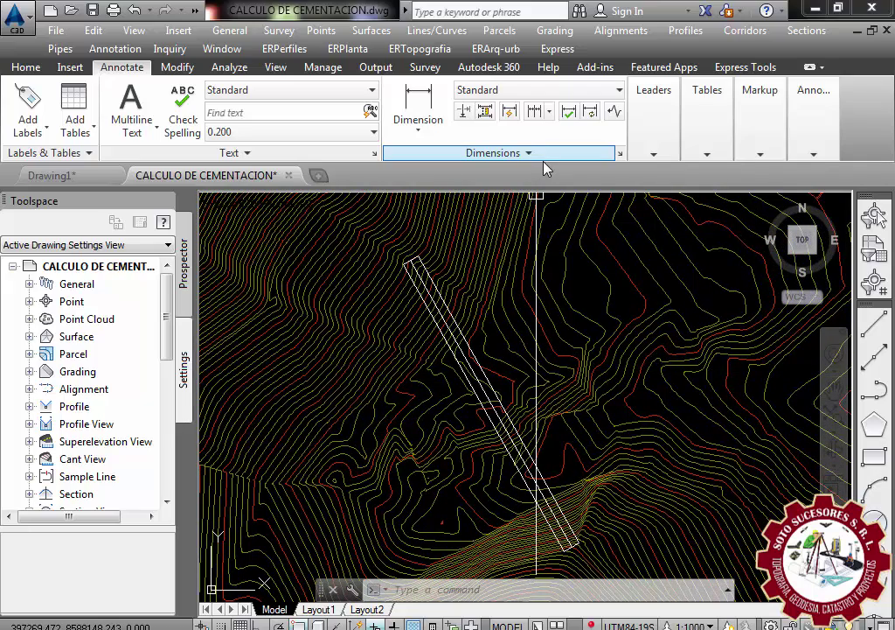
- Choose the dam outline polyline for conversion into a feature line
left_click(600, 34)
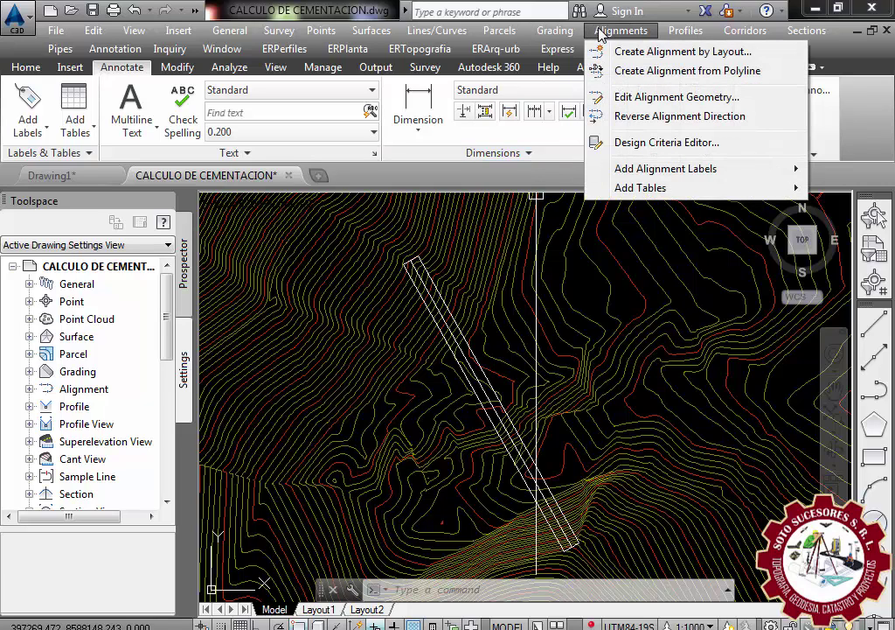
mouse_move(555, 31)
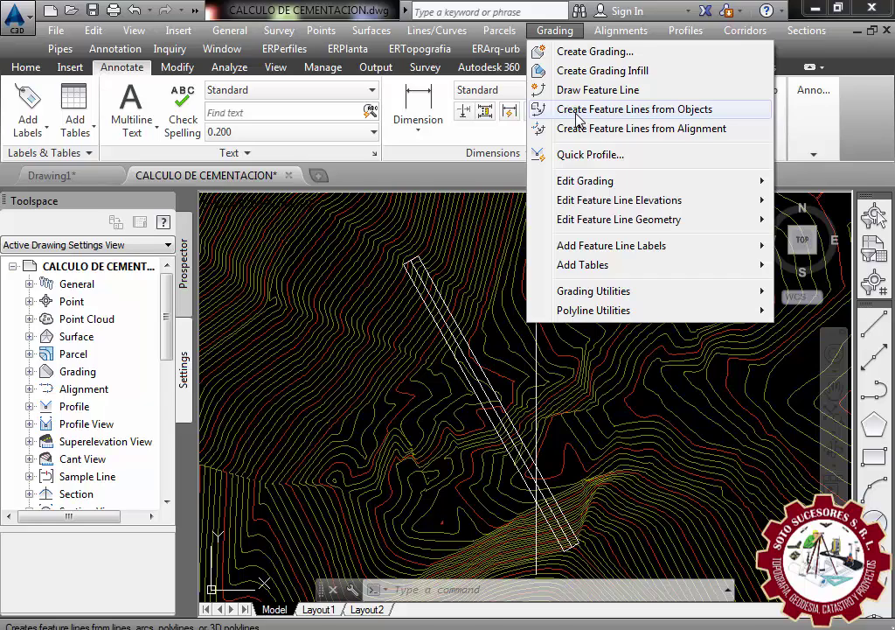
left_click(577, 120)
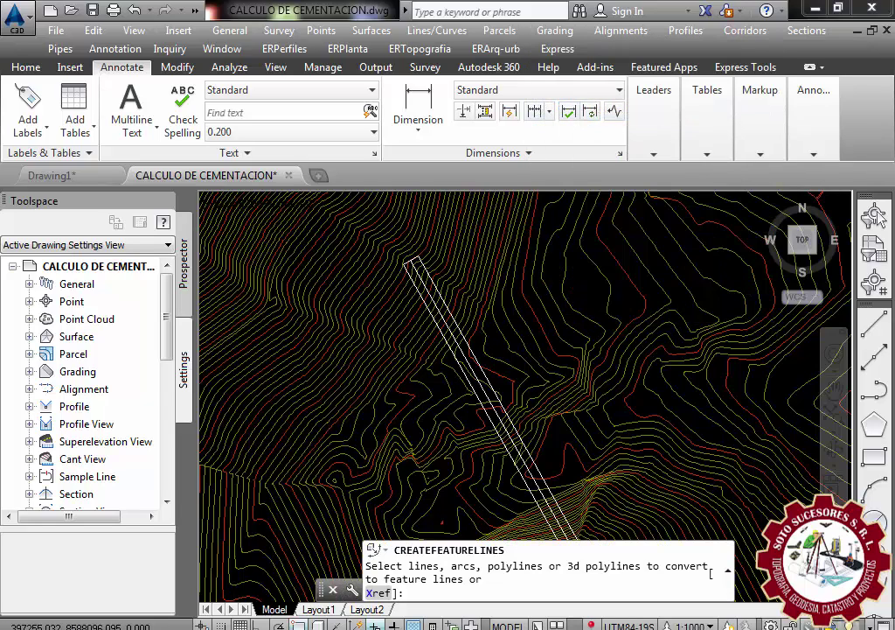
scroll(474, 412, "up", 3)
left_click(474, 375)
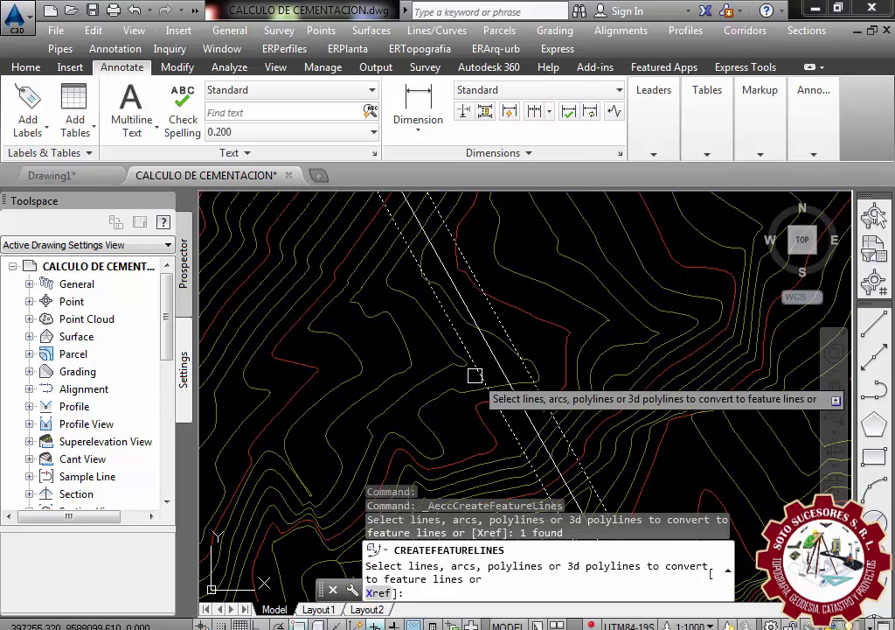
scroll(506, 336, "down", 2)
scroll(505, 335, "down", 1)
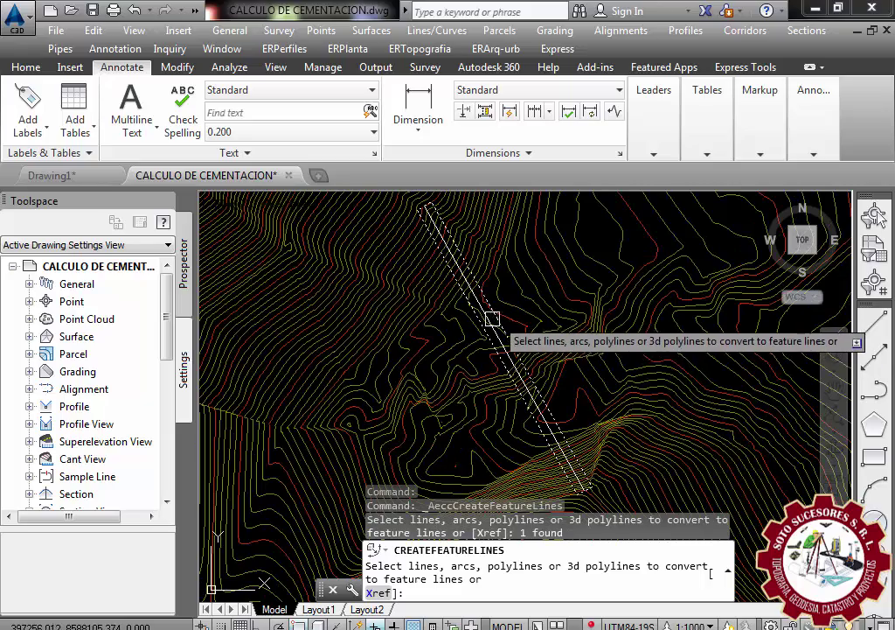
scroll(458, 347, "down", 1)
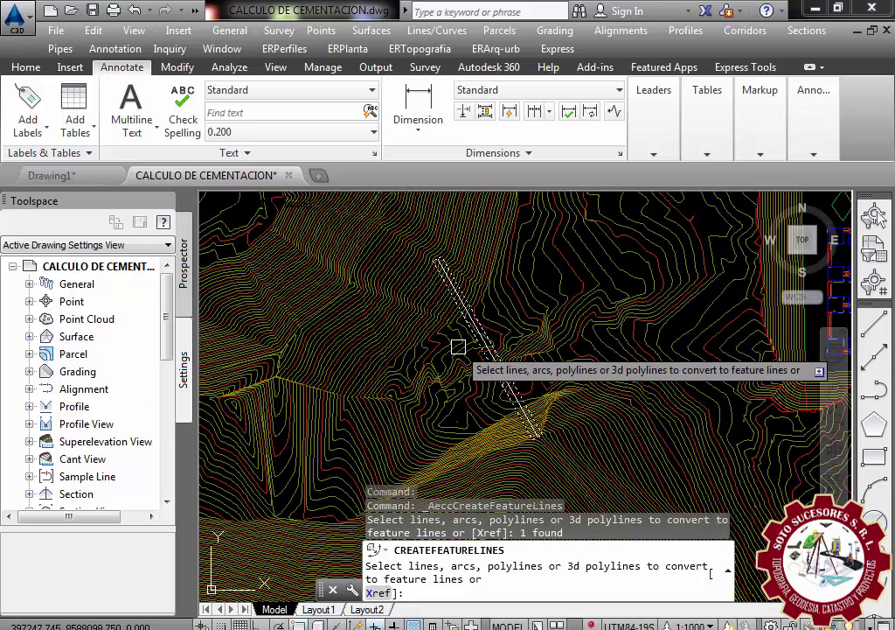
scroll(458, 347, "up", 2)
key("Return")
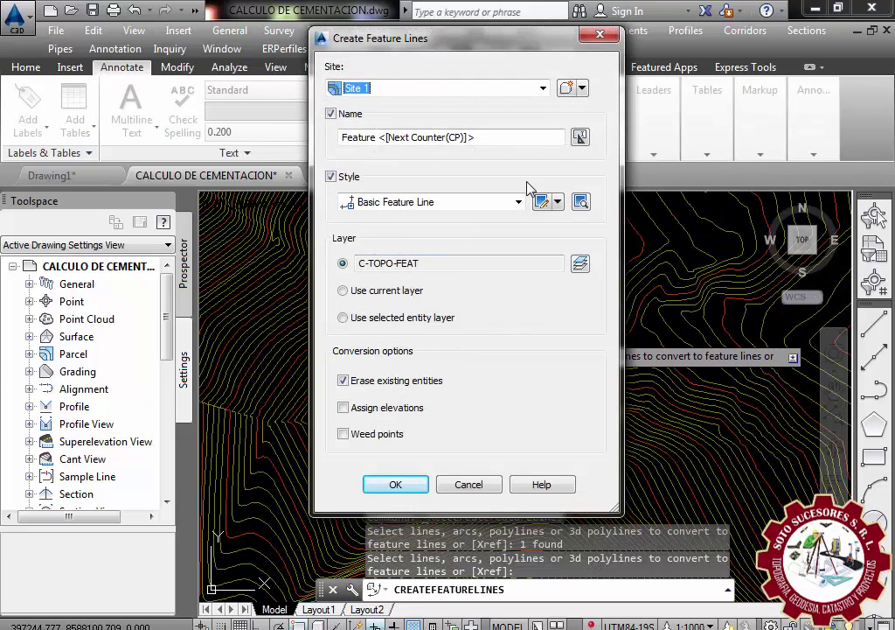
- Name the feature line PRESA in Site 1 with Basic Feature Line style and create it
left_click_drag(490, 138, 310, 172)
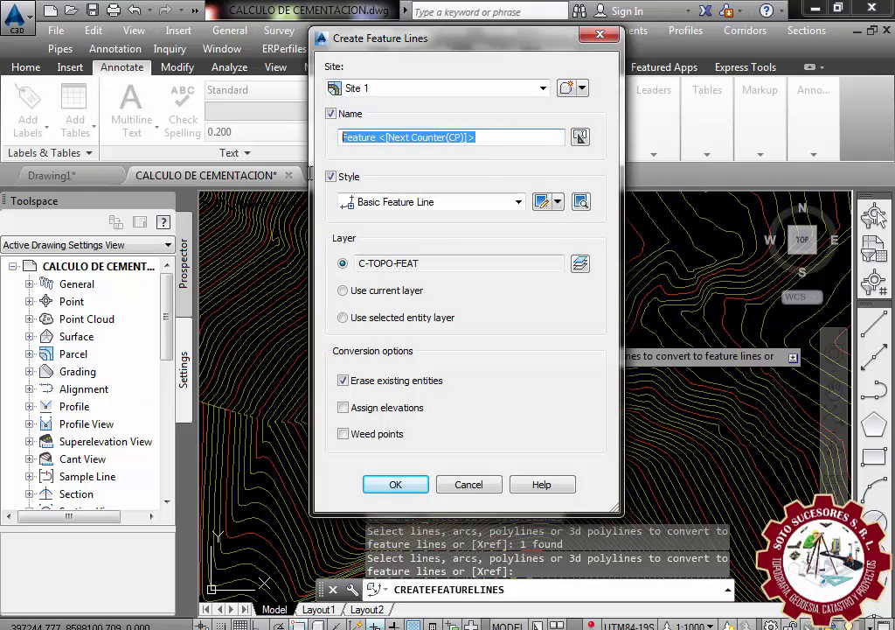
left_click(331, 114)
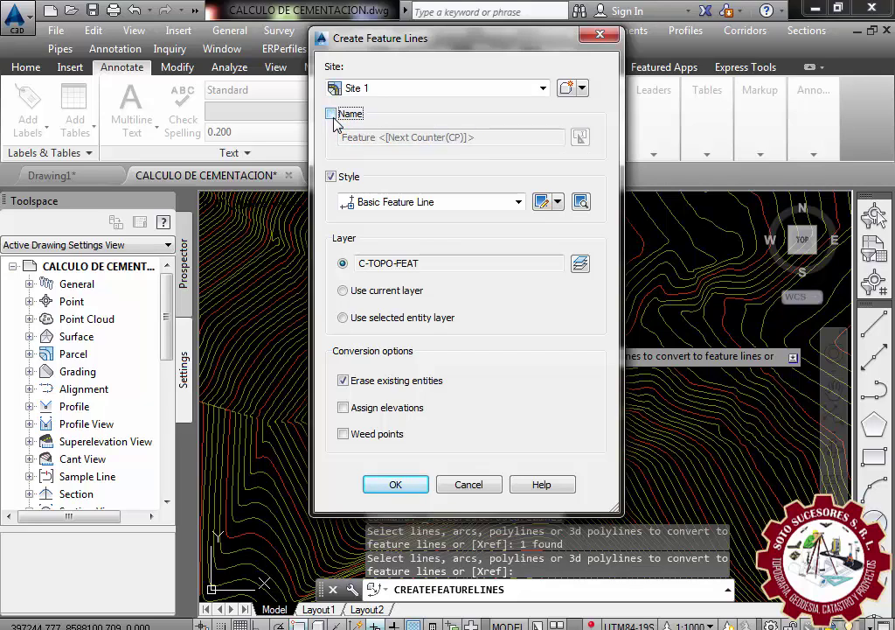
left_click(332, 114)
left_click_drag(476, 137, 276, 156)
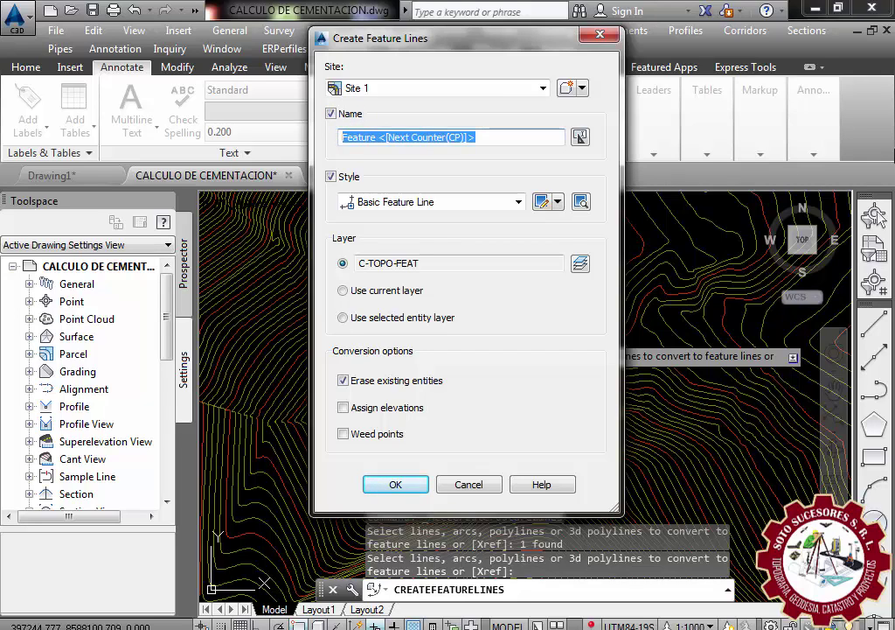
type("PRESA")
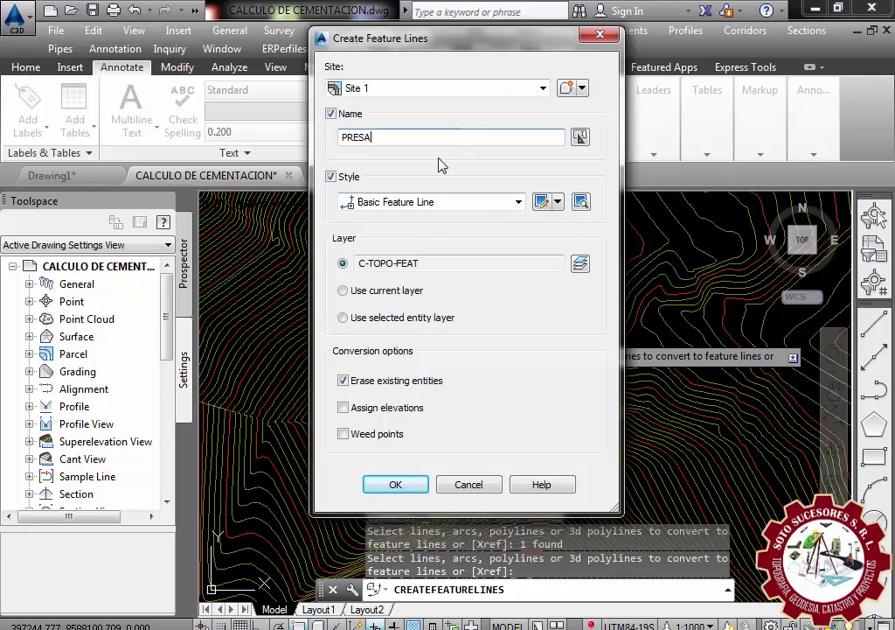
left_click(396, 485)
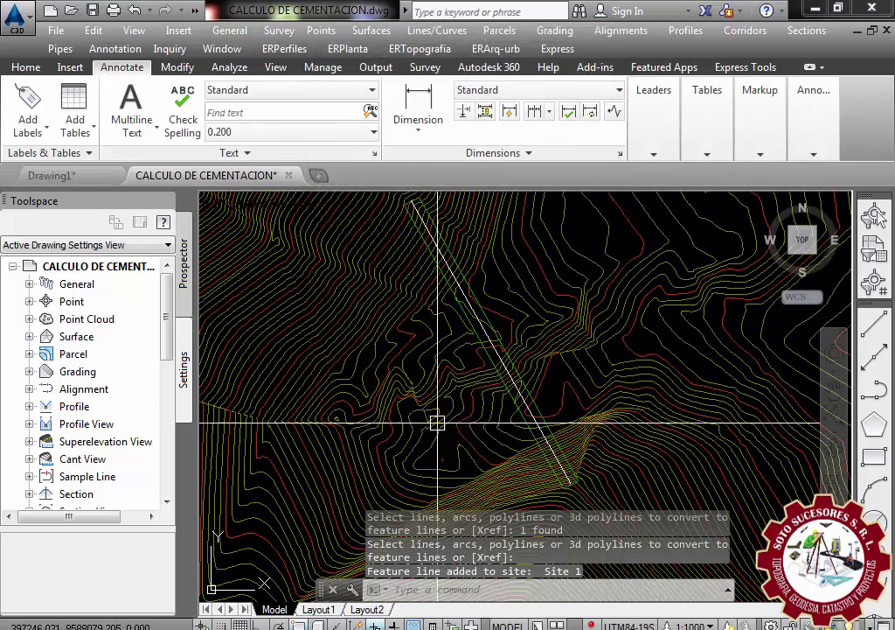
- Recentre the PRESA feature line and bring up the Grading Creation Tools toolbar
scroll(448, 392, "down", 2)
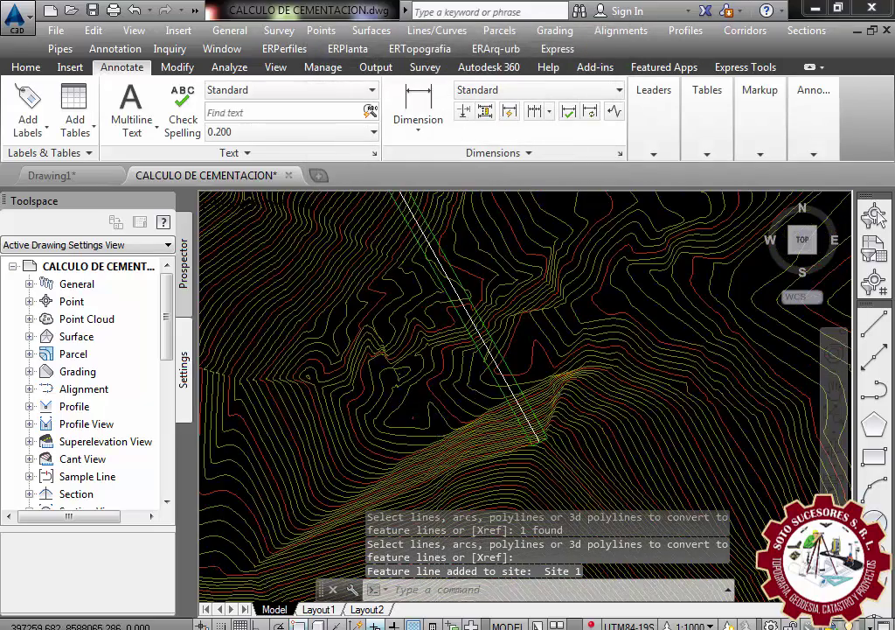
scroll(472, 411, "down", 2)
scroll(410, 272, "down", 1)
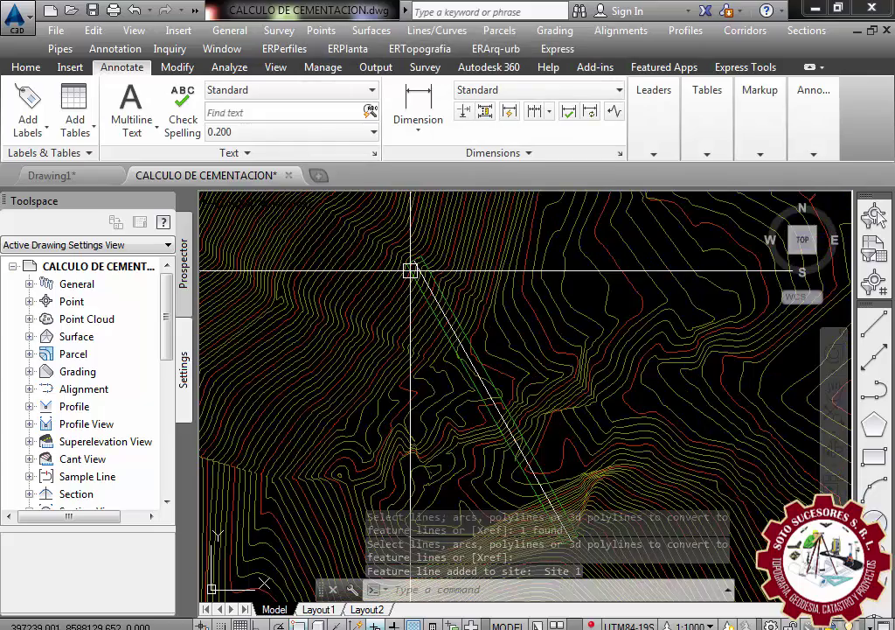
scroll(516, 293, "down", 1)
scroll(503, 298, "up", 2)
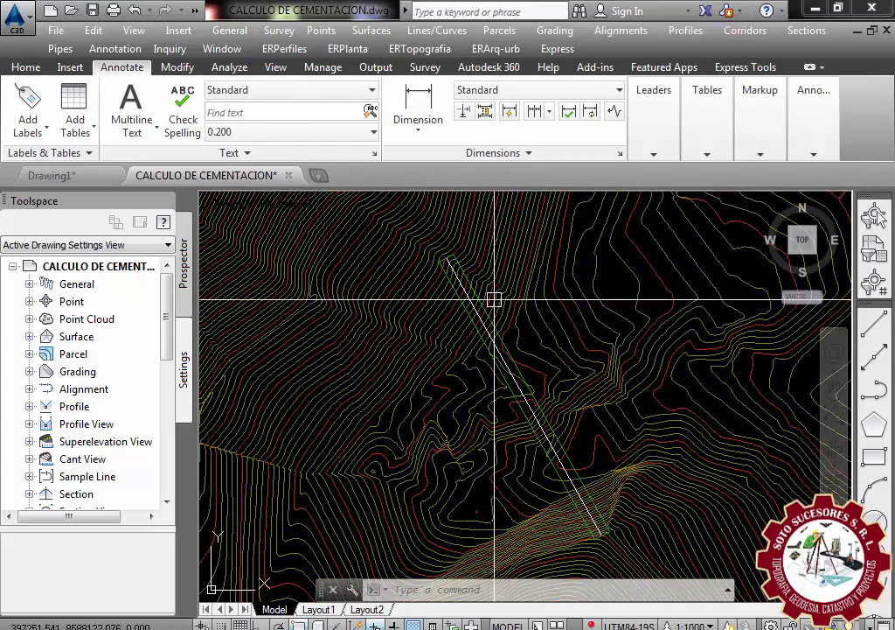
scroll(491, 343, "up", 1)
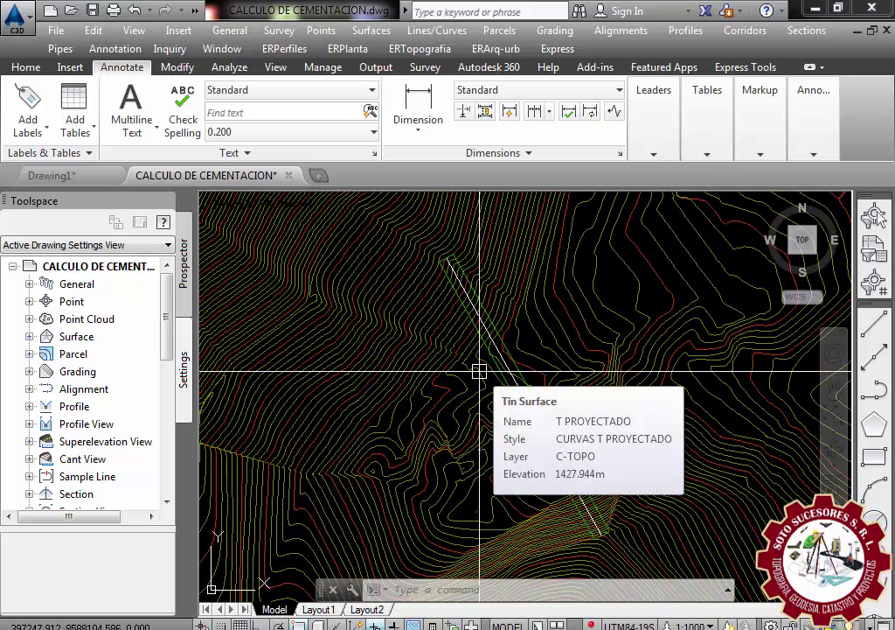
middle_click_drag(479, 371, 411, 432)
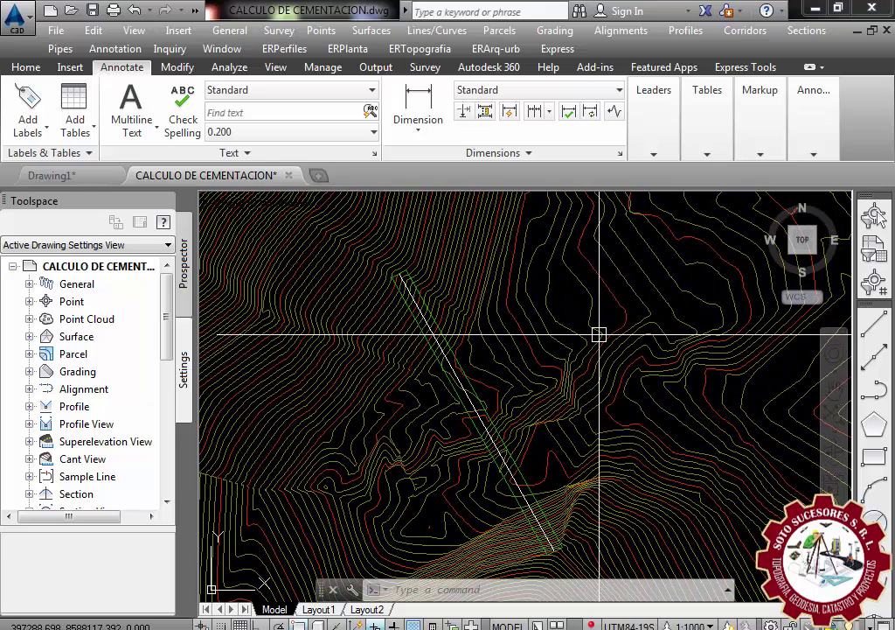
left_click(555, 31)
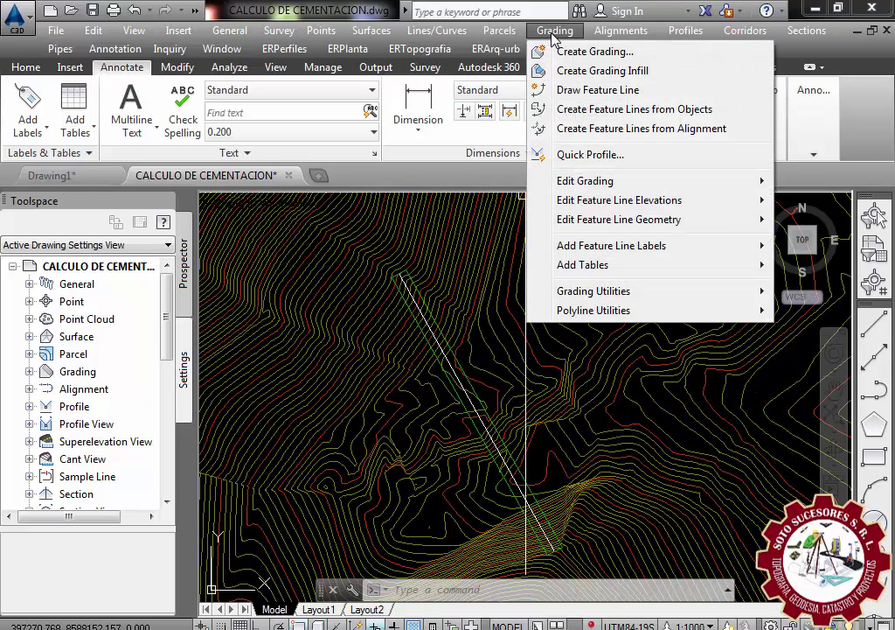
left_click(574, 54)
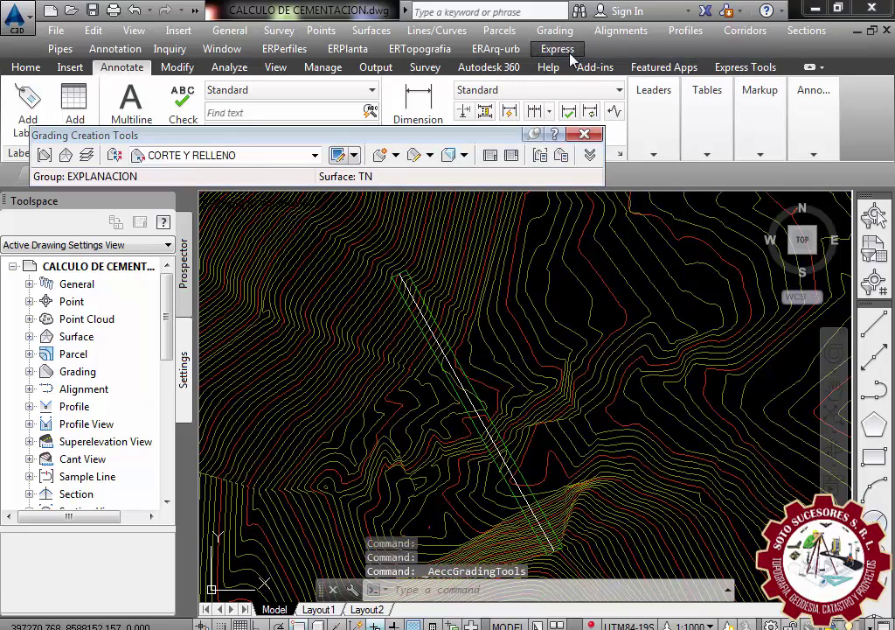
left_click_drag(344, 137, 352, 107)
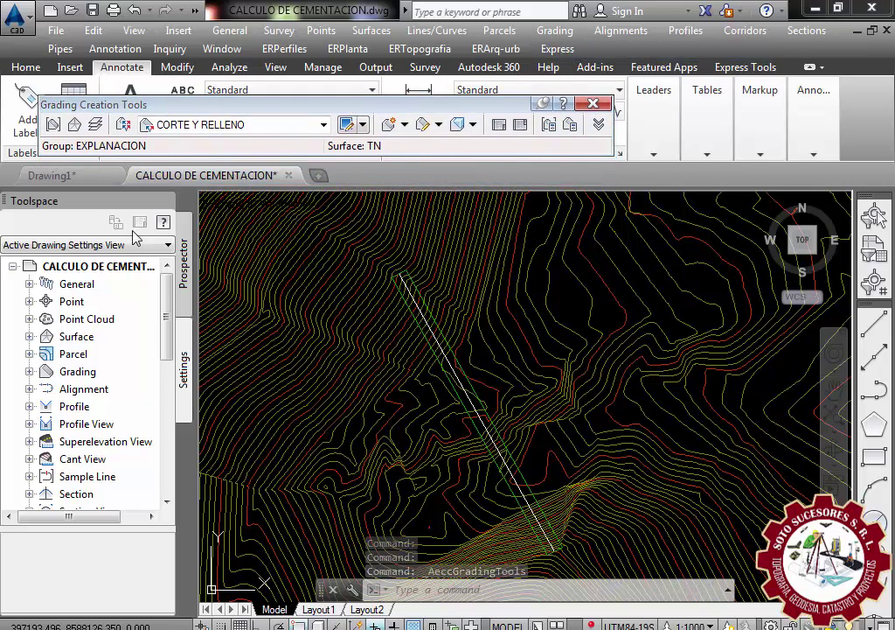
scroll(410, 424, "down", 5)
scroll(528, 395, "up", 6)
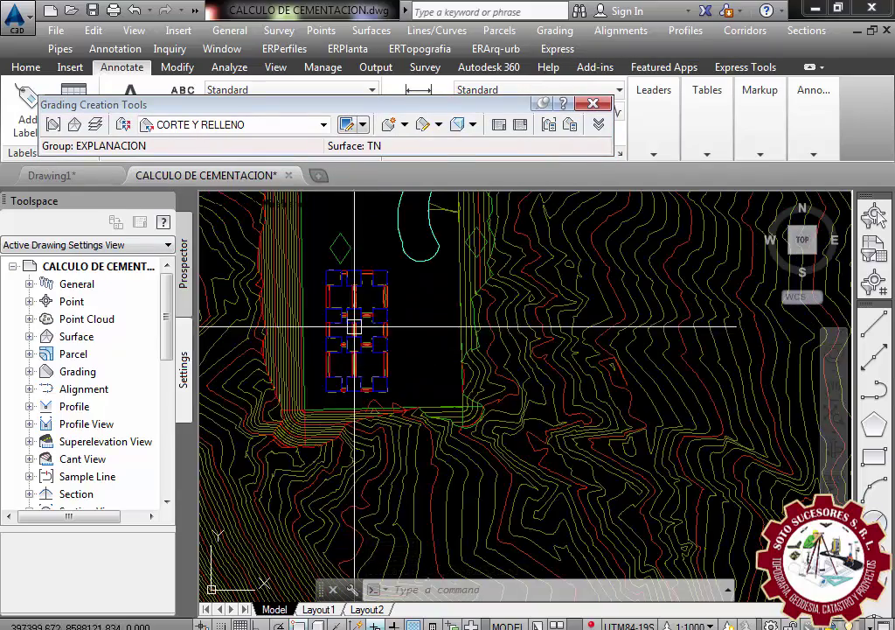
scroll(429, 429, "down", 4)
scroll(396, 356, "up", 4)
scroll(396, 356, "up", 2)
scroll(414, 326, "up", 5)
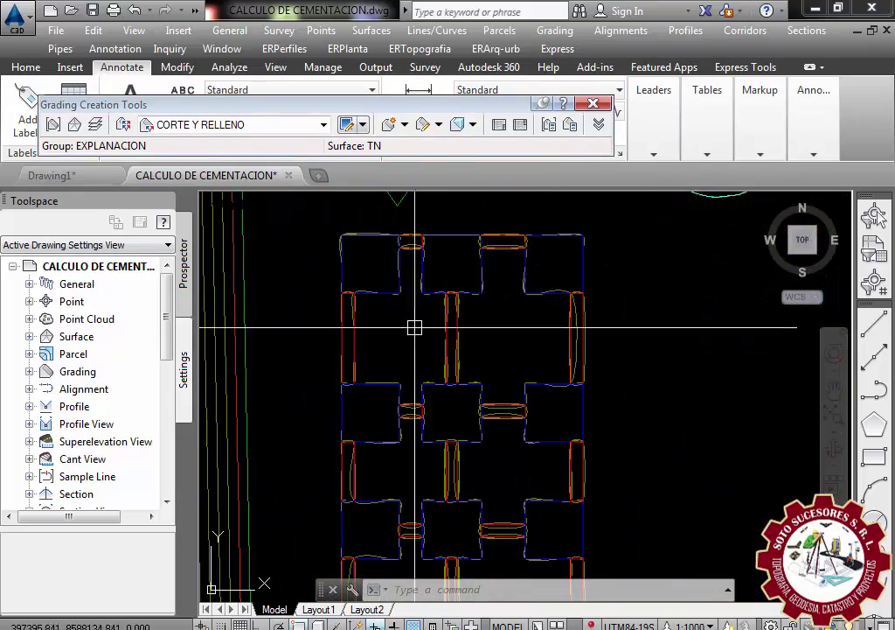
scroll(576, 320, "up", 3)
scroll(516, 323, "down", 3)
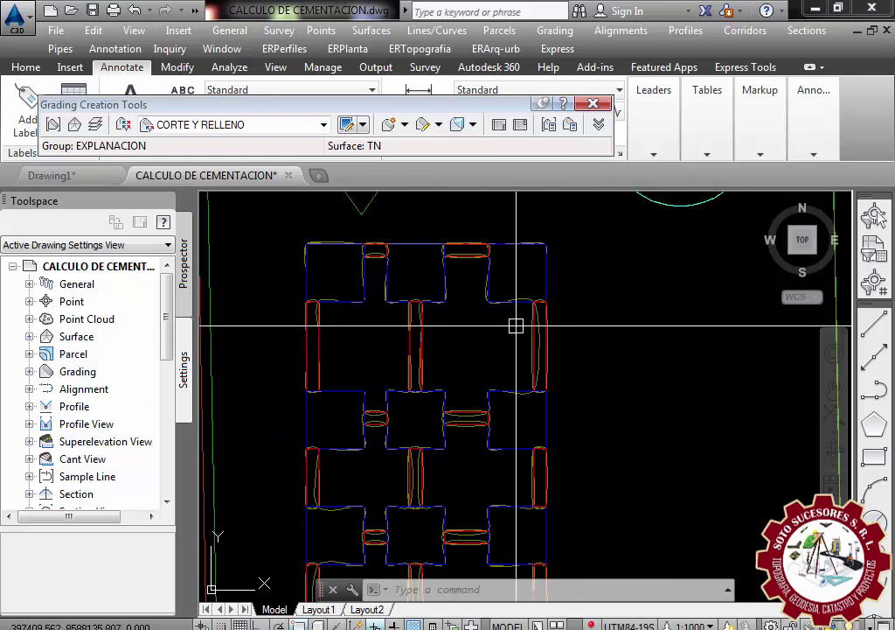
scroll(524, 323, "down", 3)
scroll(474, 320, "up", 3)
scroll(462, 370, "up", 2)
scroll(462, 371, "down", 1)
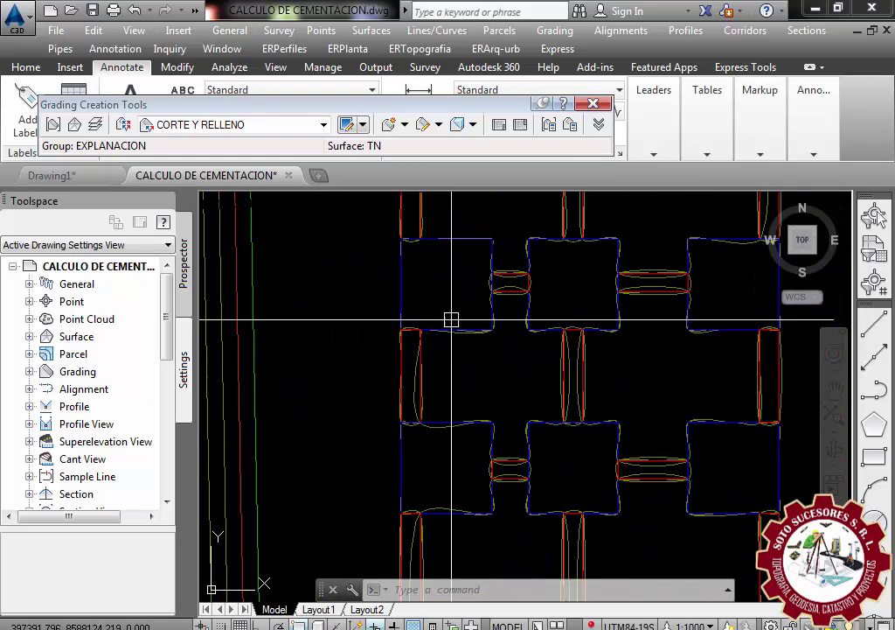
scroll(452, 320, "down", 1)
scroll(540, 330, "up", 2)
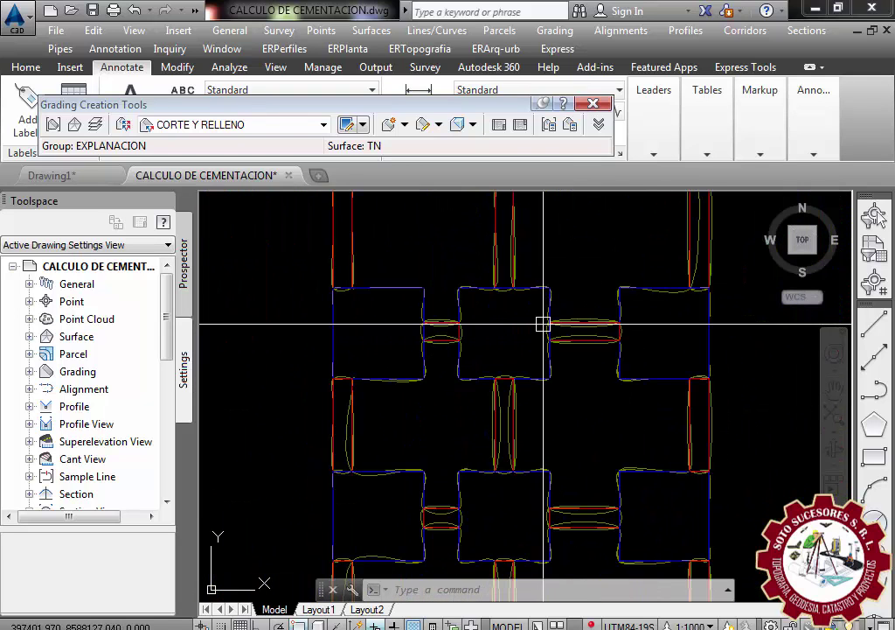
scroll(575, 352, "up", 3)
scroll(516, 343, "down", 2)
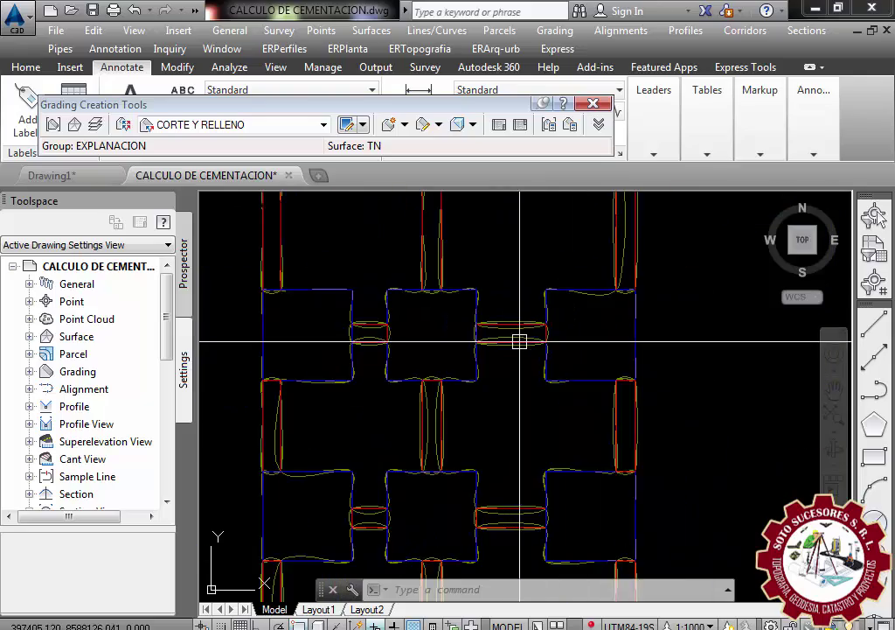
scroll(600, 450, "down", 3)
scroll(575, 434, "down", 2)
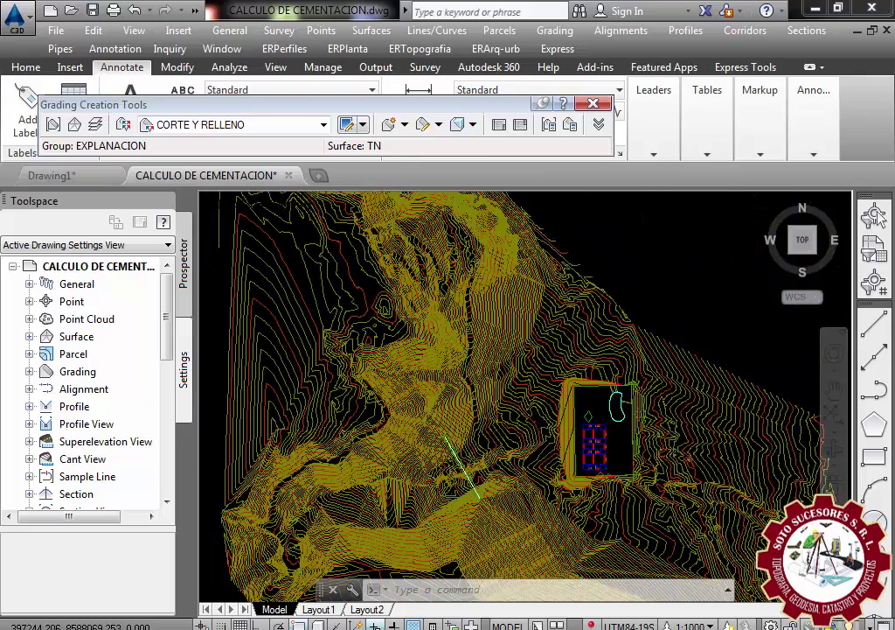
scroll(454, 463, "up", 2)
scroll(450, 469, "up", 1)
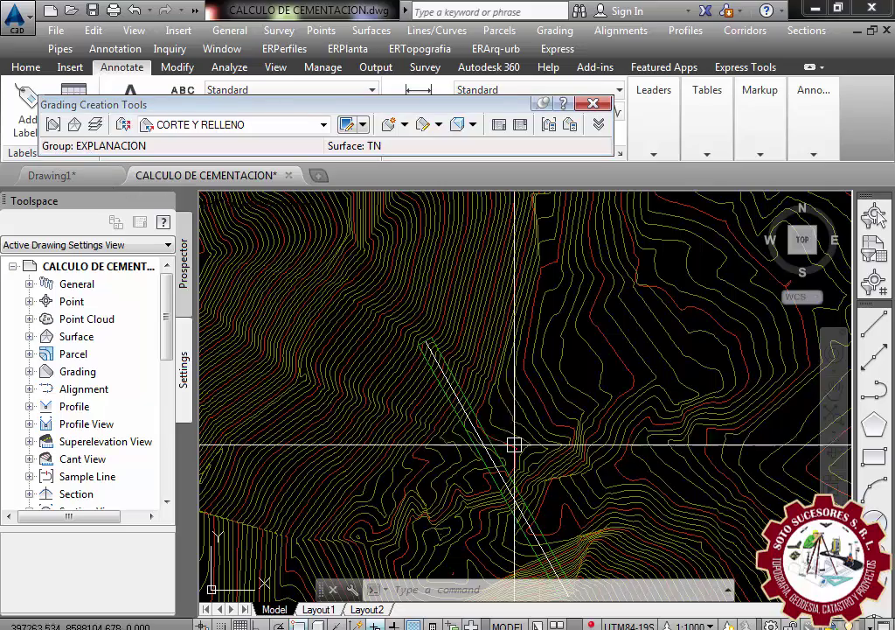
scroll(516, 443, "down", 5)
scroll(519, 362, "up", 2)
scroll(536, 376, "up", 4)
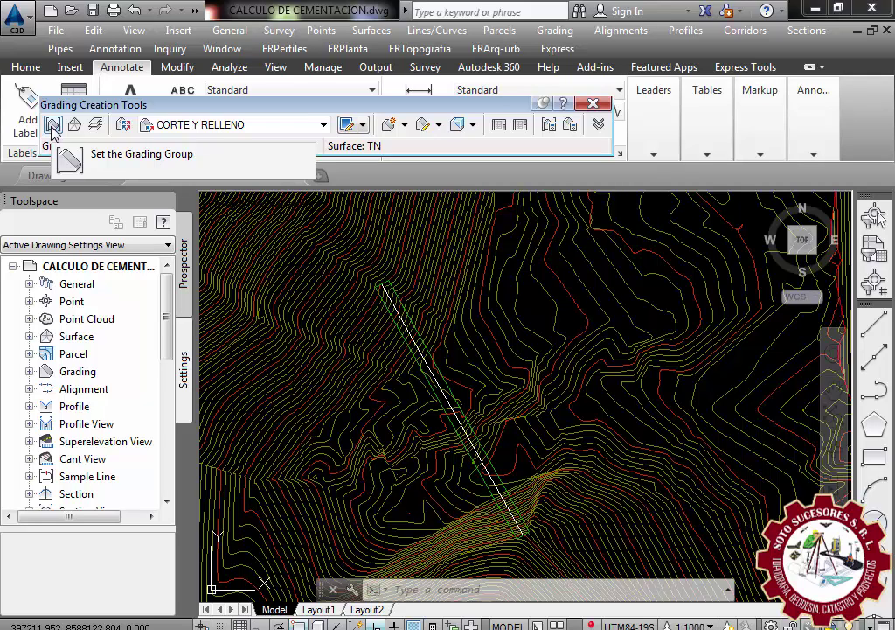
- Keep Site 1 and the EXPLANACION grading group, and start a new grading group
left_click(52, 127)
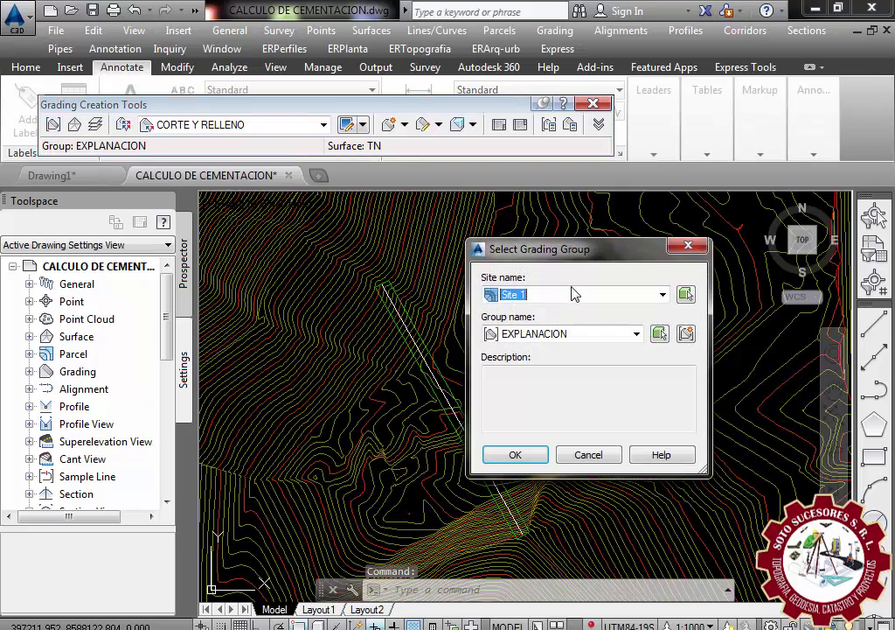
left_click_drag(569, 258, 454, 231)
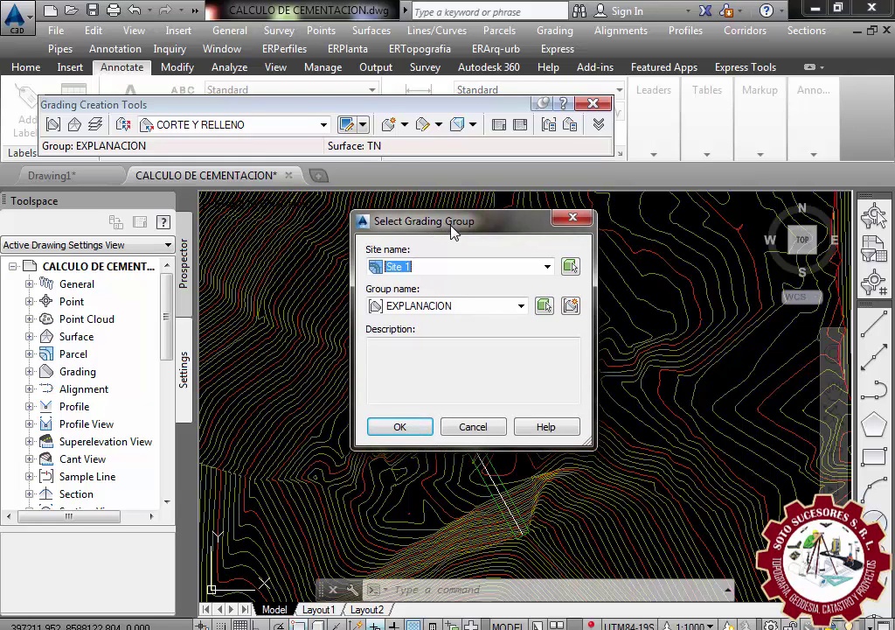
left_click(443, 308)
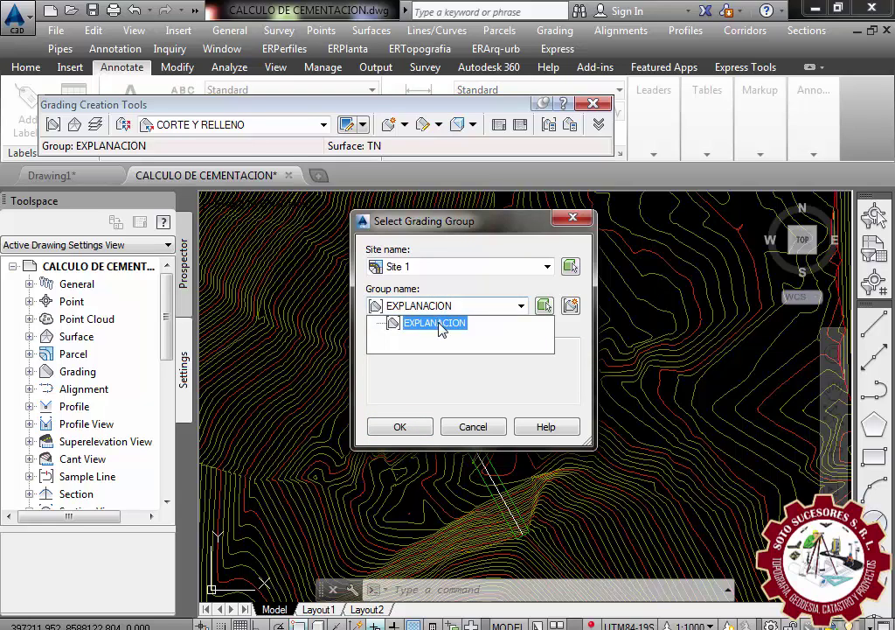
left_click(441, 324)
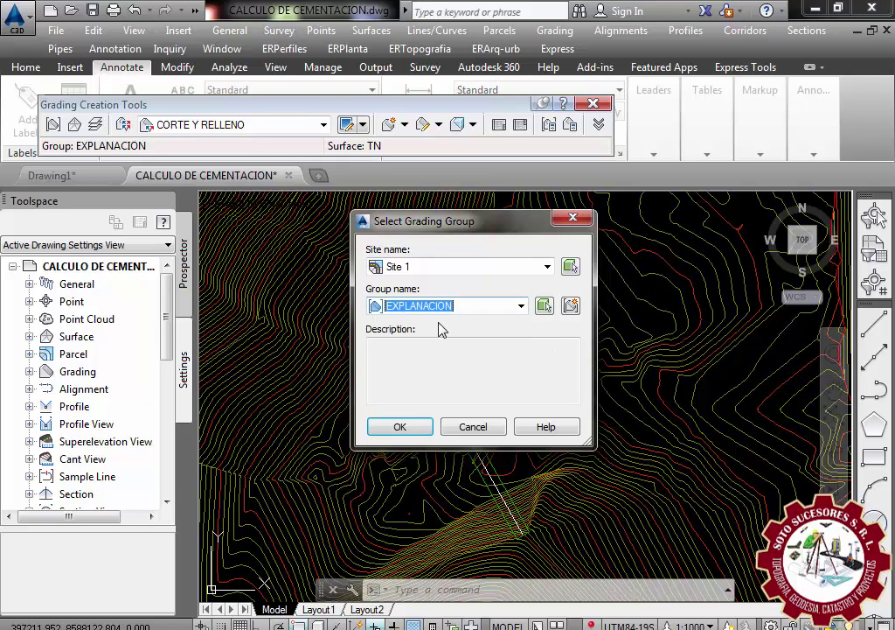
left_click(570, 305)
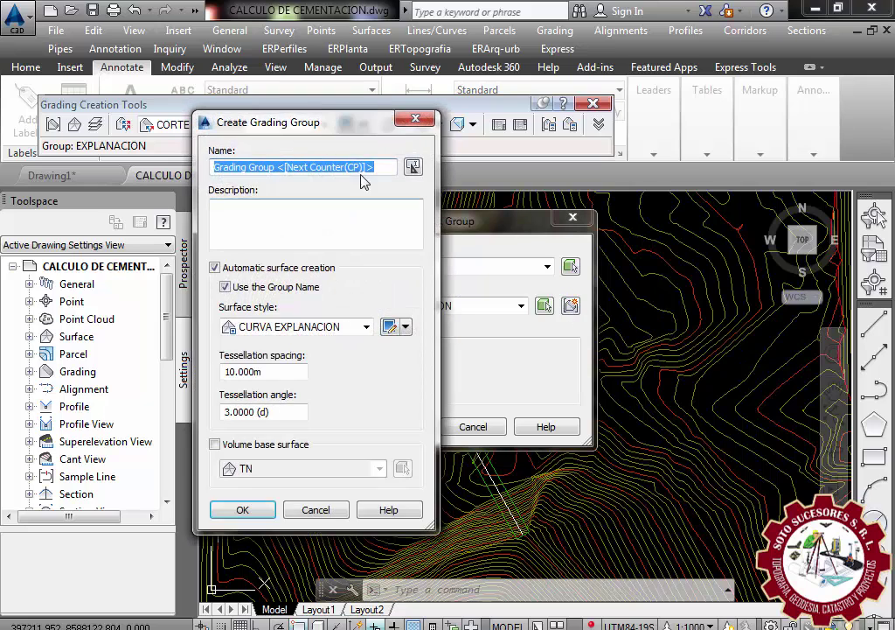
- Name the grading group PRESA with surface style CURVA EXPLANACION, and open a copy of that style
left_click_drag(349, 128, 349, 104)
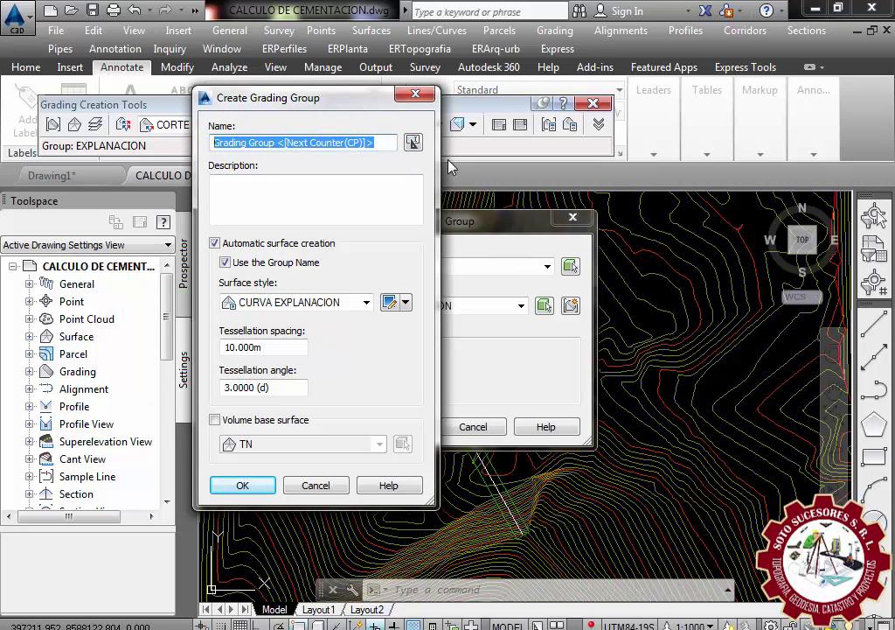
type("PRESA")
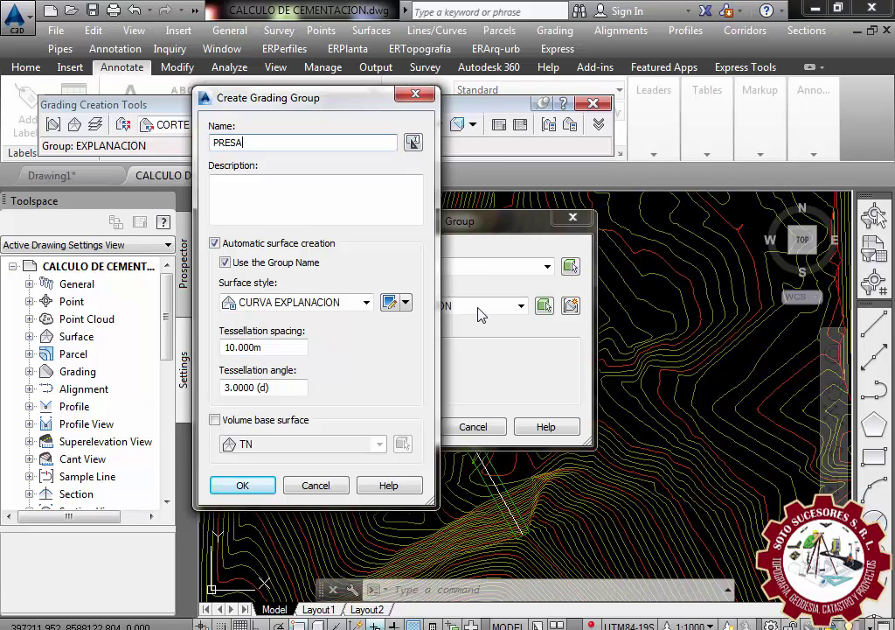
left_click(310, 310)
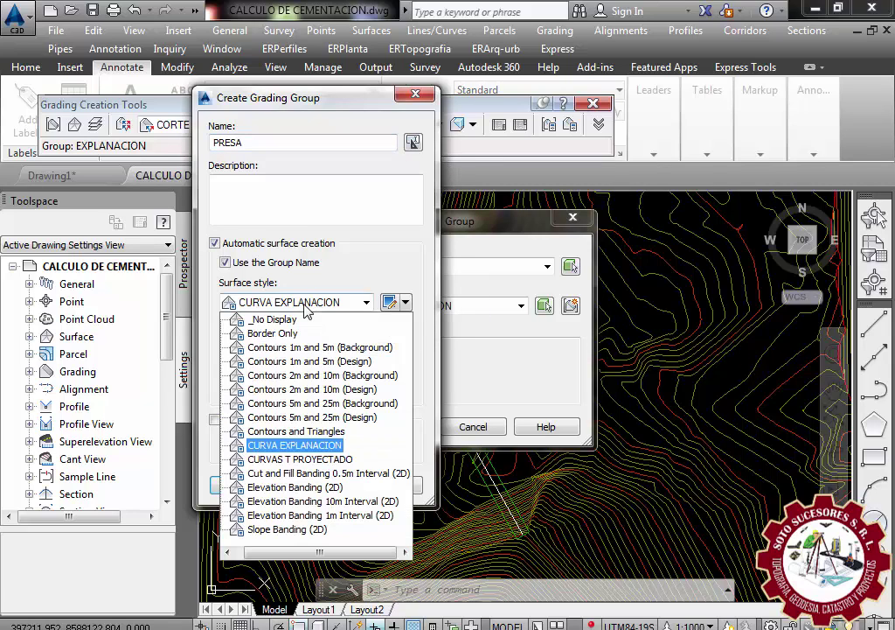
left_click(301, 444)
left_click(405, 302)
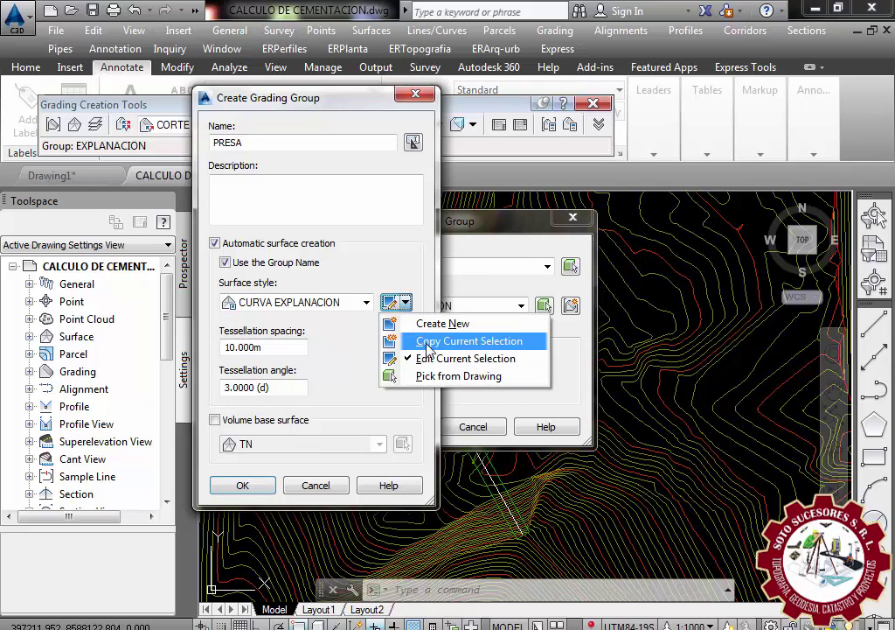
left_click(434, 341)
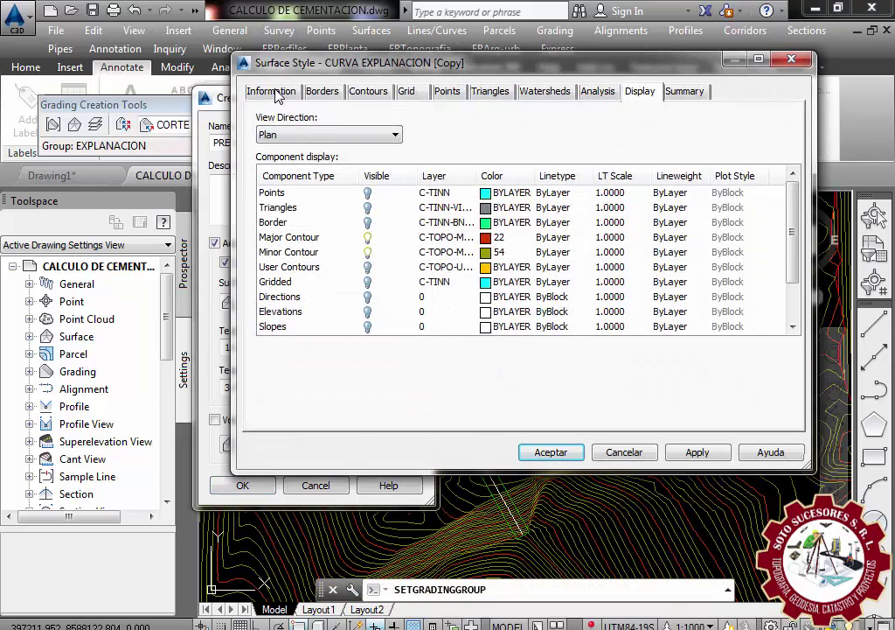
- Rename the copied surface style to PRESA
left_click(270, 91)
left_click_drag(390, 134, 295, 152)
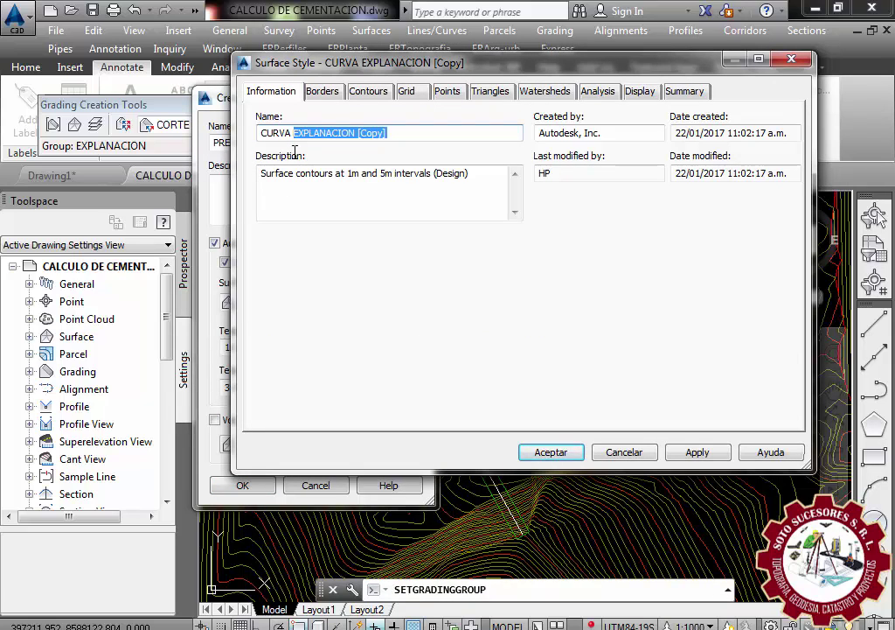
key("BackSpace")
type("PRESA")
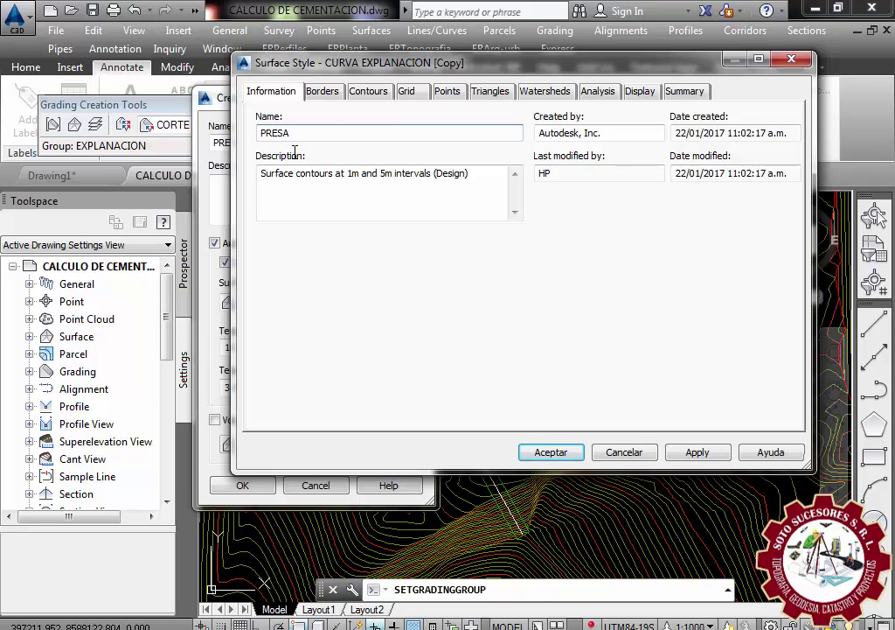
left_click(316, 93)
left_click(365, 92)
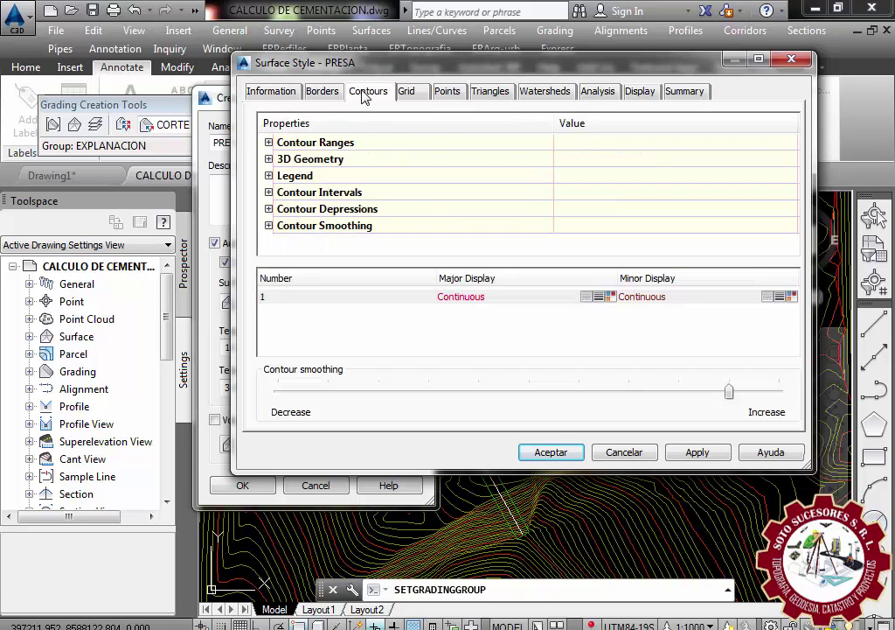
- Set major contours to colour 14 and minor contours to colour 64, then save the style
left_click(640, 92)
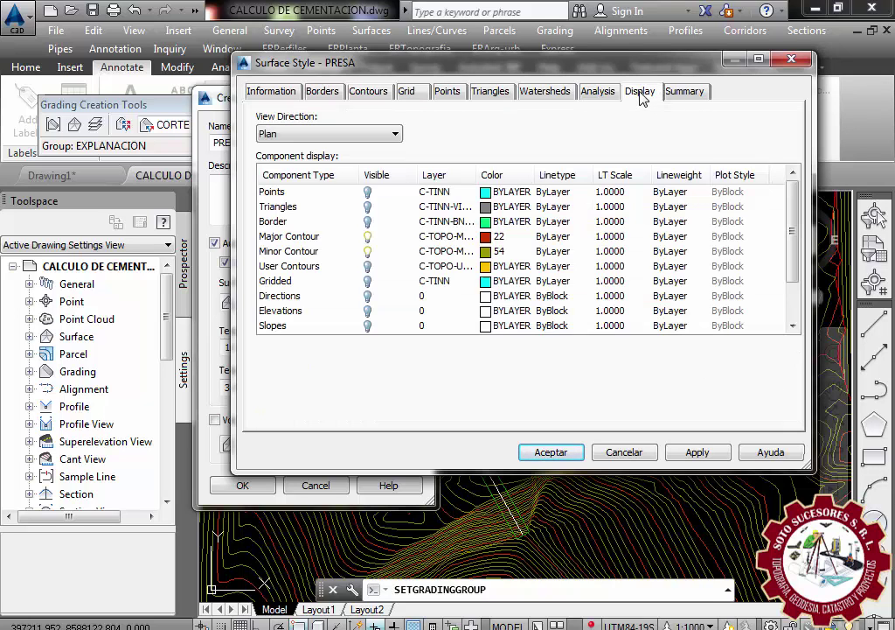
left_click(486, 238)
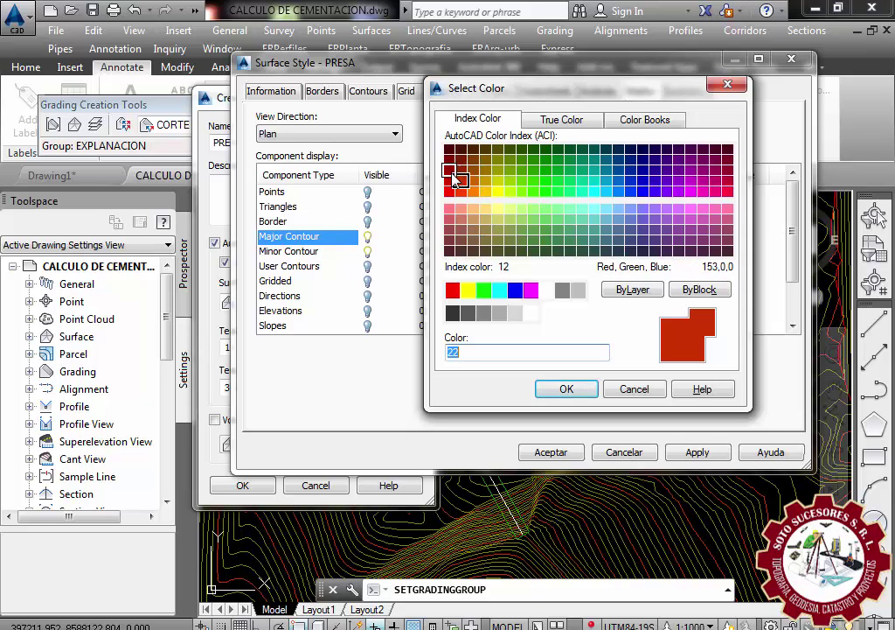
left_click(450, 170)
left_click(560, 390)
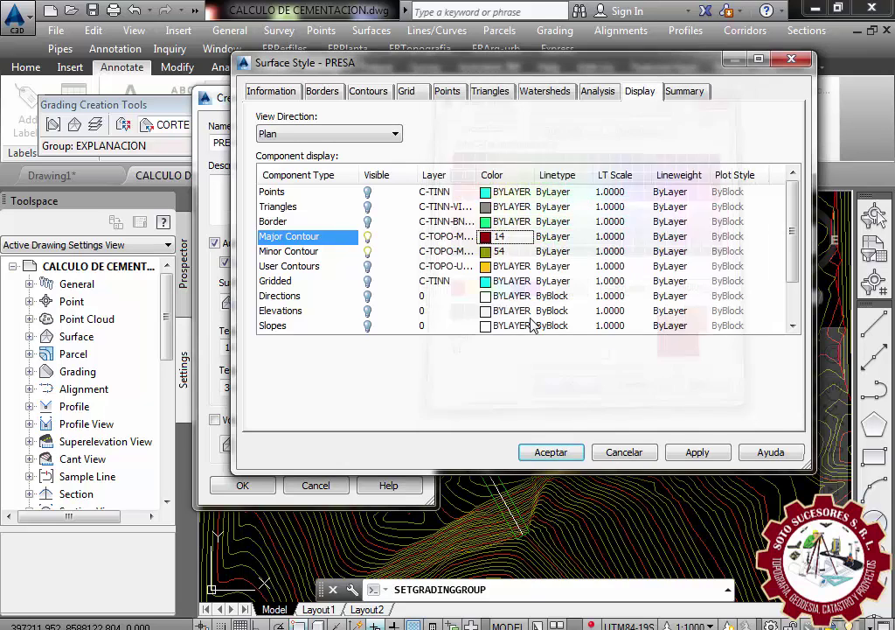
left_click(494, 252)
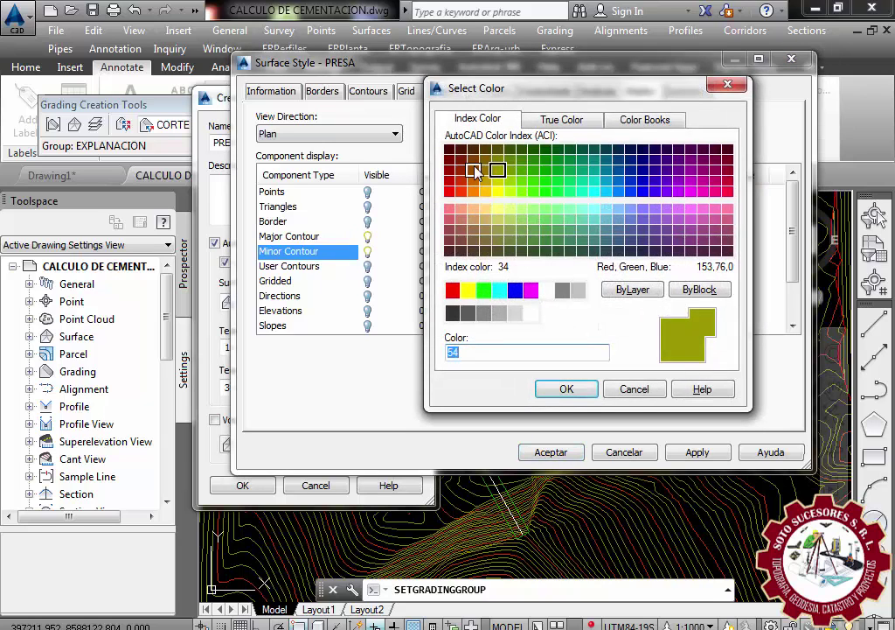
left_click(473, 171)
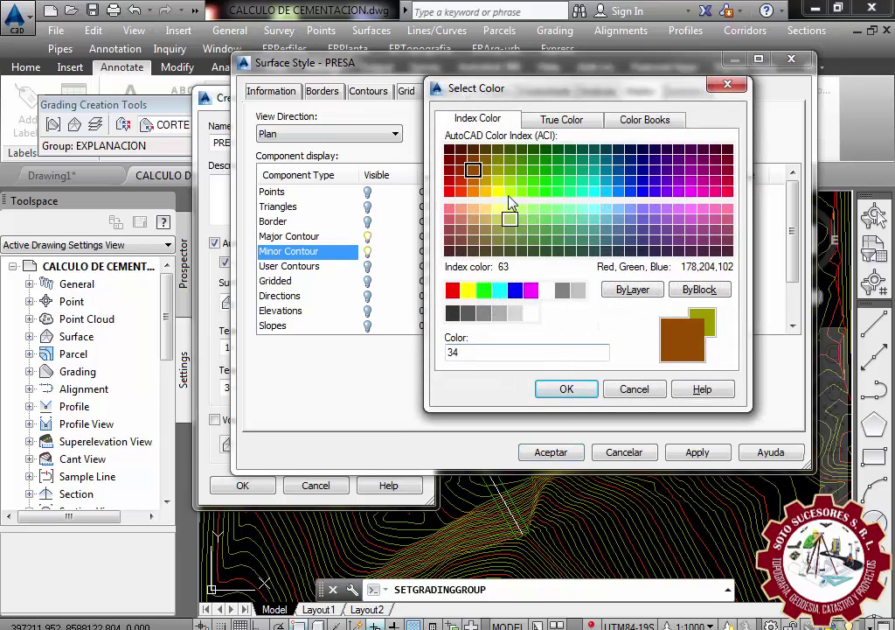
left_click(496, 170)
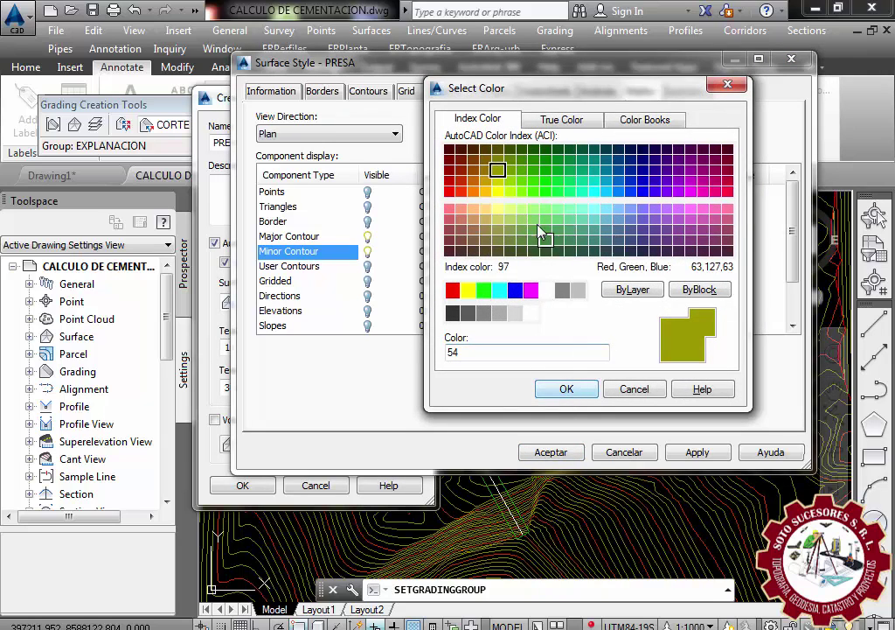
left_click(509, 171)
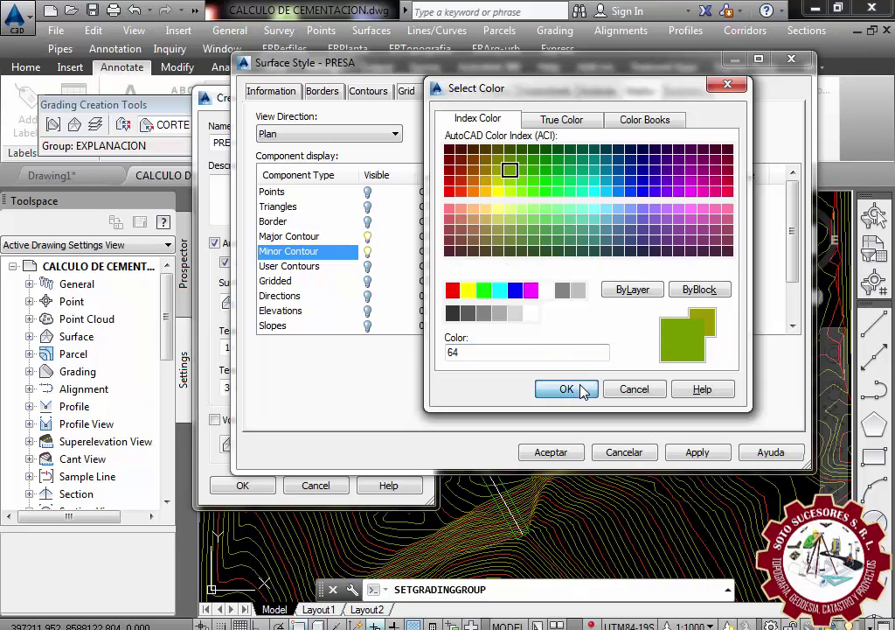
left_click(579, 390)
left_click(551, 452)
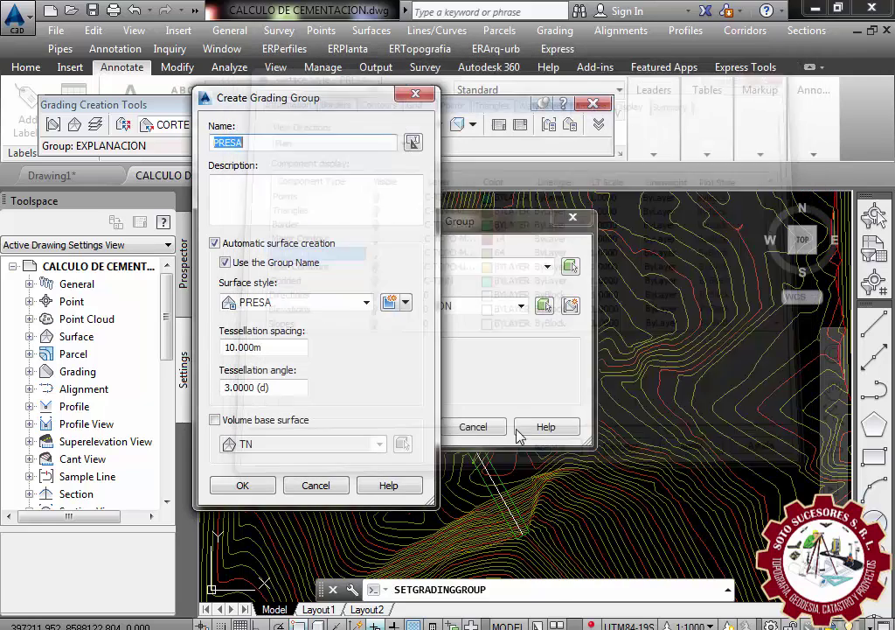
- Create grading group PRESA with volume base TN and its PRESA TIN surface, and make it current
left_click(244, 425)
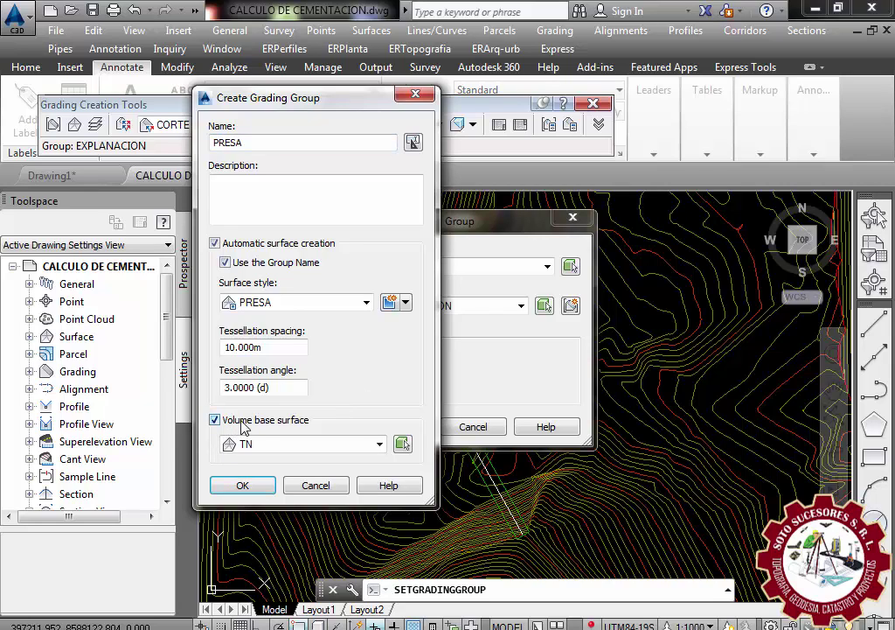
left_click(293, 451)
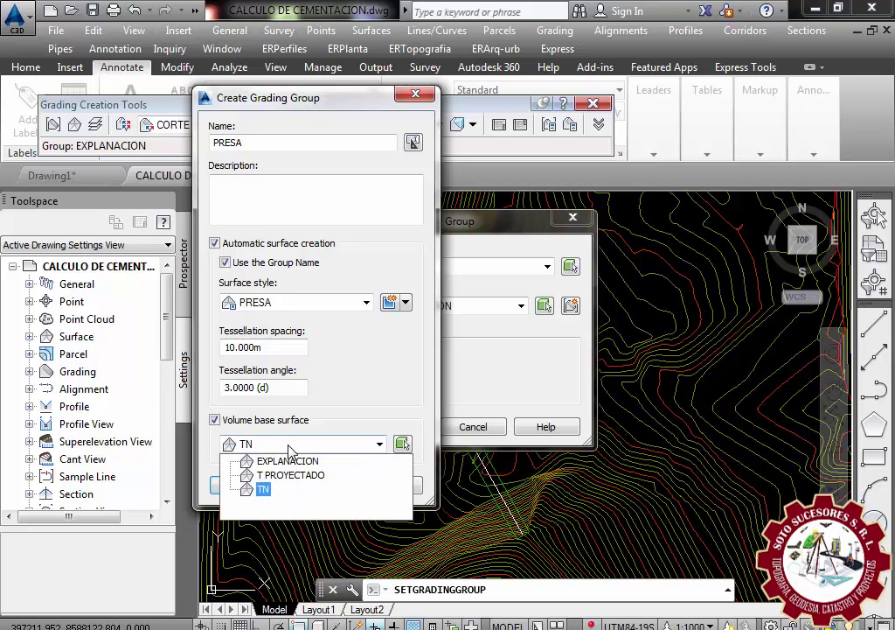
left_click(265, 489)
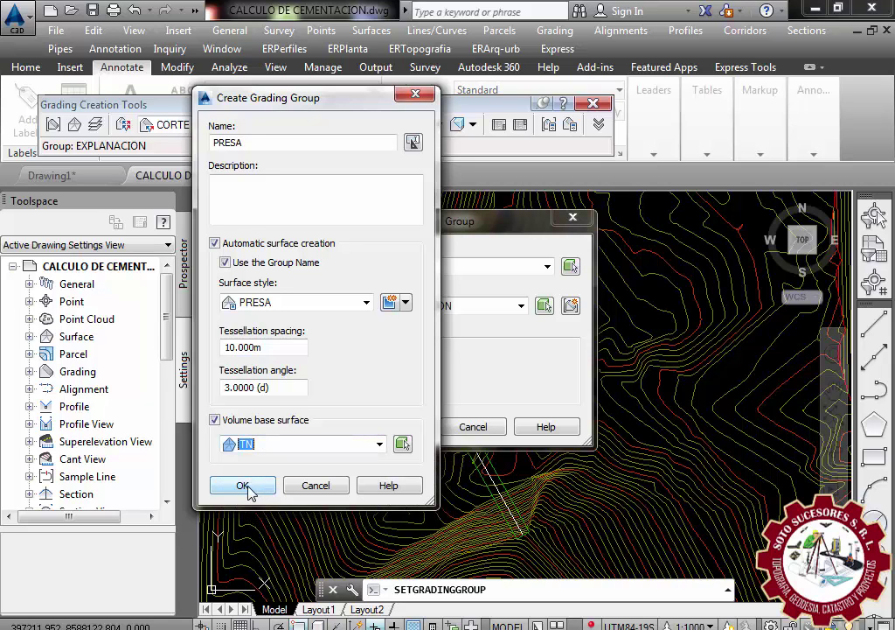
left_click(248, 489)
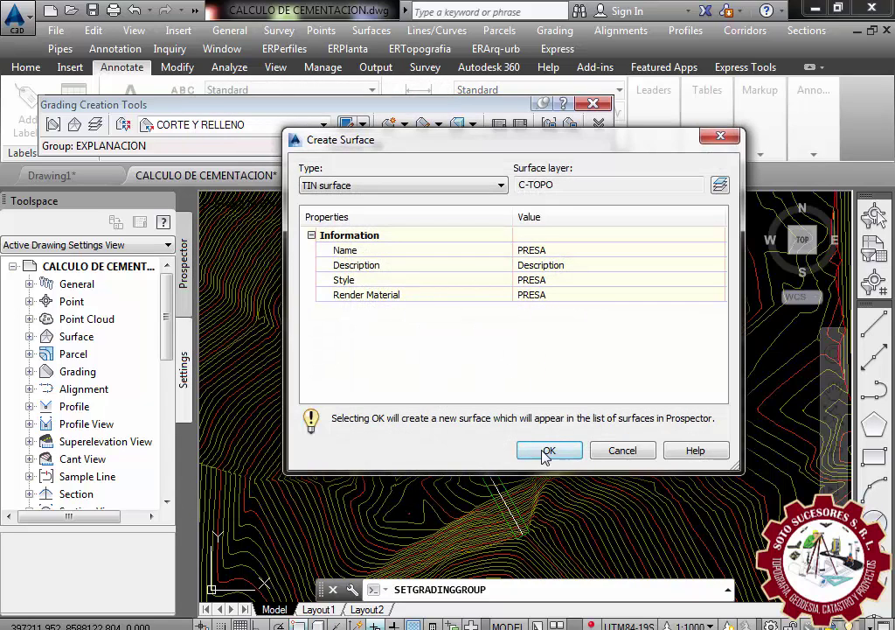
left_click(546, 450)
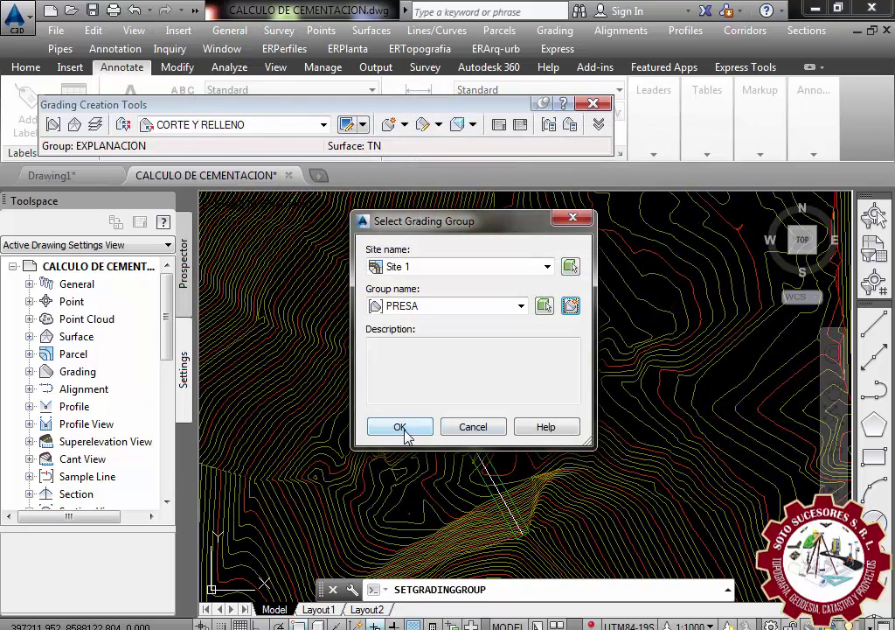
left_click(401, 429)
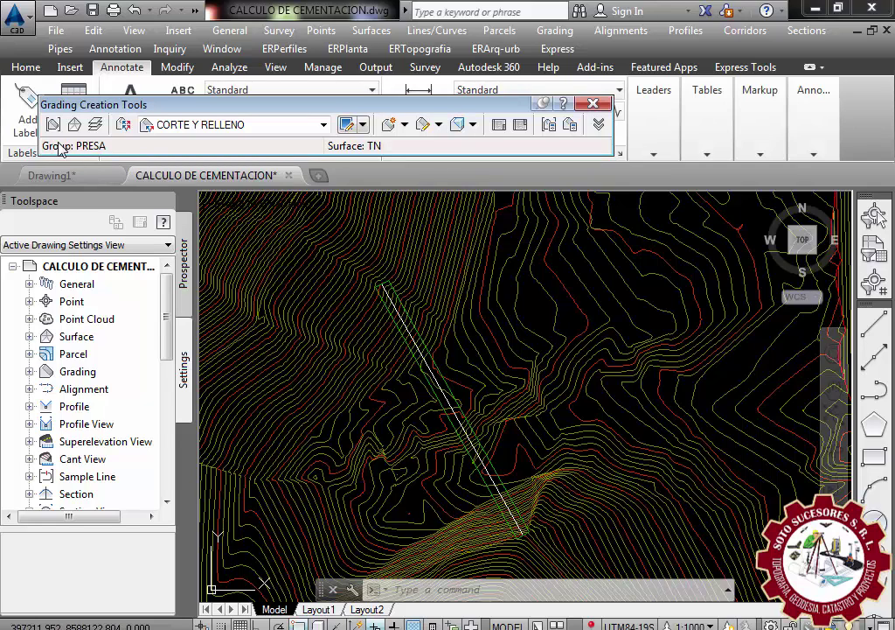
- Select the Grade to Surface criteria and open a copy of it for editing
left_click(325, 125)
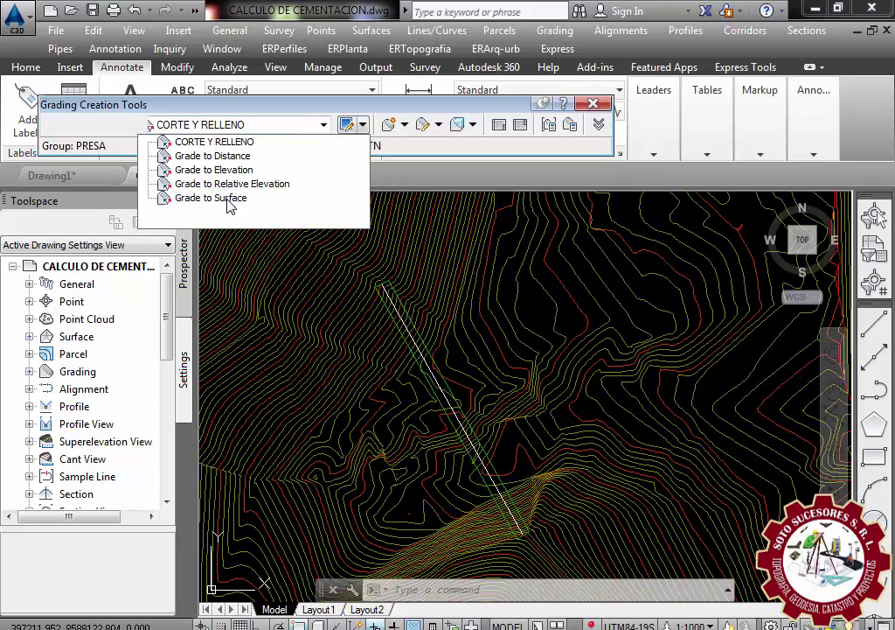
left_click(229, 199)
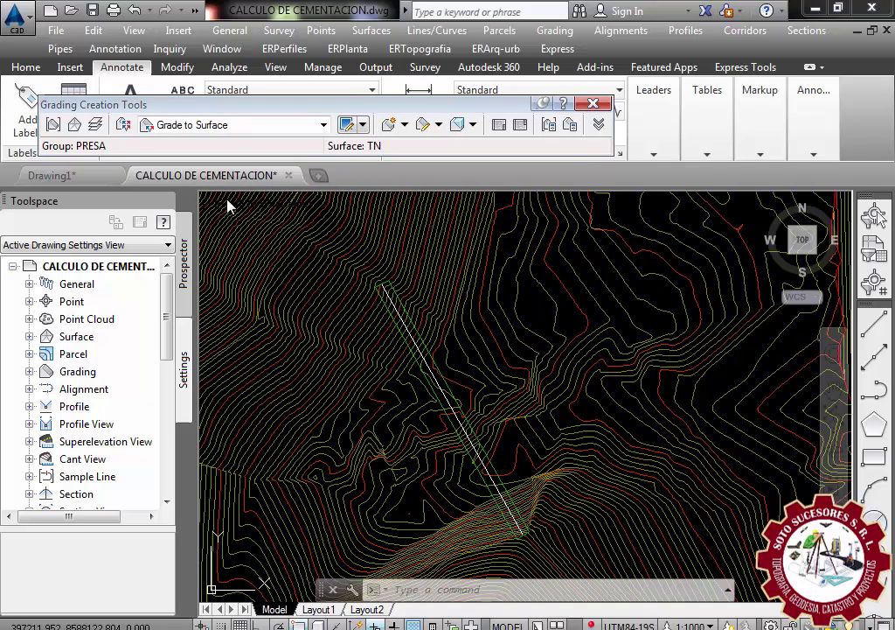
left_click(367, 129)
left_click(387, 166)
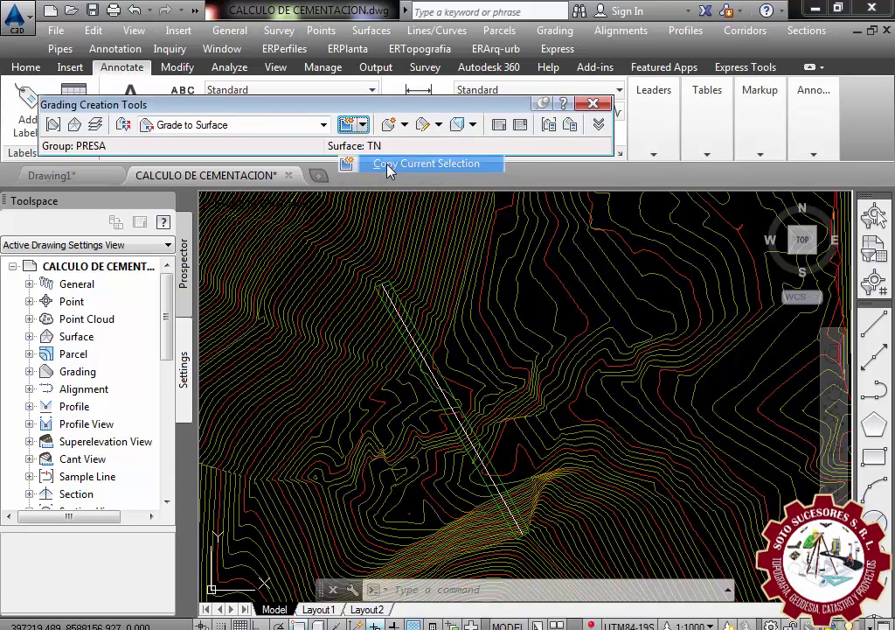
left_click(388, 166)
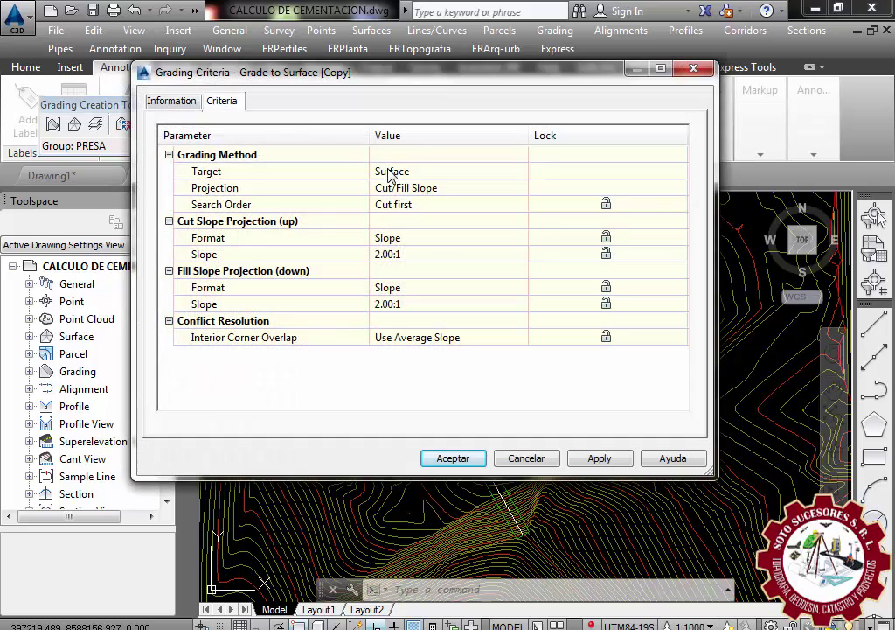
- Rename the copied criteria to PRESA CORTE Y RELLENO
left_click(167, 104)
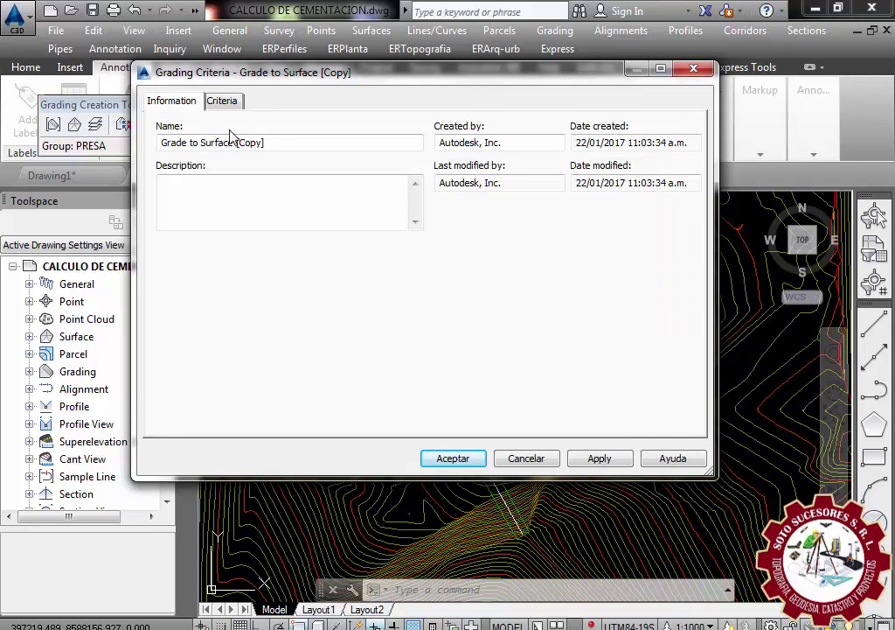
left_click_drag(280, 142, 87, 122)
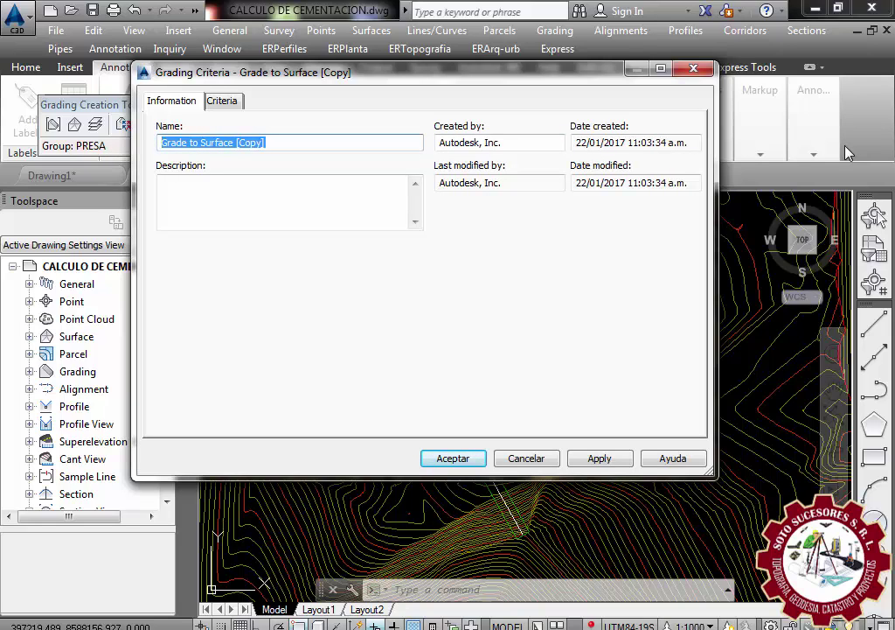
type("PRESA CORTE Y RELLENO")
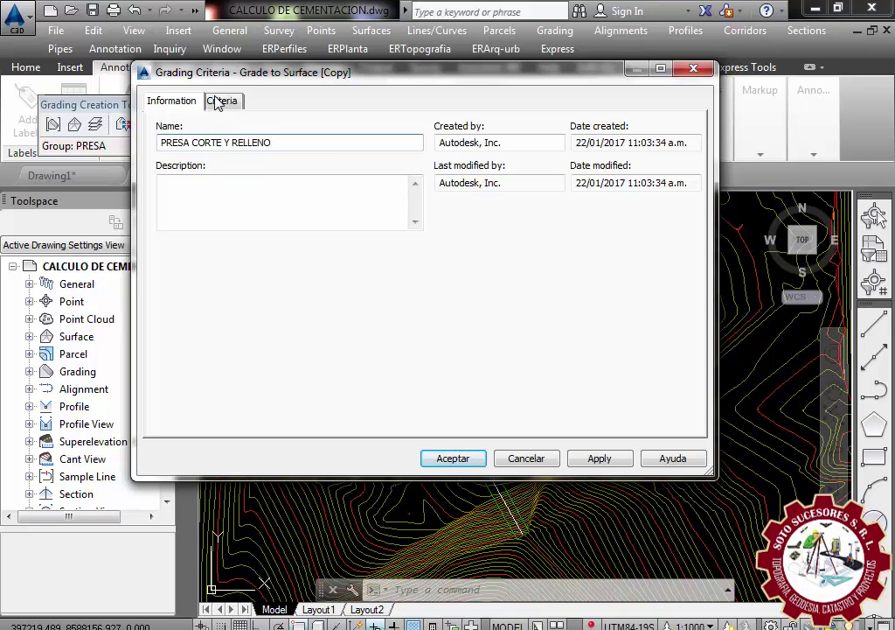
- Set the cut slope to 1.00:1, keep the fill slope at 2.00:1, and save the criteria
left_click(218, 101)
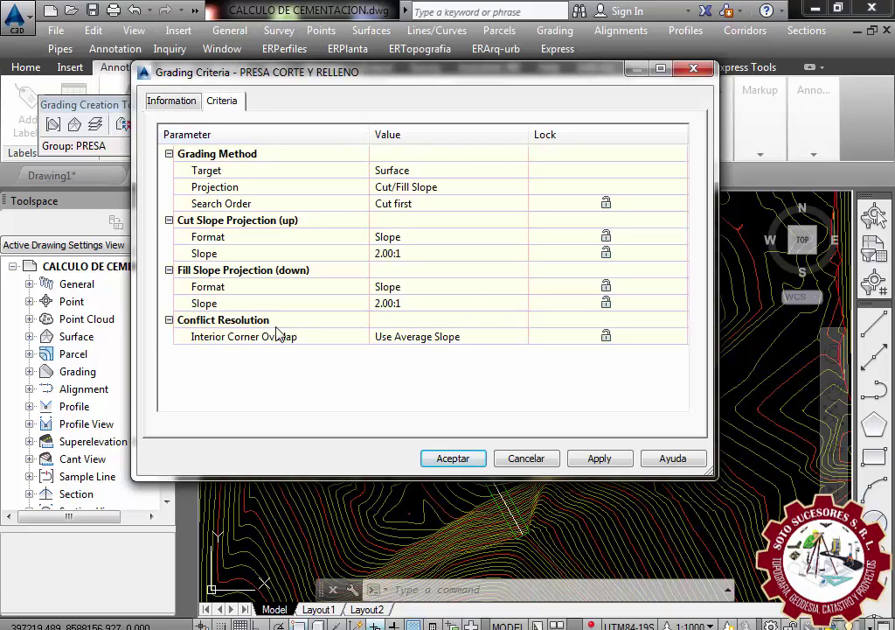
left_click(412, 254)
type("1")
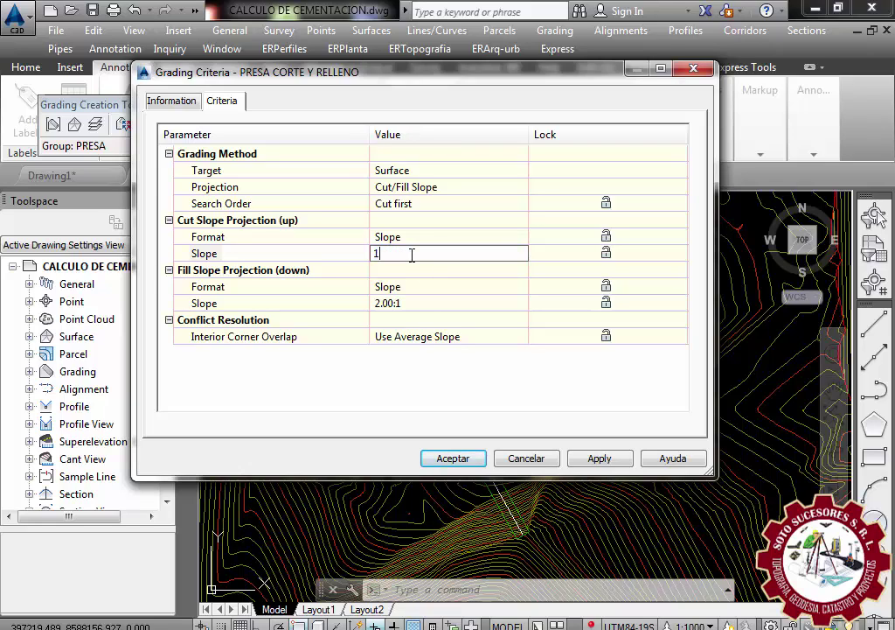
left_click(418, 304)
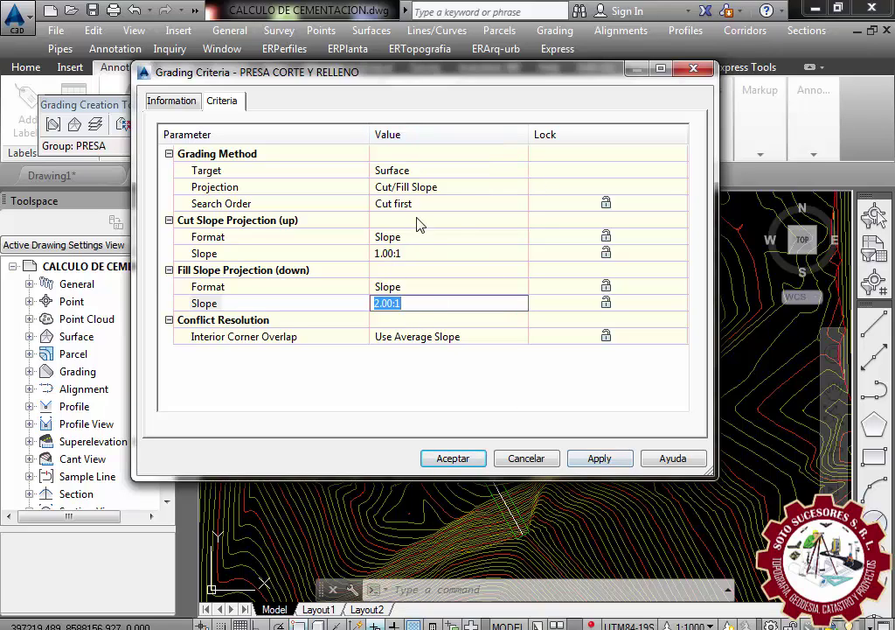
left_click(590, 464)
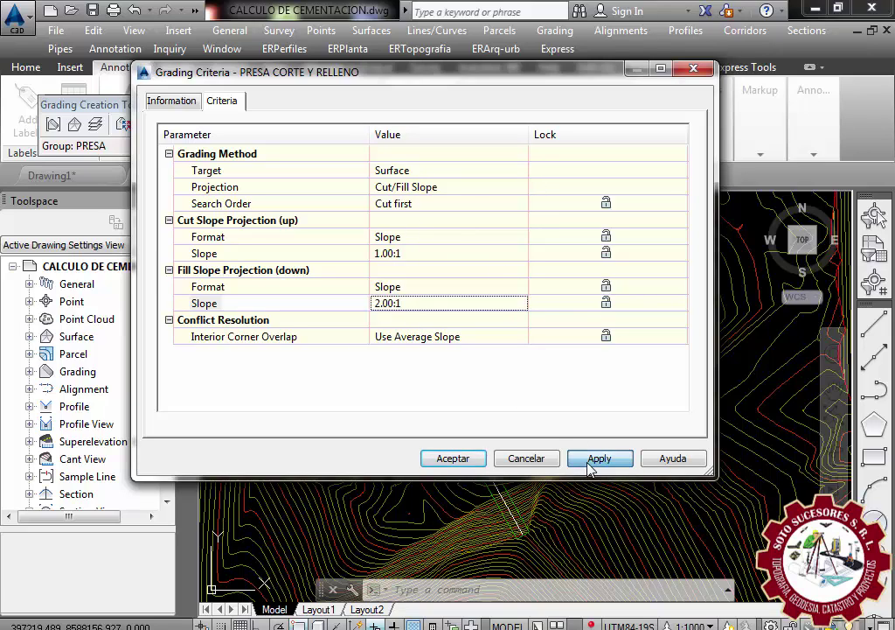
left_click(469, 461)
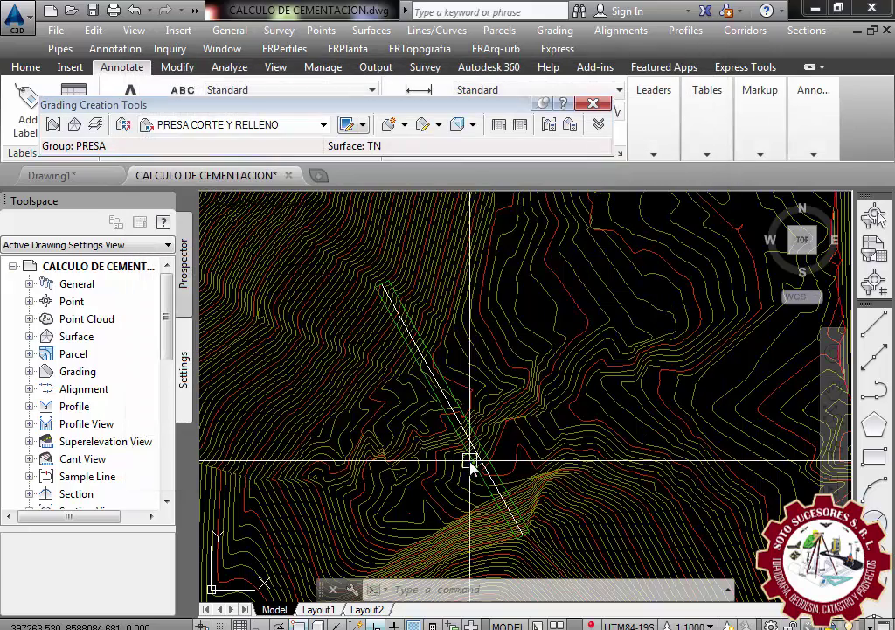
- Grade from the dam feature line along its whole length with 1.00:1 cut and 2.00:1 fill
left_click(389, 127)
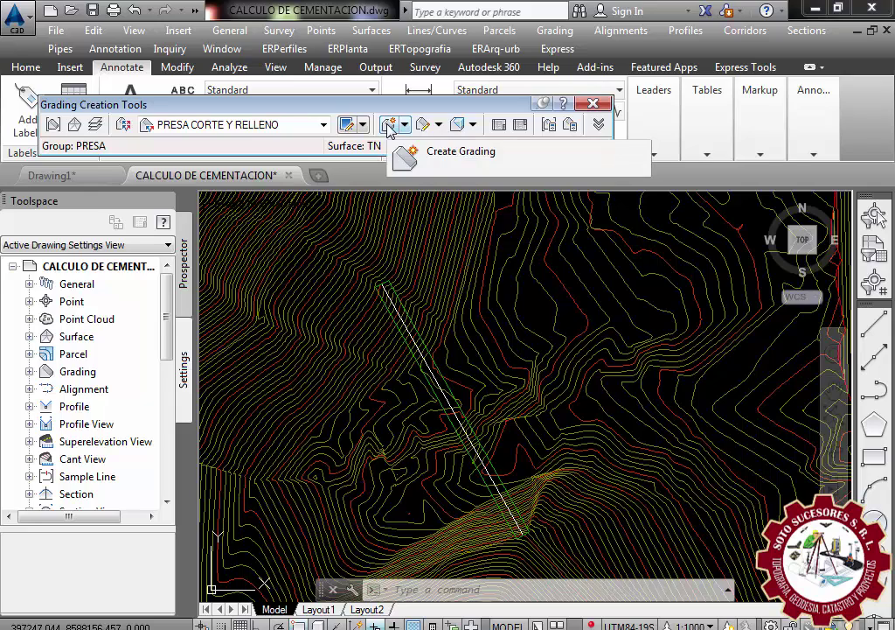
left_click(450, 152)
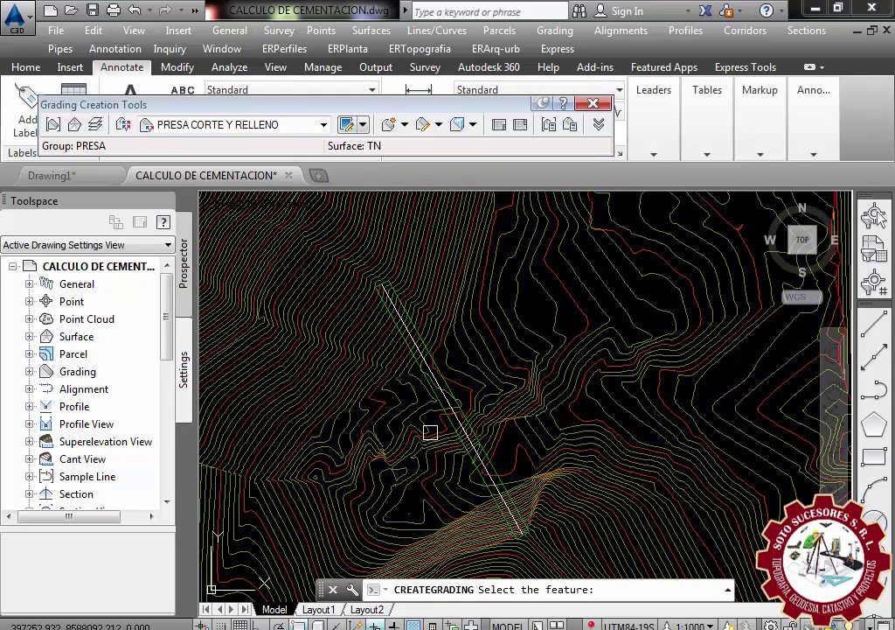
scroll(430, 420, "up", 2)
scroll(430, 405, "up", 2)
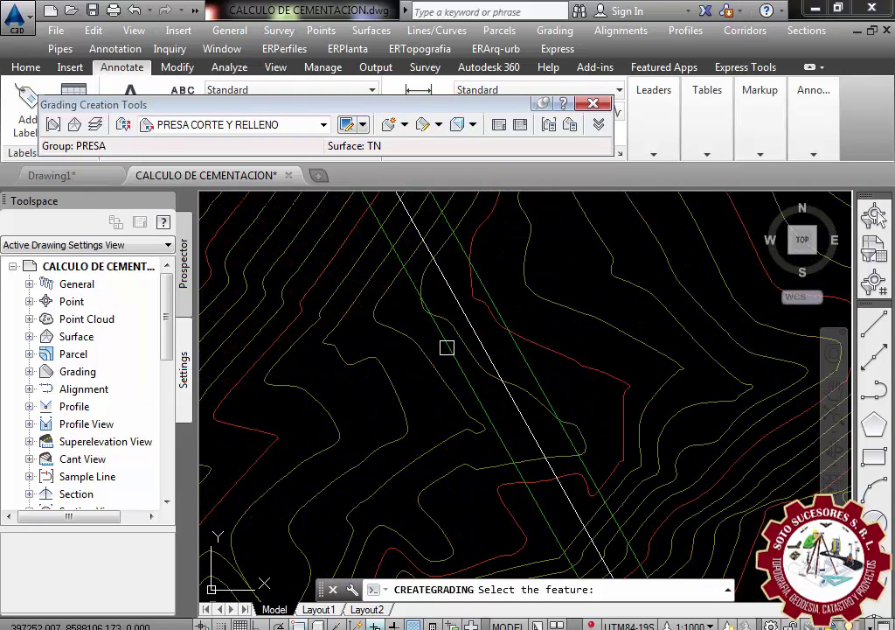
left_click(445, 347)
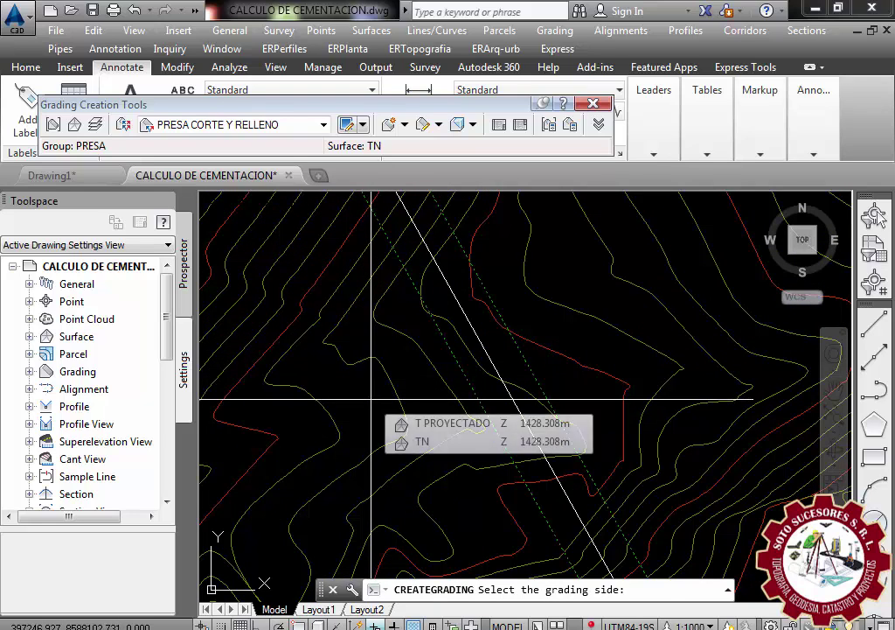
left_click(372, 399)
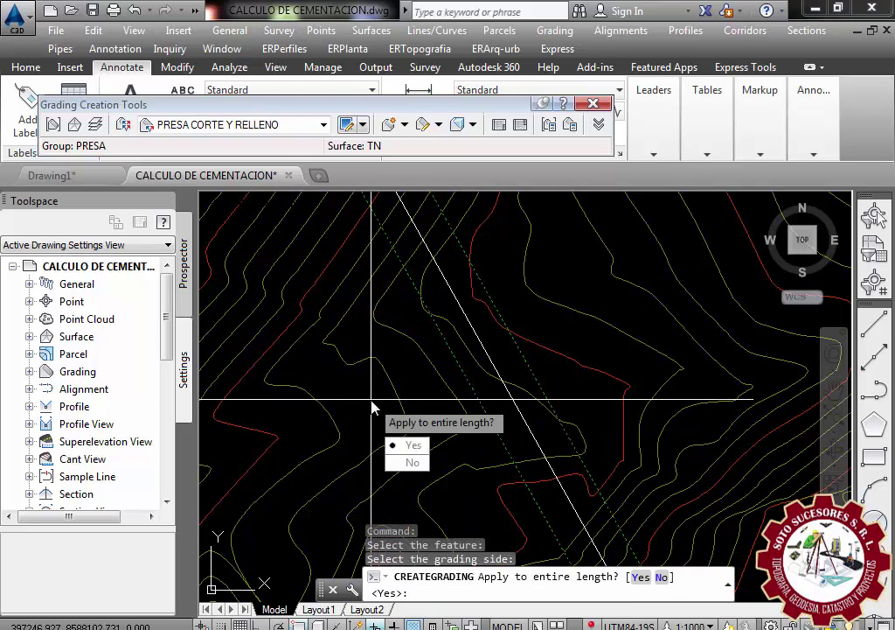
left_click(414, 445)
key("Return")
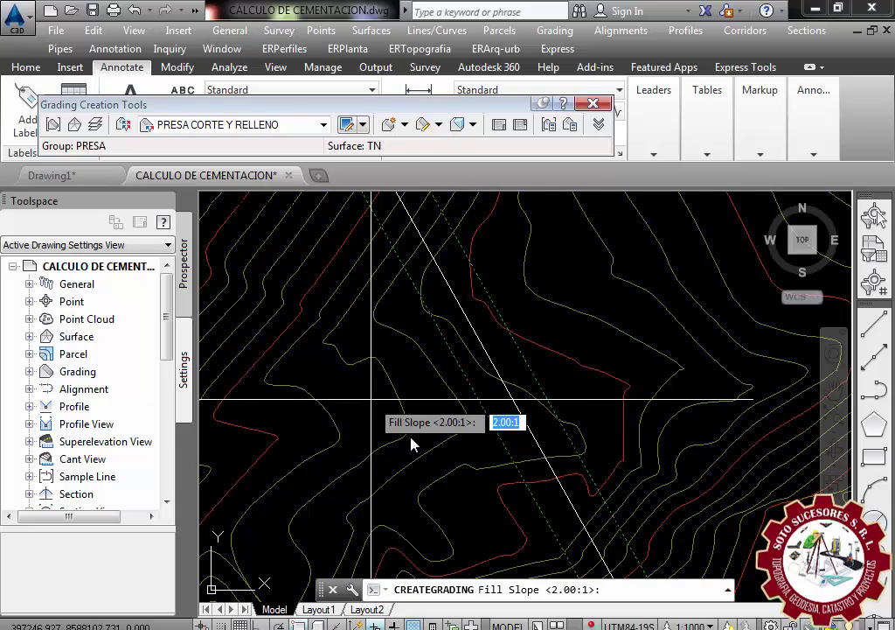
key("Return")
- End the grading command and select the new grading to inspect it
scroll(415, 419, "down", 3)
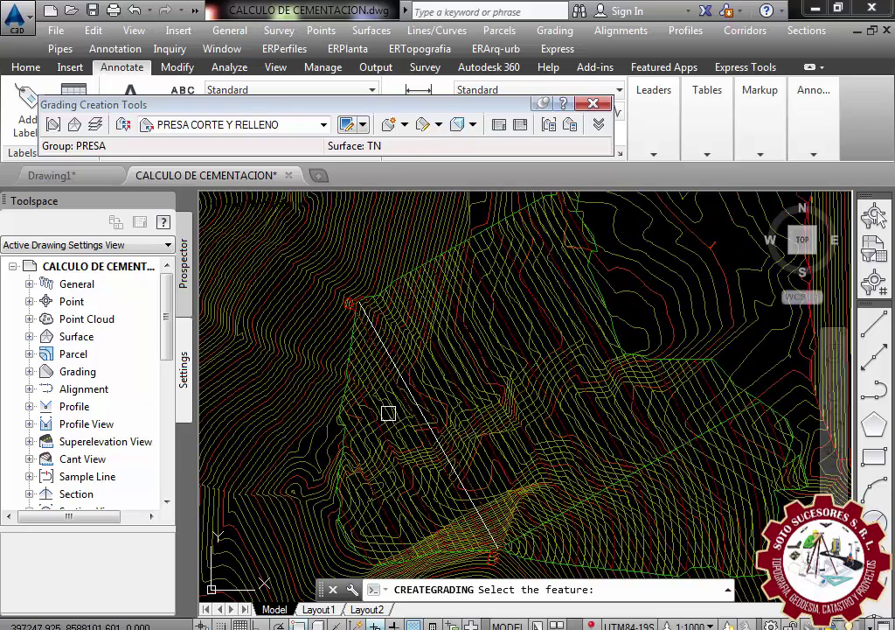
scroll(418, 408, "down", 2)
scroll(449, 428, "up", 2)
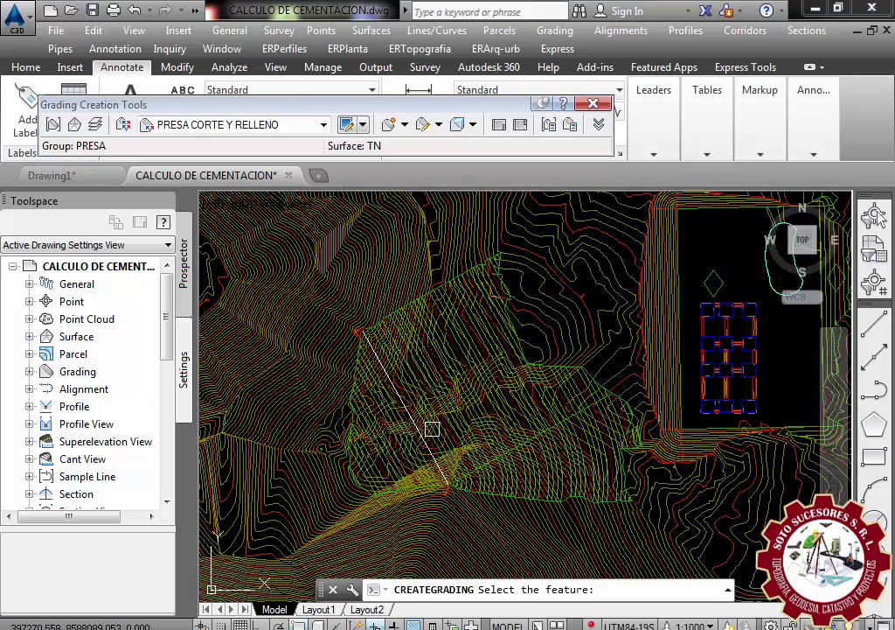
scroll(451, 426, "up", 2)
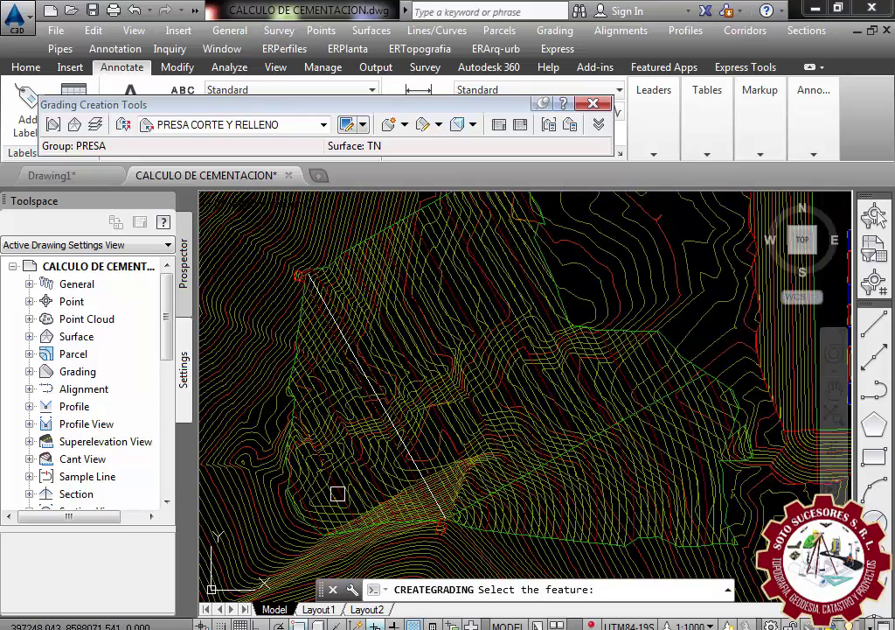
scroll(385, 424, "down", 1)
scroll(418, 409, "up", 1)
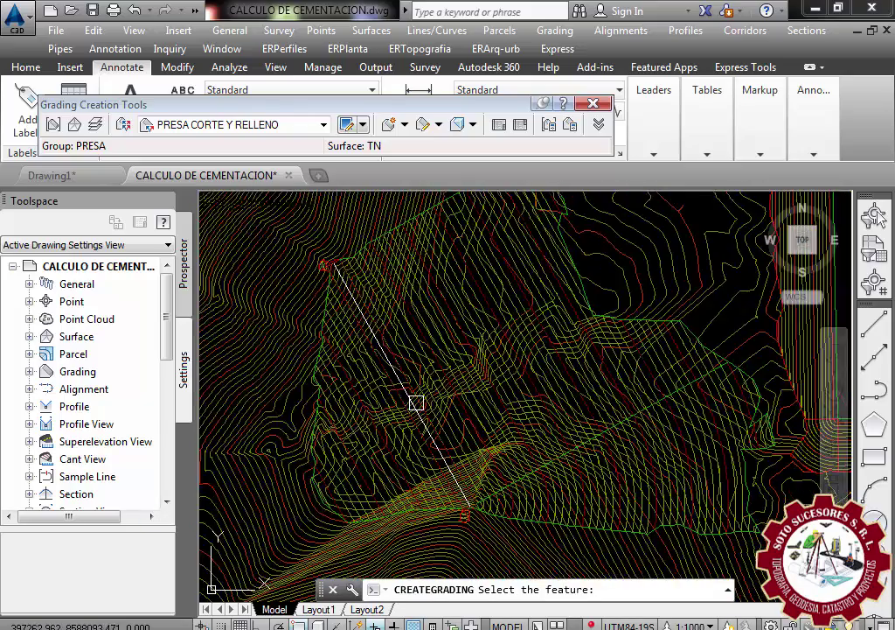
key("Escape")
scroll(406, 477, "up", 2)
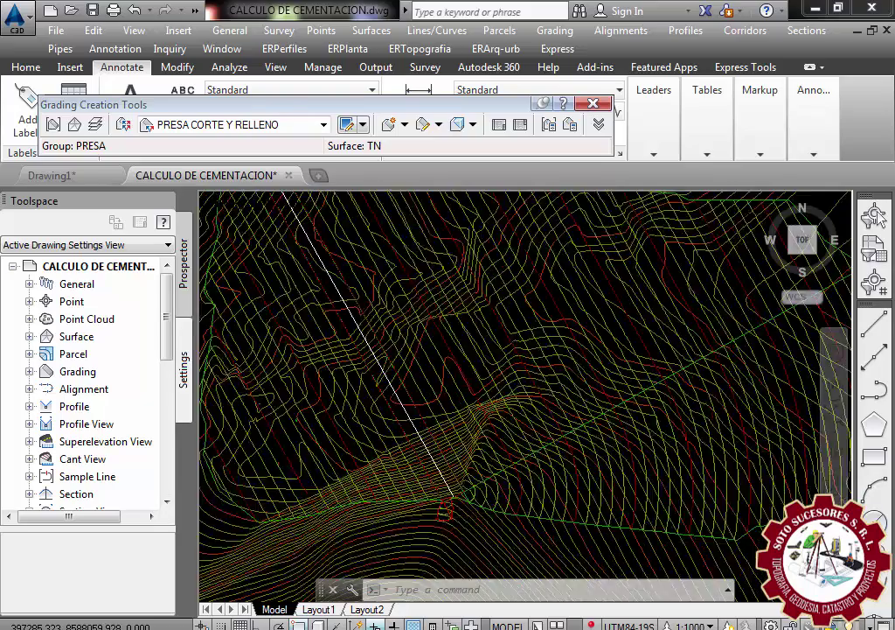
scroll(485, 463, "up", 2)
scroll(457, 456, "up", 1)
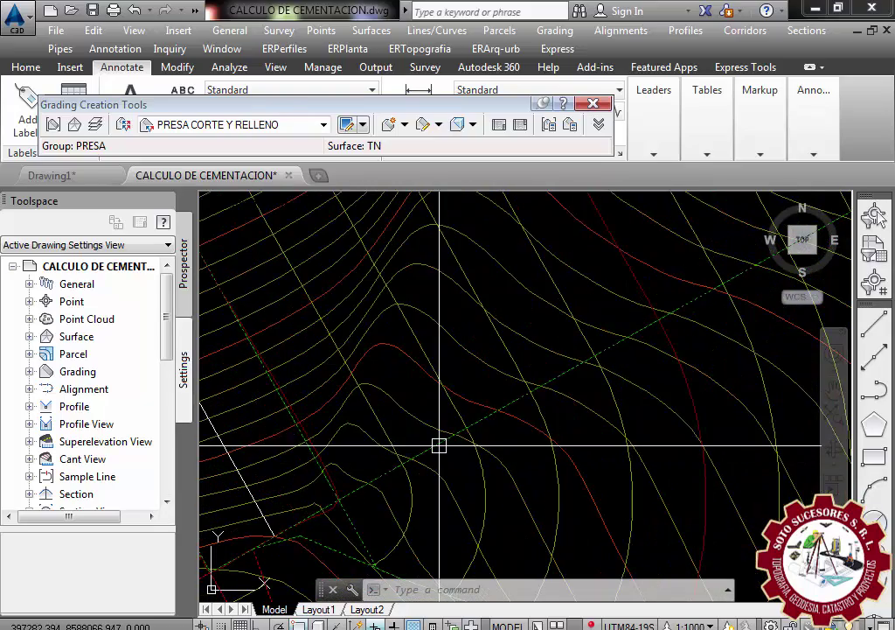
left_click(488, 471)
scroll(422, 397, "up", 1)
scroll(423, 397, "down", 5)
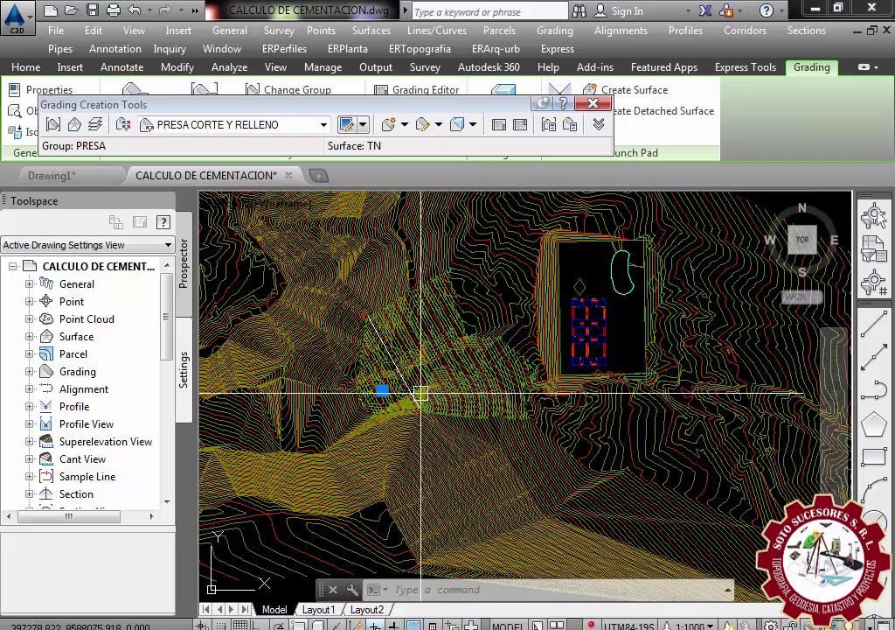
- Change the dam grading's fill slope to 1.00:1 in the Grading Editor
scroll(422, 406, "up", 5)
right_click(419, 374)
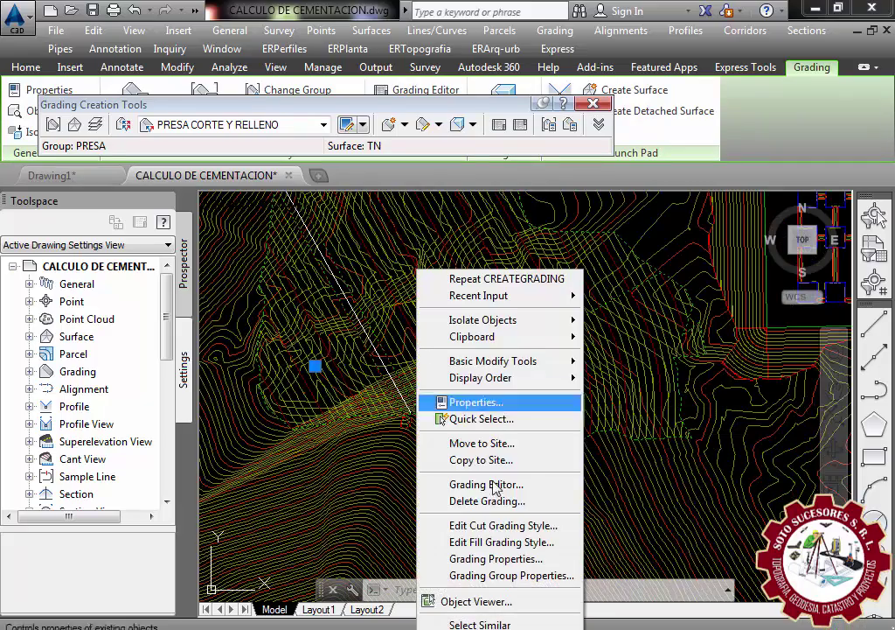
left_click(489, 486)
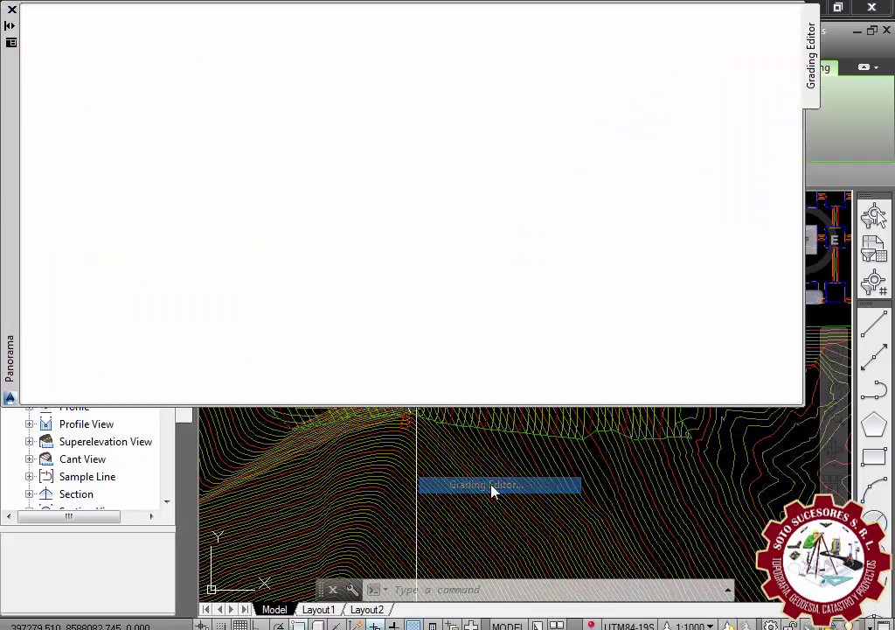
left_click(337, 248)
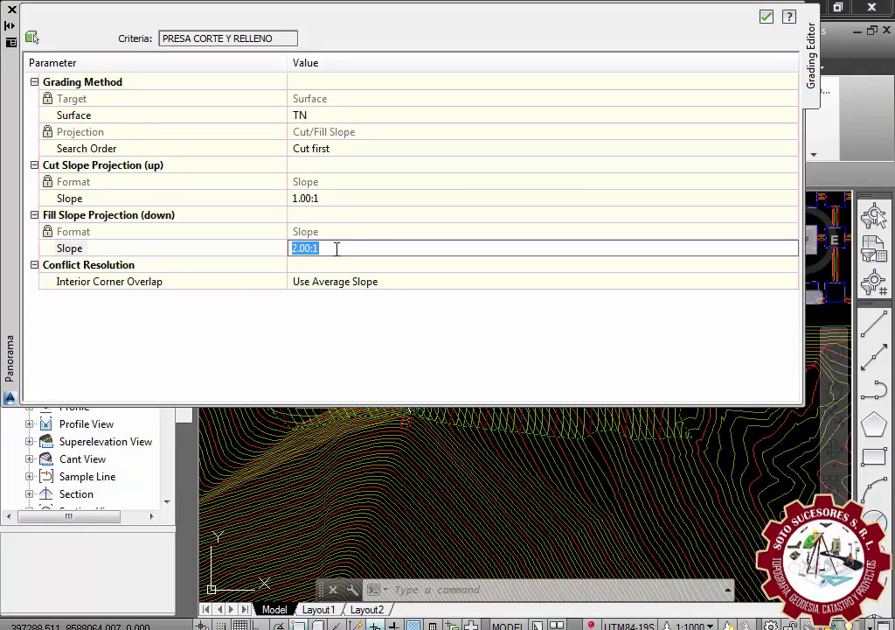
type("1")
key("Return")
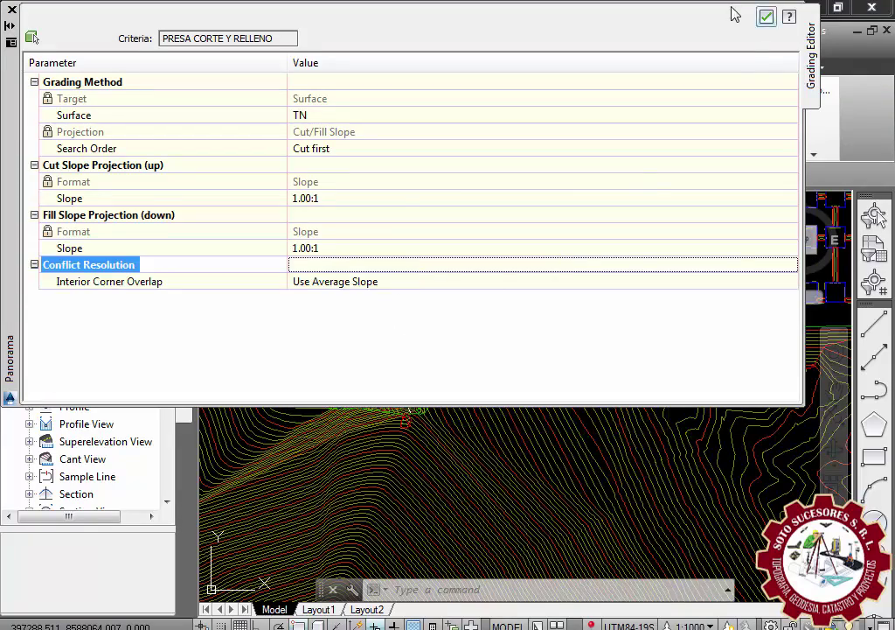
left_click(766, 17)
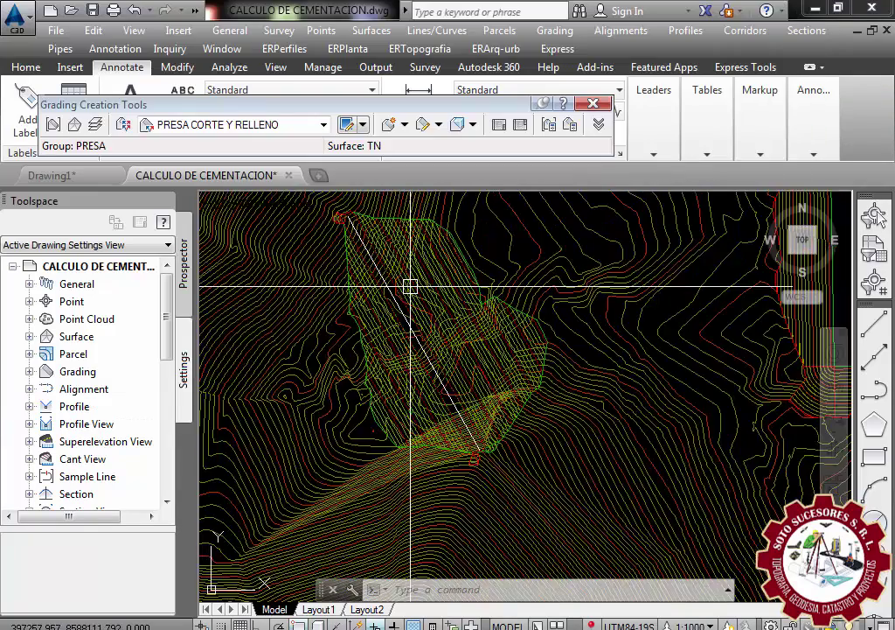
- Review the regraded footprint and select the grading surface
scroll(402, 418, "up", 2)
scroll(412, 429, "up", 2)
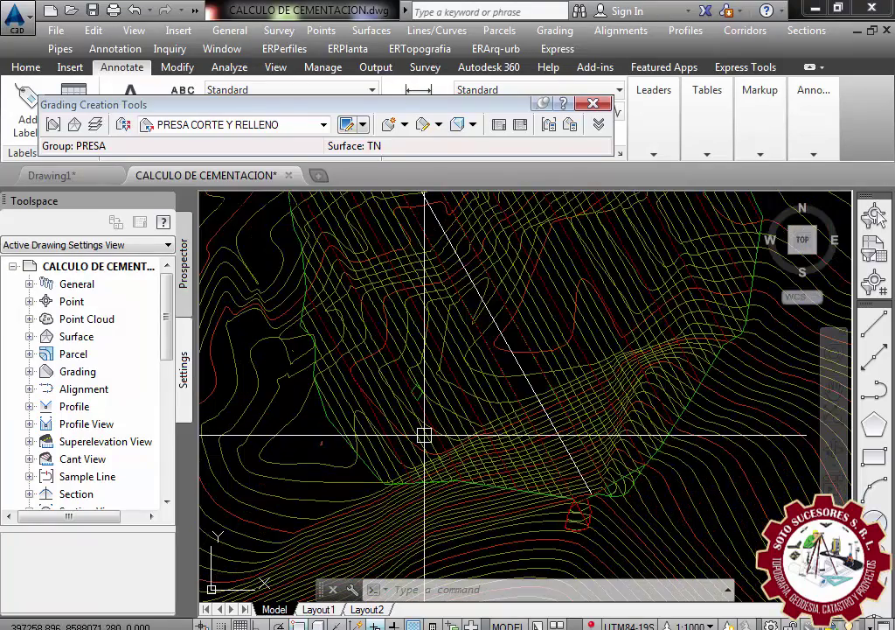
scroll(426, 435, "down", 2)
scroll(437, 435, "down", 2)
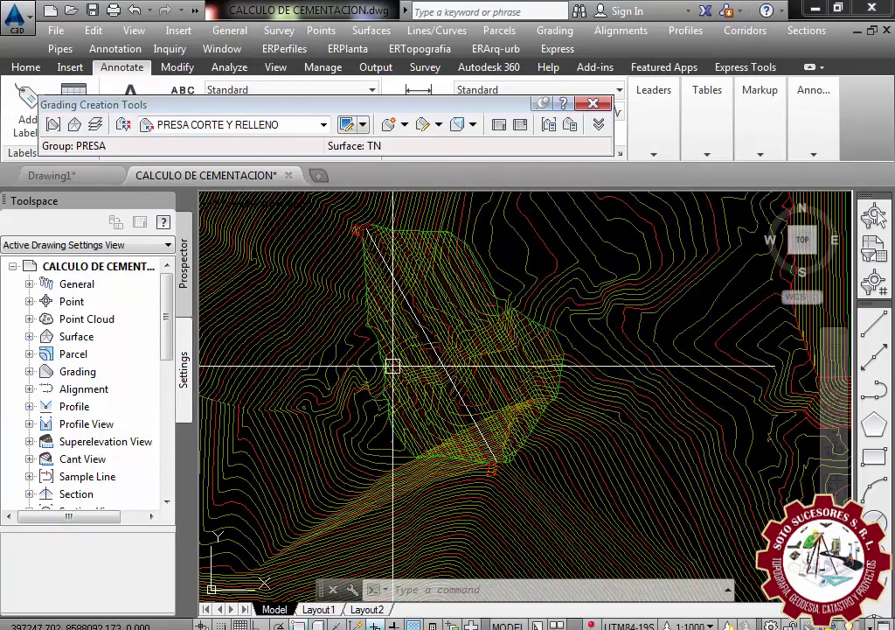
scroll(455, 437, "up", 2)
scroll(487, 468, "up", 2)
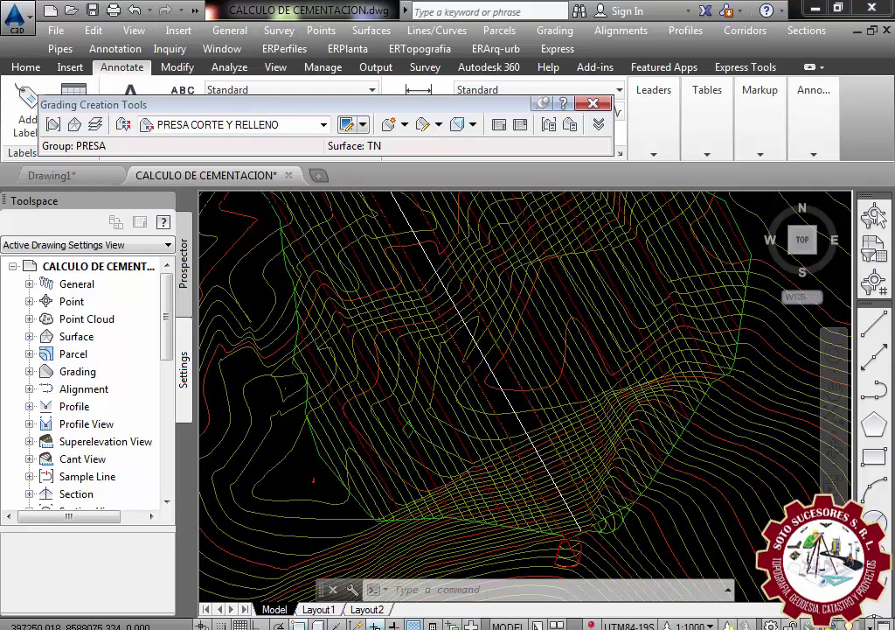
scroll(330, 420, "up", 2)
left_click(331, 422)
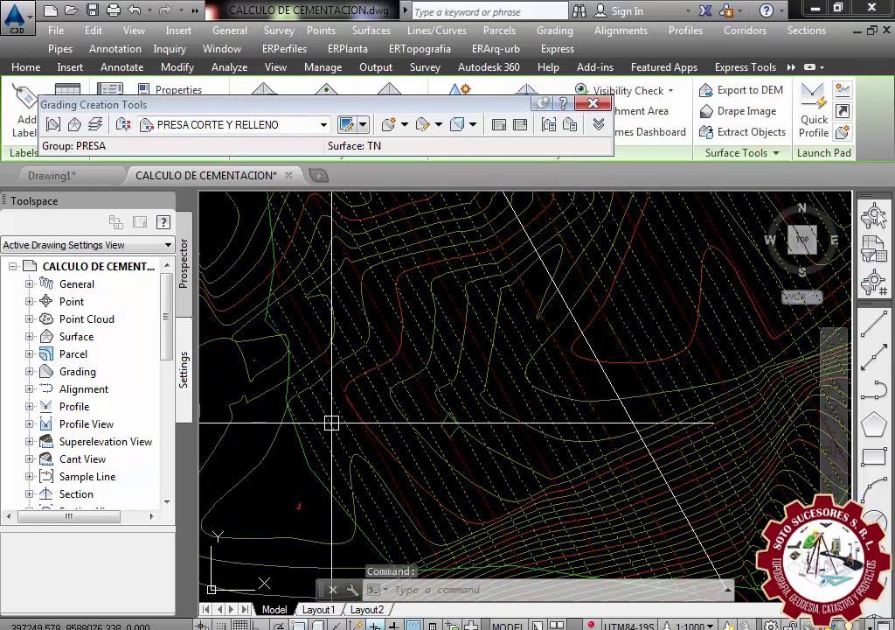
right_click(332, 423)
left_click(398, 391)
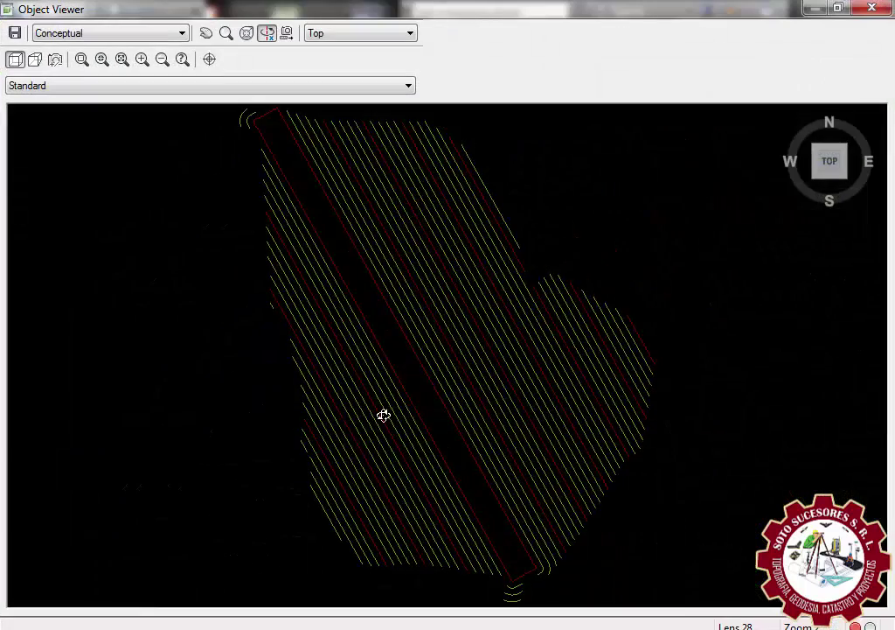
mouse_move(382, 413)
left_mouse_down()
mouse_move(468, 315)
mouse_move(442, 345)
mouse_move(353, 295)
mouse_move(463, 357)
mouse_move(310, 320)
mouse_move(425, 416)
mouse_move(301, 363)
mouse_move(436, 474)
mouse_move(442, 518)
left_mouse_up()
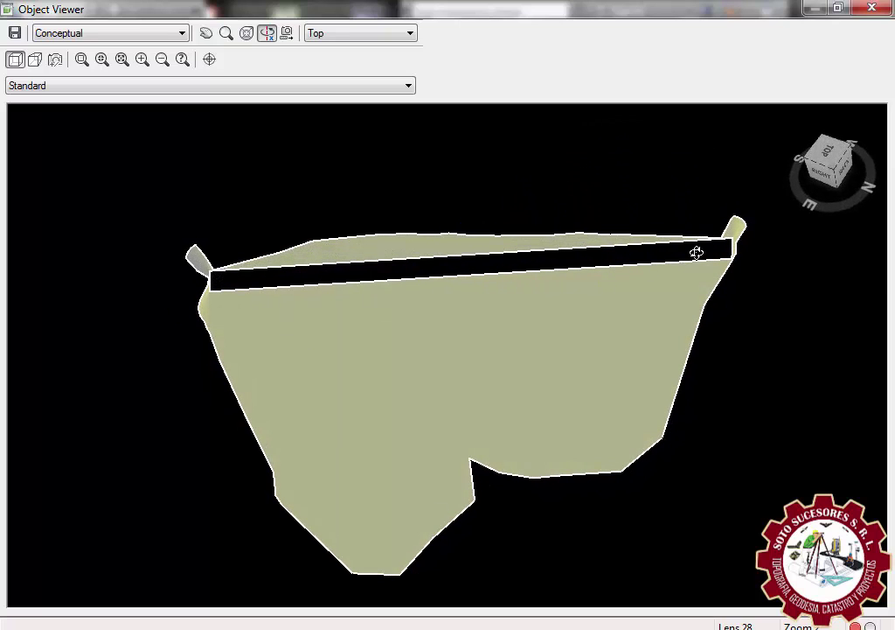
left_click(872, 8)
scroll(507, 341, "up", 2)
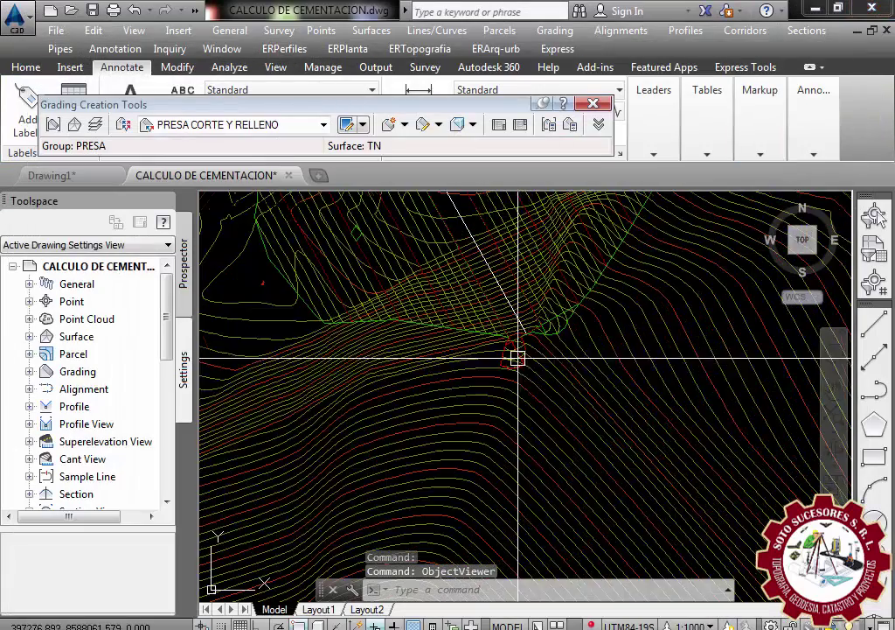
scroll(516, 350, "up", 2)
scroll(525, 350, "up", 2)
scroll(546, 385, "down", 2)
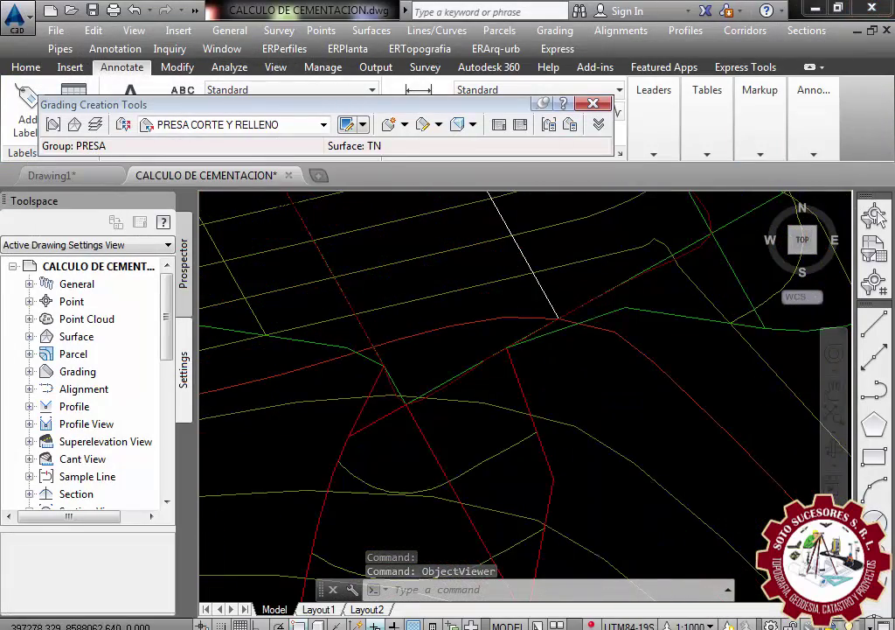
scroll(577, 454, "down", 2)
scroll(532, 348, "down", 2)
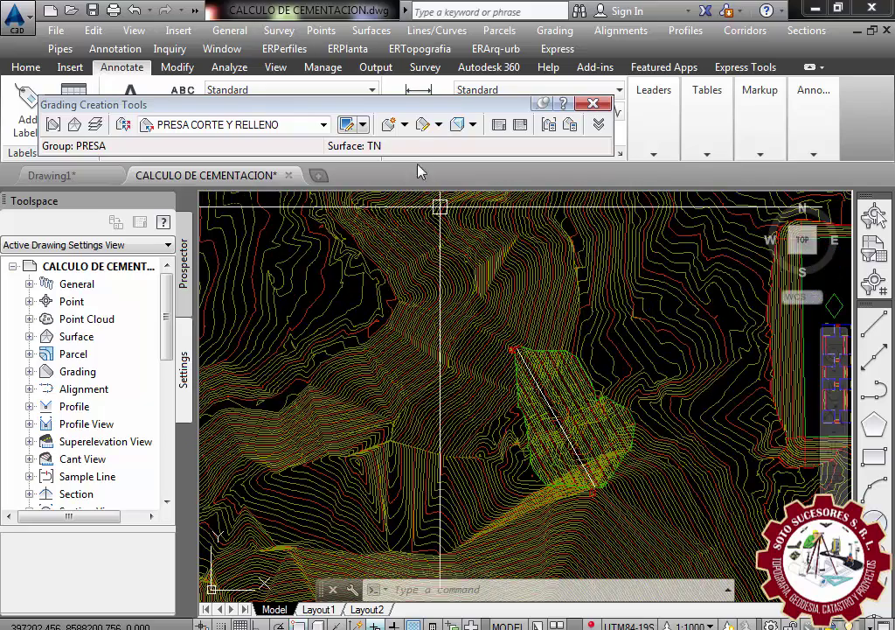
- Create an infill grading by picking the enclosed area inside the PRESA dam strip
left_click(405, 124)
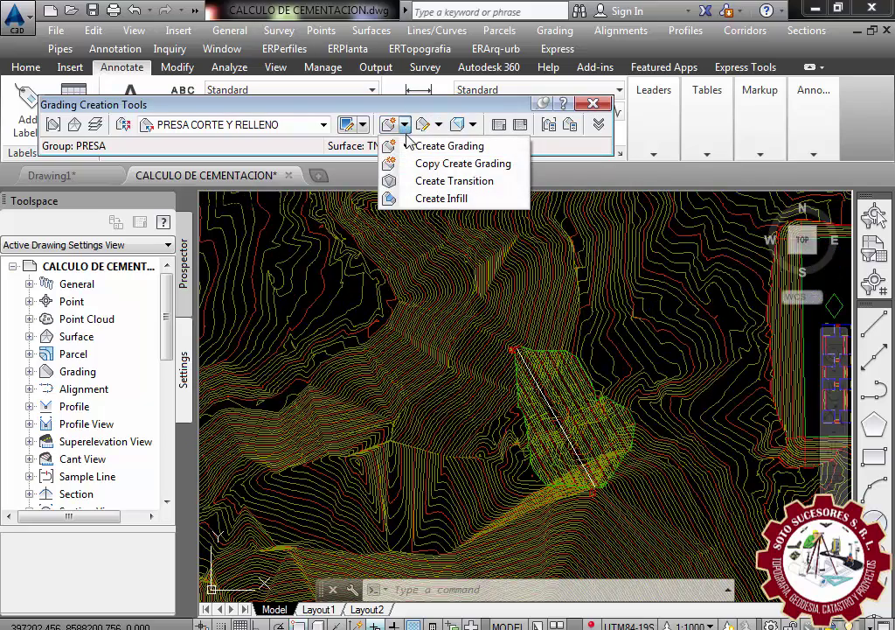
left_click(428, 199)
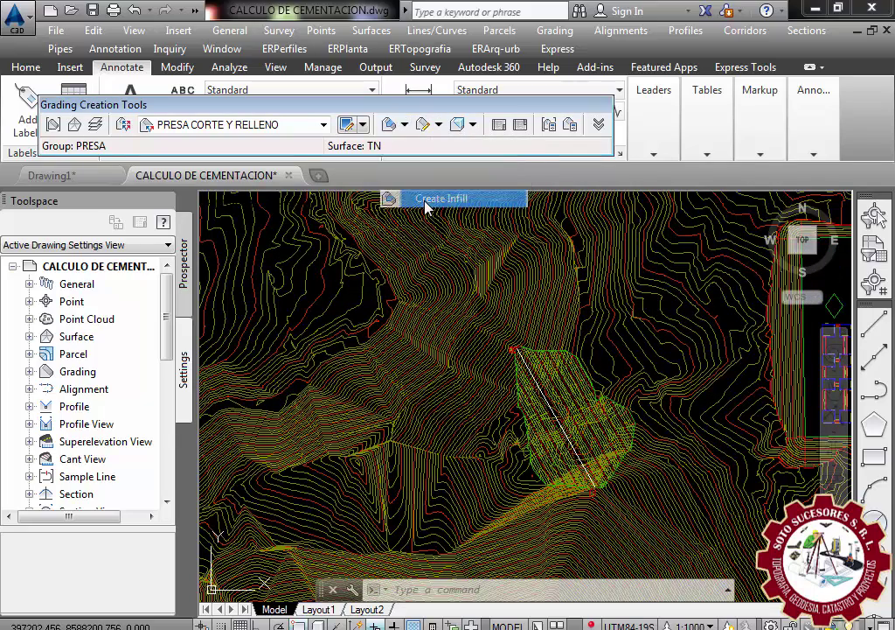
scroll(538, 411, "up", 2)
scroll(486, 343, "up", 1)
scroll(481, 335, "up", 4)
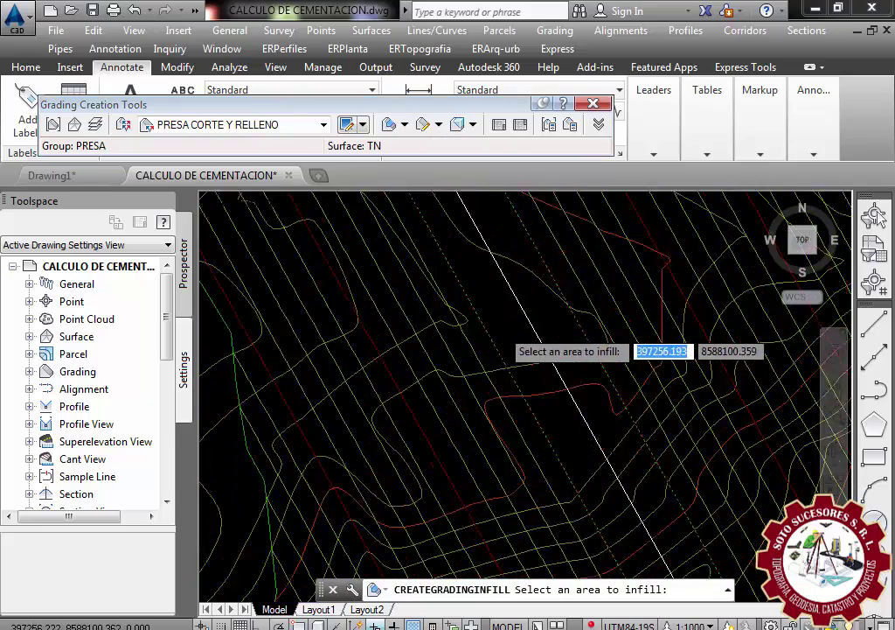
scroll(503, 319, "up", 3)
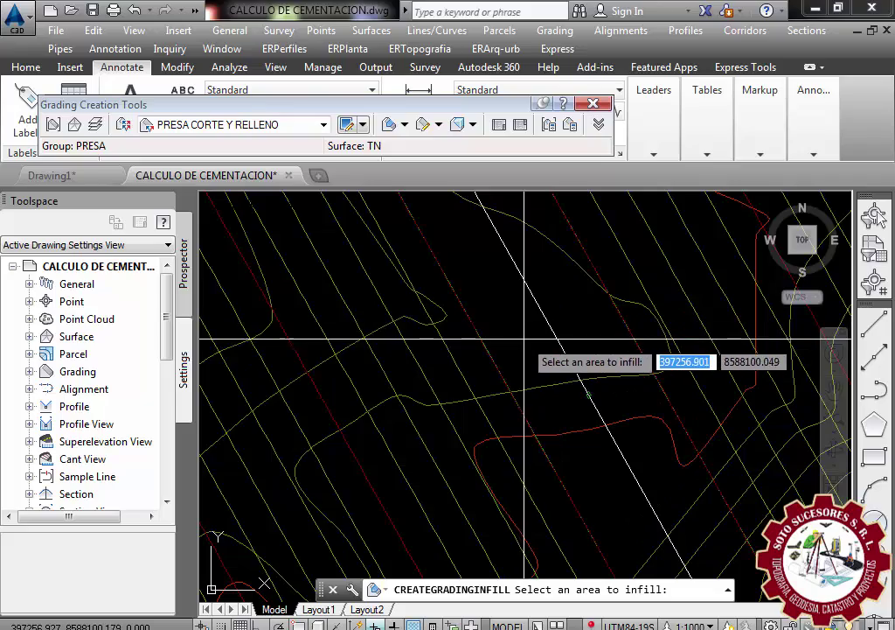
left_click(526, 325)
key("Return")
scroll(525, 327, "down", 4)
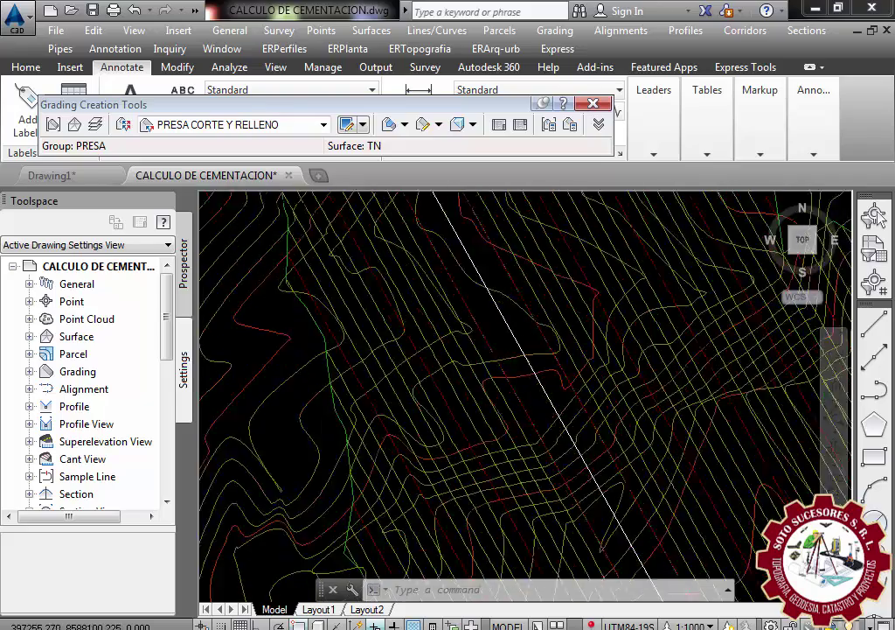
scroll(485, 365, "down", 2)
scroll(534, 341, "up", 3)
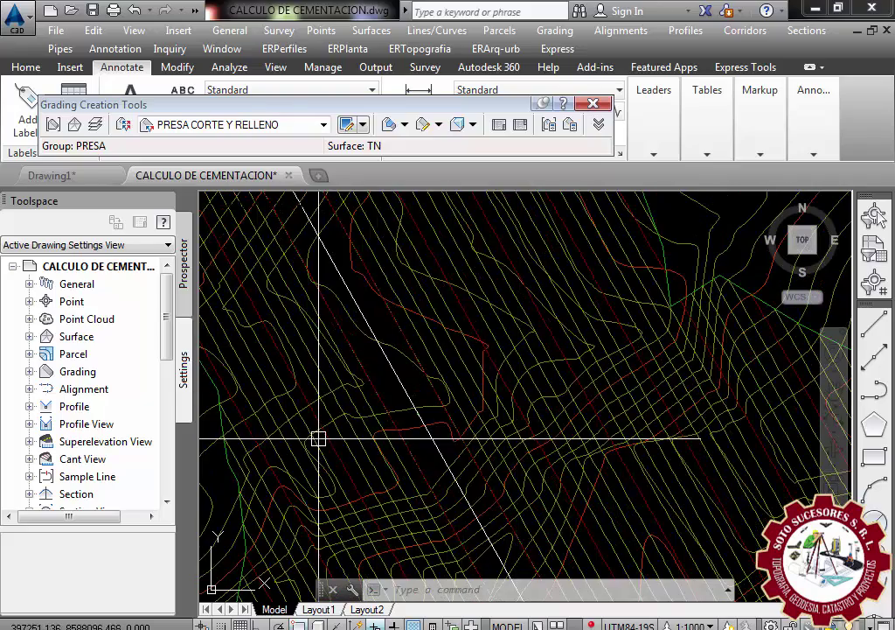
scroll(437, 420, "up", 3)
left_click(449, 340)
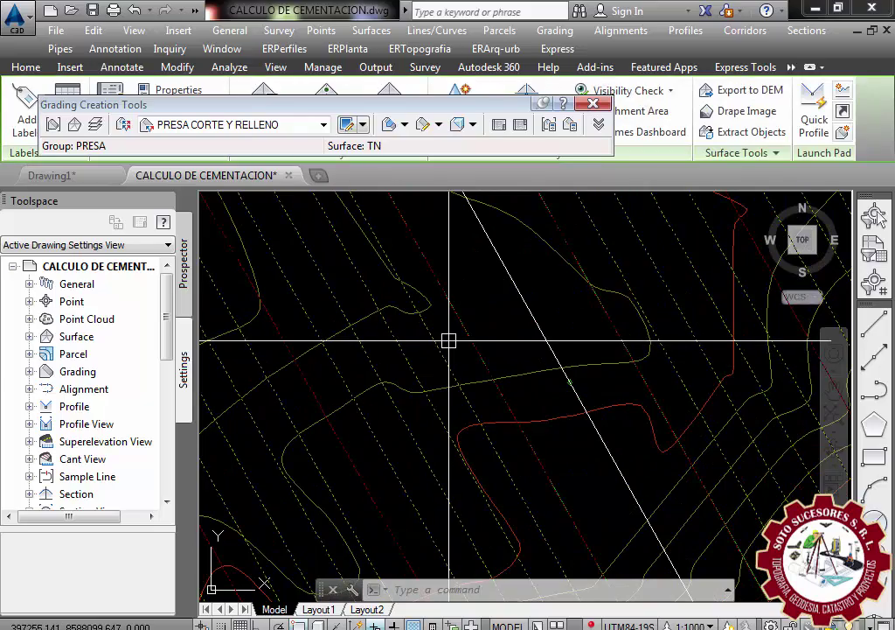
right_click(449, 342)
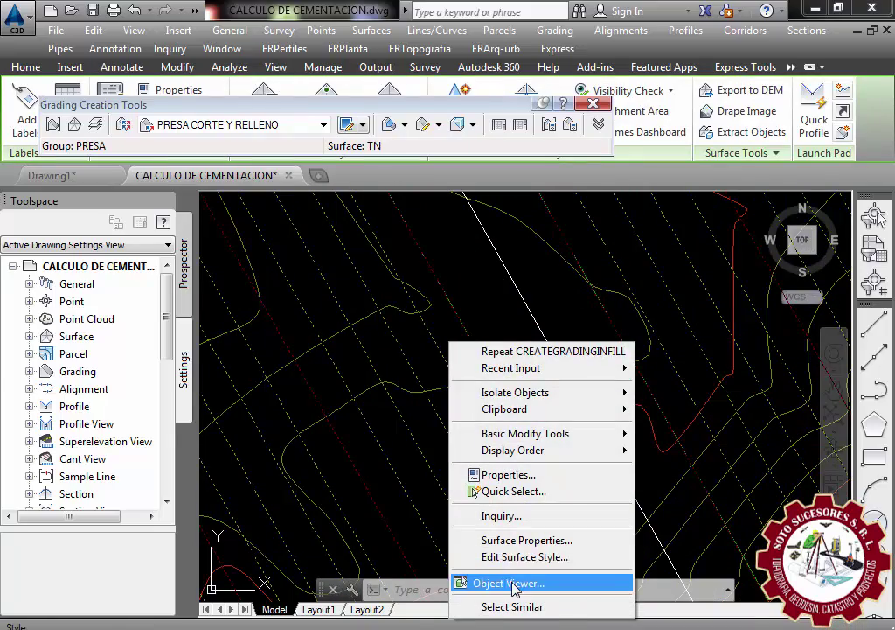
left_click(521, 582)
mouse_move(479, 506)
left_mouse_down()
mouse_move(558, 314)
mouse_move(459, 364)
mouse_move(441, 352)
mouse_move(526, 358)
mouse_move(544, 330)
mouse_move(609, 378)
mouse_move(625, 374)
mouse_move(481, 399)
mouse_move(432, 331)
mouse_move(331, 336)
mouse_move(525, 310)
mouse_move(314, 380)
mouse_move(488, 323)
mouse_move(337, 322)
mouse_move(385, 401)
mouse_move(545, 463)
left_mouse_up()
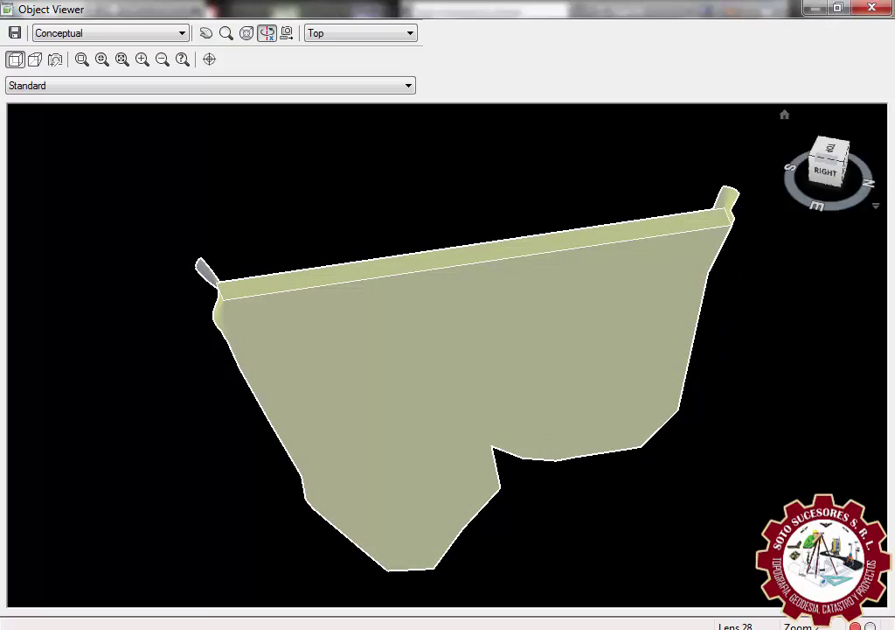
left_click(873, 9)
- Zoom around the dam grading, select the white line across it, then cancel the selection
scroll(589, 428, "up", 3)
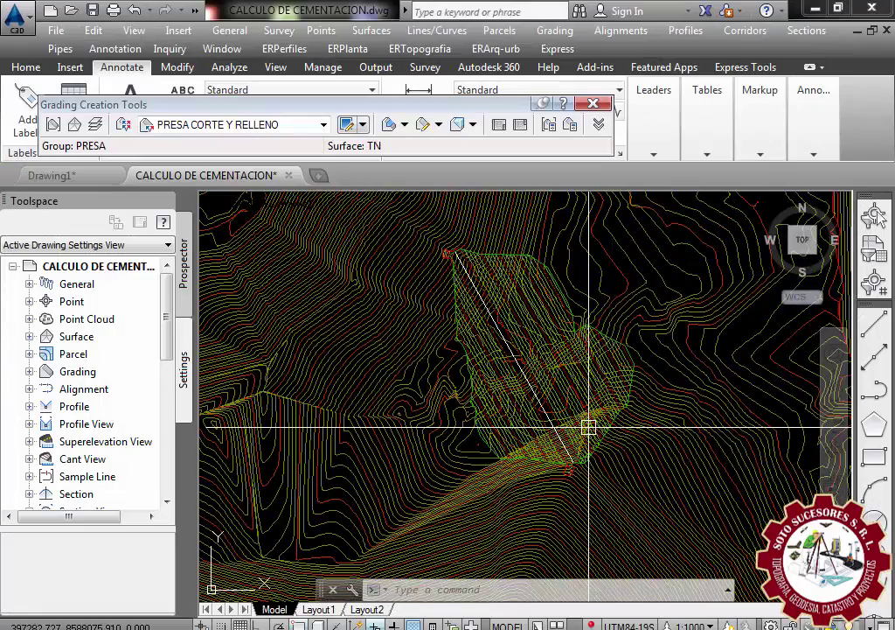
scroll(525, 433, "down", 3)
scroll(516, 455, "down", 3)
scroll(517, 456, "down", 2)
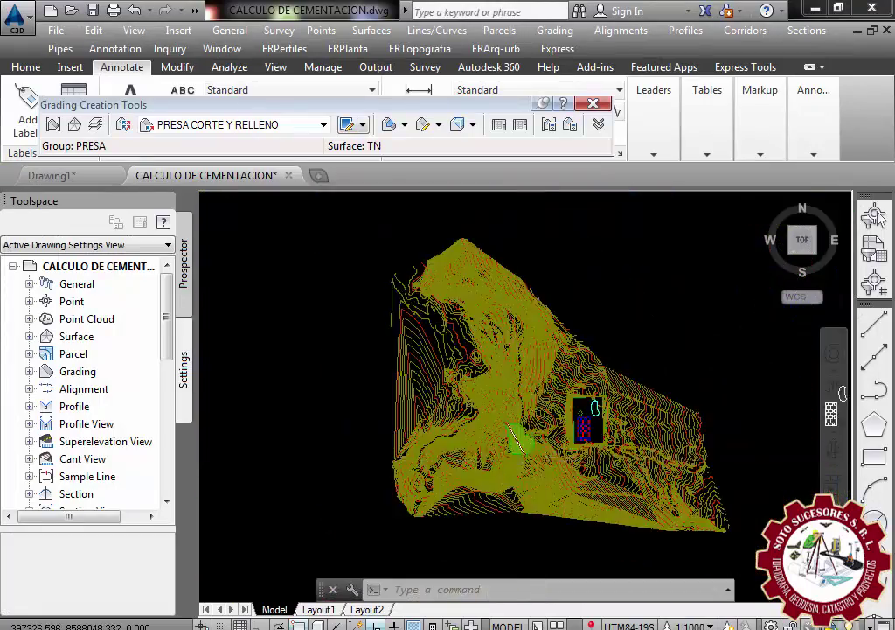
scroll(499, 426, "up", 3)
scroll(355, 364, "up", 3)
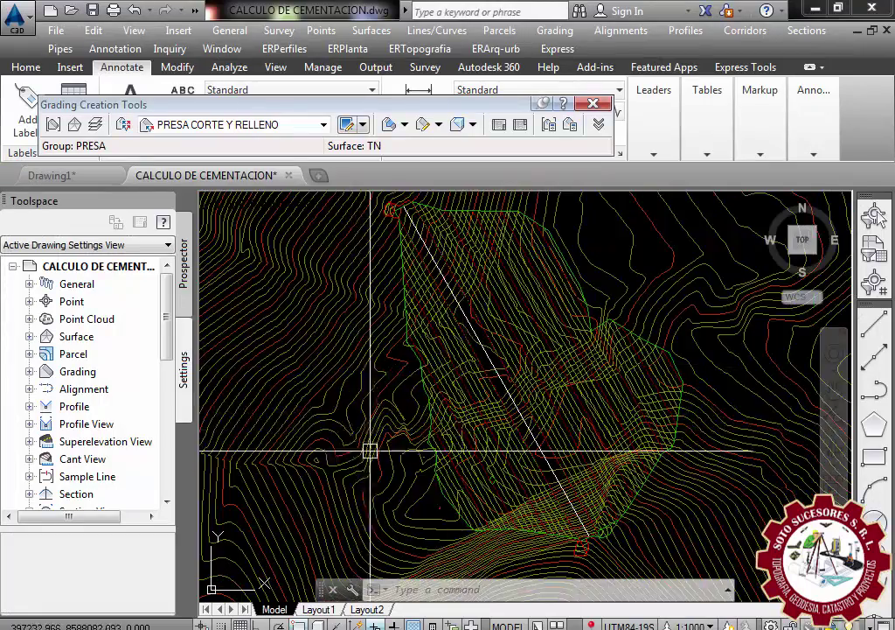
scroll(452, 407, "down", 4)
scroll(455, 407, "up", 3)
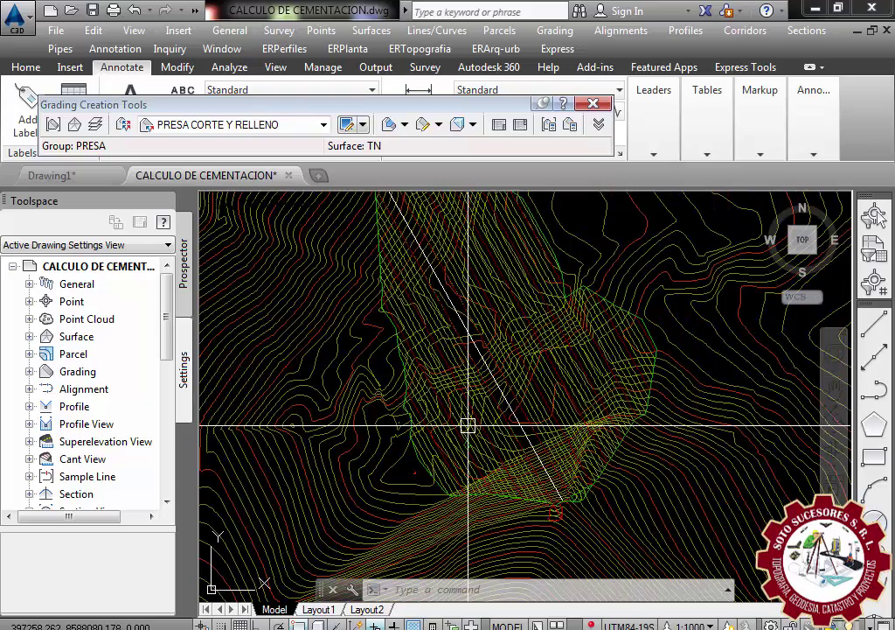
scroll(554, 508, "up", 3)
scroll(558, 510, "up", 3)
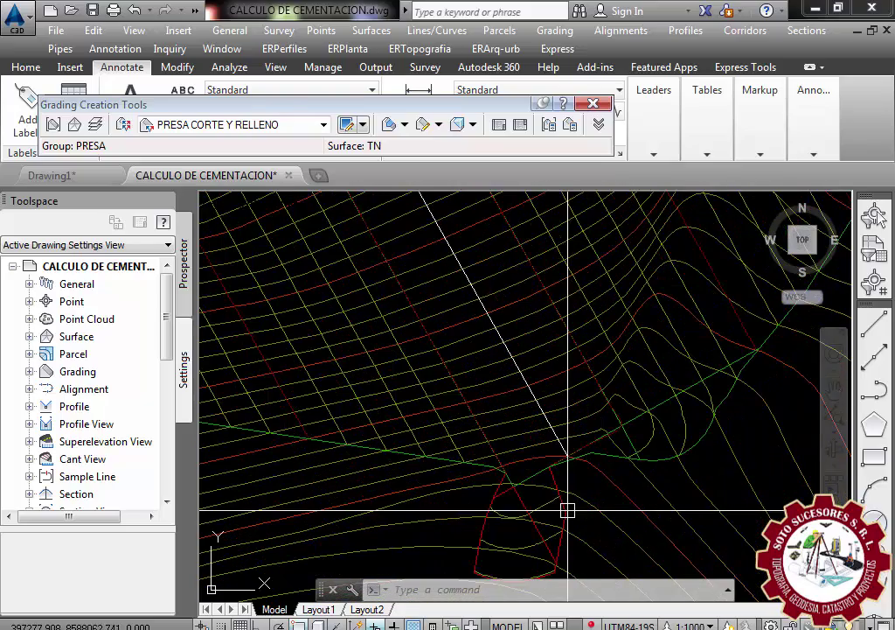
scroll(592, 530, "down", 4)
scroll(569, 516, "down", 2)
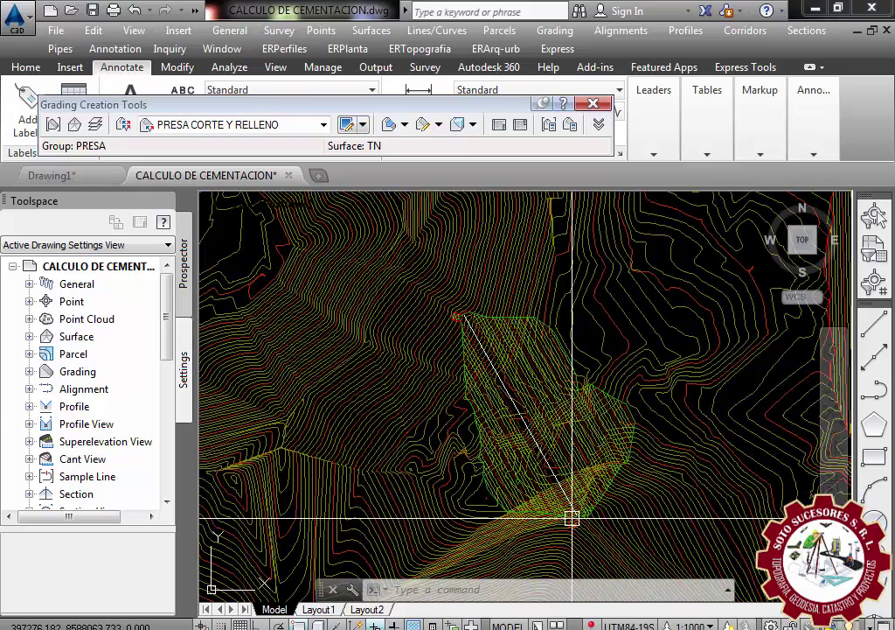
scroll(466, 306, "up", 2)
scroll(454, 309, "up", 2)
scroll(437, 316, "up", 2)
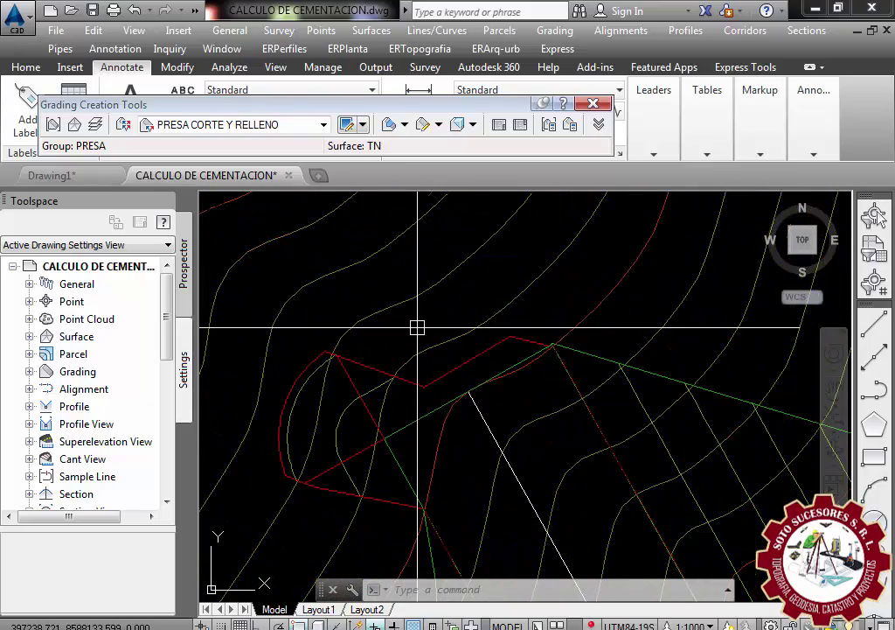
scroll(424, 319, "down", 3)
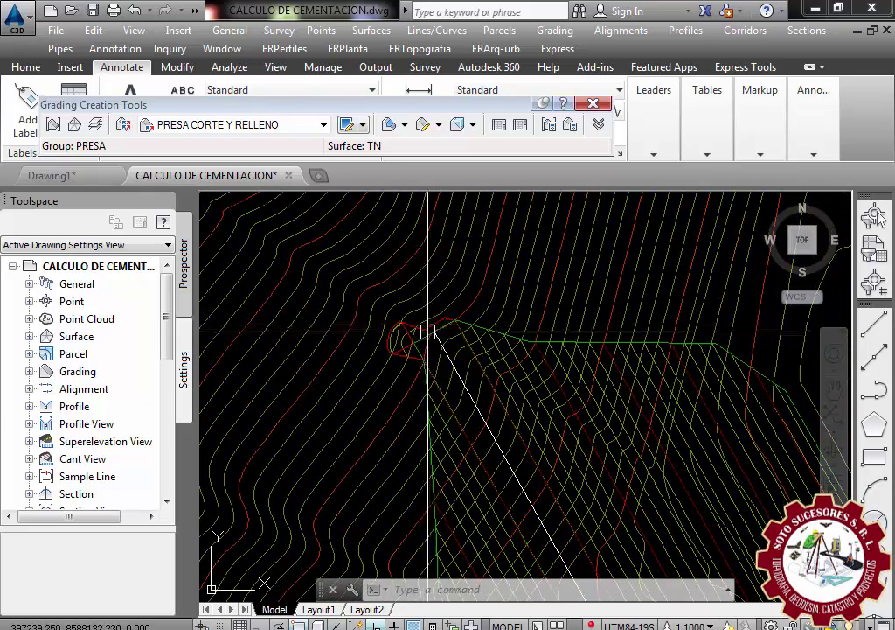
scroll(442, 354, "up", 3)
left_click(453, 376)
scroll(456, 354, "down", 3)
scroll(456, 376, "down", 1)
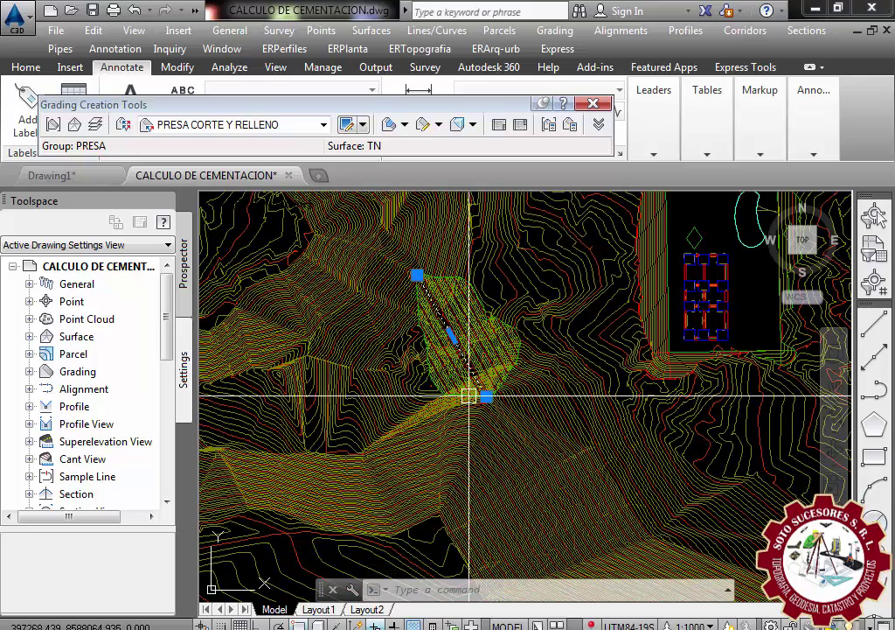
key("Escape")
- Select the terrain surface around the dam and bring up its actions menu
scroll(432, 348, "up", 4)
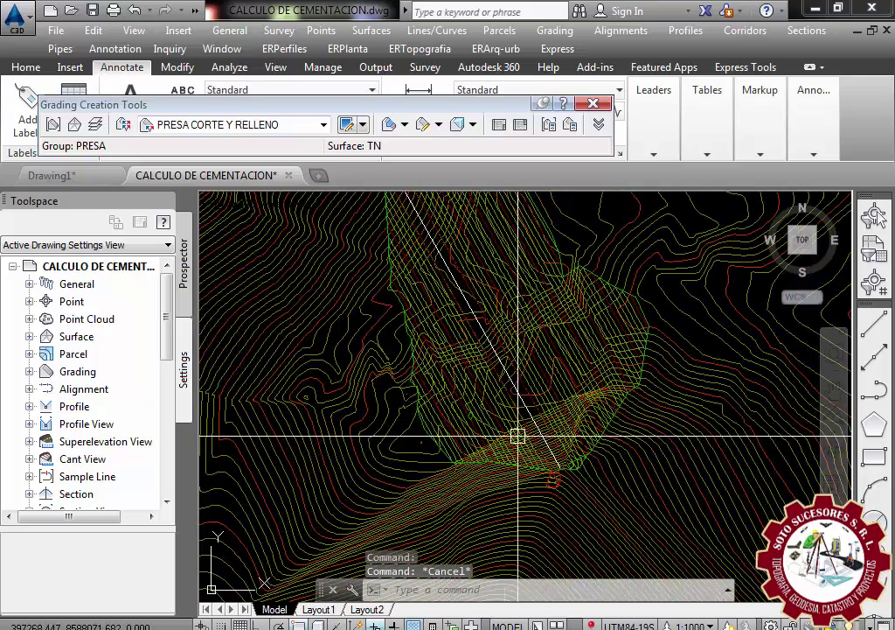
scroll(517, 434, "down", 4)
scroll(484, 427, "up", 4)
left_click(275, 444)
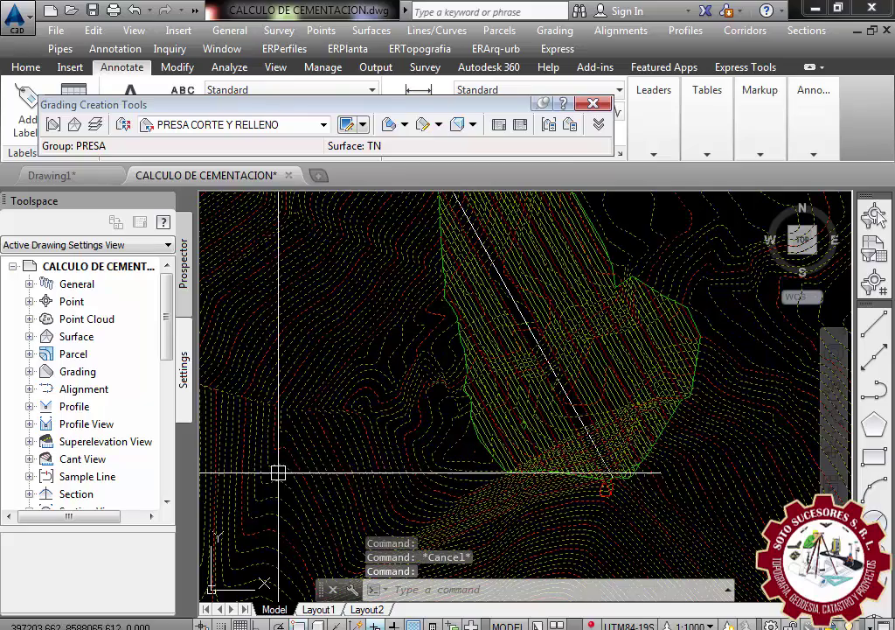
scroll(487, 442, "up", 2)
scroll(487, 441, "up", 2)
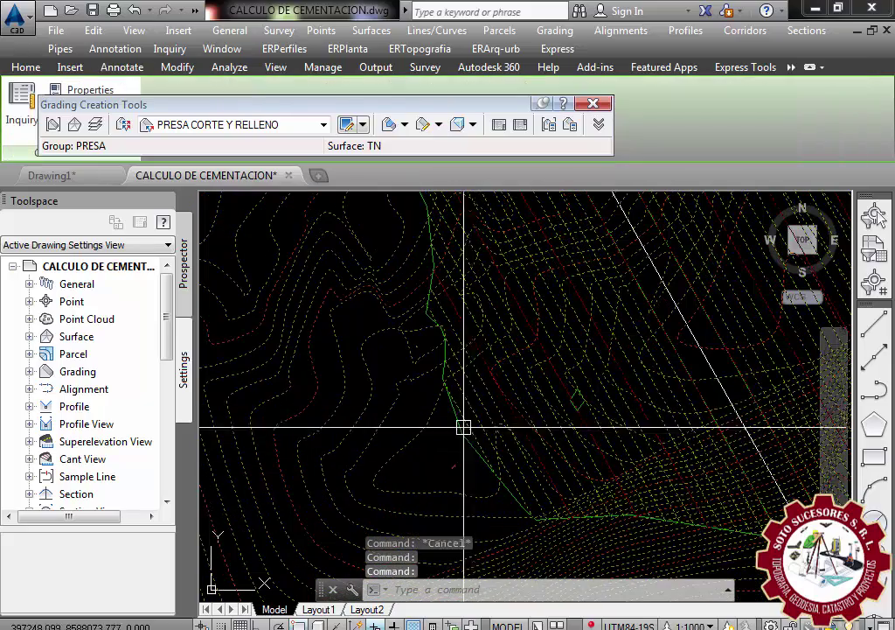
right_click(446, 444)
left_click(509, 418)
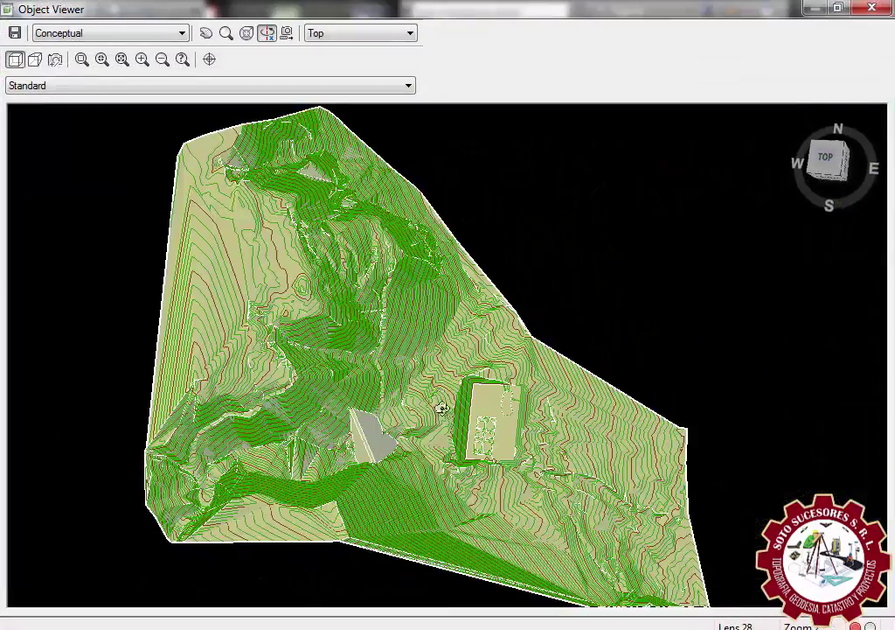
left_click_drag(429, 446, 413, 461)
scroll(413, 461, "up", 3)
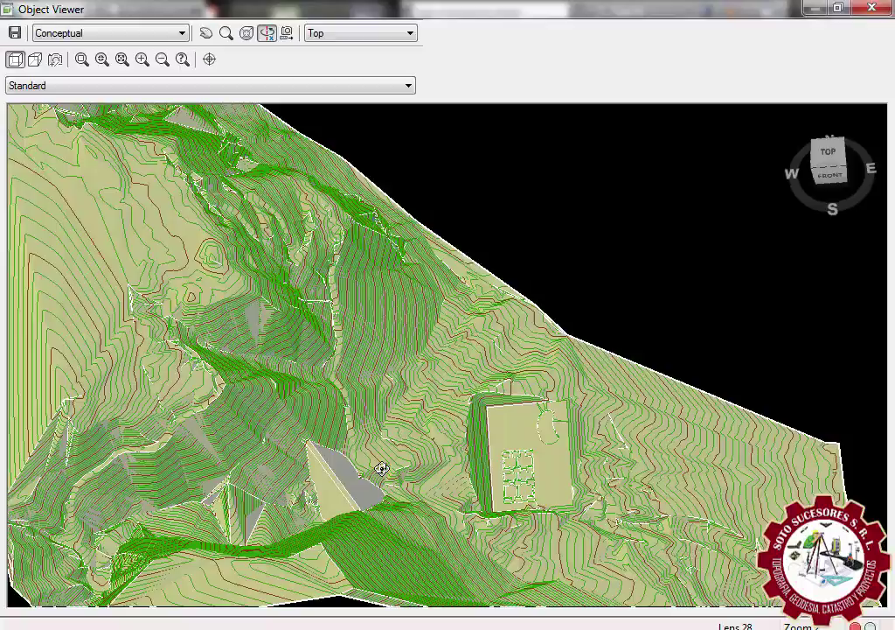
mouse_move(362, 536)
left_mouse_down()
mouse_move(432, 499)
mouse_move(483, 541)
left_mouse_up()
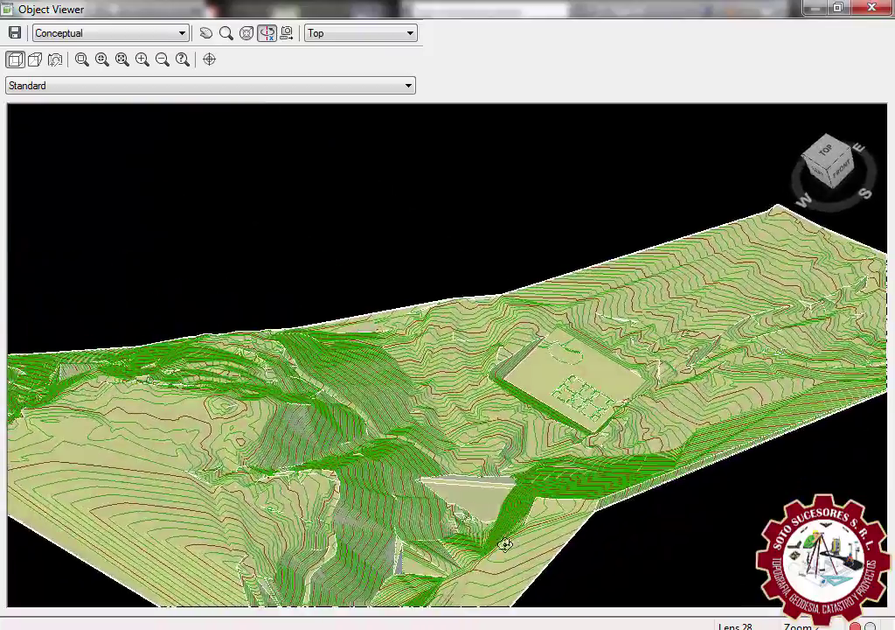
scroll(504, 544, "up", 3)
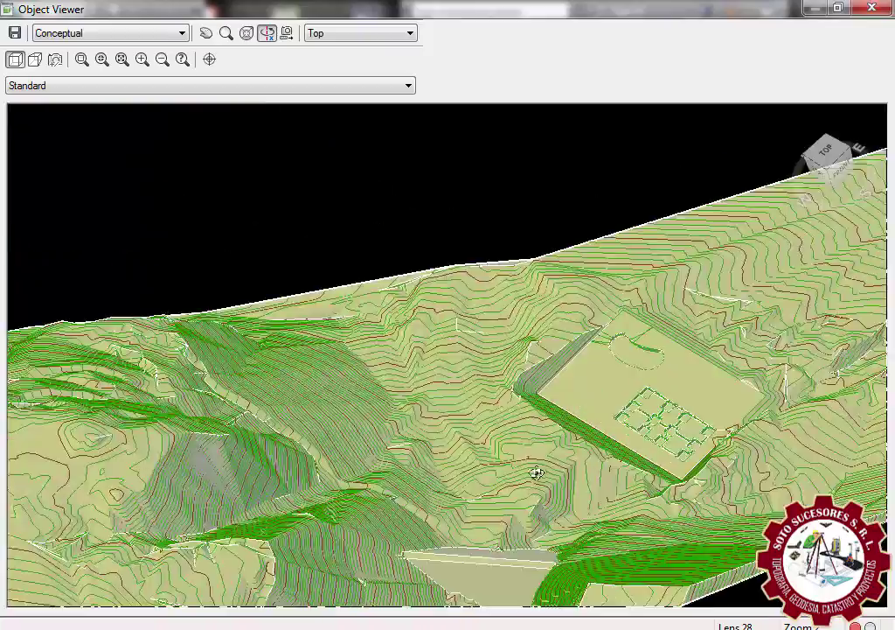
mouse_move(536, 474)
left_mouse_down()
mouse_move(398, 494)
mouse_move(274, 365)
mouse_move(248, 448)
mouse_move(180, 447)
mouse_move(356, 448)
mouse_move(200, 428)
mouse_move(313, 464)
mouse_move(387, 438)
mouse_move(366, 443)
mouse_move(482, 473)
mouse_move(489, 380)
mouse_move(558, 516)
mouse_move(468, 456)
mouse_move(265, 379)
mouse_move(544, 368)
mouse_move(336, 519)
mouse_move(315, 425)
left_mouse_up()
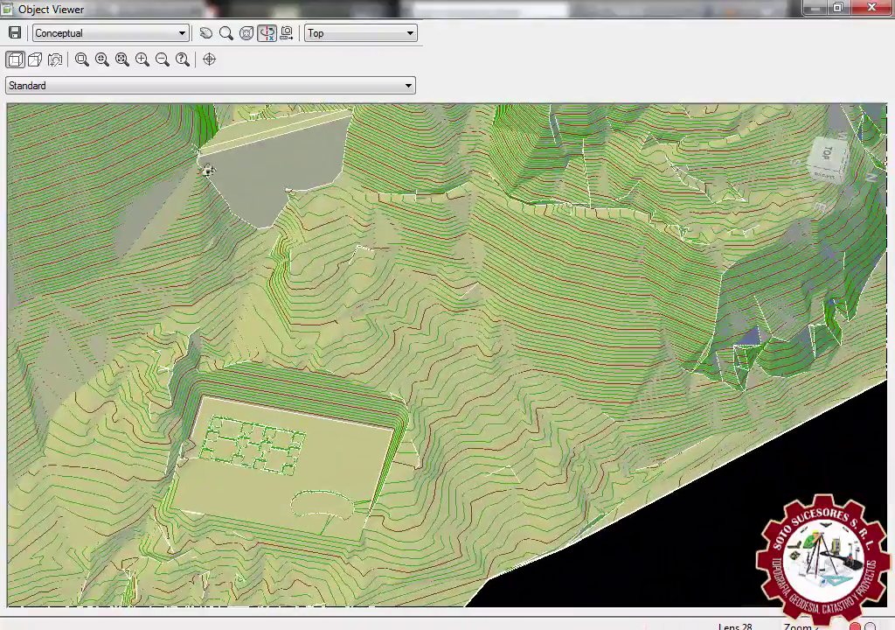
mouse_move(207, 171)
left_mouse_down()
mouse_move(393, 334)
mouse_move(394, 363)
mouse_move(340, 216)
mouse_move(345, 196)
mouse_move(366, 222)
mouse_move(424, 246)
mouse_move(457, 238)
mouse_move(504, 245)
mouse_move(448, 247)
left_mouse_up()
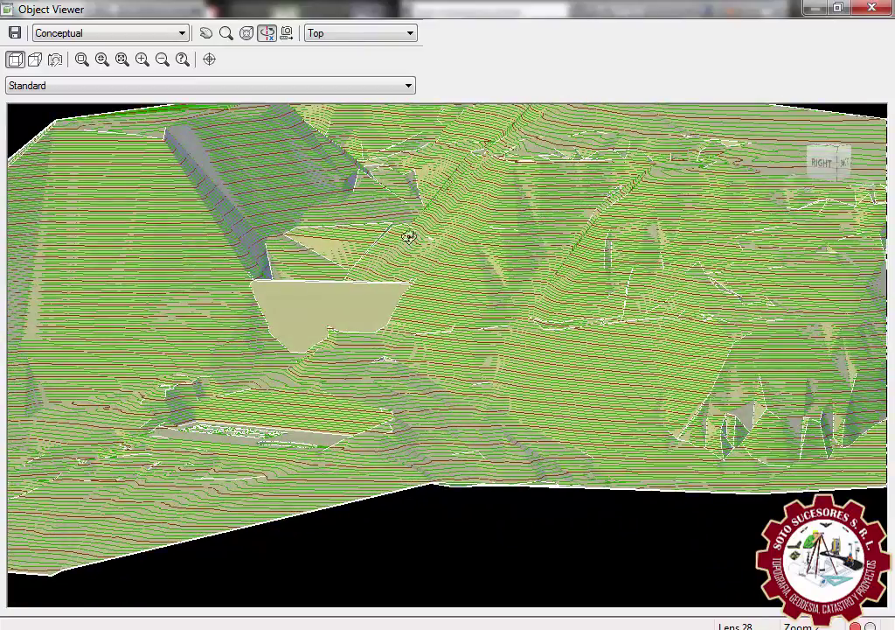
mouse_move(300, 278)
left_mouse_down()
mouse_move(337, 355)
mouse_move(372, 340)
mouse_move(333, 284)
mouse_move(256, 314)
mouse_move(314, 336)
mouse_move(371, 334)
mouse_move(280, 372)
left_mouse_up()
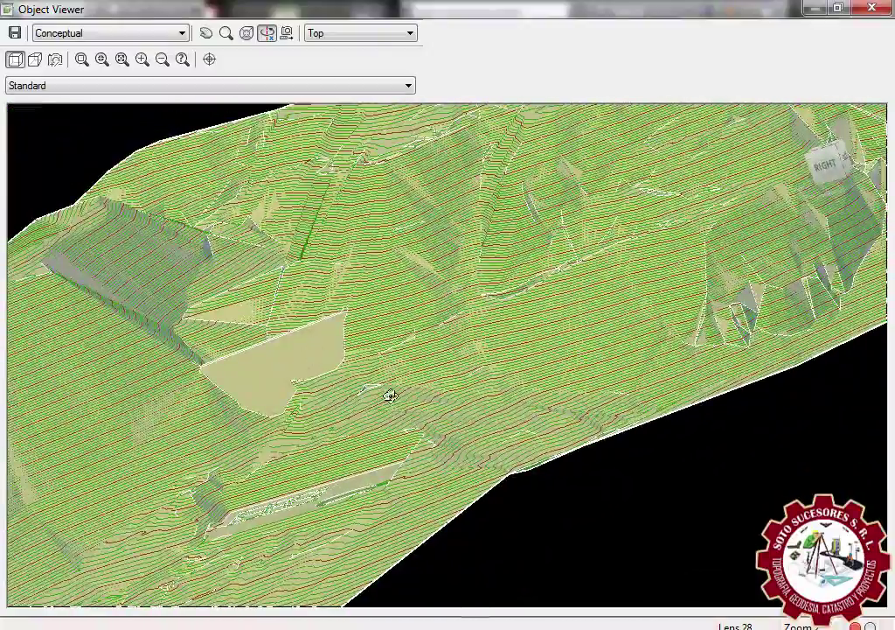
left_click_drag(390, 395, 466, 429)
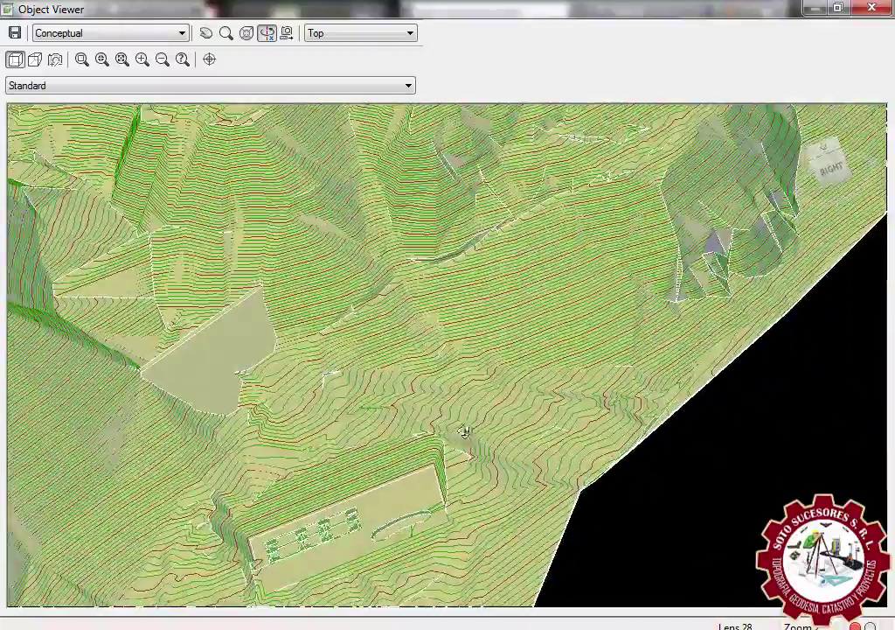
- Close the 3D Object Viewer and zoom around the PRESA dam grading in plan
left_click(872, 9)
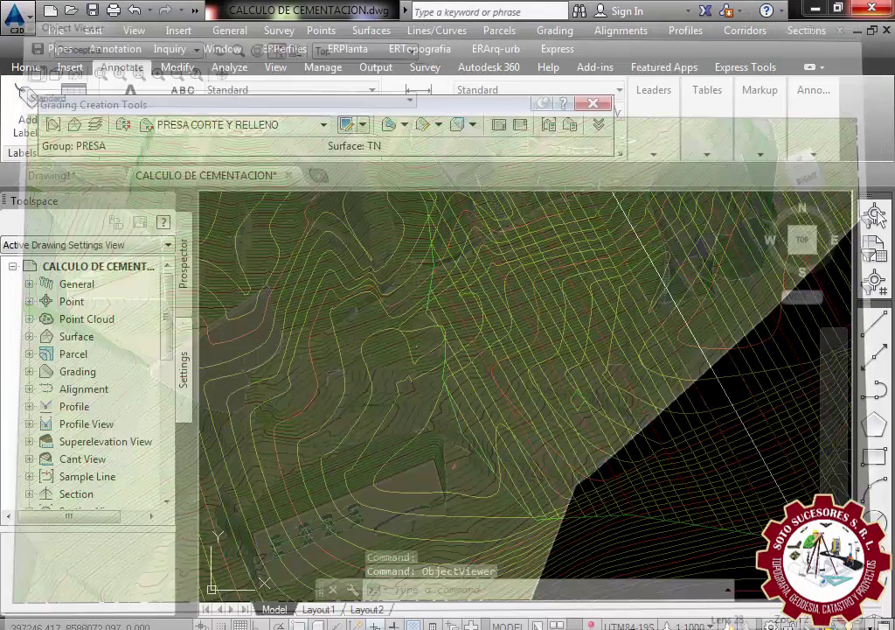
scroll(529, 407, "down", 2)
scroll(536, 413, "down", 2)
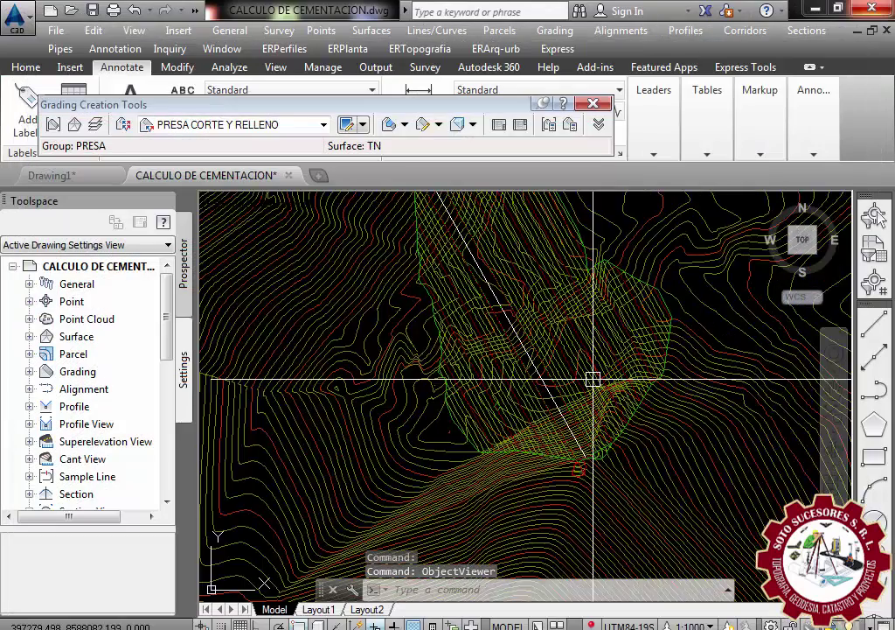
scroll(537, 411, "up", 1)
scroll(490, 489, "up", 2)
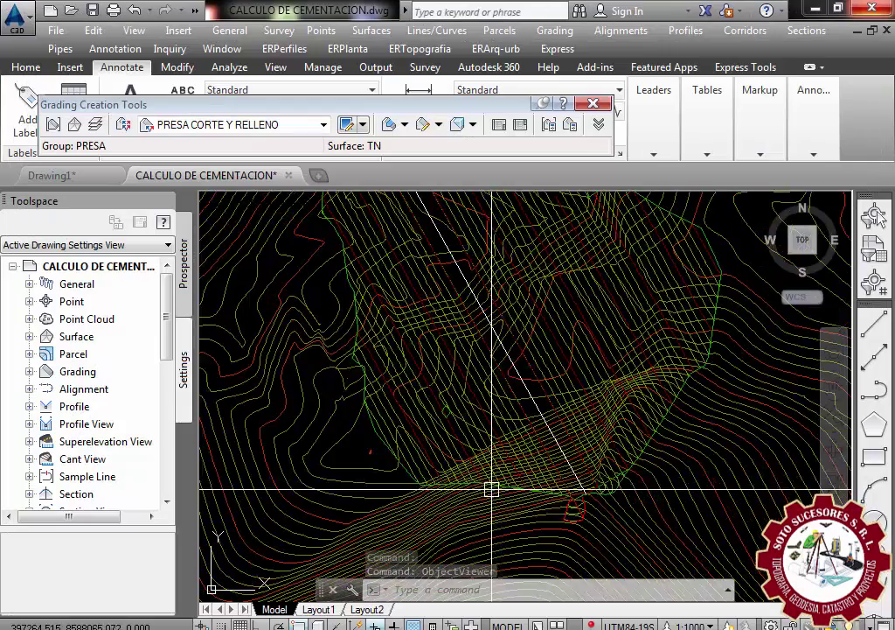
scroll(502, 474, "down", 2)
scroll(500, 477, "up", 1)
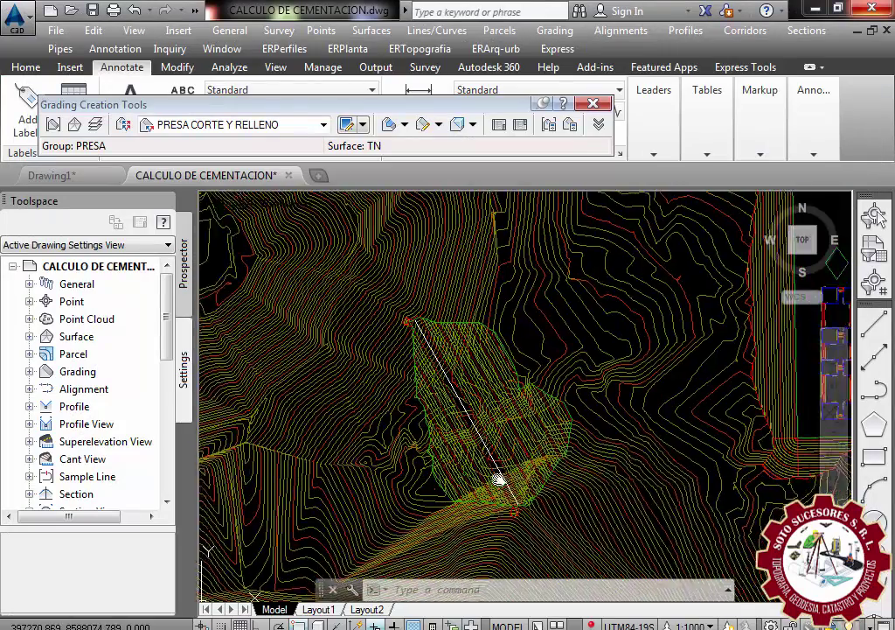
scroll(463, 488, "up", 2)
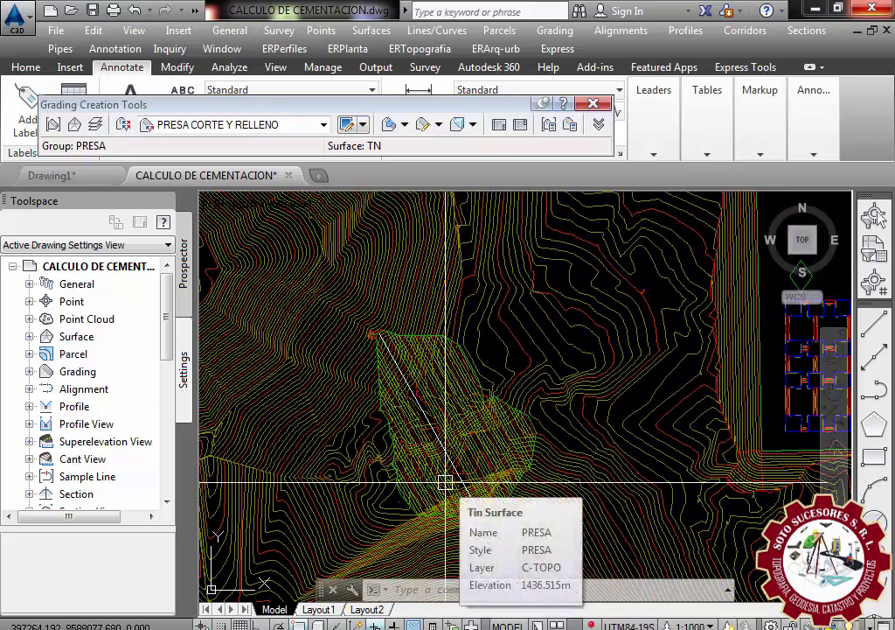
scroll(600, 393, "down", 3)
scroll(475, 452, "up", 2)
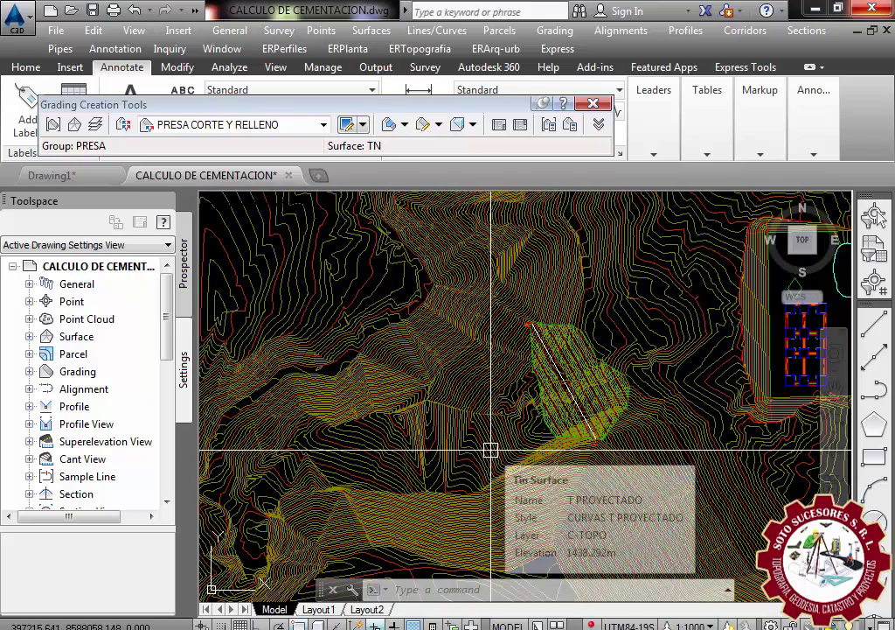
- Expand the Surface settings and list the drawing's surfaces in the Prospector tree
left_click(29, 336)
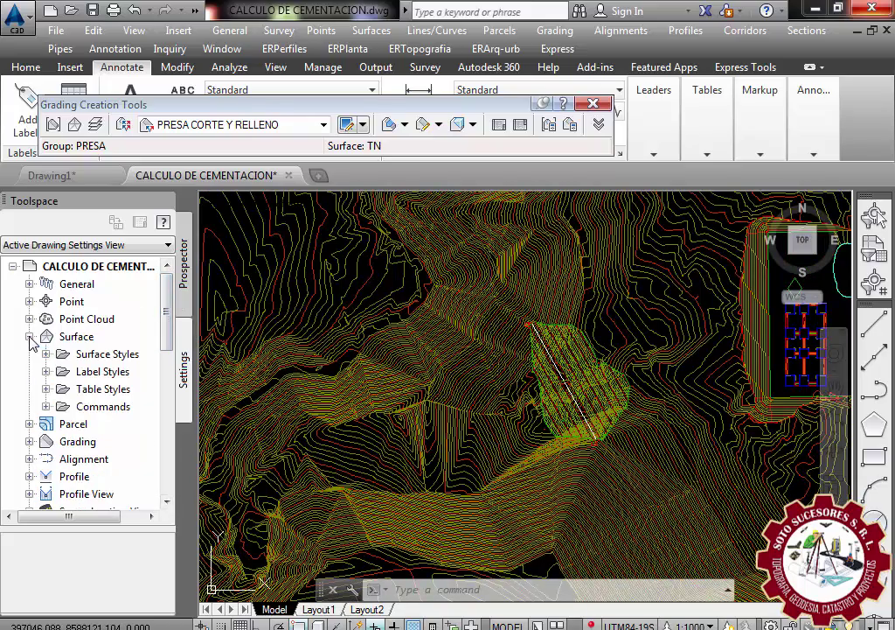
left_click(184, 280)
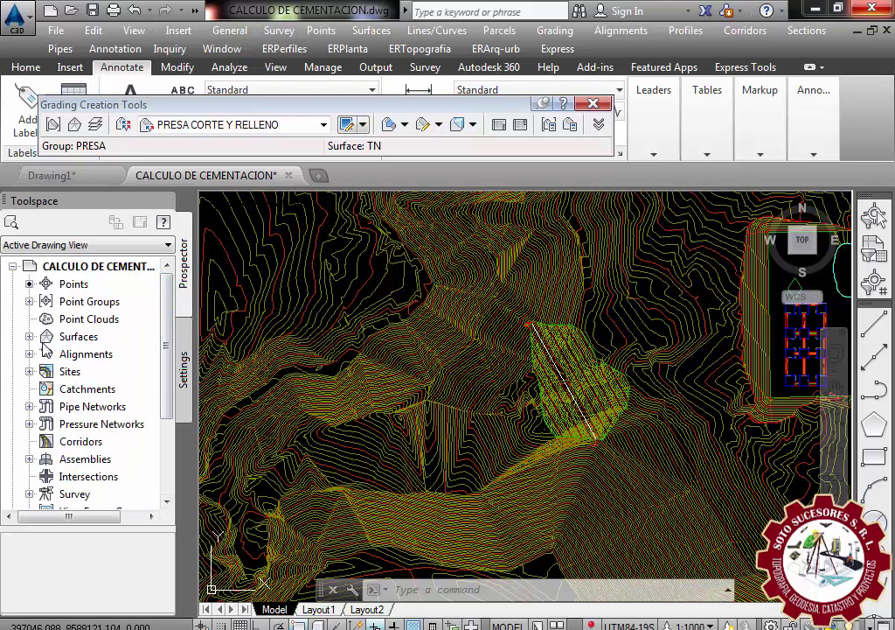
left_click(77, 337)
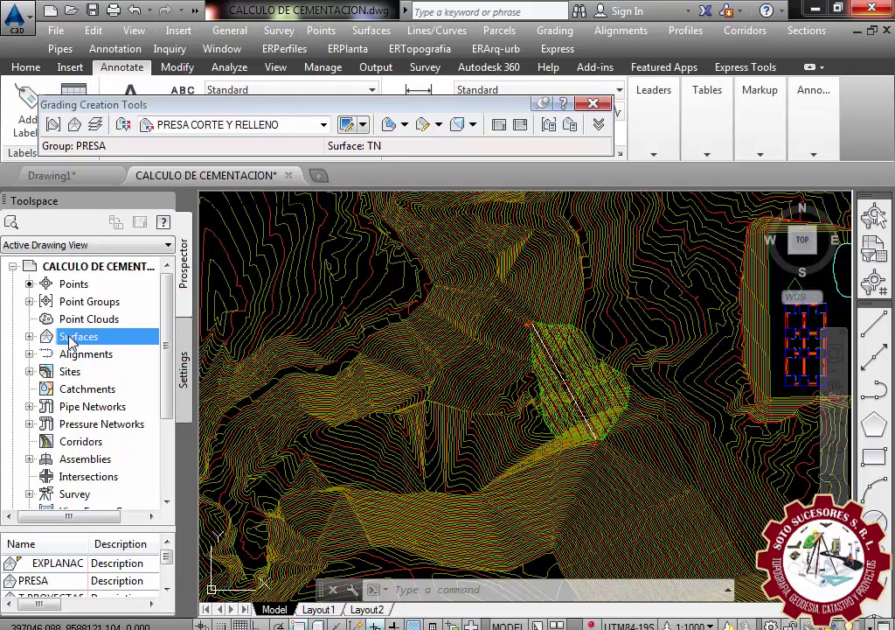
- Start a new TIN surface named ESPEJO DE AGUA on layer C-TOPO
right_click(96, 339)
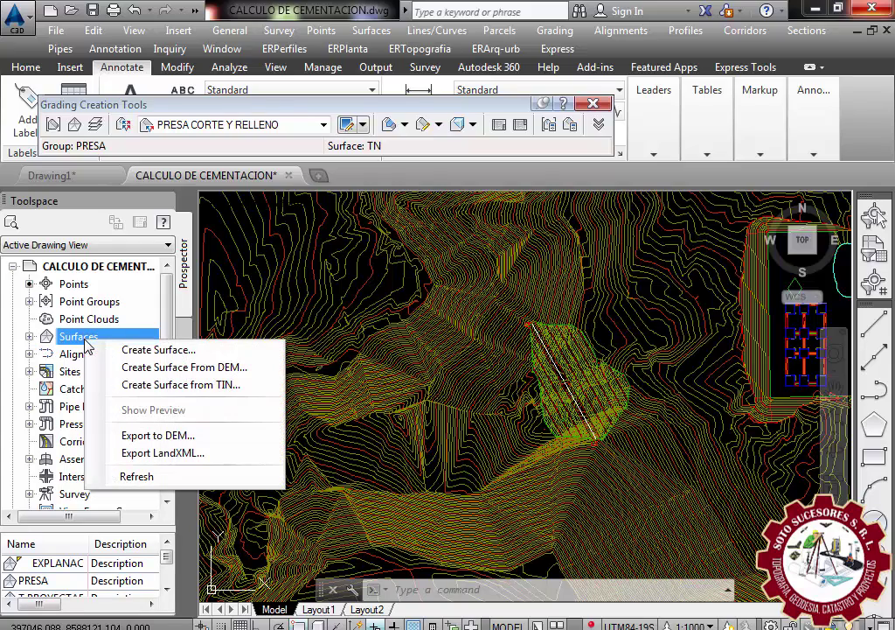
left_click(150, 350)
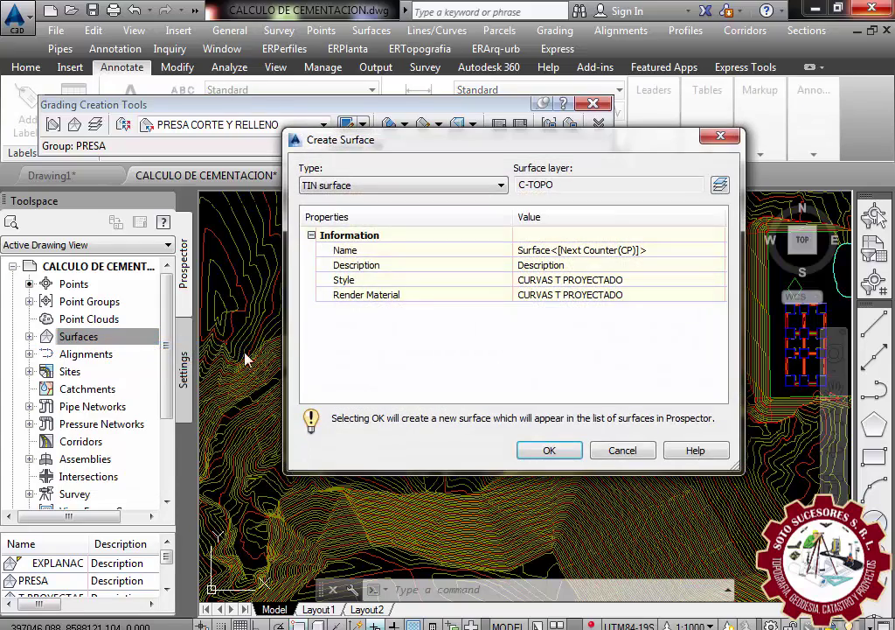
left_click_drag(626, 142, 573, 118)
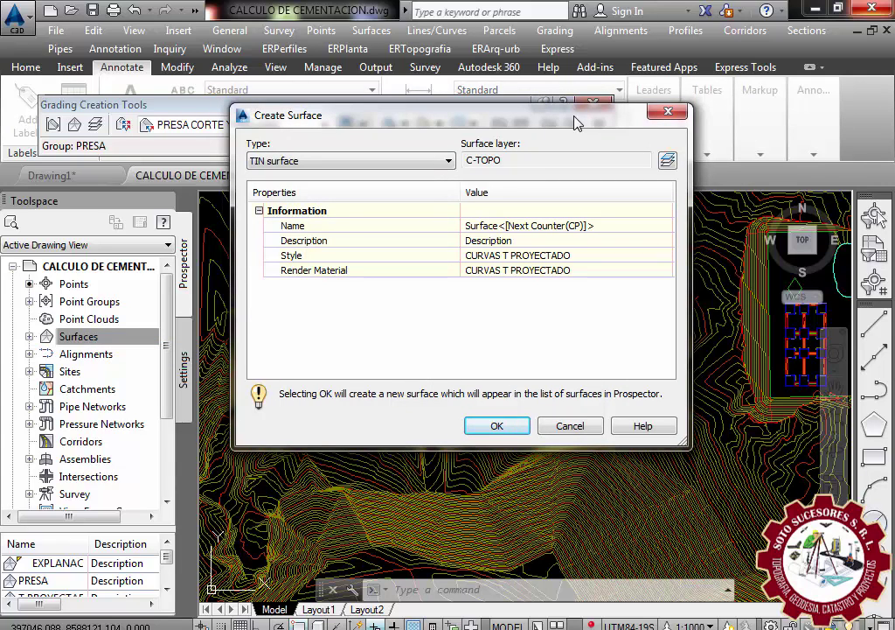
left_click(613, 229)
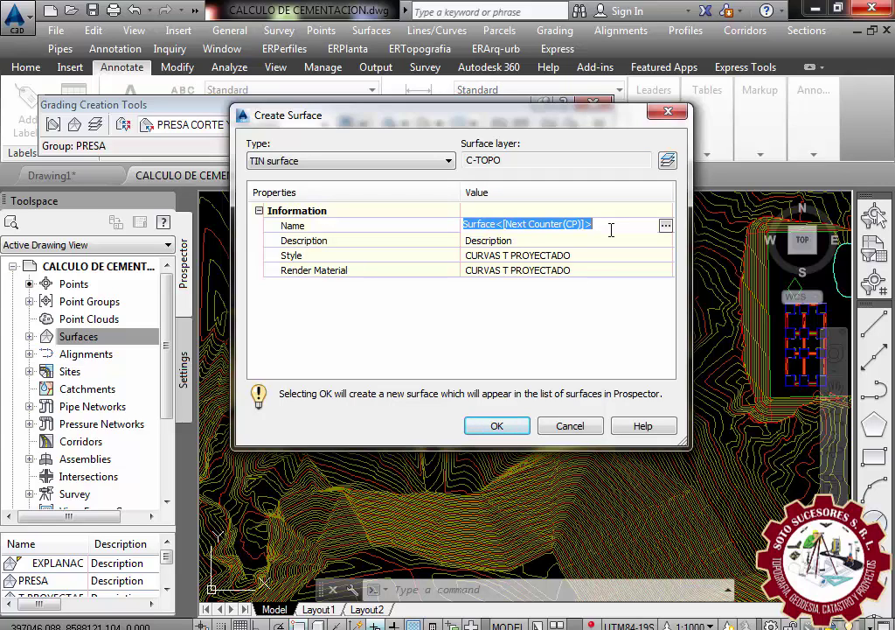
type("ESPEJO DE AGUA")
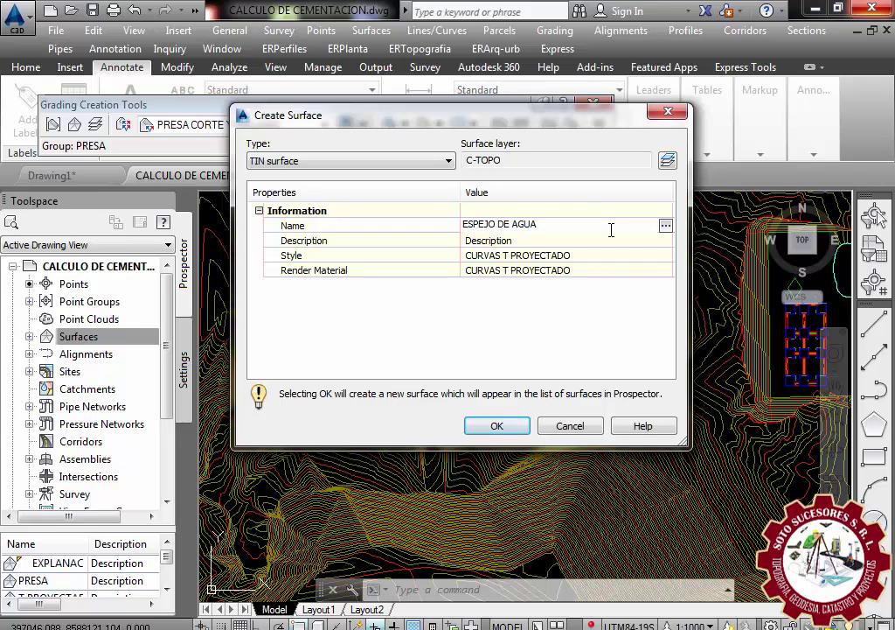
key("Return")
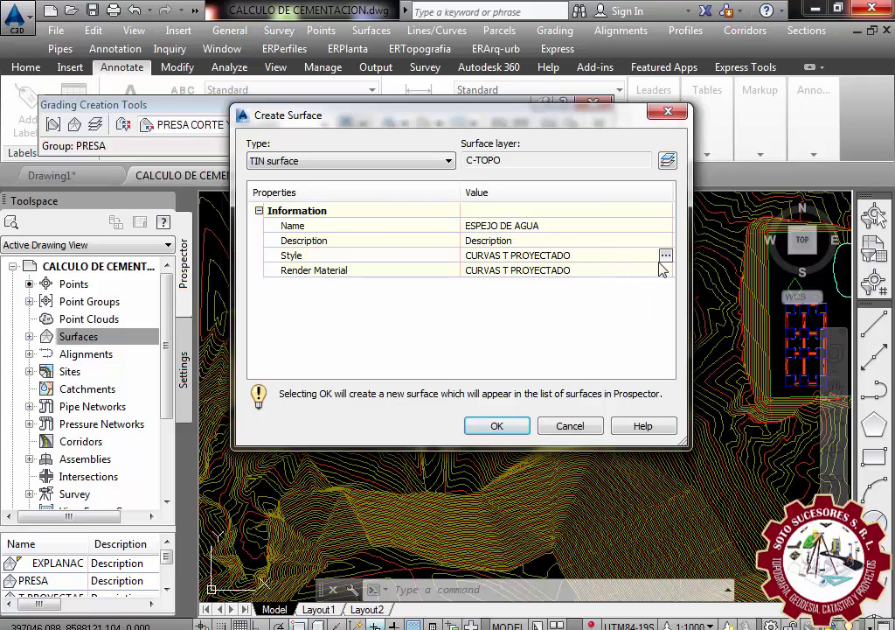
- Copy the Border Only surface style and rename the copy SOLO BORDE
left_click(665, 256)
left_click(516, 234)
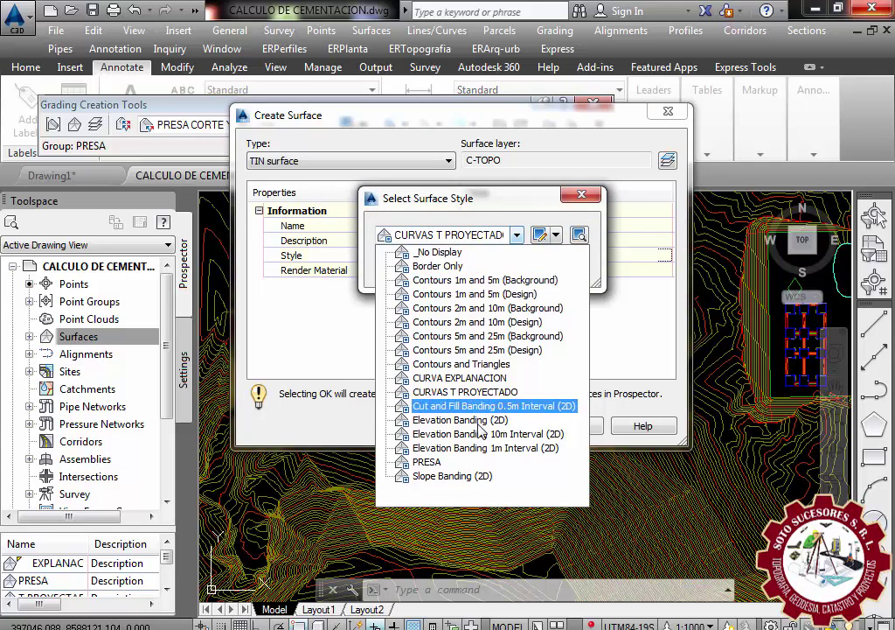
left_click(455, 272)
left_click(555, 234)
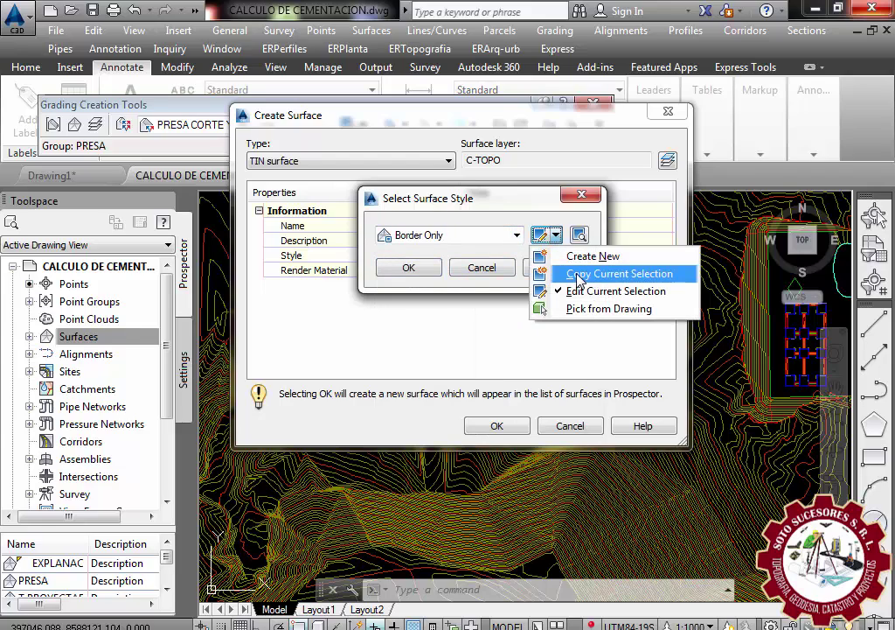
left_click(577, 274)
left_click(279, 98)
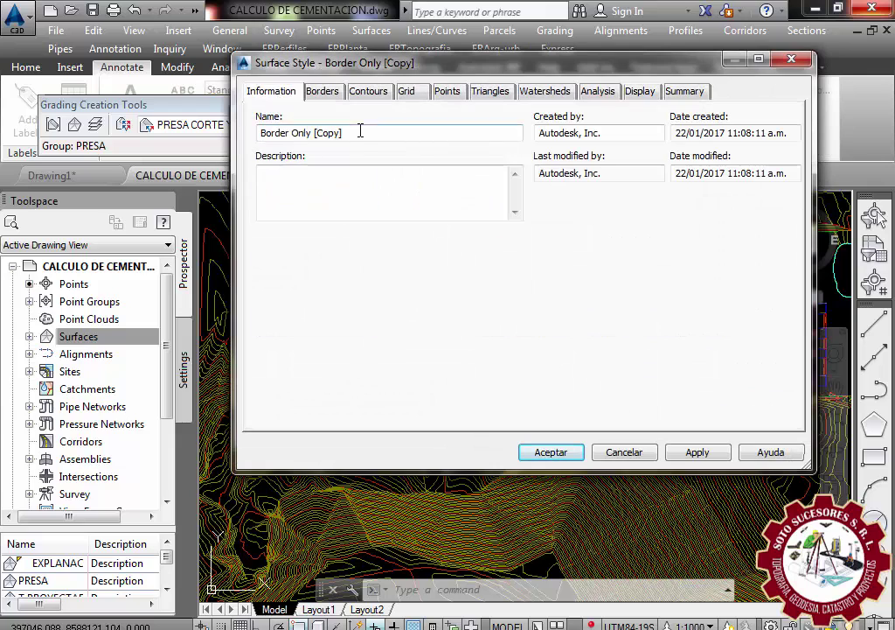
type("SOLO BORDE")
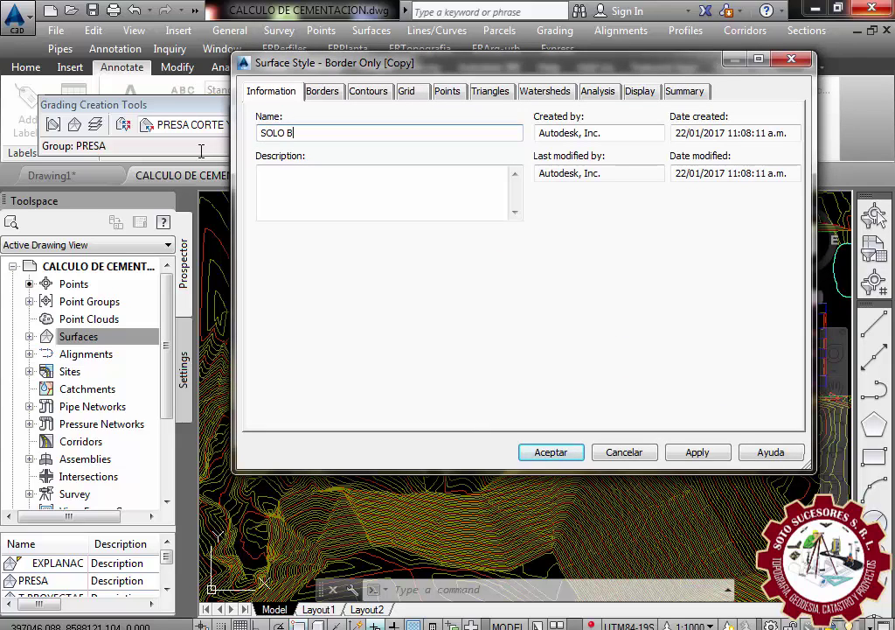
- Turn on Smooth Contours in SOLO BORDE with smoothing near maximum
left_click(322, 91)
left_click(367, 91)
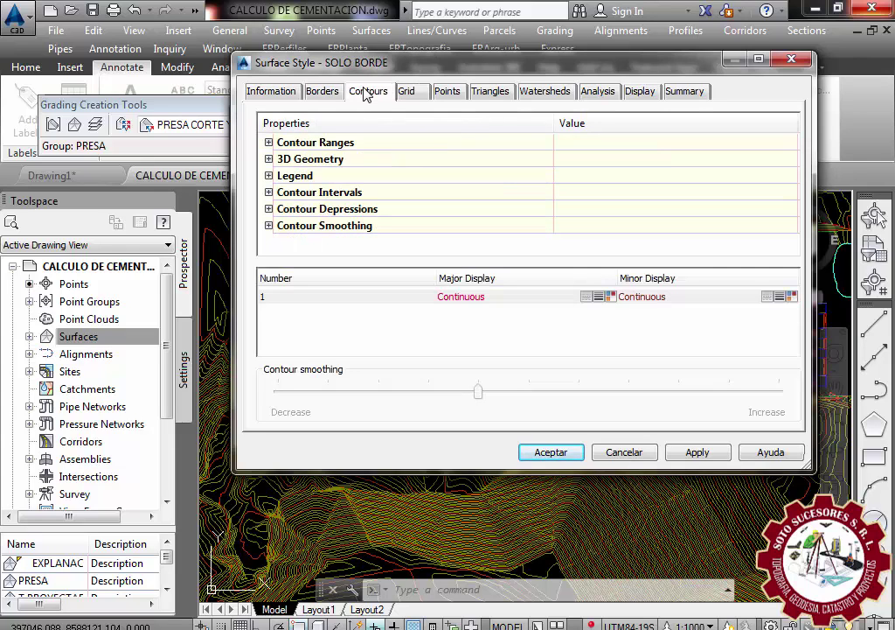
left_click(269, 226)
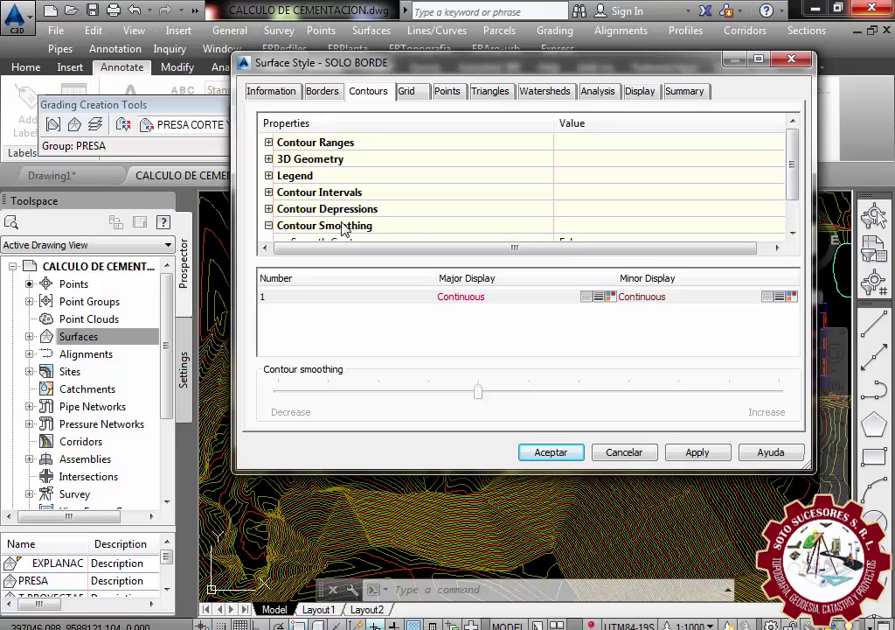
left_click(793, 203)
left_click(734, 218)
left_click(734, 217)
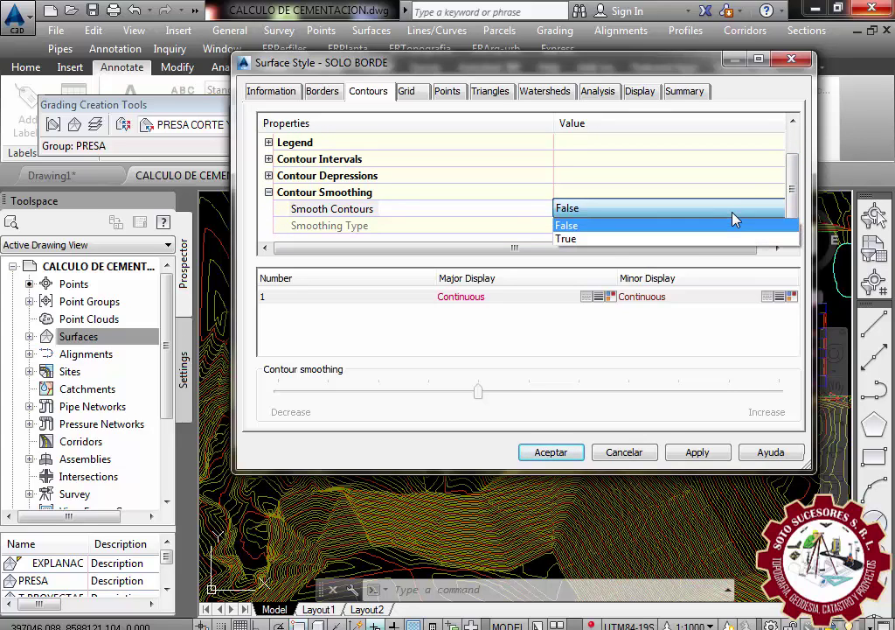
left_click(602, 242)
mouse_move(480, 393)
left_mouse_down()
mouse_move(378, 393)
mouse_move(730, 392)
left_mouse_up()
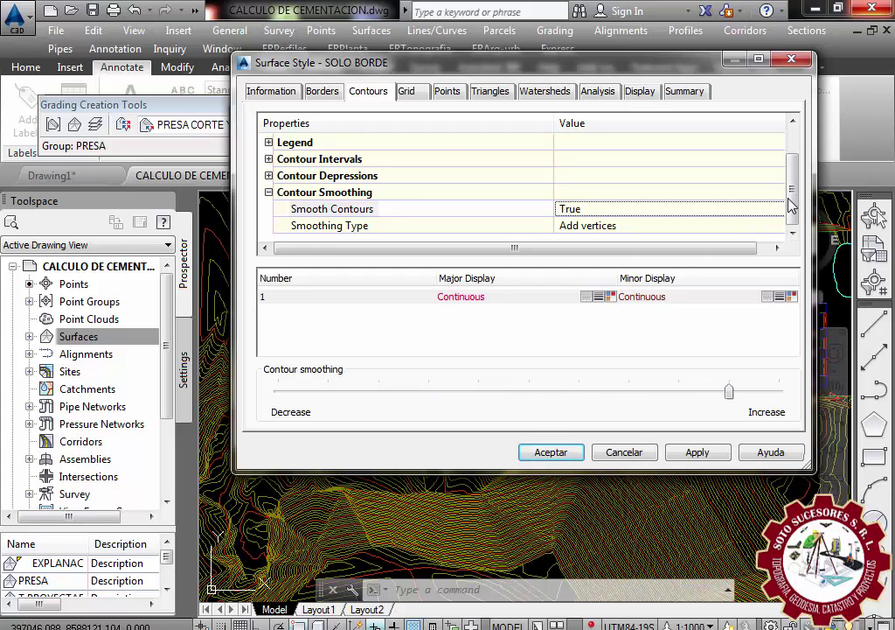
left_click_drag(790, 200, 791, 168)
- Set the SOLO BORDE border colour to 170 blue and save the style
left_click(638, 91)
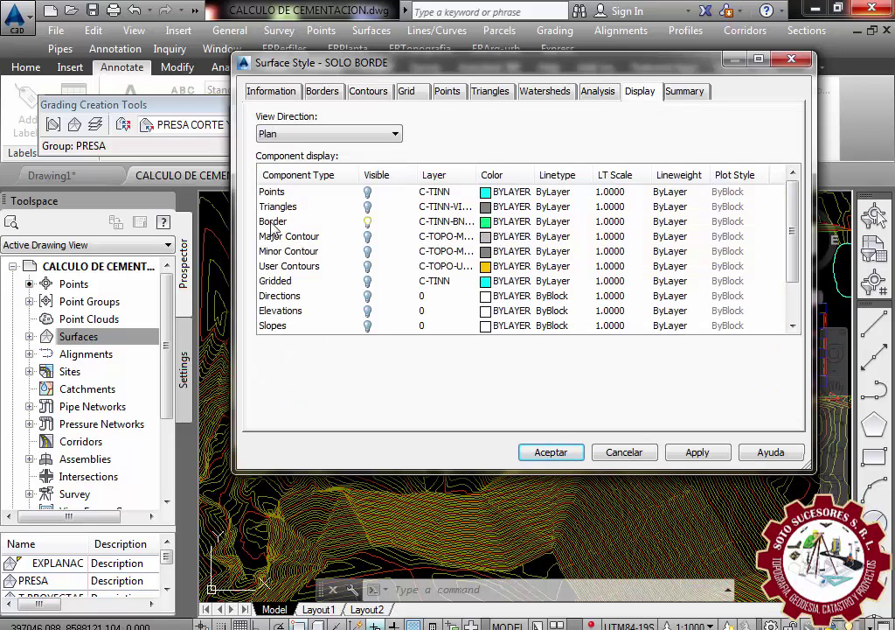
left_click(486, 222)
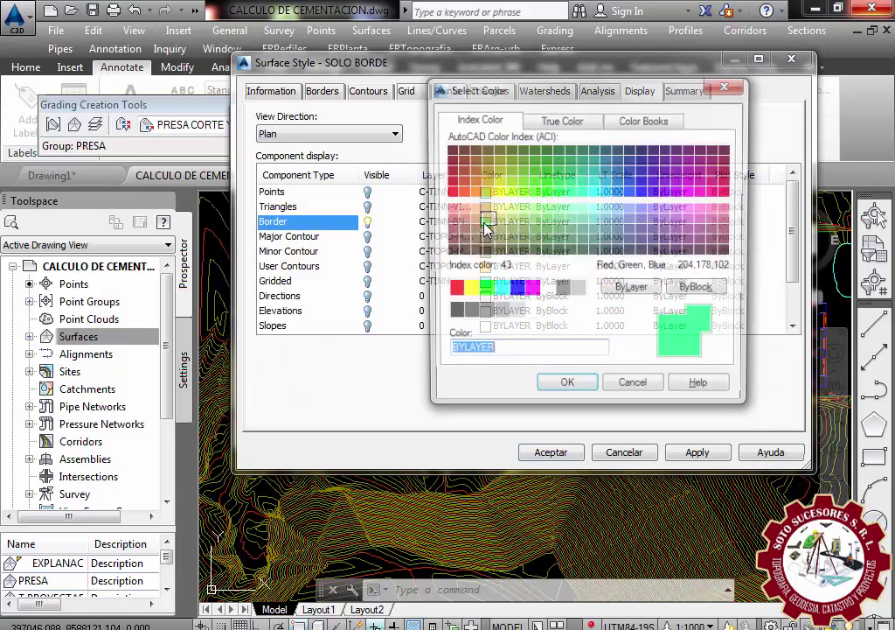
left_click(643, 192)
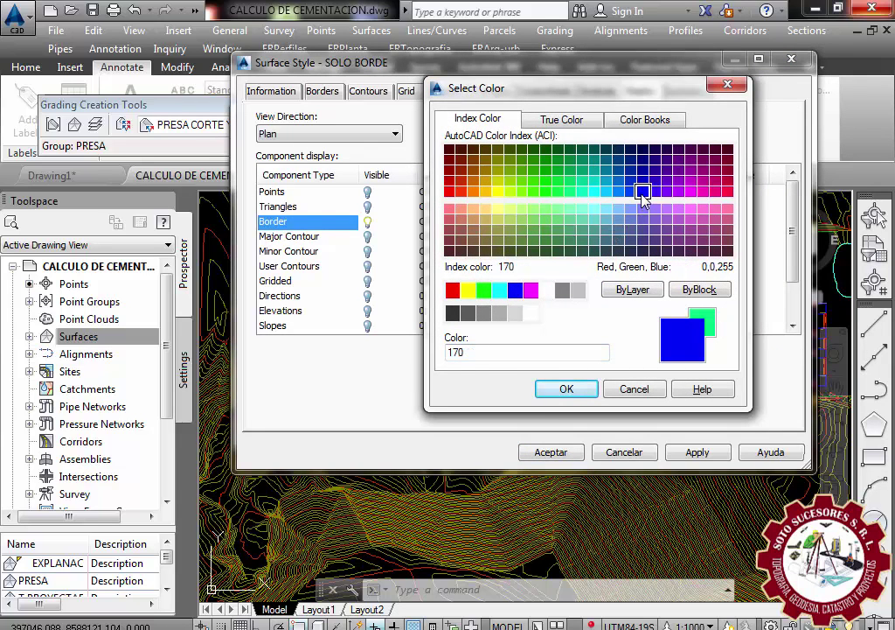
left_click(566, 389)
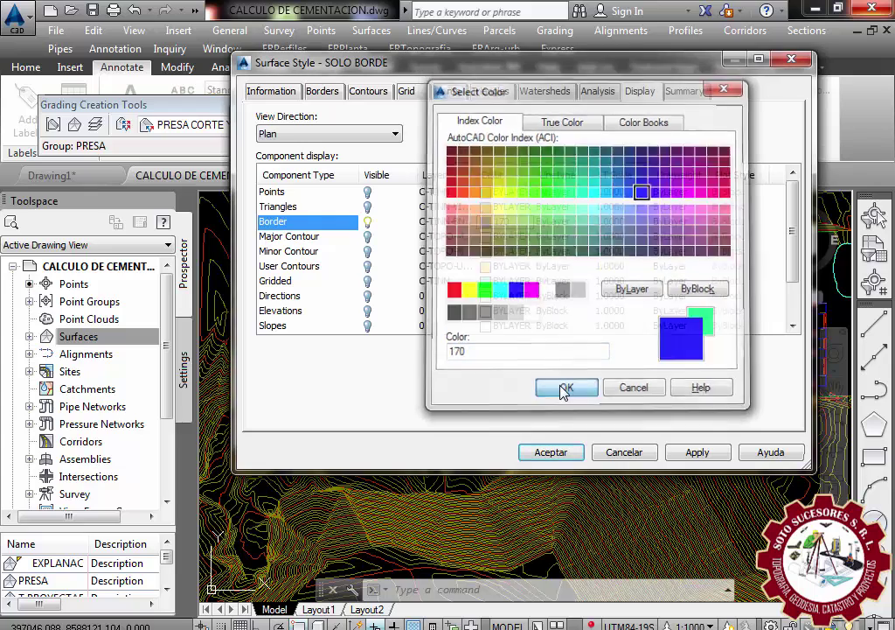
left_click(696, 452)
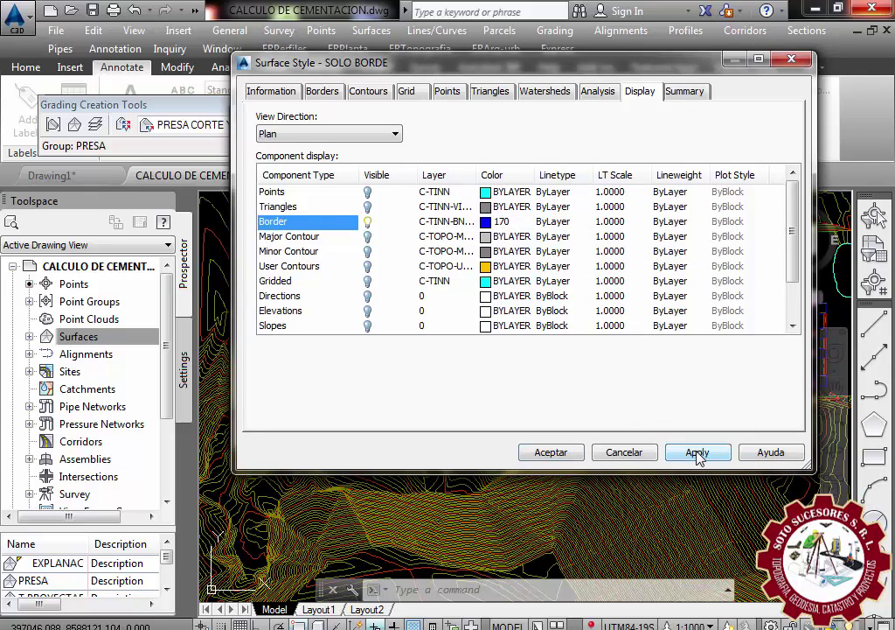
left_click(549, 452)
- Create ESPEJO DE AGUA with SOLO BORDE, then start naming a second TIN surface
left_click(408, 269)
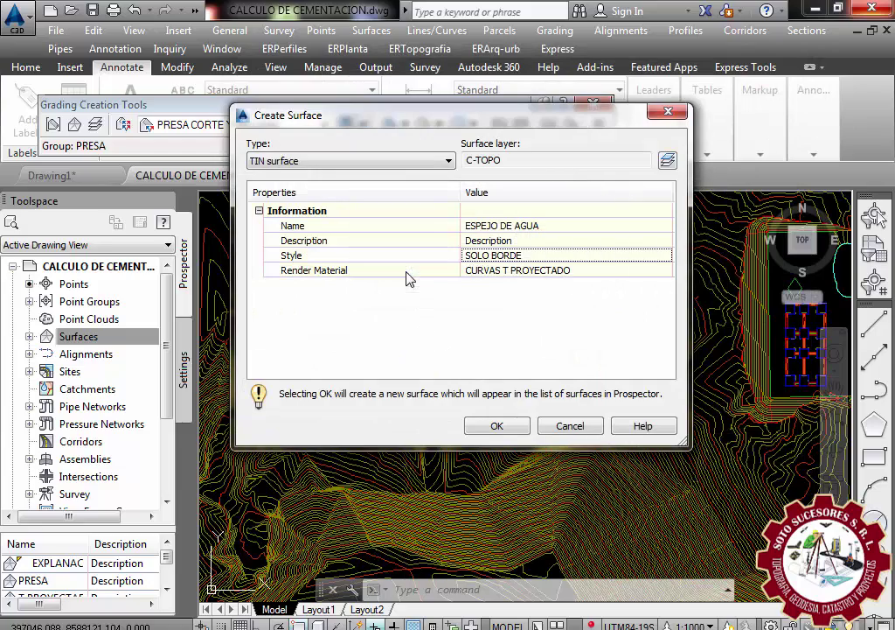
left_click(494, 428)
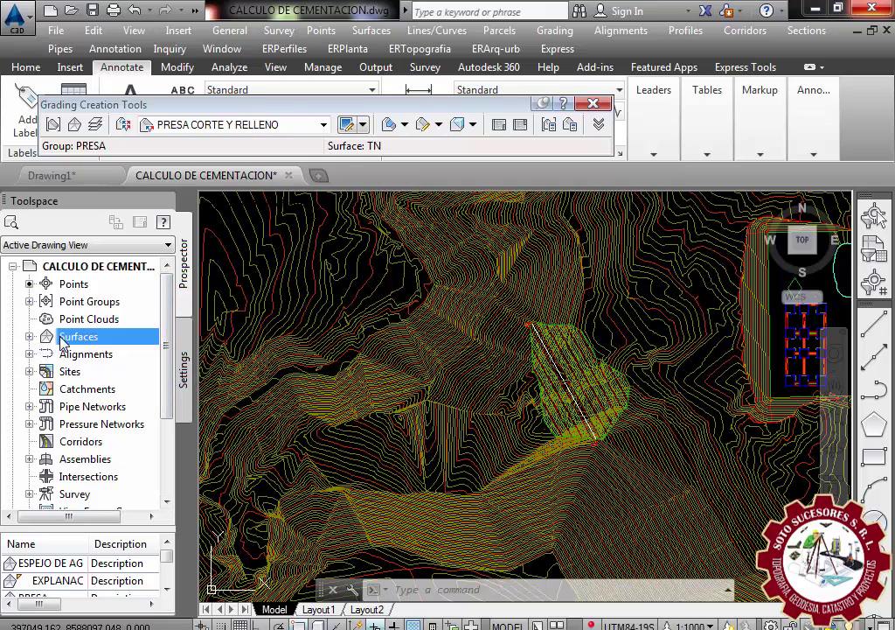
right_click(110, 341)
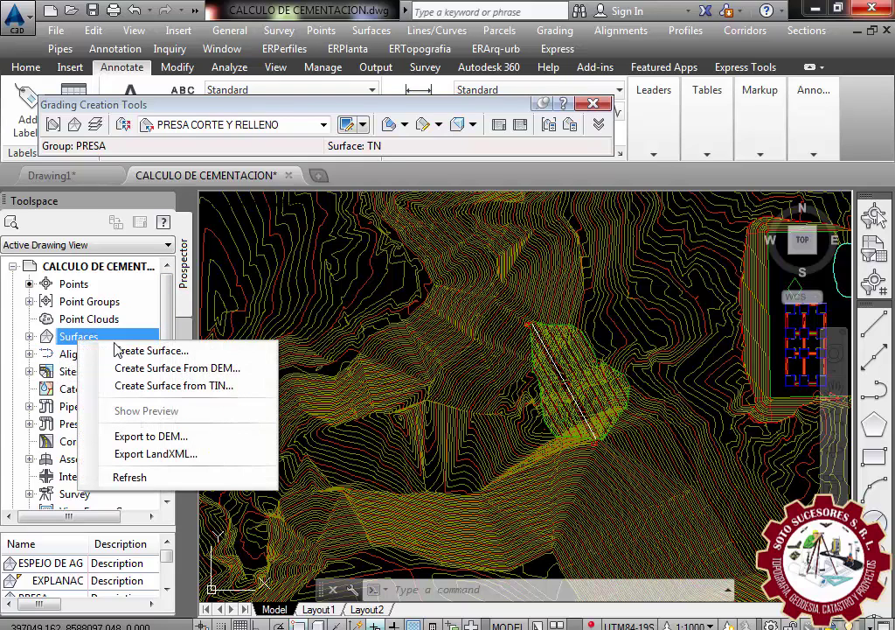
left_click(142, 351)
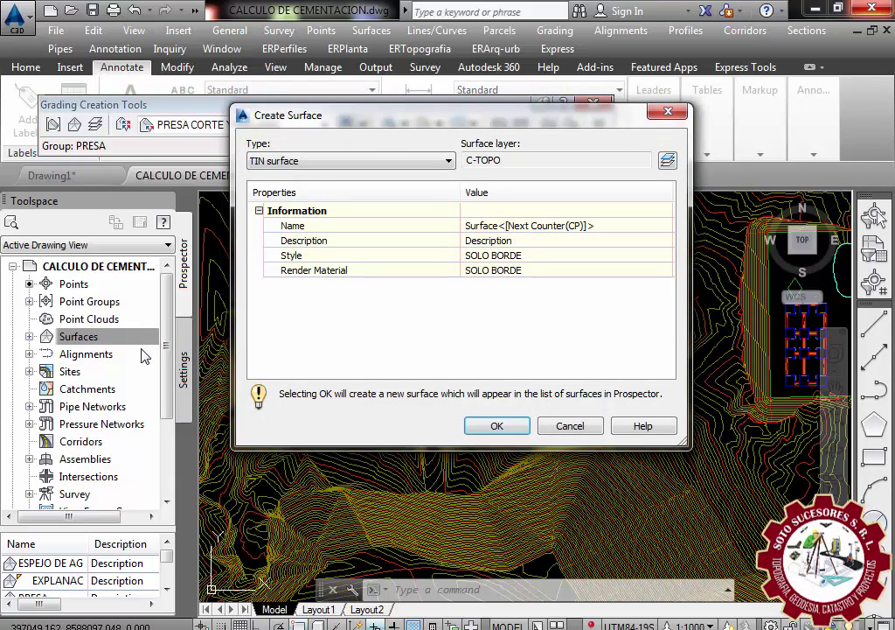
left_click(615, 225)
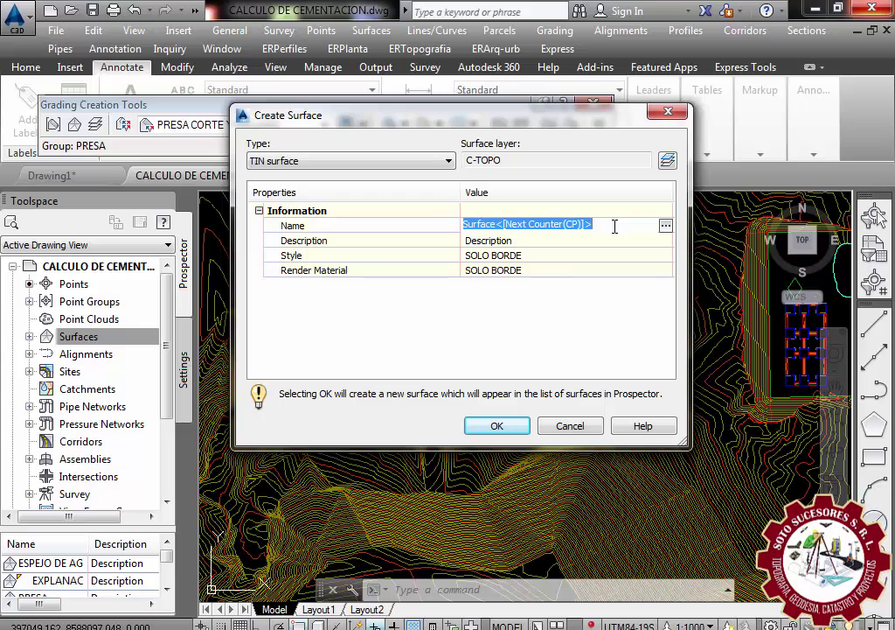
type("SUPERFICIE FINAL PROYECTO")
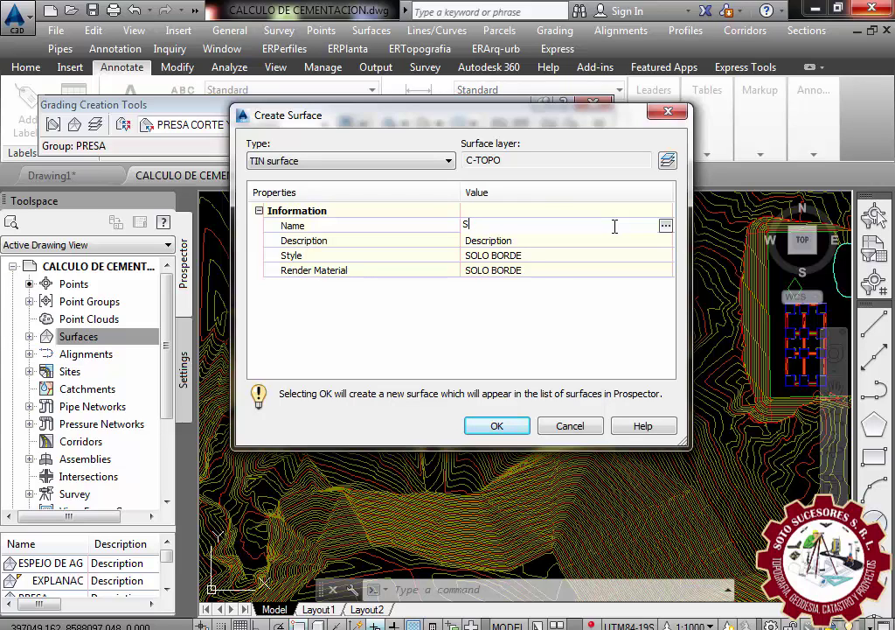
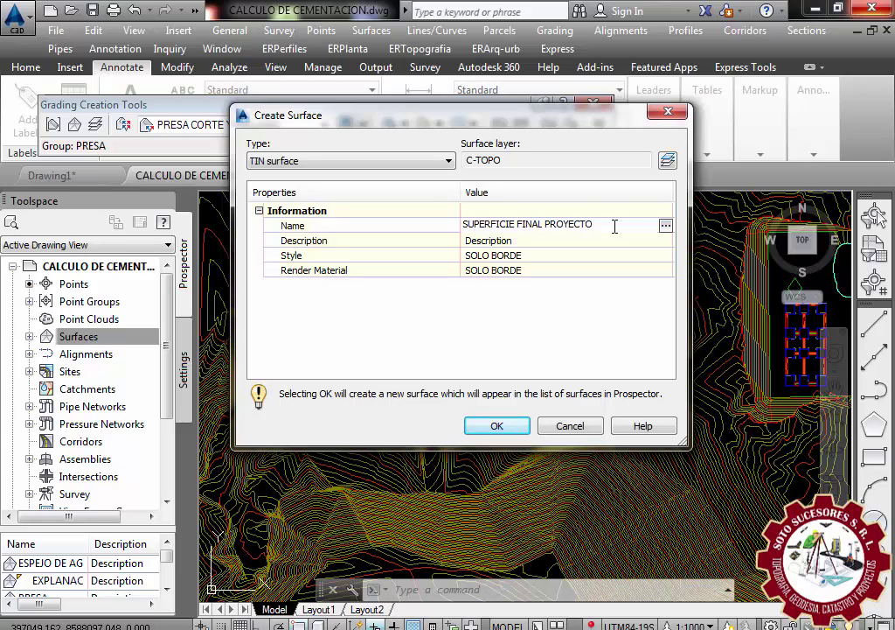
- Name the new surface SUPERFICIE FINAL PROYECTO and make an editable copy of the CURVAS T PROYECTADO style
key("Return")
left_click(666, 256)
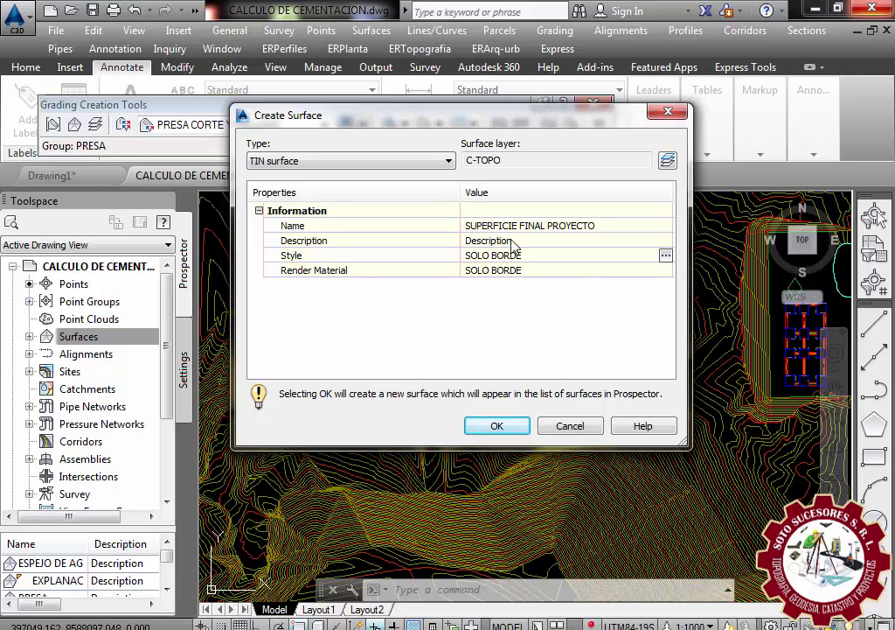
left_click(666, 257)
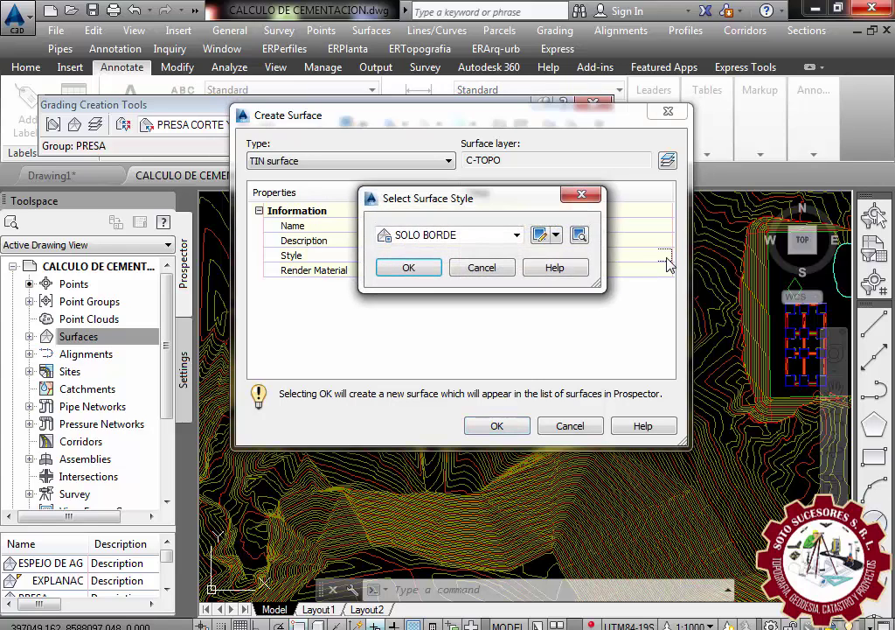
left_click(516, 235)
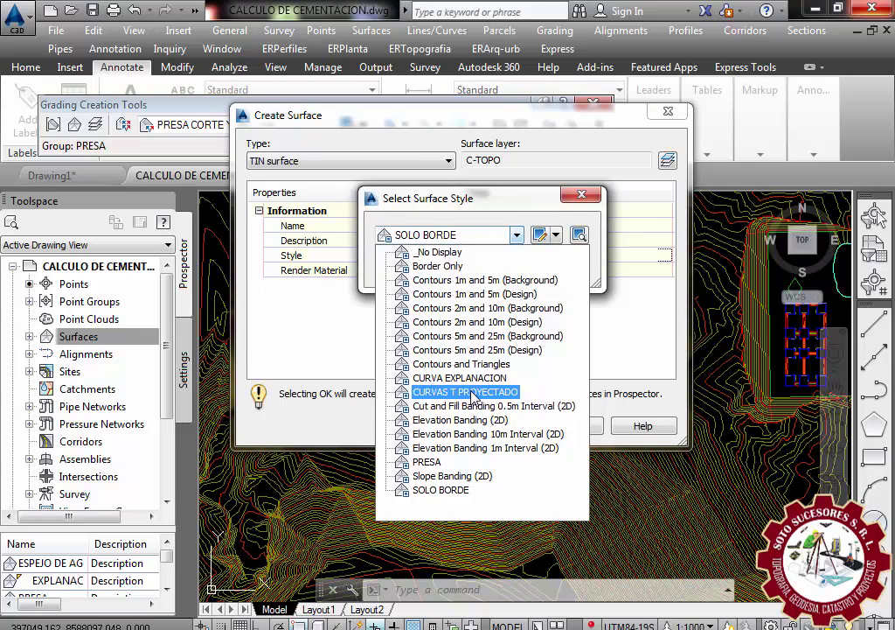
left_click(470, 393)
left_click(555, 234)
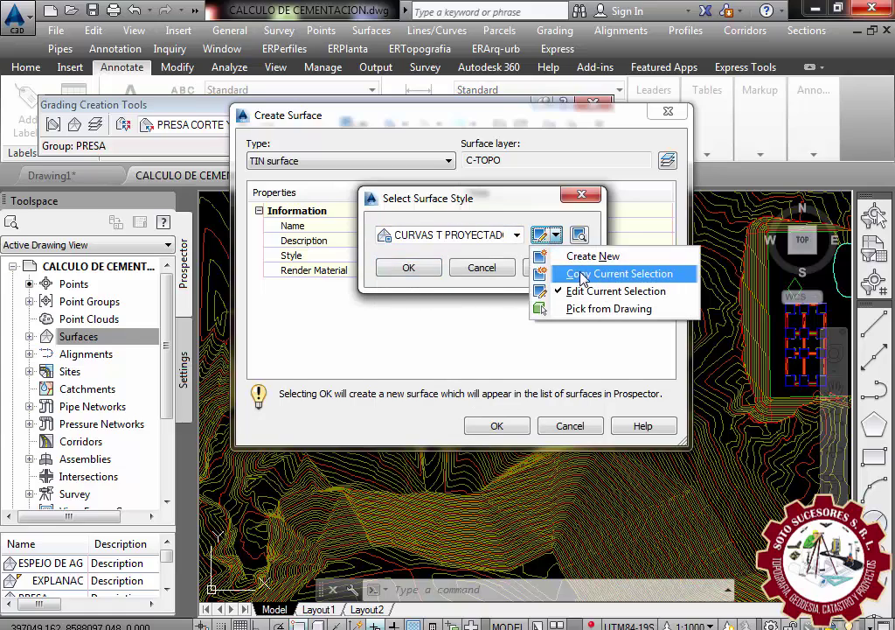
left_click(583, 275)
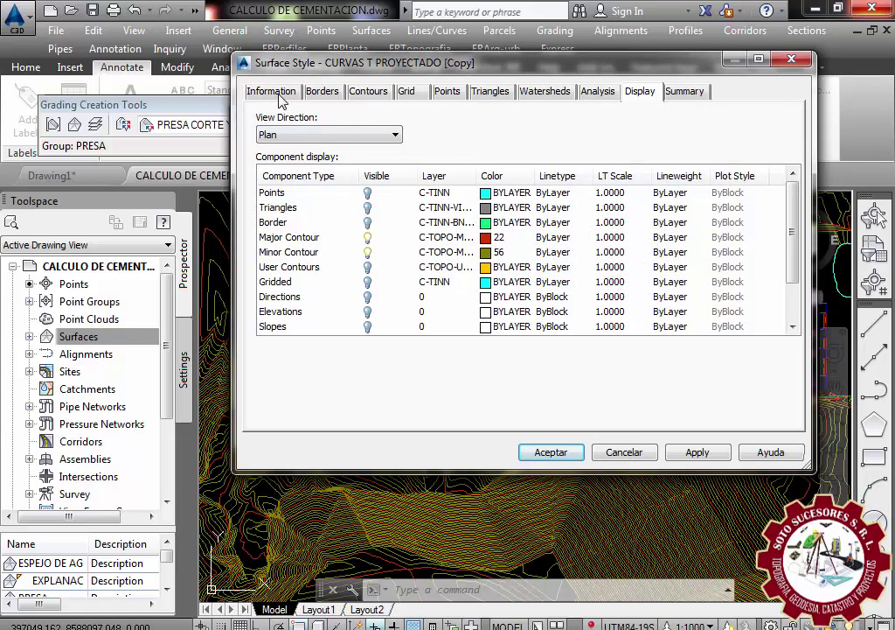
- Rename the copied surface style to CURVAS FINAL PROYECTO
left_click(273, 91)
left_click_drag(410, 134, 261, 133)
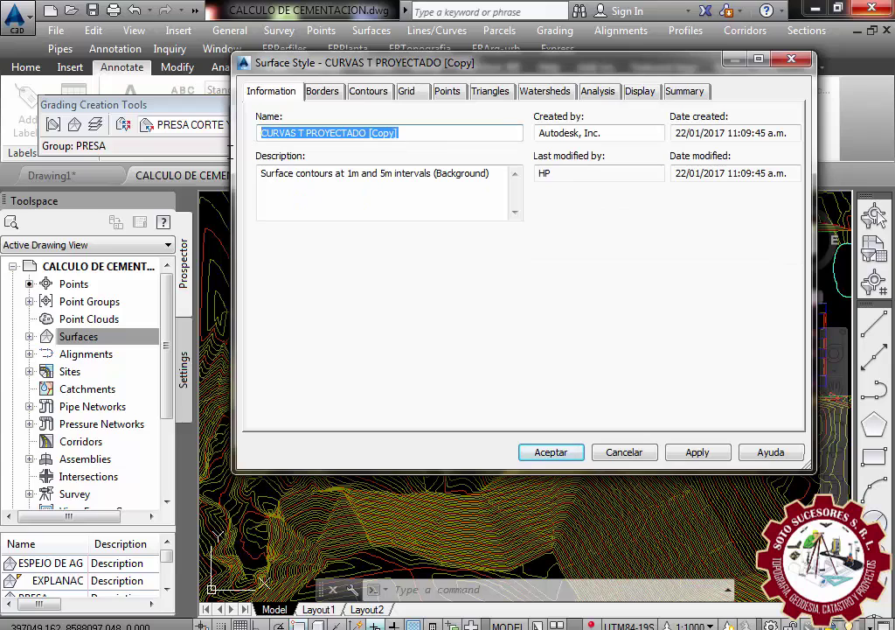
type("CURVAS F")
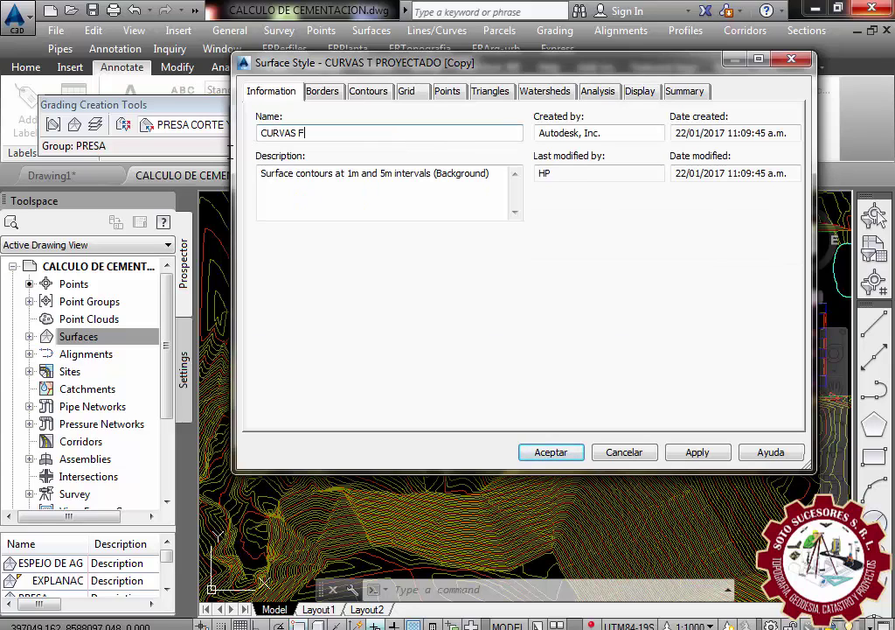
type("INAL PROYECTO")
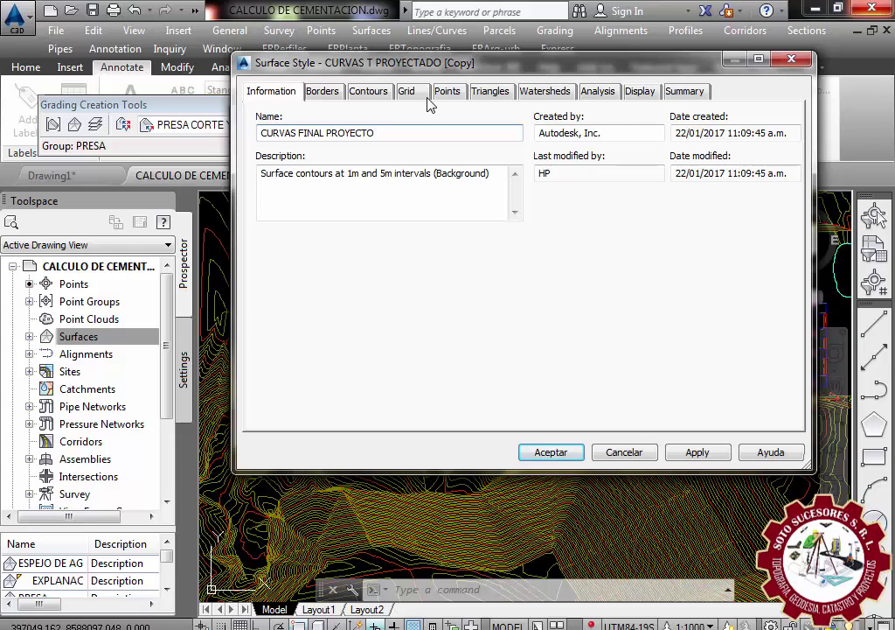
- In the style's display settings, set minor contours to colour 42 and major contours to colour 12
left_click(644, 96)
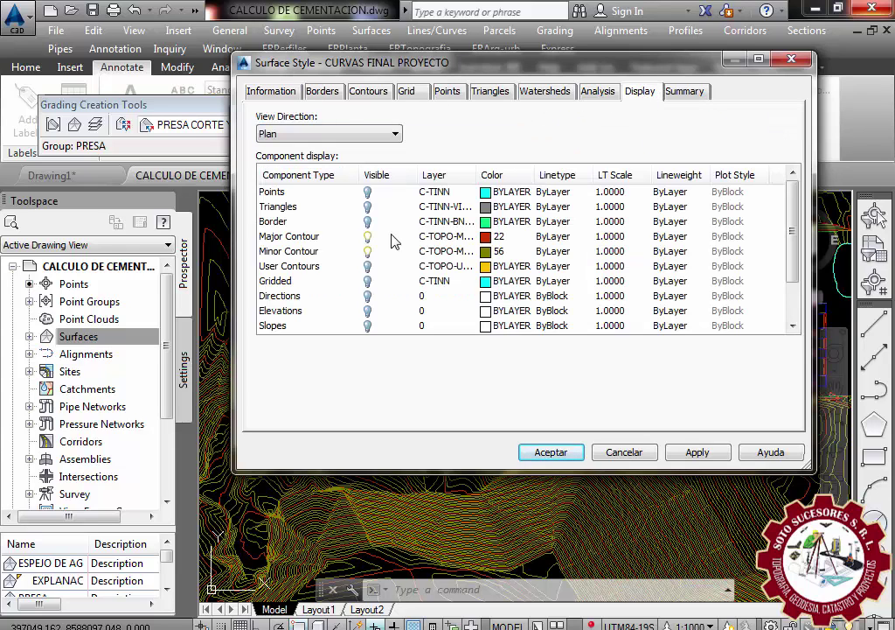
left_click(490, 254)
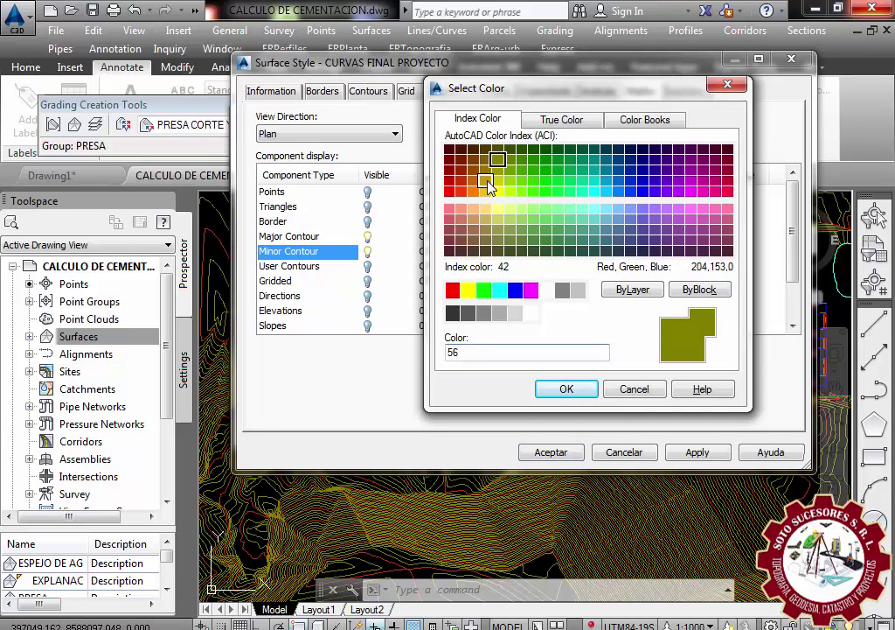
left_click(487, 181)
left_click(563, 389)
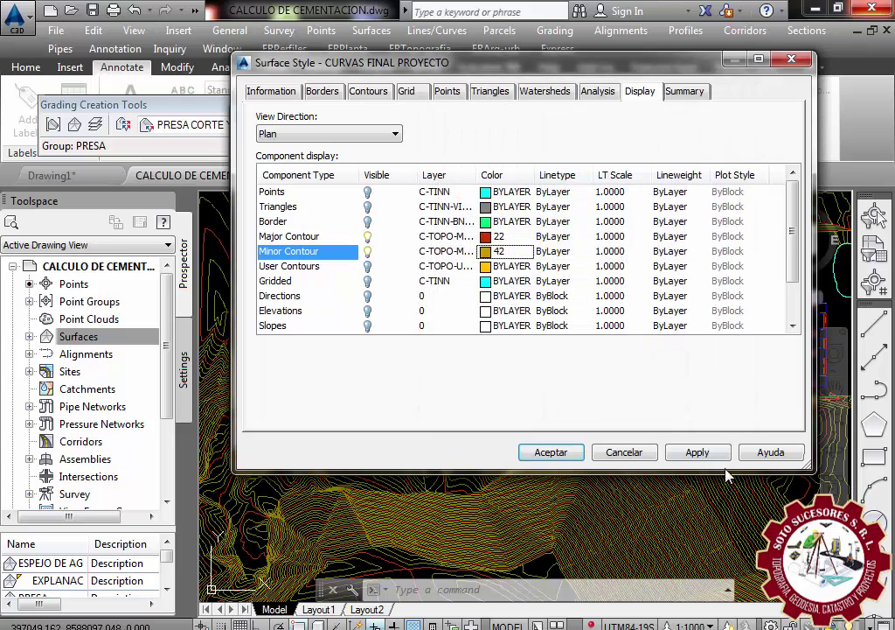
left_click(487, 236)
left_click(449, 190)
left_click(449, 181)
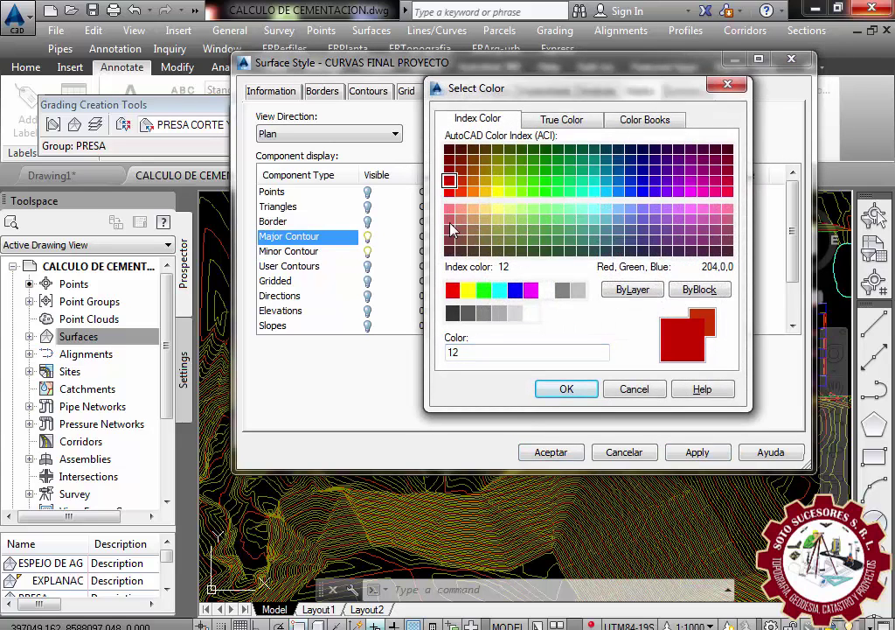
left_click(567, 389)
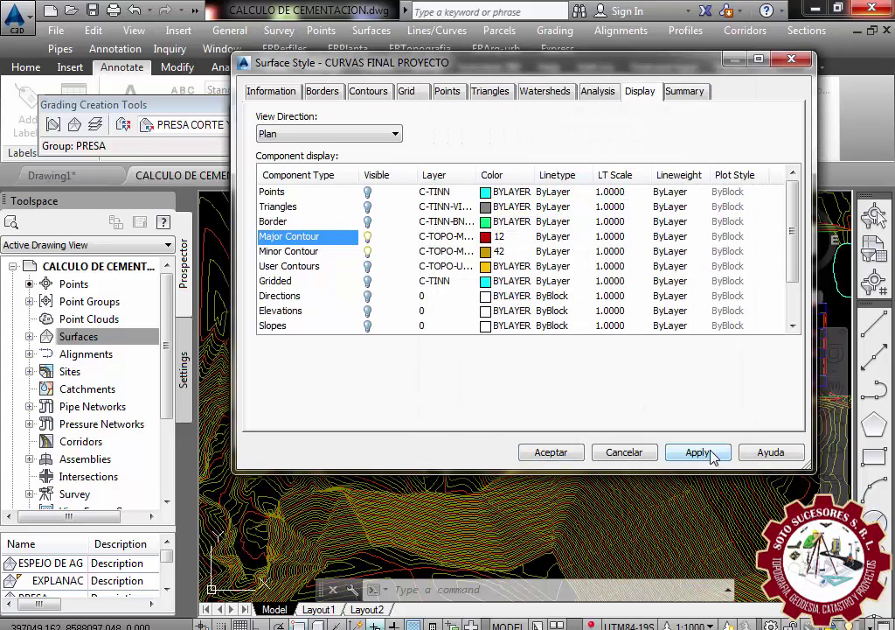
- Save the style and create SUPERFICIE FINAL PROYECTO with CURVAS FINAL PROYECTO assigned
left_click(569, 453)
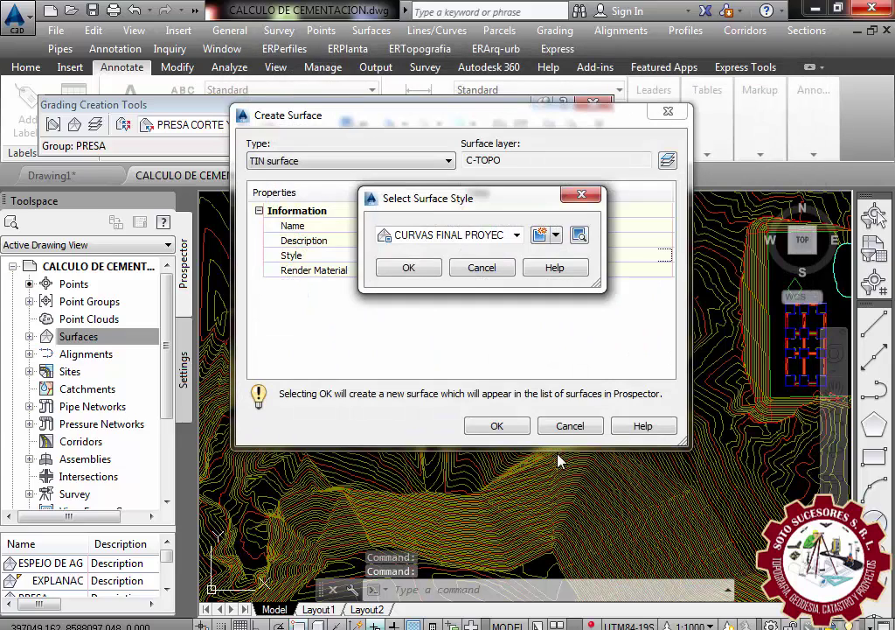
left_click(409, 268)
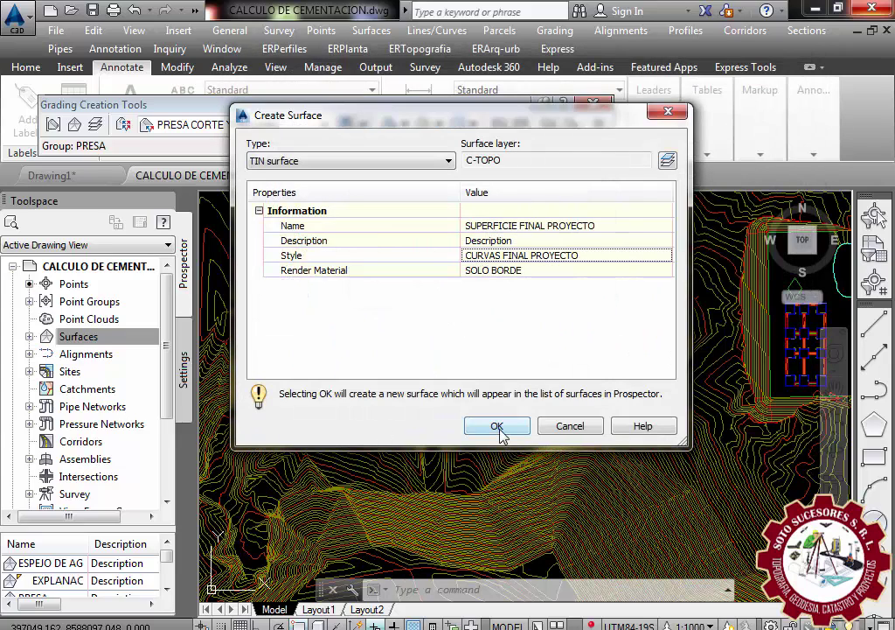
left_click(498, 428)
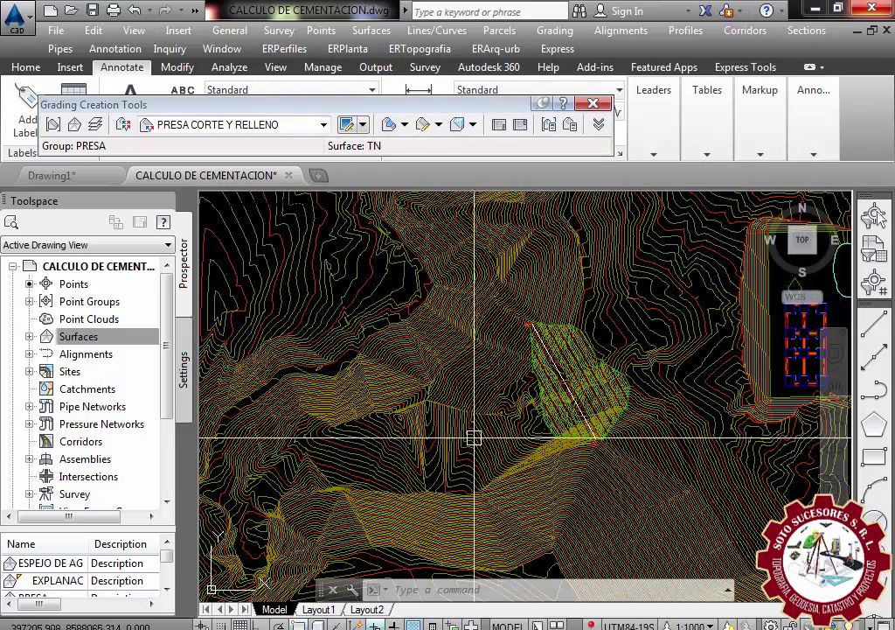
- Expand the Surfaces list in Prospector and widen the Toolspace so full surface names show
scroll(586, 464, "up", 2)
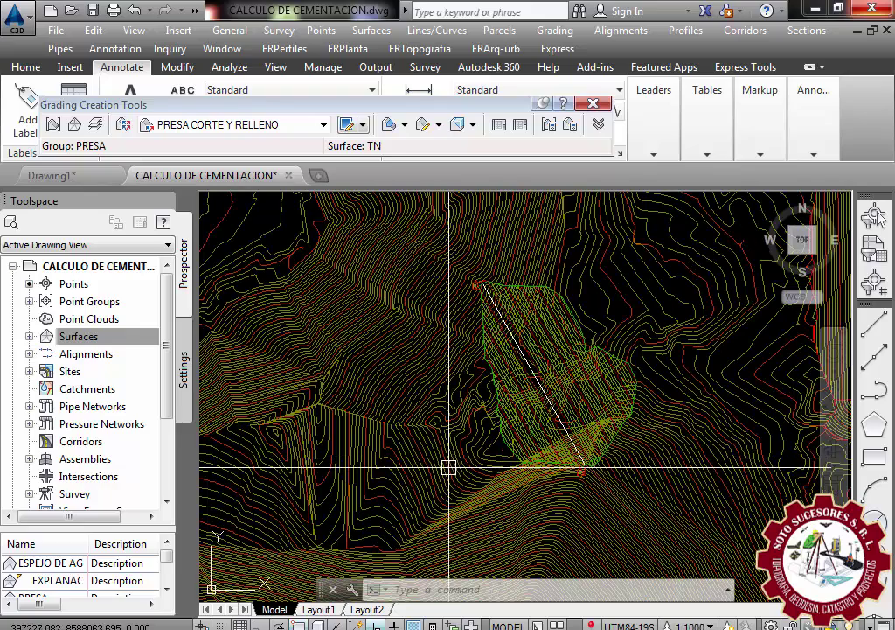
left_click(153, 333)
scroll(167, 355, "down", 2)
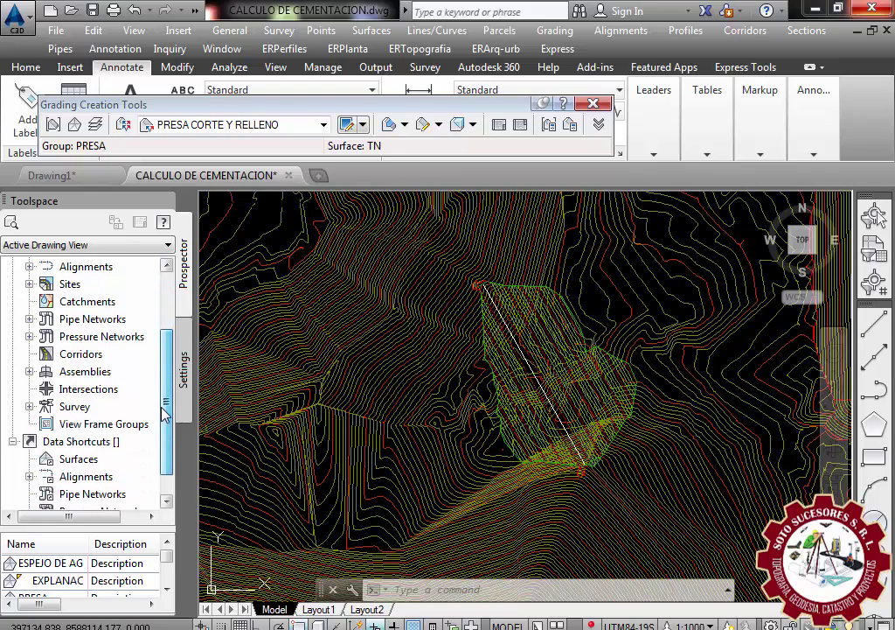
scroll(164, 343, "up", 2)
left_click(29, 336)
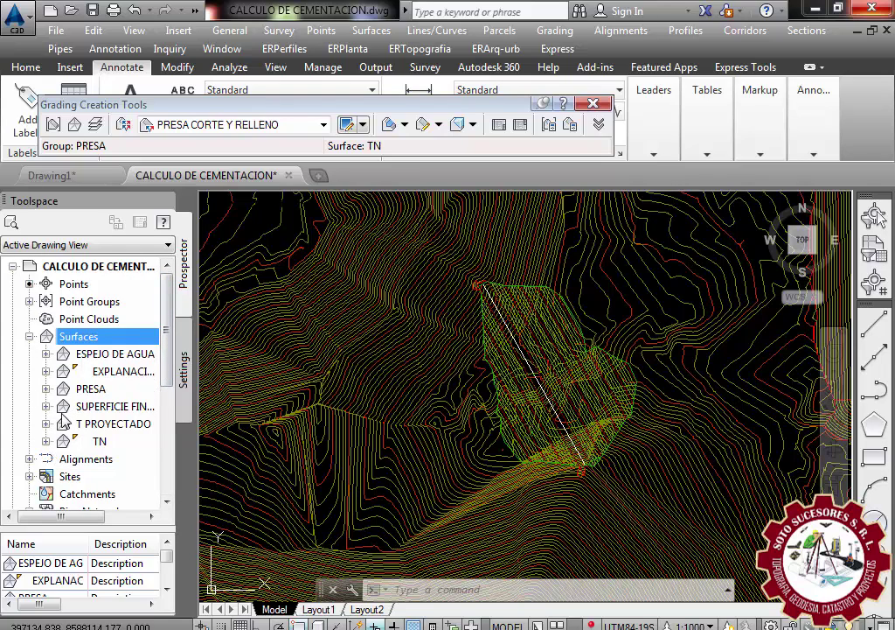
left_click(46, 354)
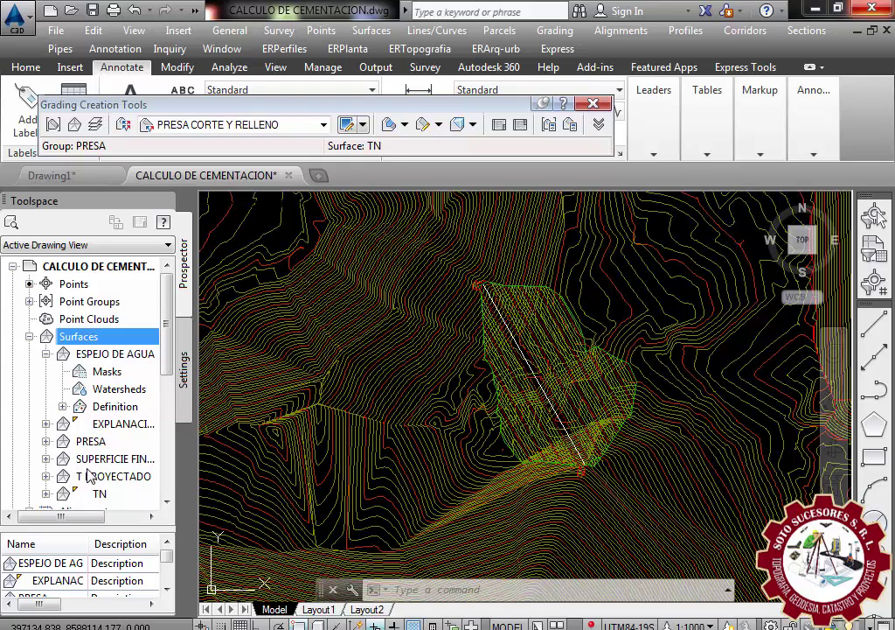
left_click(46, 458)
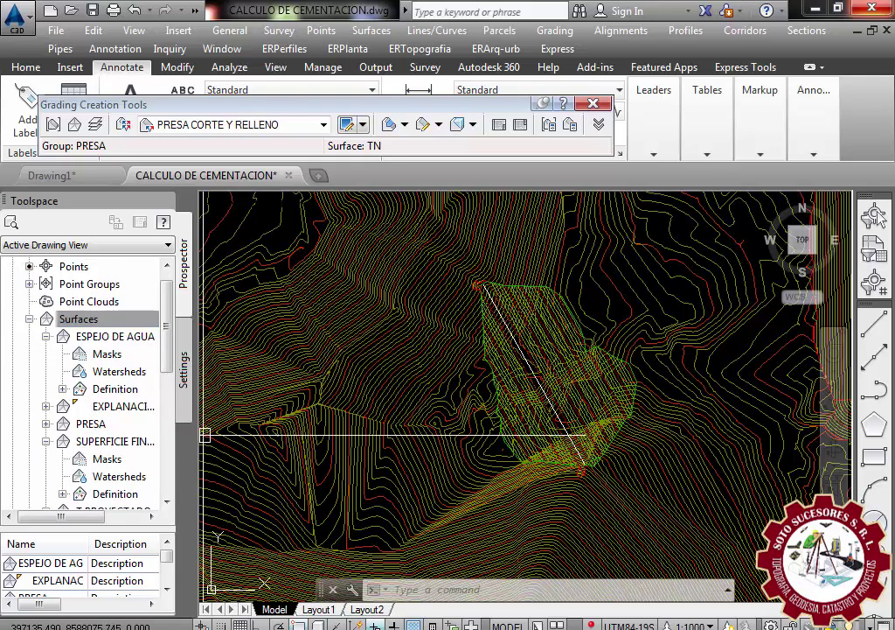
left_click_drag(196, 414, 267, 415)
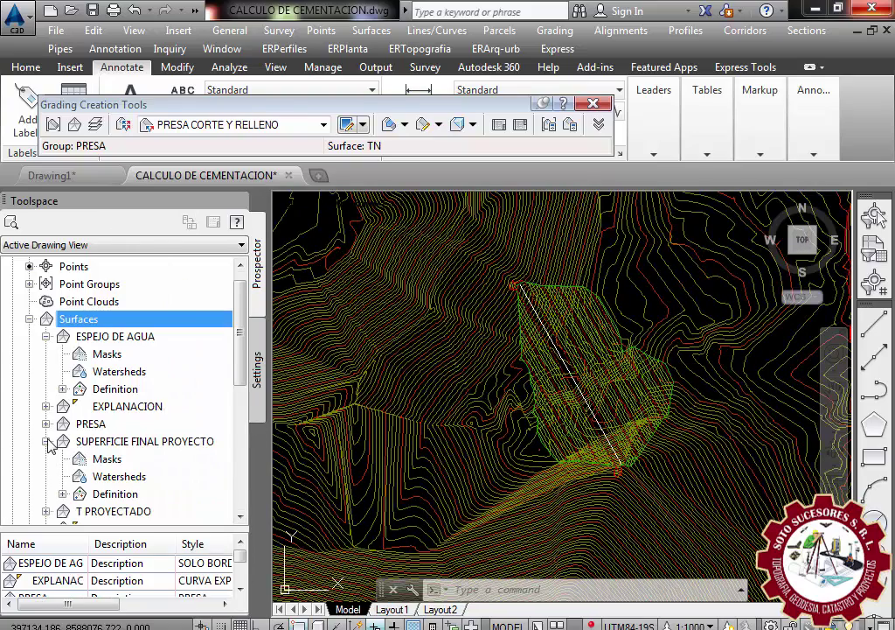
- Expand SUPERFICIE FINAL PROYECTO's Definition and select its Edits item
left_click(46, 337)
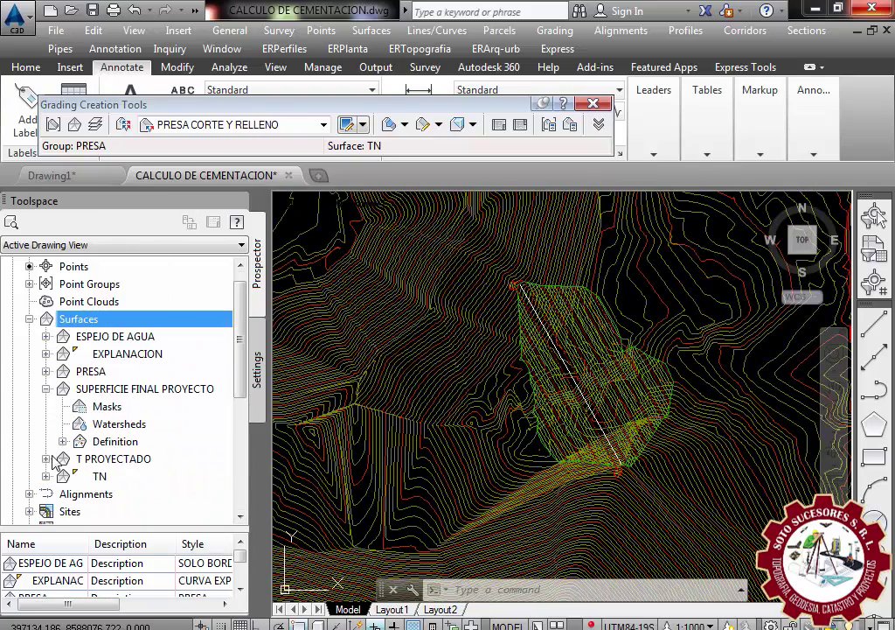
left_click(116, 392)
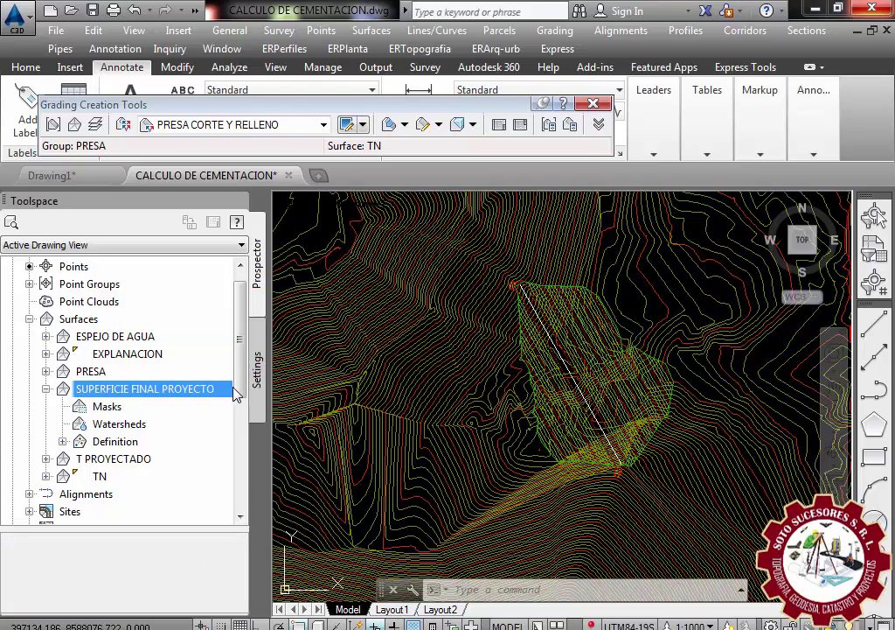
left_click_drag(236, 394, 240, 425)
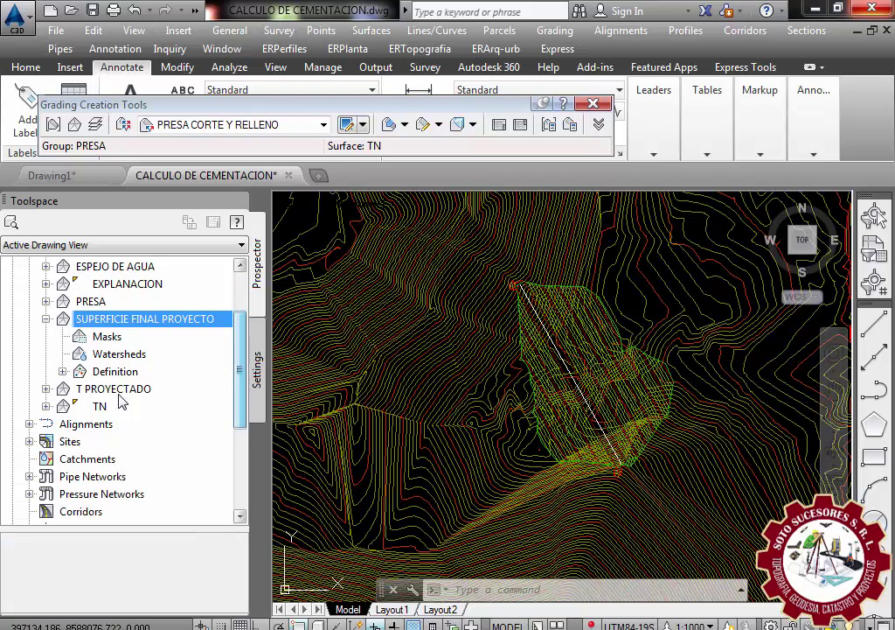
left_click(62, 370)
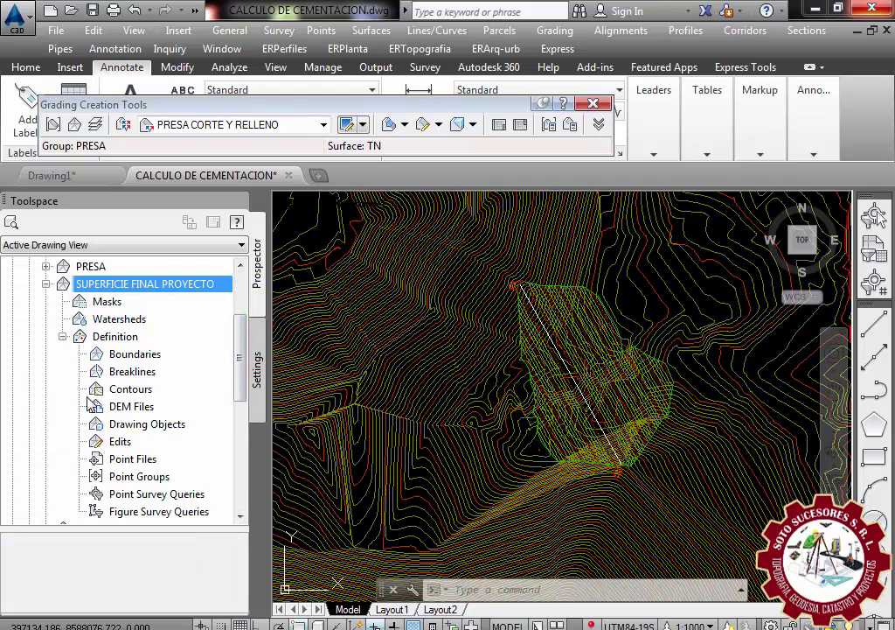
left_click(121, 444)
- Paste the TN surface into SUPERFICIE FINAL PROYECTO
right_click(121, 444)
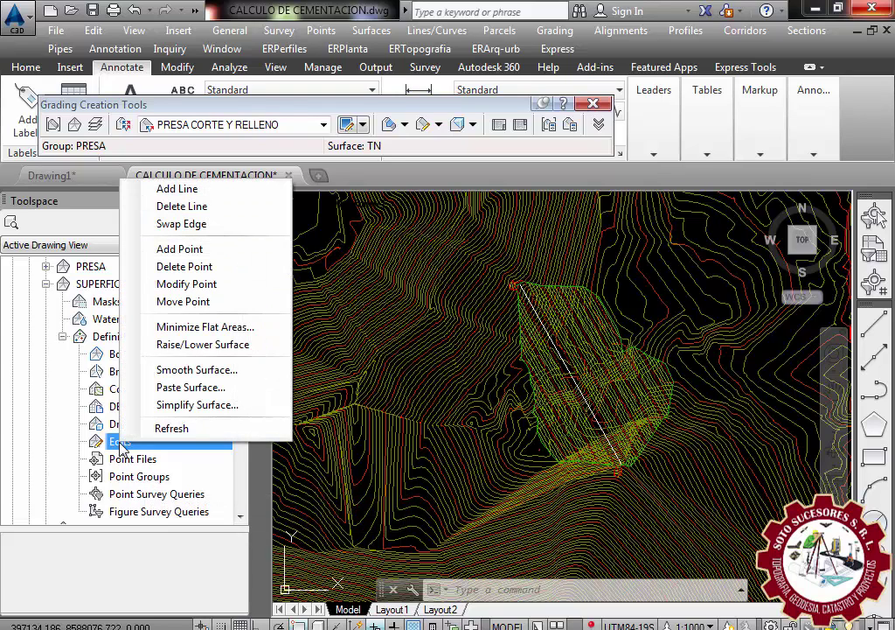
left_click(188, 387)
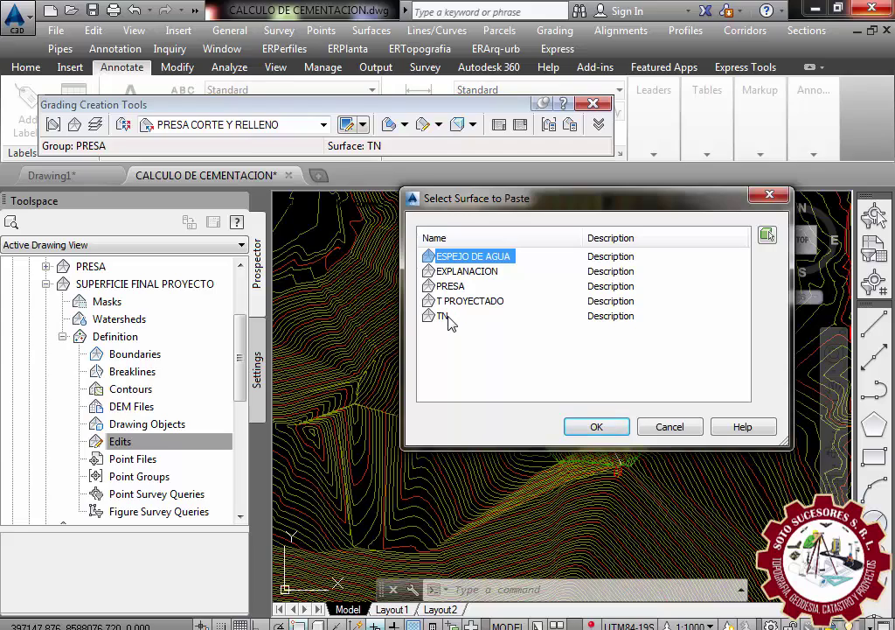
left_click(446, 316)
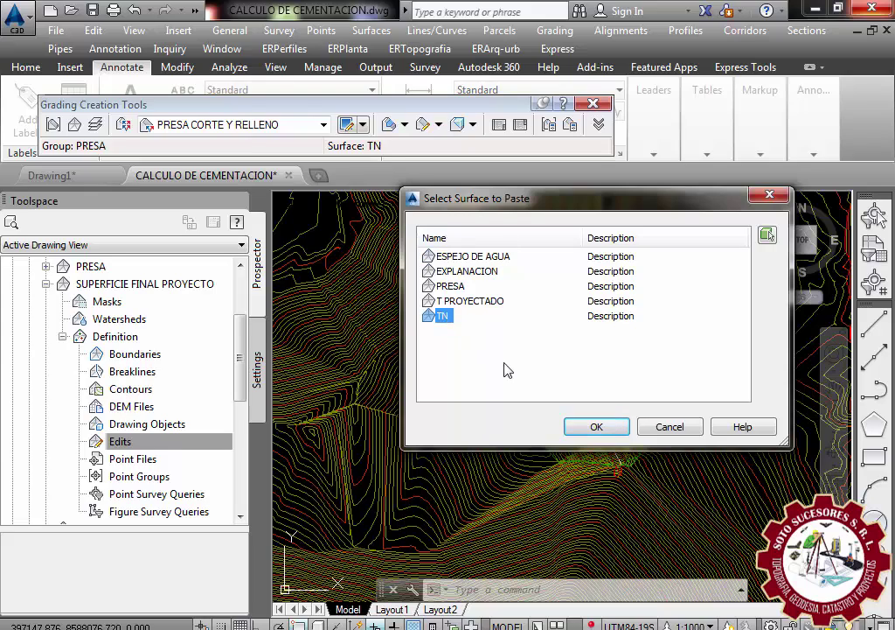
left_click(598, 426)
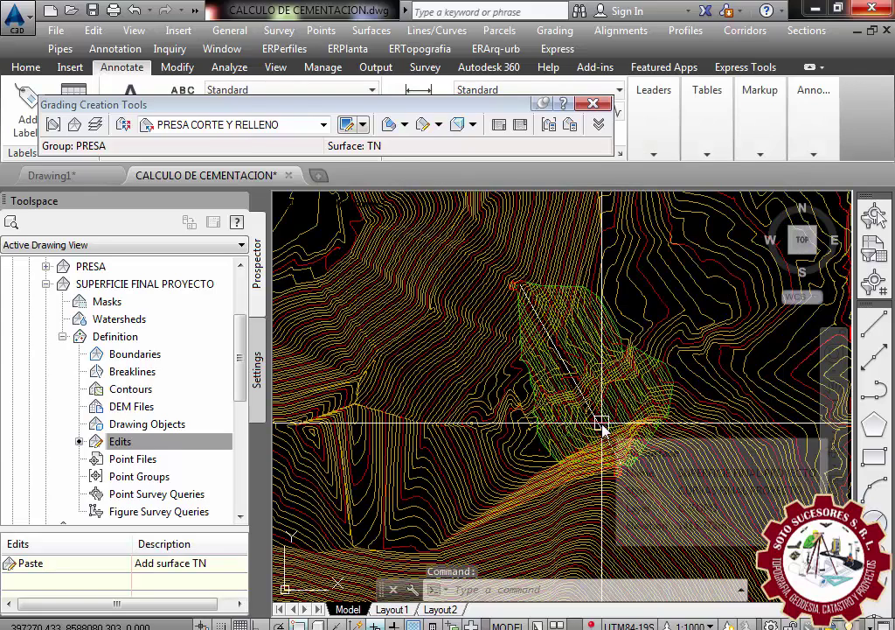
- Paste the PRESA surface into SUPERFICIE FINAL PROYECTO as a second edit
left_click(194, 444)
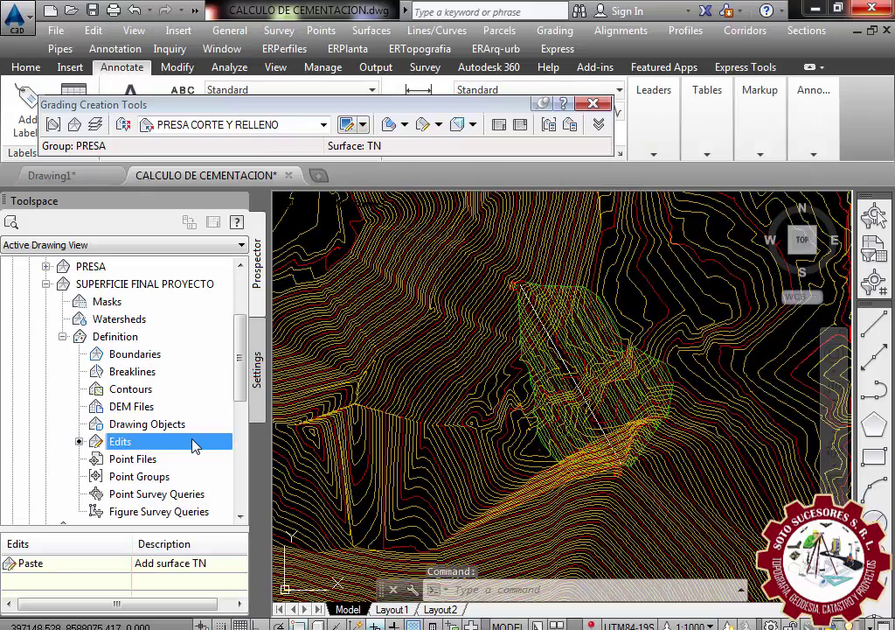
scroll(560, 435, "up", 3)
scroll(559, 436, "down", 2)
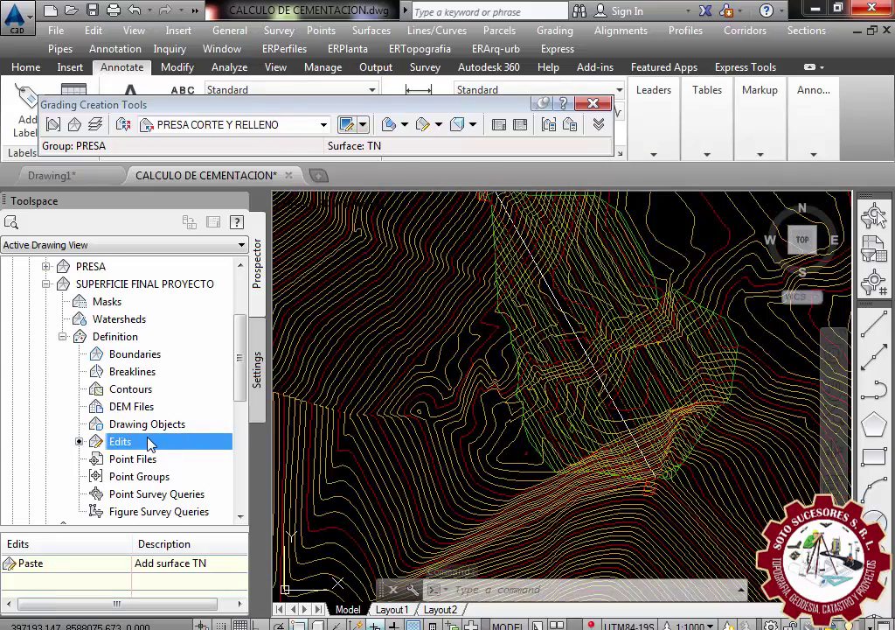
right_click(149, 444)
left_click(220, 382)
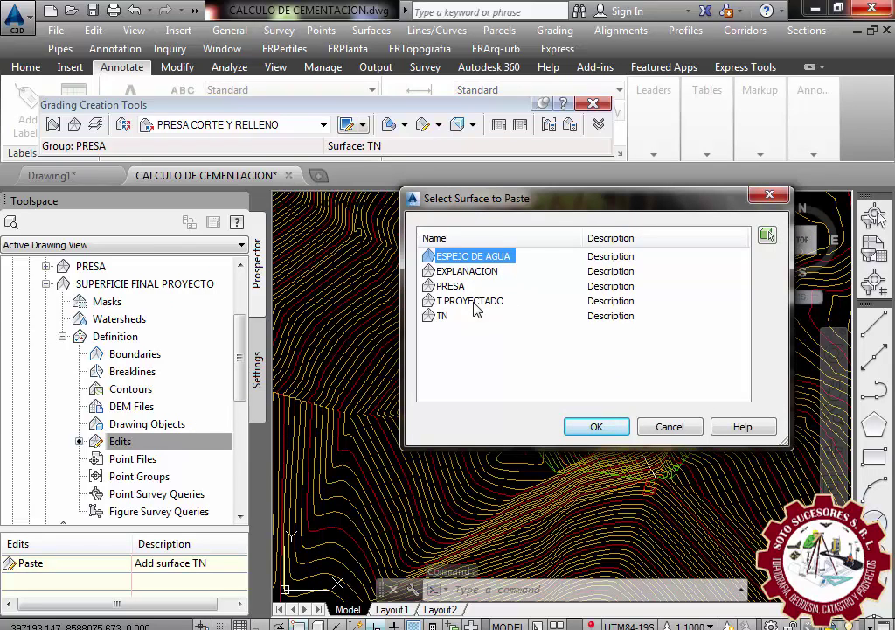
left_click(461, 294)
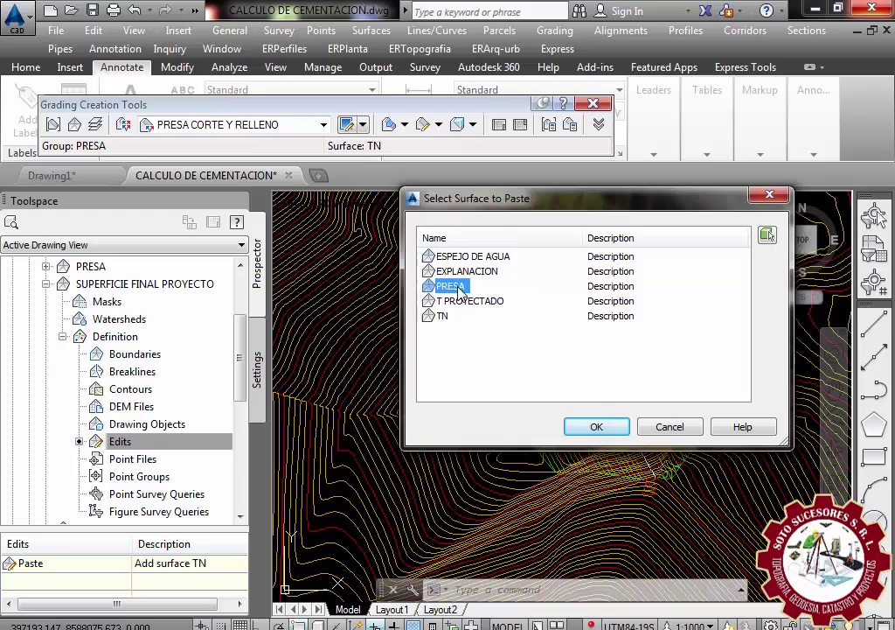
left_click(597, 426)
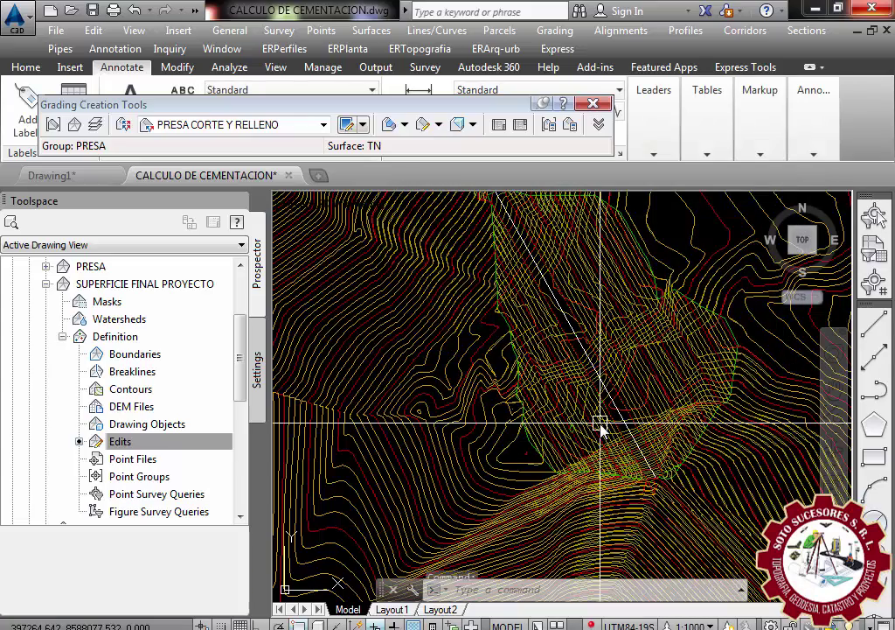
scroll(527, 418, "up", 3)
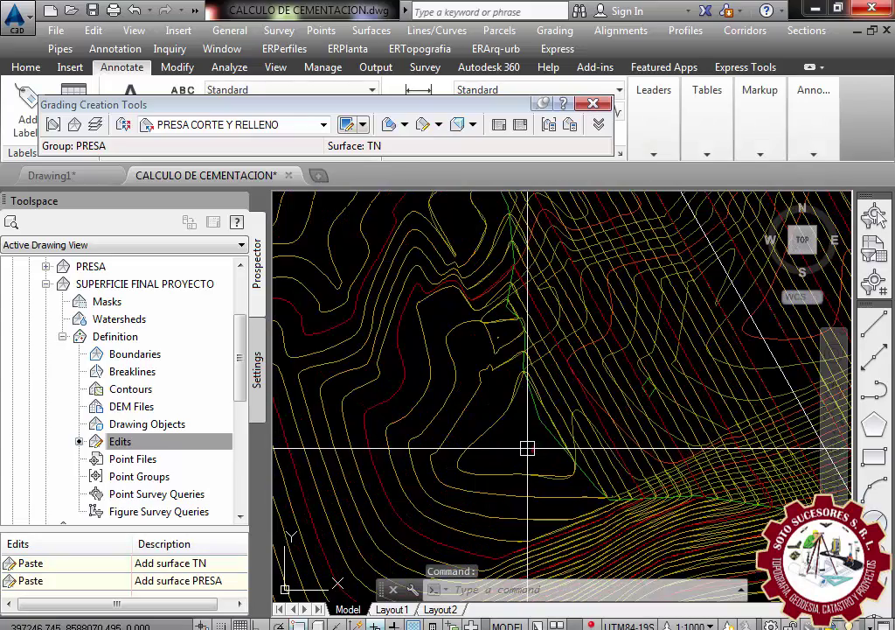
left_click(527, 419)
right_click(466, 434)
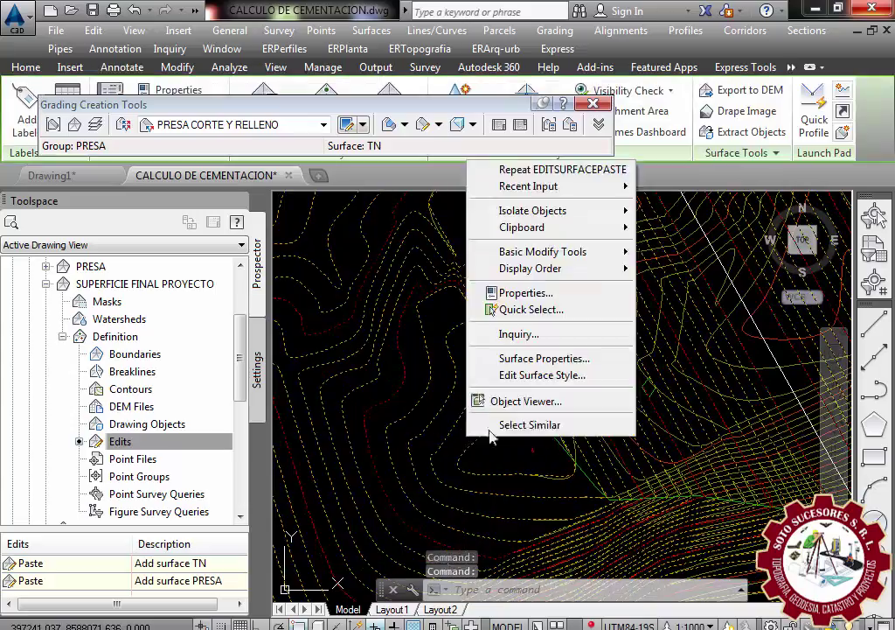
left_click(531, 405)
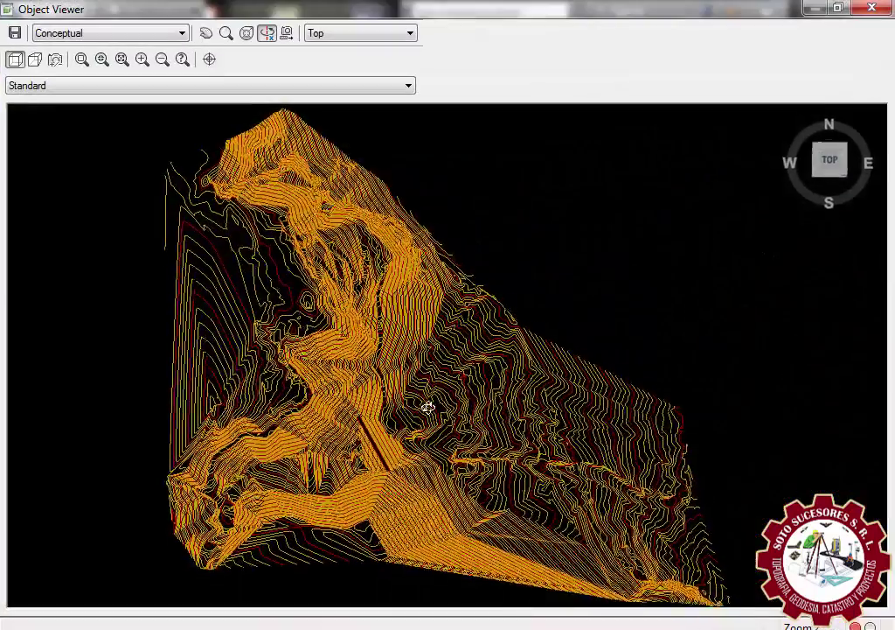
mouse_move(426, 433)
left_mouse_down()
mouse_move(301, 432)
mouse_move(275, 366)
mouse_move(352, 359)
mouse_move(393, 326)
mouse_move(260, 410)
mouse_move(362, 348)
mouse_move(398, 291)
left_mouse_up()
mouse_move(359, 341)
left_mouse_down()
mouse_move(527, 306)
mouse_move(290, 320)
mouse_move(356, 364)
mouse_move(236, 300)
mouse_move(188, 324)
mouse_move(343, 396)
mouse_move(337, 466)
mouse_move(296, 426)
left_mouse_up()
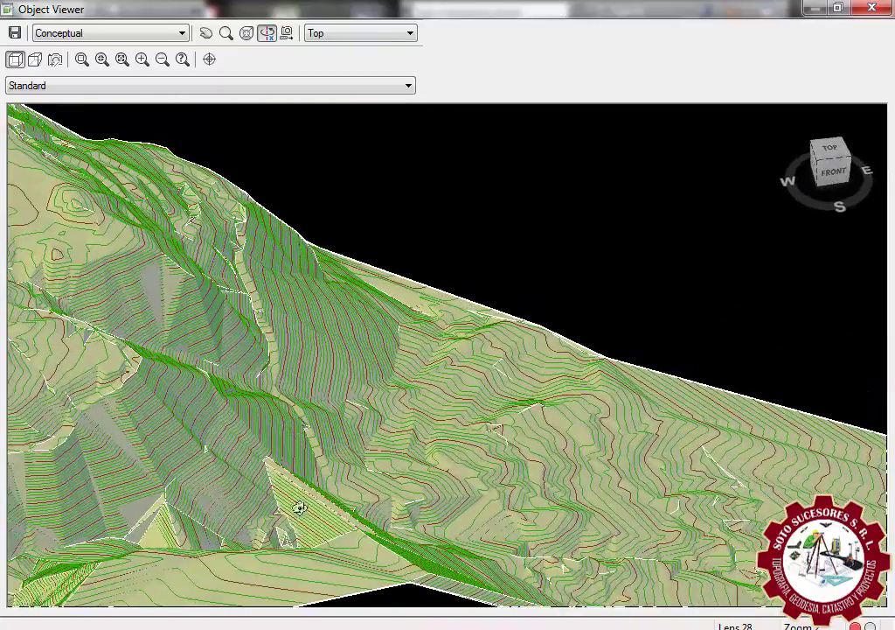
mouse_move(297, 505)
left_mouse_down()
mouse_move(150, 451)
mouse_move(228, 496)
left_mouse_up()
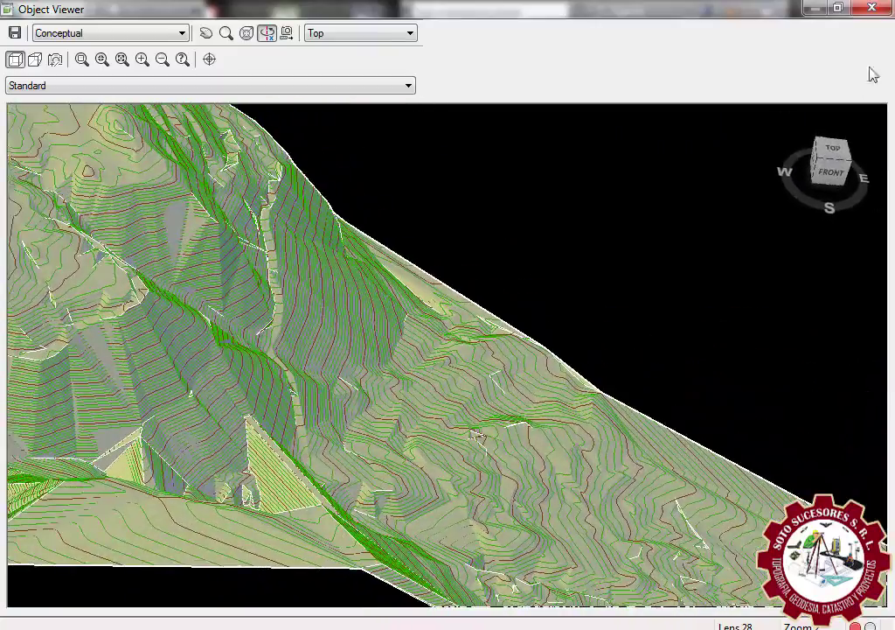
left_click(871, 8)
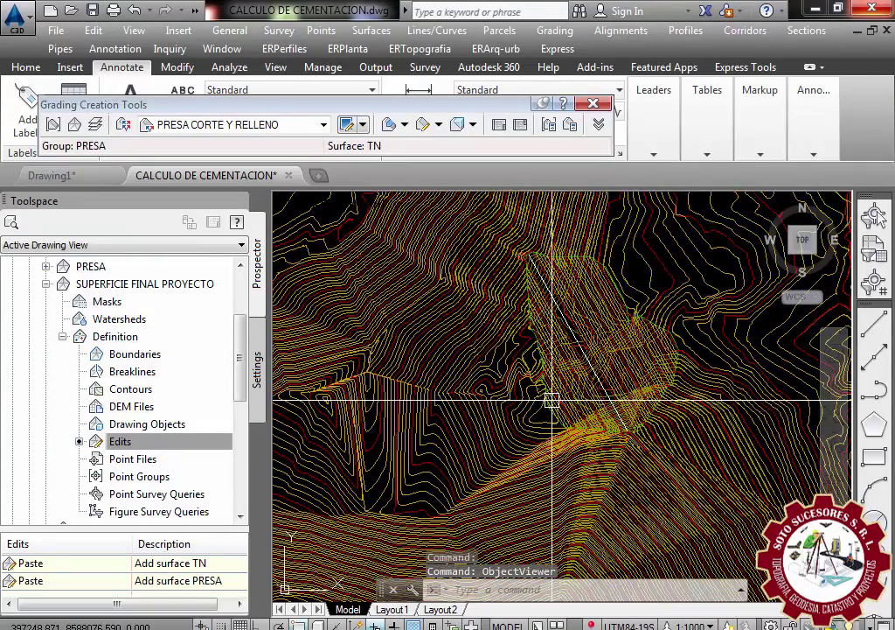
- Paste T PROYECTADO into SUPERFICIE FINAL PROYECTO as a third paste edit
scroll(569, 421, "down", 3)
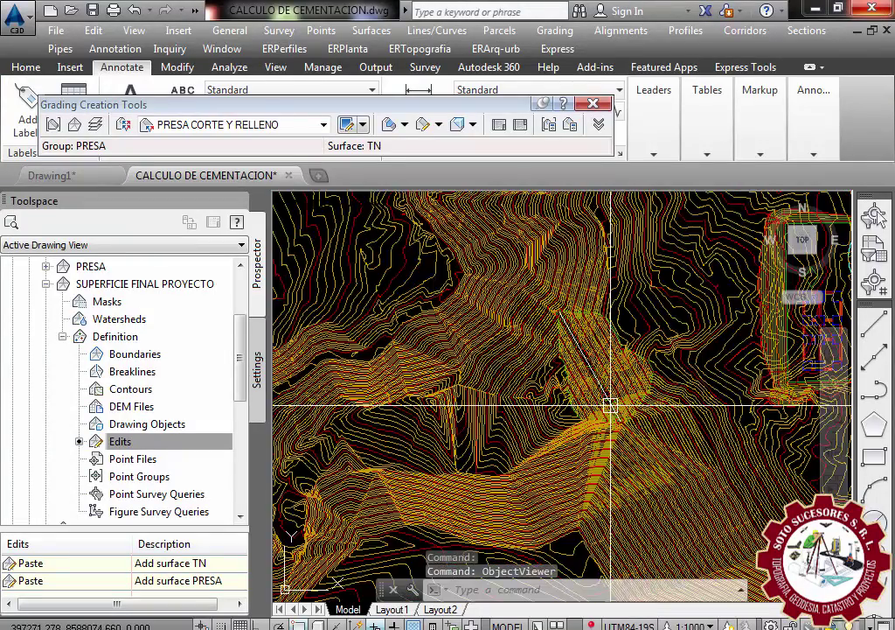
scroll(594, 370, "up", 3)
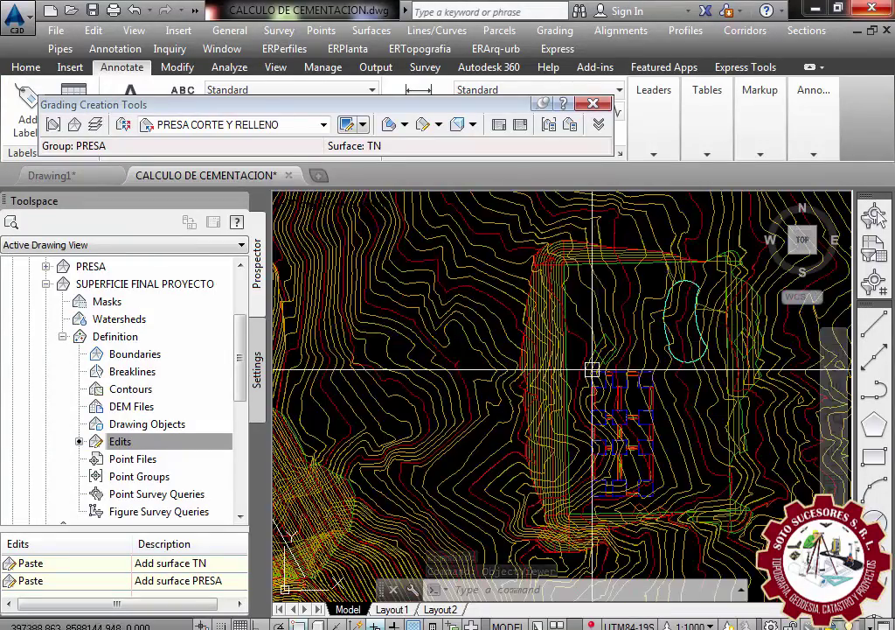
scroll(542, 332, "down", 3)
scroll(524, 402, "up", 3)
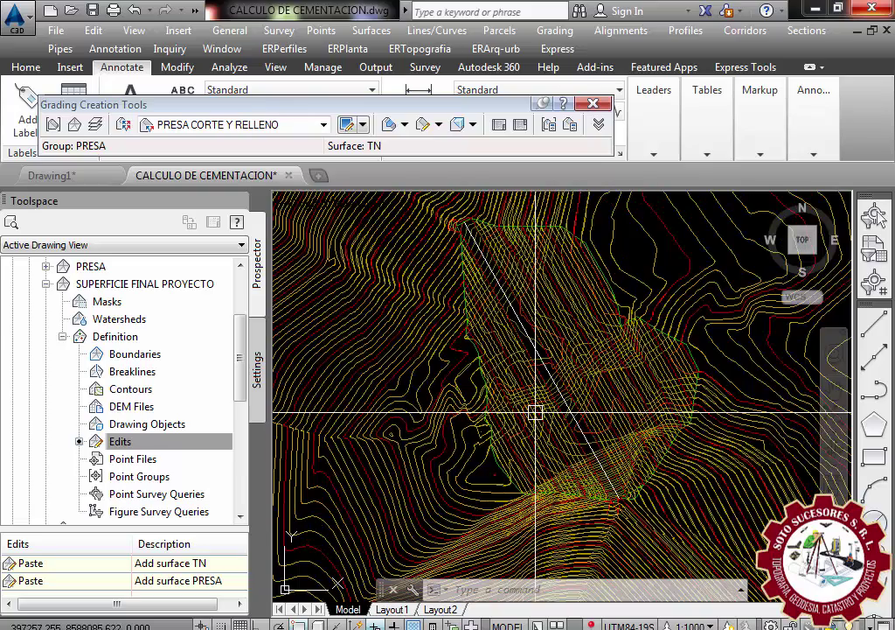
right_click(147, 449)
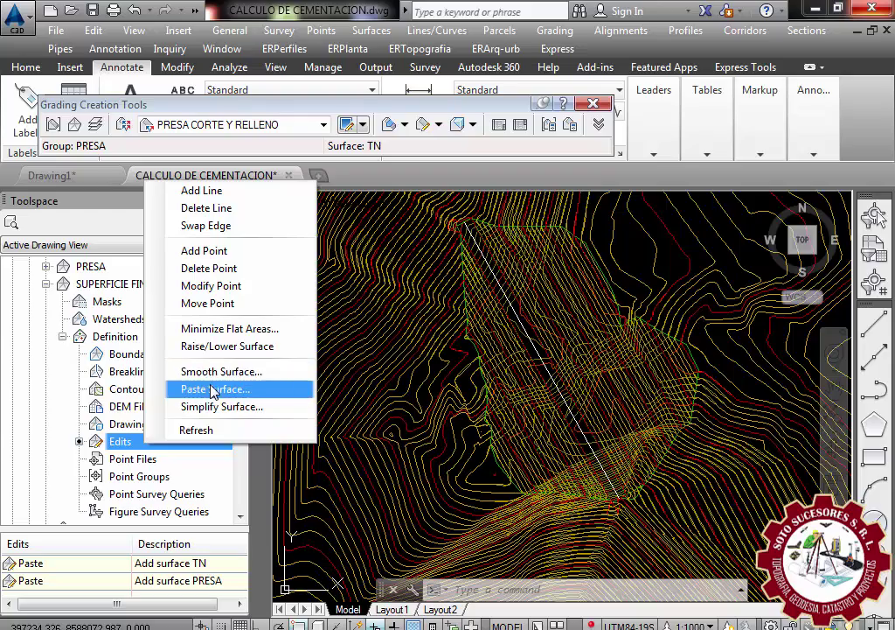
left_click(212, 390)
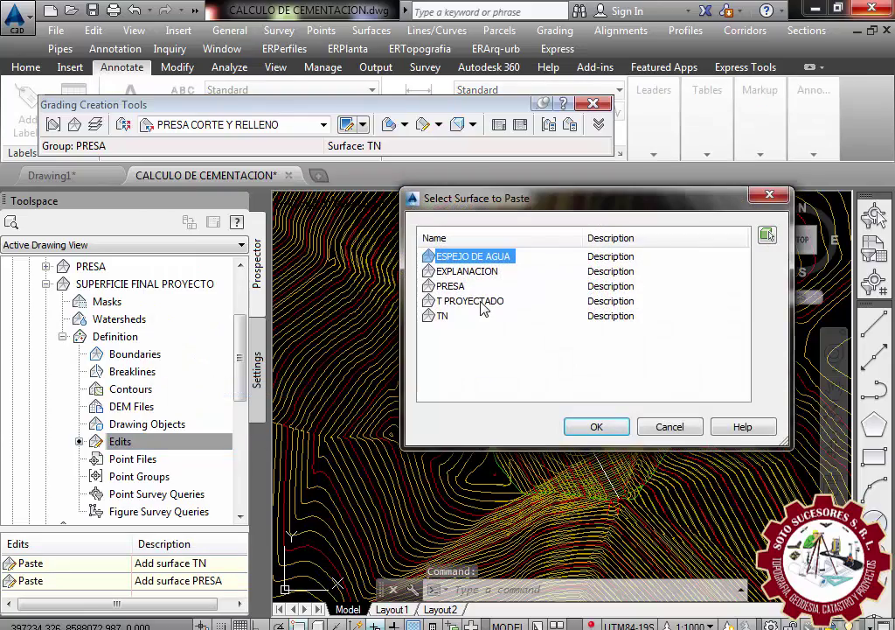
left_click(472, 301)
left_click(595, 427)
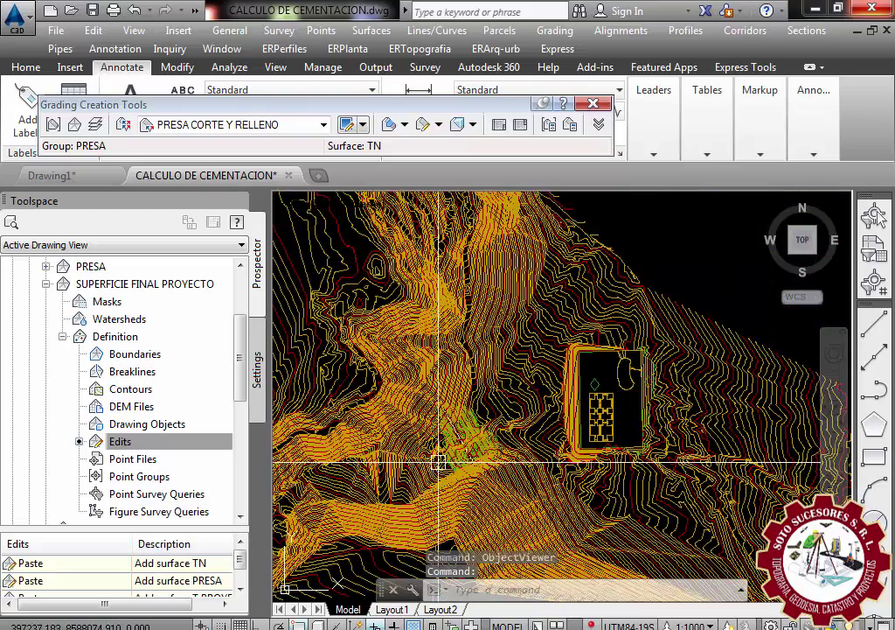
scroll(679, 413, "up", 3)
scroll(530, 420, "down", 2)
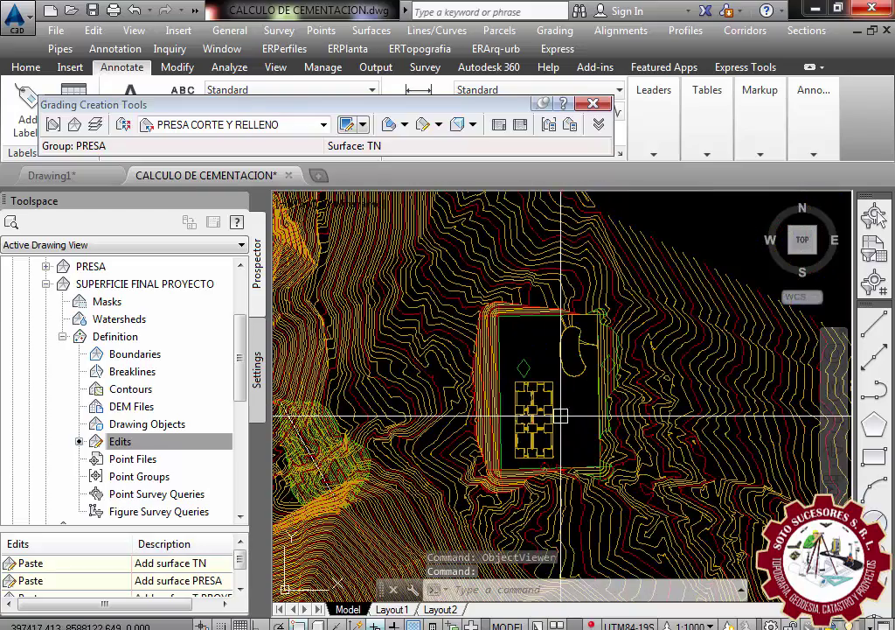
left_click(443, 305)
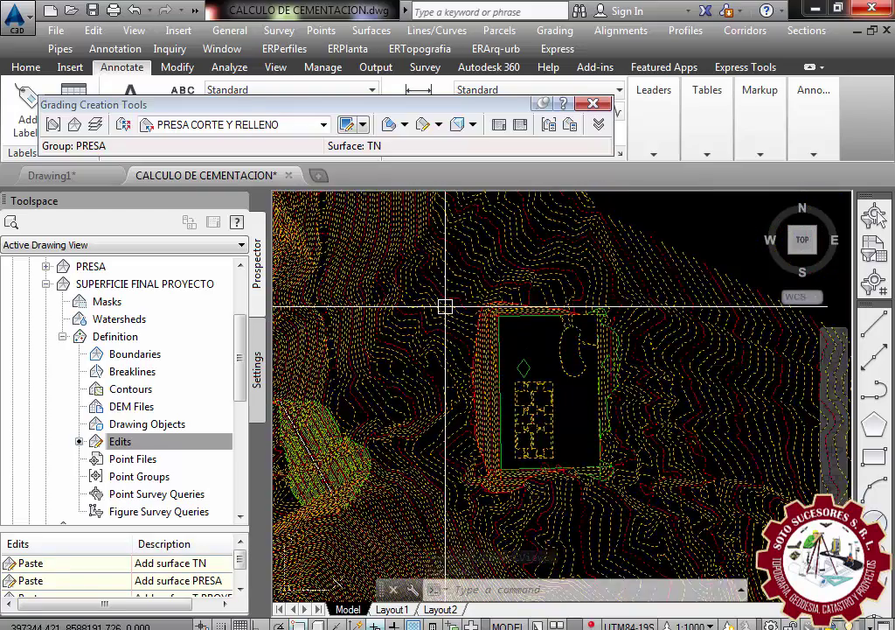
right_click(437, 312)
left_click(496, 553)
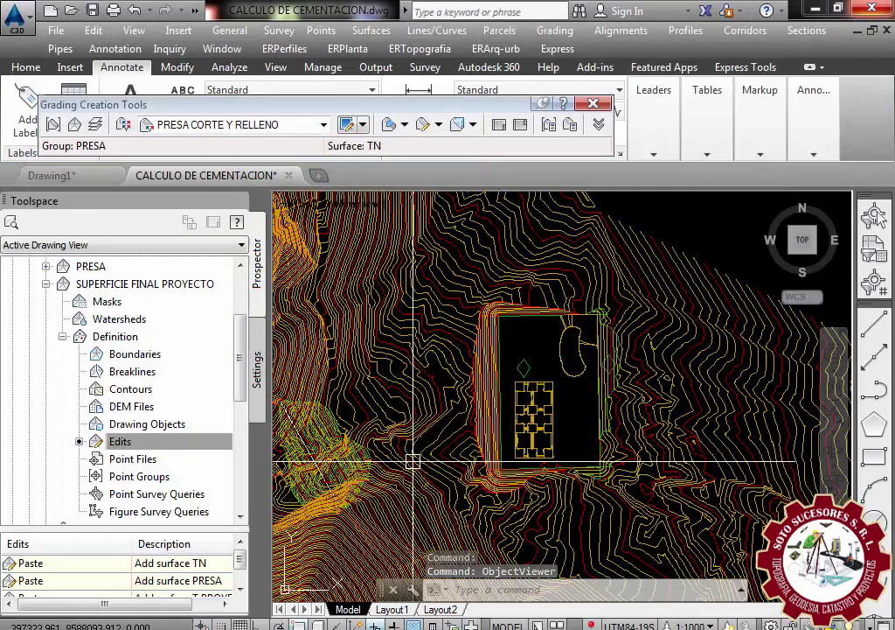
left_click(872, 7)
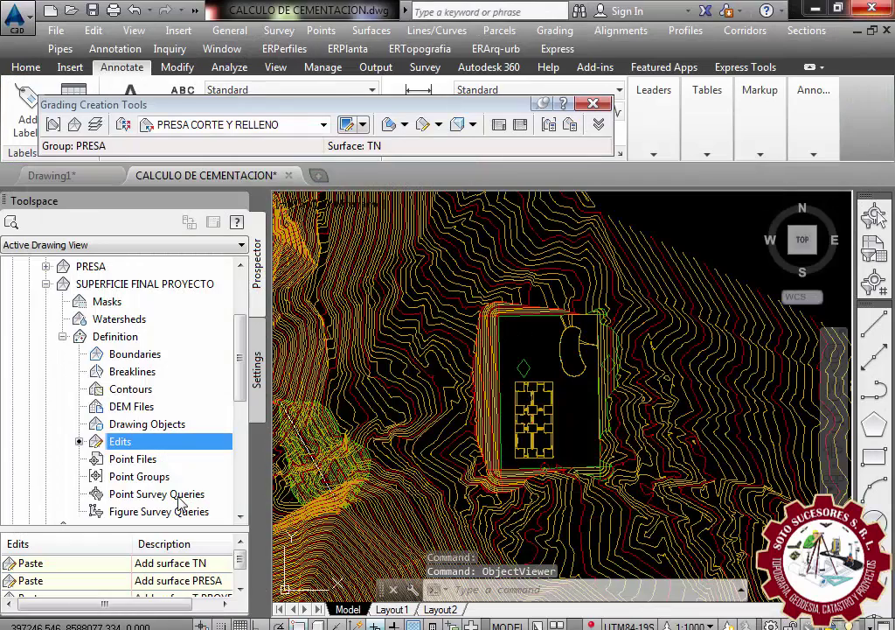
- Paste the T PROYECTADO surface into SUPERFICIE FINAL PROYECTO
right_click(121, 440)
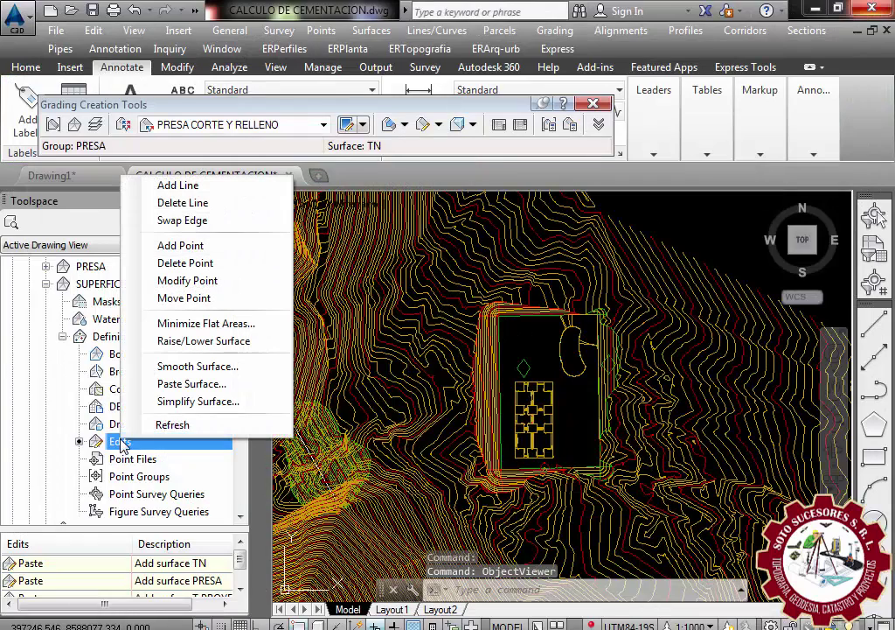
left_click(179, 385)
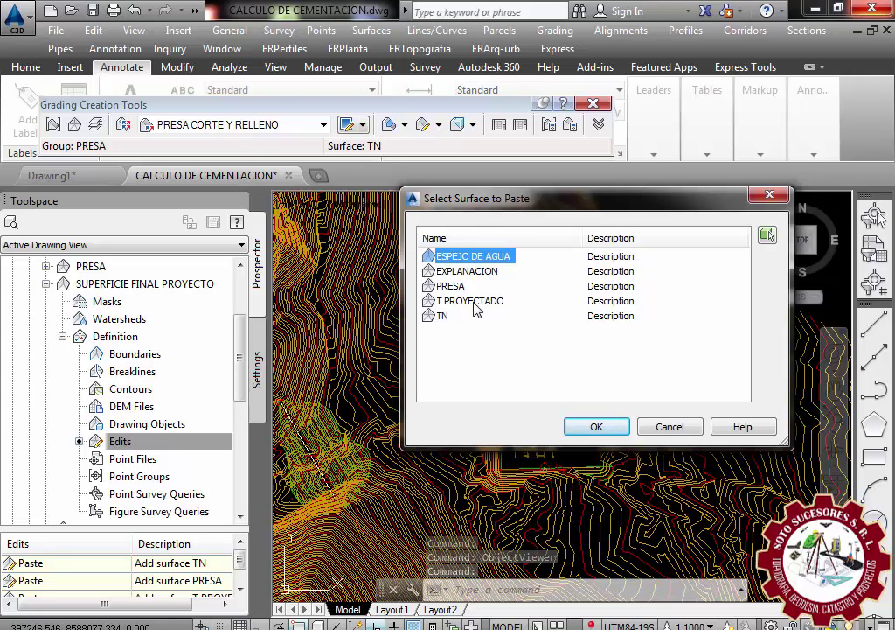
left_click(451, 290)
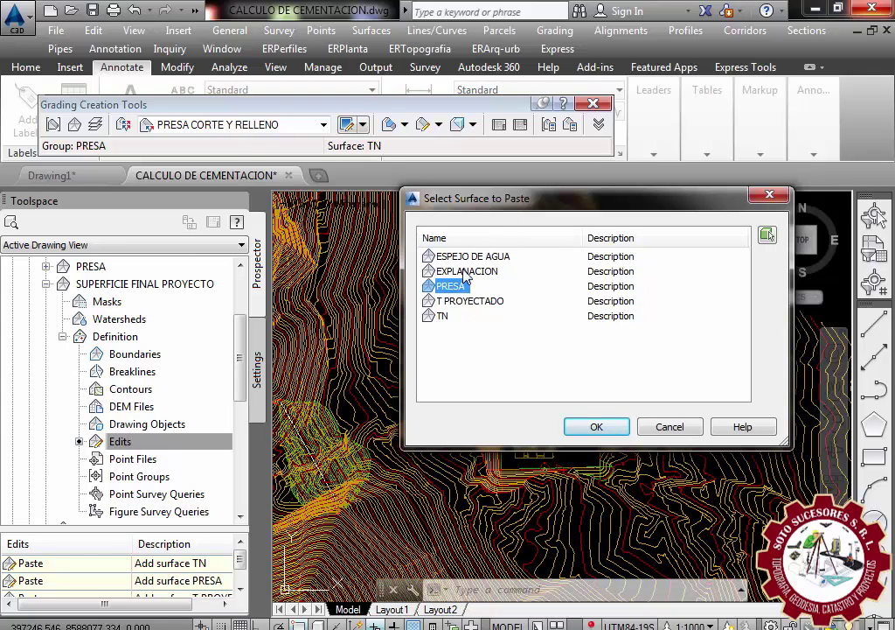
left_click(463, 258)
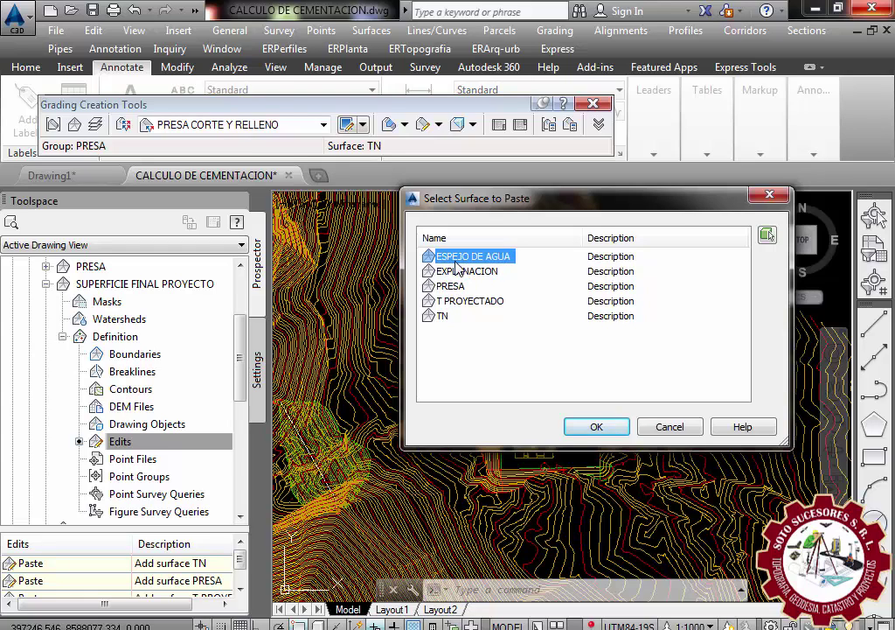
left_click(447, 289)
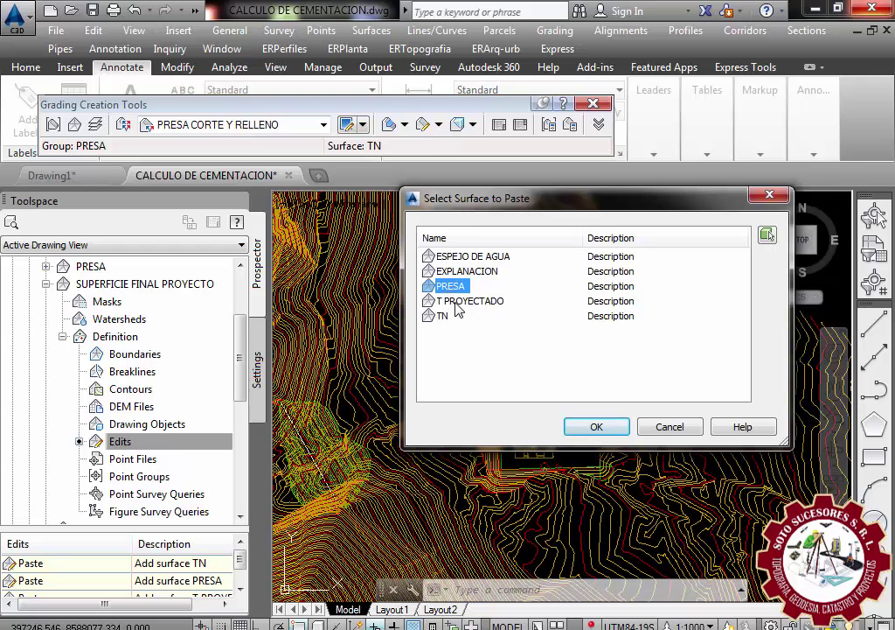
left_click(456, 303)
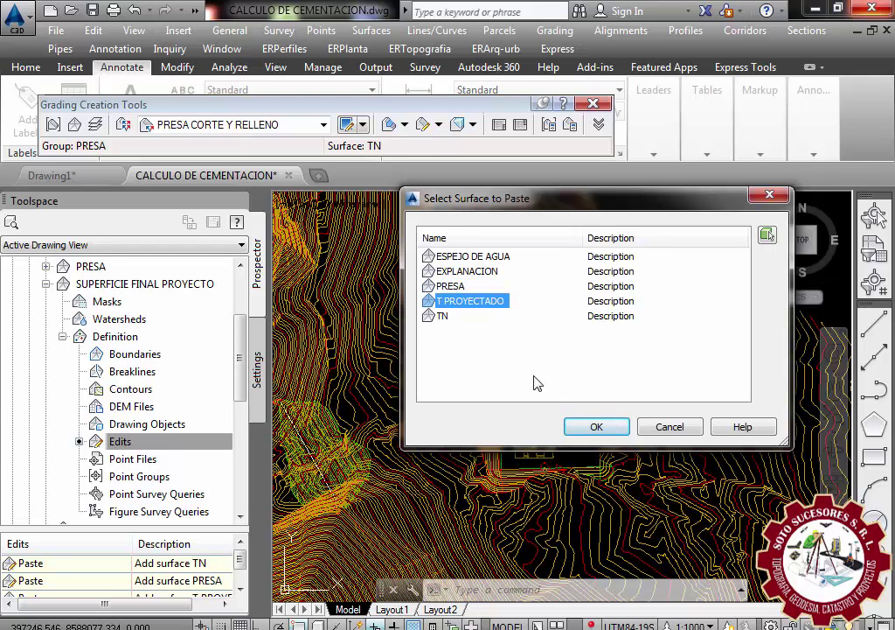
left_click(597, 427)
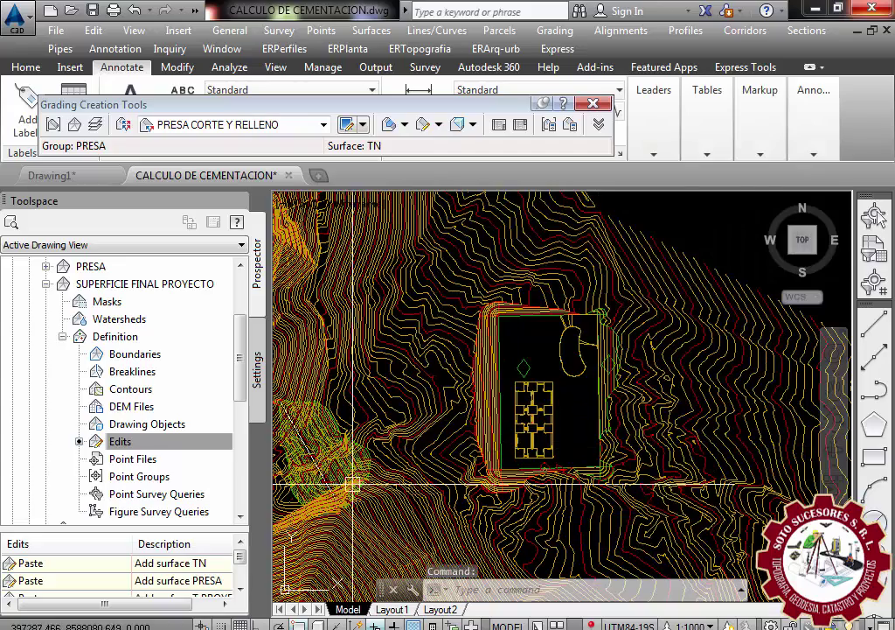
- Paste the PRESA surface into SUPERFICIE FINAL PROYECTO as well
scroll(330, 489, "up", 5)
right_click(140, 448)
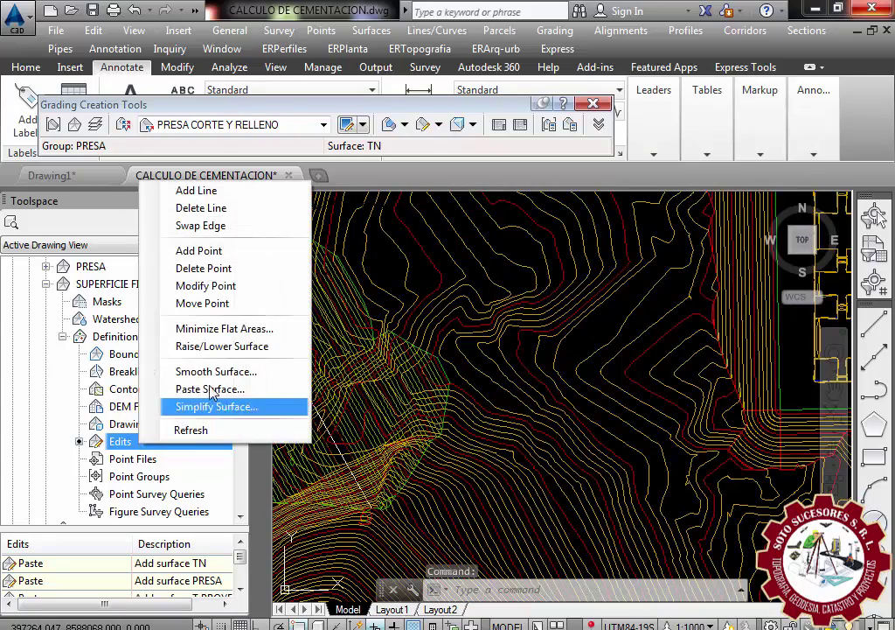
left_click(245, 387)
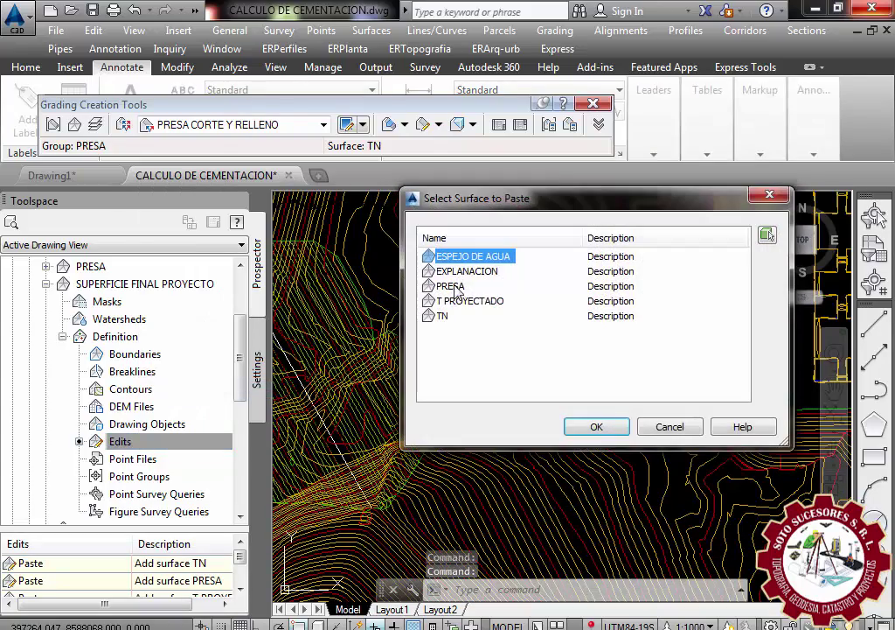
left_click(454, 288)
left_click(603, 429)
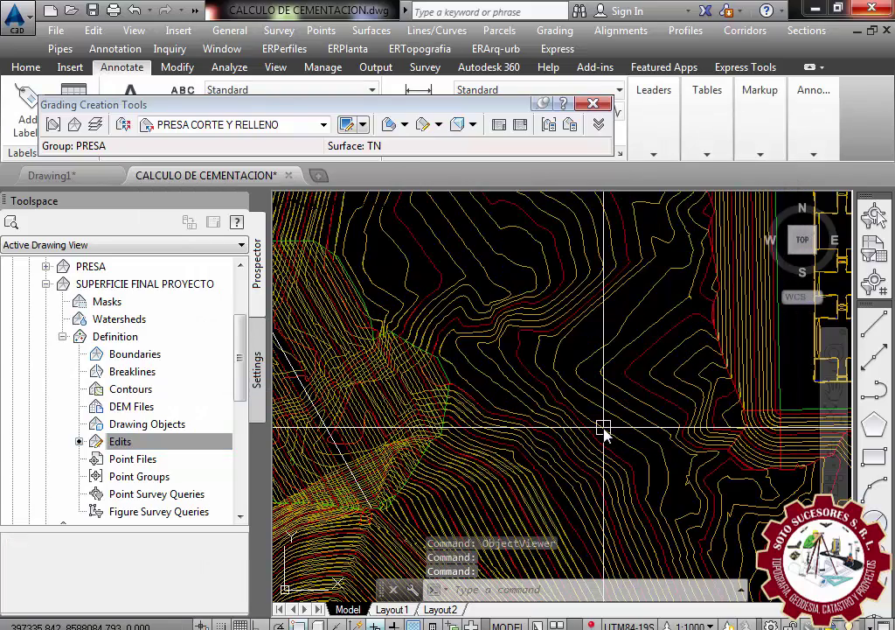
left_click(551, 437)
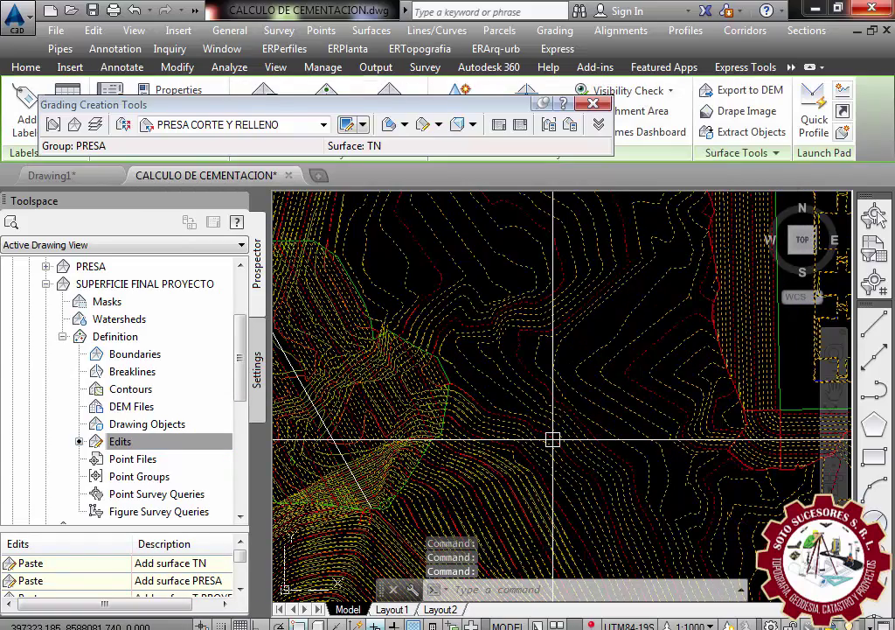
right_click(554, 439)
left_click(592, 408)
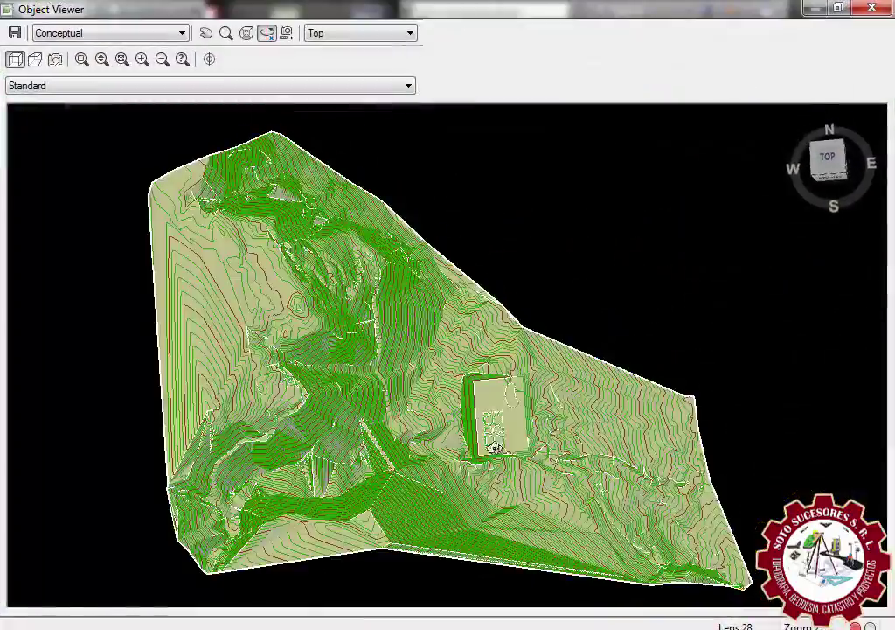
mouse_move(514, 391)
left_mouse_down()
mouse_move(574, 390)
mouse_move(354, 505)
mouse_move(312, 394)
left_mouse_up()
scroll(299, 398, "up", 5)
left_click_drag(216, 469, 342, 412)
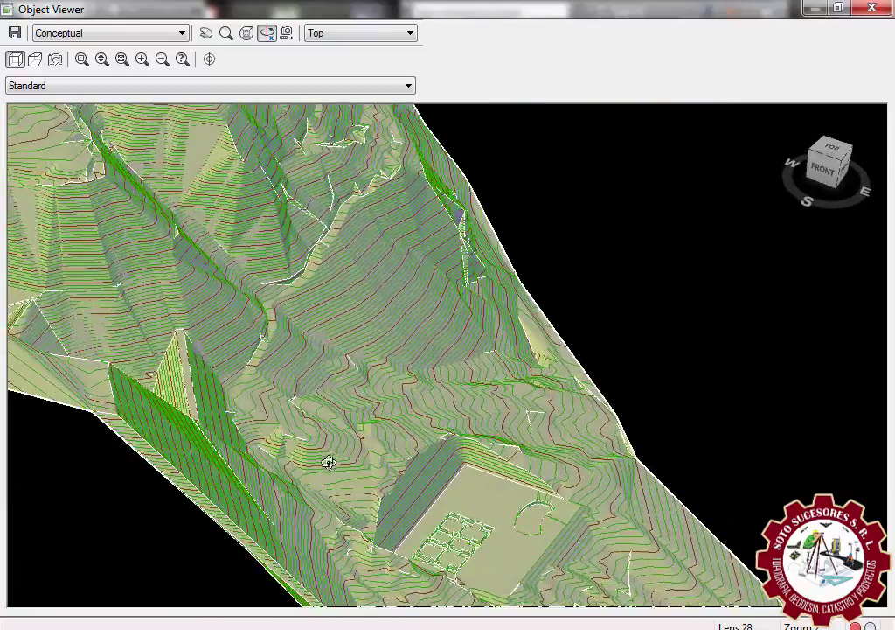
mouse_move(328, 461)
left_mouse_down()
mouse_move(370, 477)
mouse_move(346, 490)
left_mouse_up()
left_click(871, 10)
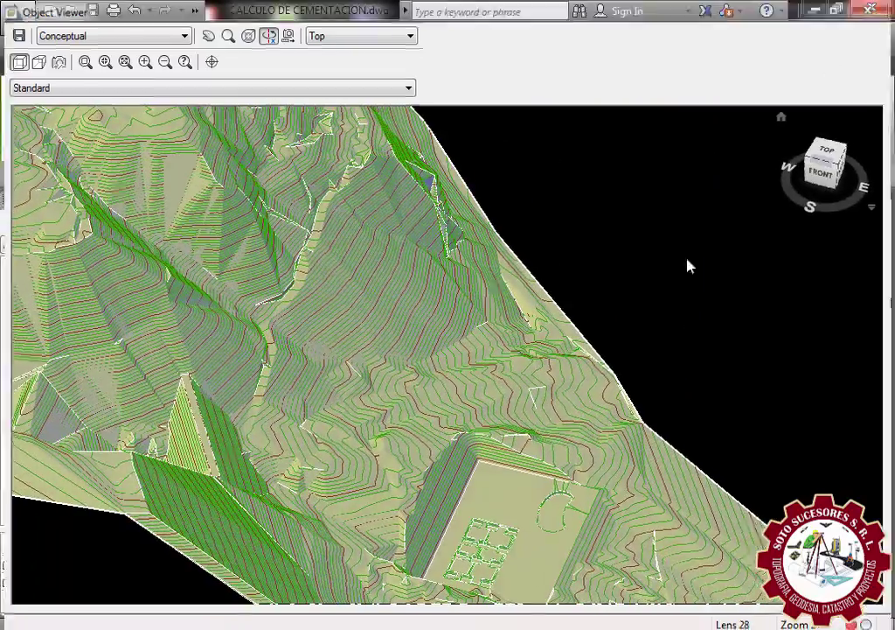
scroll(665, 354, "up", 2)
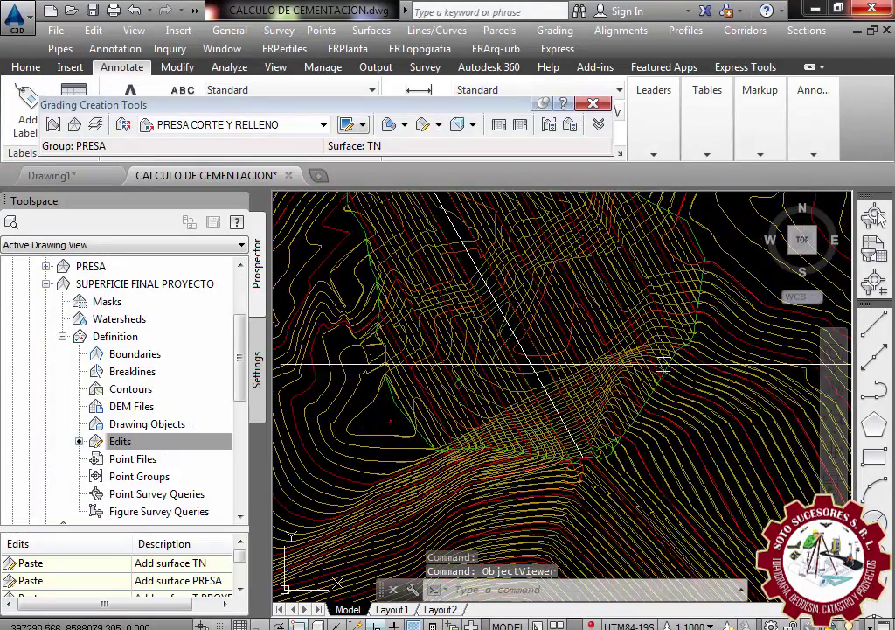
scroll(445, 395, "down", 3)
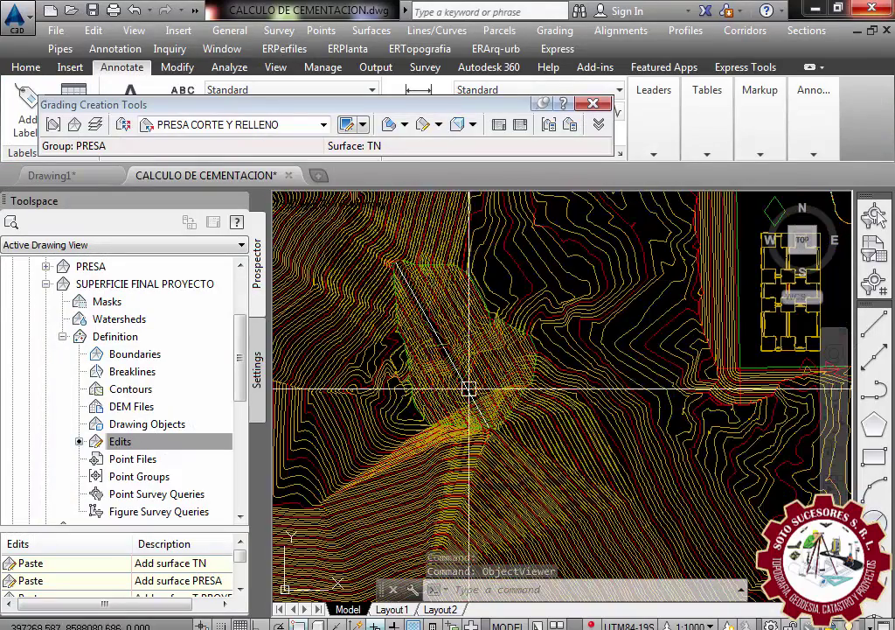
mouse_move(243, 357)
left_mouse_down()
mouse_move(243, 395)
mouse_move(244, 345)
left_mouse_up()
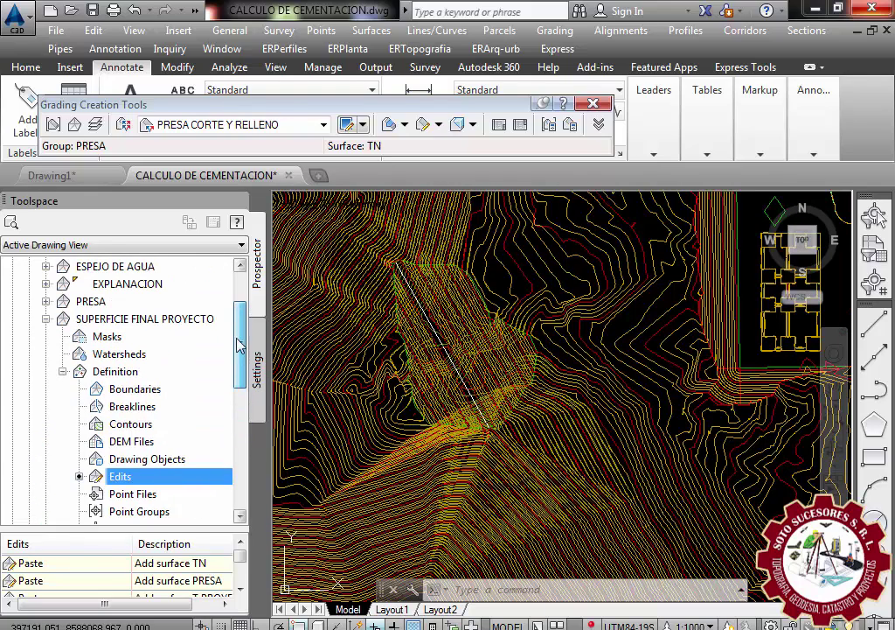
- Turn off major and minor contours in the PRESA surface's style
left_click(44, 319)
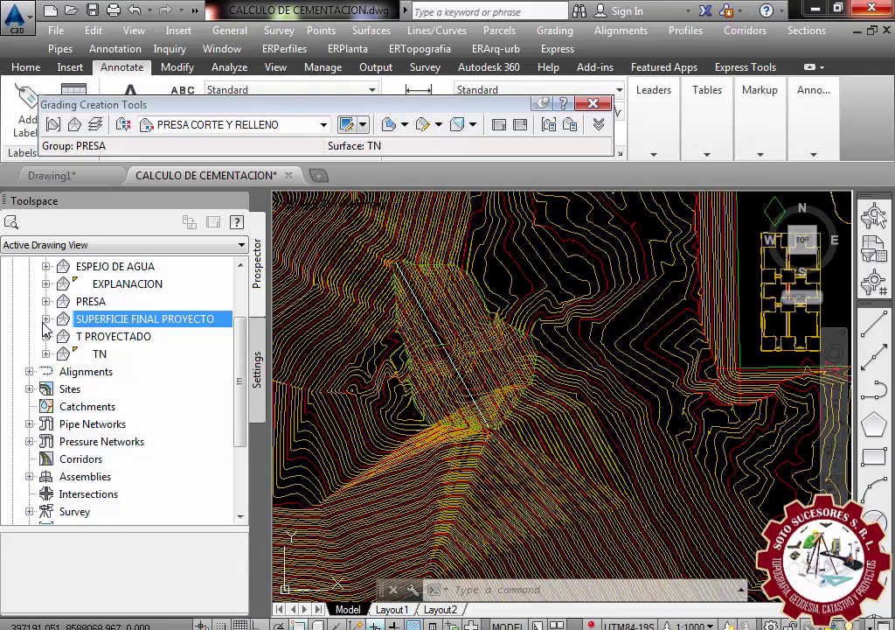
left_click(46, 301)
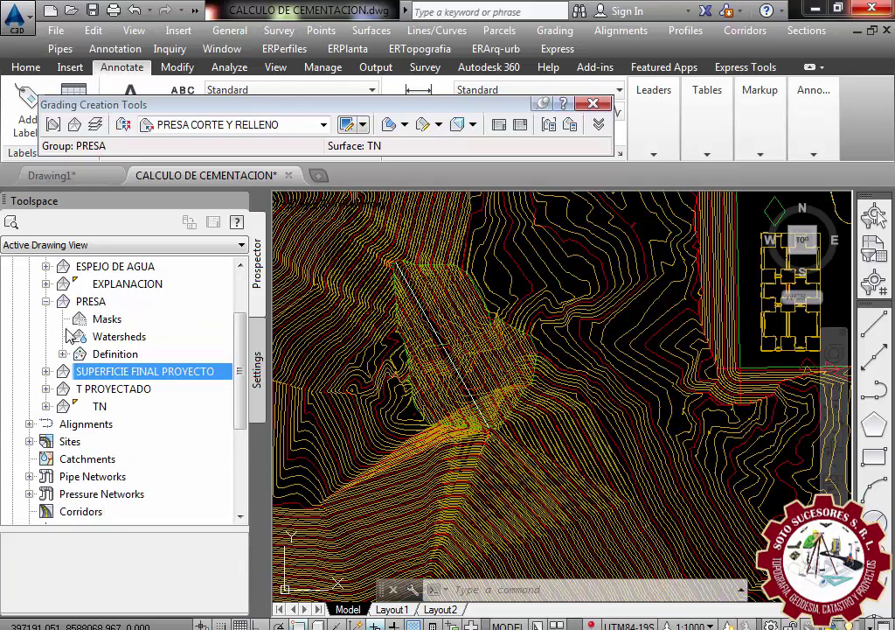
left_click(83, 303)
right_click(91, 303)
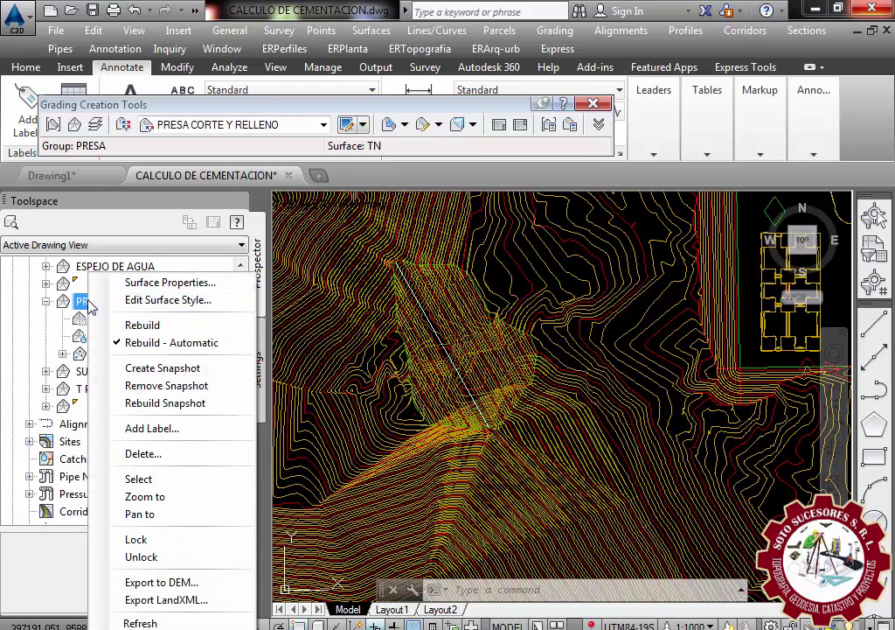
left_click(162, 301)
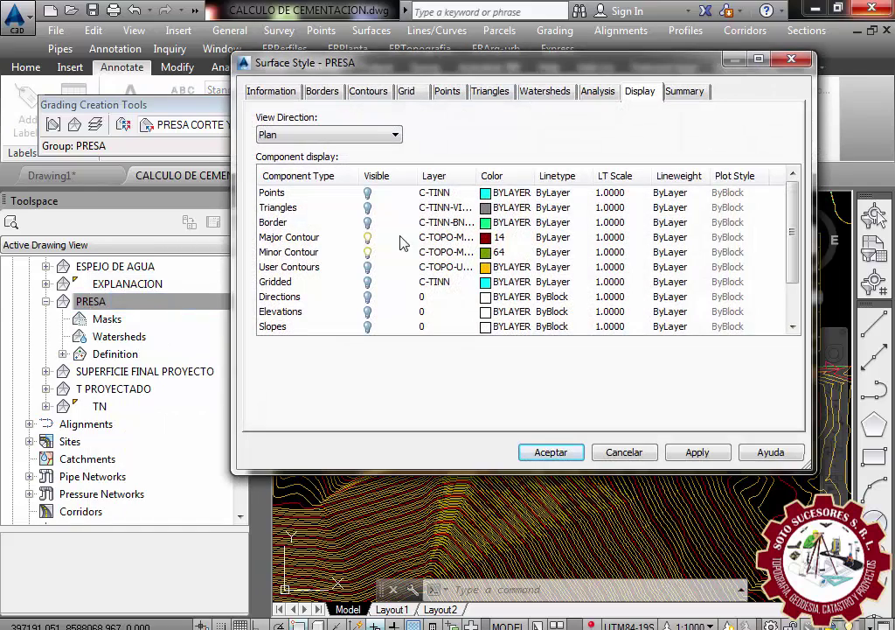
left_click(368, 237)
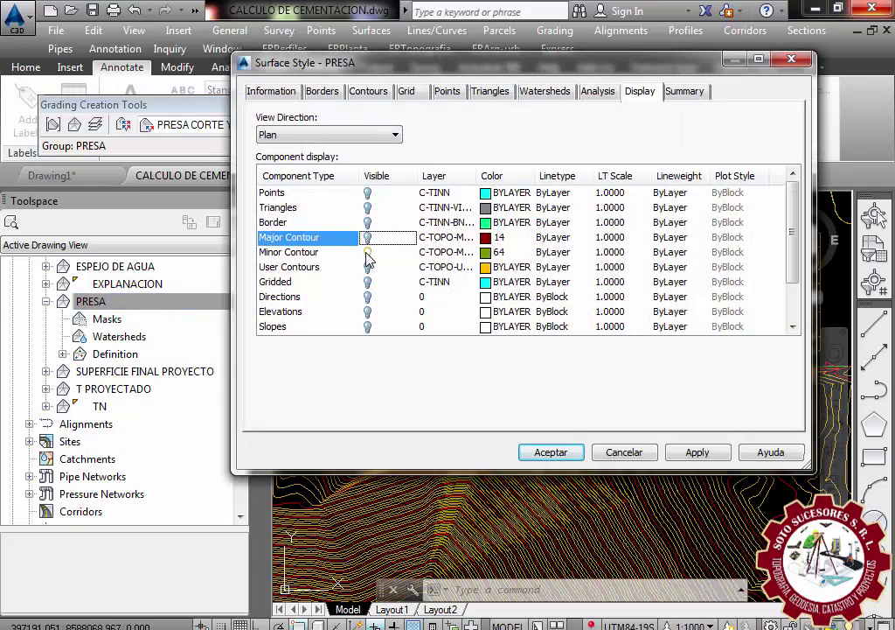
left_click(367, 252)
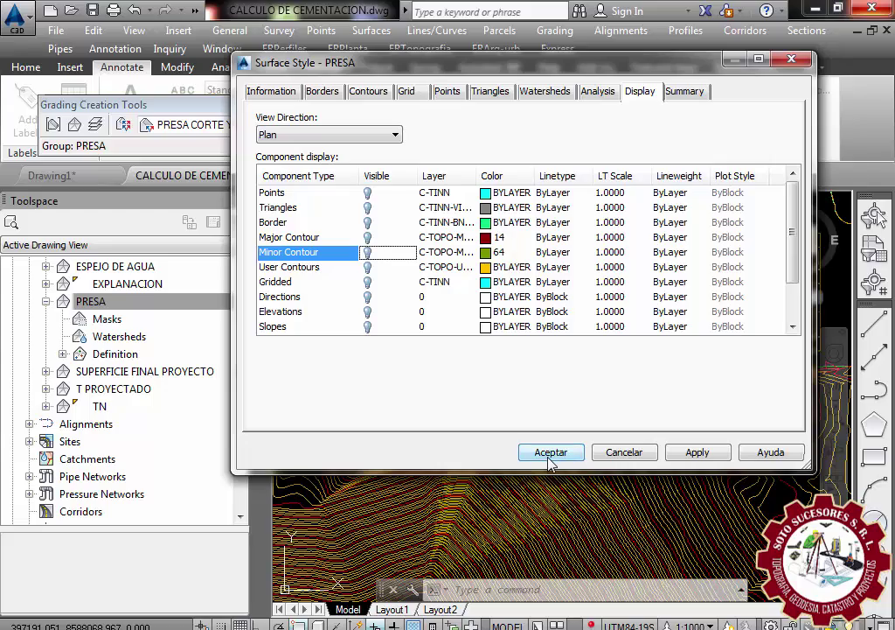
left_click(551, 461)
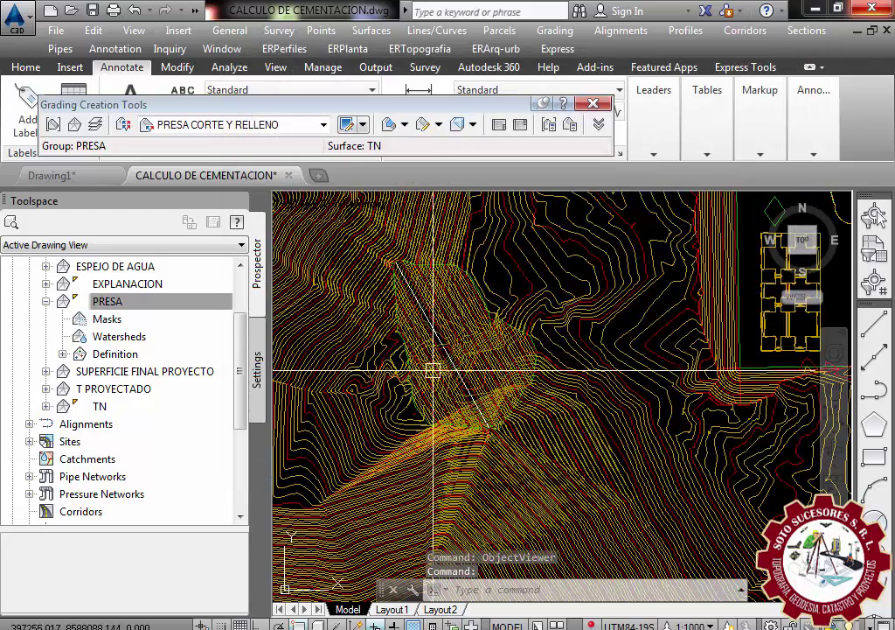
- Zoom around the drawing to review the merged contours and select a surface
scroll(413, 382, "up", 2)
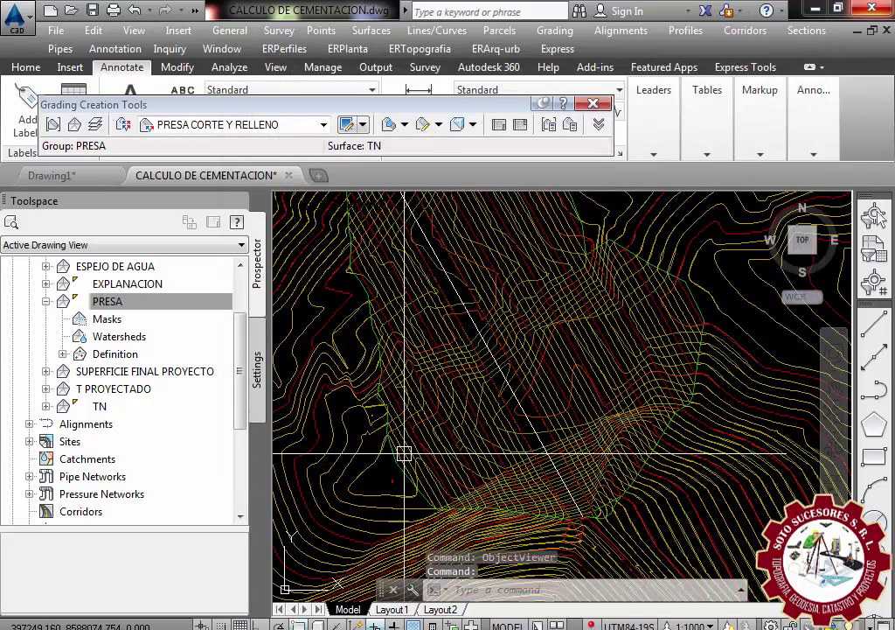
scroll(406, 453, "up", 2)
scroll(511, 372, "down", 2)
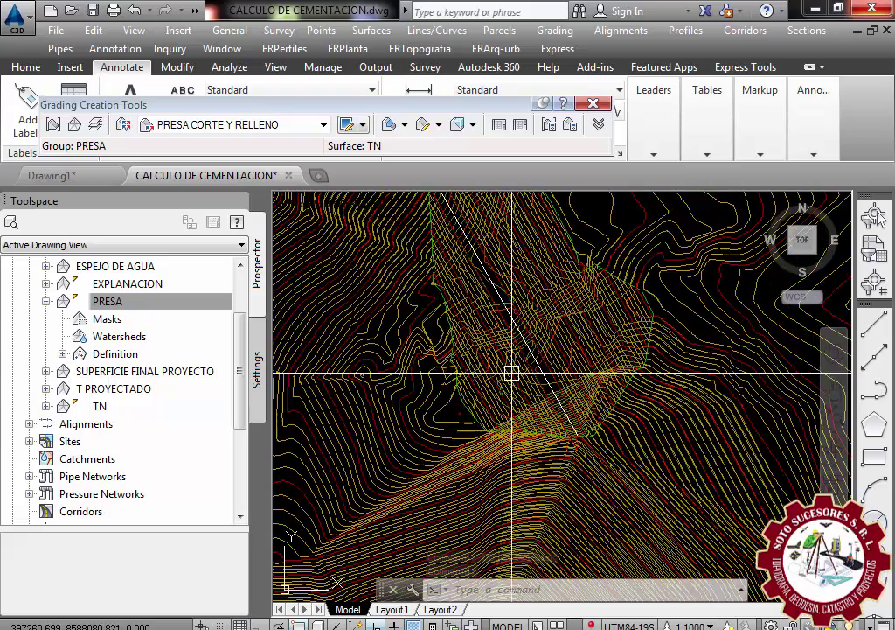
scroll(518, 405, "down", 2)
scroll(634, 358, "up", 3)
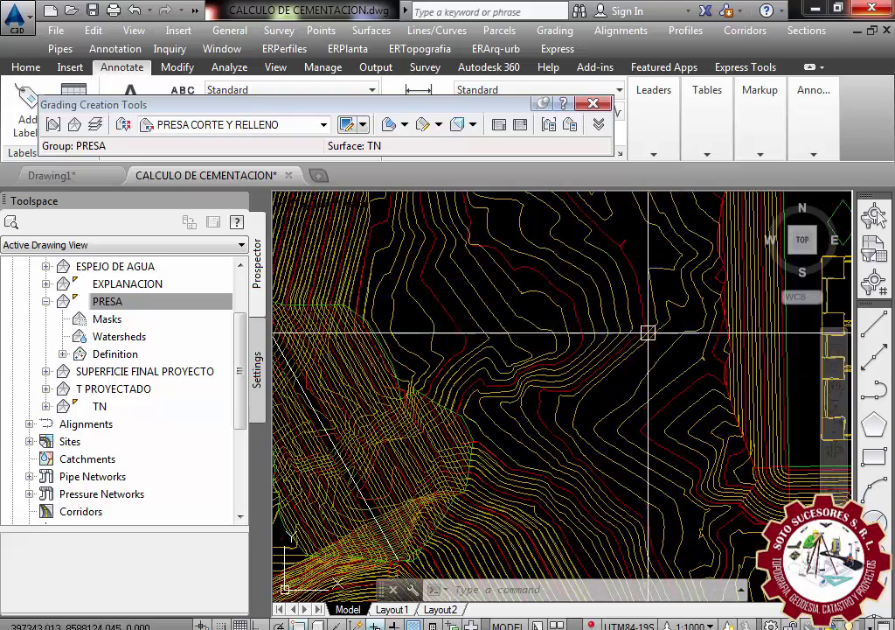
scroll(741, 424, "down", 1)
scroll(741, 424, "up", 2)
scroll(742, 424, "down", 3)
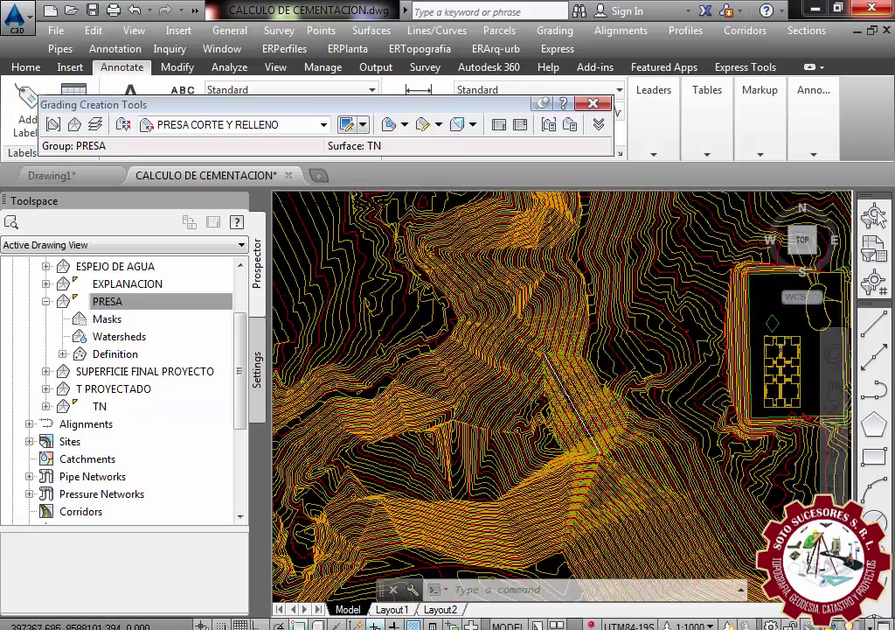
scroll(741, 424, "down", 1)
scroll(553, 437, "up", 3)
scroll(554, 437, "up", 2)
scroll(679, 432, "up", 1)
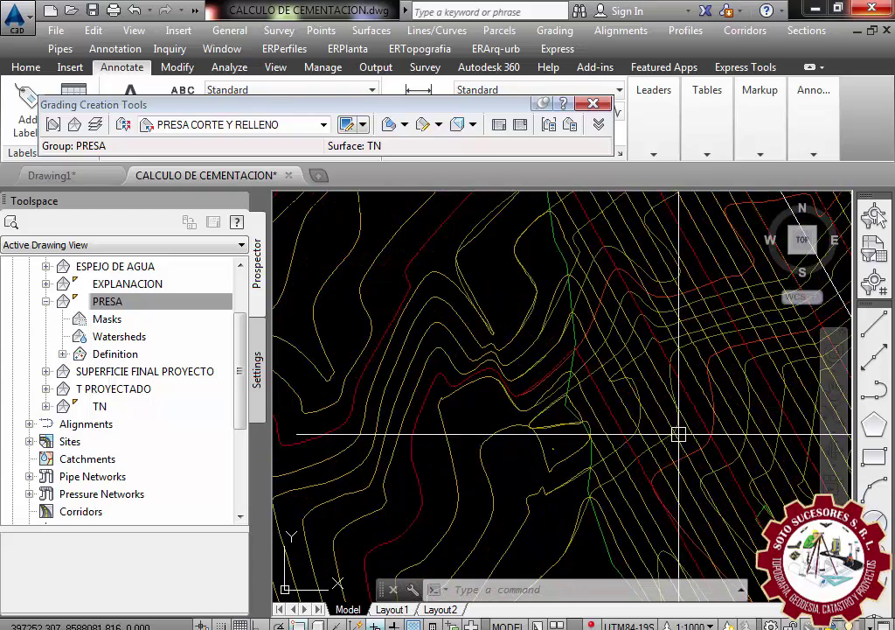
scroll(580, 424, "up", 1)
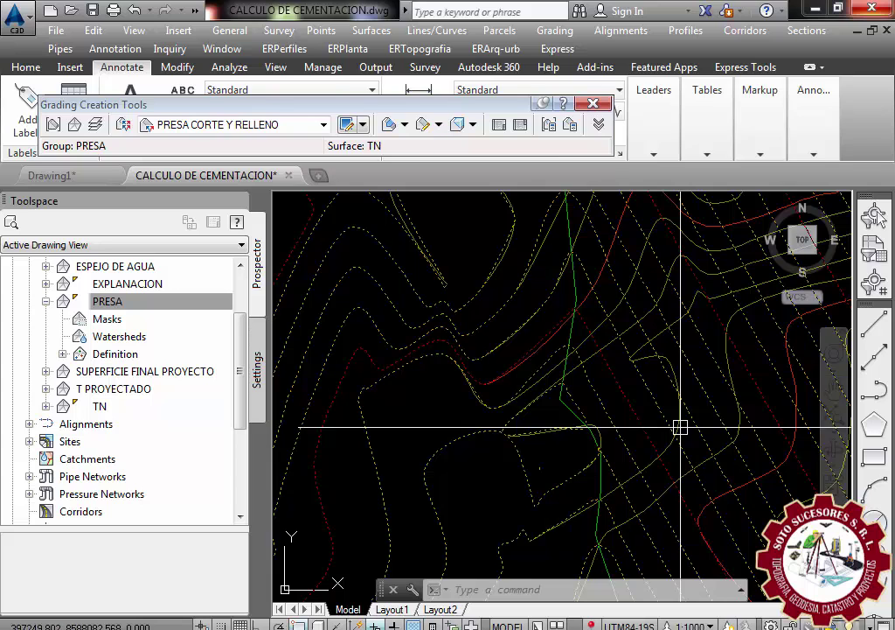
key("Escape")
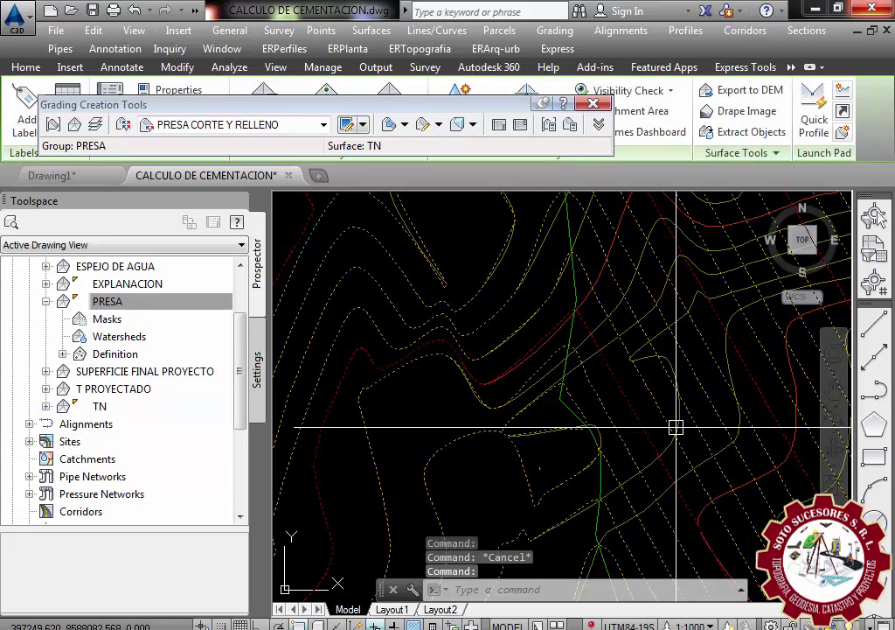
scroll(676, 424, "up", 3)
left_click(679, 414)
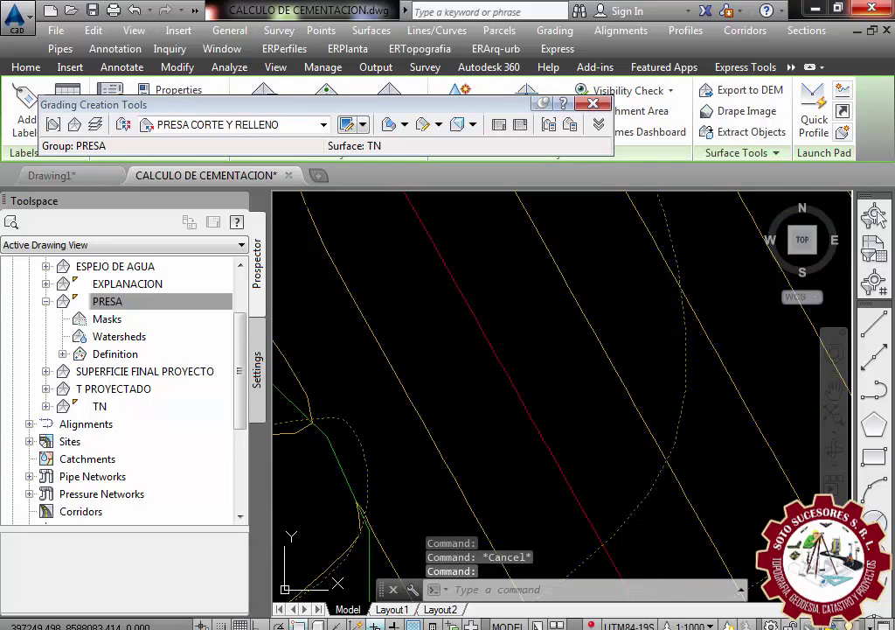
- Hide major and minor contours in the selected surface's style
right_click(662, 411)
left_click(717, 562)
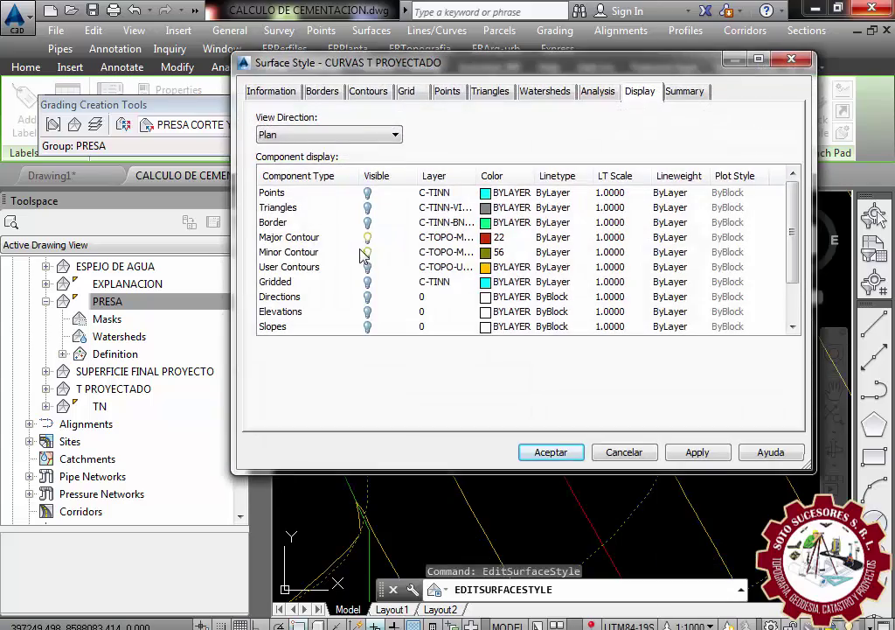
left_click(367, 237)
left_click(367, 252)
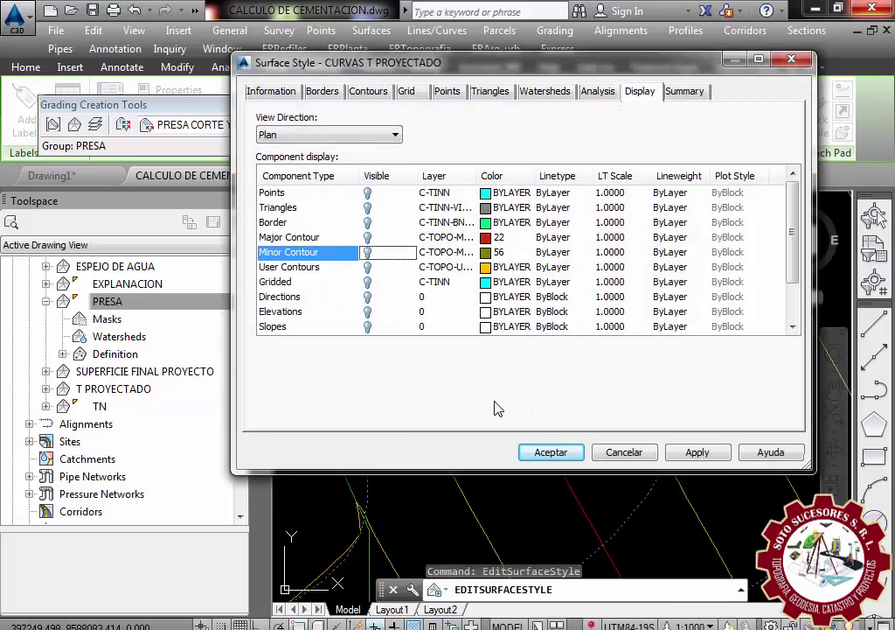
left_click(551, 452)
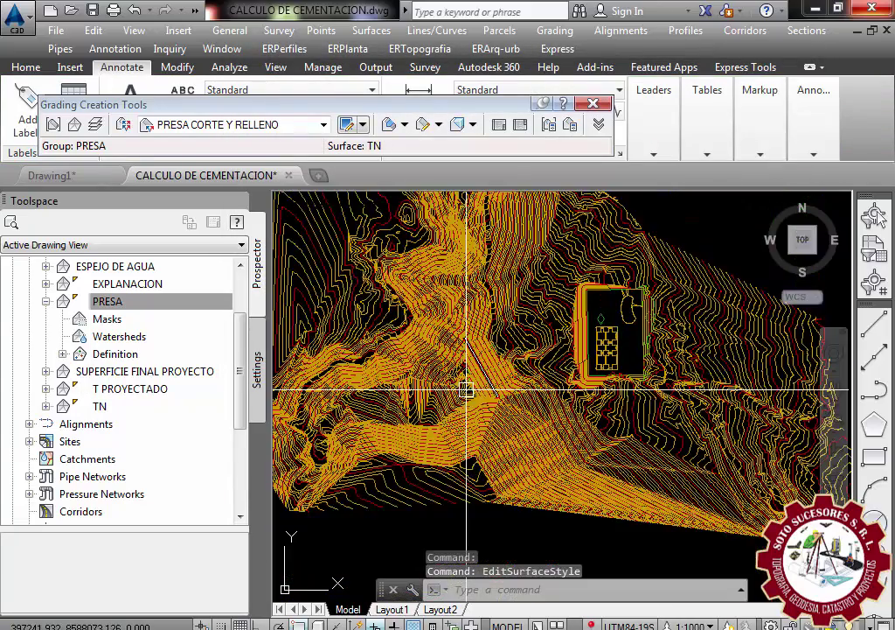
- Inspect the surface in 3D in Object Viewer, orbiting to tilted and low oblique views
scroll(673, 370, "up", 2)
scroll(609, 379, "down", 2)
scroll(466, 400, "up", 2)
scroll(481, 389, "up", 2)
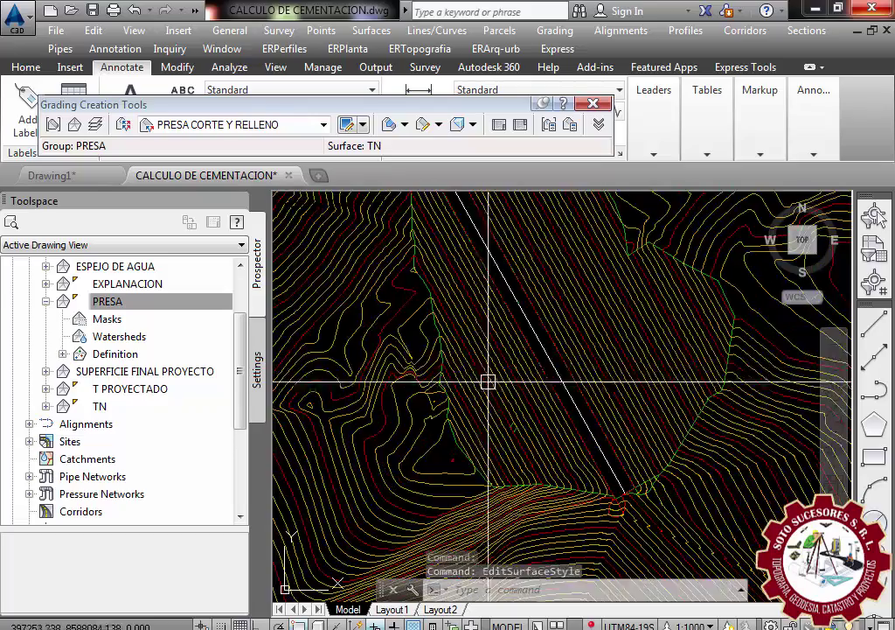
left_click(488, 382)
right_click(477, 378)
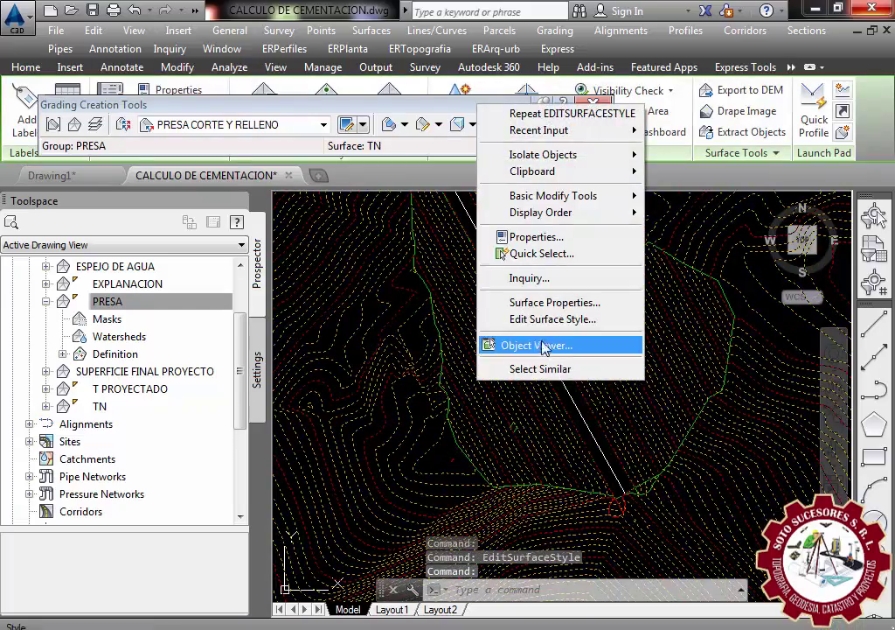
left_click(535, 346)
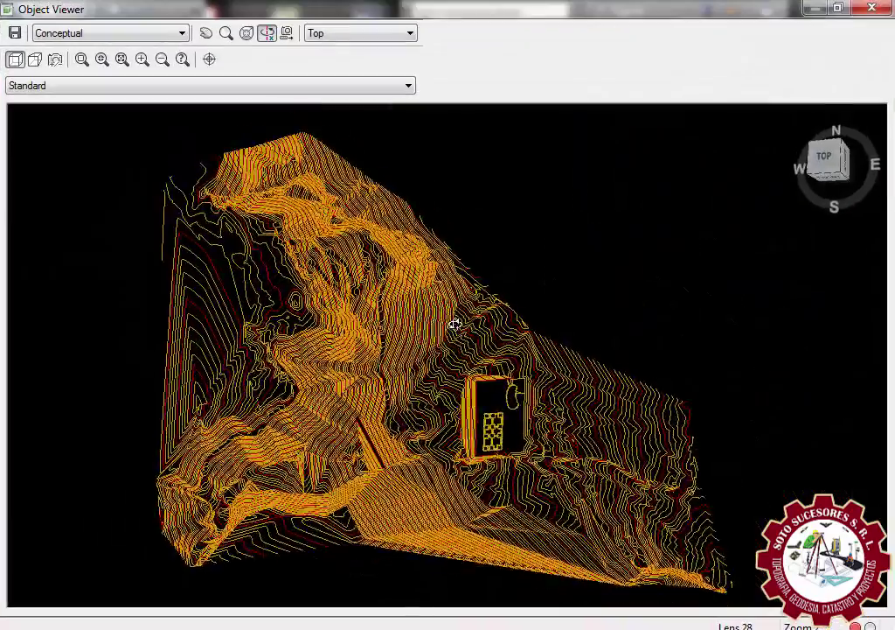
left_click_drag(374, 459, 443, 393)
scroll(390, 475, "up", 3)
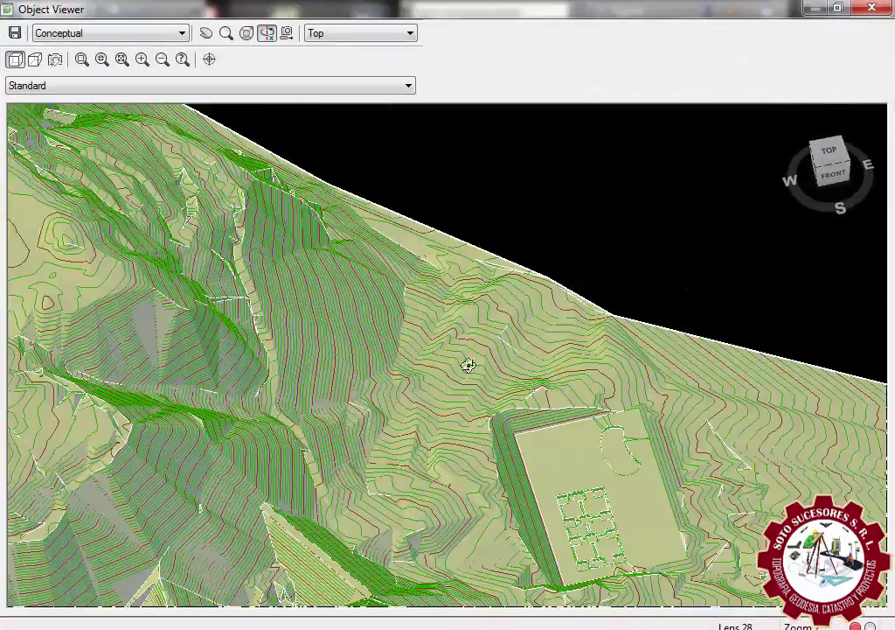
scroll(424, 450, "down", 5)
scroll(372, 494, "up", 4)
mouse_move(372, 494)
left_mouse_down()
mouse_move(466, 435)
mouse_move(446, 470)
mouse_move(390, 474)
left_mouse_up()
left_click(871, 8)
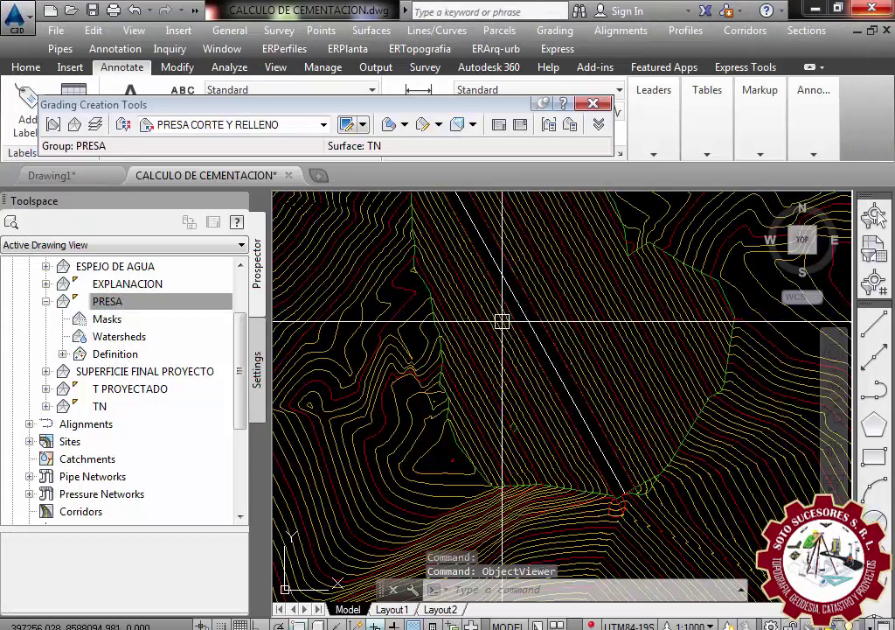
- Select the terrain surface, cancel its actions menu, and clear the selection
scroll(502, 321, "down", 3)
scroll(506, 364, "up", 4)
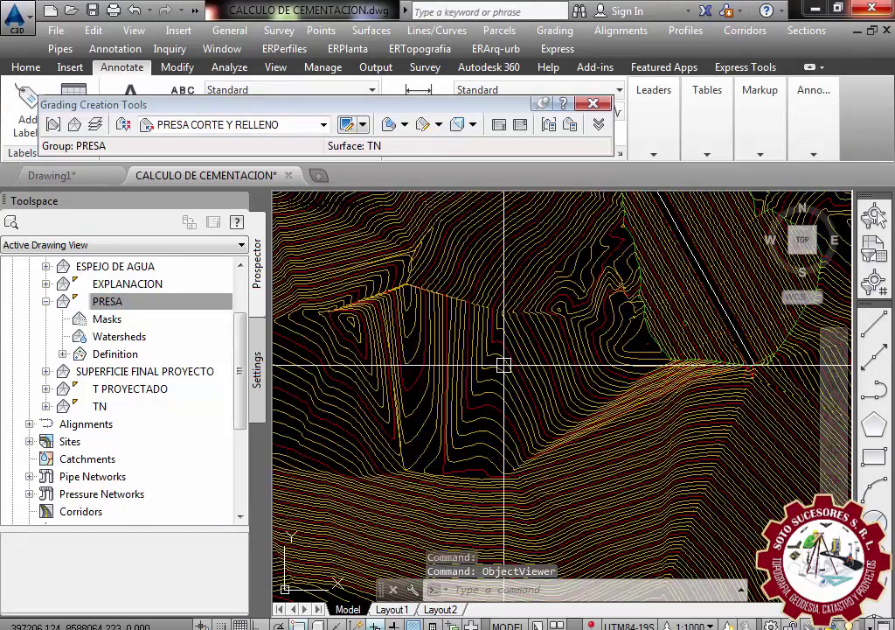
left_click(513, 334)
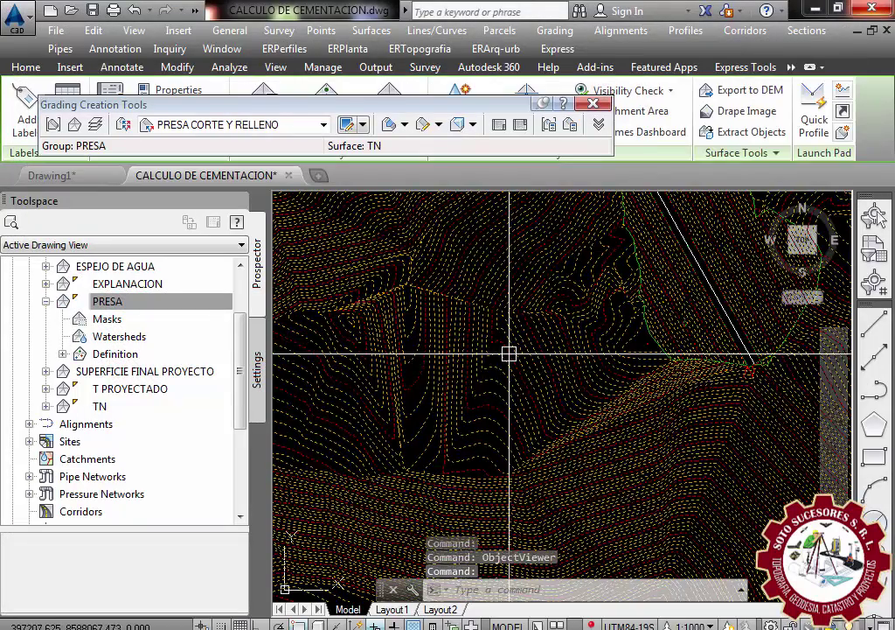
right_click(509, 353)
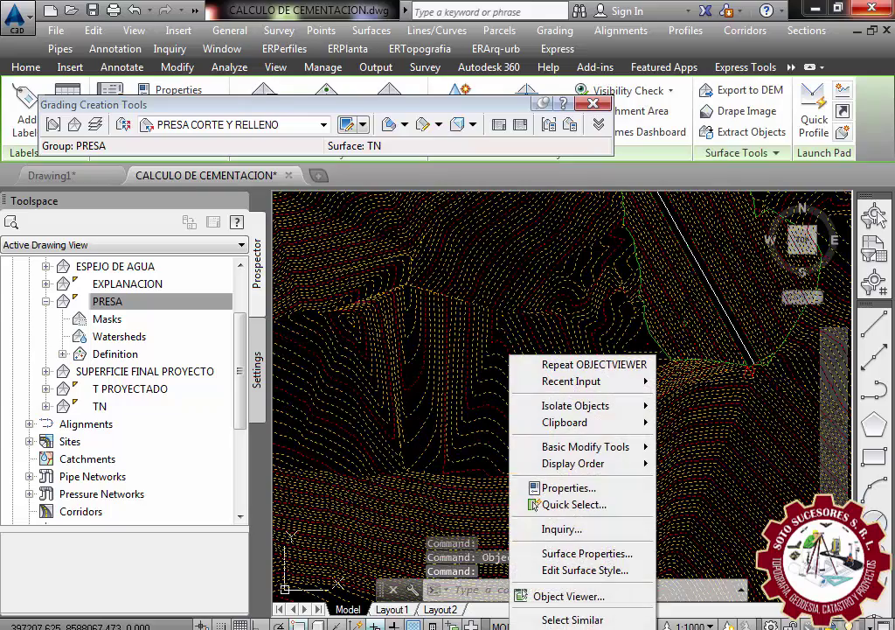
key("Escape")
key("Escape")
left_click(516, 346)
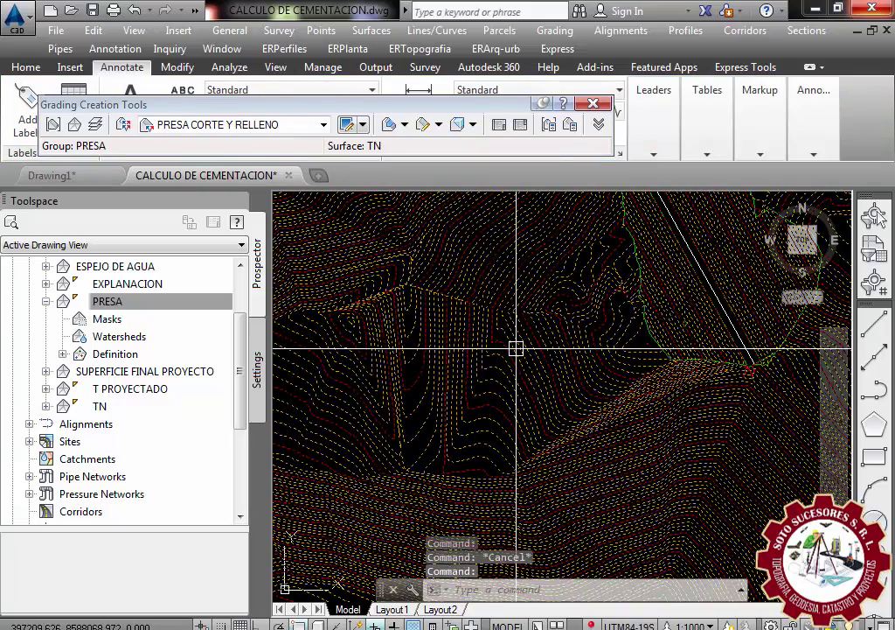
key("Escape")
scroll(606, 348, "up", 3)
scroll(760, 320, "up", 3)
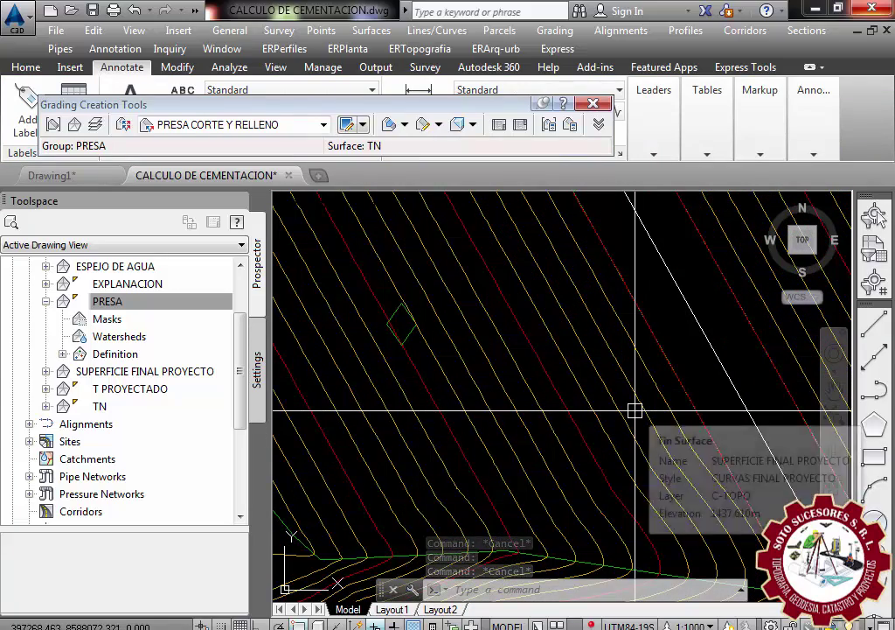
mouse_move(635, 409)
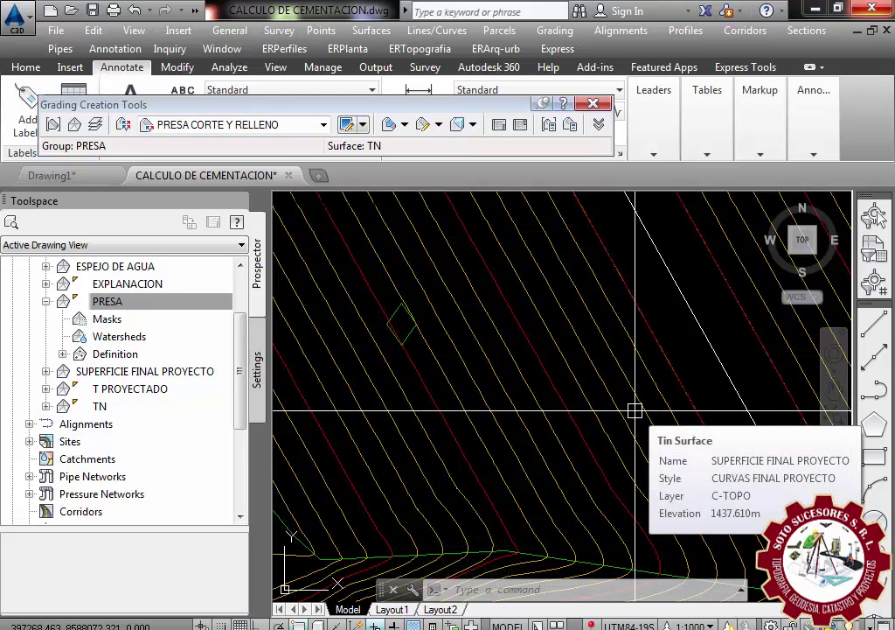
type("PL")
key("Return")
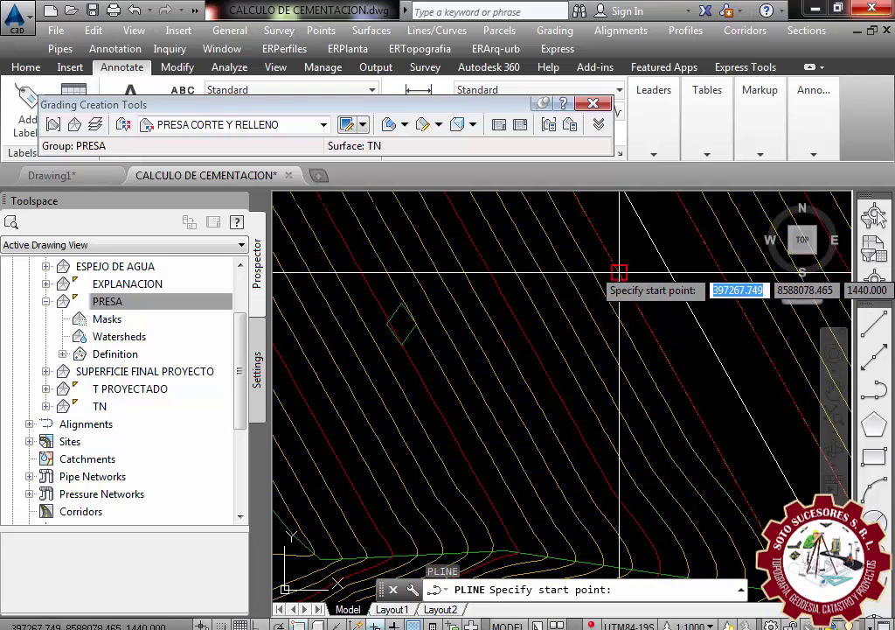
scroll(619, 272, "up", 4)
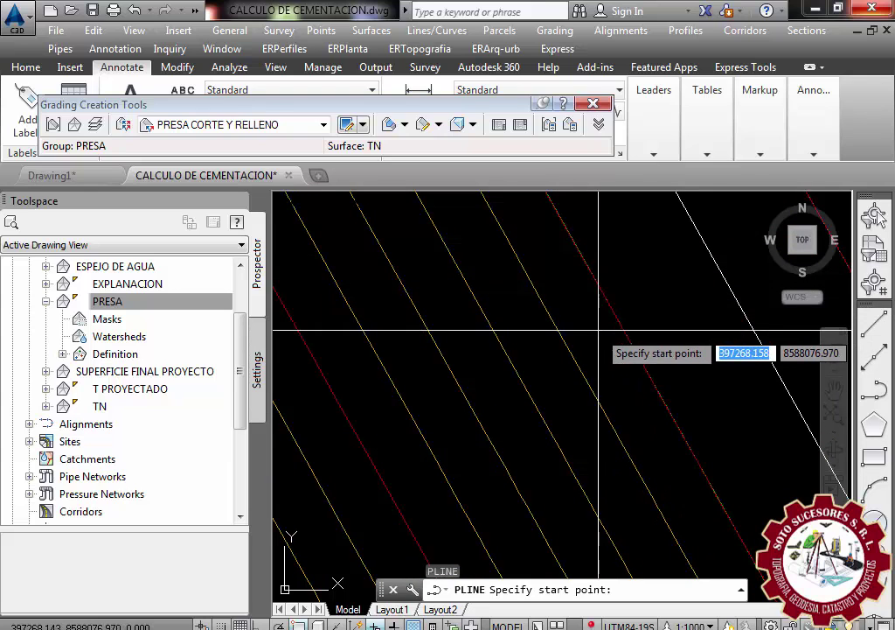
scroll(603, 274, "down", 2)
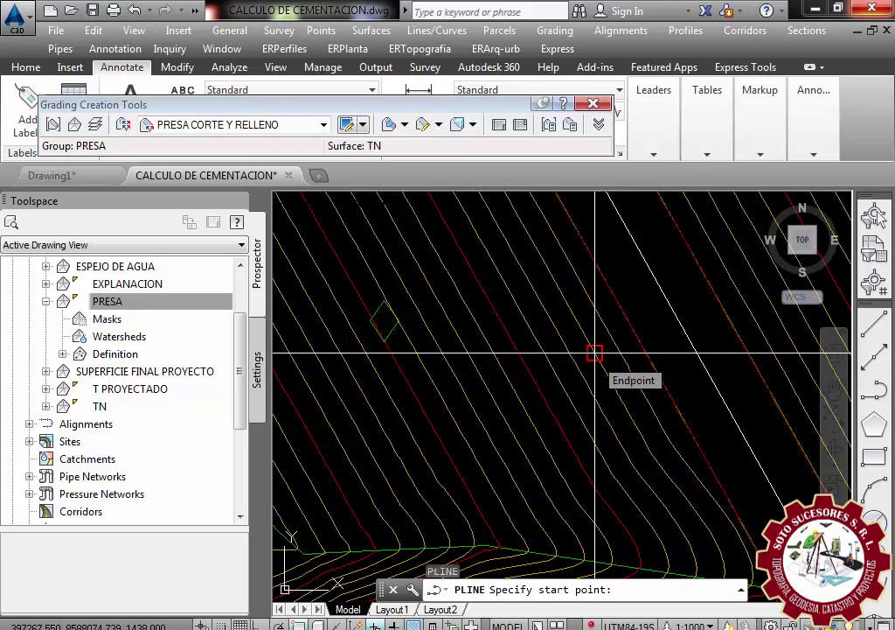
left_click(594, 354)
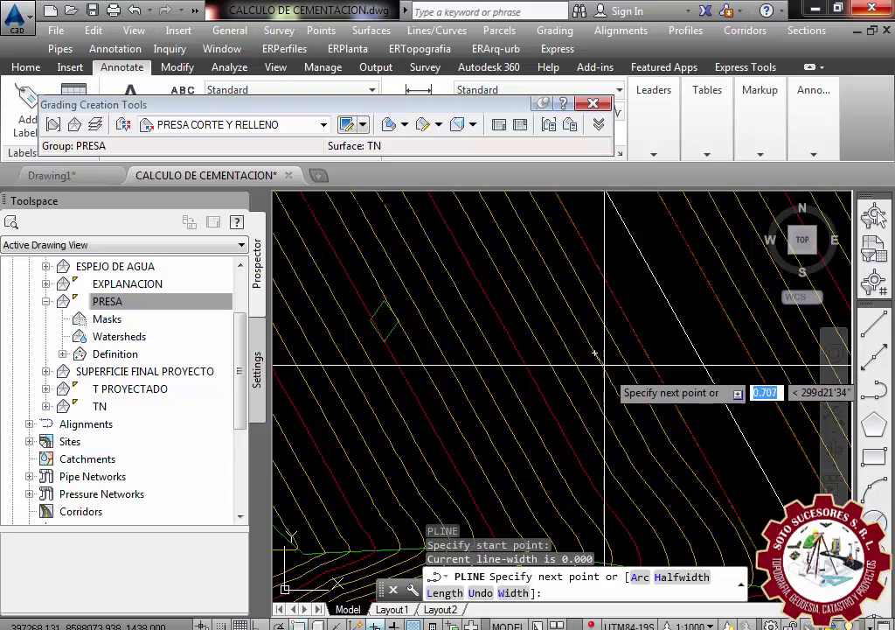
key("Escape")
type("id")
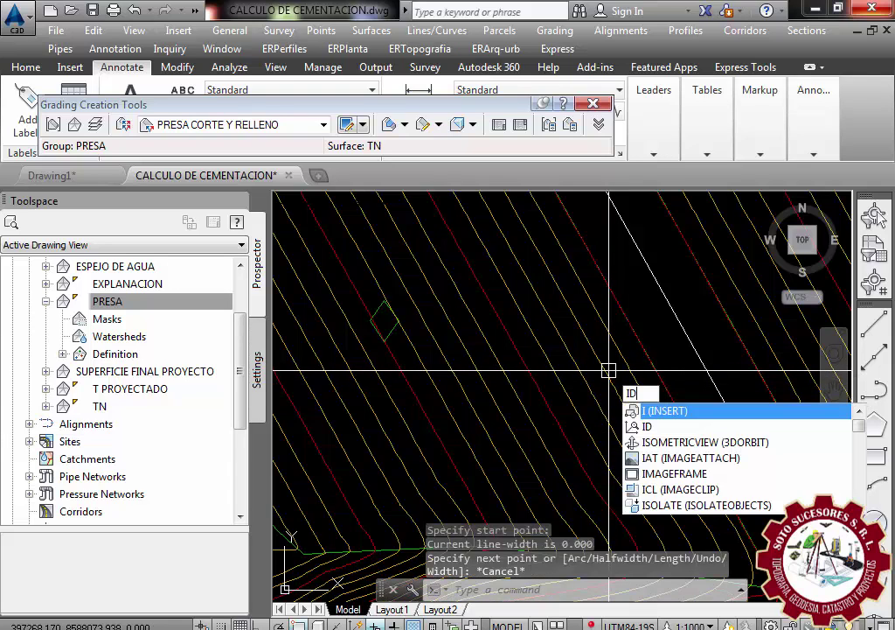
key("Return")
left_click(582, 330)
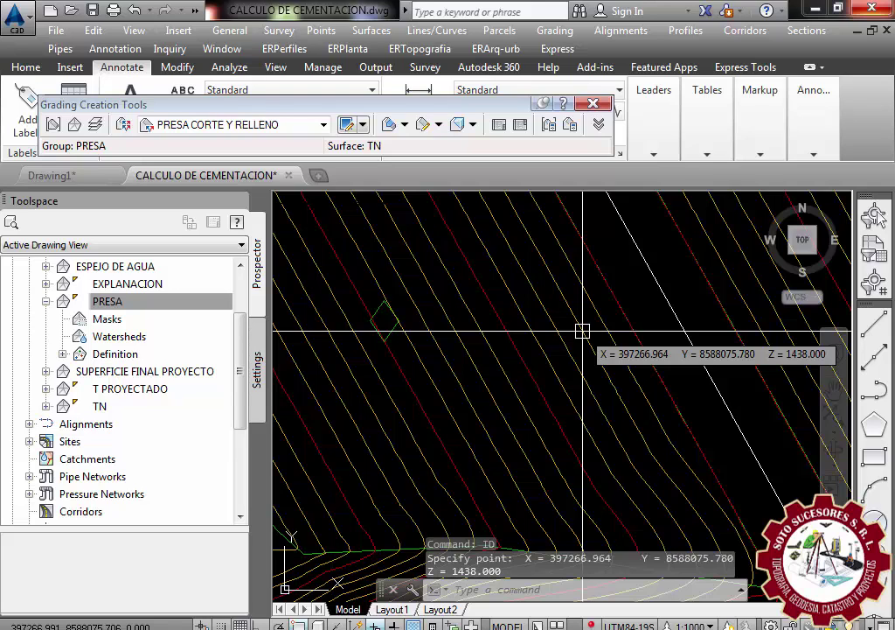
key("Escape")
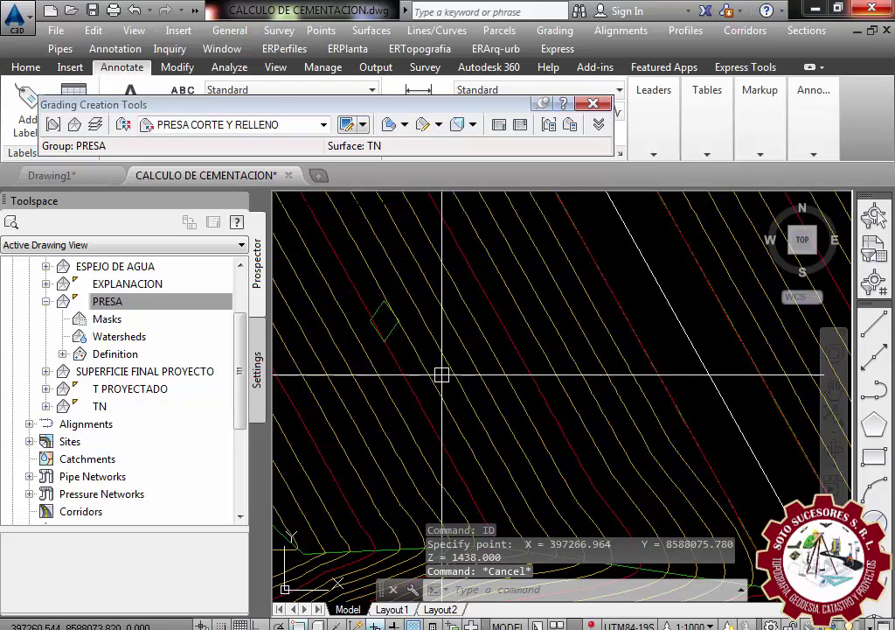
left_click(476, 337)
right_click(465, 349)
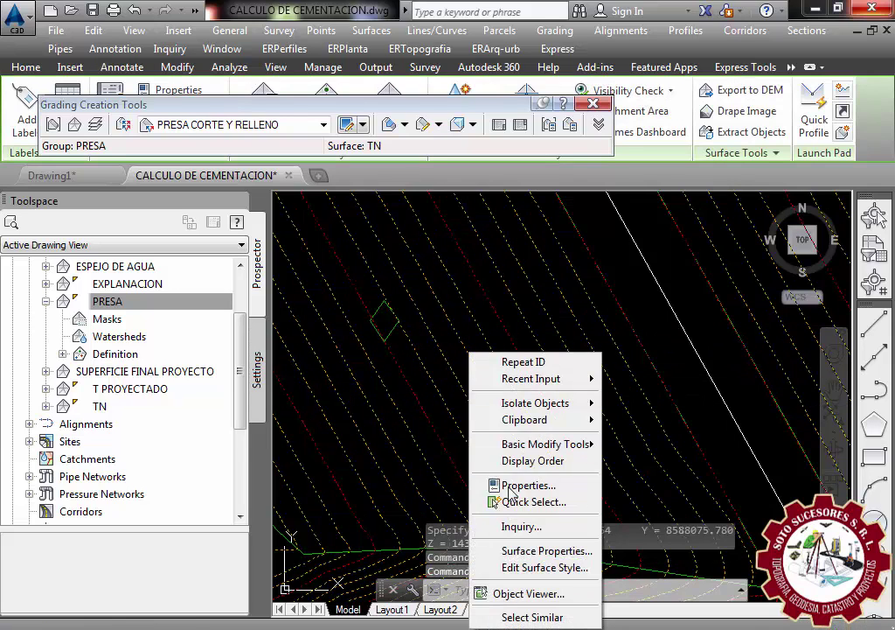
key("Escape")
left_click(437, 358)
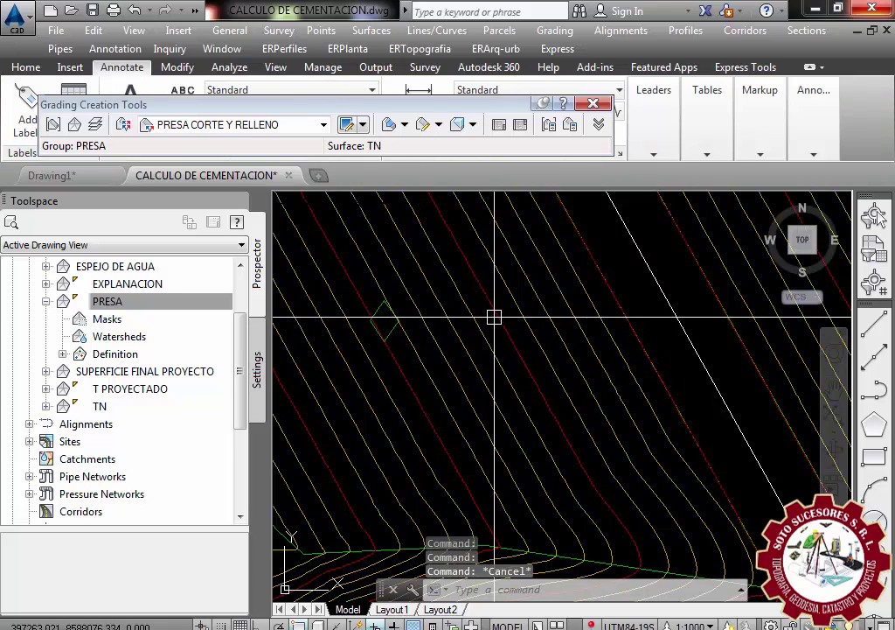
- In SUPERFICIE FINAL PROYECTO's properties, set the analysis type to User-defined contours and run it
right_click(456, 316)
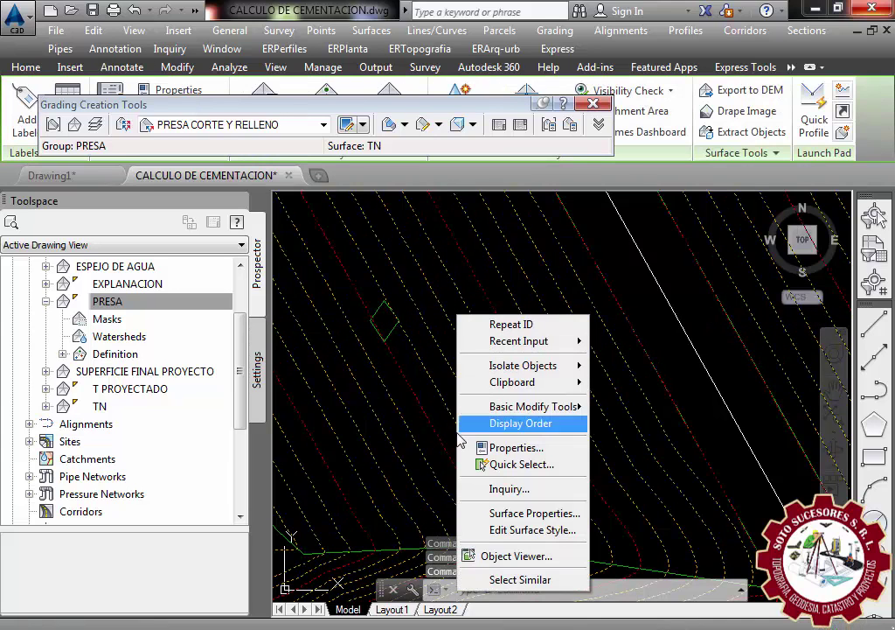
left_click(529, 516)
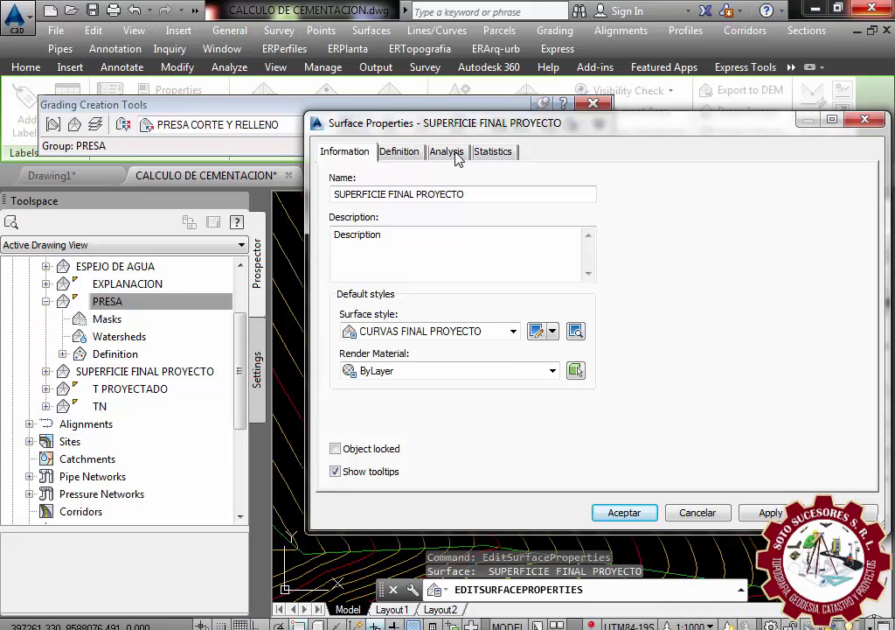
left_click(457, 158)
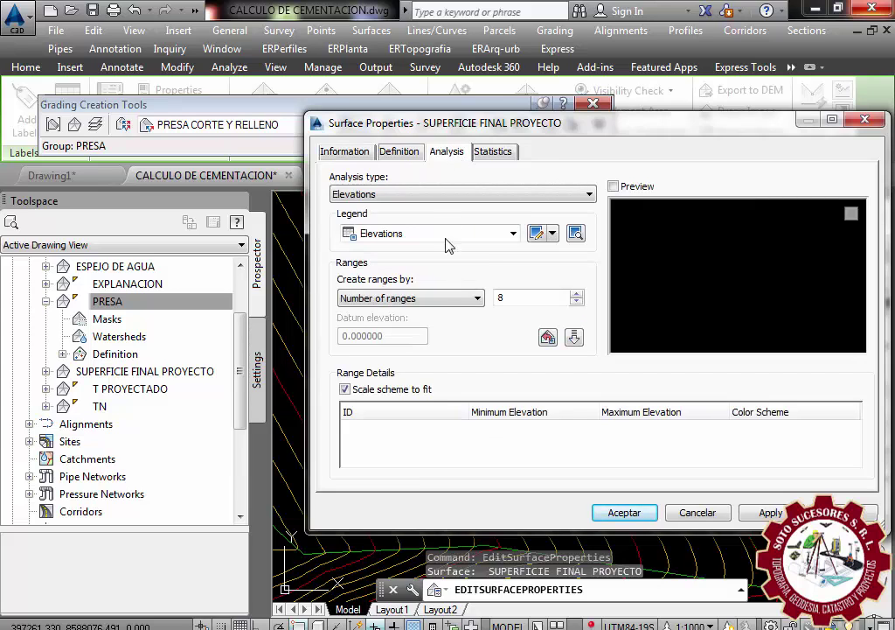
left_click(447, 192)
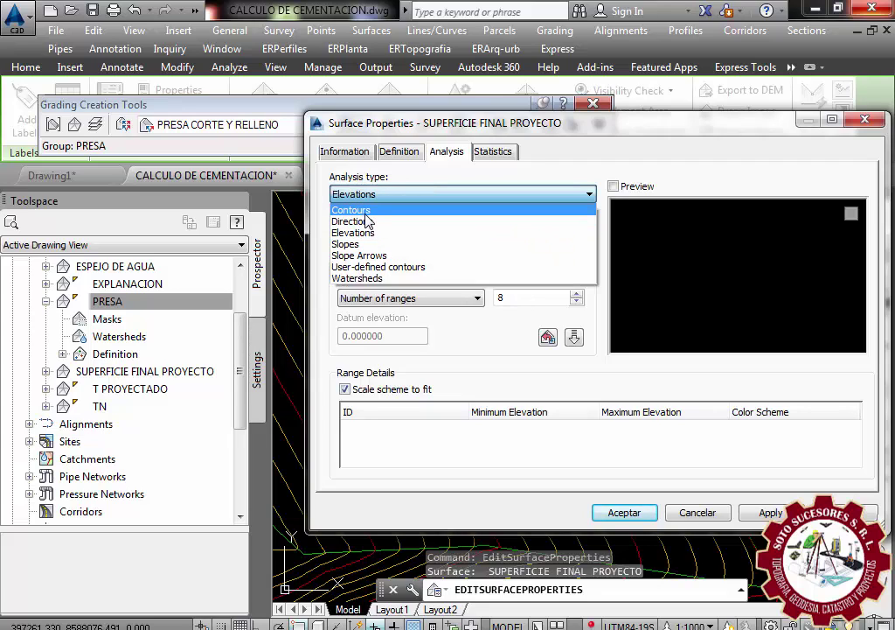
left_click(392, 266)
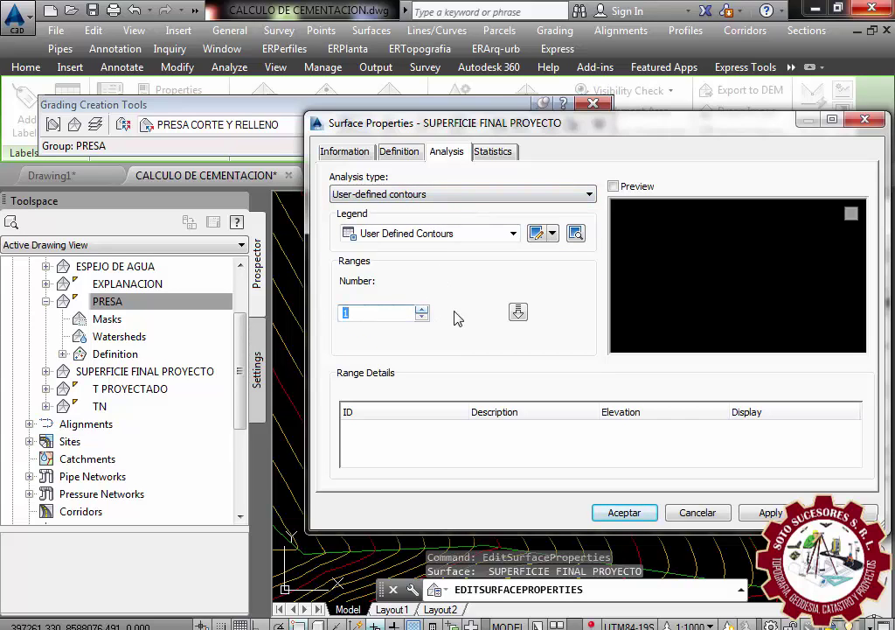
left_click(519, 313)
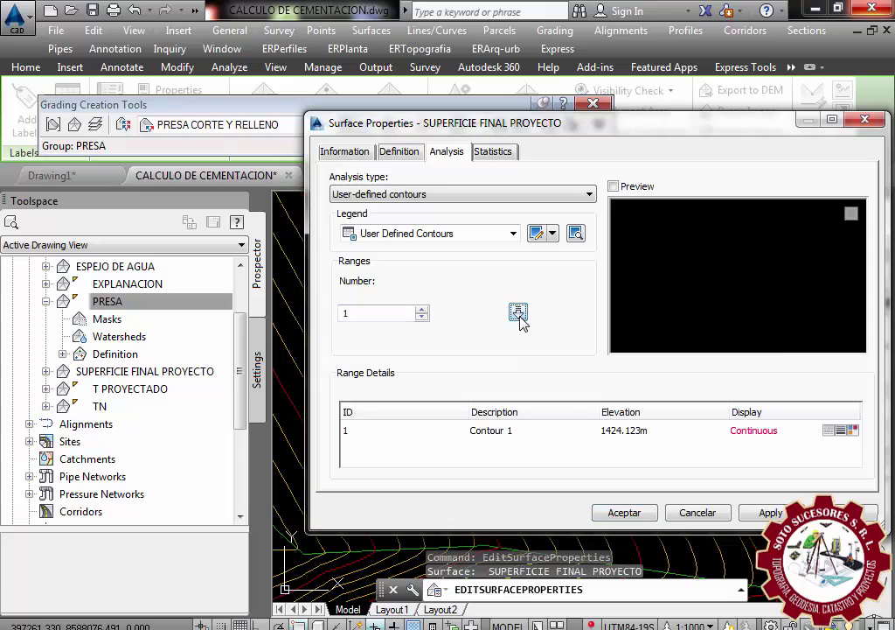
- Set Contour 1 elevation to 1438 m and apply the analysis
left_click(654, 433)
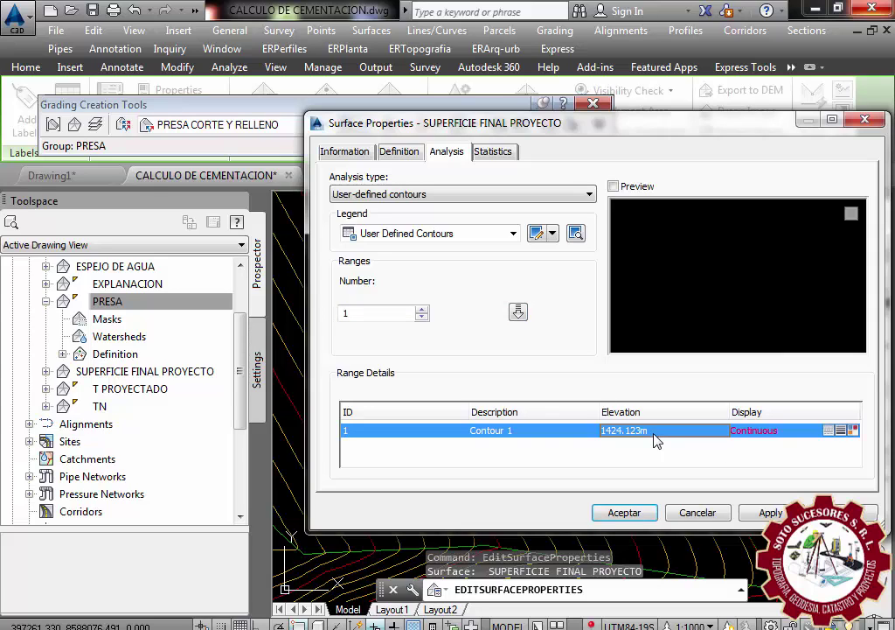
left_click(654, 434)
type("1438")
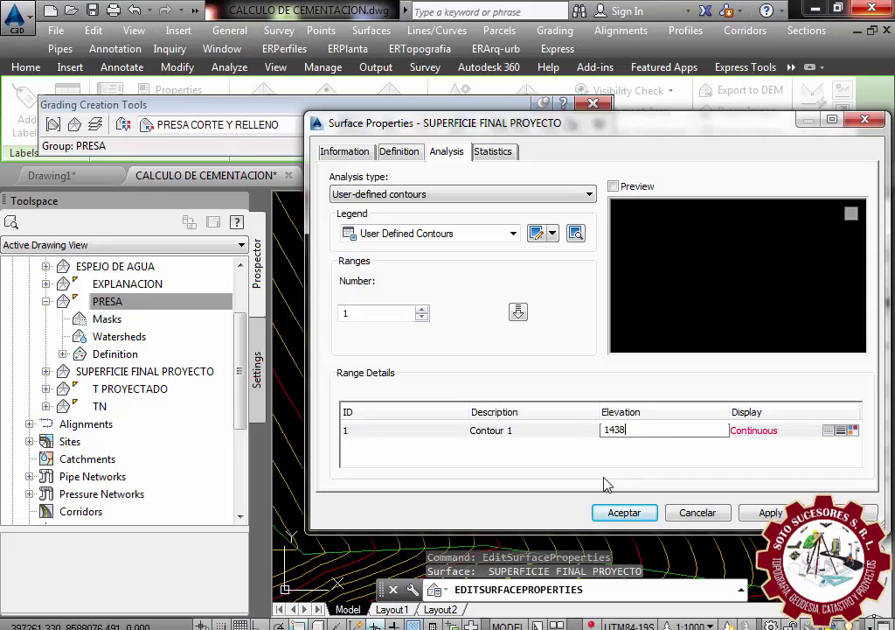
key("Return")
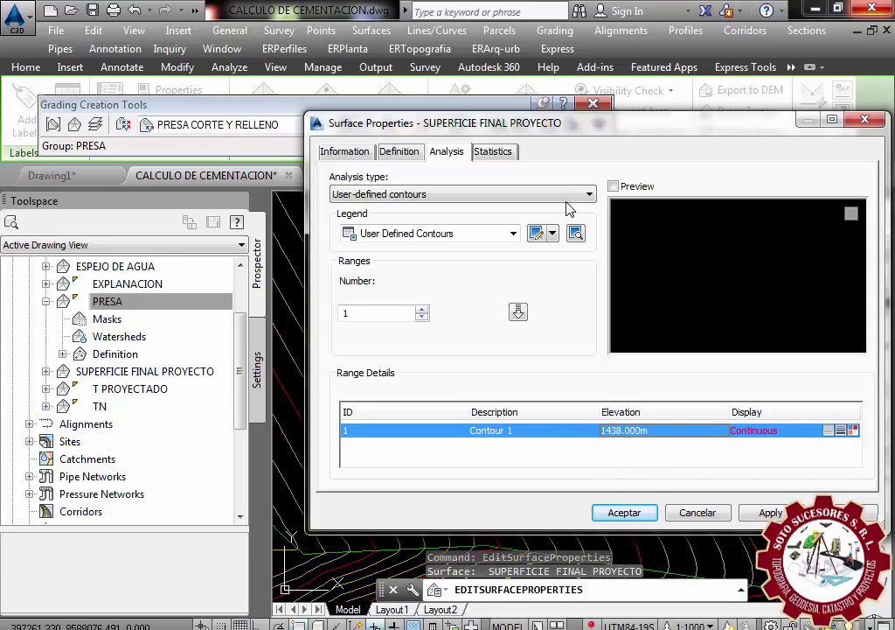
left_click_drag(587, 129, 467, 72)
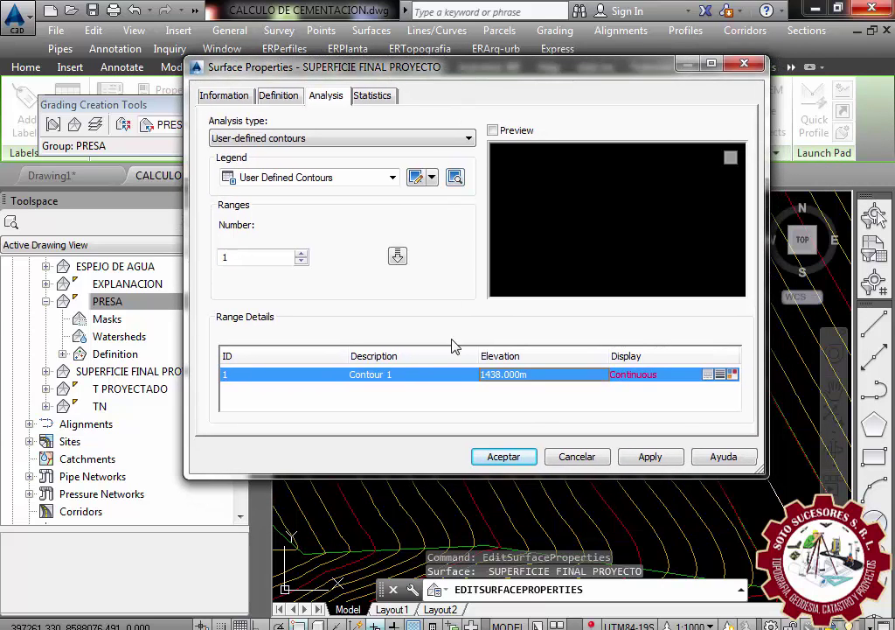
left_click(663, 463)
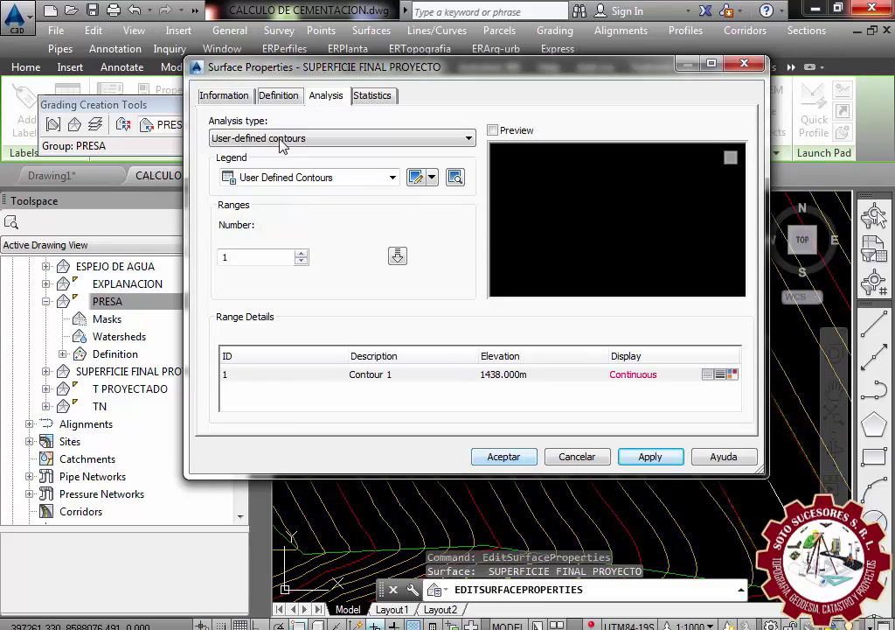
- Review the Definition and Statistics tabs, then close the surface properties
left_click(278, 98)
left_click(366, 98)
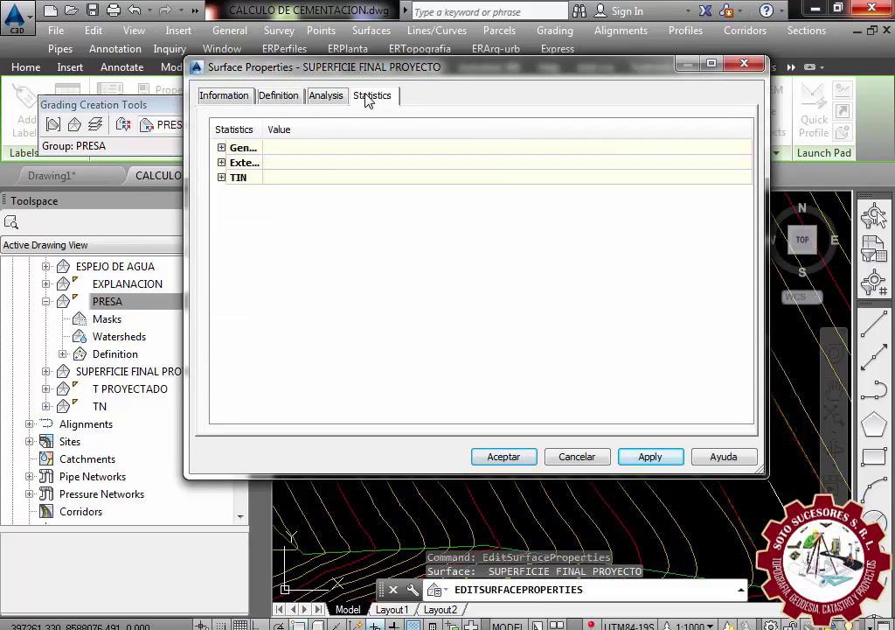
left_click(325, 96)
left_click(271, 96)
left_click(235, 96)
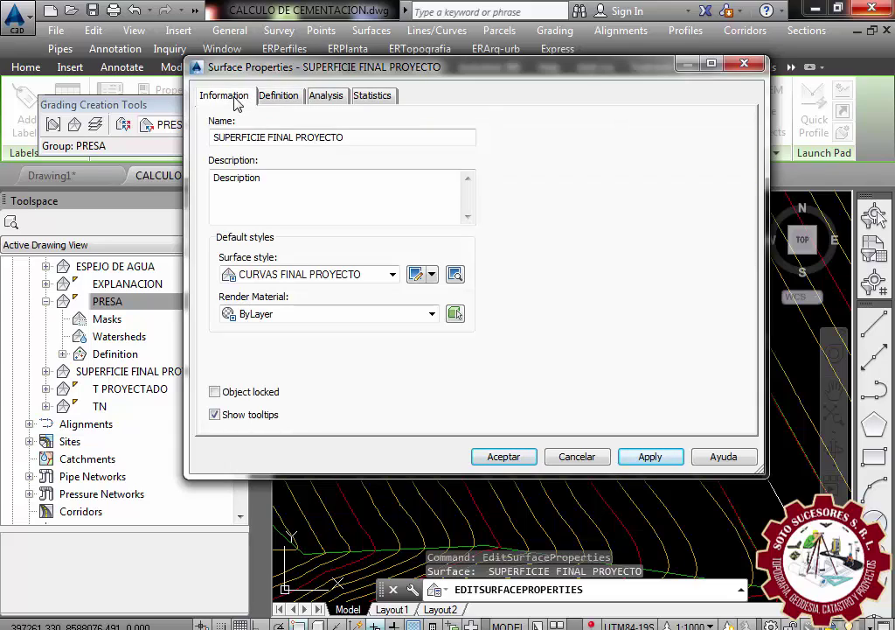
left_click(504, 457)
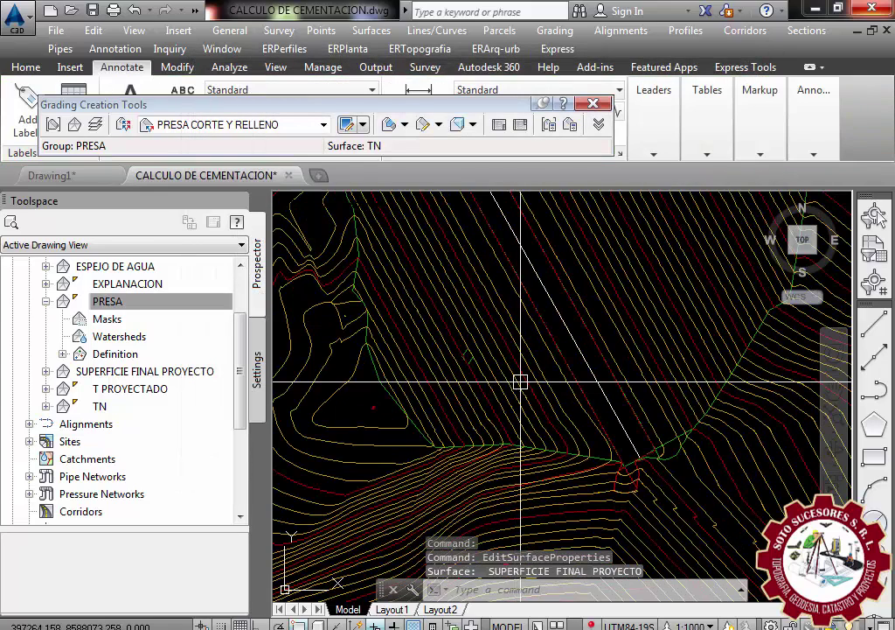
- Turn on user contours in the CURVAS FINAL PROYECTO style and colour them blue (170)
left_click(507, 358)
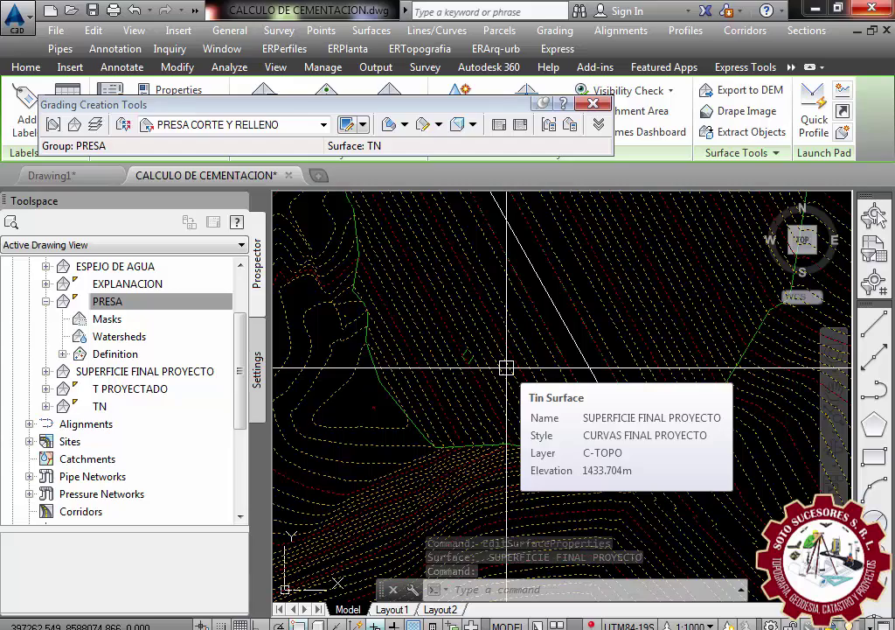
right_click(506, 367)
left_click(560, 292)
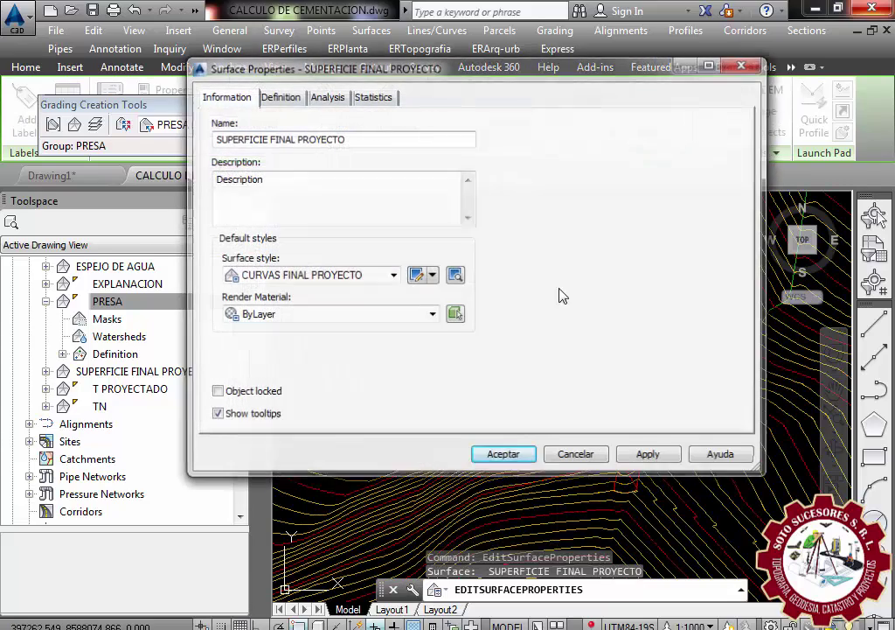
left_click(433, 276)
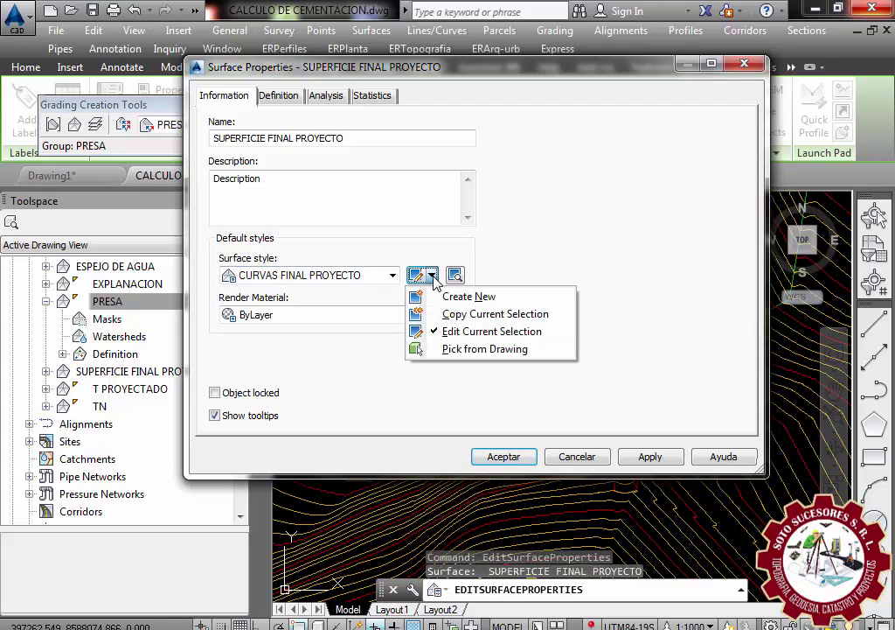
left_click(453, 334)
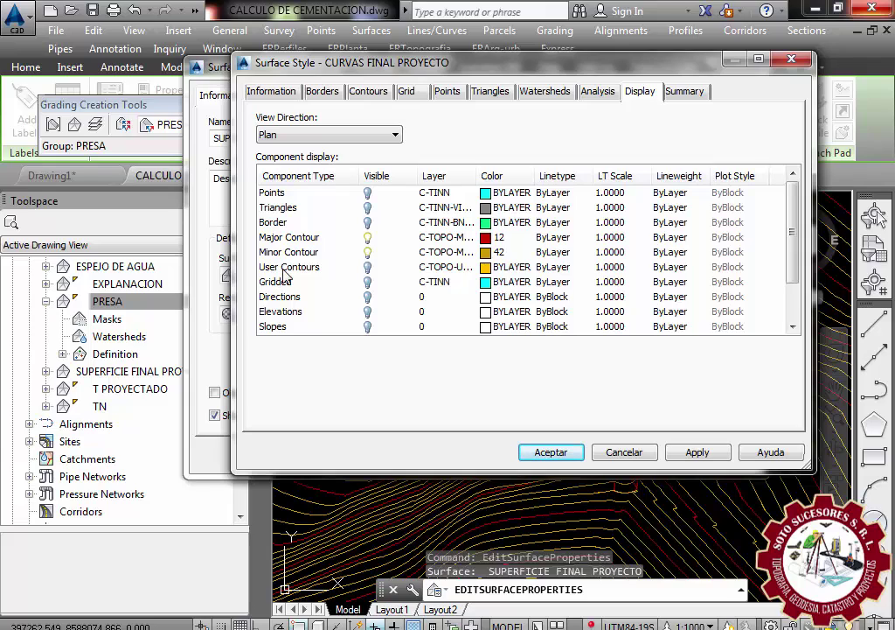
left_click(368, 269)
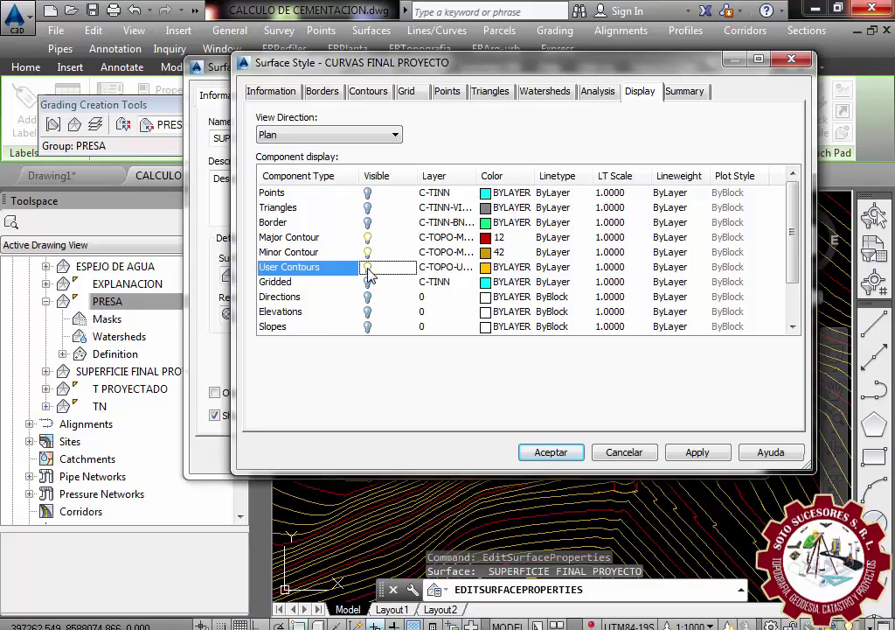
left_click(488, 272)
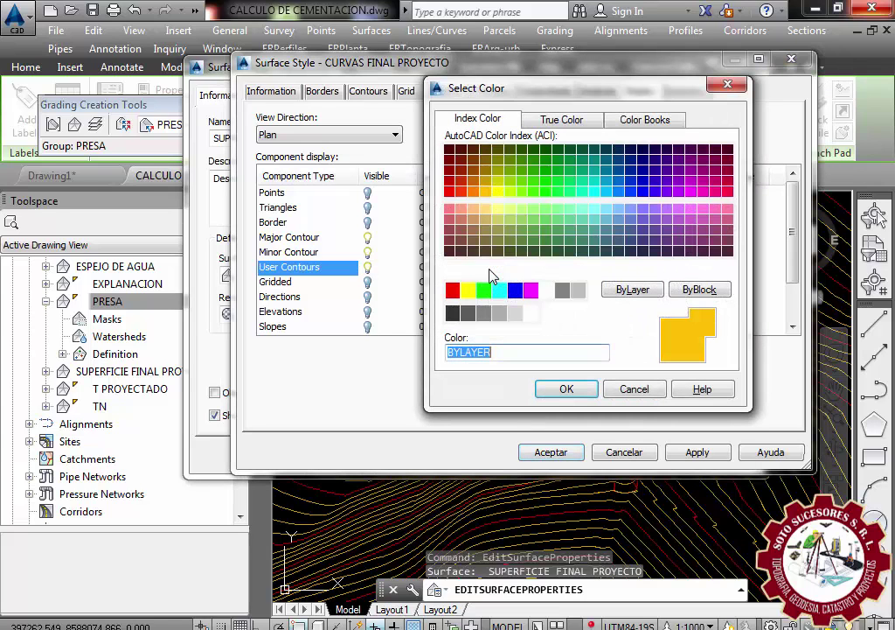
left_click(642, 194)
left_click(566, 389)
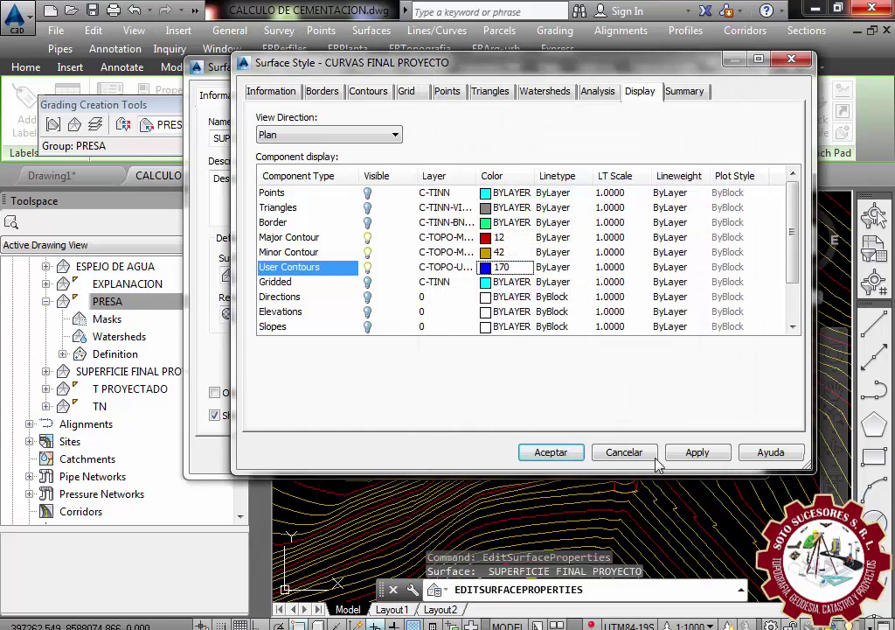
left_click(695, 455)
left_click(549, 452)
- Close Surface Properties and zoom around the drawing to check the blue 1438 m contour
left_click(511, 460)
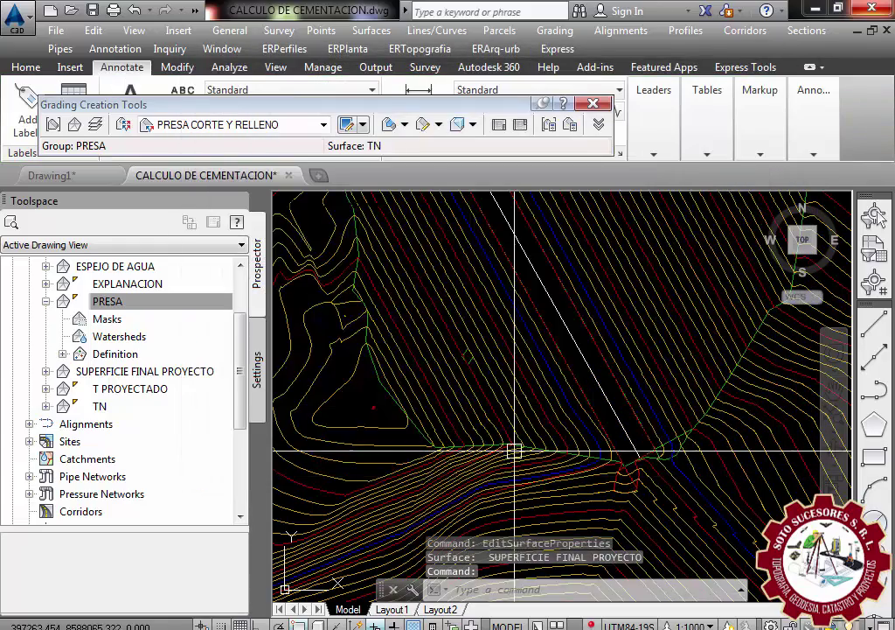
scroll(514, 451, "down", 3)
scroll(612, 424, "down", 2)
scroll(558, 435, "up", 4)
scroll(549, 437, "up", 1)
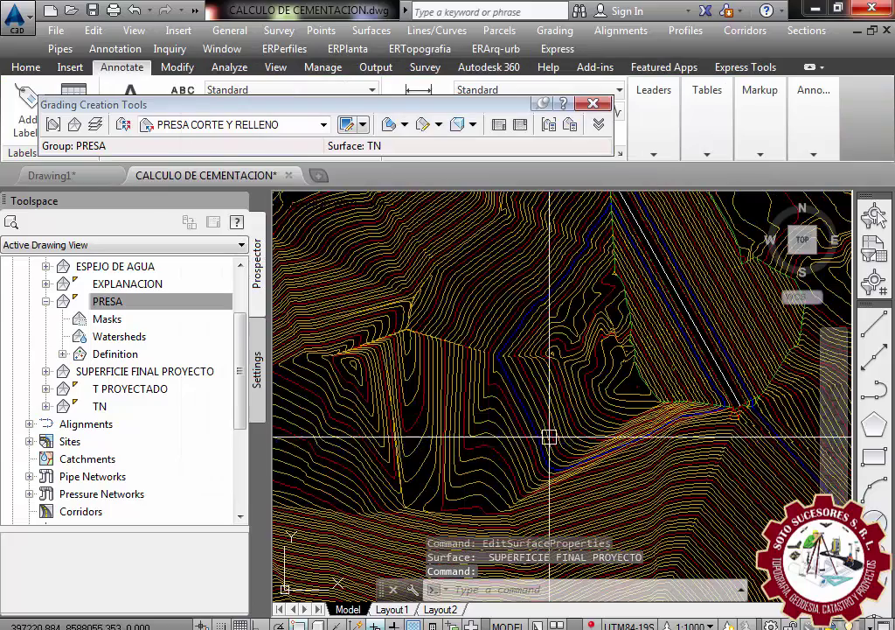
scroll(672, 376, "up", 2)
left_click(733, 394)
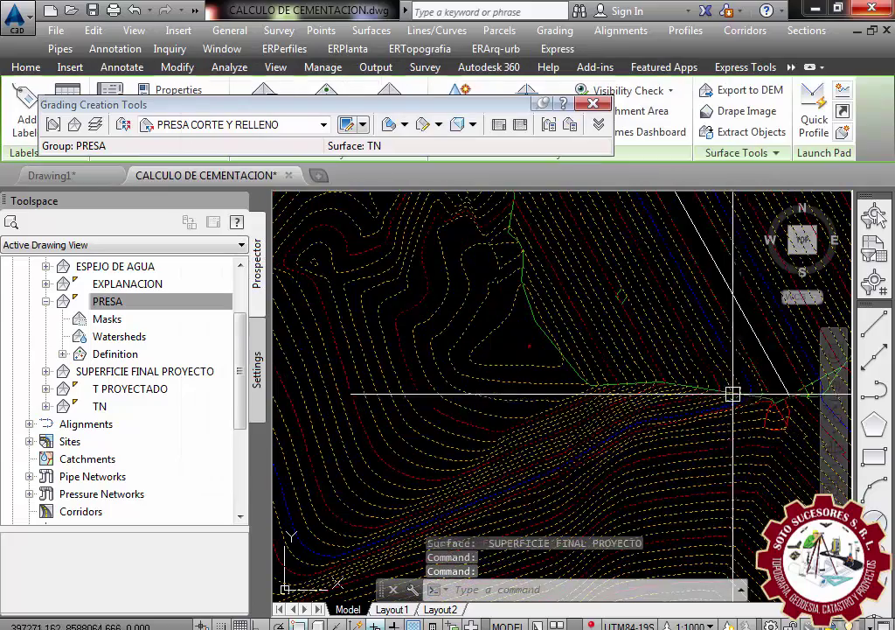
key("Escape")
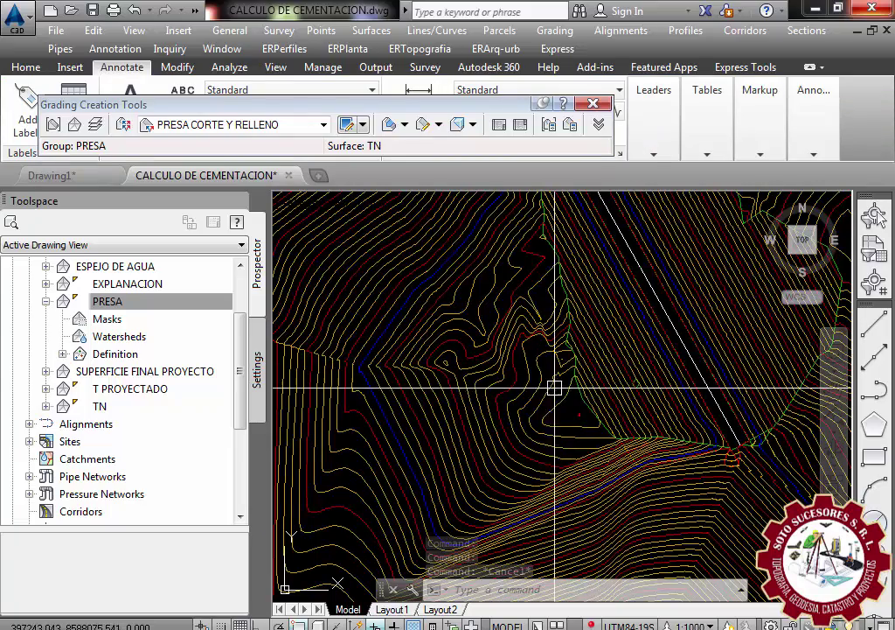
scroll(525, 415, "down", 1)
middle_click_drag(588, 340, 603, 379)
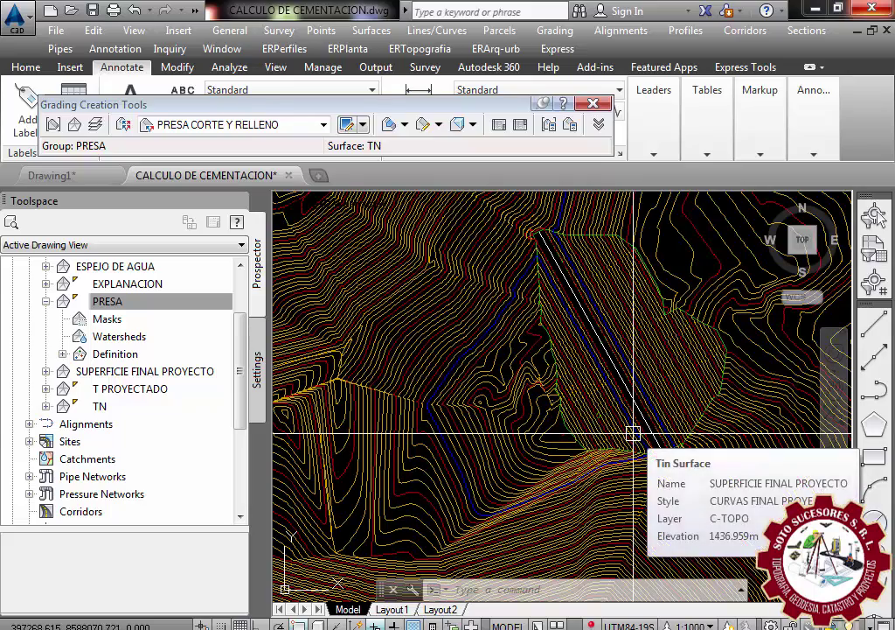
scroll(633, 431, "up", 3)
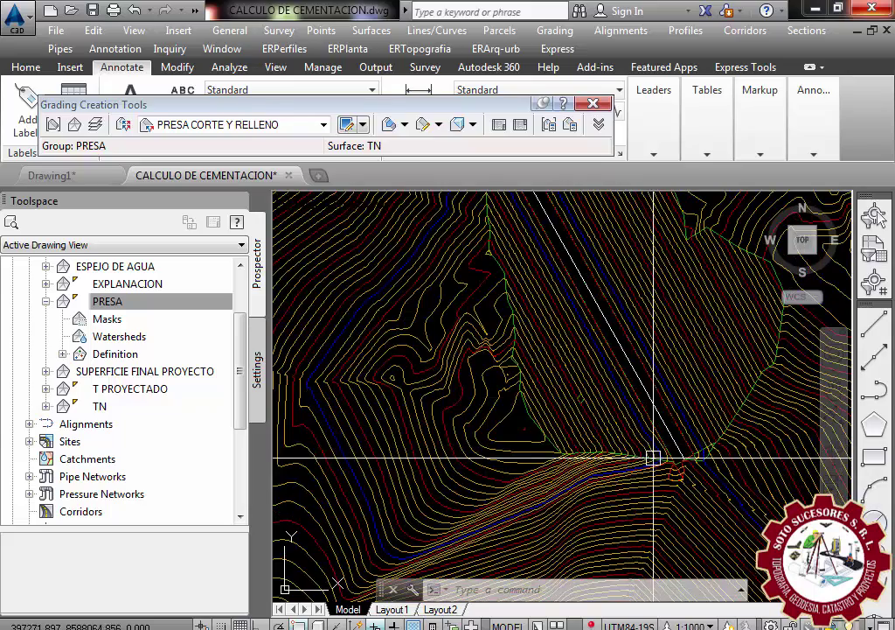
scroll(540, 453, "down", 3)
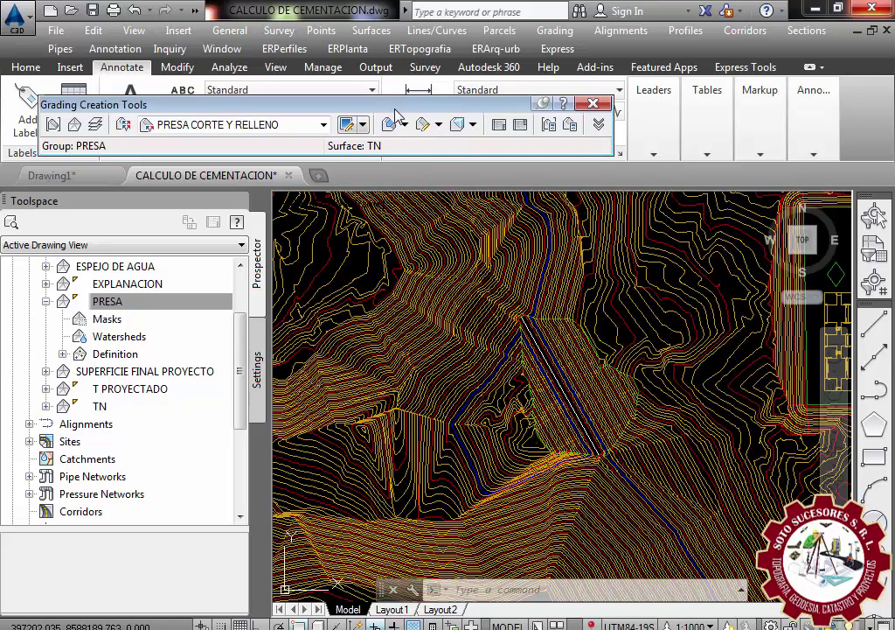
- Close the Grading Creation Tools toolbar and select the SUPERFICIE FINAL PROYECTO surface
left_click(592, 105)
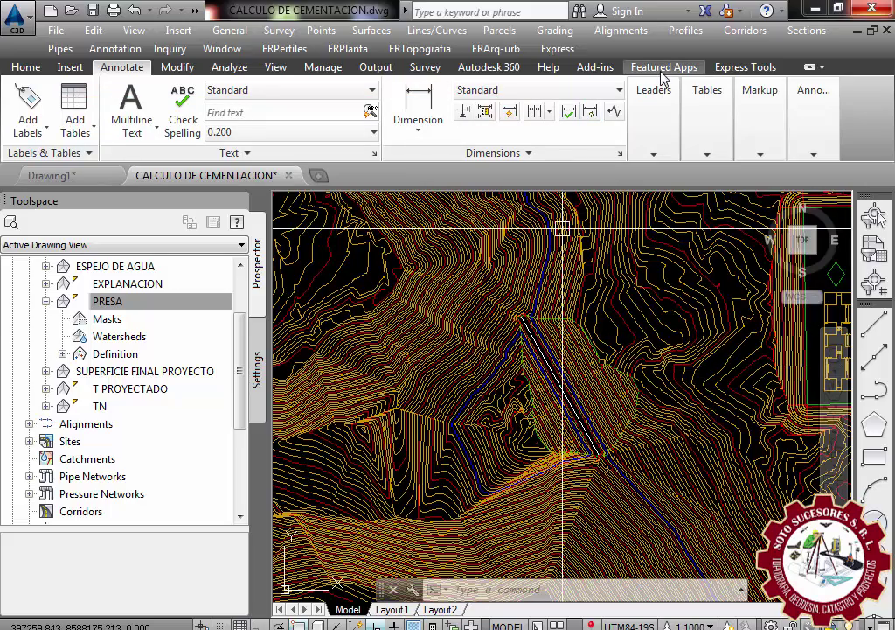
left_click(521, 418)
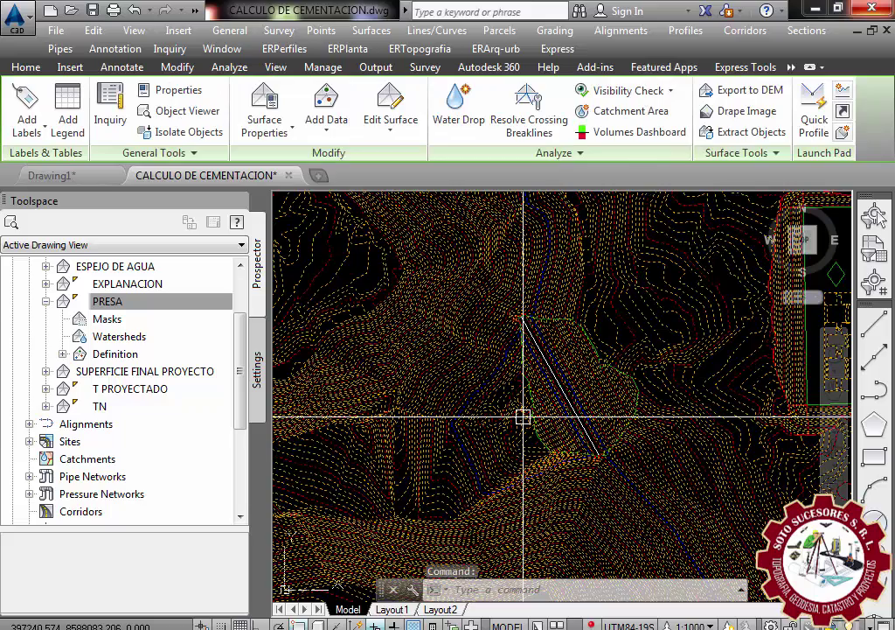
key("Escape")
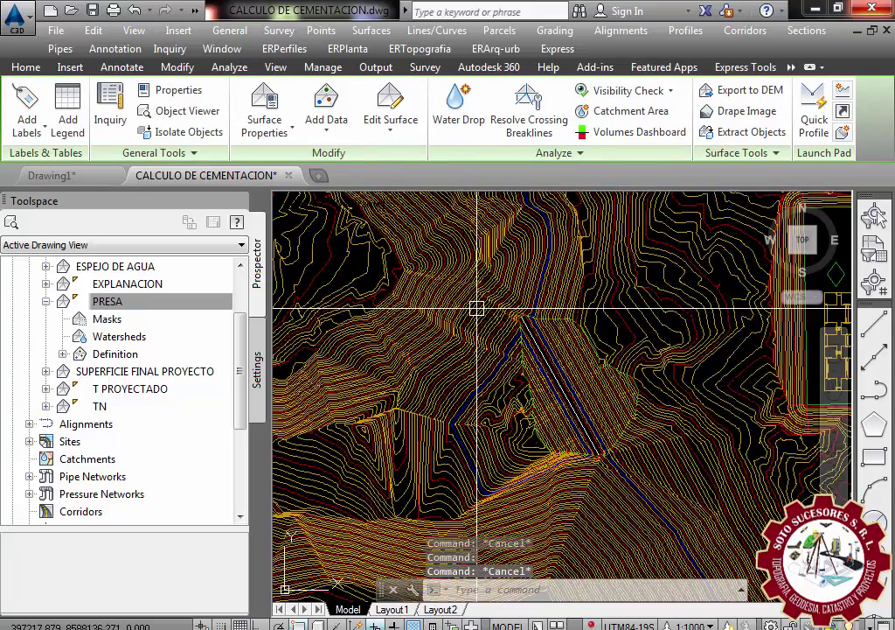
left_click(459, 319)
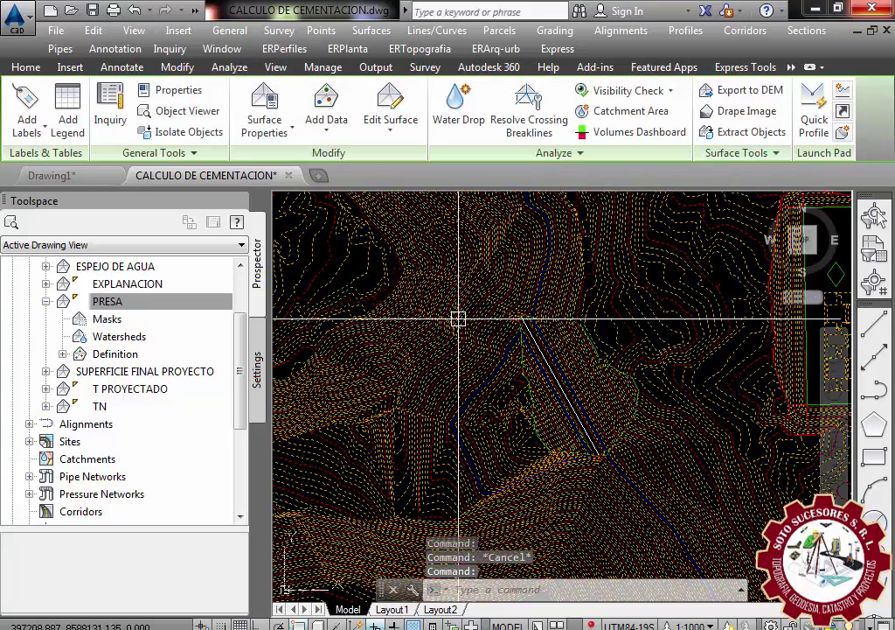
key("Escape")
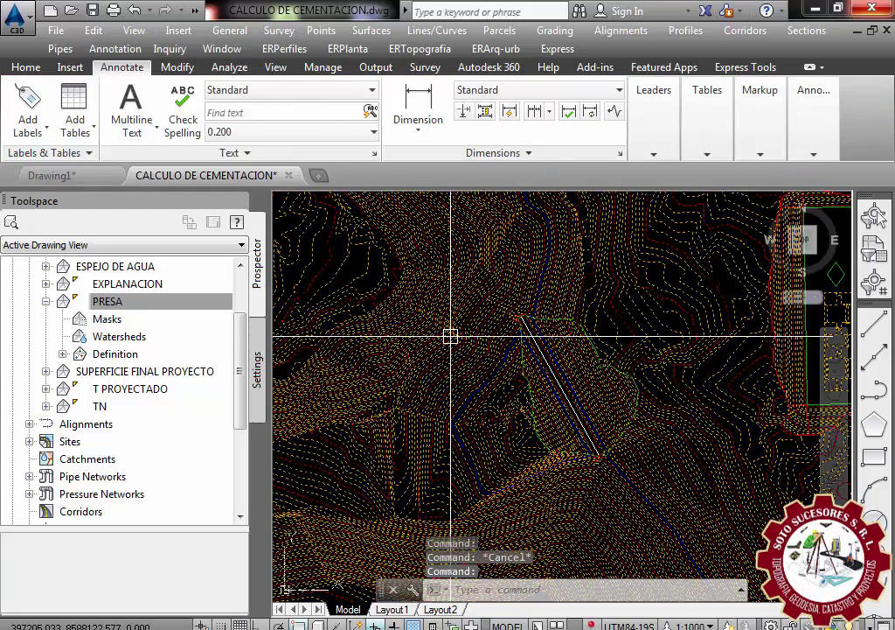
left_click(451, 336)
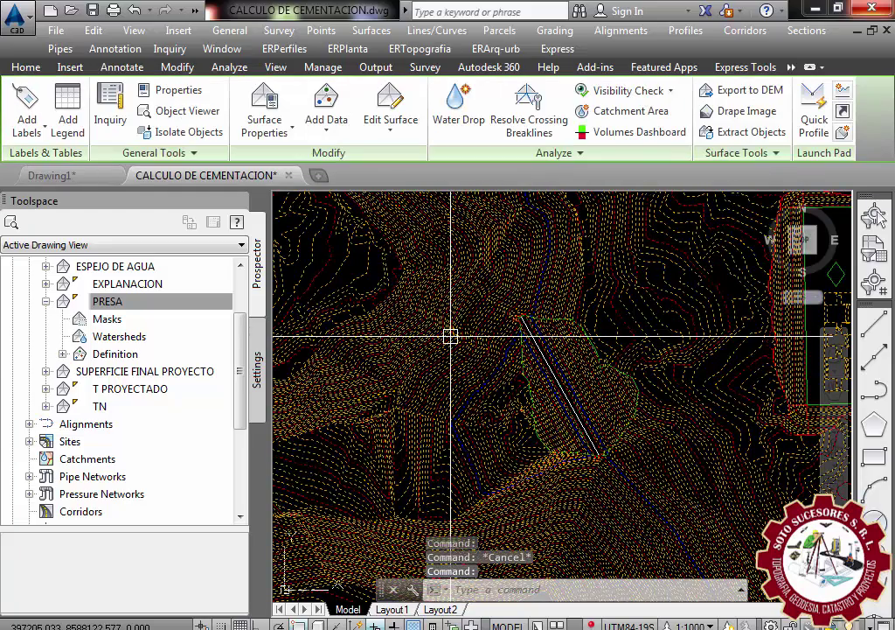
- Extract only the 1438 m user contour from the surface, with Major and Minor contours unchecked
left_click(742, 139)
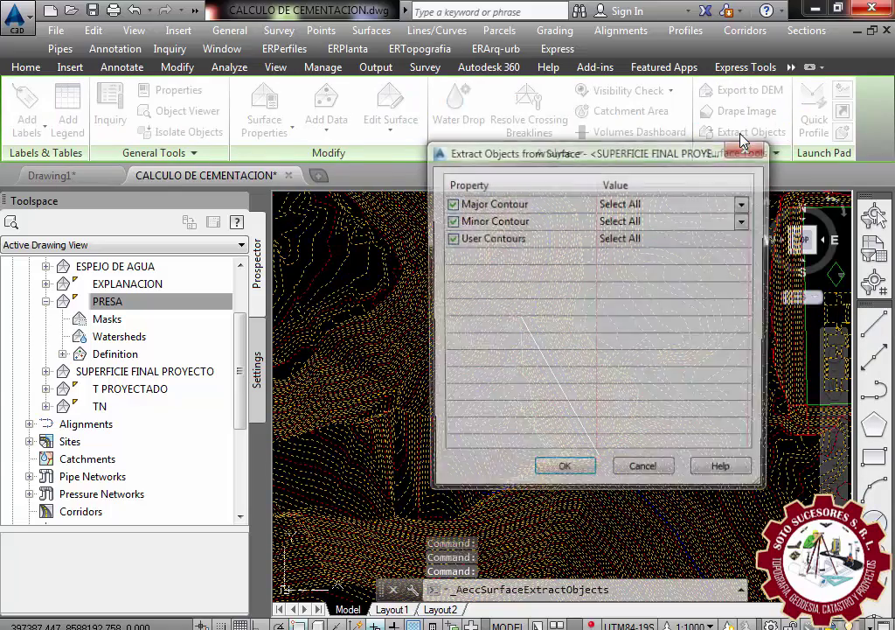
left_click_drag(648, 156, 558, 117)
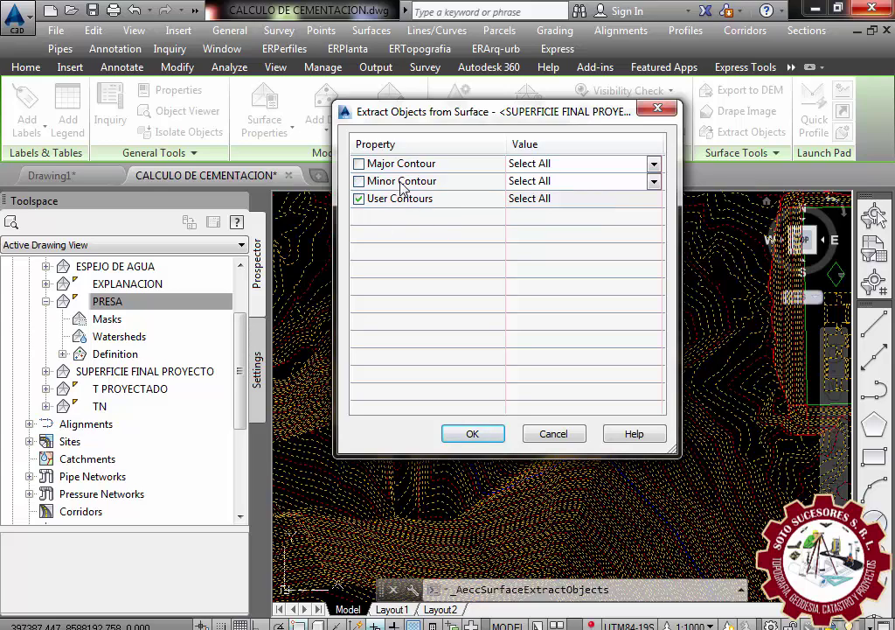
left_click(475, 433)
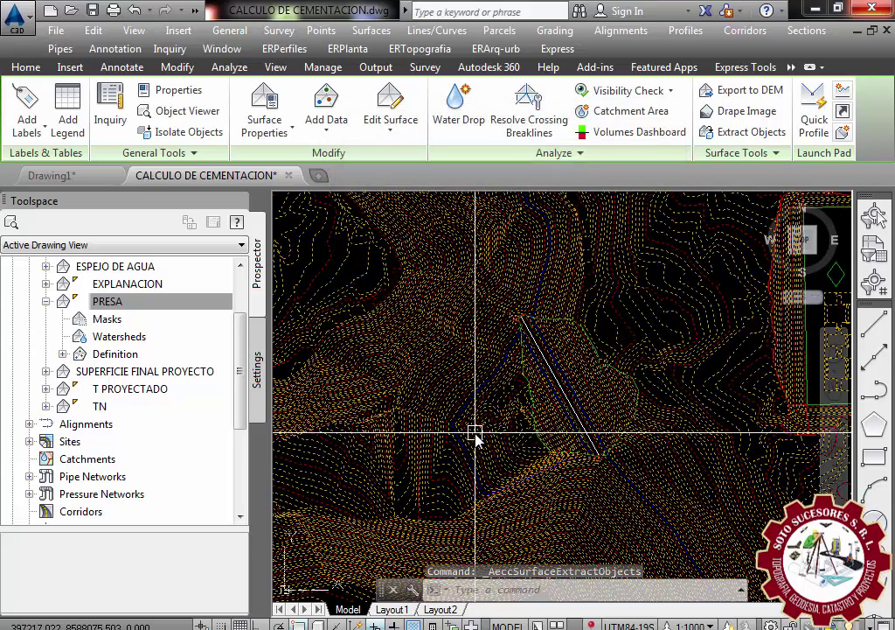
key("Escape")
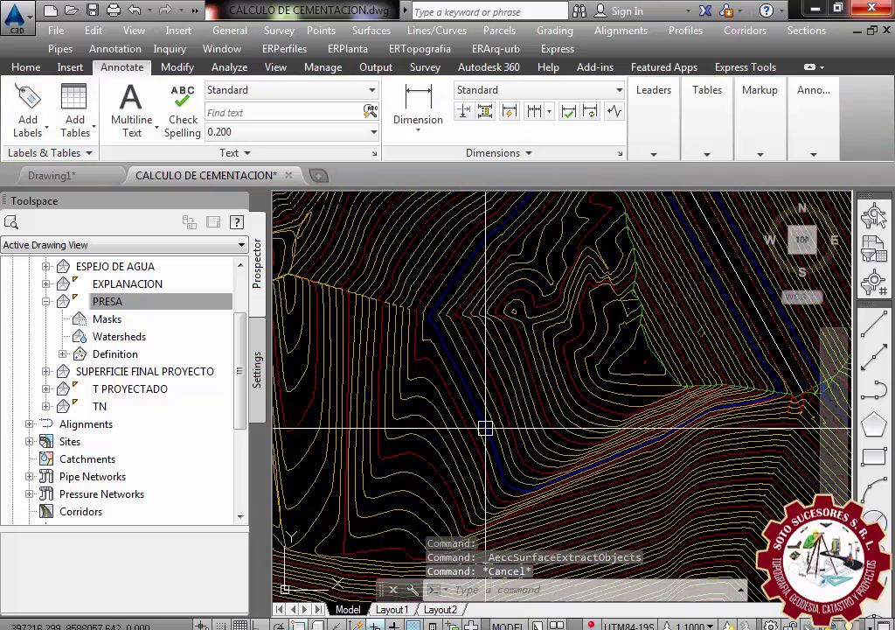
scroll(503, 377, "down", 4)
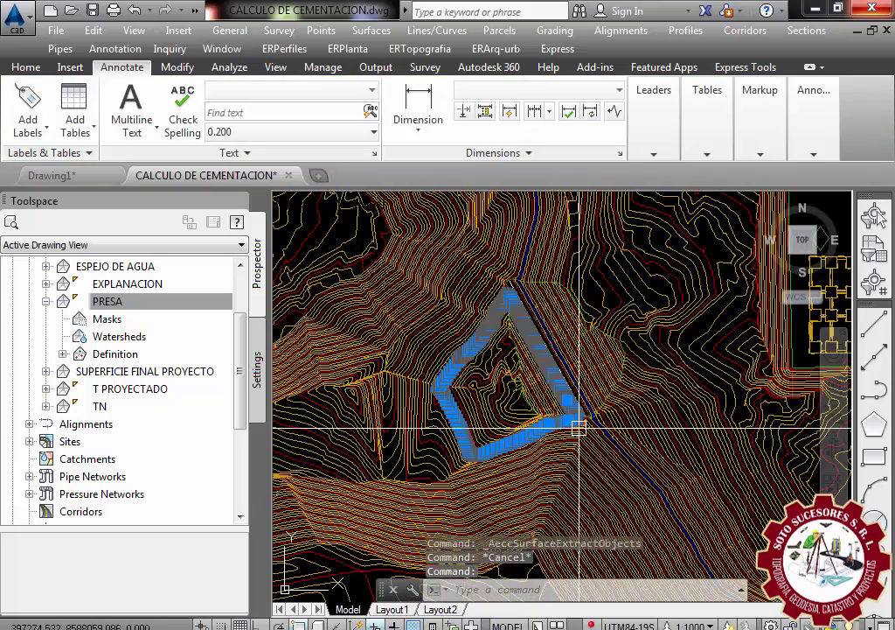
- Clear the extracted outline's selection and select PRESA in the Prospector surface list
scroll(524, 424, "up", 4)
scroll(468, 423, "up", 2)
scroll(536, 462, "down", 4)
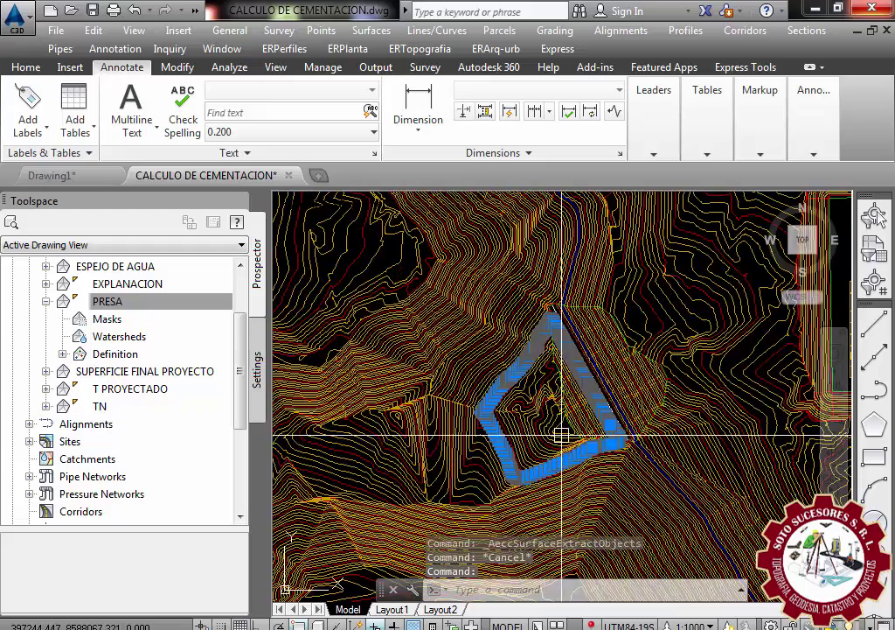
scroll(561, 435, "up", 2)
key("Escape")
scroll(516, 463, "up", 2)
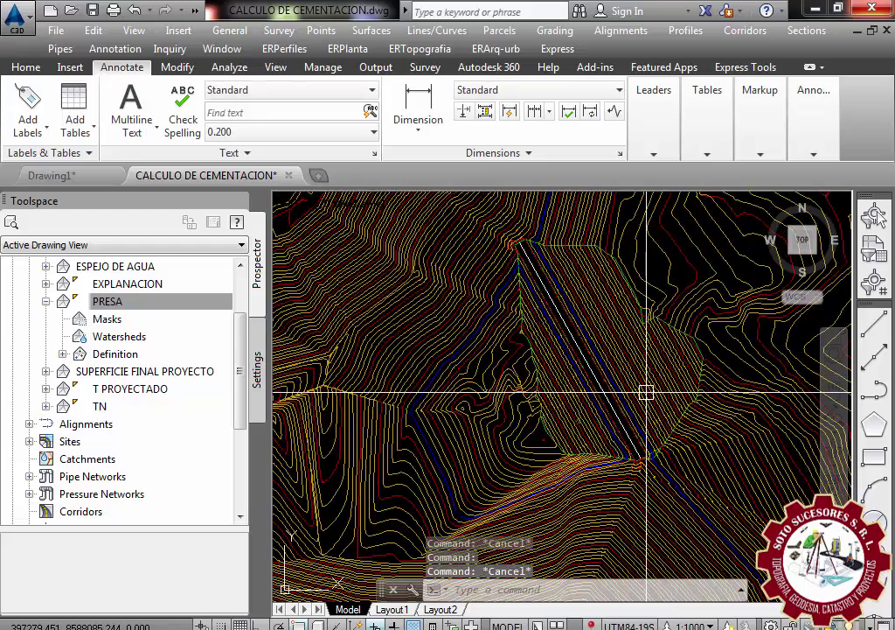
scroll(479, 496, "up", 1)
scroll(490, 481, "down", 3)
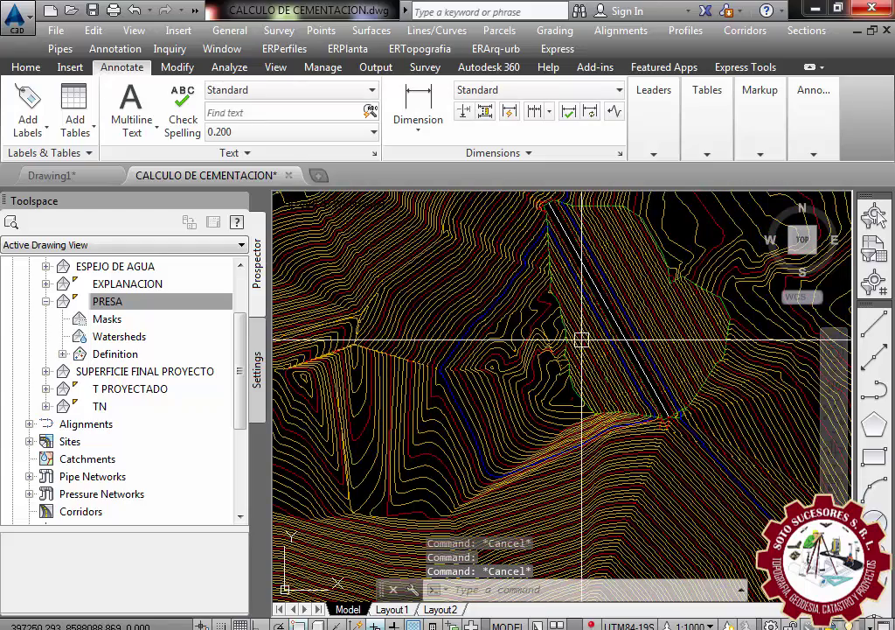
scroll(450, 348, "up", 3)
scroll(524, 356, "down", 3)
left_click(106, 301)
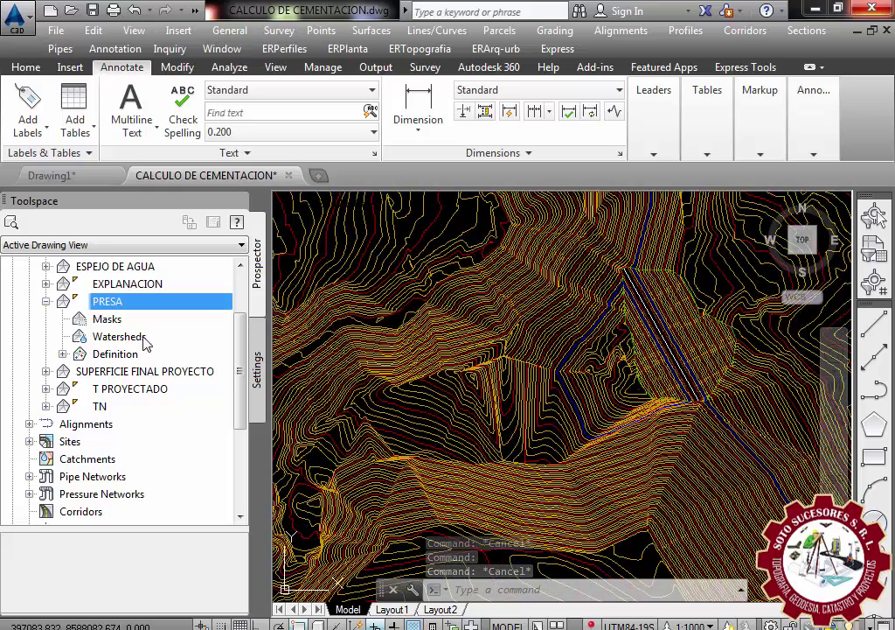
left_click_drag(235, 356, 236, 330)
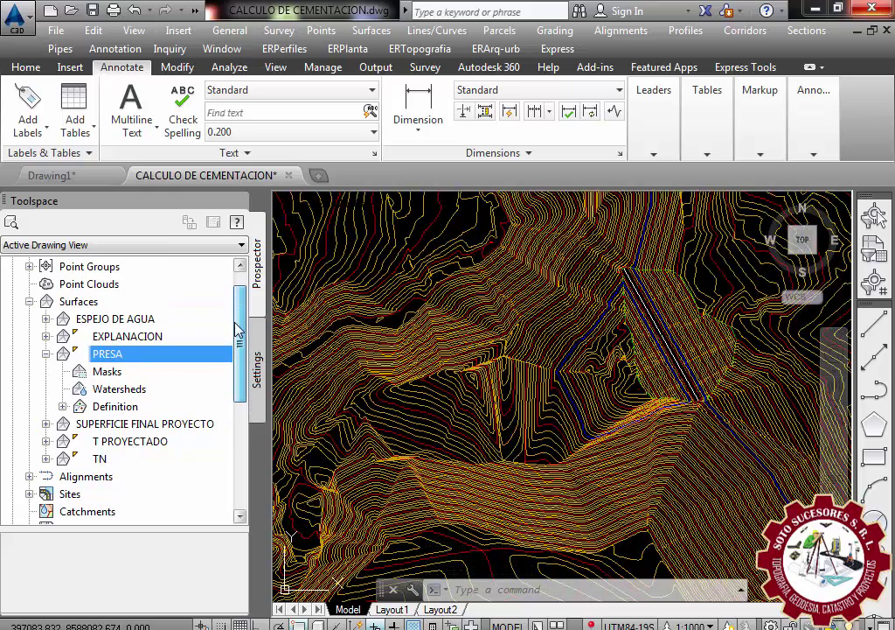
- Expand the ESPEJO DE AGUA surface in Prospector and open its Definition node
left_click(47, 354)
left_click(47, 318)
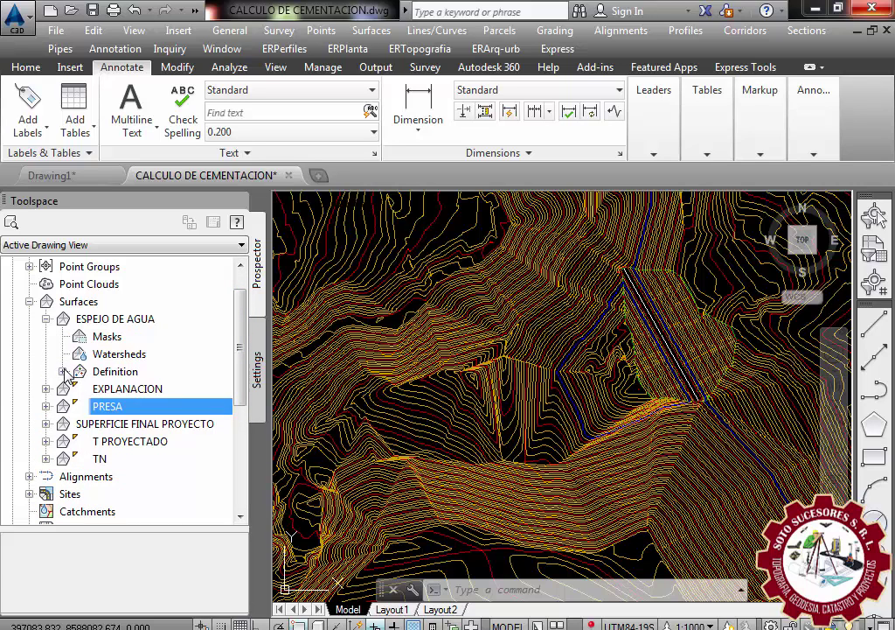
left_click(46, 318)
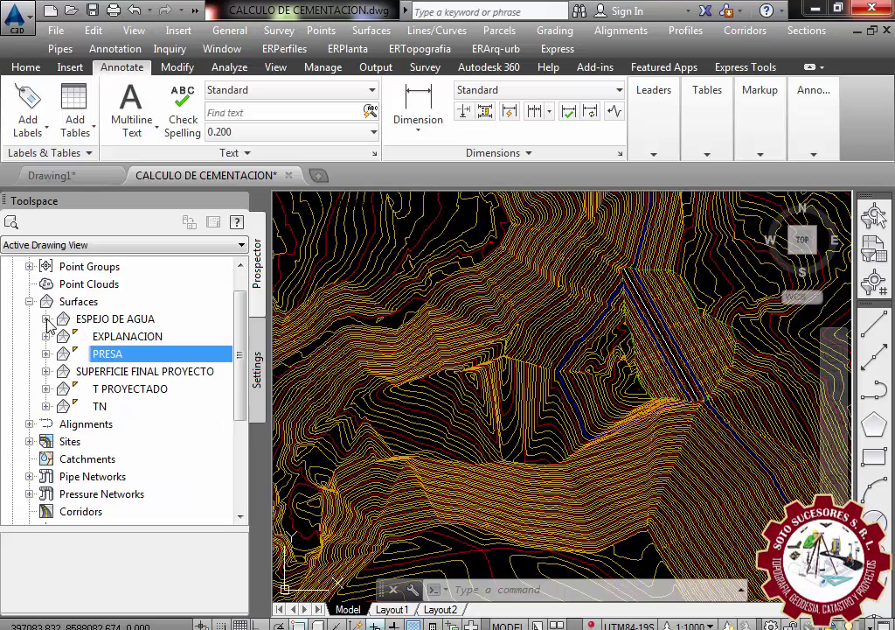
left_click(46, 318)
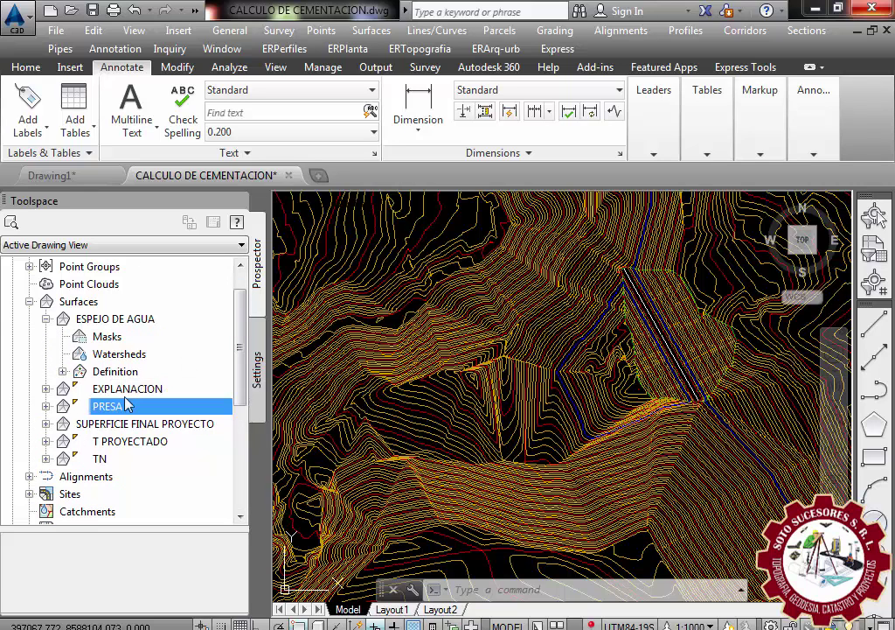
left_click(46, 319)
left_click(47, 320)
left_click(63, 372)
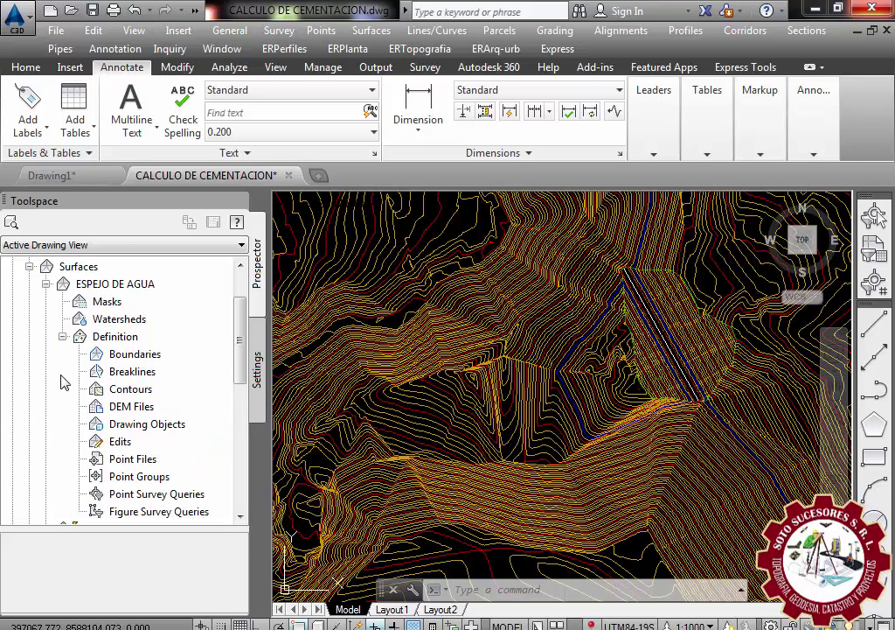
- Start adding contour data to ESPEJO DE AGUA's Contours and accept the Add Contour Data defaults
left_click(140, 395)
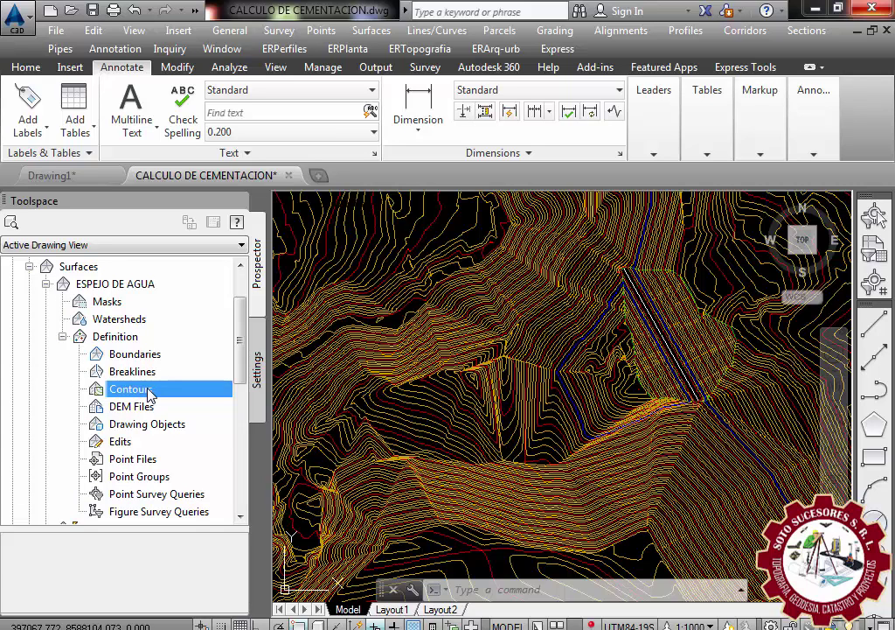
right_click(148, 390)
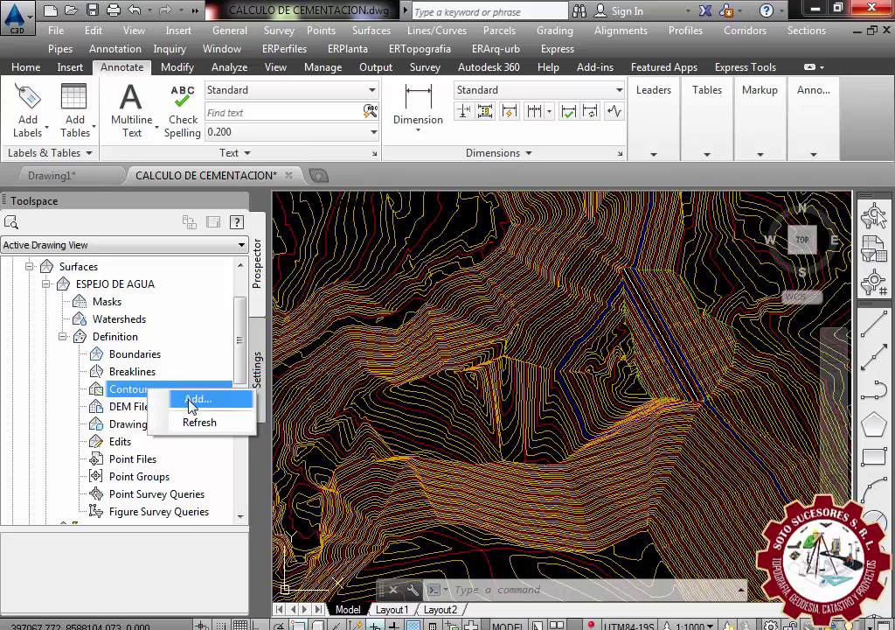
left_click(191, 404)
type("ESPEJO DE AGUA")
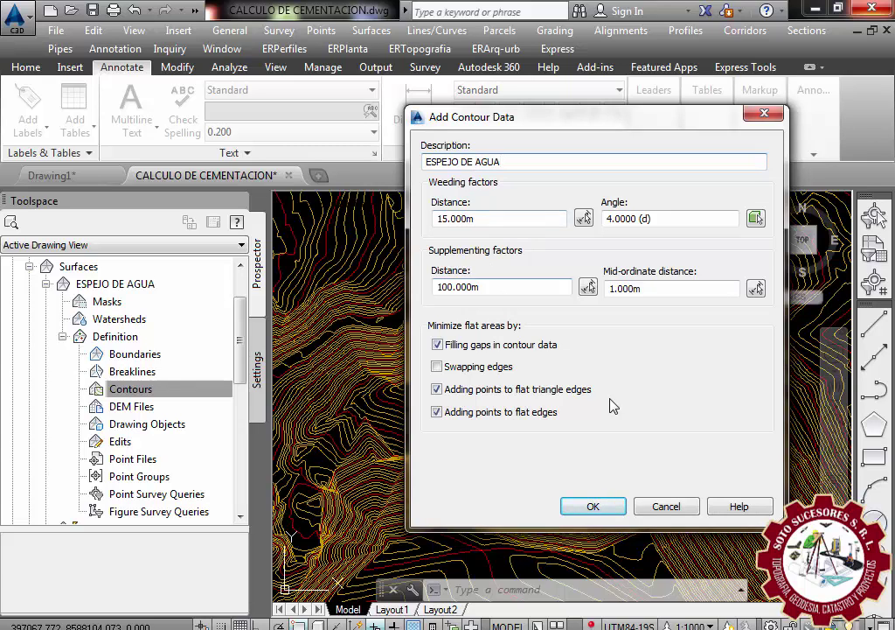
left_click(592, 507)
- Pick the 1438 m water-level contour as surface data, then select the water surface
scroll(577, 403, "up", 3)
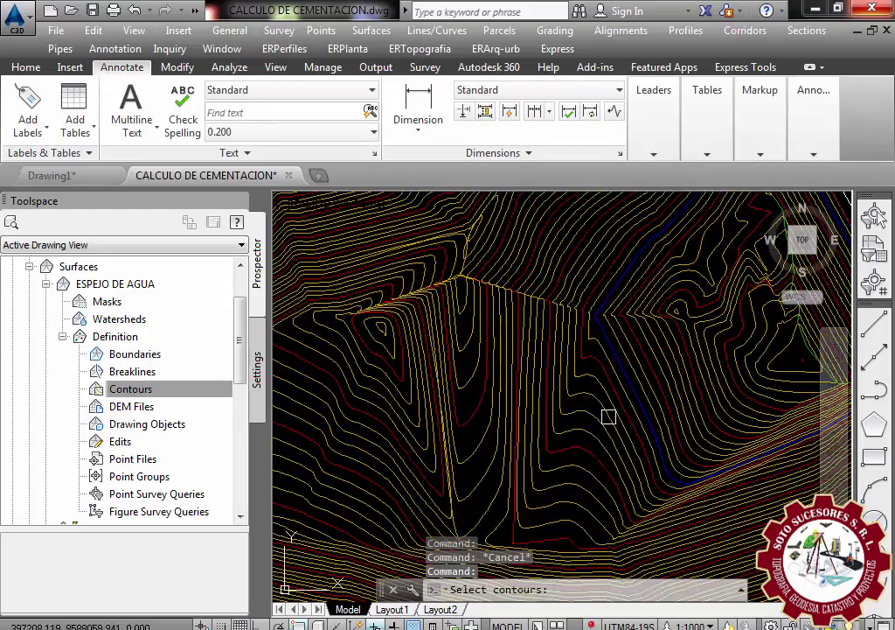
scroll(607, 415, "up", 3)
left_click(592, 391)
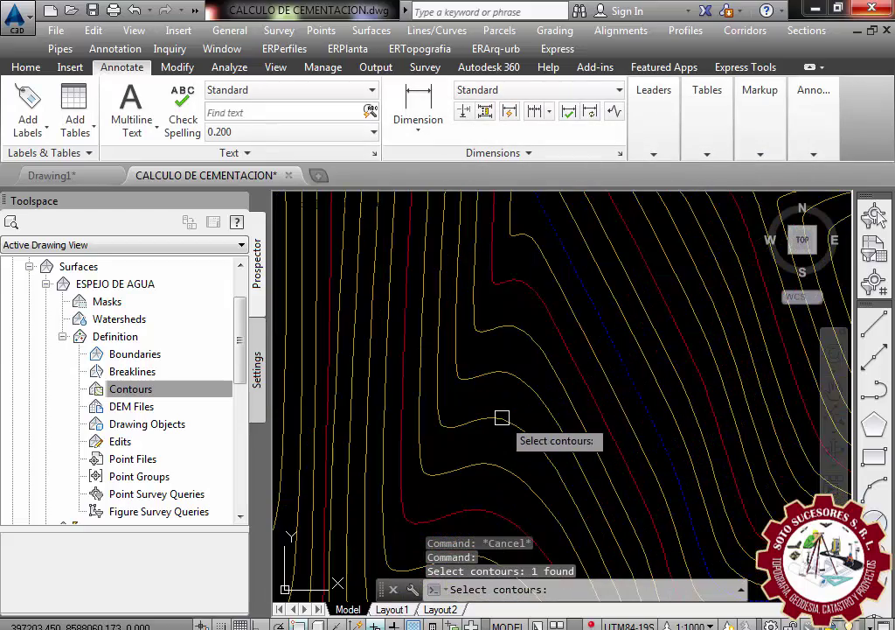
scroll(482, 394, "down", 5)
scroll(602, 368, "down", 2)
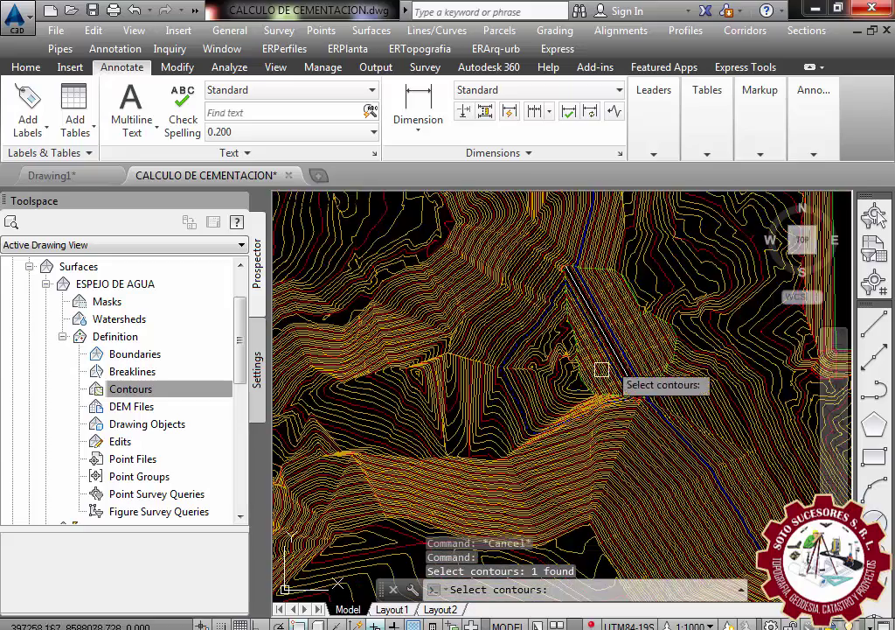
scroll(586, 345, "up", 2)
scroll(534, 251, "up", 2)
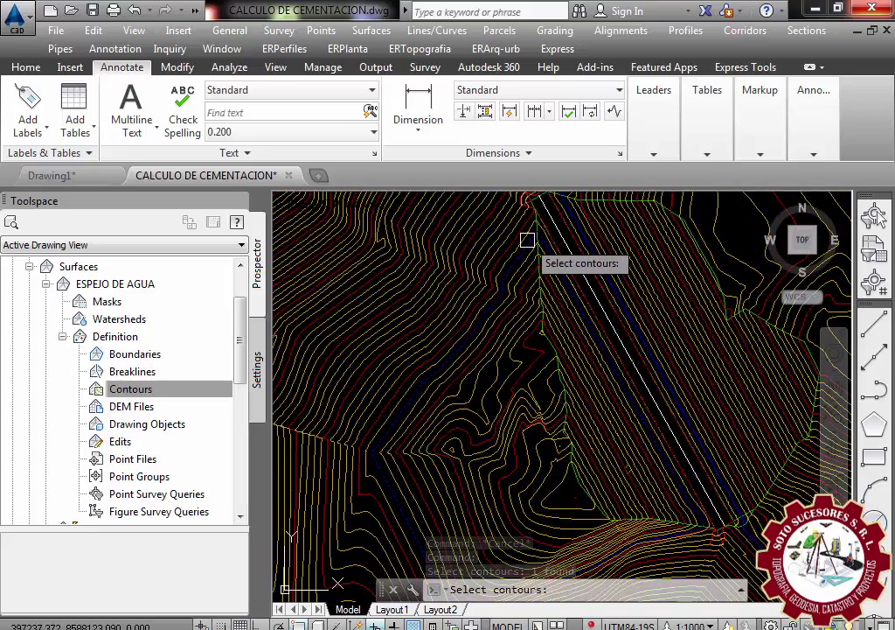
scroll(526, 239, "up", 1)
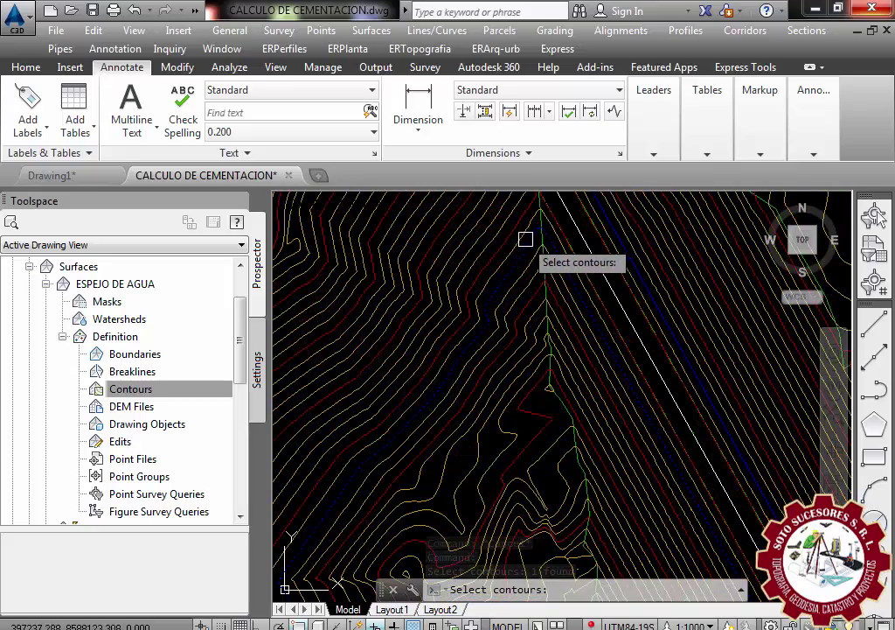
left_click(476, 292)
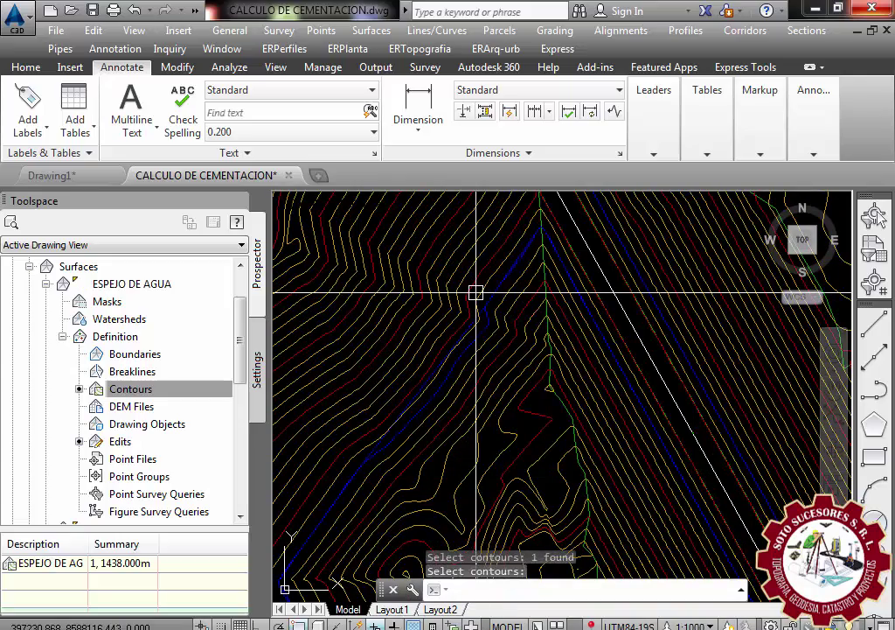
scroll(475, 292, "down", 2)
scroll(437, 429, "up", 3)
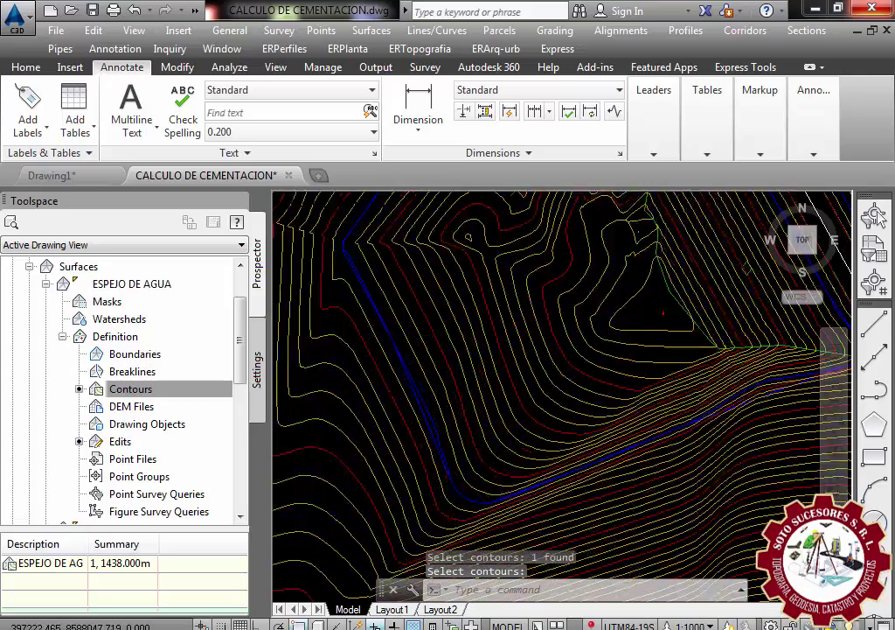
scroll(411, 416, "up", 2)
key("Return")
scroll(402, 407, "up", 3)
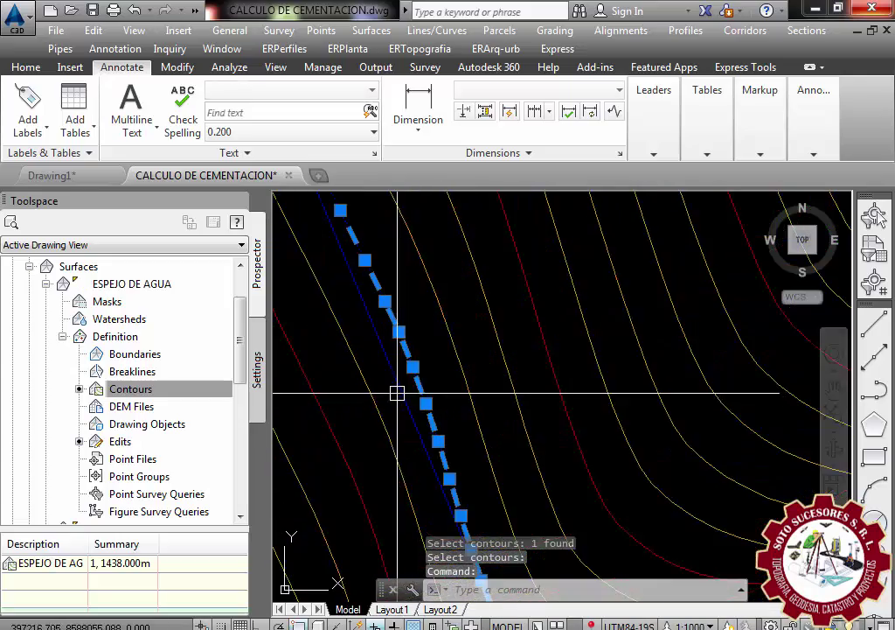
key("Escape")
left_click(392, 359)
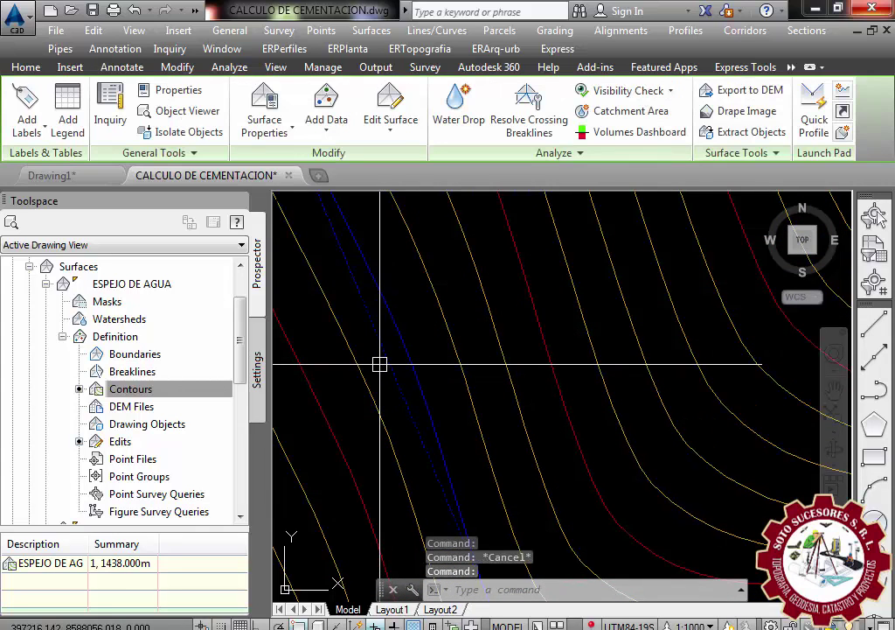
right_click(371, 366)
left_click(370, 376)
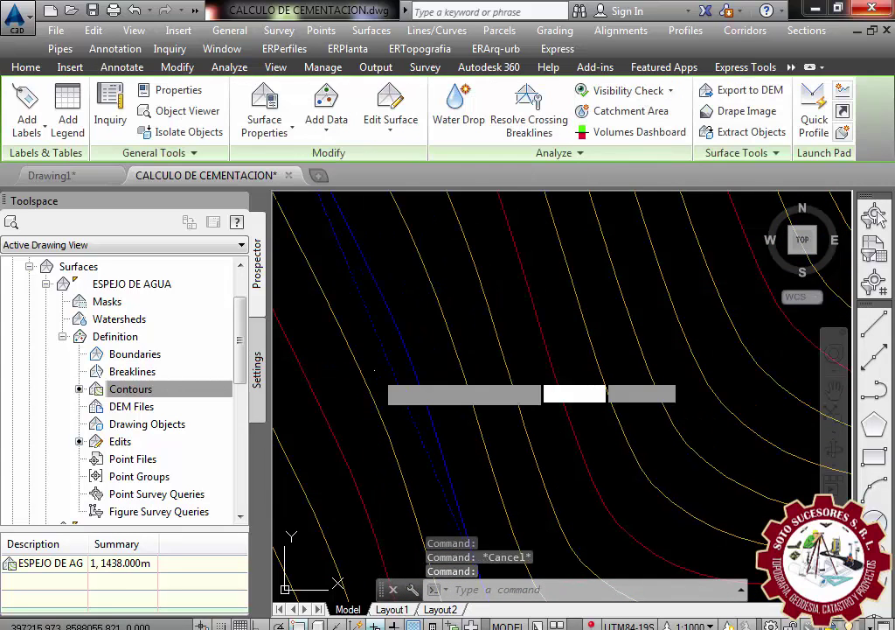
key("Escape")
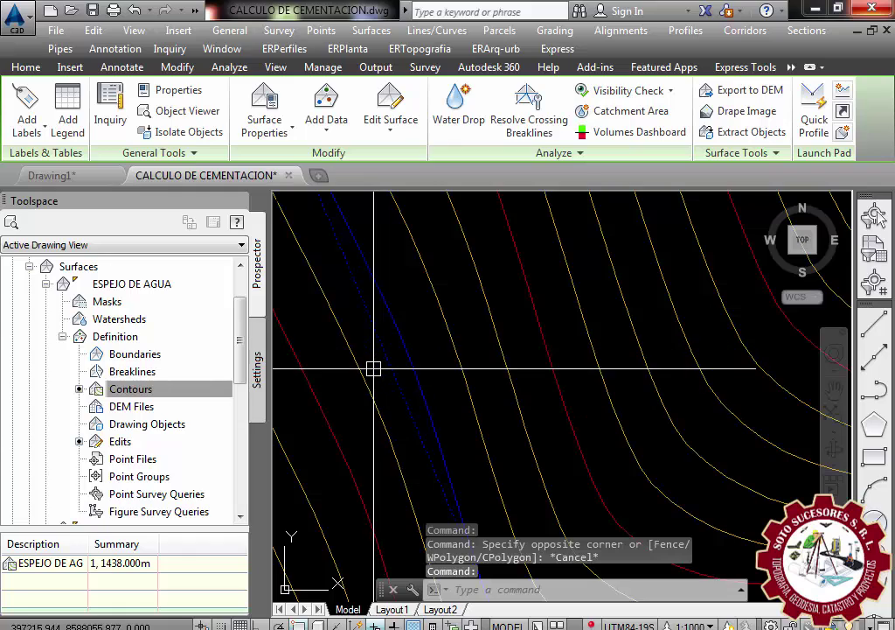
right_click(373, 366)
left_click(381, 333)
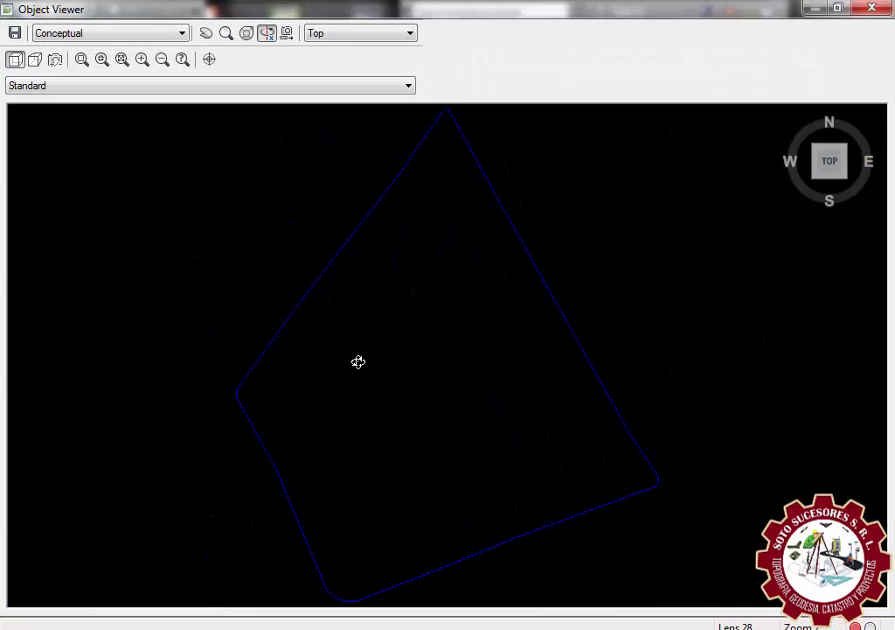
mouse_move(398, 242)
left_mouse_down()
mouse_move(336, 212)
mouse_move(307, 340)
mouse_move(491, 258)
mouse_move(443, 448)
mouse_move(457, 328)
mouse_move(444, 428)
left_mouse_up()
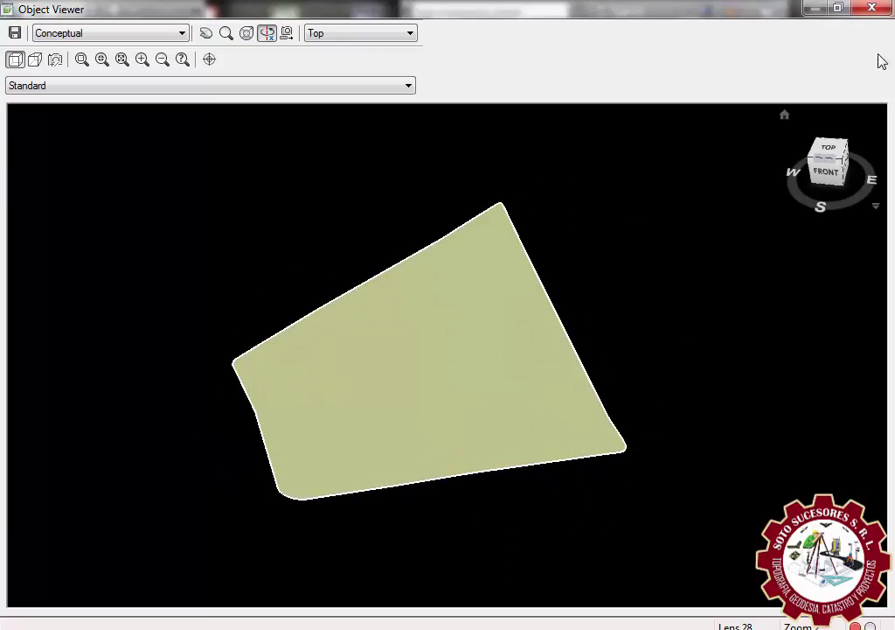
left_click(872, 8)
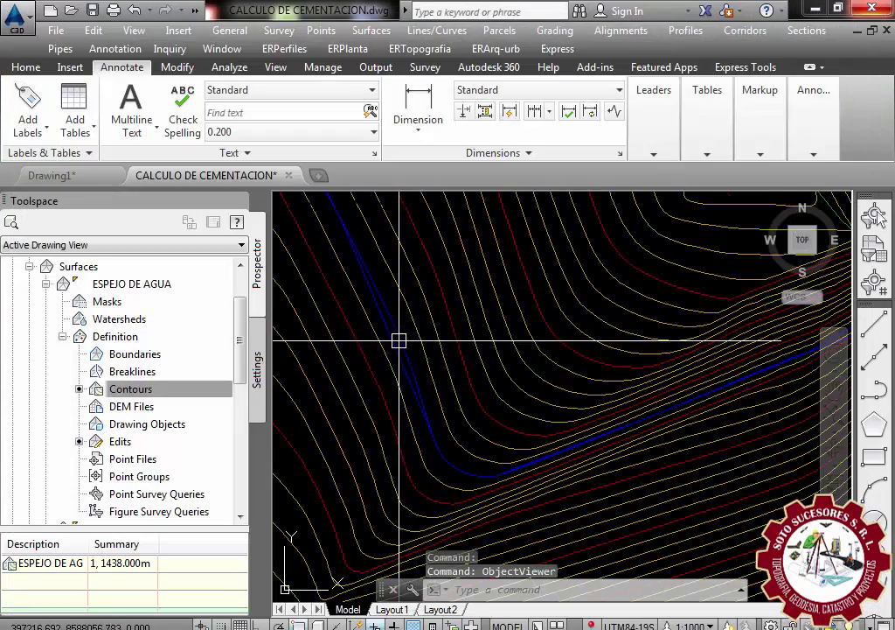
scroll(408, 393, "up", 3)
scroll(412, 342, "up", 2)
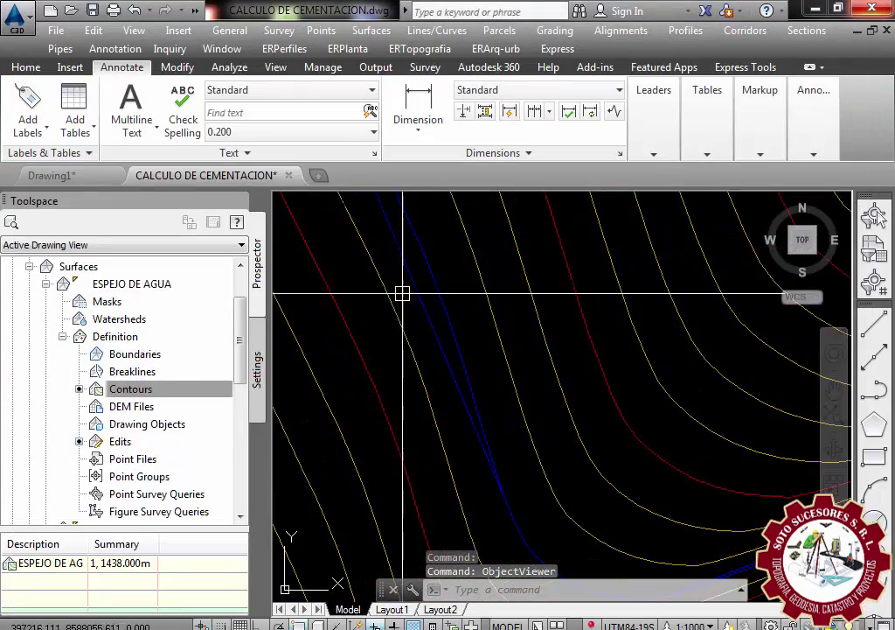
scroll(402, 295, "up", 2)
scroll(411, 309, "down", 2)
scroll(415, 309, "down", 1)
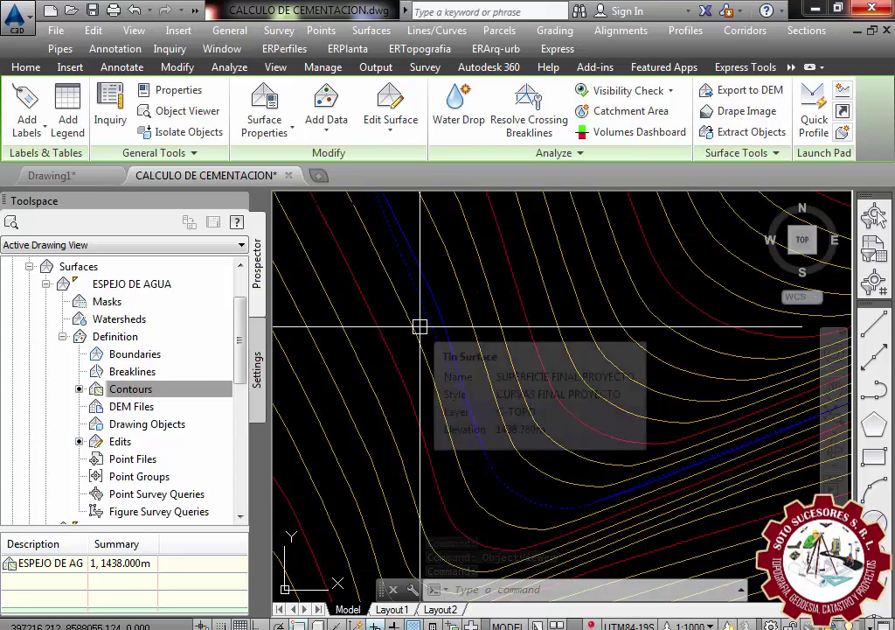
right_click(419, 326)
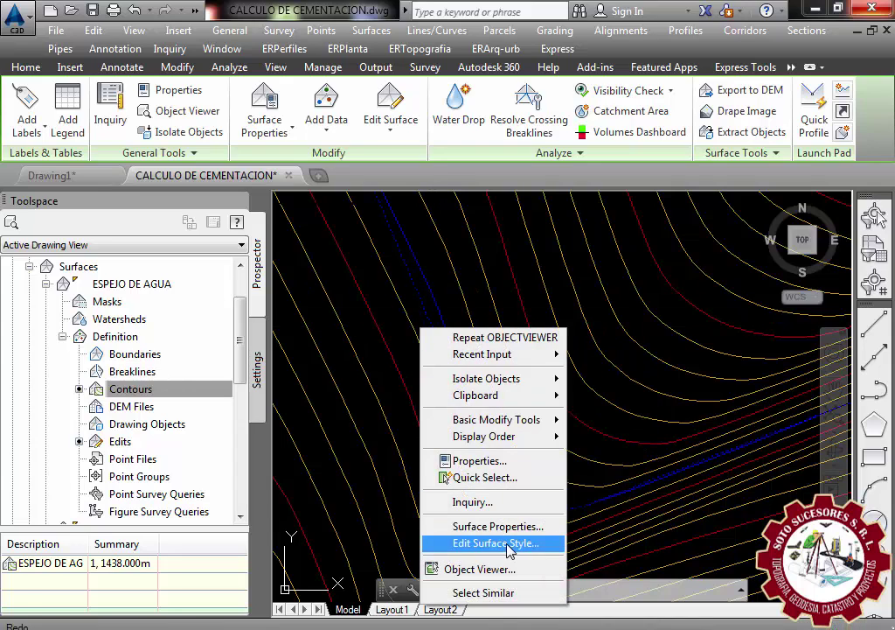
left_click(510, 549)
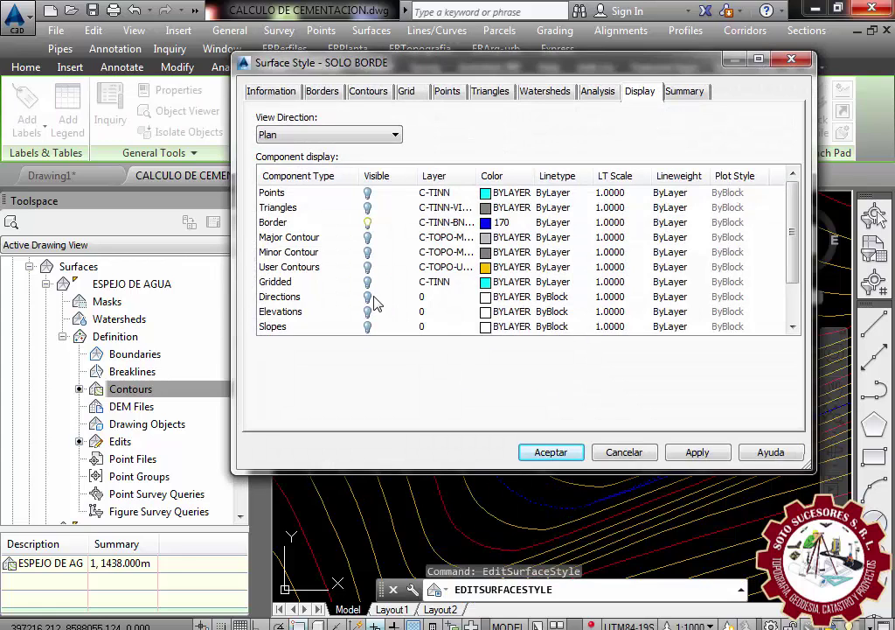
left_click(333, 136)
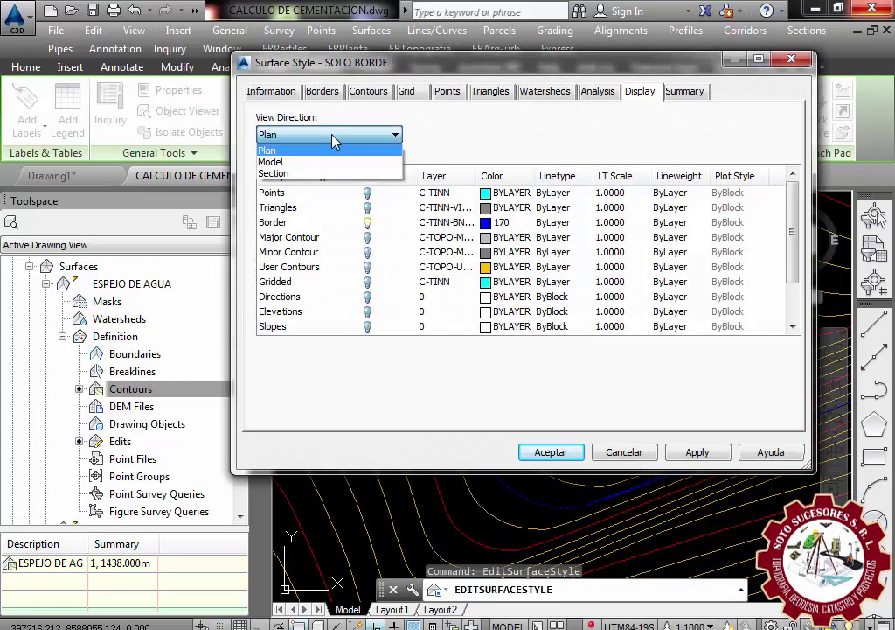
left_click(301, 160)
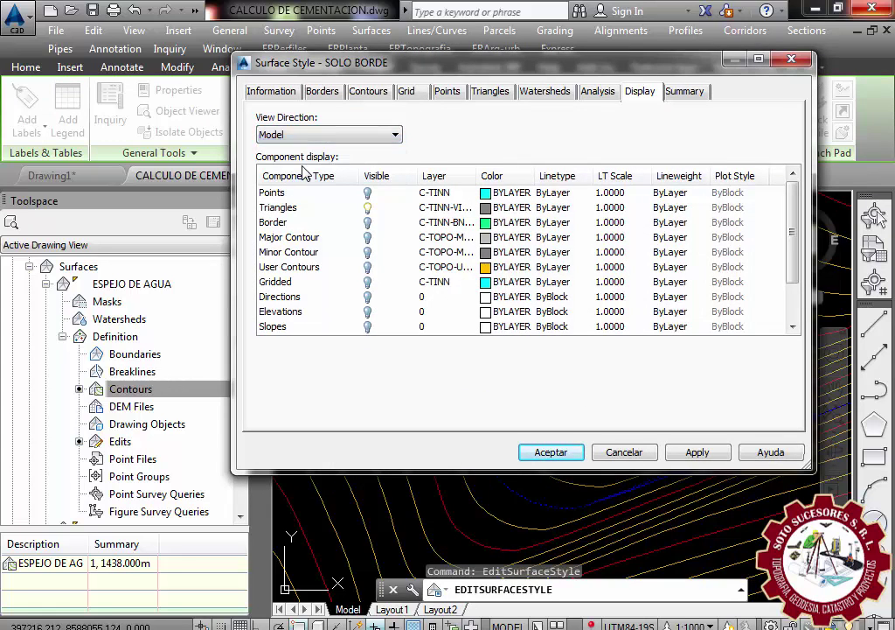
left_click(484, 208)
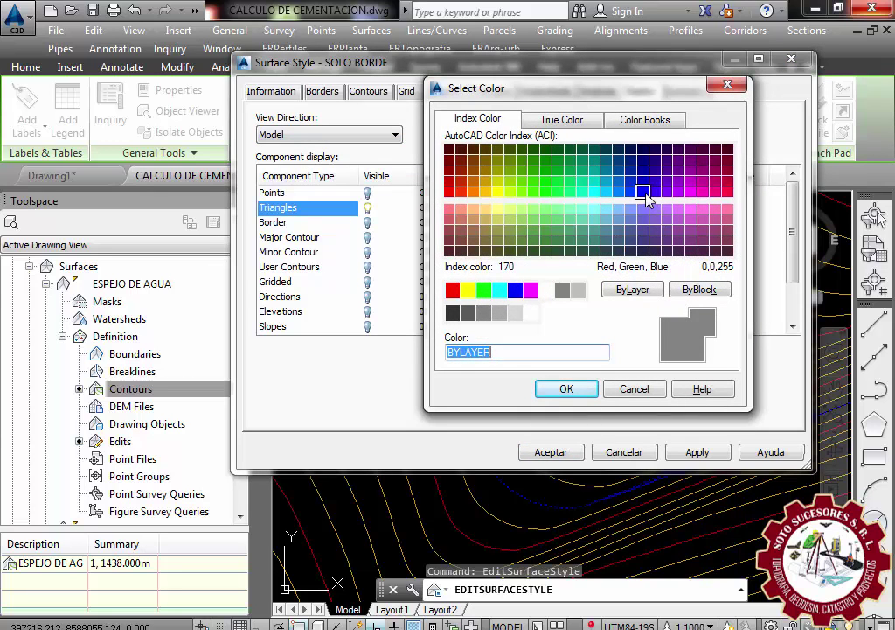
left_click(644, 194)
left_click(570, 391)
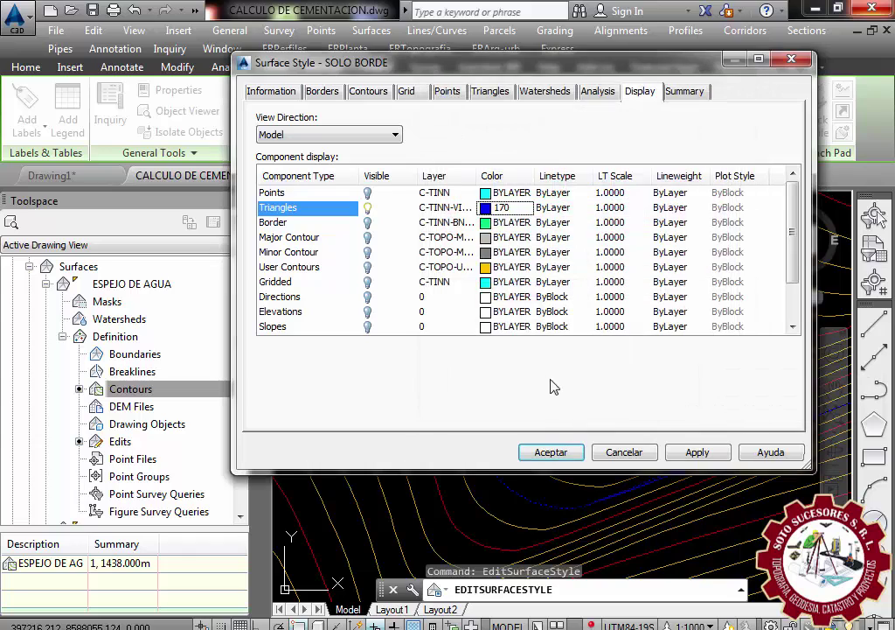
left_click(549, 453)
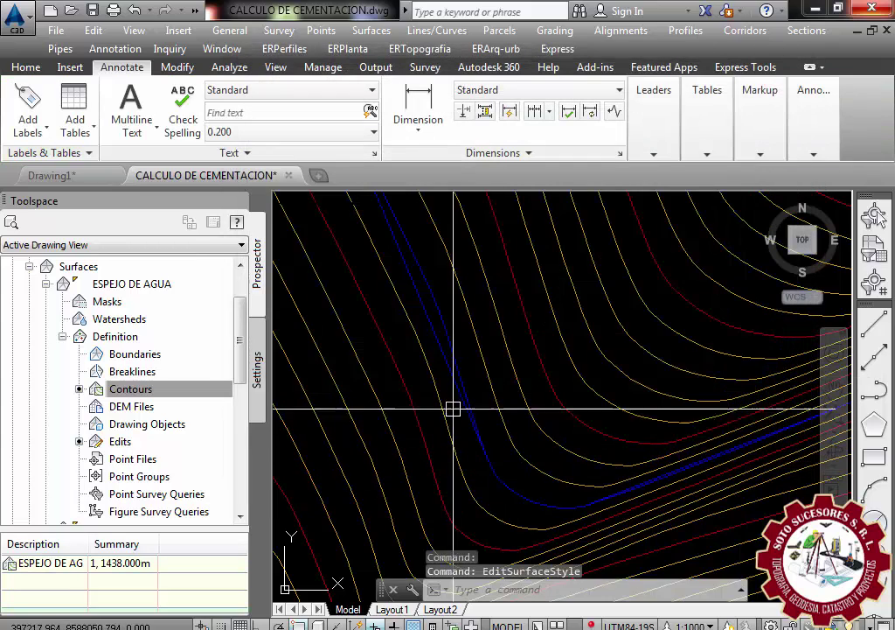
key("Escape")
left_click(428, 321)
right_click(421, 350)
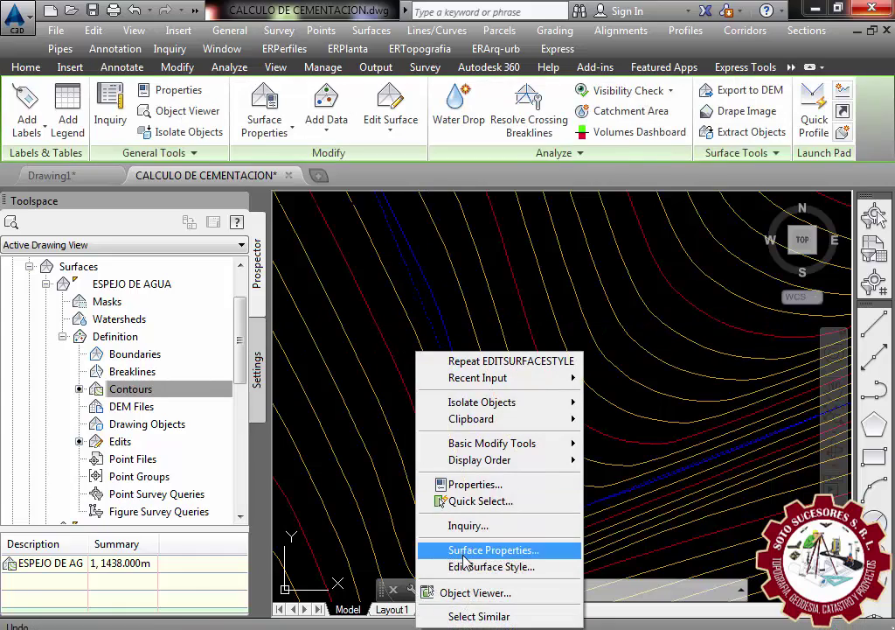
left_click(485, 535)
mouse_move(538, 469)
left_mouse_down()
mouse_move(511, 354)
mouse_move(444, 314)
mouse_move(453, 425)
mouse_move(390, 379)
mouse_move(525, 306)
left_mouse_up()
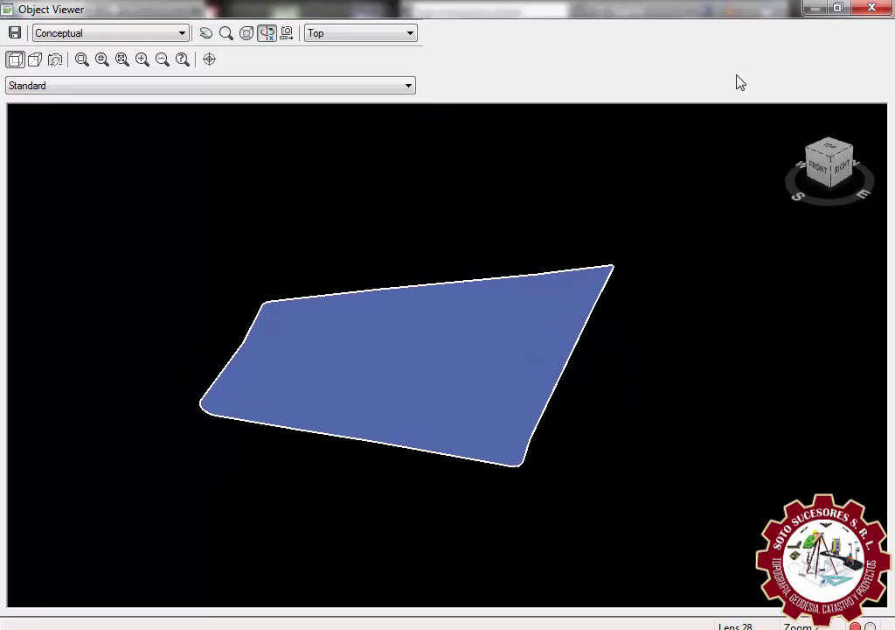
left_click(865, 14)
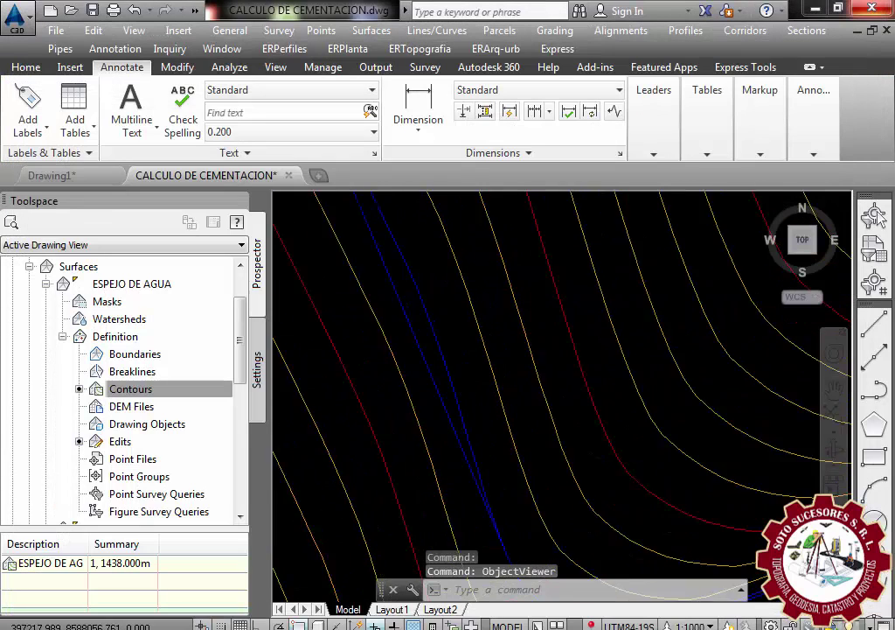
- Set the SOLO BORDE style's border colour to cyan, colour 130
left_click(356, 330)
right_click(359, 333)
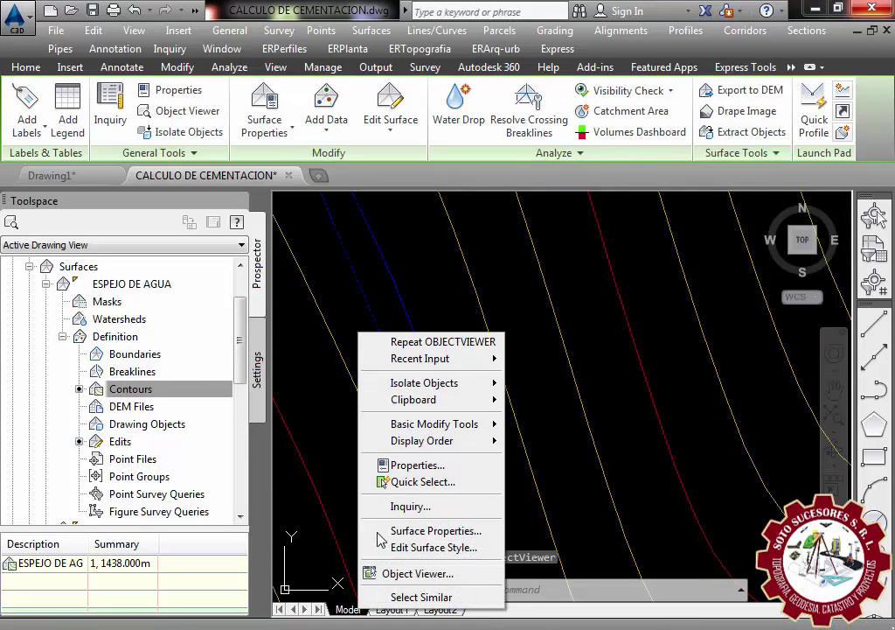
left_click(400, 548)
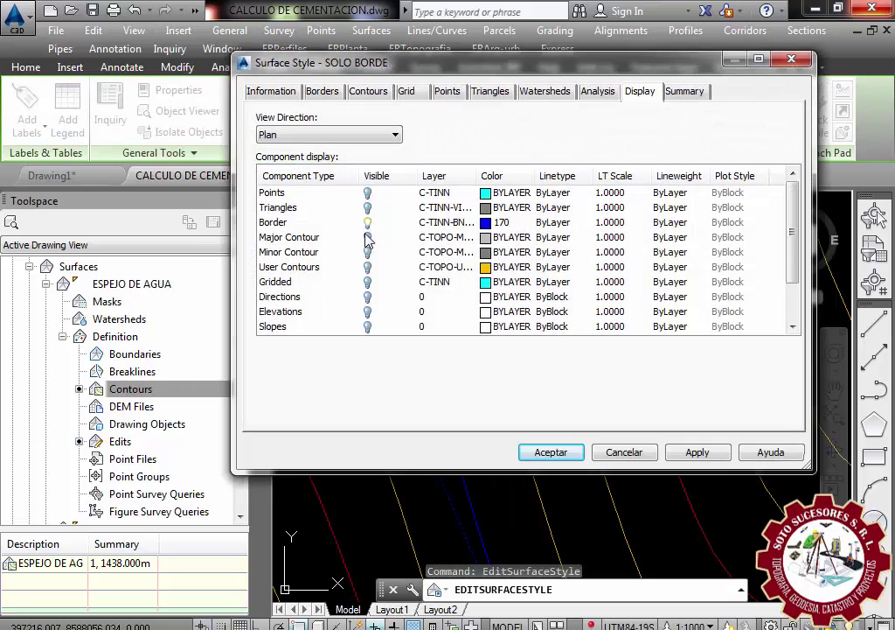
left_click(485, 224)
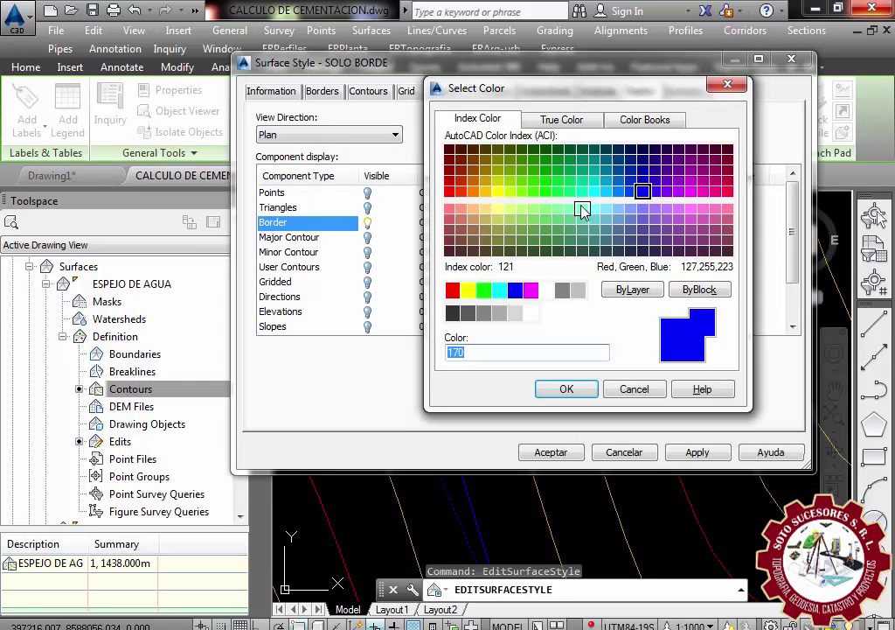
left_click(591, 195)
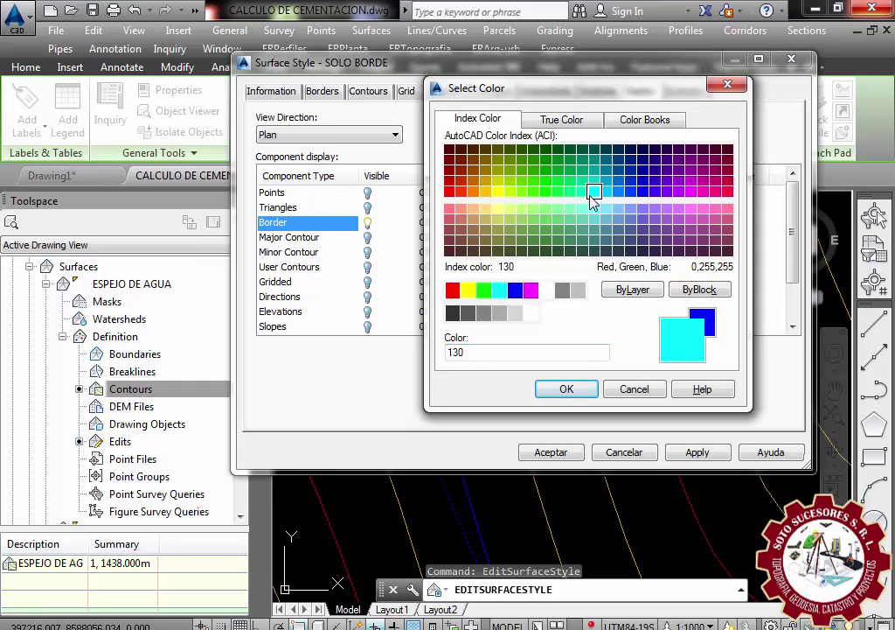
left_click(566, 398)
left_click(565, 505)
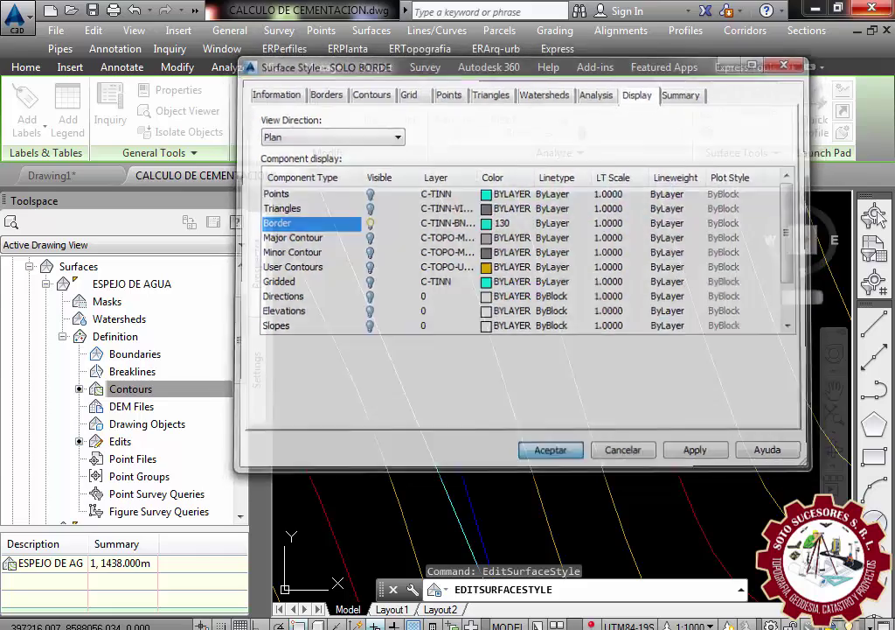
- Check the cyan border of ESPEJO DE AGUA in Object Viewer, then reselect the surface
right_click(400, 385)
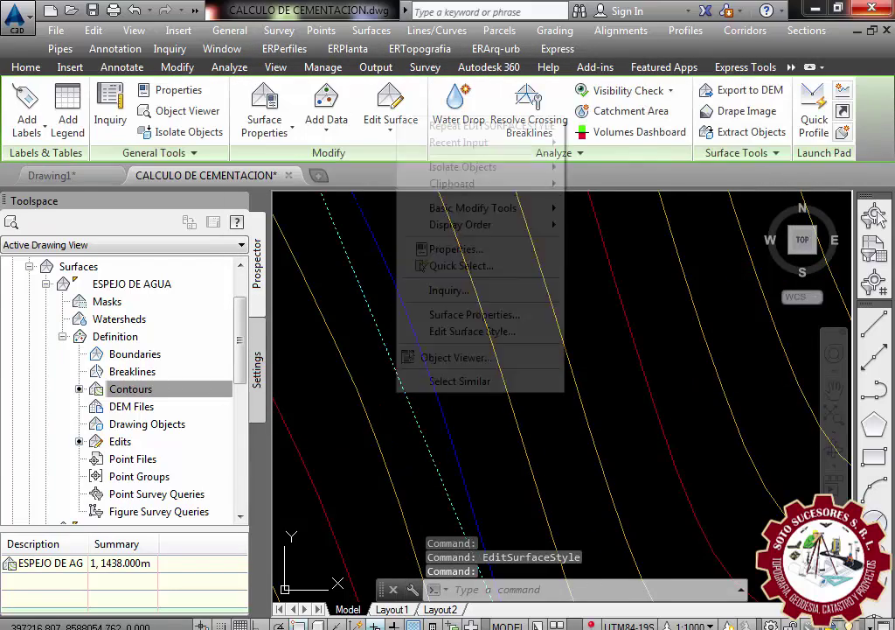
left_click(434, 358)
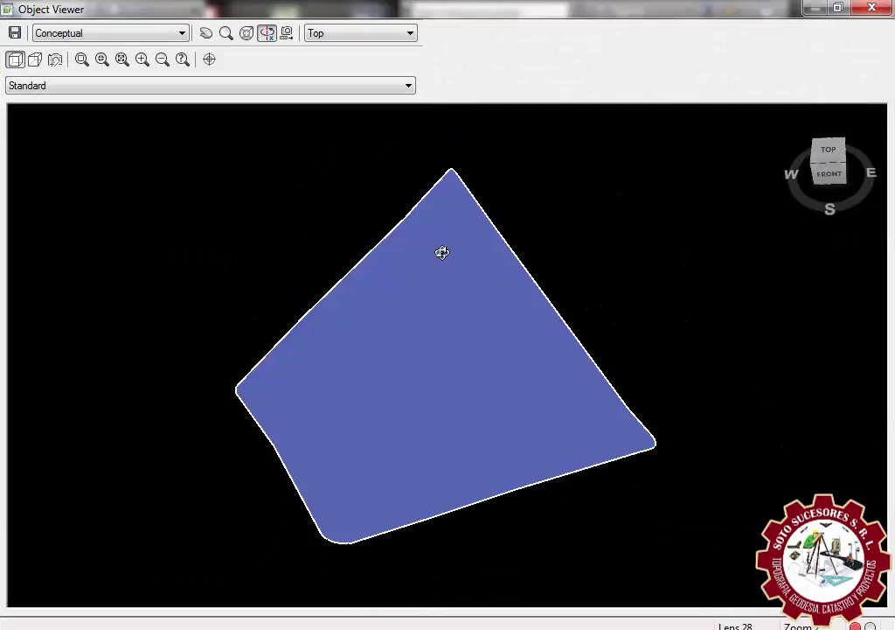
mouse_move(442, 252)
left_mouse_down()
mouse_move(416, 356)
mouse_move(508, 256)
mouse_move(509, 316)
left_mouse_up()
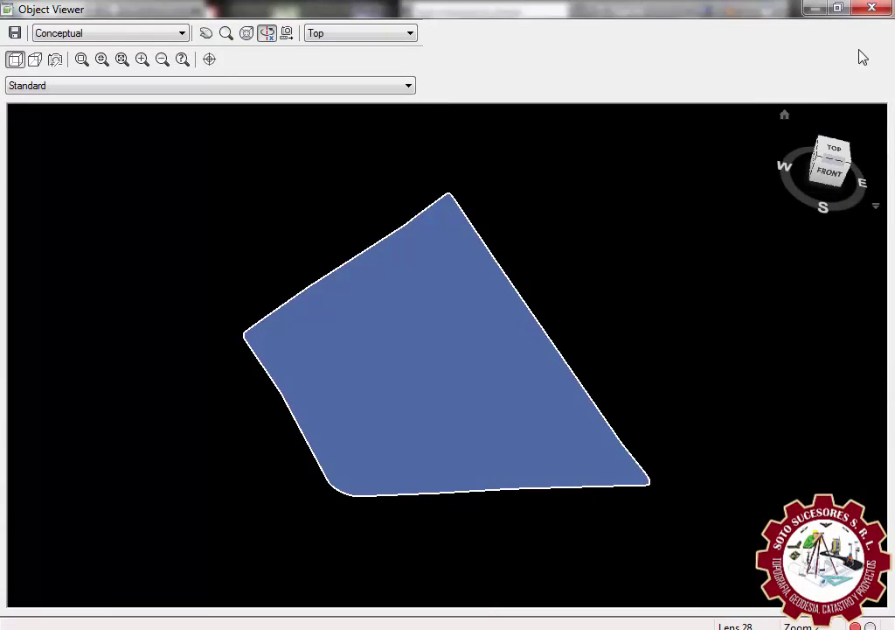
left_click(861, 12)
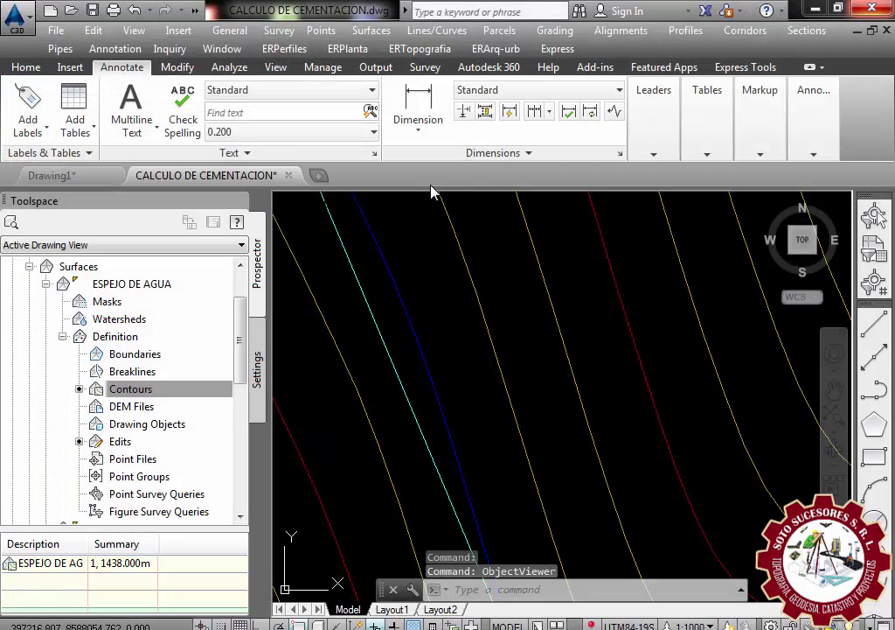
left_click(360, 298)
right_click(355, 300)
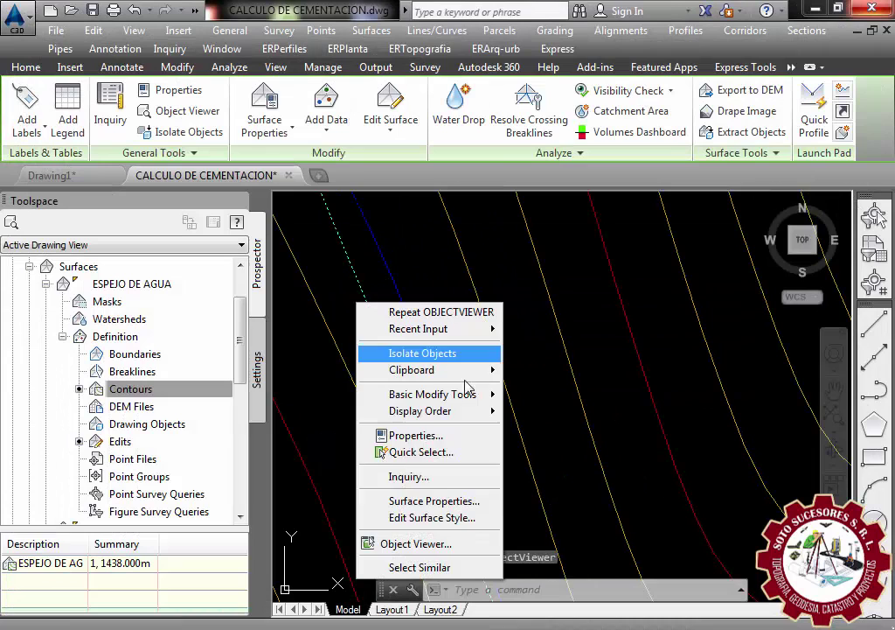
- Set SOLO BORDE's Model-view triangle colour to cyan 130, reviewing Plan and Section settings
left_click(432, 517)
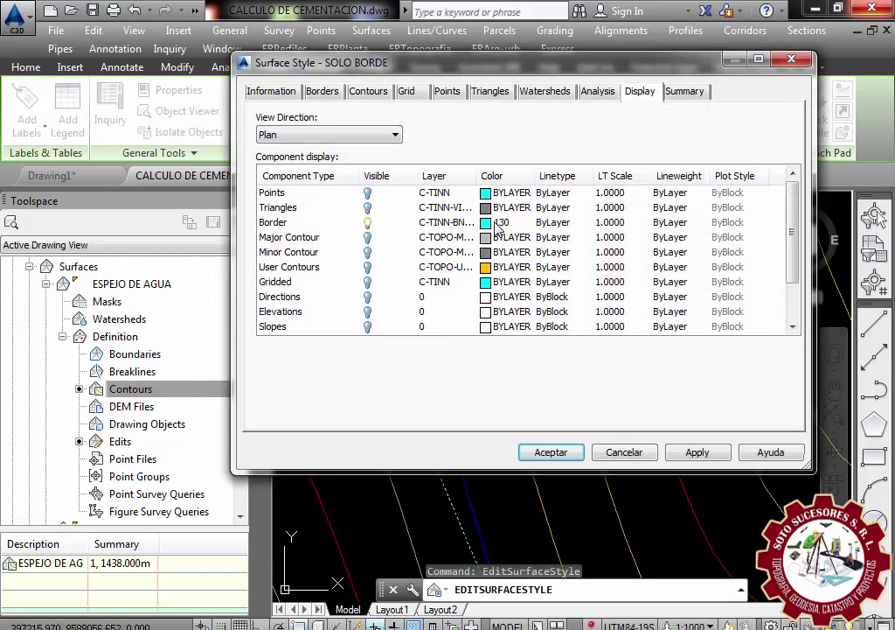
left_click(393, 136)
left_click(288, 162)
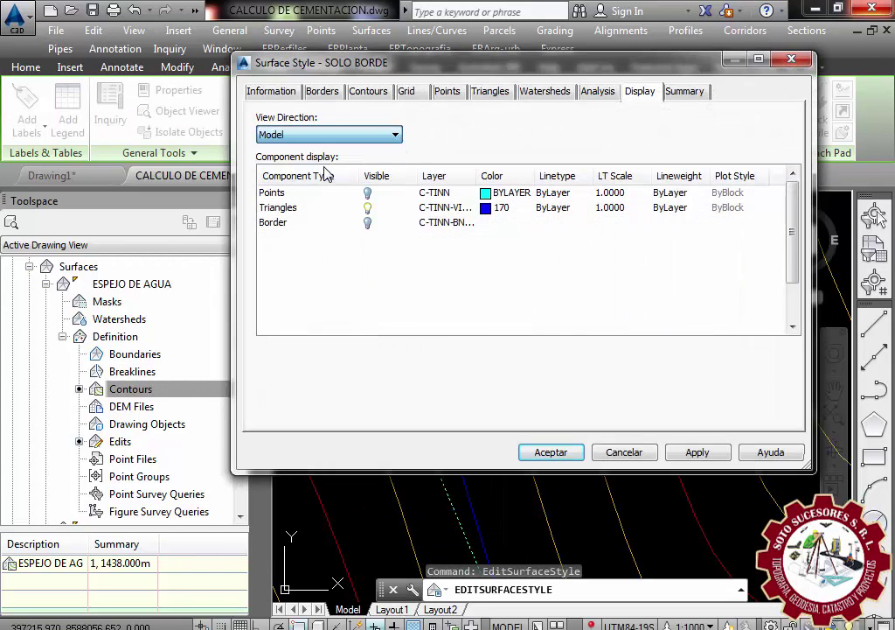
left_click(486, 209)
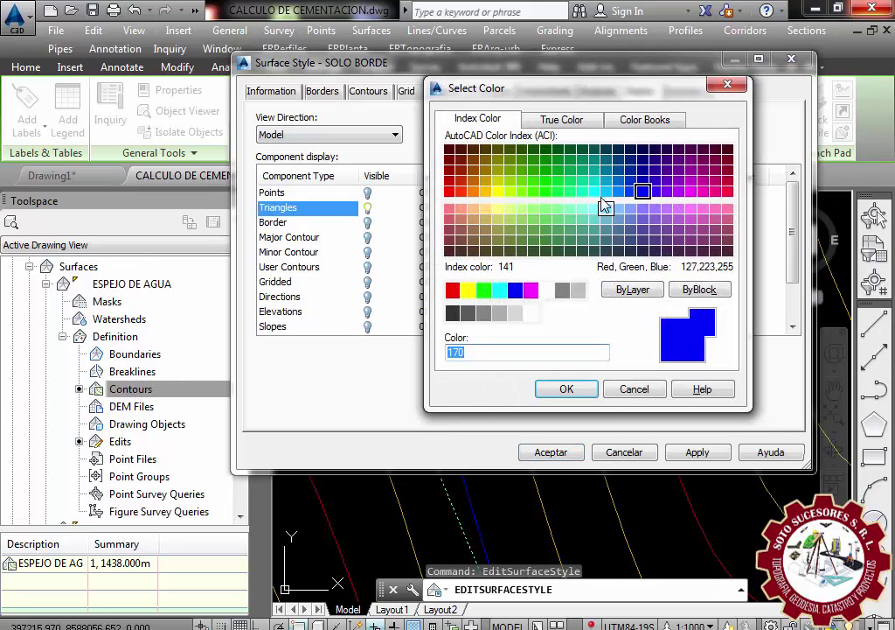
left_click(596, 192)
left_click(567, 391)
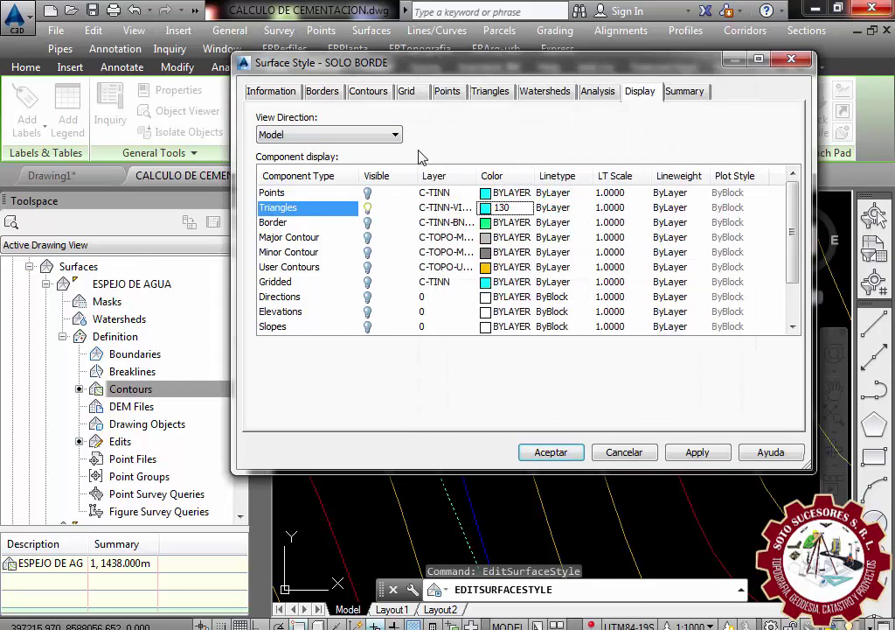
left_click(378, 136)
left_click(338, 149)
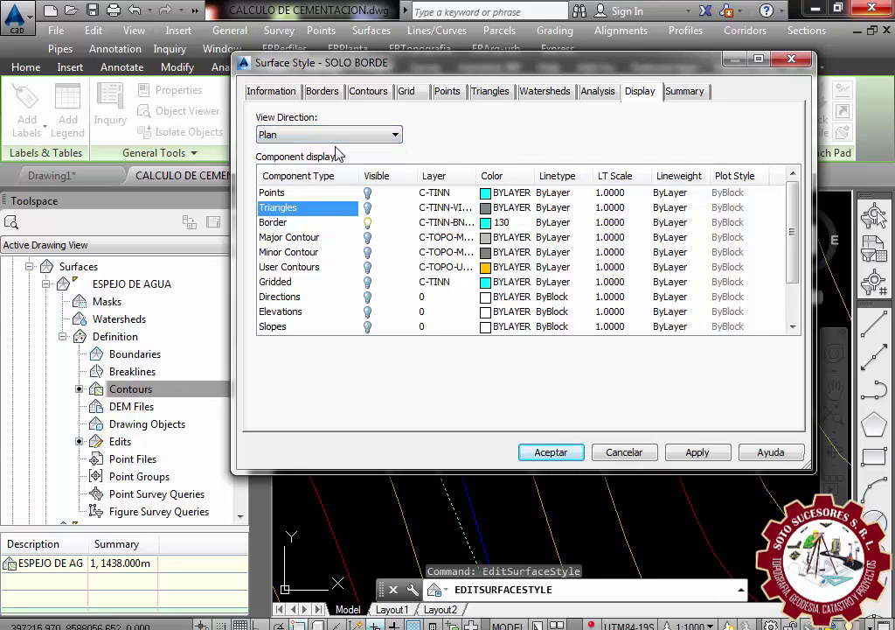
left_click(350, 134)
left_click(304, 175)
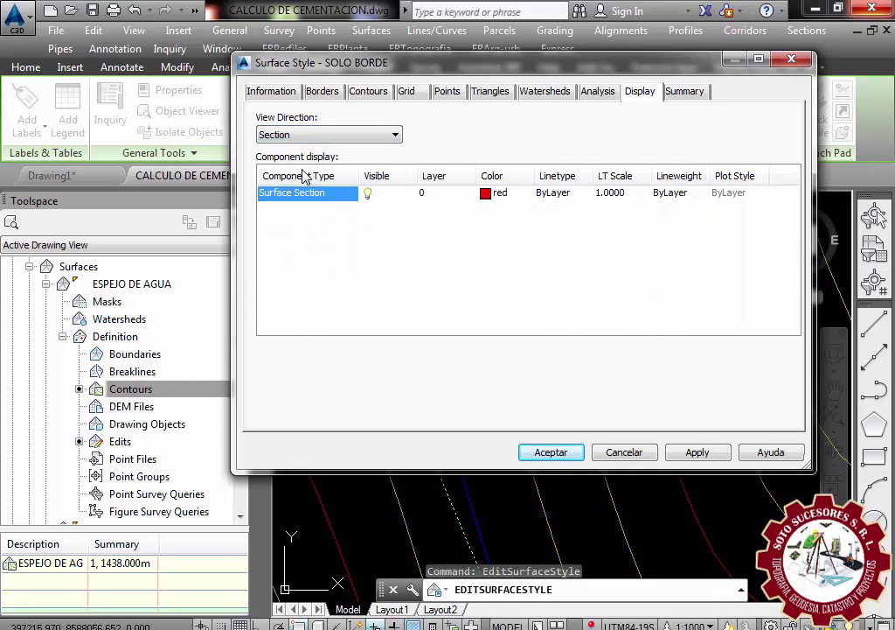
left_click(551, 454)
left_click(427, 427)
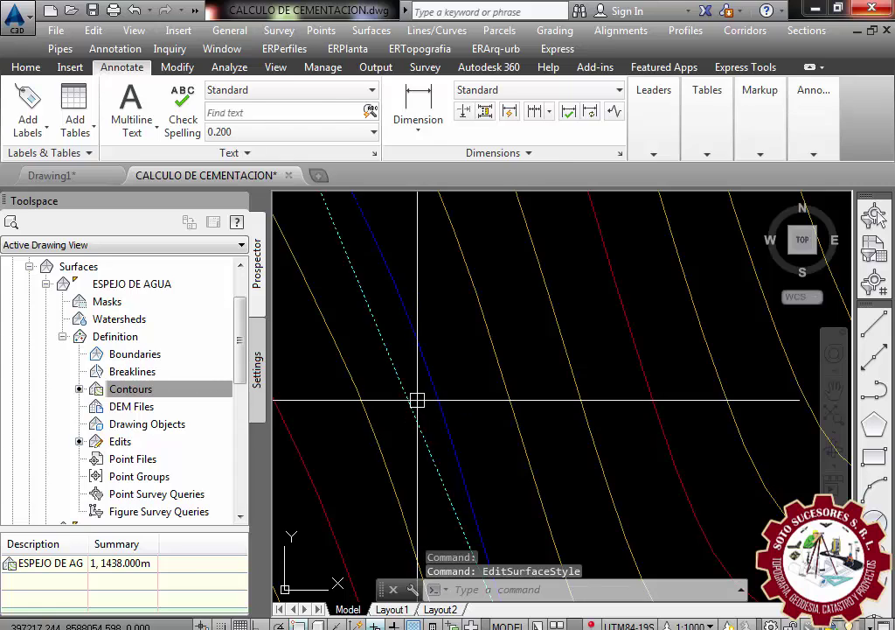
- Preview the water surface in Object Viewer from an oblique 3D angle
right_click(408, 424)
left_click(450, 398)
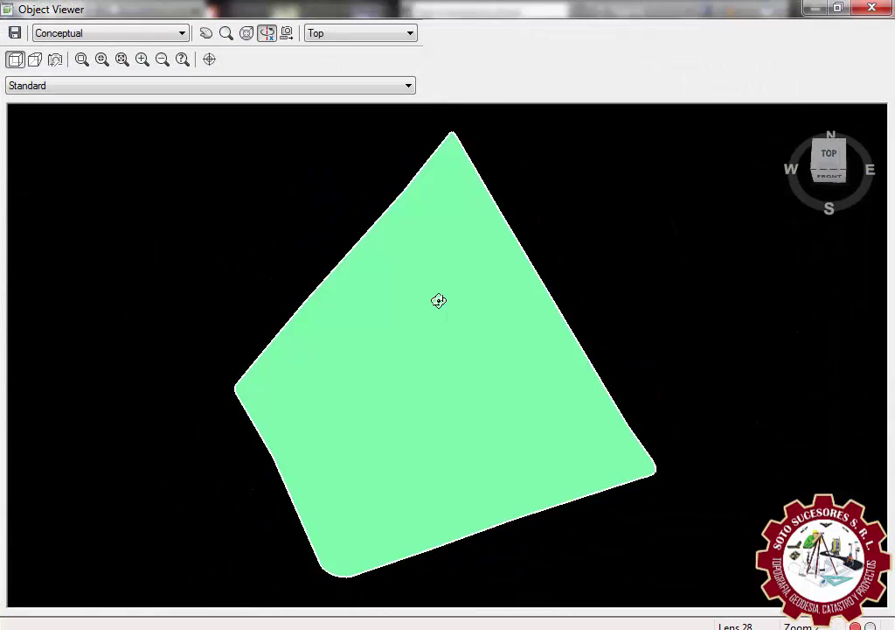
mouse_move(437, 300)
left_mouse_down()
mouse_move(446, 244)
mouse_move(473, 327)
mouse_move(356, 335)
left_mouse_up()
left_click(870, 10)
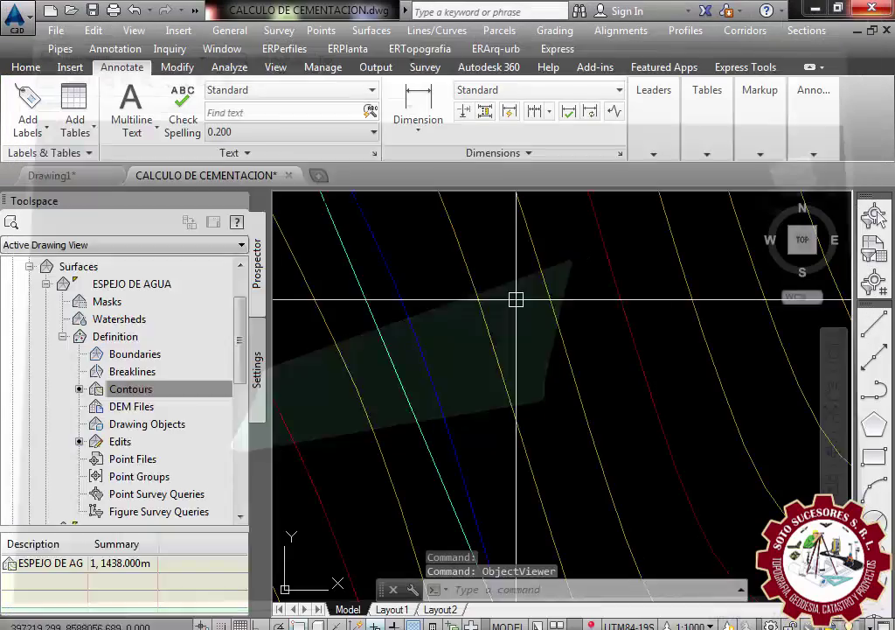
- Zoom out and open the full terrain surface in Object Viewer
left_click(395, 252)
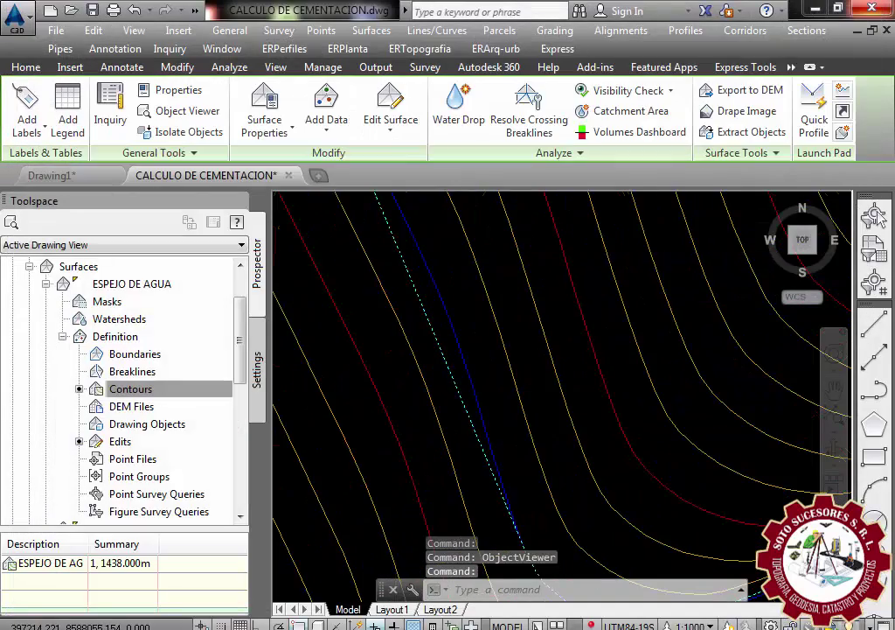
scroll(386, 350, "down", 5)
scroll(473, 266, "up", 3)
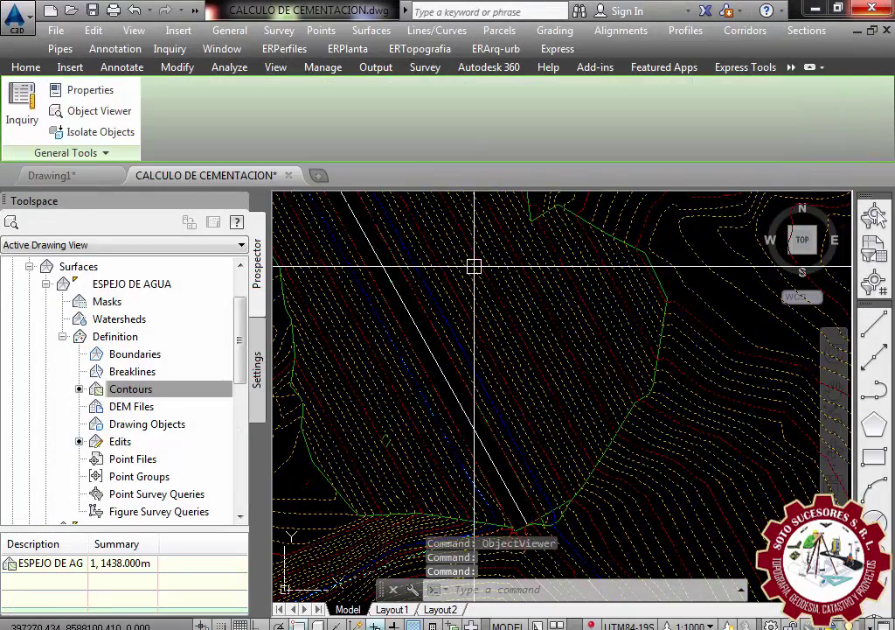
scroll(474, 265, "down", 3)
scroll(526, 282, "down", 2)
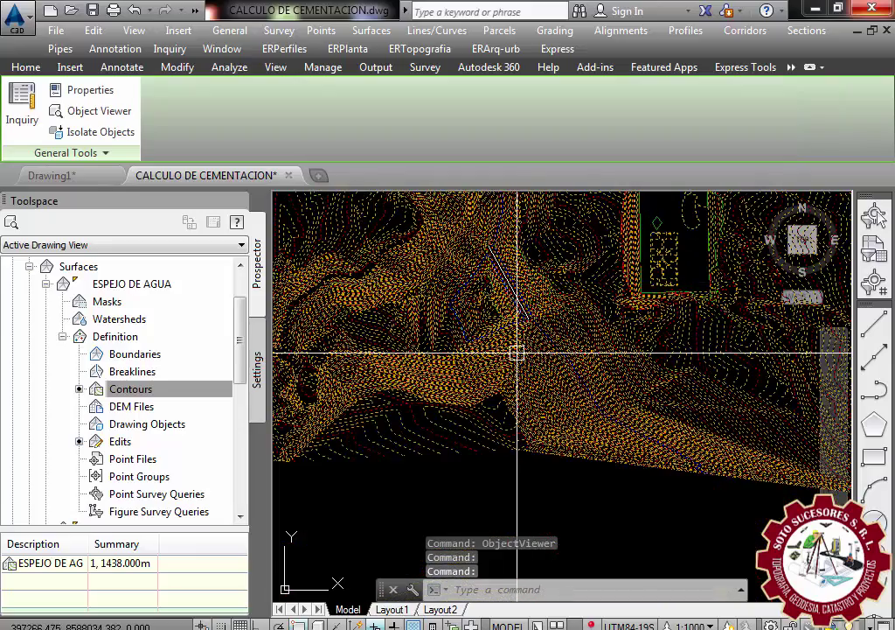
right_click(517, 353)
left_click(568, 528)
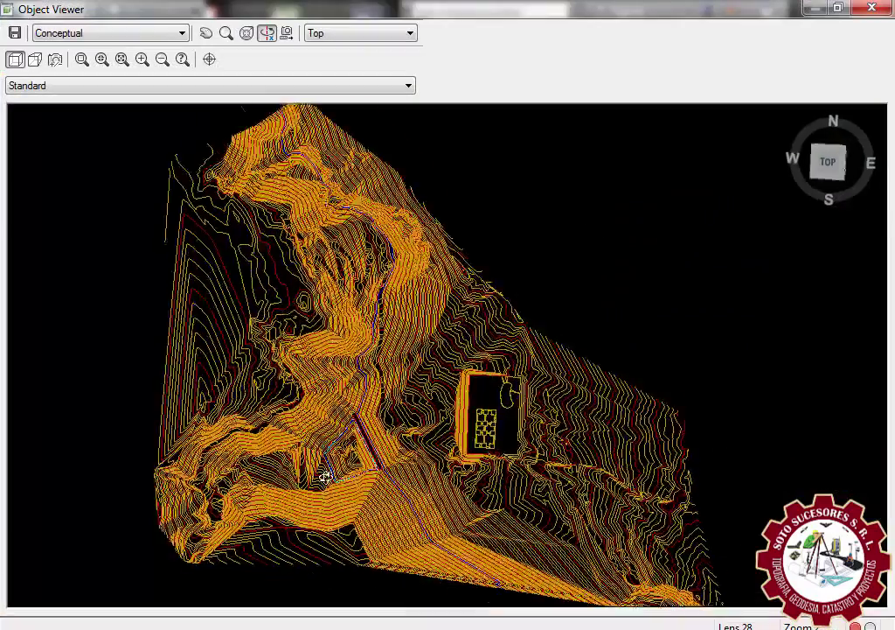
- Orbit the terrain in Object Viewer and zoom-window onto the teal water pad
mouse_move(327, 475)
left_mouse_down()
mouse_move(295, 371)
mouse_move(260, 384)
mouse_move(327, 376)
mouse_move(341, 333)
mouse_move(309, 306)
left_mouse_up()
scroll(194, 296, "up", 2)
scroll(221, 299, "up", 2)
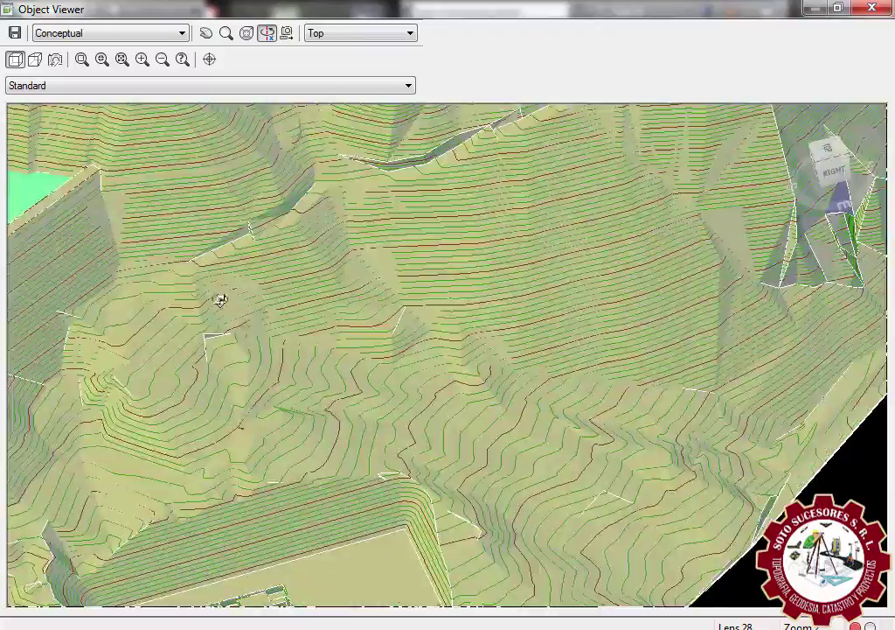
mouse_move(220, 300)
left_mouse_down()
mouse_move(387, 331)
mouse_move(418, 318)
mouse_move(280, 443)
mouse_move(511, 378)
mouse_move(374, 359)
mouse_move(391, 386)
mouse_move(410, 344)
mouse_move(495, 504)
mouse_move(368, 478)
mouse_move(372, 500)
mouse_move(238, 480)
mouse_move(139, 321)
mouse_move(162, 230)
mouse_move(158, 190)
left_mouse_up()
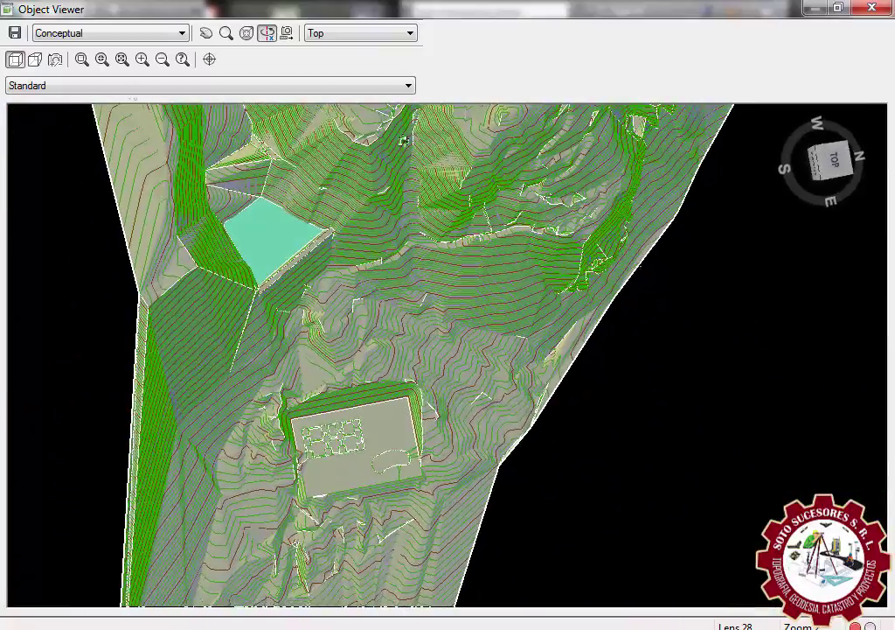
left_click(81, 59)
left_click(158, 169)
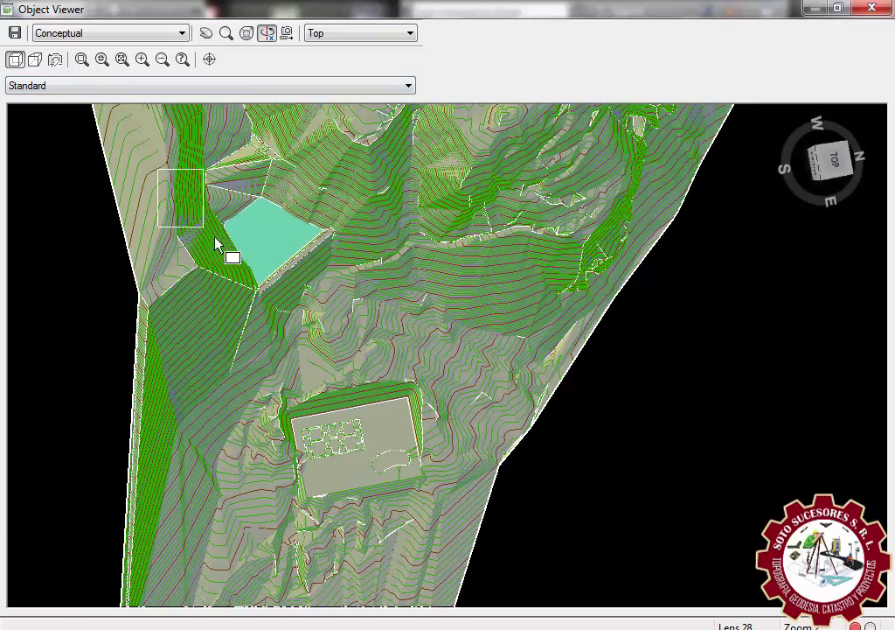
left_click(330, 298)
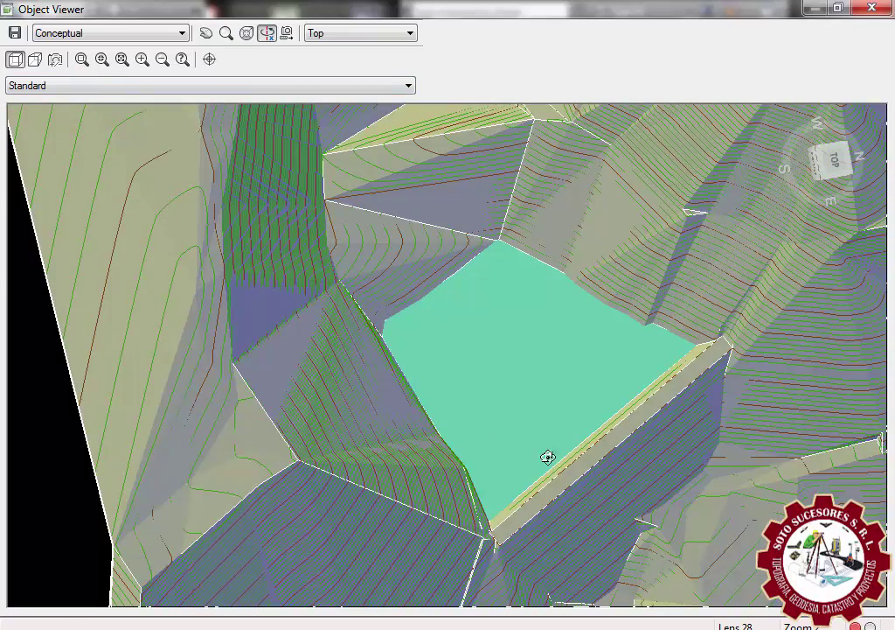
- Orbit around the water surface and dam slope from several angles, then close Object Viewer
mouse_move(548, 456)
left_mouse_down()
mouse_move(474, 485)
mouse_move(427, 454)
mouse_move(372, 377)
left_mouse_up()
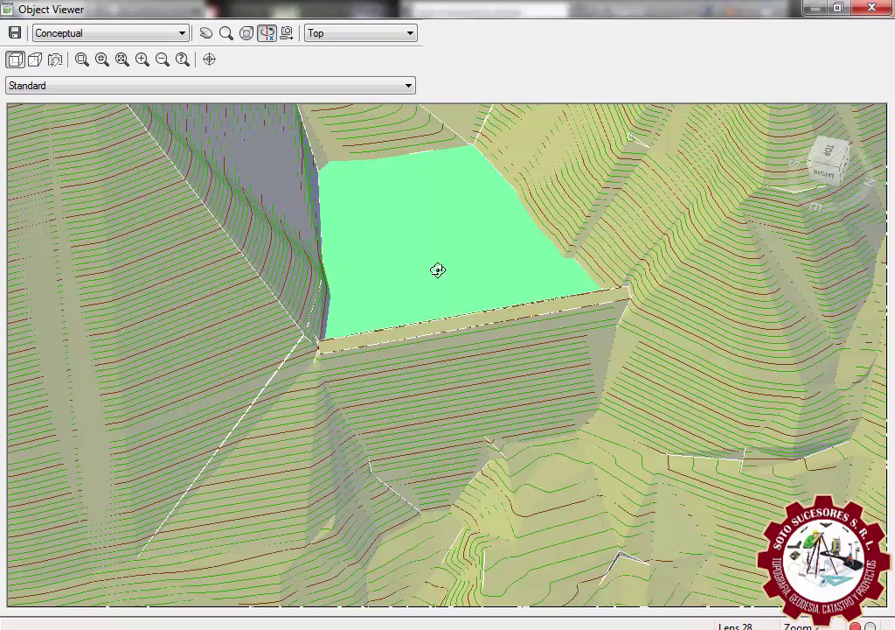
mouse_move(470, 232)
left_mouse_down()
mouse_move(466, 312)
mouse_move(432, 296)
mouse_move(442, 160)
mouse_move(438, 188)
mouse_move(477, 254)
mouse_move(258, 316)
mouse_move(358, 268)
mouse_move(472, 260)
mouse_move(476, 247)
mouse_move(430, 242)
mouse_move(414, 354)
mouse_move(422, 410)
mouse_move(428, 401)
mouse_move(399, 397)
mouse_move(438, 273)
left_mouse_up()
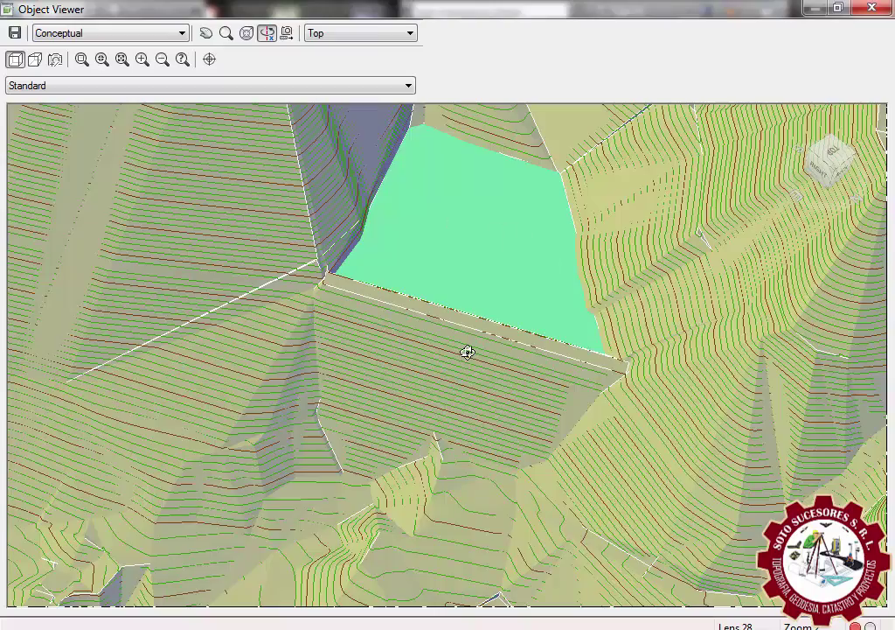
mouse_move(466, 358)
left_mouse_down()
mouse_move(474, 406)
mouse_move(484, 264)
mouse_move(424, 242)
mouse_move(473, 358)
mouse_move(435, 429)
mouse_move(362, 370)
mouse_move(474, 435)
mouse_move(470, 479)
mouse_move(350, 440)
mouse_move(374, 314)
left_mouse_up()
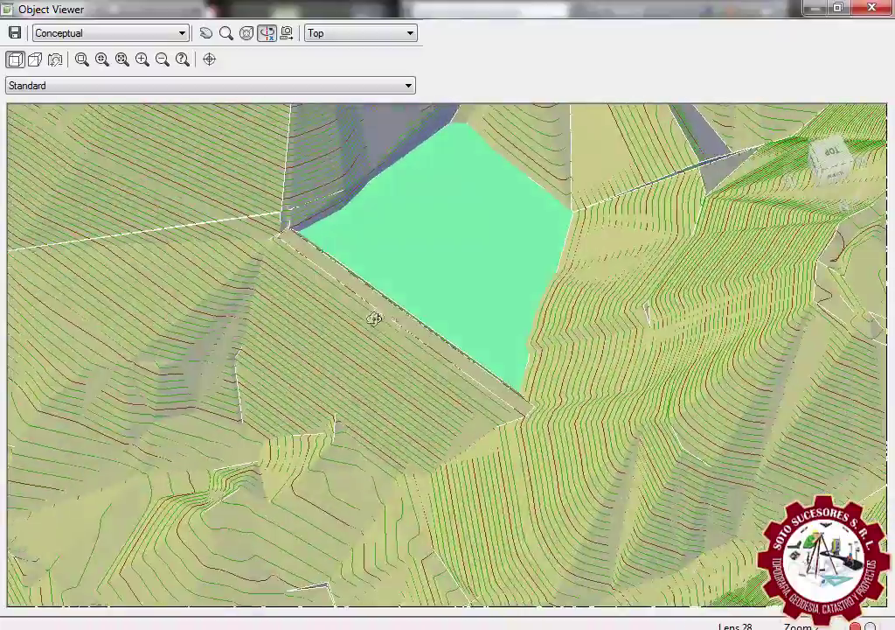
mouse_move(536, 294)
left_mouse_down()
mouse_move(542, 415)
mouse_move(442, 365)
mouse_move(511, 343)
mouse_move(449, 455)
mouse_move(440, 451)
mouse_move(495, 455)
mouse_move(513, 488)
mouse_move(554, 450)
mouse_move(469, 462)
left_mouse_up()
mouse_move(387, 484)
left_mouse_down()
mouse_move(443, 480)
mouse_move(527, 396)
mouse_move(427, 455)
mouse_move(335, 460)
mouse_move(396, 413)
mouse_move(380, 481)
mouse_move(418, 495)
mouse_move(419, 438)
mouse_move(386, 453)
mouse_move(276, 383)
mouse_move(313, 307)
mouse_move(327, 358)
mouse_move(424, 374)
mouse_move(453, 435)
mouse_move(512, 413)
left_mouse_up()
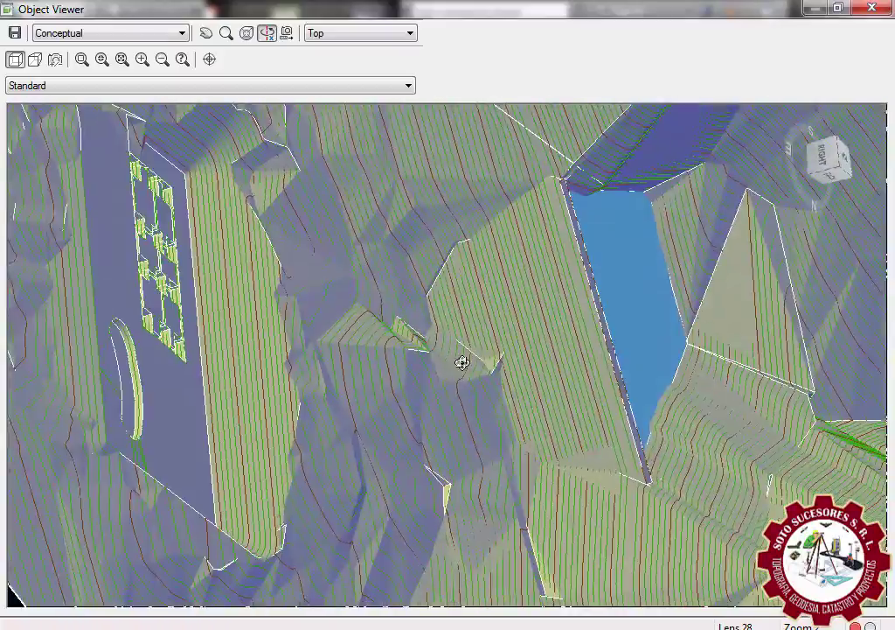
mouse_move(462, 362)
left_mouse_down()
mouse_move(377, 447)
mouse_move(326, 228)
left_mouse_up()
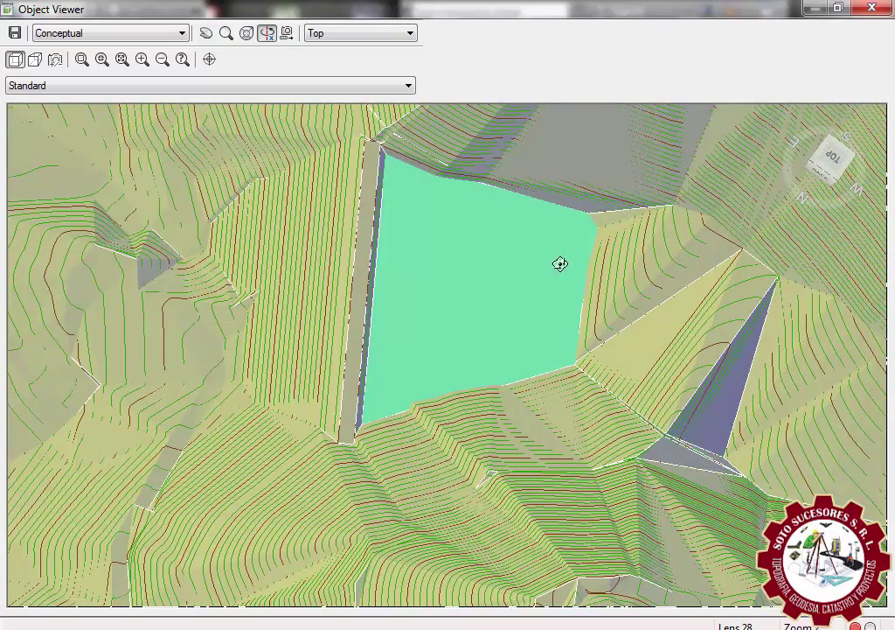
left_click_drag(560, 261, 480, 264)
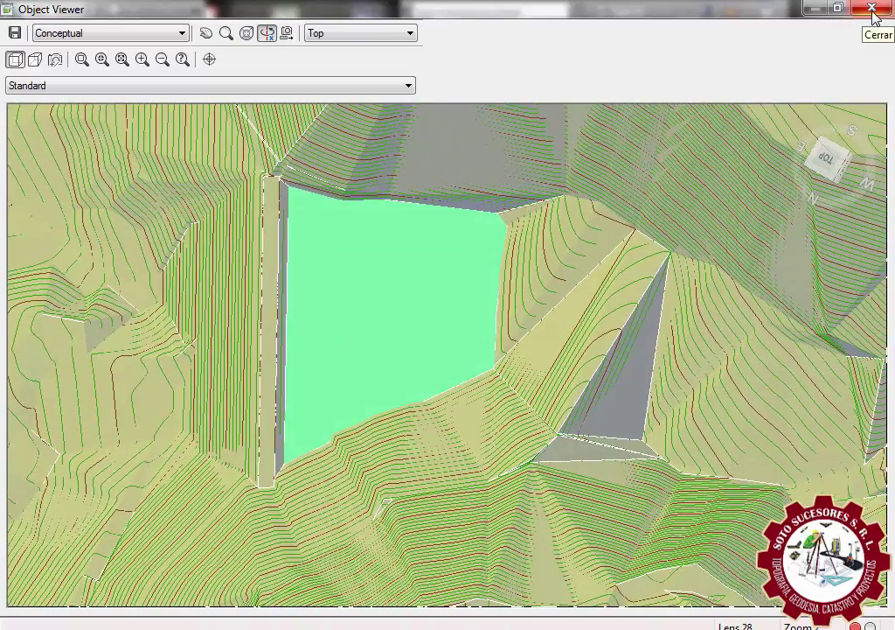
left_click(871, 9)
- Zoom into the dam area and select a terrain surface contour to bring up the Surface ribbon tab
scroll(486, 374, "up", 3)
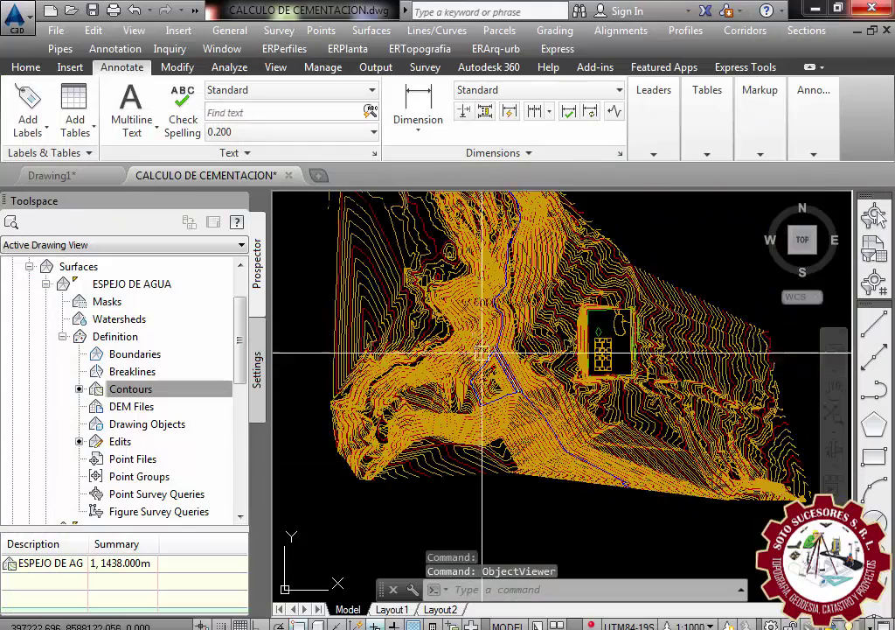
scroll(530, 356, "up", 2)
scroll(476, 380, "up", 2)
scroll(454, 366, "down", 3)
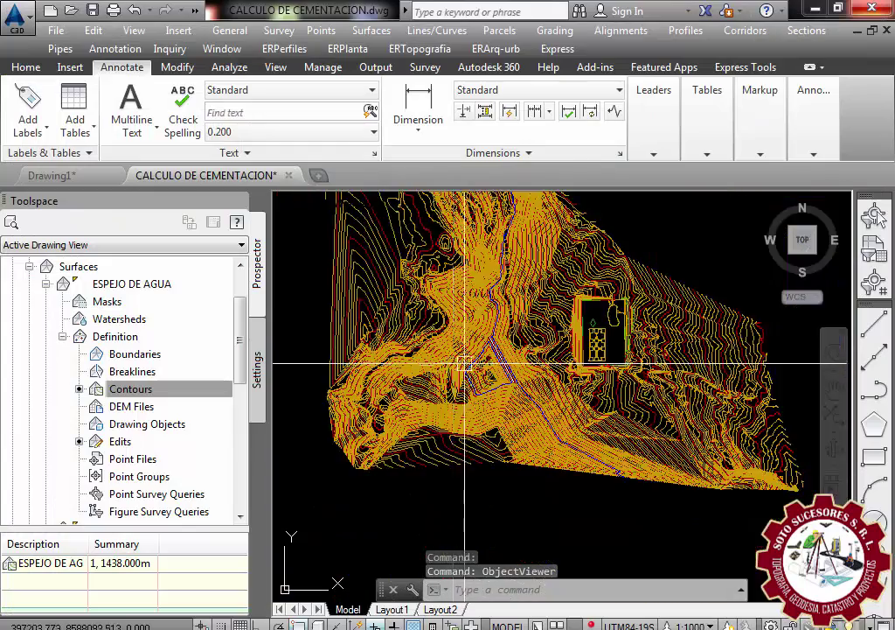
scroll(460, 362, "up", 3)
scroll(419, 361, "down", 4)
scroll(419, 360, "up", 3)
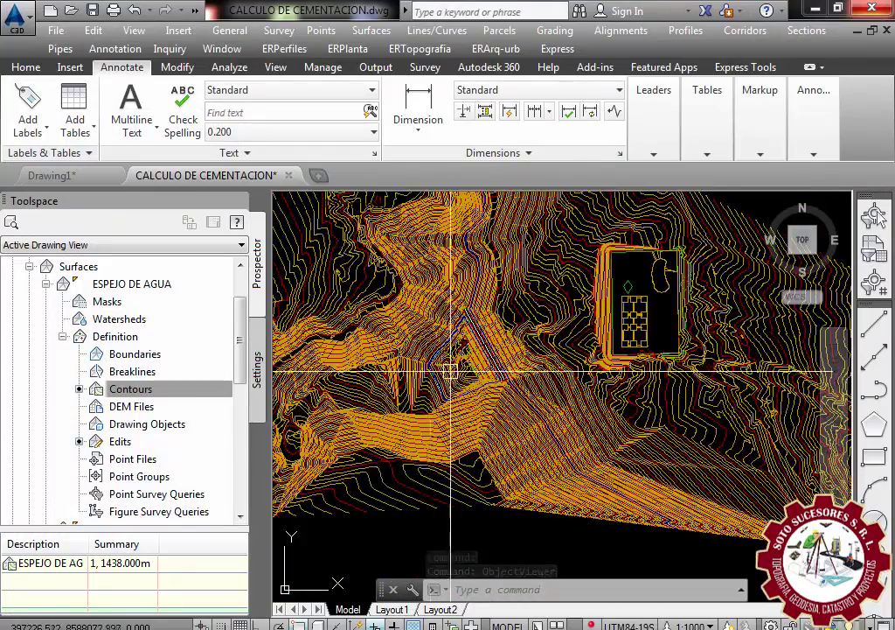
scroll(476, 294, "up", 2)
scroll(437, 278, "up", 2)
scroll(472, 297, "down", 2)
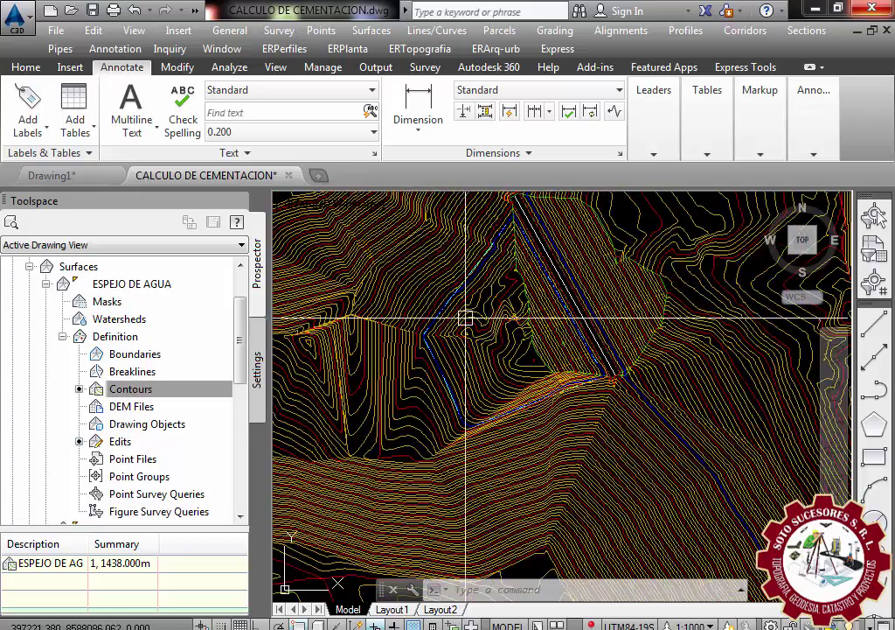
scroll(464, 333, "up", 1)
scroll(481, 354, "down", 1)
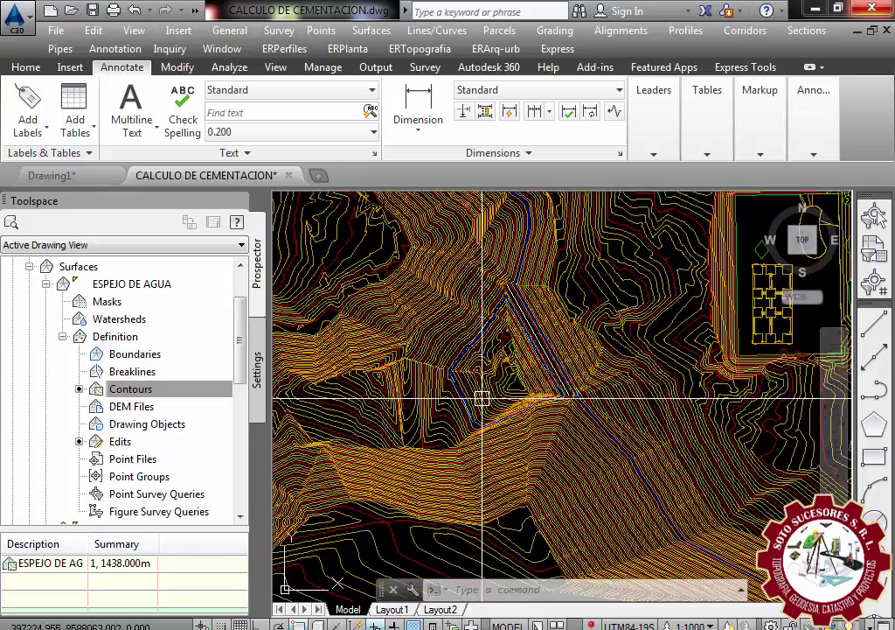
scroll(479, 356, "up", 1)
scroll(480, 356, "up", 1)
scroll(480, 358, "down", 1)
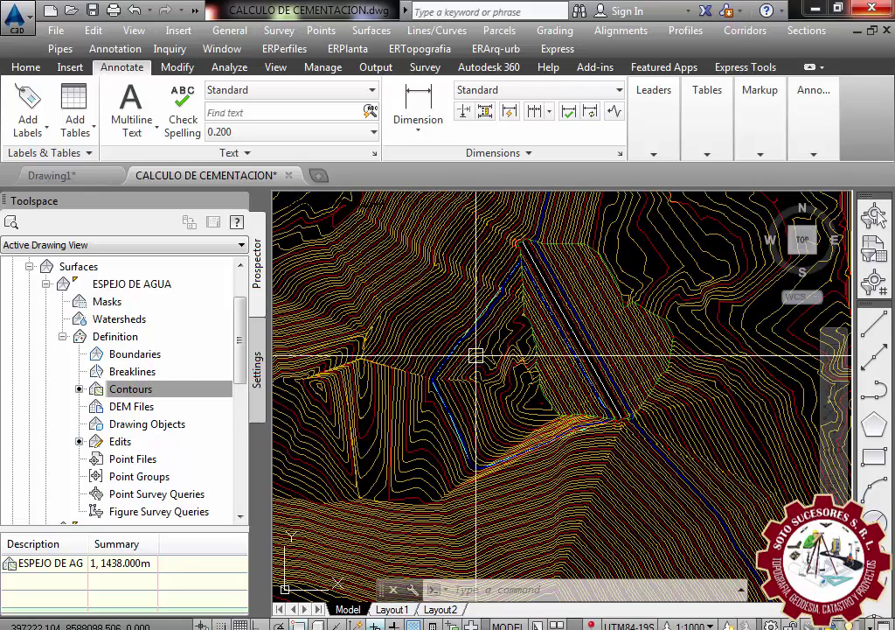
left_click(479, 380)
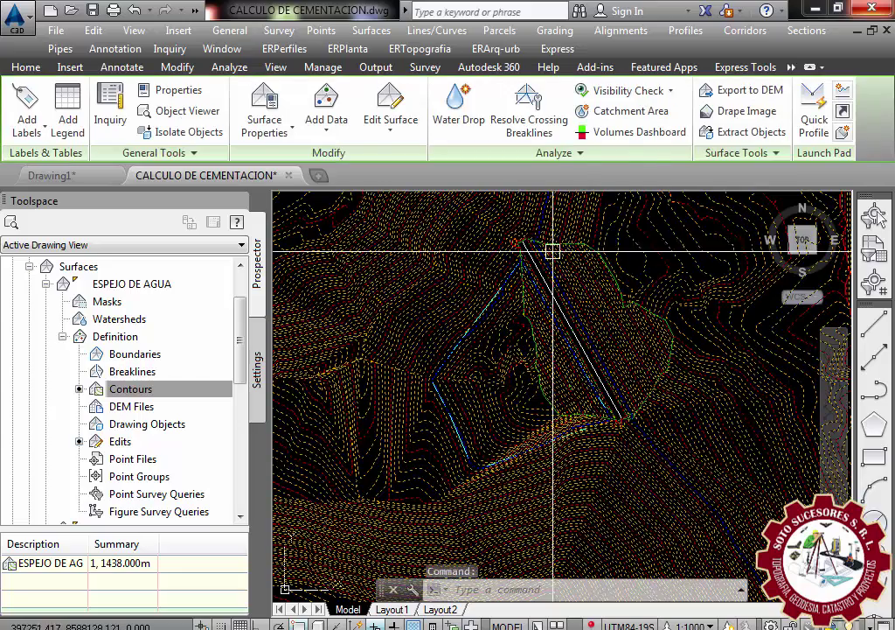
- Open the Volumes Dashboard and start a new TIN volume surface
left_click(621, 135)
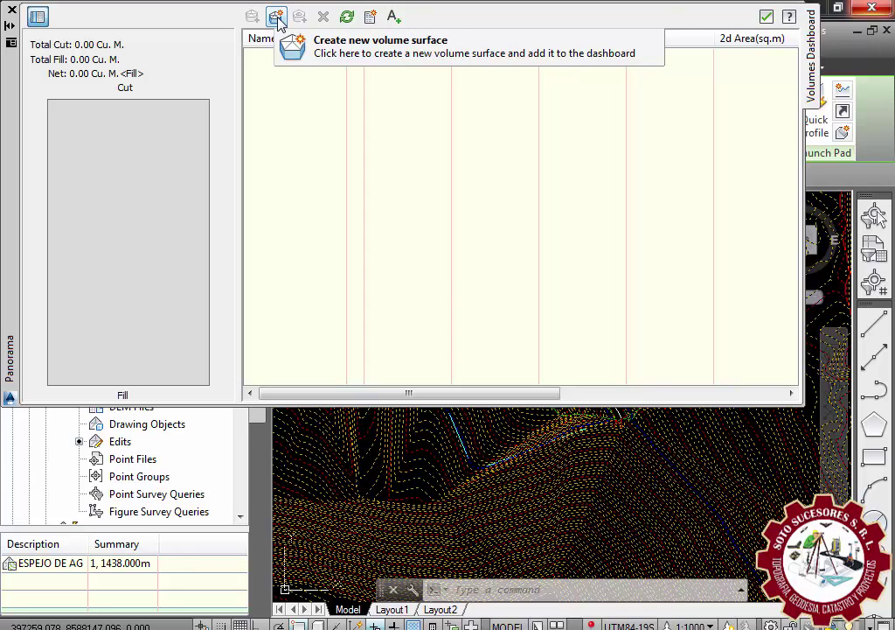
left_click(277, 19)
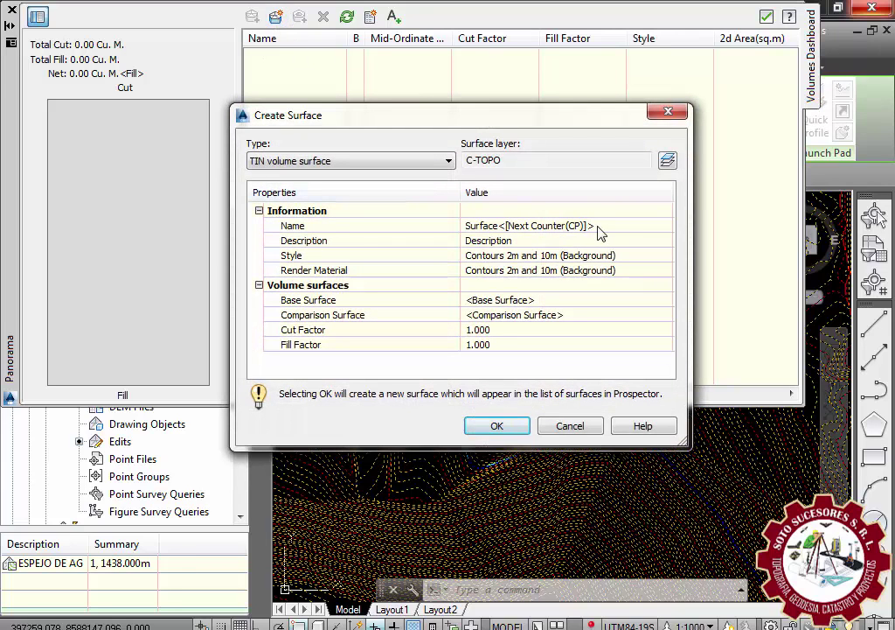
- Name the volume surface VOLUMEN DE ALM and set TN as its base surface
left_click(611, 225)
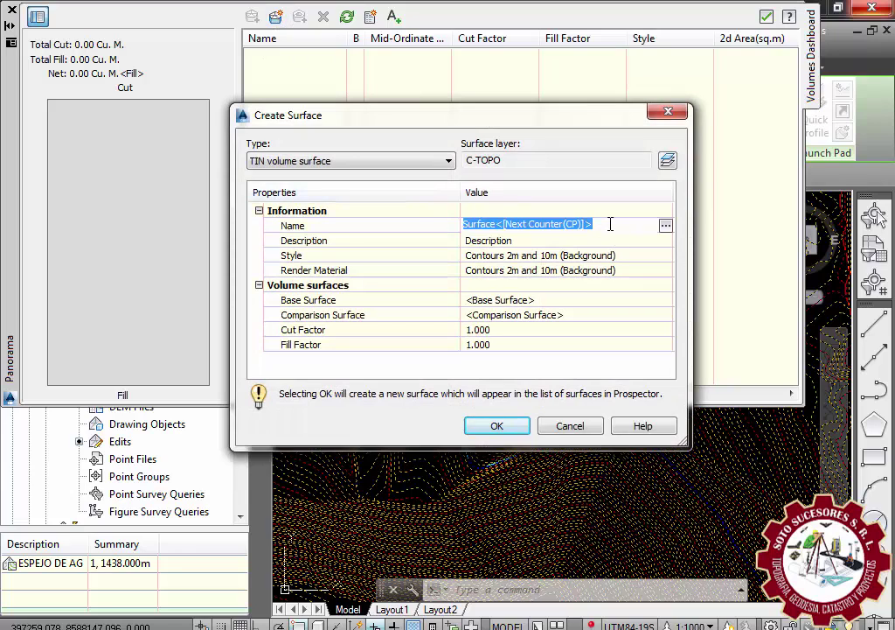
type("VOLUMEN DE ALM")
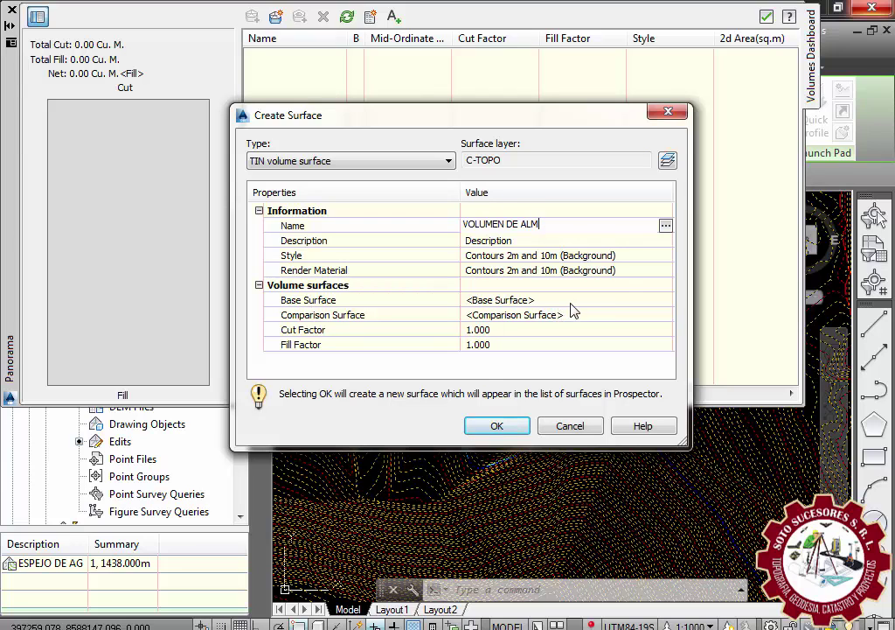
left_click(604, 300)
left_click(666, 300)
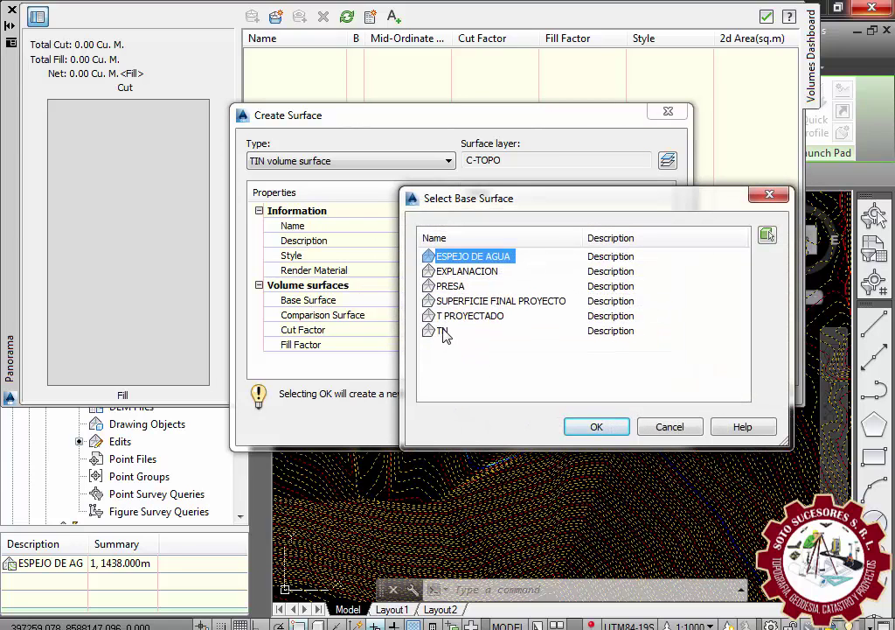
left_click(443, 331)
left_click(591, 428)
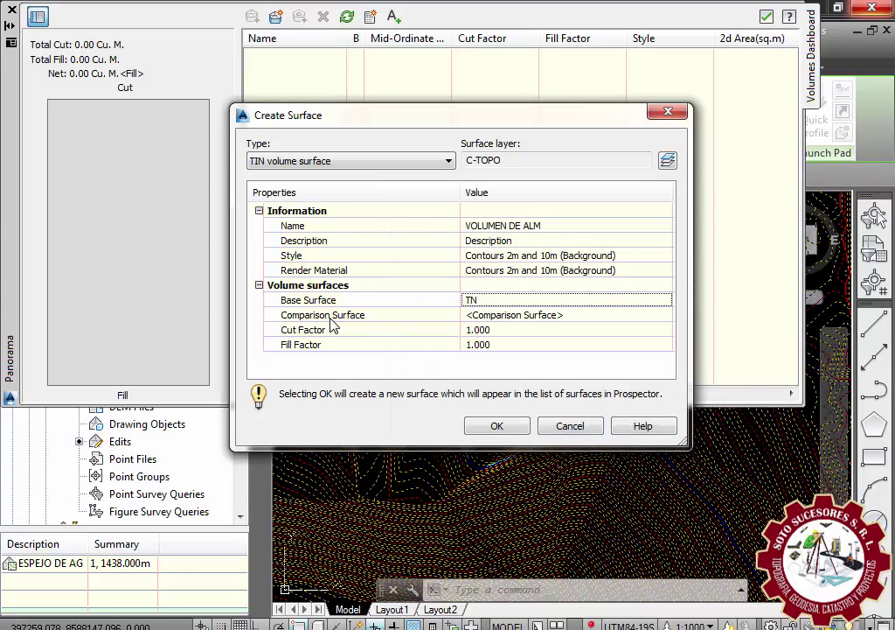
- Set ESPEJO DE AGUA as the comparison surface and create the volume surface
left_click(606, 315)
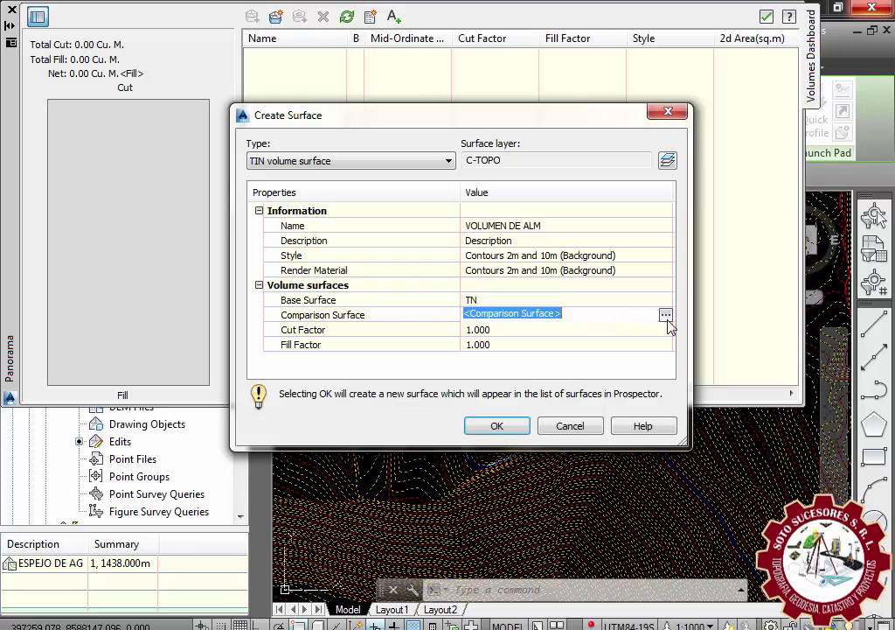
left_click(665, 314)
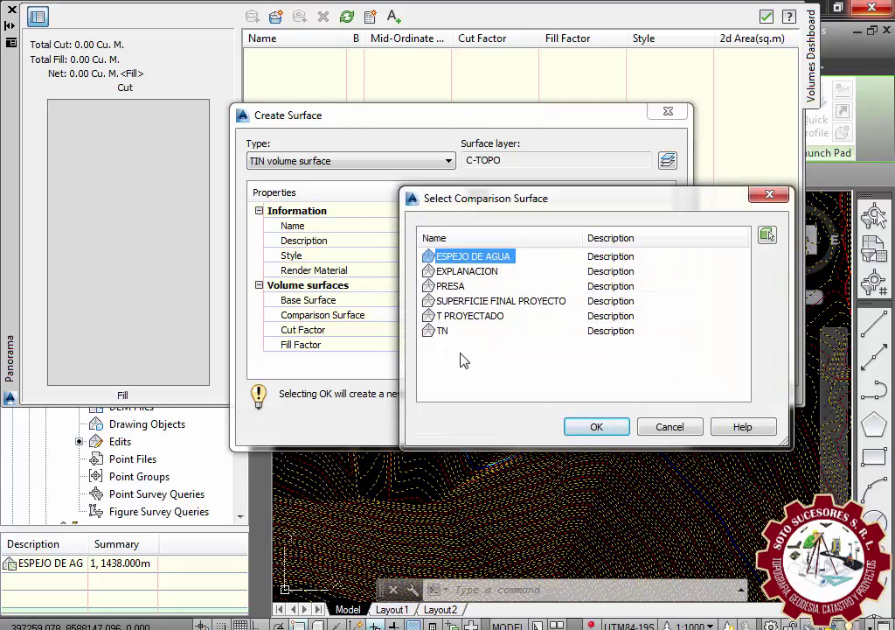
left_click(452, 286)
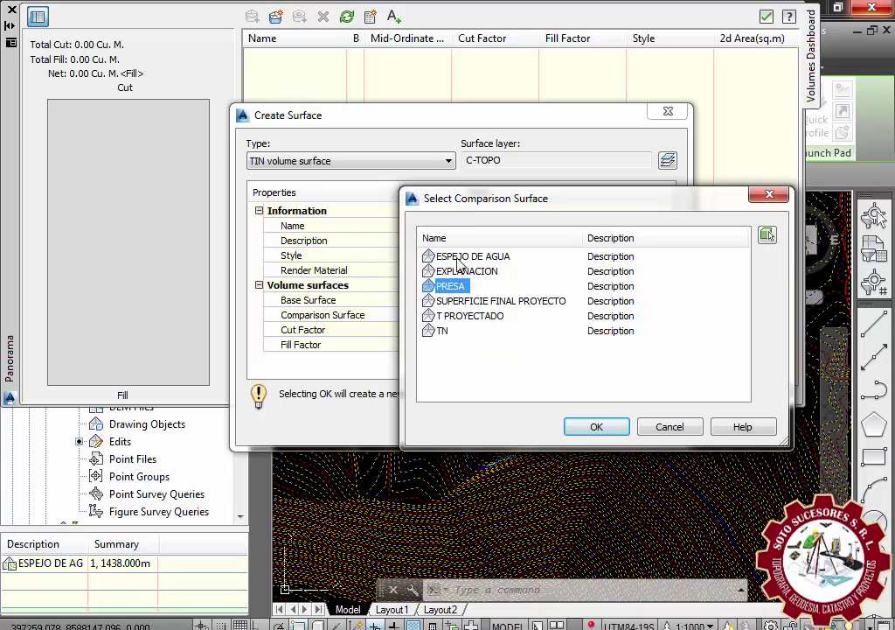
left_click(457, 259)
left_click(593, 426)
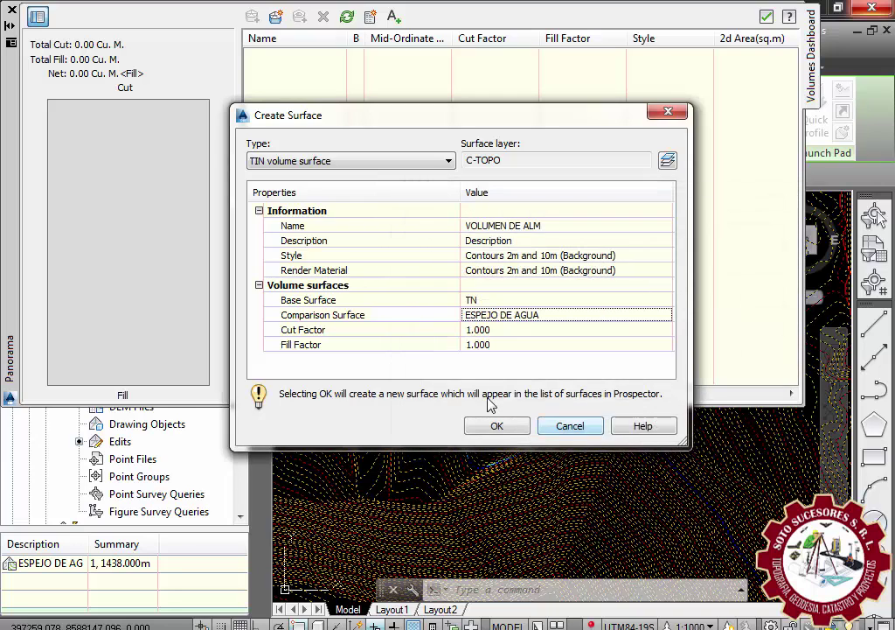
left_click(495, 427)
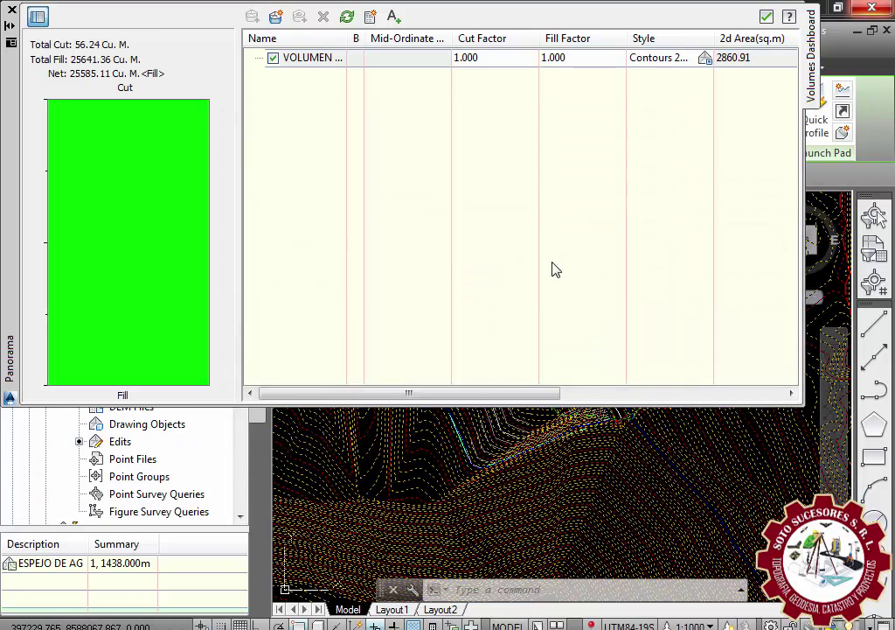
- Resize the Volumes Dashboard shorter and wider to reveal the Cut(adjusted) column
left_click_drag(591, 405, 593, 202)
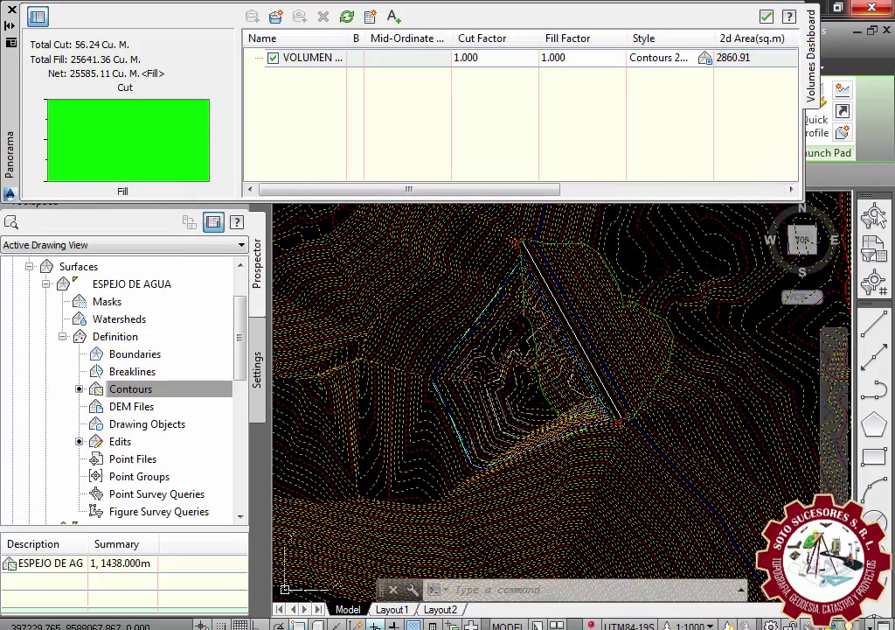
mouse_move(797, 160)
left_mouse_down()
mouse_move(769, 162)
mouse_move(888, 181)
left_mouse_up()
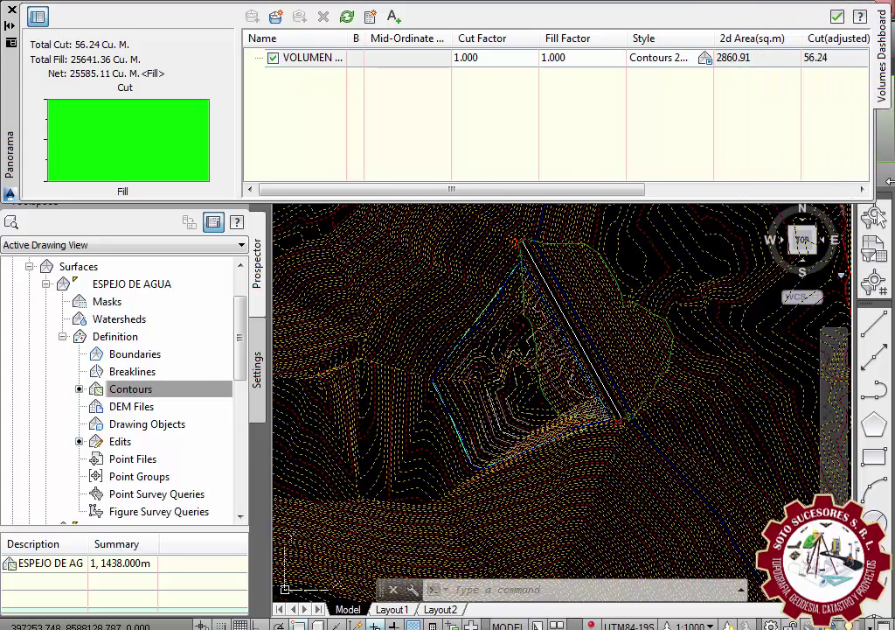
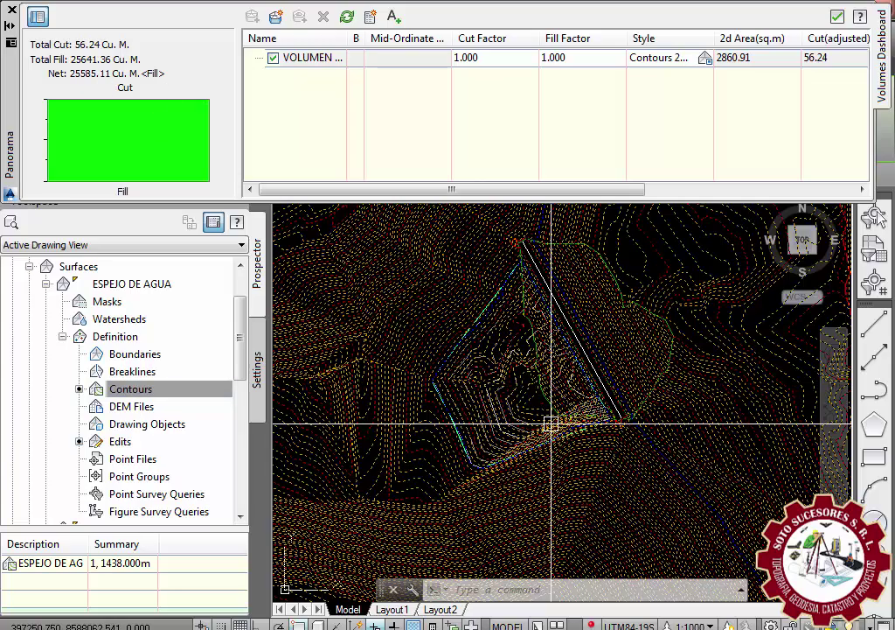
- Insert the Cut/Fill Summary table at a chosen point in the drawing
key("Escape")
scroll(549, 354, "up", 2)
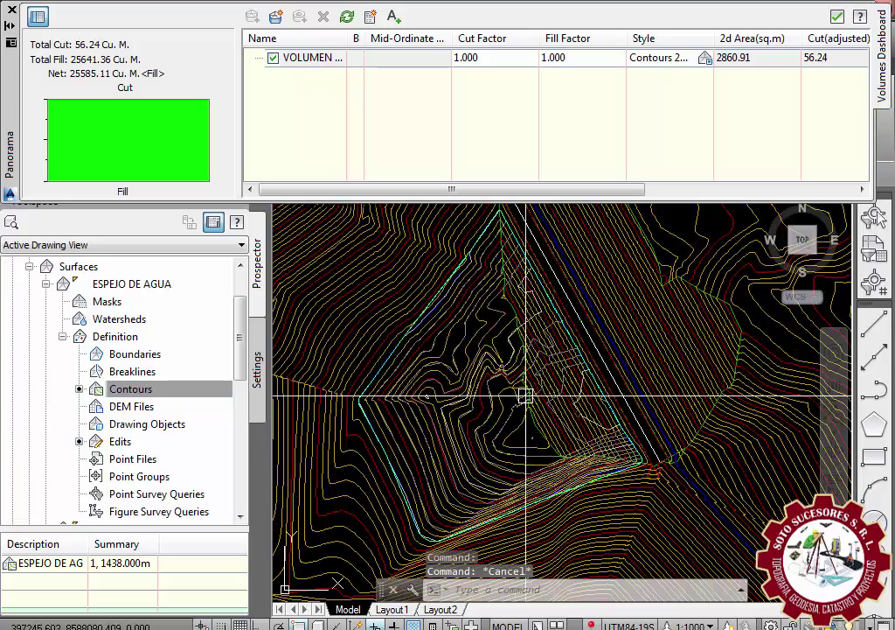
scroll(496, 462, "up", 2)
scroll(494, 435, "down", 2)
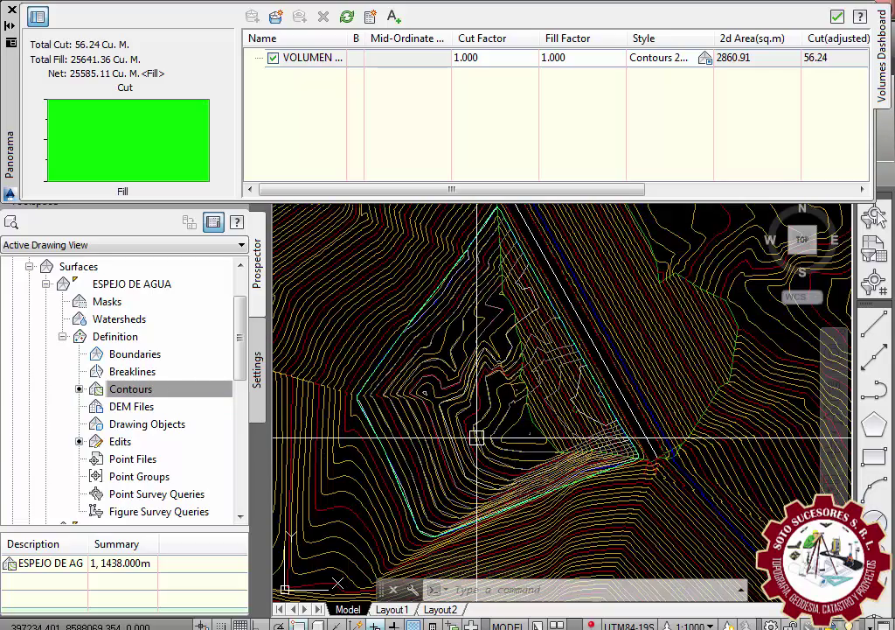
scroll(519, 404, "down", 5)
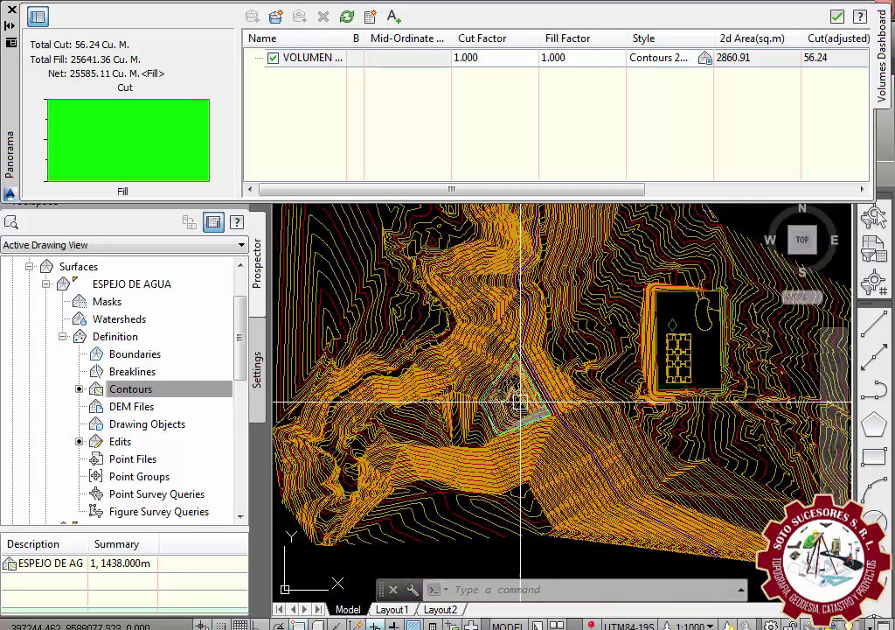
scroll(519, 403, "up", 2)
scroll(523, 406, "up", 3)
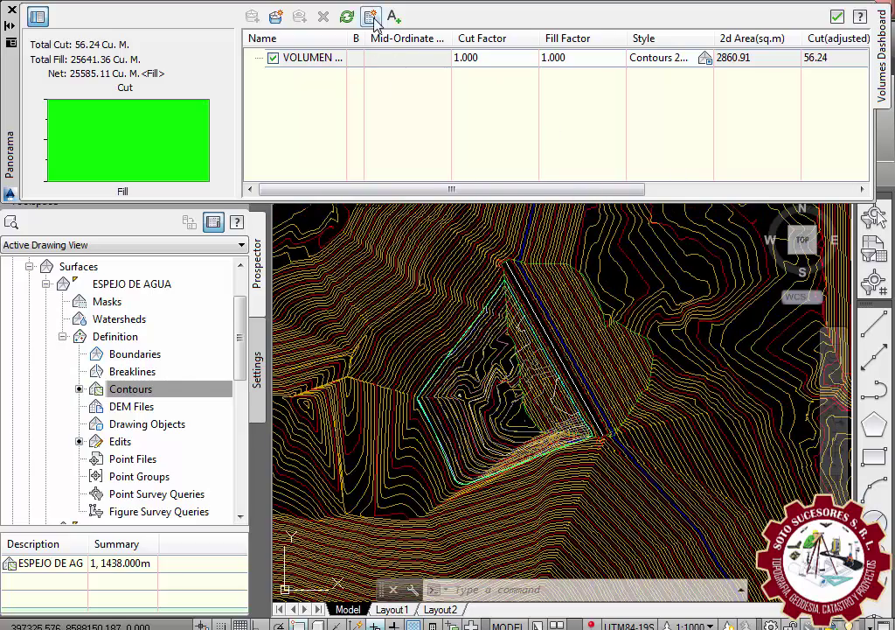
middle_click_drag(398, 380, 424, 367, "shift")
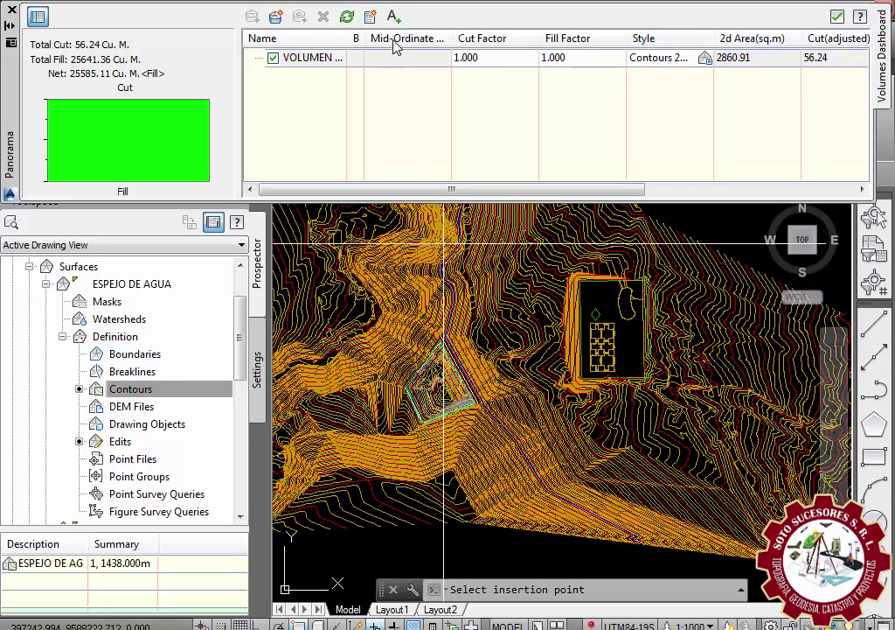
scroll(411, 263, "down", 5)
scroll(437, 293, "down", 2)
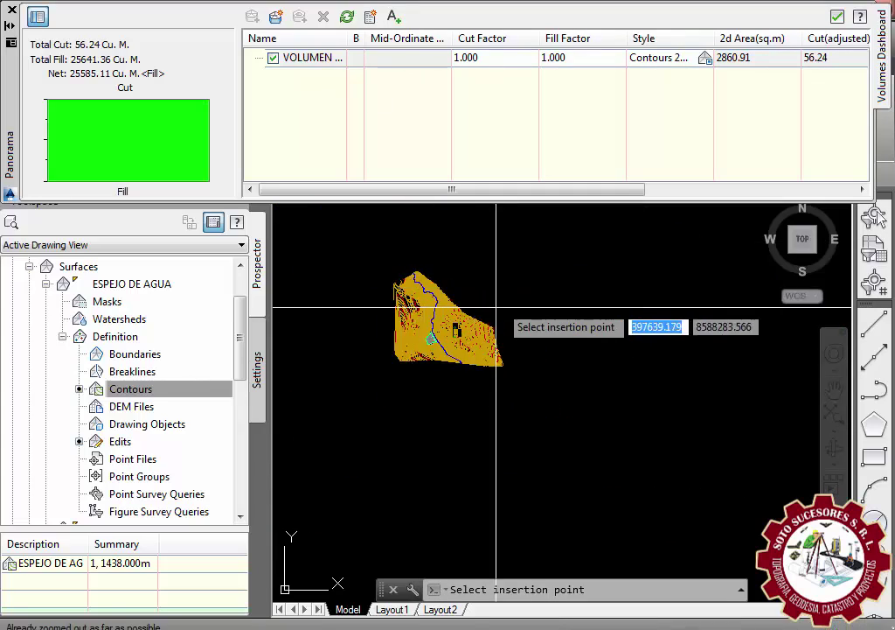
scroll(472, 332, "up", 3)
scroll(450, 339, "up", 3)
left_click(450, 339)
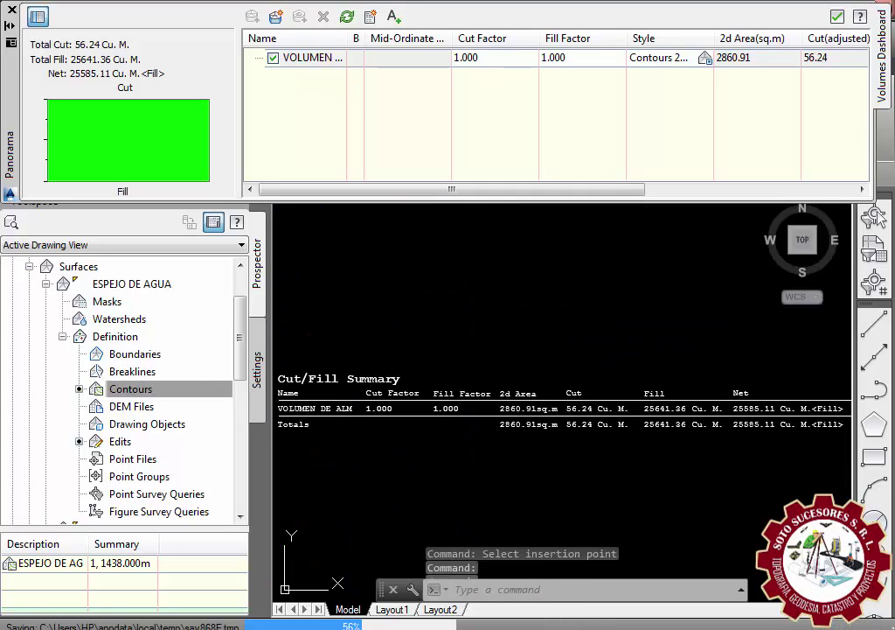
- Zoom and pan to read the table: 2860.91 sq.m area, 56.24 cut, 25641.36 fill
scroll(486, 354, "down", 3)
scroll(717, 367, "up", 6)
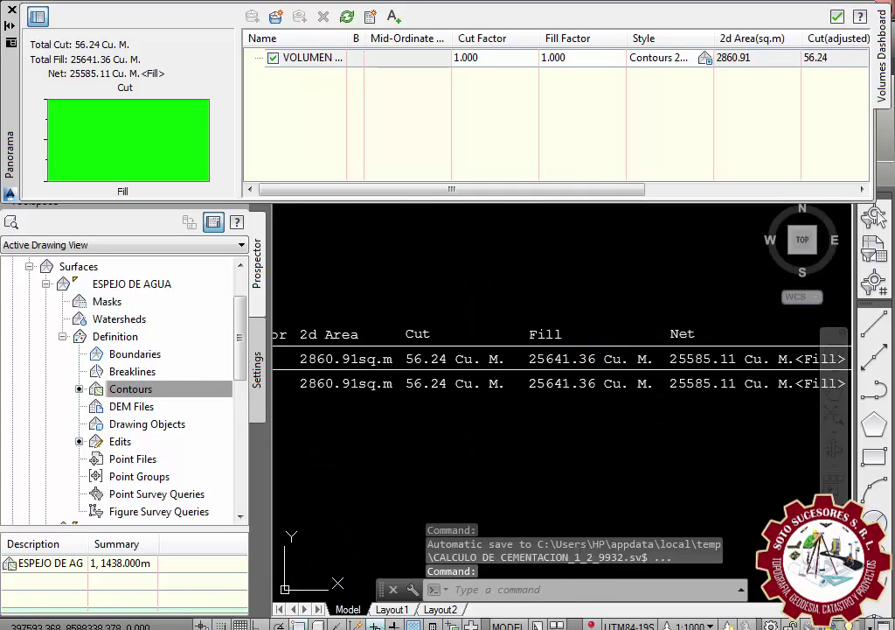
scroll(736, 382, "up", 4)
scroll(736, 381, "down", 4)
scroll(674, 385, "up", 3)
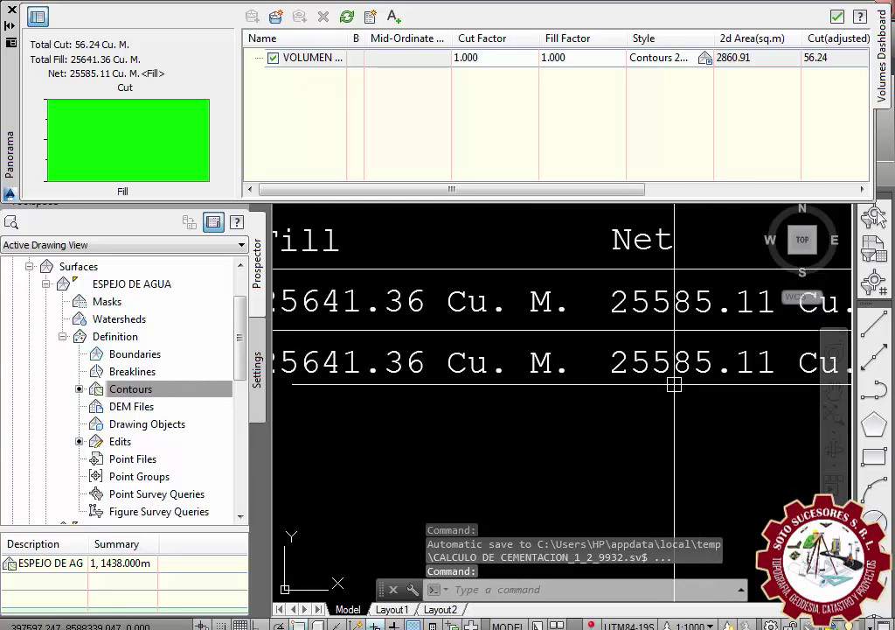
middle_click_drag(674, 385, 399, 407)
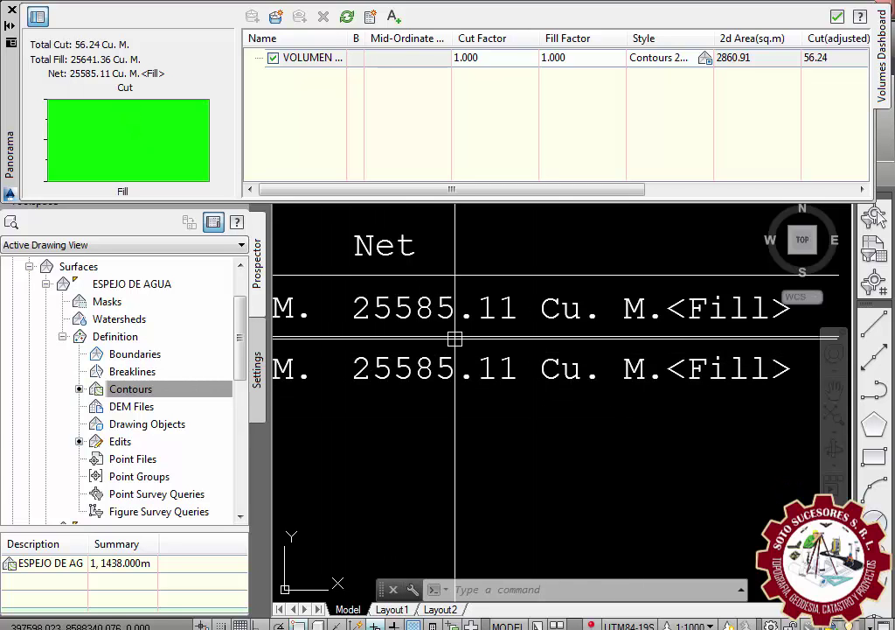
scroll(612, 334, "down", 6)
scroll(398, 335, "up", 4)
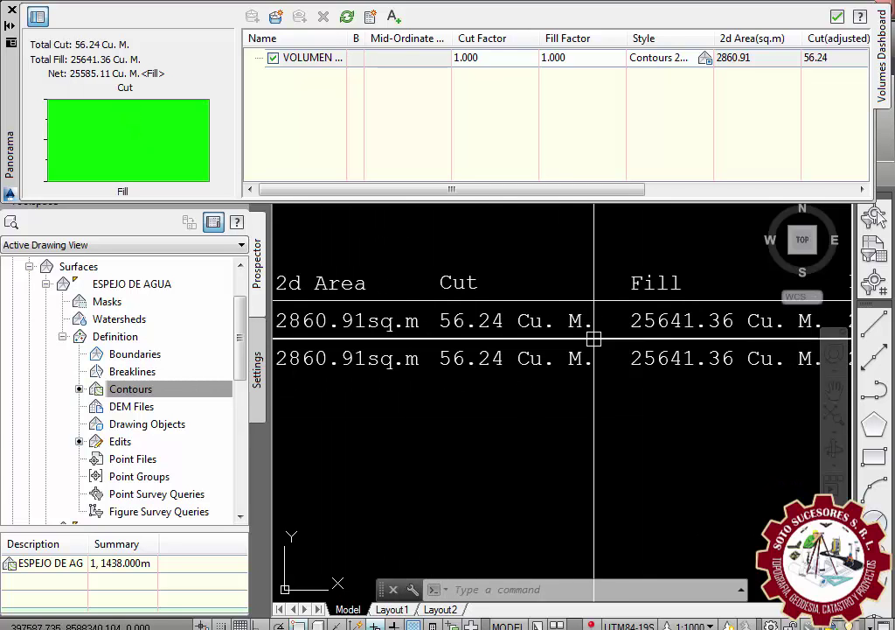
scroll(505, 340, "down", 1)
scroll(454, 324, "up", 1)
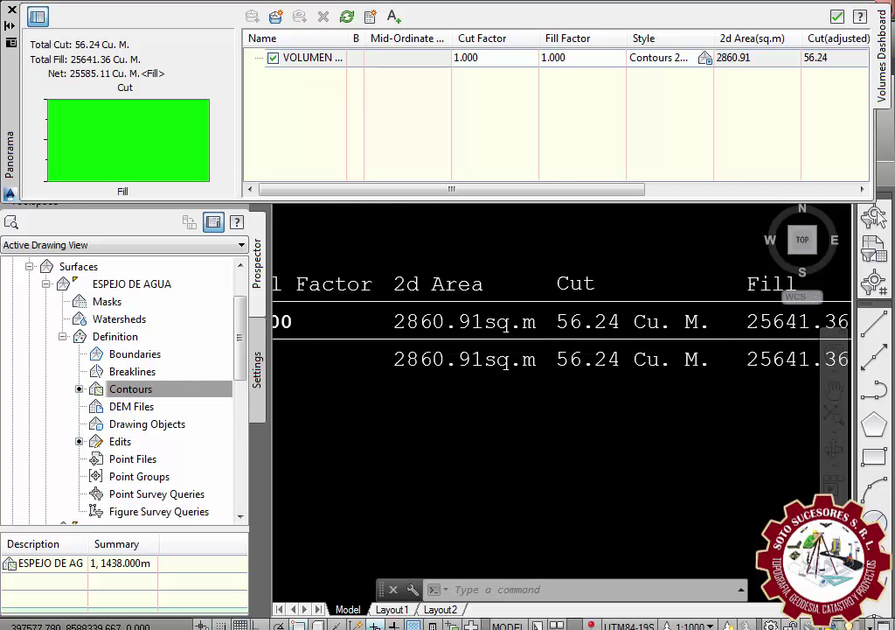
scroll(411, 350, "down", 2)
scroll(452, 343, "down", 3)
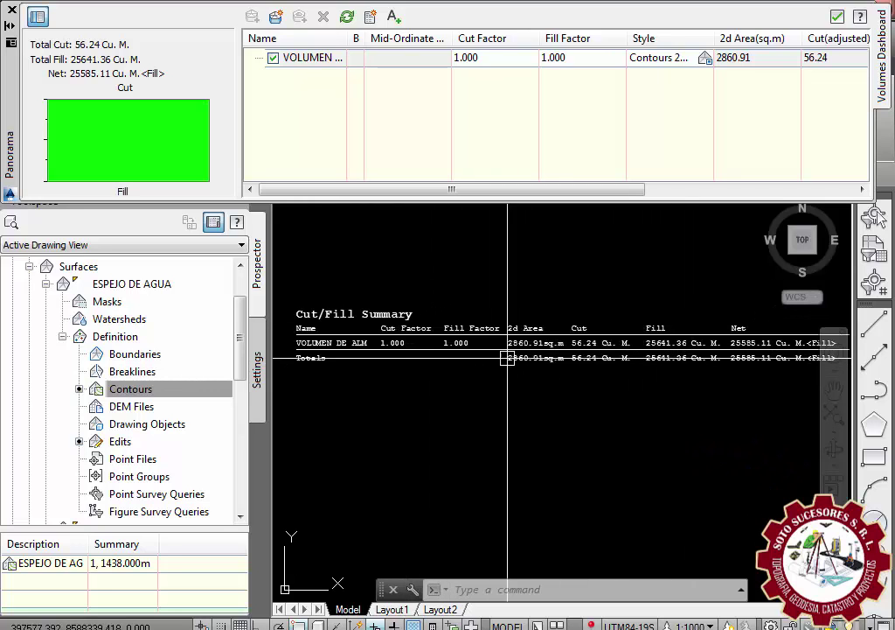
scroll(429, 362, "up", 2)
scroll(452, 359, "down", 4)
scroll(494, 392, "down", 1)
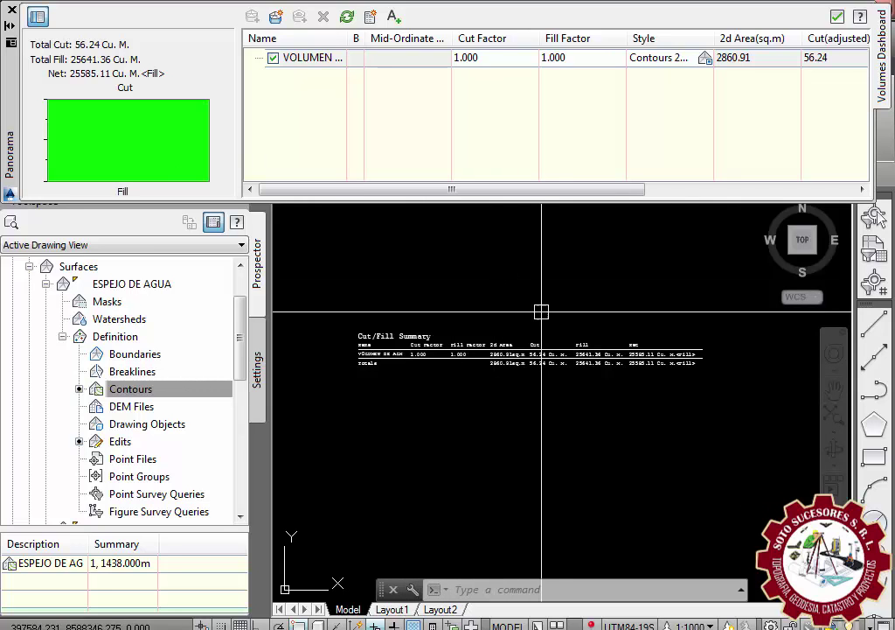
- Generate the Cut/Fill Report in Internet Explorer, maximize it and select all its text
left_click(371, 16)
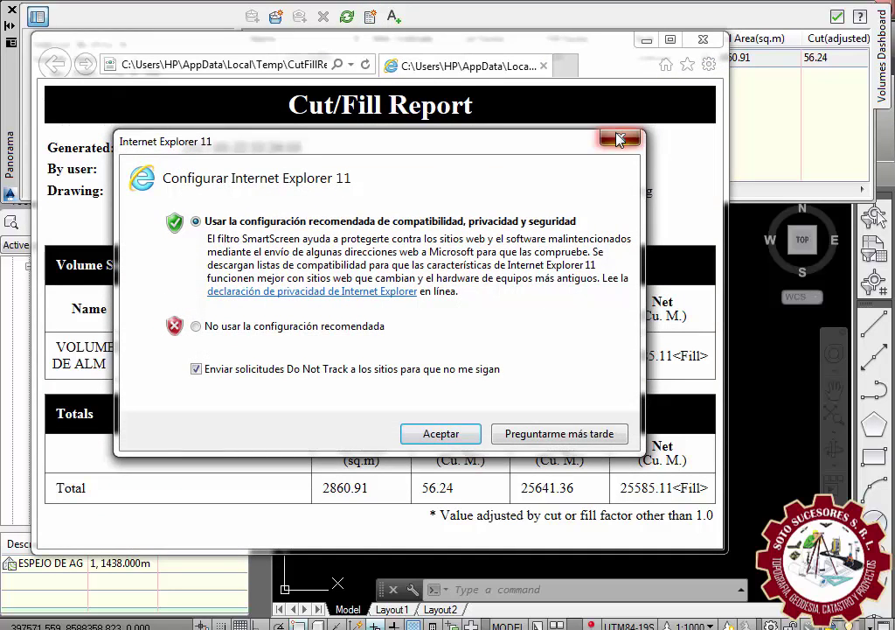
left_click(620, 136)
left_click(675, 40)
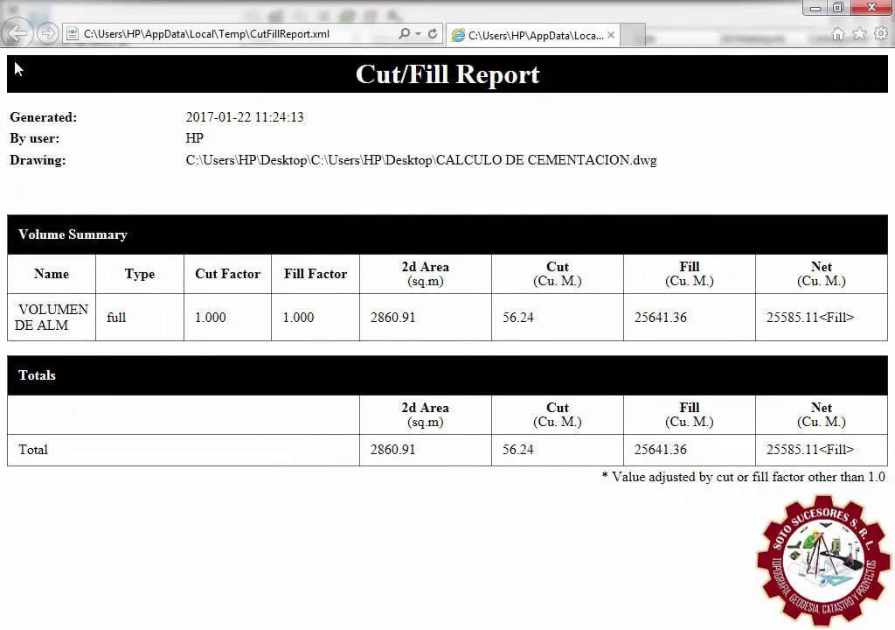
mouse_move(5, 57)
left_mouse_down()
mouse_move(390, 290)
mouse_move(892, 498)
left_mouse_up()
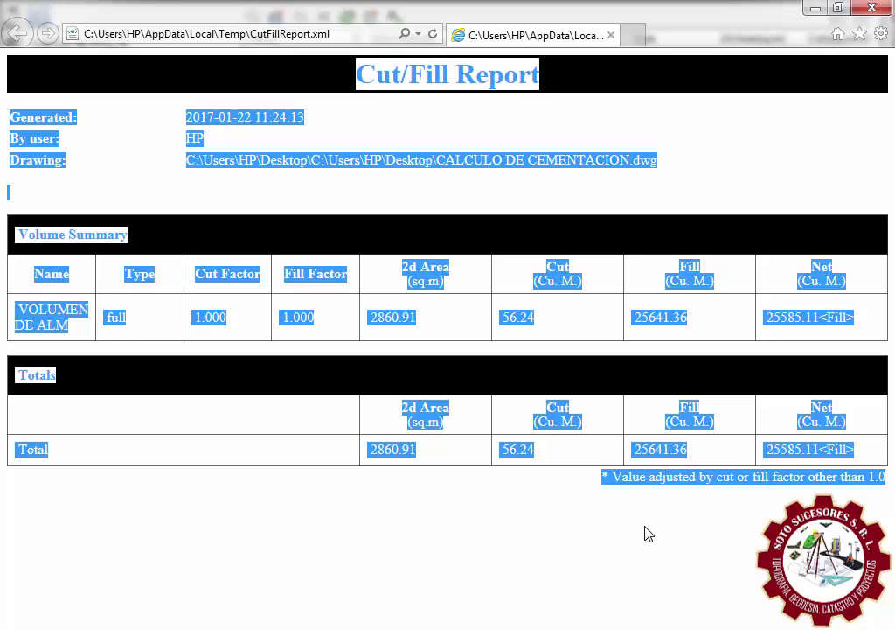
key("super")
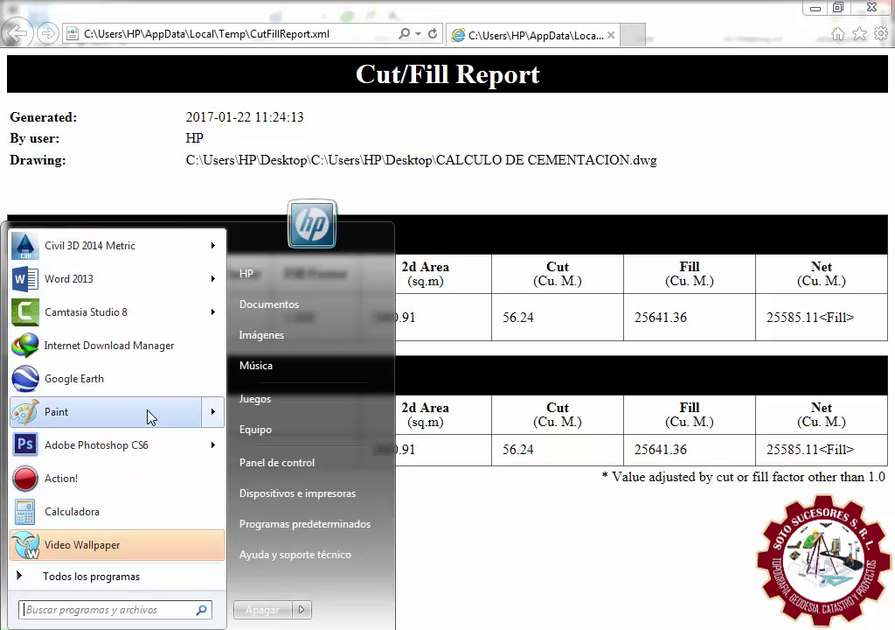
- Close the report browser, minimize Civil 3D and launch Excel 2013 from the desktop
left_click(56, 575)
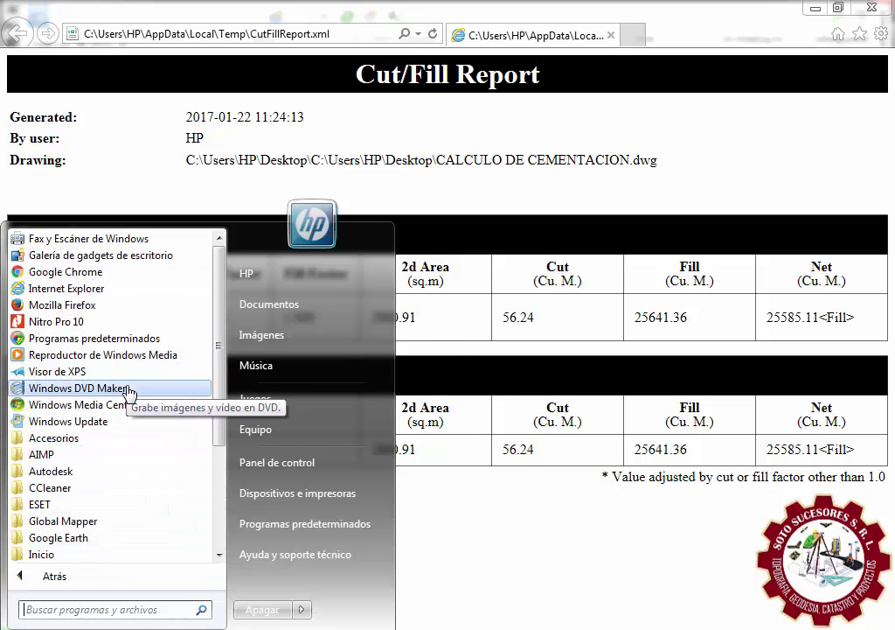
left_click(828, 8)
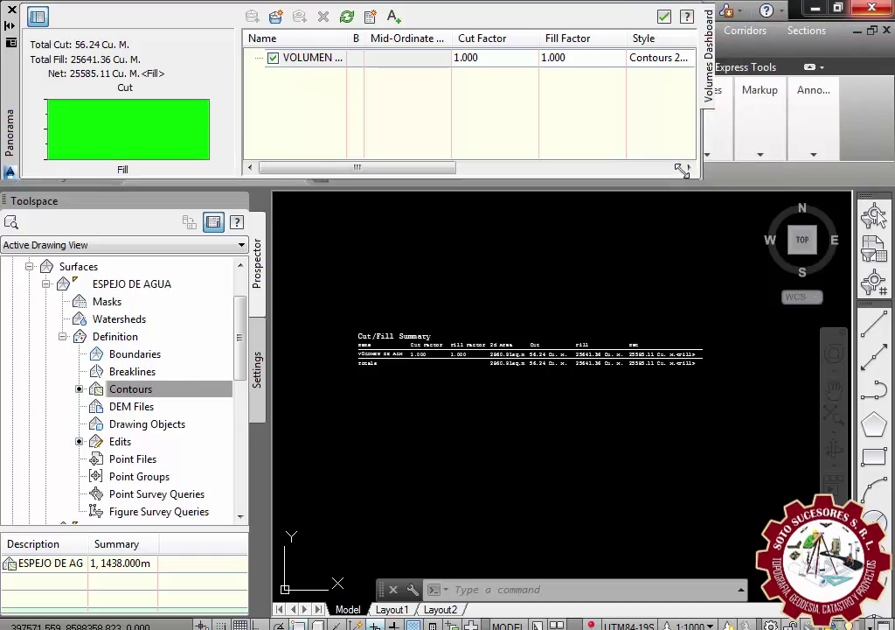
left_click(814, 11)
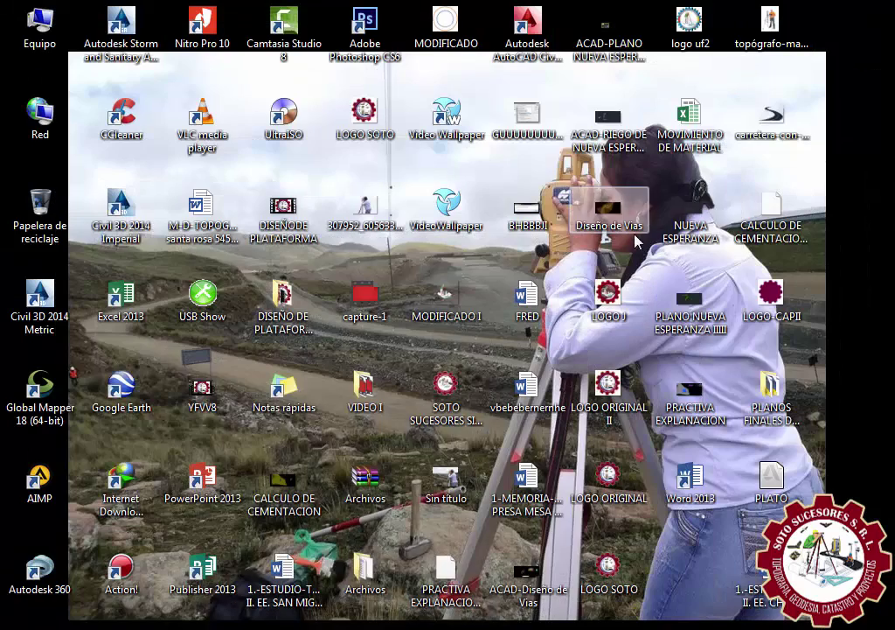
double_click(122, 299)
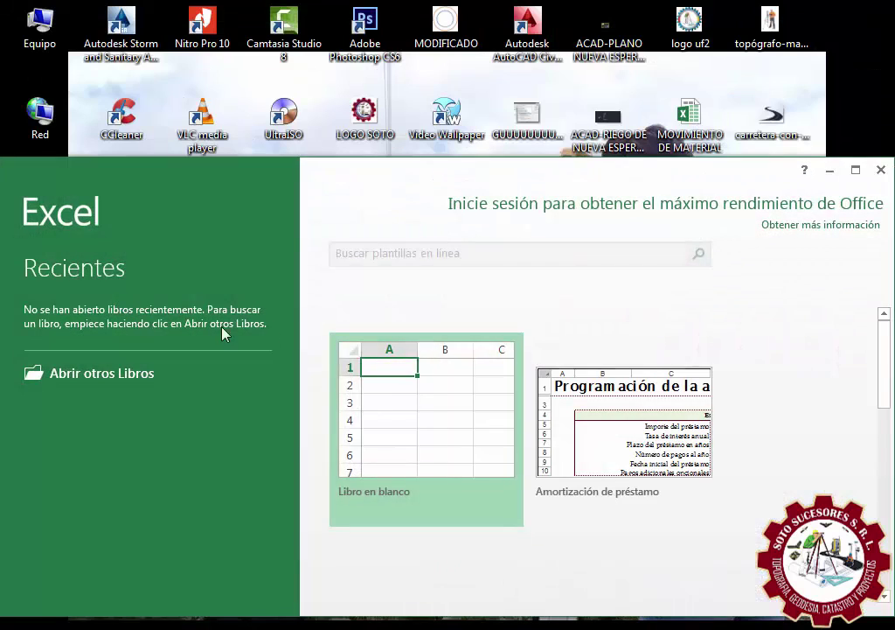
- Paste the Cut/Fill Report into cell A1 of a new blank, maximized workbook
left_click(382, 429)
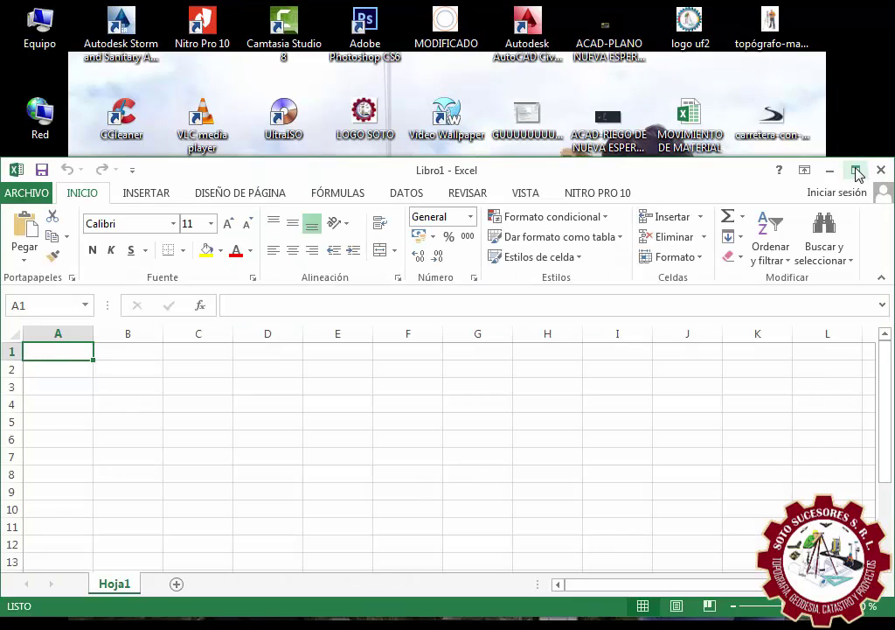
left_click(856, 171)
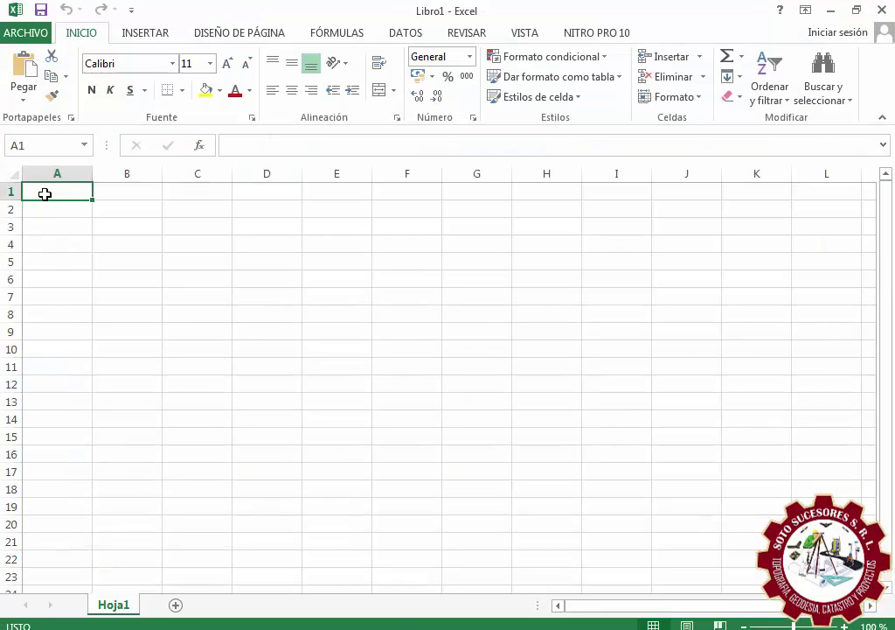
right_click(46, 194)
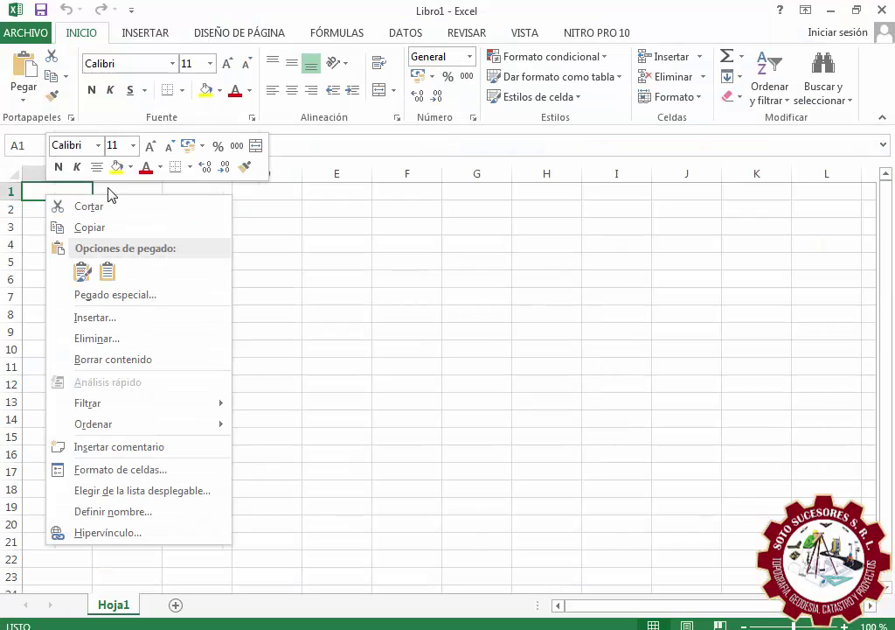
left_click(109, 276)
left_click(667, 378)
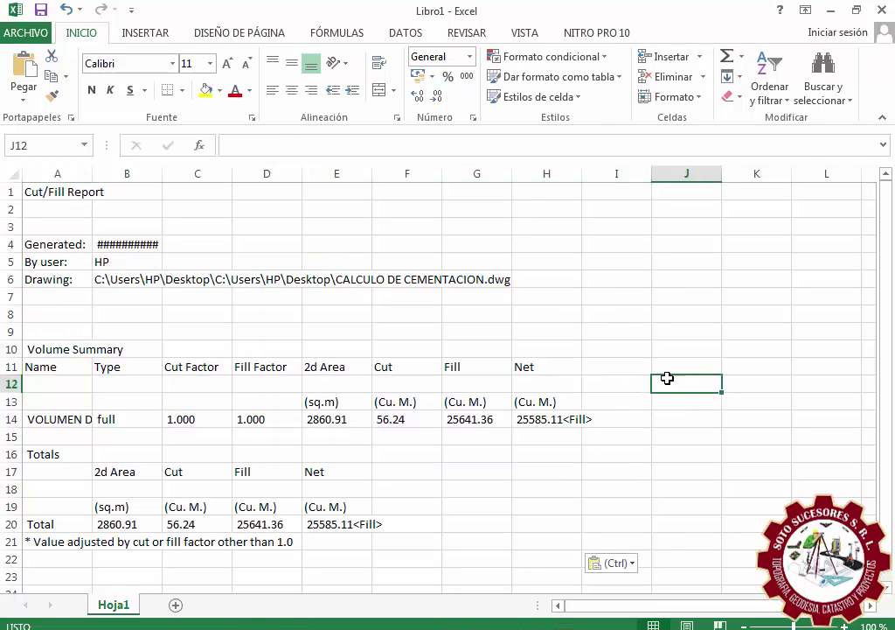
- Apply All Borders to the Volume Summary (A10:H14) and Totals (A16:E21) tables
left_click(35, 364)
mouse_move(35, 350)
left_mouse_down()
mouse_move(554, 540)
mouse_move(553, 421)
left_mouse_up()
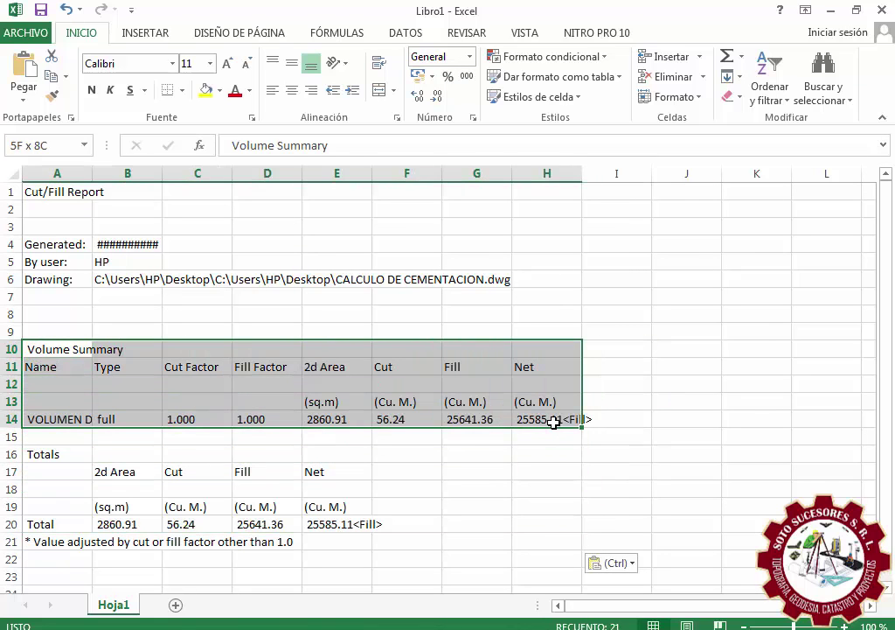
left_click(183, 91)
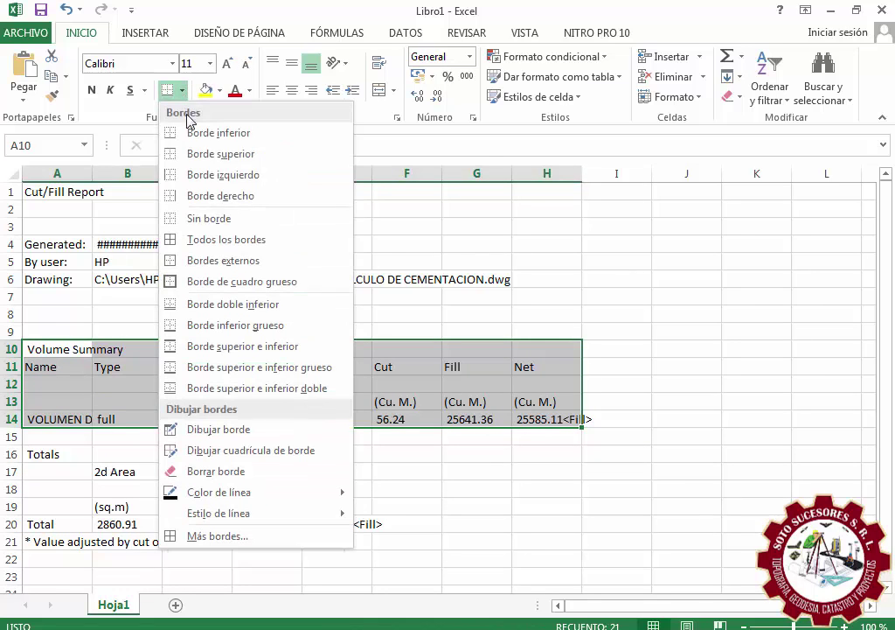
left_click(200, 246)
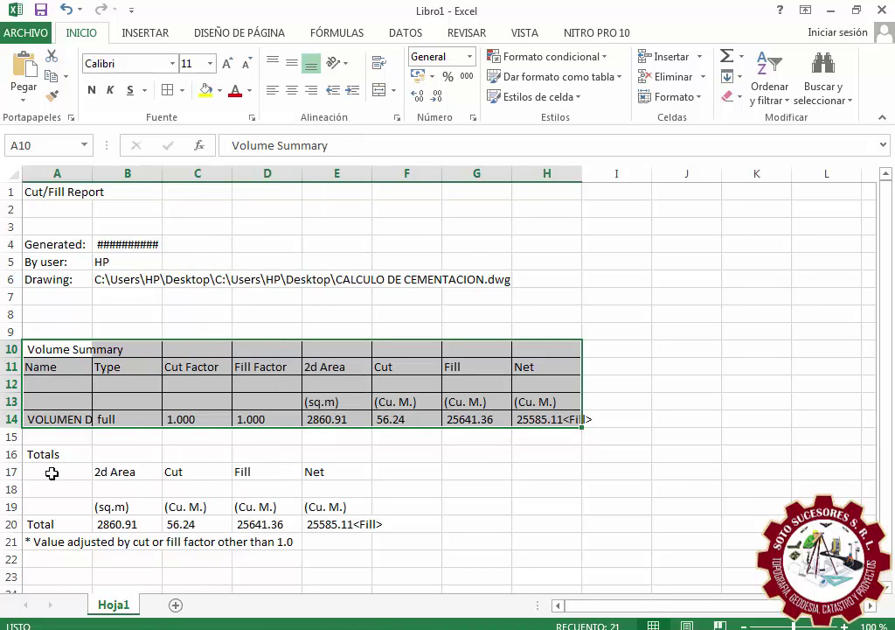
mouse_move(33, 455)
left_mouse_down()
mouse_move(271, 515)
mouse_move(337, 546)
left_mouse_up()
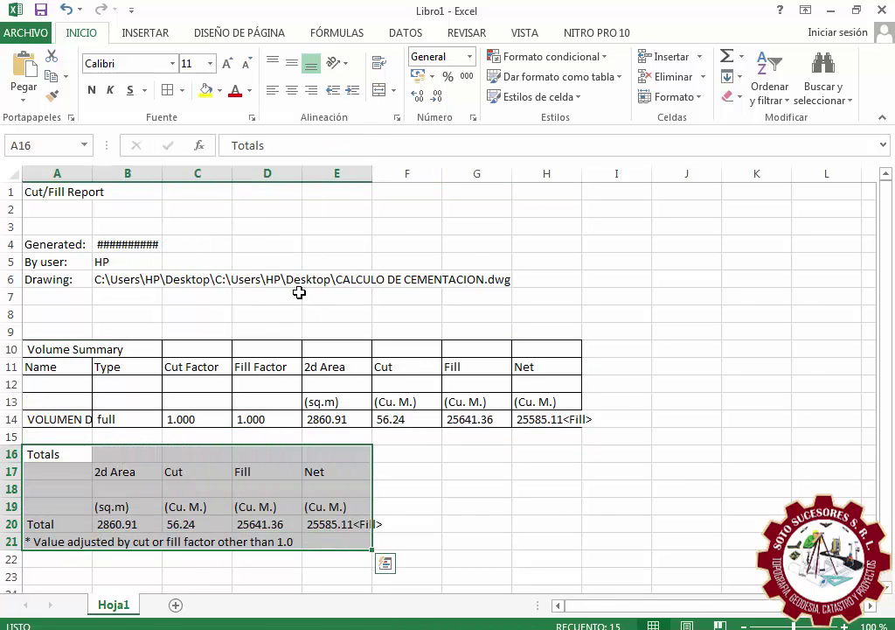
left_click(167, 91)
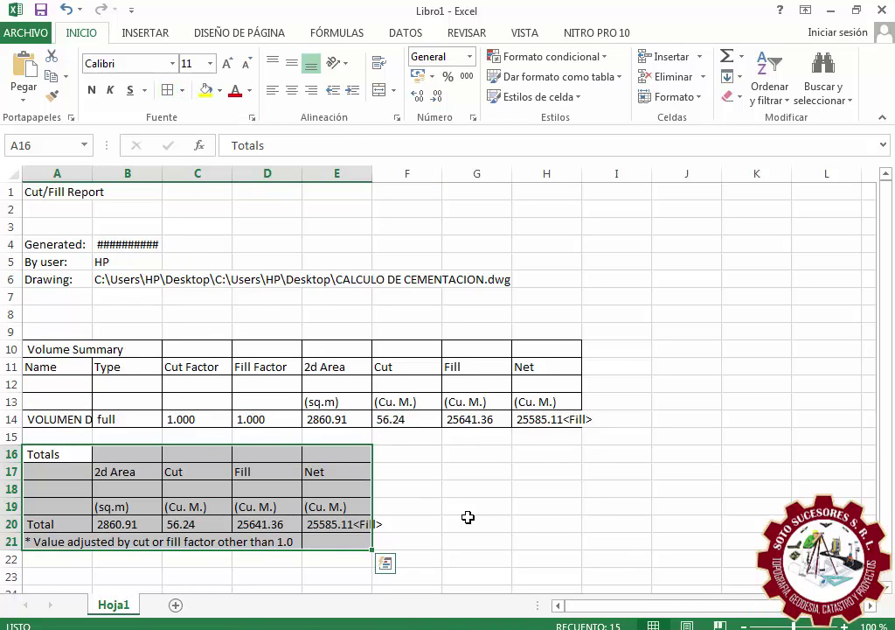
left_click(467, 521)
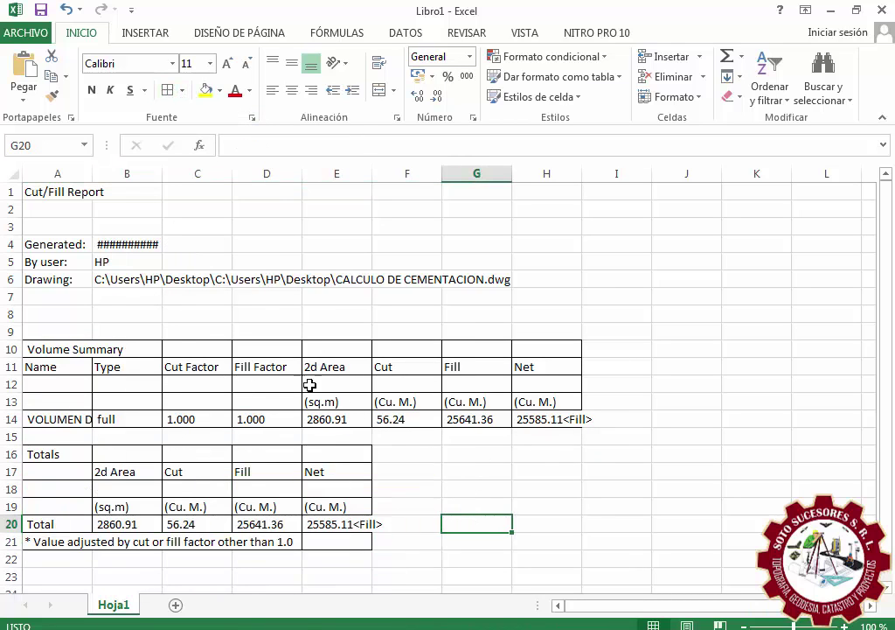
- Check the bordered tables and minimize the Excel window
scroll(359, 348, "down", 3)
scroll(172, 290, "up", 1)
scroll(163, 306, "up", 2)
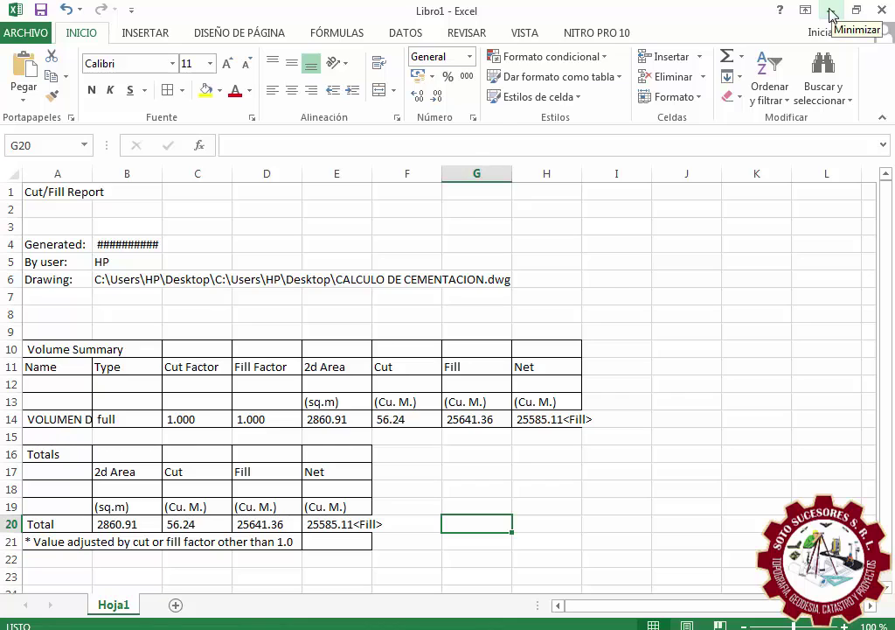
left_click(831, 11)
- Restore the CALCULO DE CEMENTACION drawing, close the Volumes Dashboard and zoom in on the dam
key("F9")
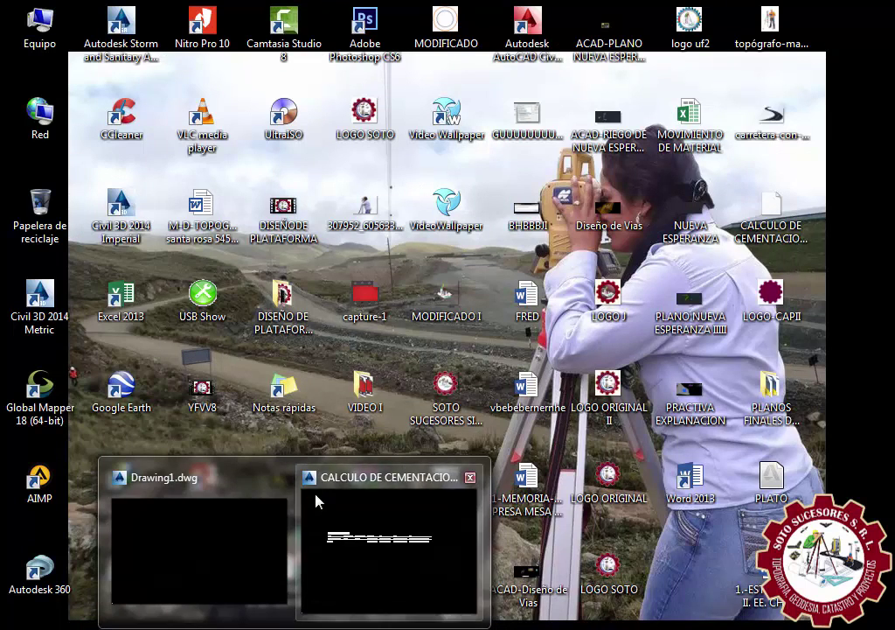
left_click(354, 484)
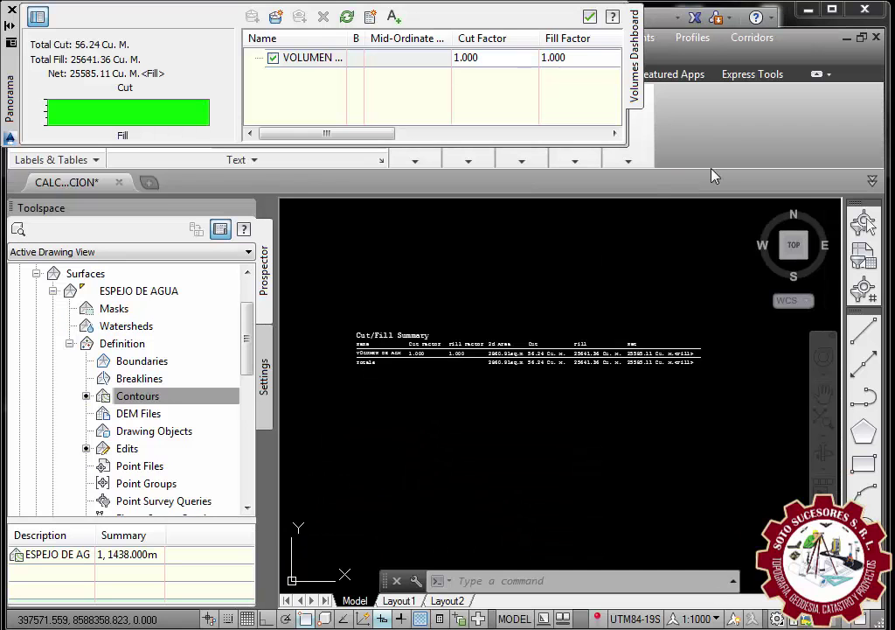
left_click(593, 21)
scroll(689, 380, "down", 8)
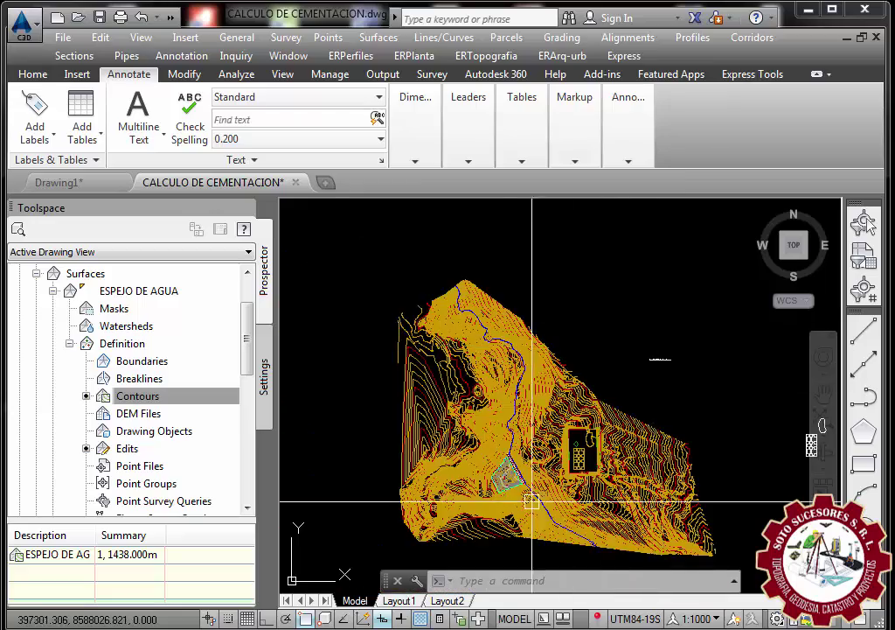
scroll(520, 485, "up", 3)
scroll(512, 476, "up", 3)
scroll(521, 402, "up", 3)
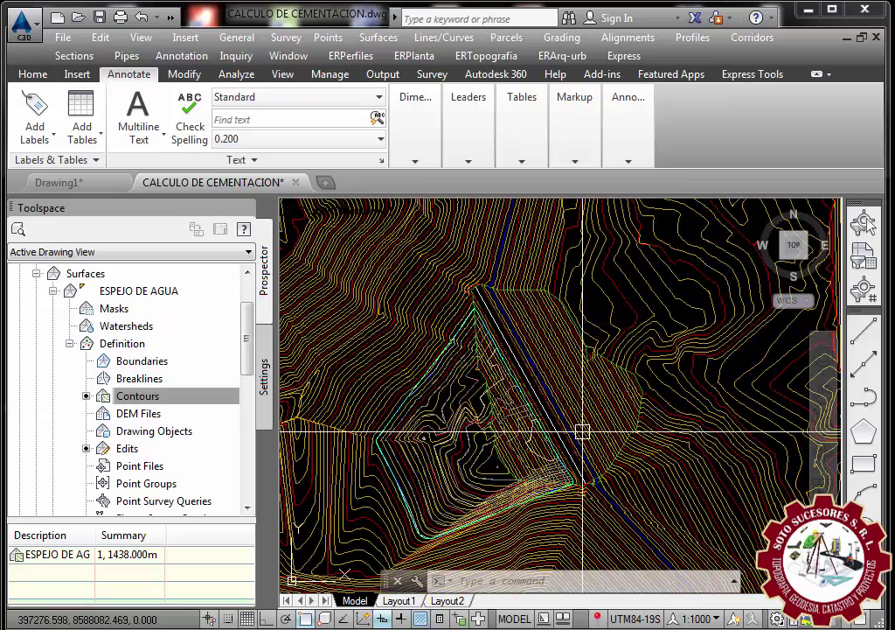
scroll(393, 359, "down", 5)
scroll(398, 356, "up", 3)
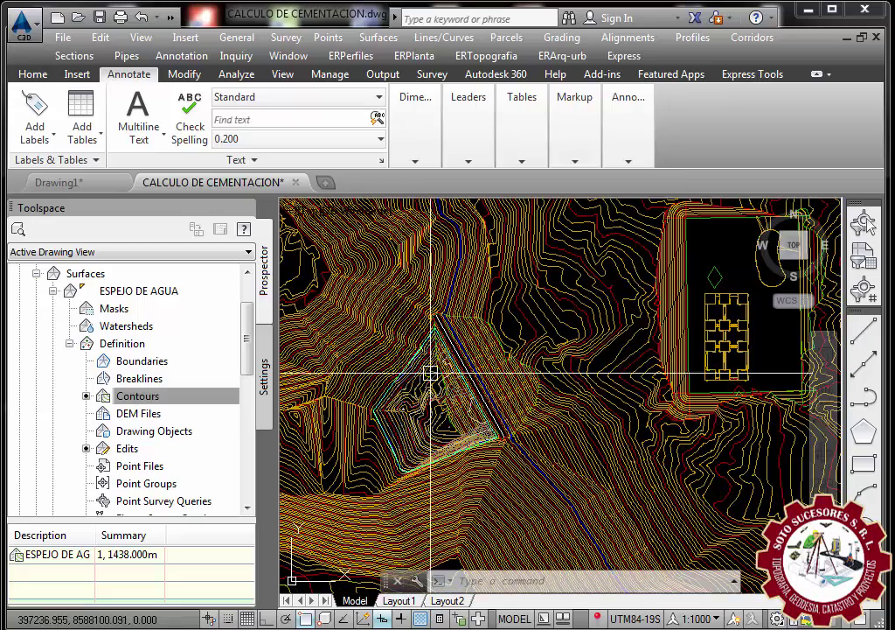
scroll(430, 373, "up", 3)
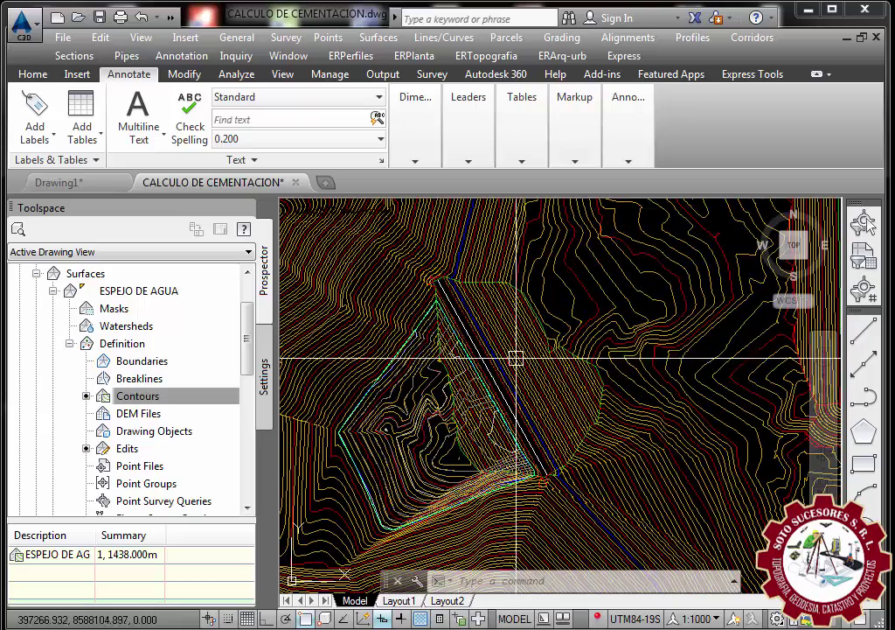
scroll(523, 478, "up", 2)
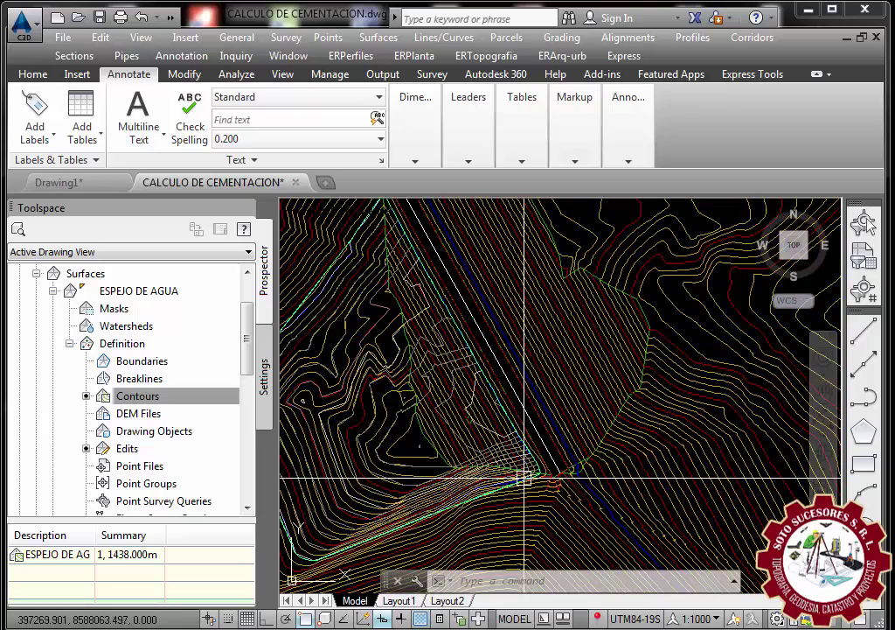
scroll(535, 456, "up", 1)
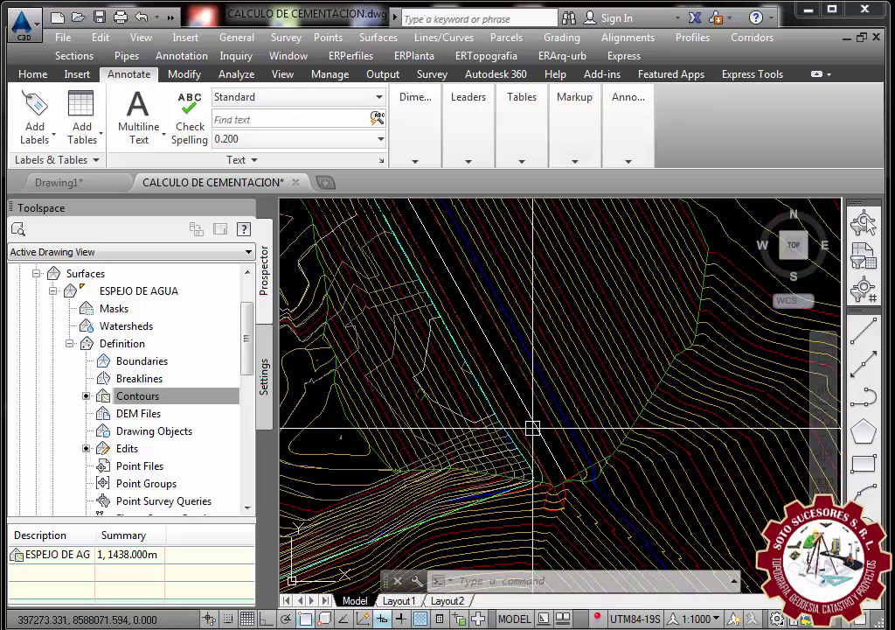
scroll(534, 427, "down", 2)
scroll(518, 419, "up", 1)
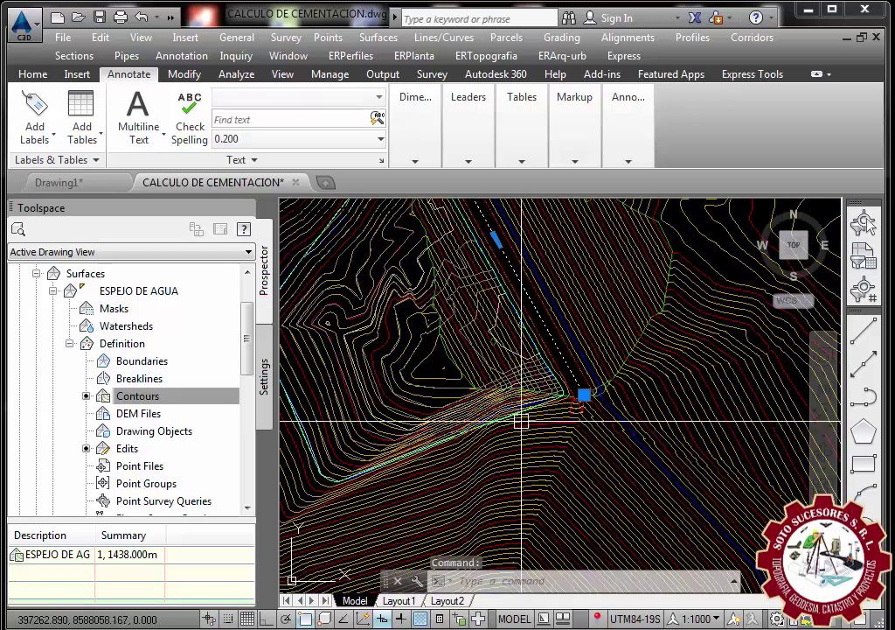
scroll(542, 412, "up", 1)
scroll(571, 406, "up", 1)
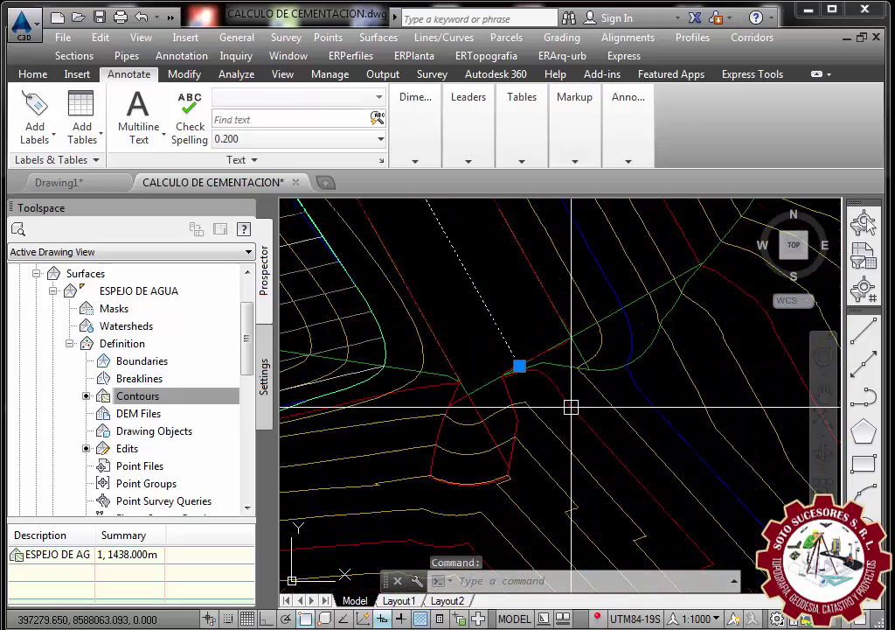
- Stretch both endpoints of the white dam line to new positions with Osnap (F3) off
left_click(519, 365)
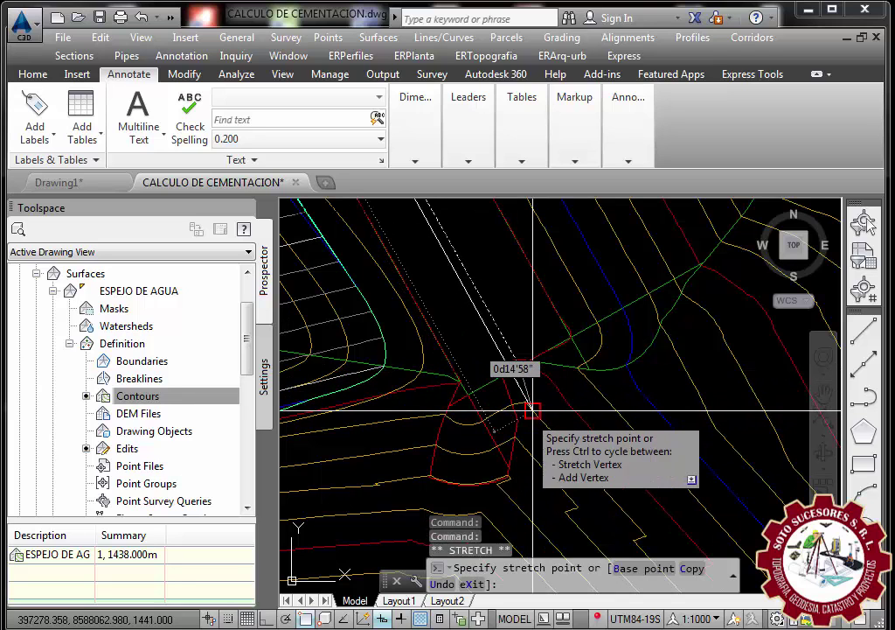
key("F3")
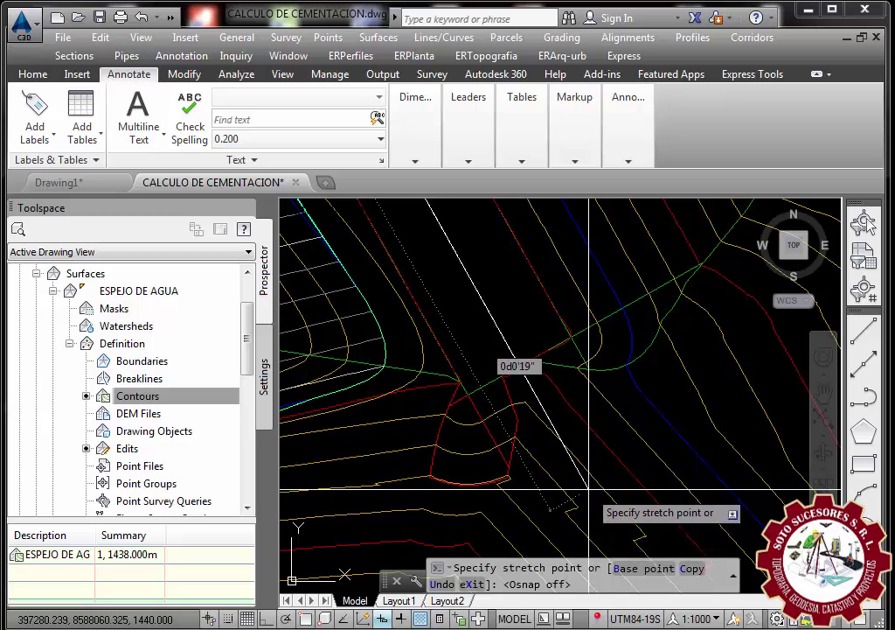
left_click(588, 488)
scroll(564, 457, "down", 4)
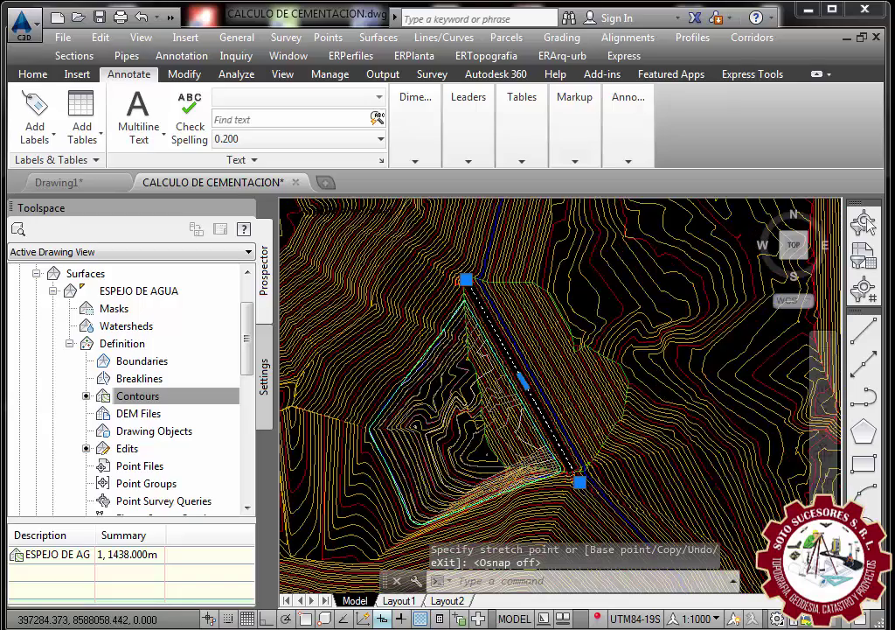
scroll(457, 260, "up", 2)
scroll(457, 259, "up", 1)
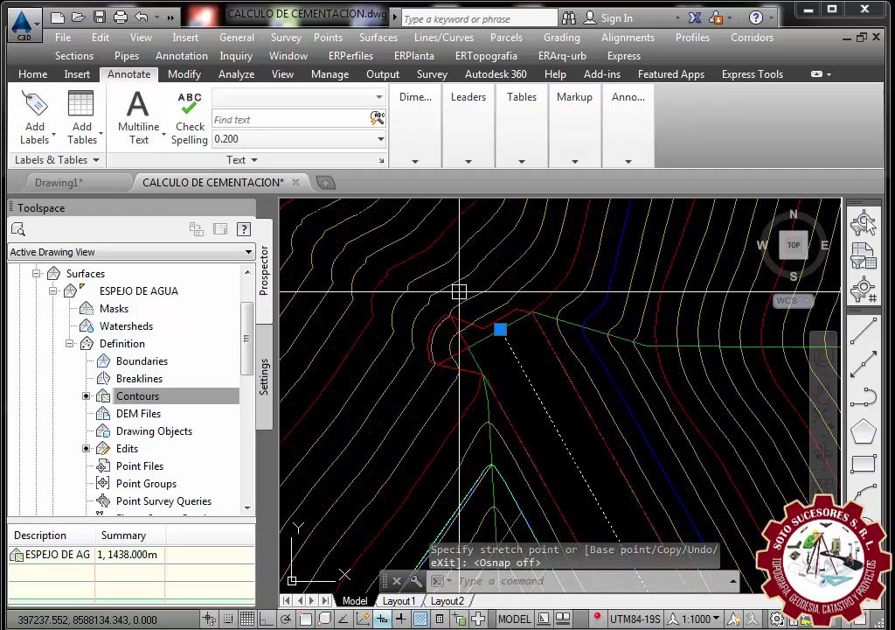
left_click(499, 326)
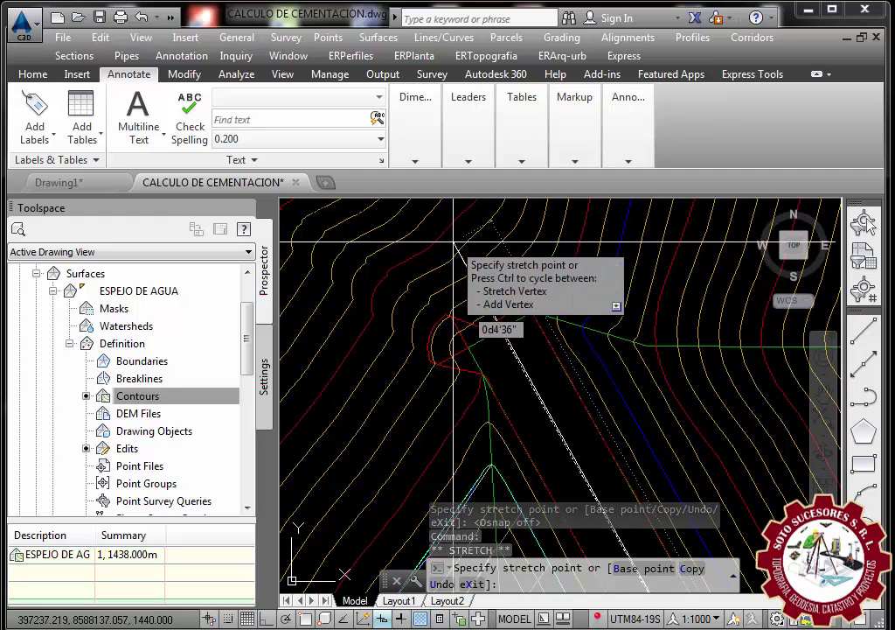
left_click(447, 237)
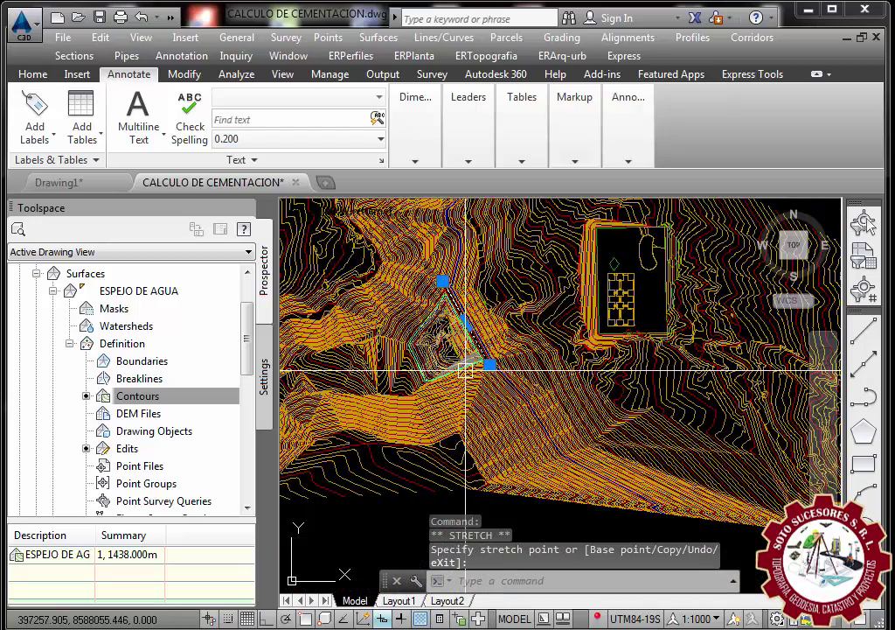
key("Escape")
- Inspect the regenerated contours and select the terrain surface
scroll(455, 290, "up", 2)
scroll(456, 274, "up", 2)
scroll(452, 267, "up", 2)
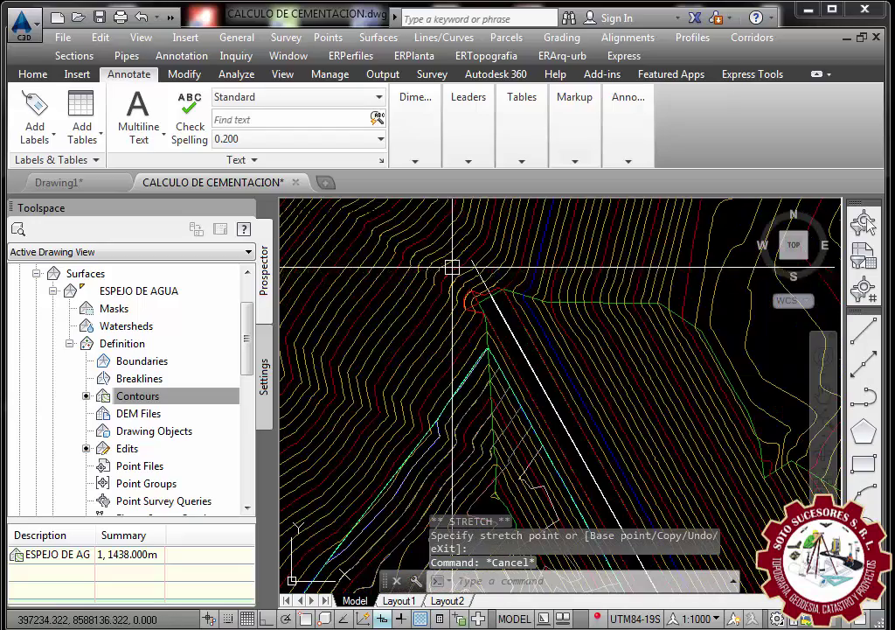
scroll(452, 267, "down", 3)
scroll(592, 341, "up", 3)
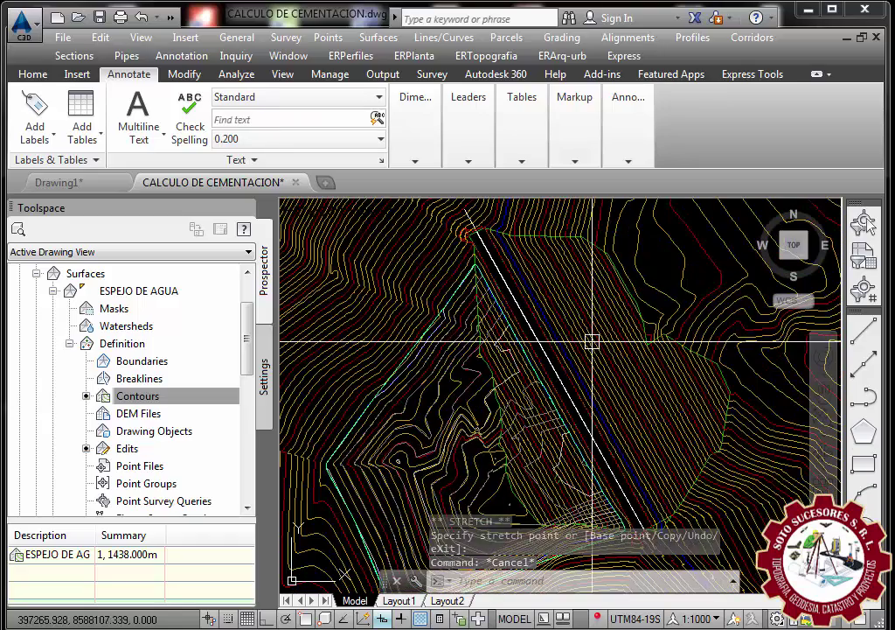
scroll(573, 310, "down", 2)
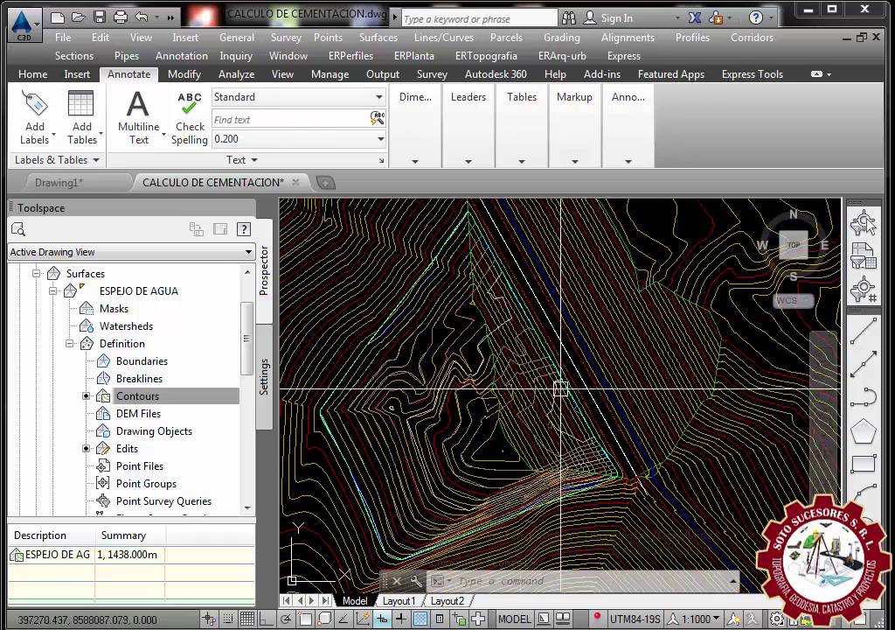
scroll(656, 385, "down", 2)
scroll(631, 380, "up", 3)
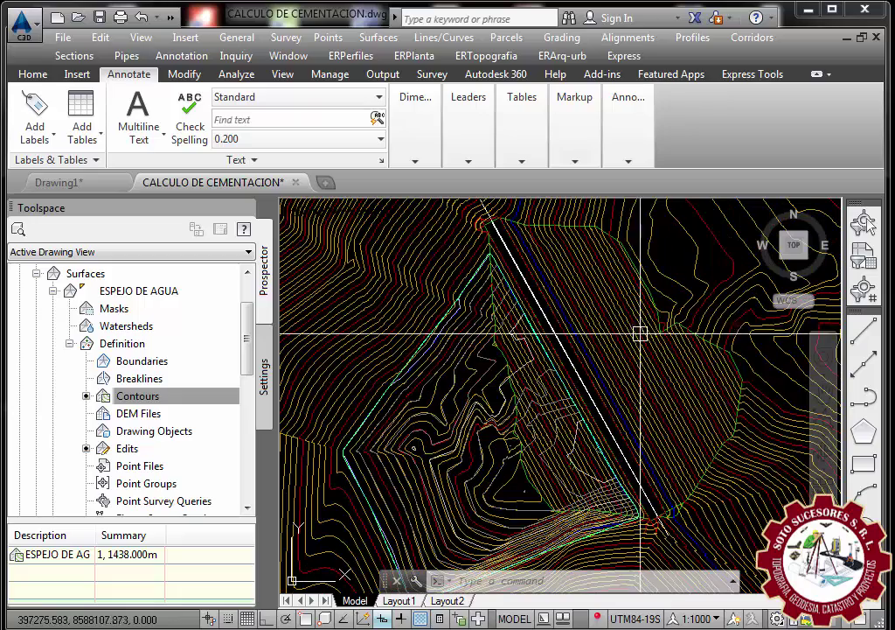
scroll(446, 416, "down", 3)
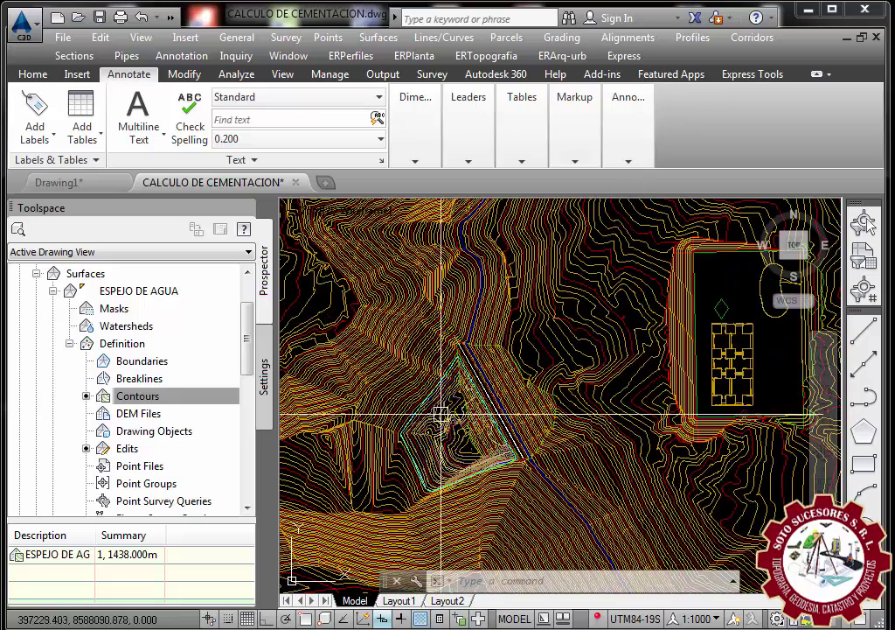
scroll(450, 320, "up", 3)
scroll(480, 400, "up", 2)
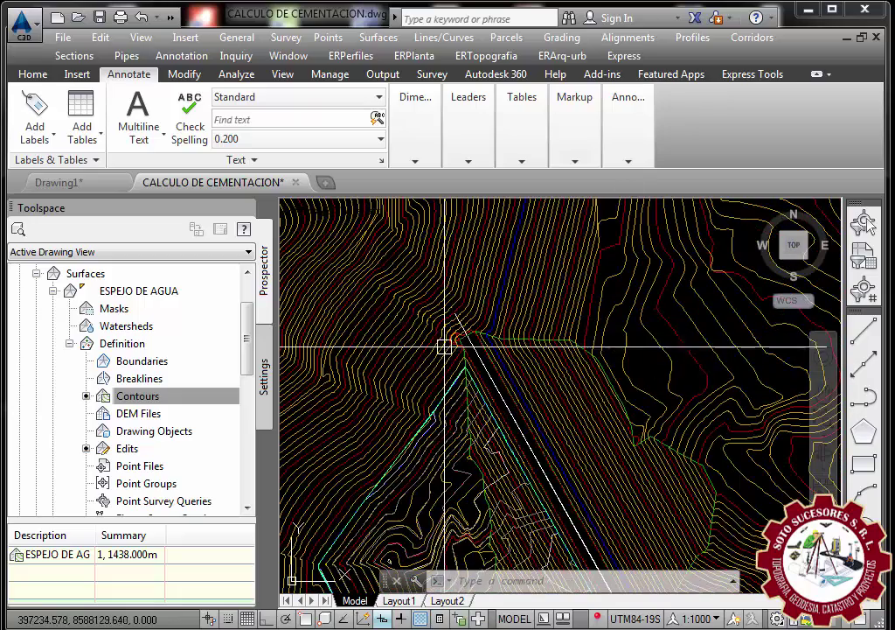
scroll(475, 382, "down", 3)
scroll(471, 312, "up", 2)
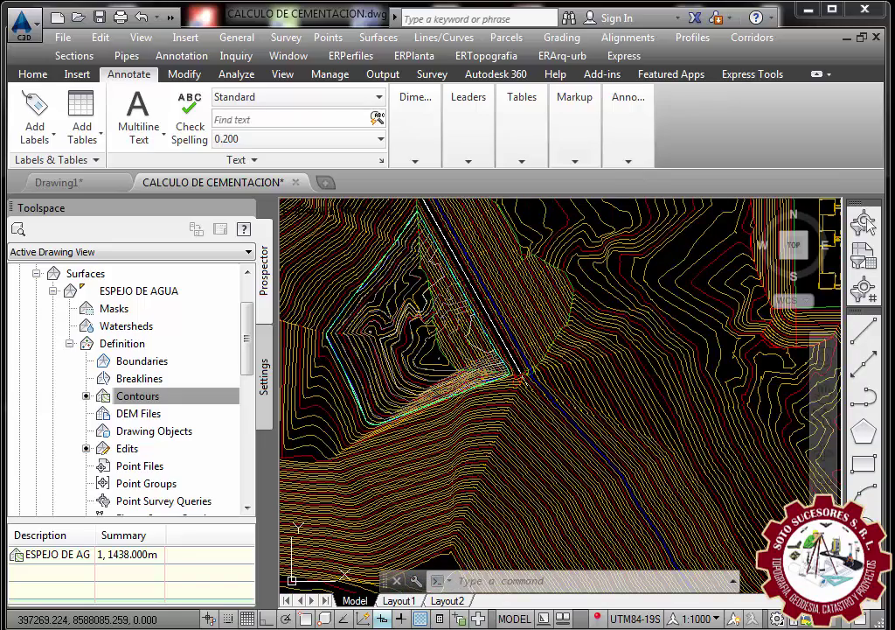
scroll(505, 413, "up", 1)
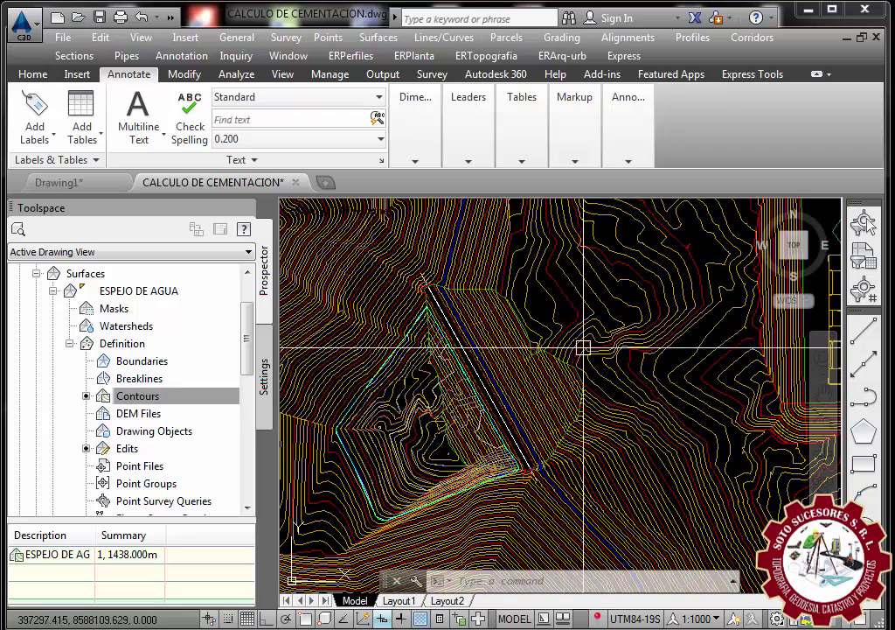
left_click(605, 324)
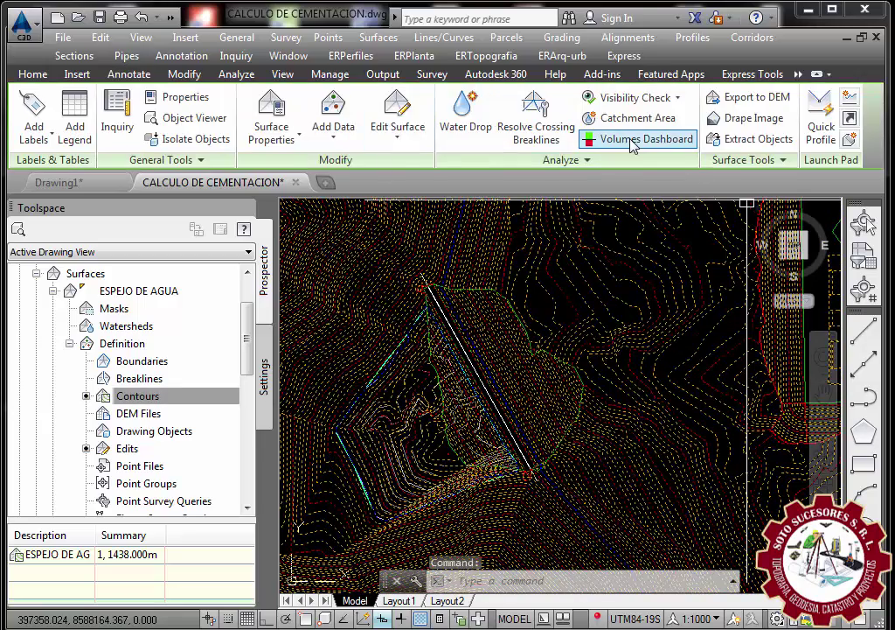
- Open the Volumes Dashboard and start a new volume surface named CAL VOL MAT
left_click(636, 138)
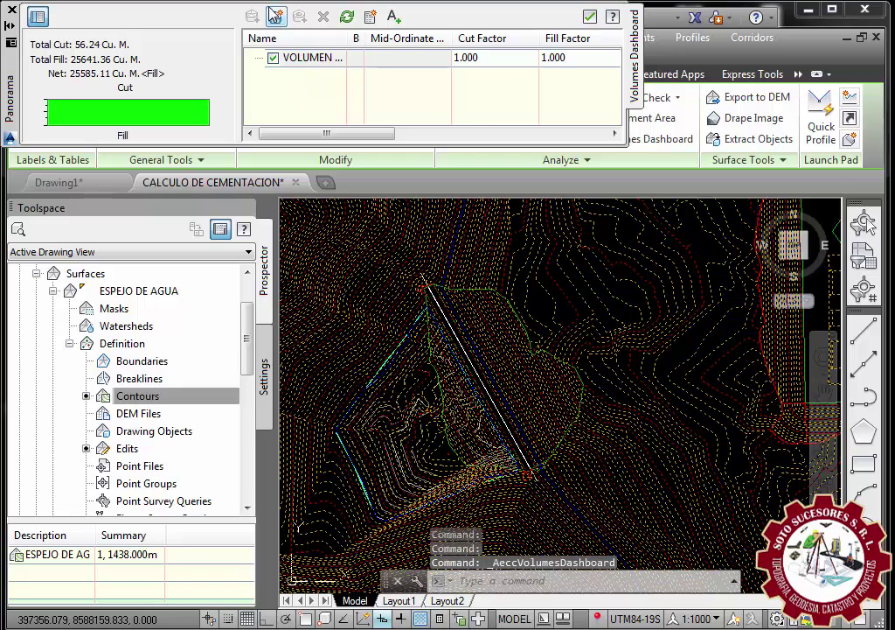
left_click_drag(474, 145, 472, 313)
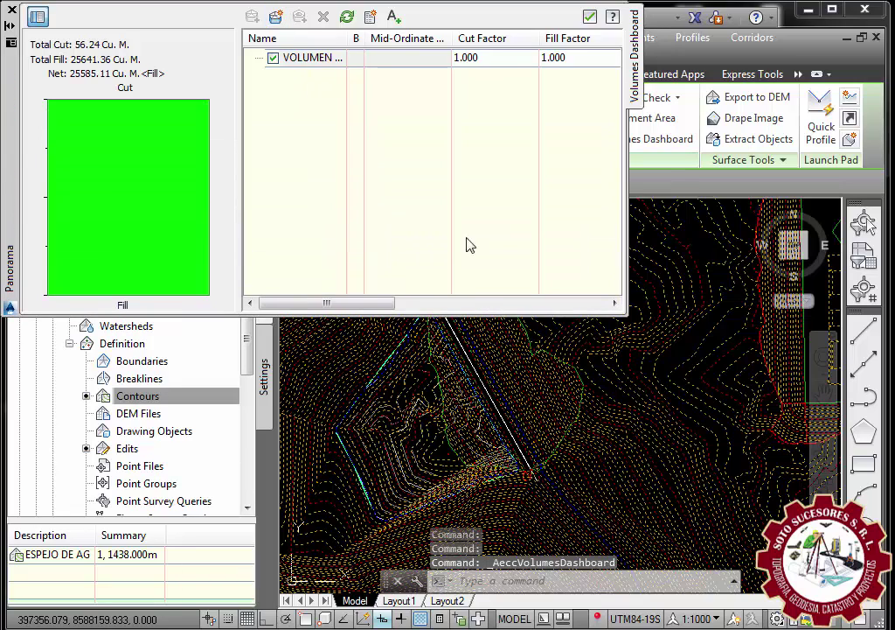
left_click(275, 16)
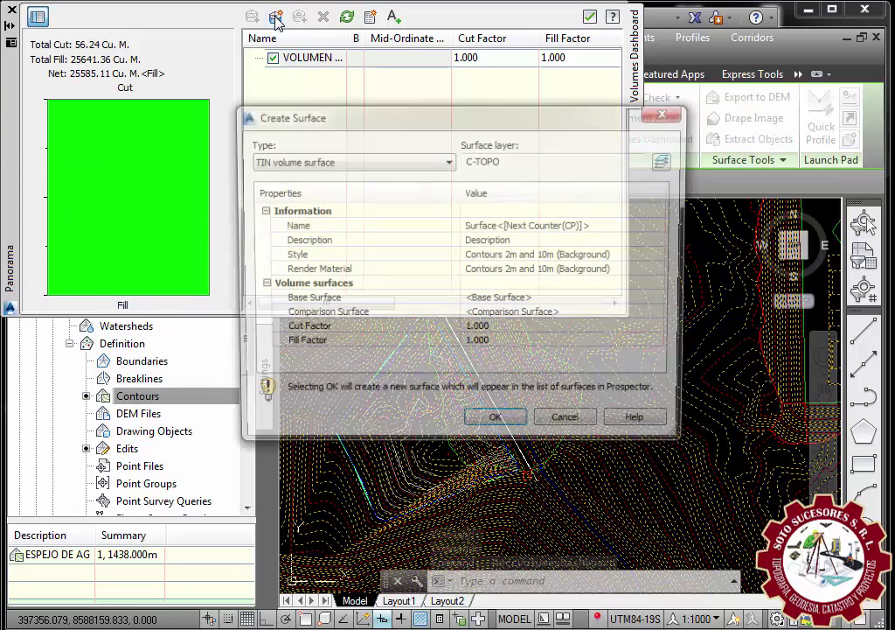
left_click(599, 229)
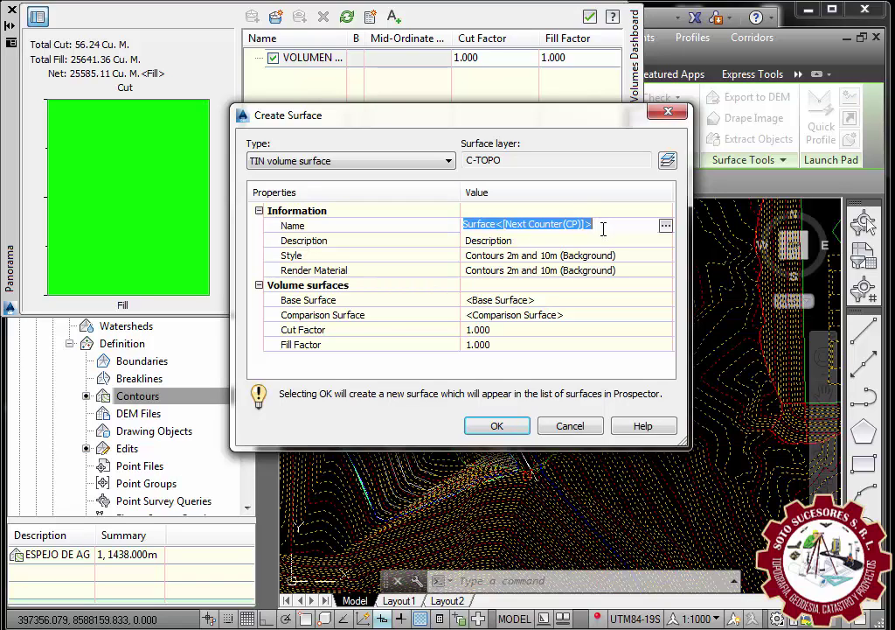
type("CAL VOL MAT")
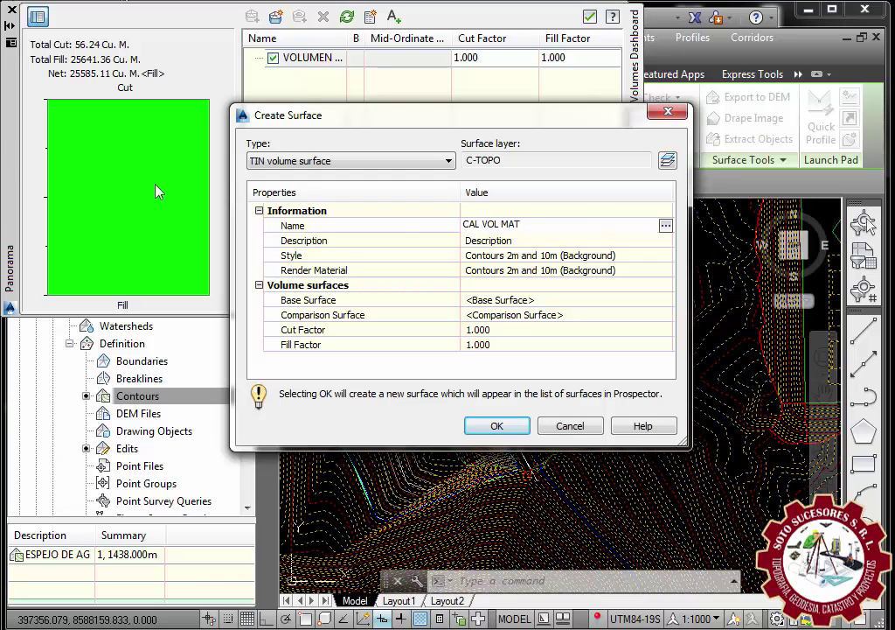
- Set TN as base surface and PRESA as comparison surface, then create it
left_click(341, 300)
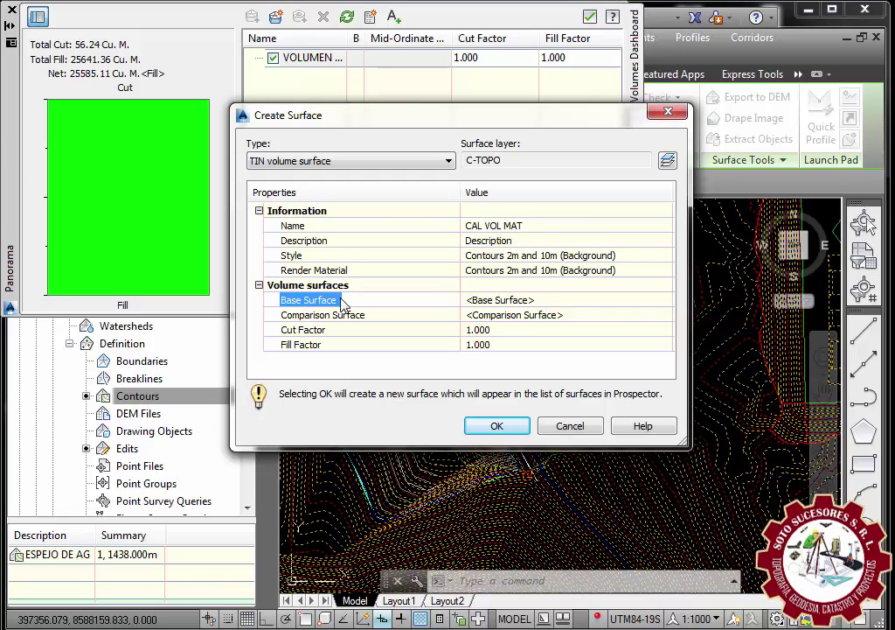
left_click(563, 302)
left_click(668, 300)
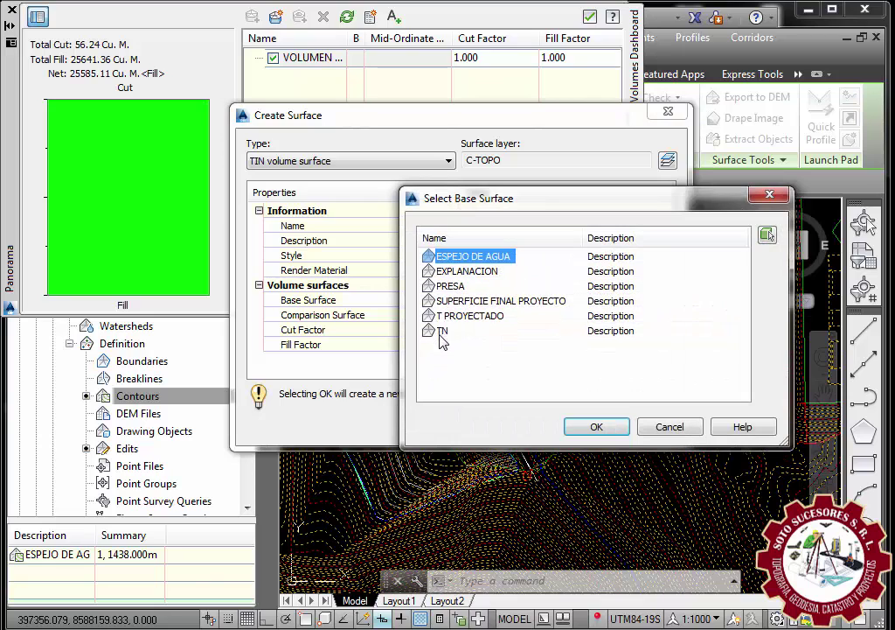
left_click(441, 333)
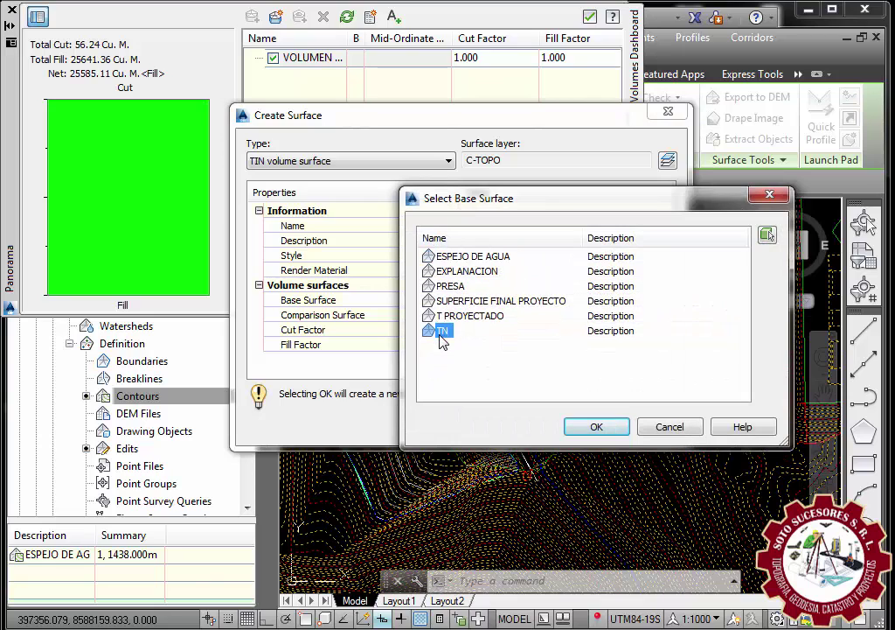
left_click(597, 428)
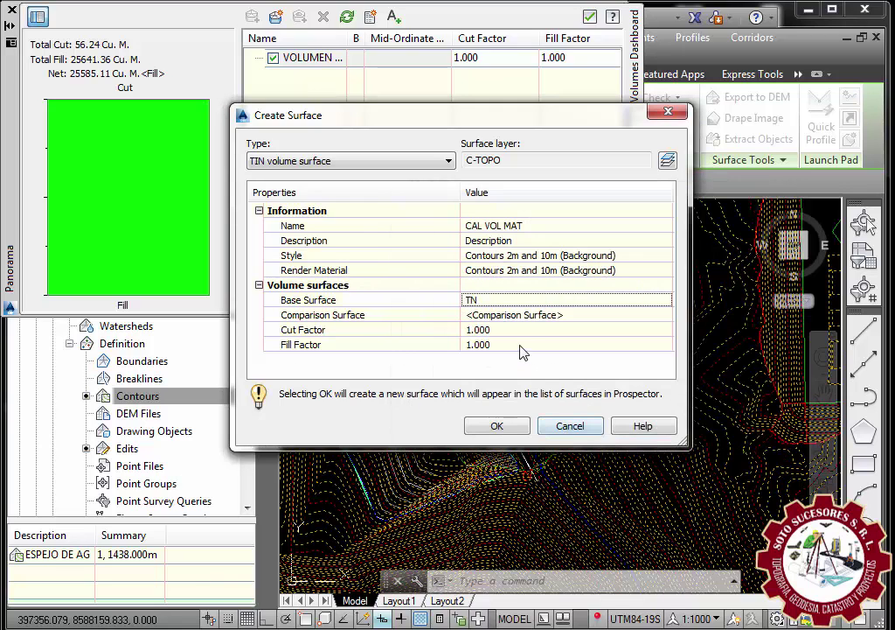
left_click(562, 316)
left_click(665, 315)
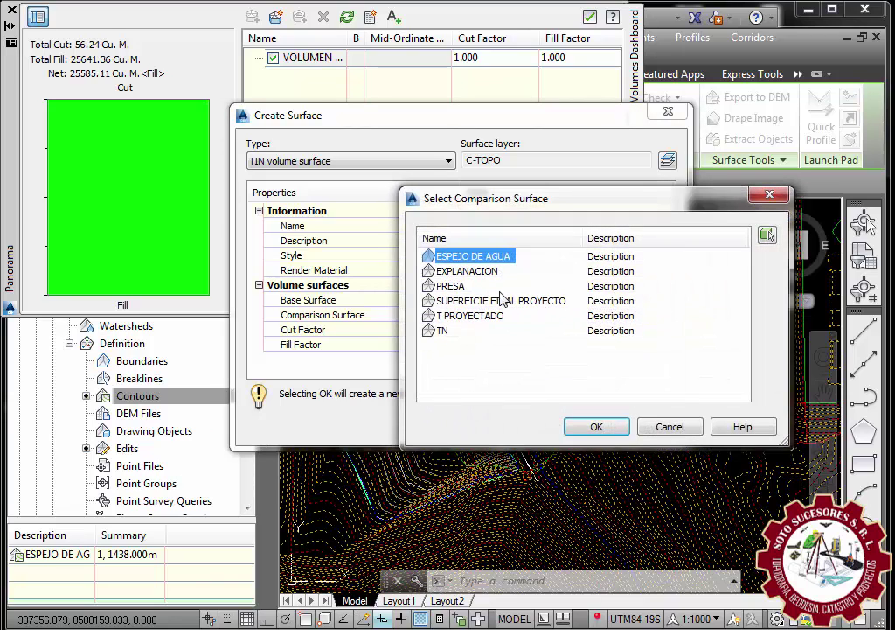
left_click(452, 289)
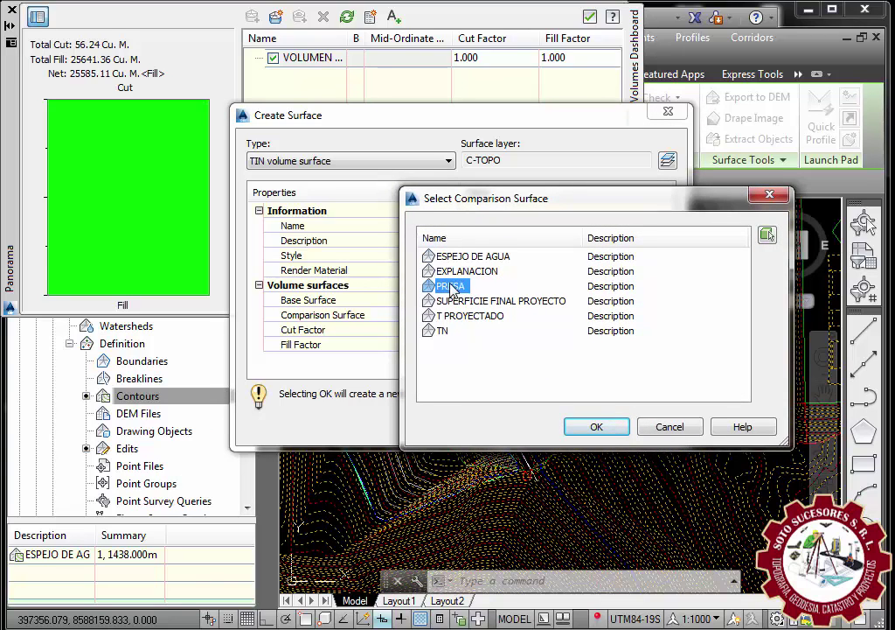
left_click(596, 428)
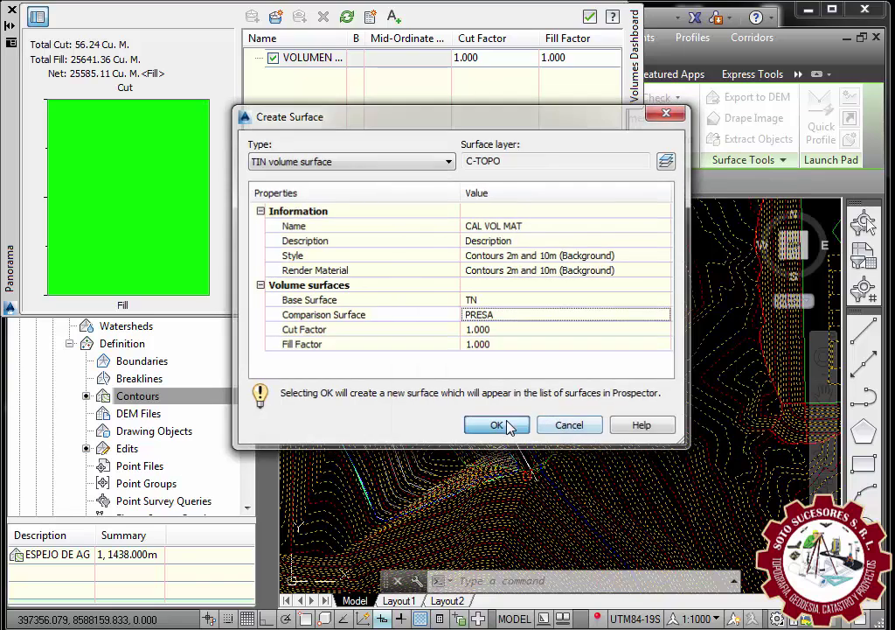
left_click(510, 425)
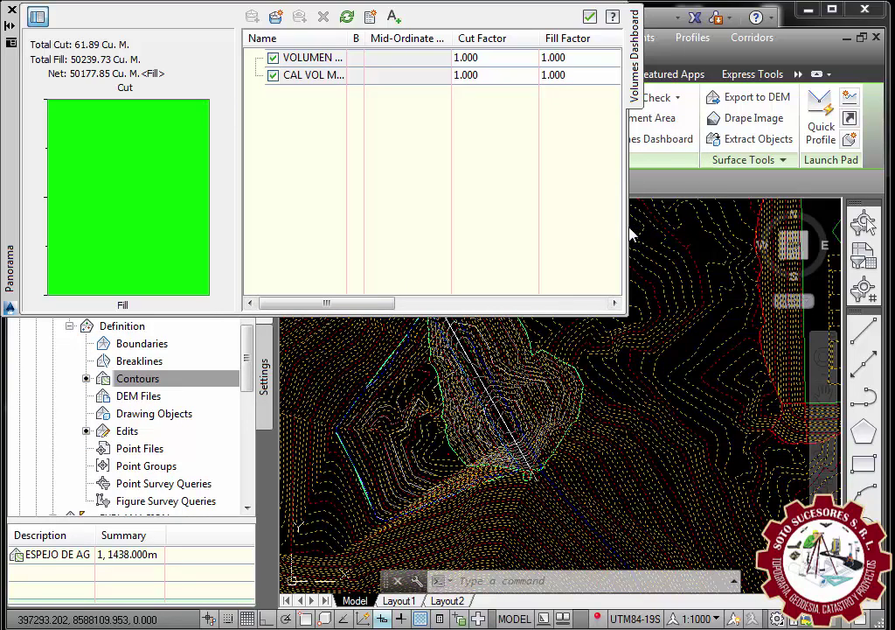
- Widen the Volumes Dashboard to show the area and cut columns
left_click_drag(630, 227, 876, 265)
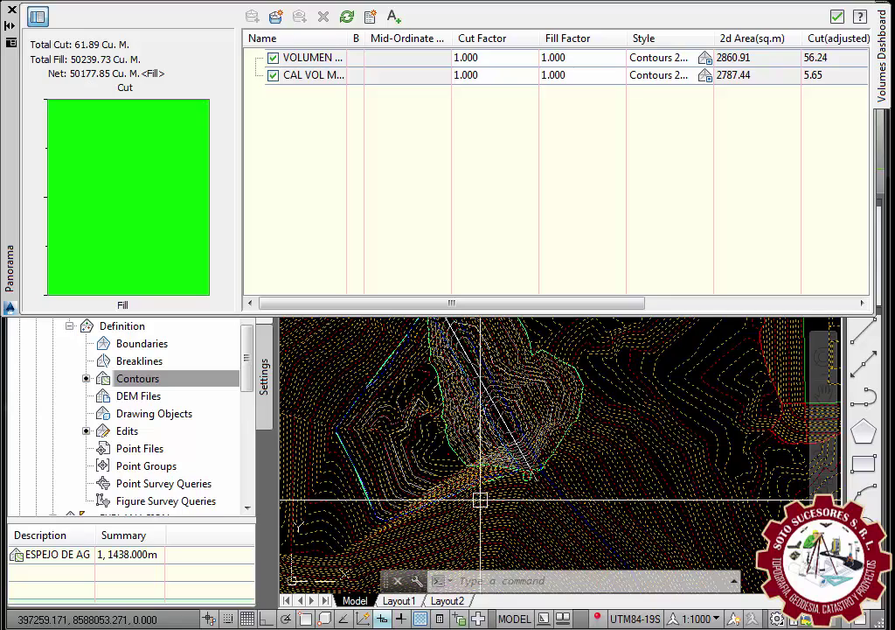
scroll(479, 496, "up", 2)
scroll(479, 415, "up", 2)
scroll(499, 493, "up", 2)
scroll(625, 448, "down", 3)
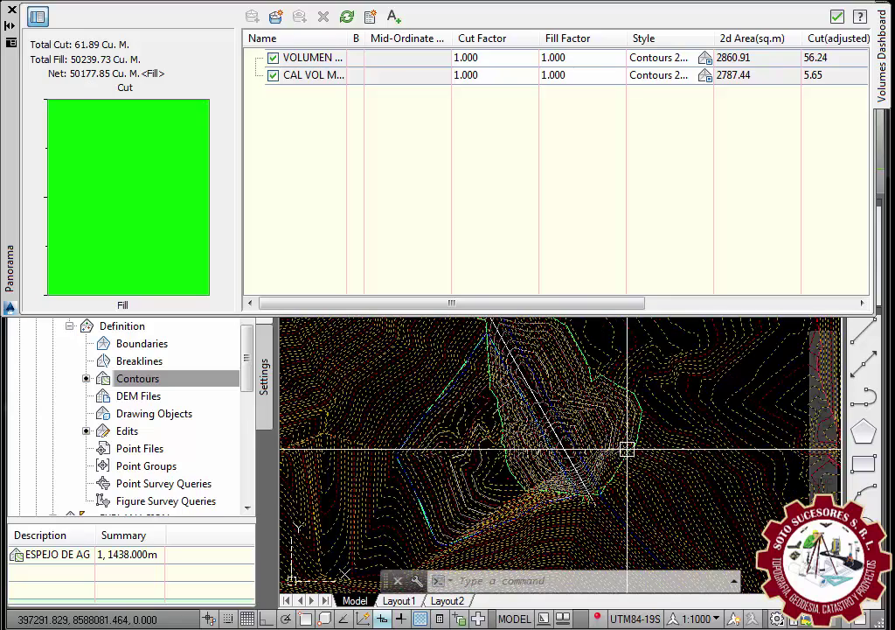
scroll(564, 419, "up", 2)
scroll(544, 494, "up", 2)
scroll(532, 495, "up", 1)
key("Escape")
scroll(523, 490, "up", 2)
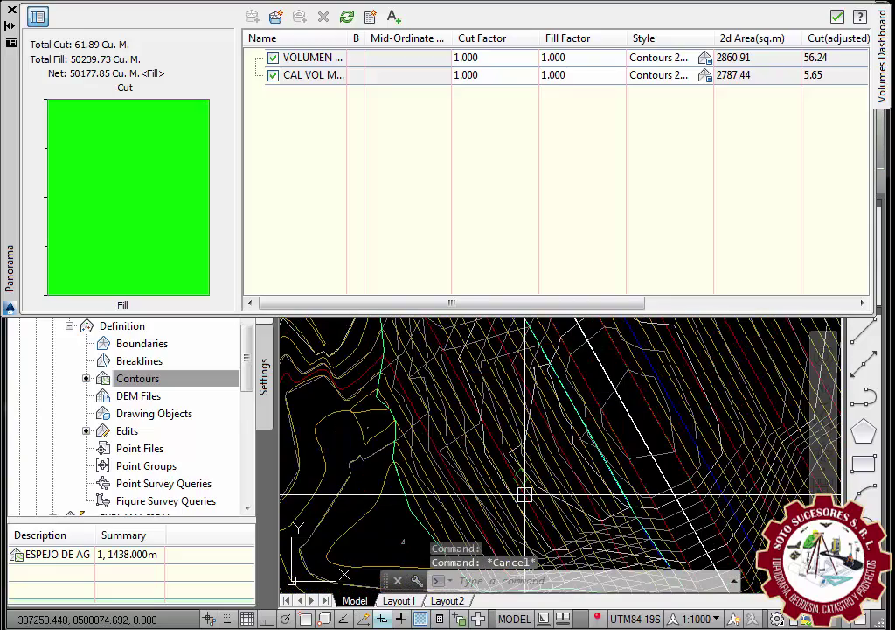
scroll(536, 485, "up", 2)
scroll(530, 430, "up", 2)
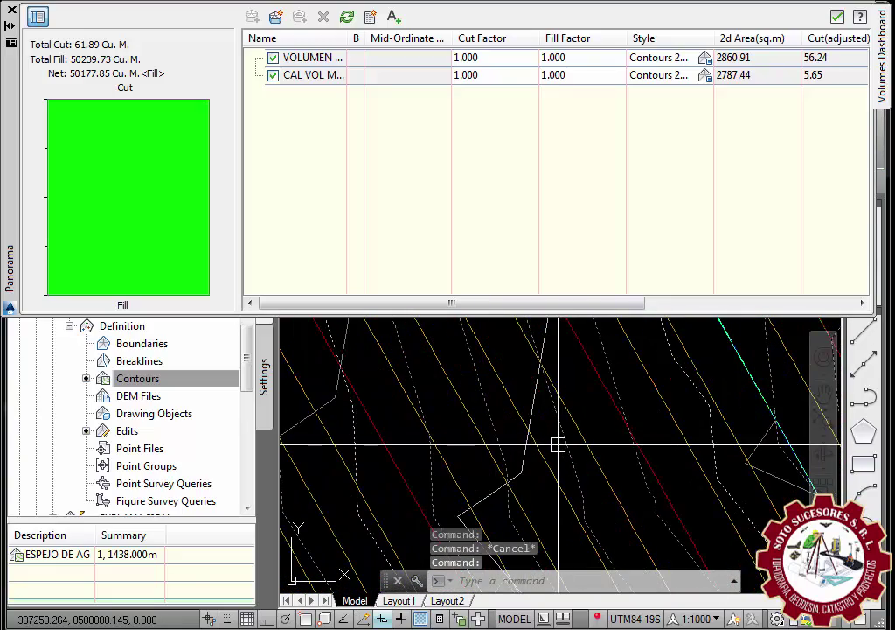
- Turn off Border, Major Contour and Minor Contour in the Contours 2m and 10m (Background) style
right_click(545, 439)
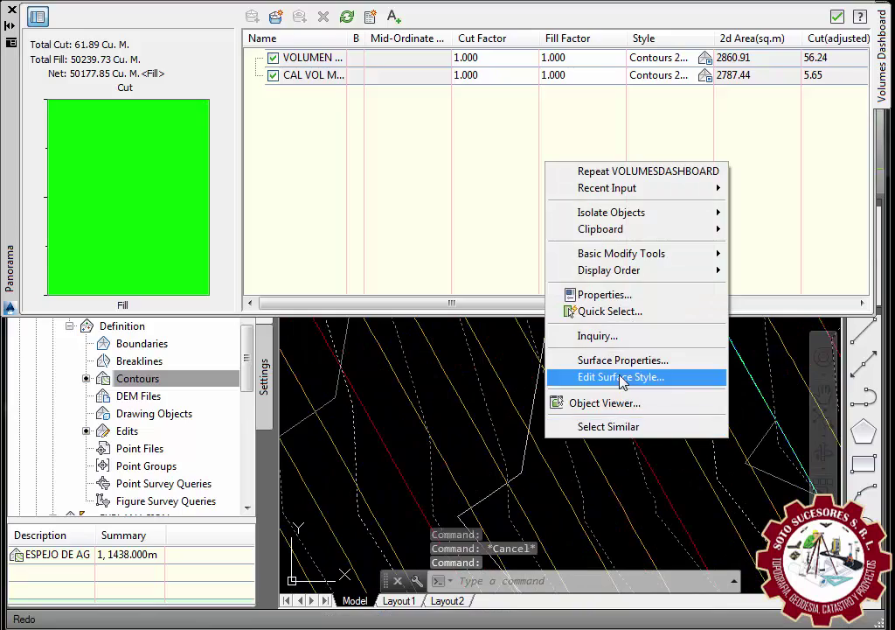
left_click(623, 376)
left_click(367, 222)
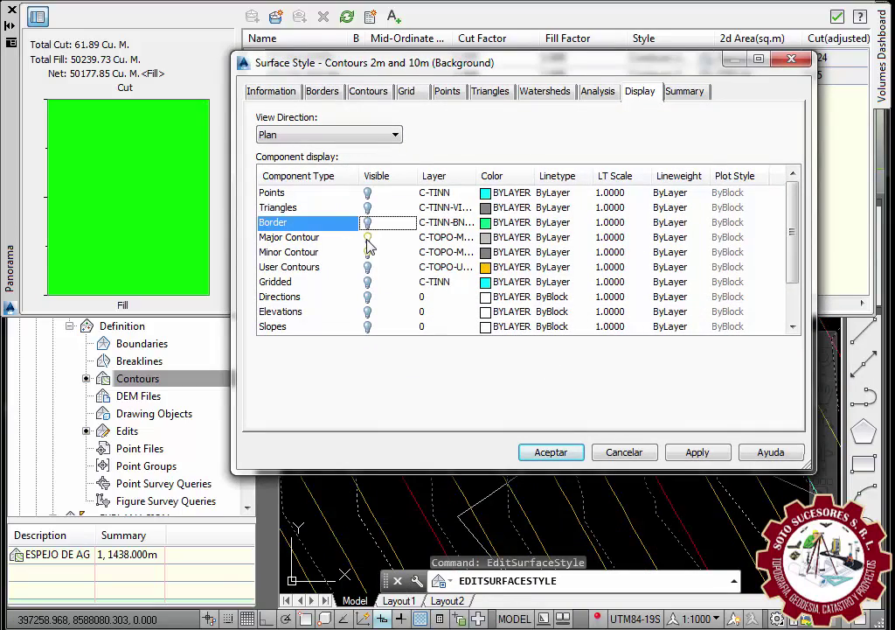
left_click(367, 237)
left_click(368, 251)
left_click(550, 452)
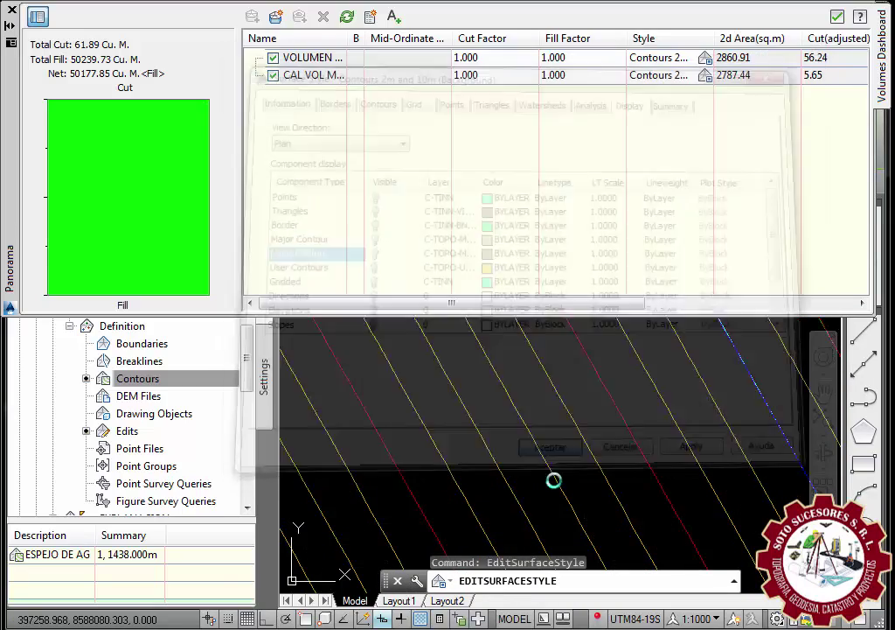
scroll(532, 490, "up", 2)
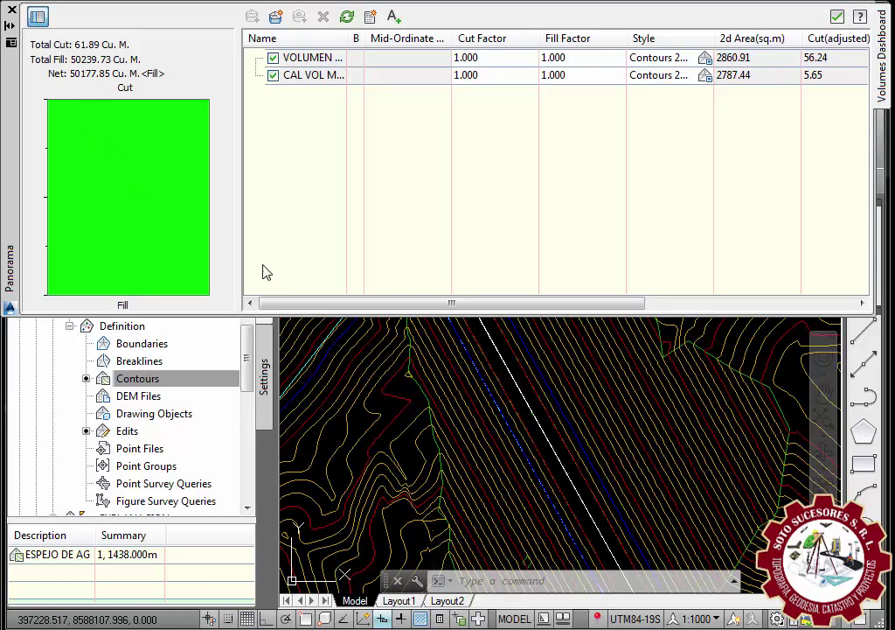
- Generate the Cut/Fill summary for both volume surfaces, showing net fill of 50177.85 Cu. M
left_click(394, 18)
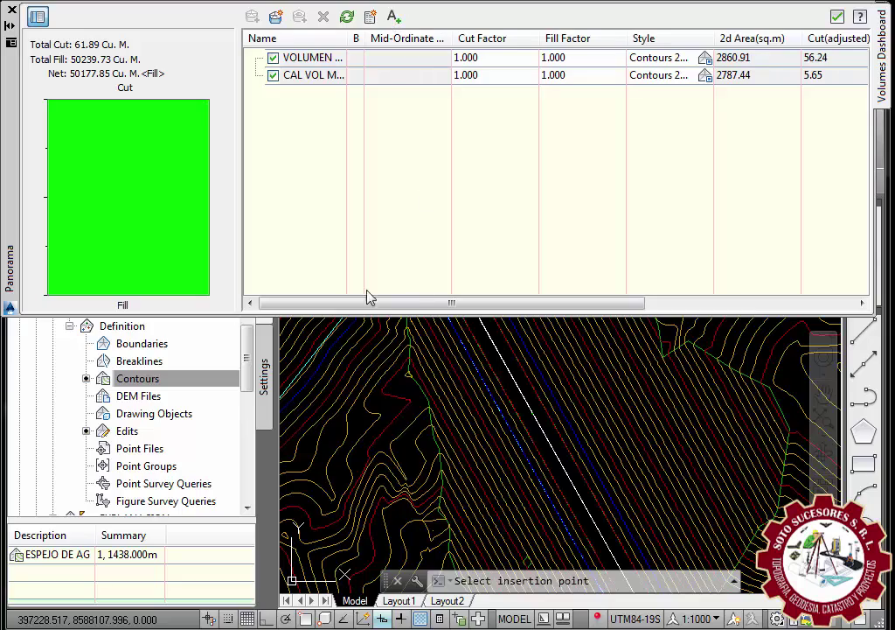
scroll(341, 359, "down", 5)
scroll(438, 368, "up", 2)
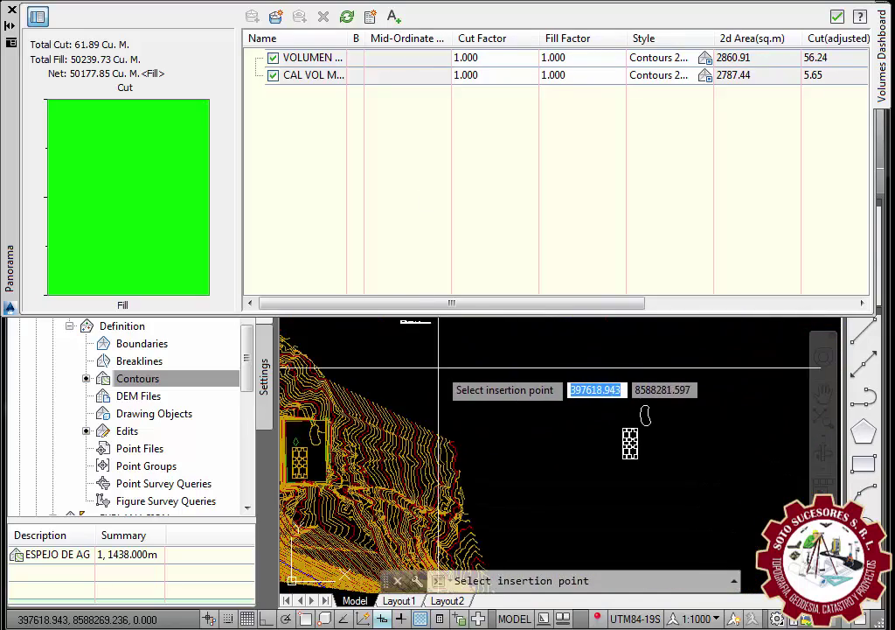
left_click(438, 368)
scroll(536, 380, "up", 4)
scroll(530, 415, "down", 4)
scroll(470, 404, "up", 2)
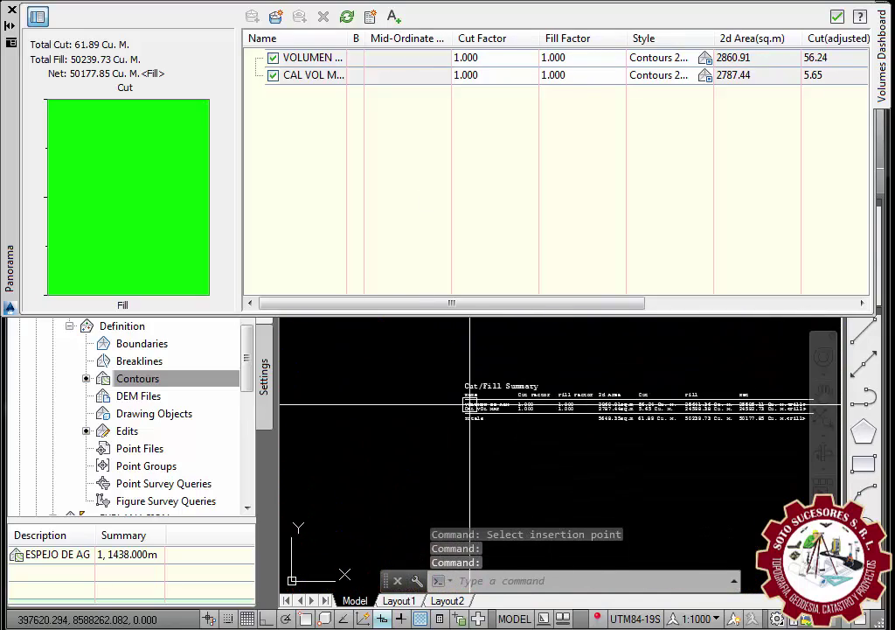
scroll(470, 404, "up", 5)
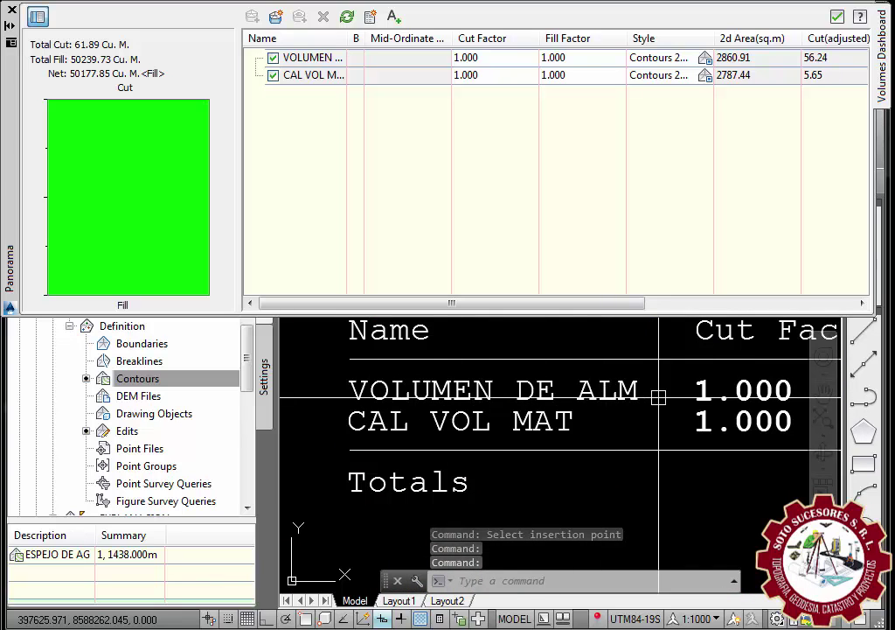
scroll(376, 424, "down", 5)
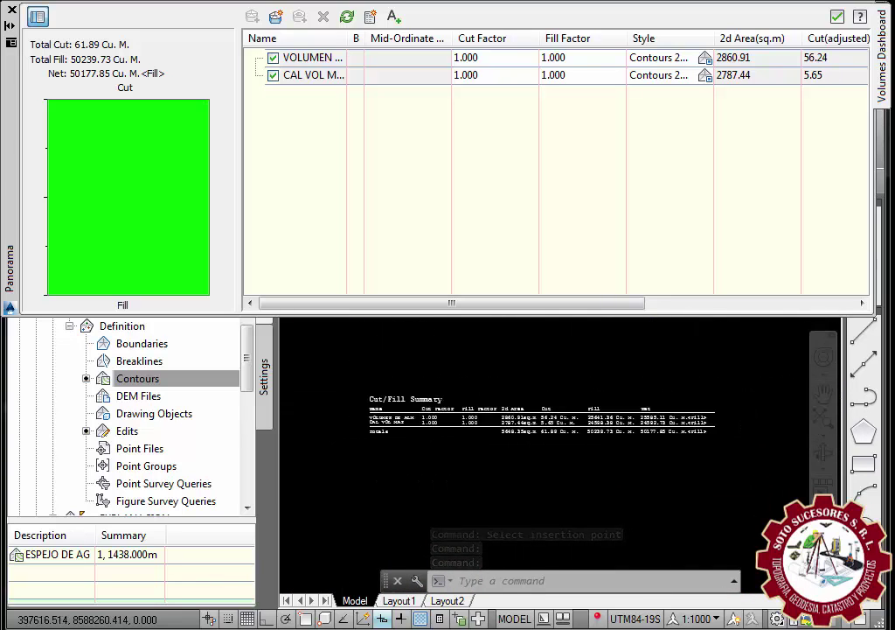
scroll(647, 424, "up", 1)
scroll(653, 420, "up", 3)
scroll(653, 420, "up", 1)
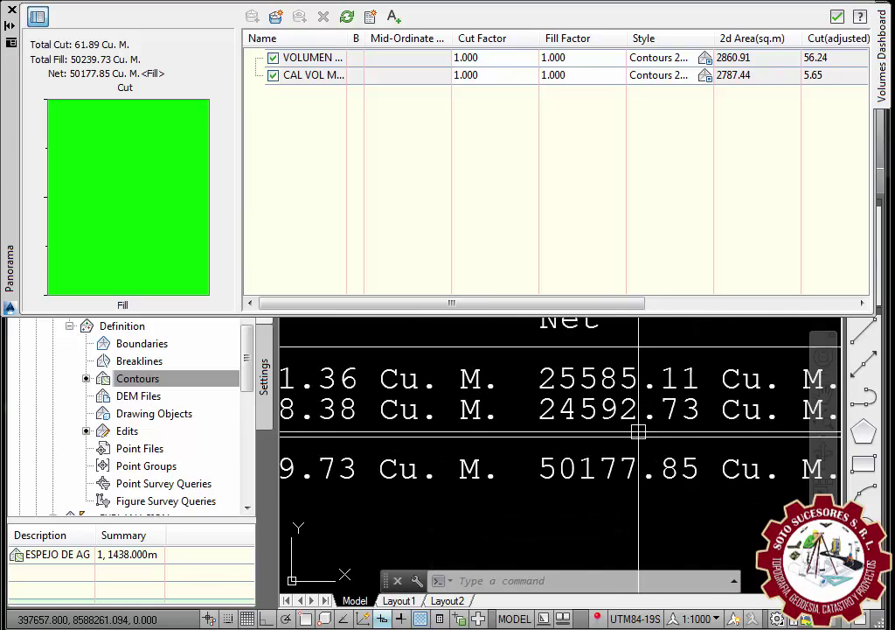
scroll(638, 431, "up", 2)
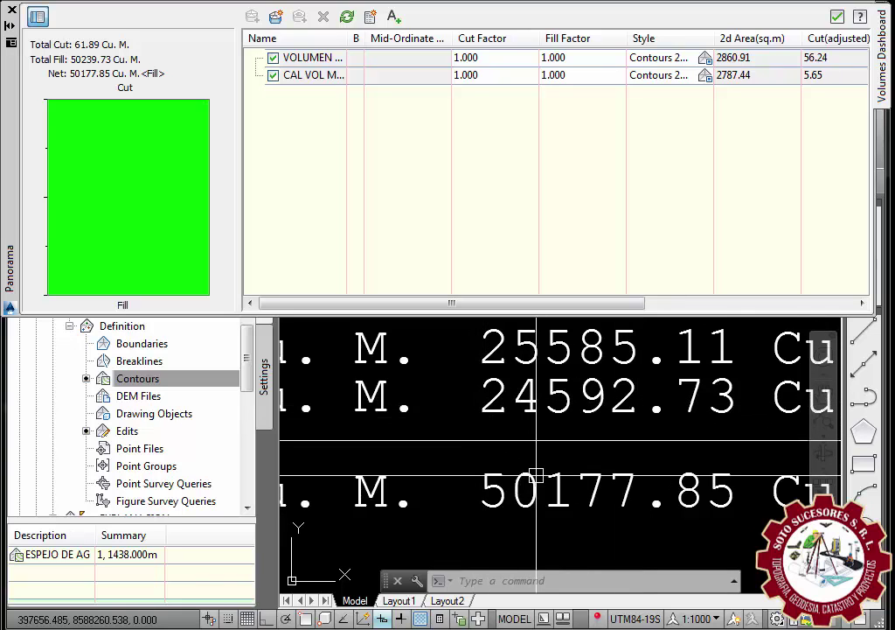
scroll(533, 476, "down", 2)
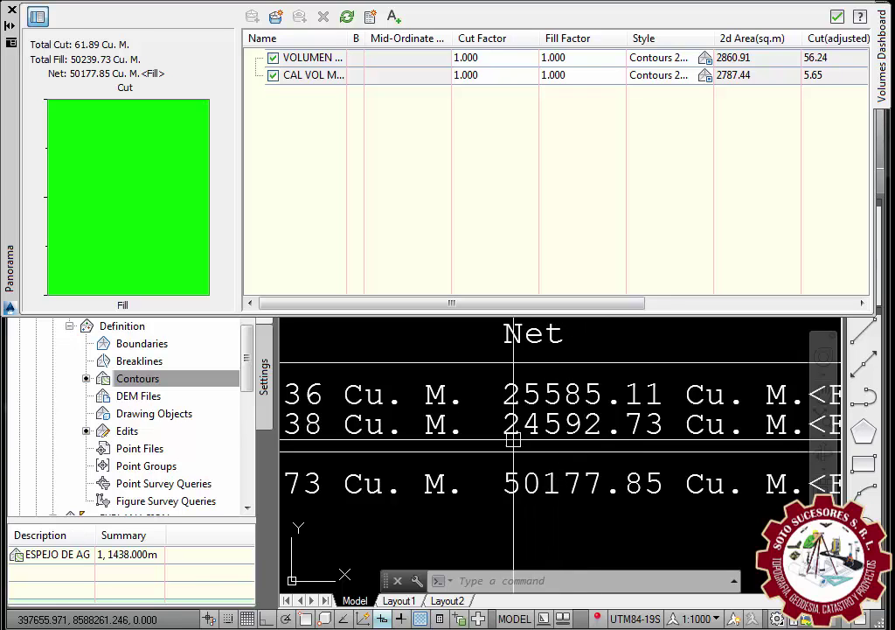
scroll(664, 443, "down", 5)
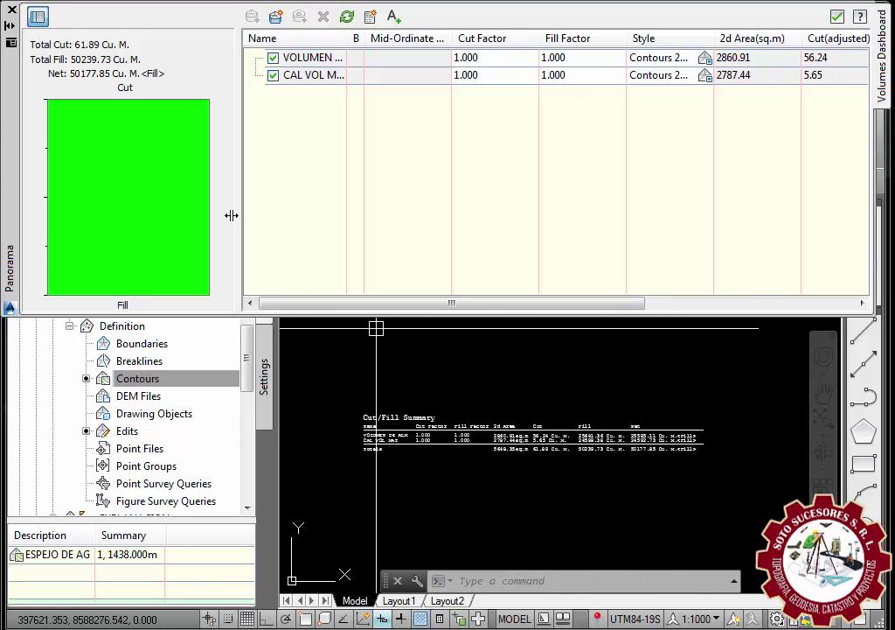
scroll(562, 492, "down", 3)
scroll(536, 480, "down", 3)
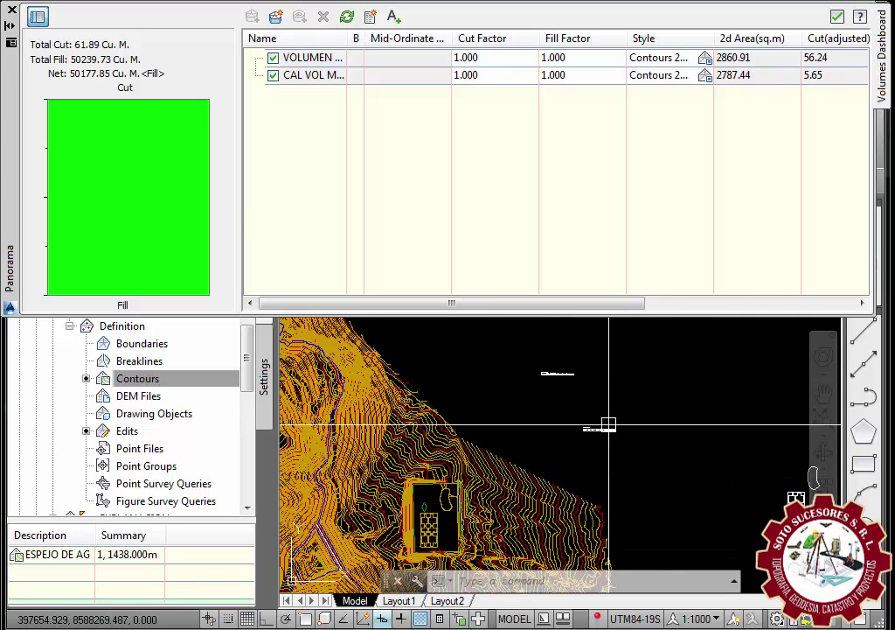
scroll(386, 540, "up", 3)
scroll(516, 514, "up", 3)
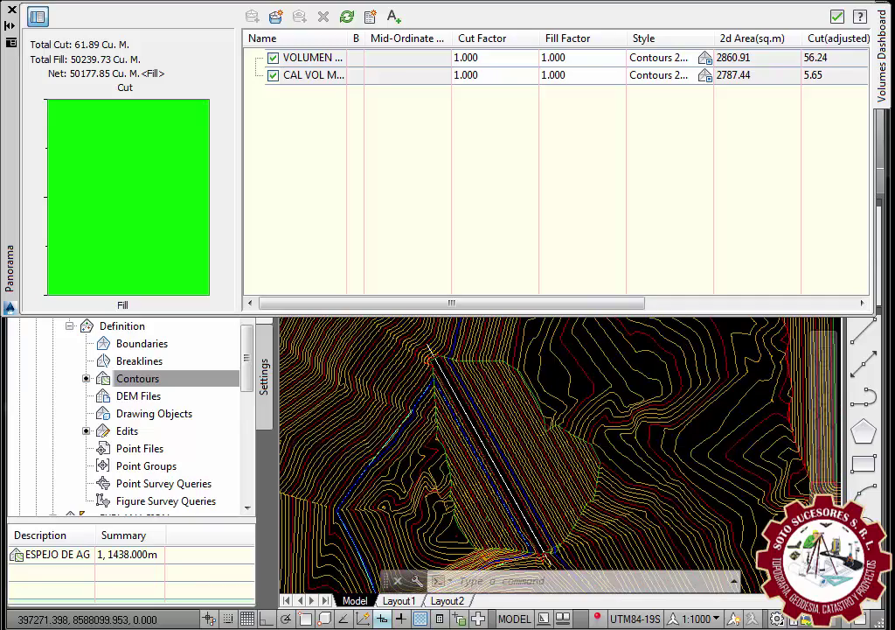
scroll(478, 444, "down", 3)
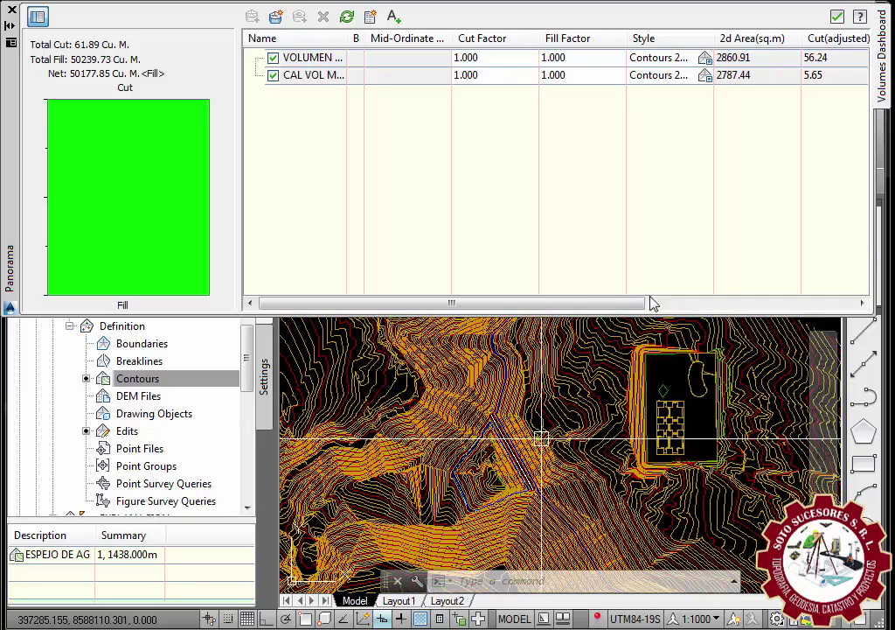
- Select all the Cut/Fill Report text, then close the report window
left_click(370, 18)
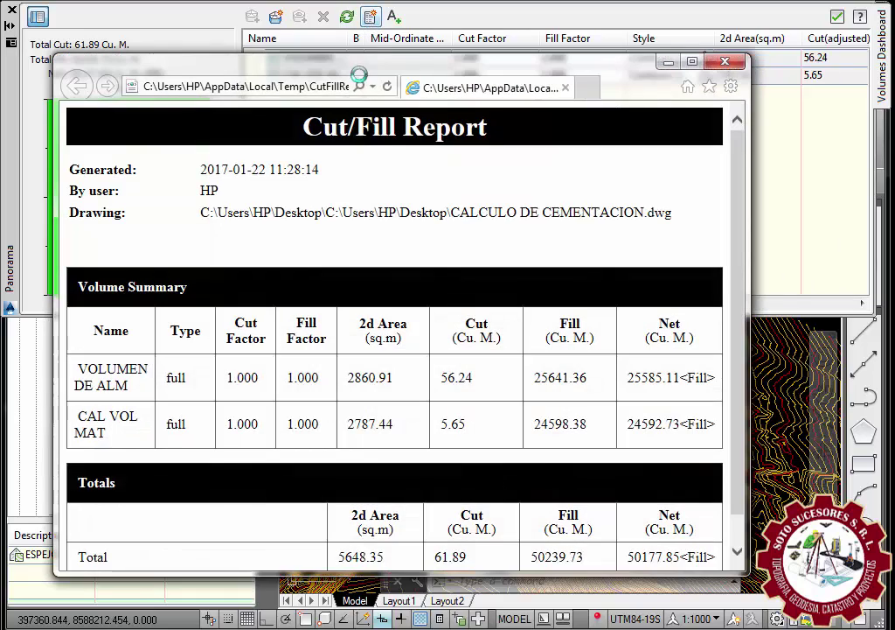
left_click_drag(166, 131, 733, 619)
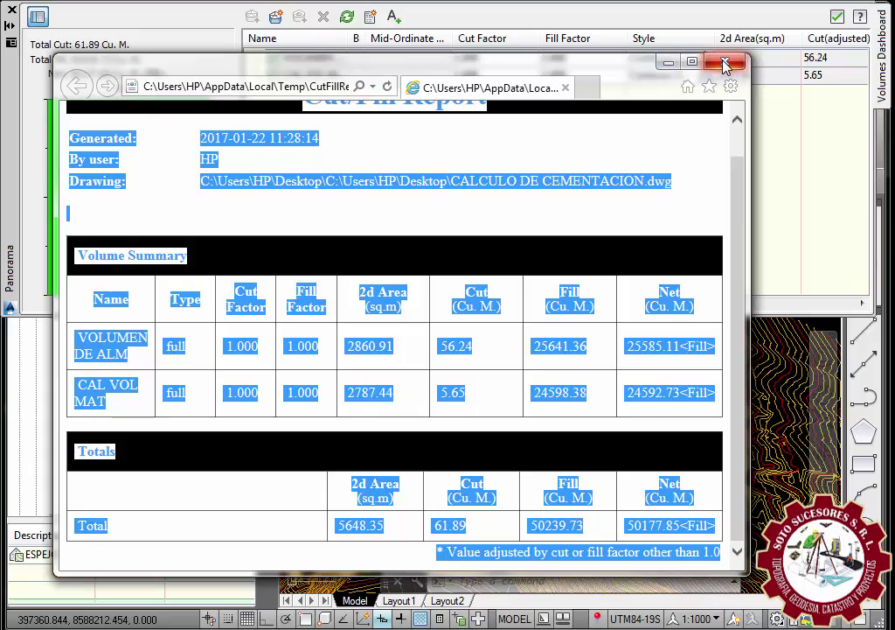
left_click(724, 63)
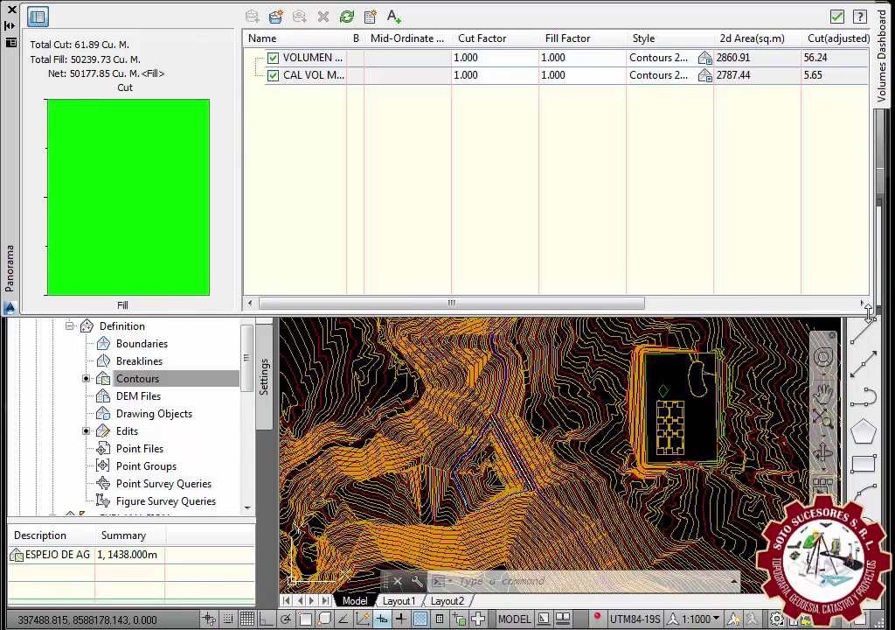
- Shrink the Volumes Dashboard to uncover the dam drawing, then close the dashboard
left_click_drag(874, 314, 815, 174)
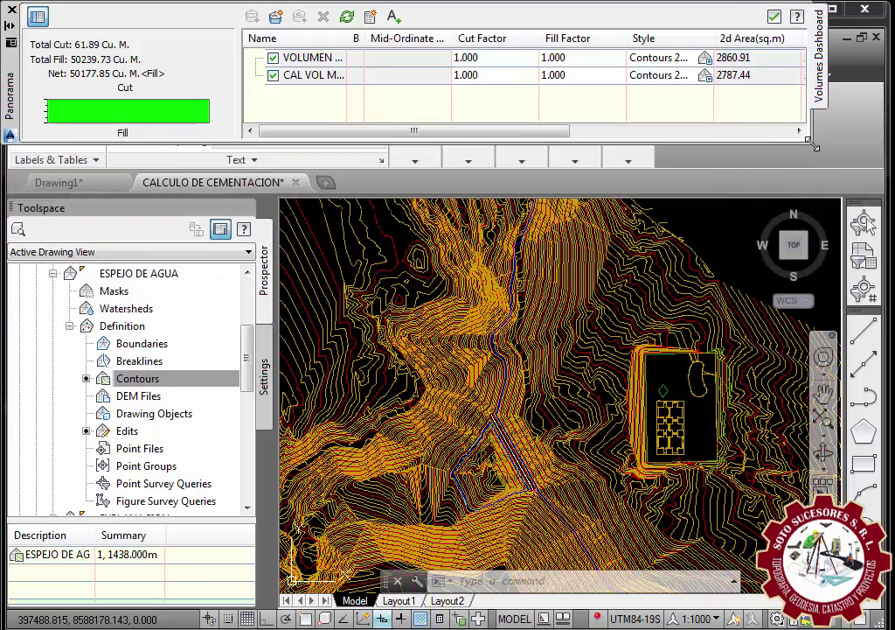
scroll(510, 436, "up", 3)
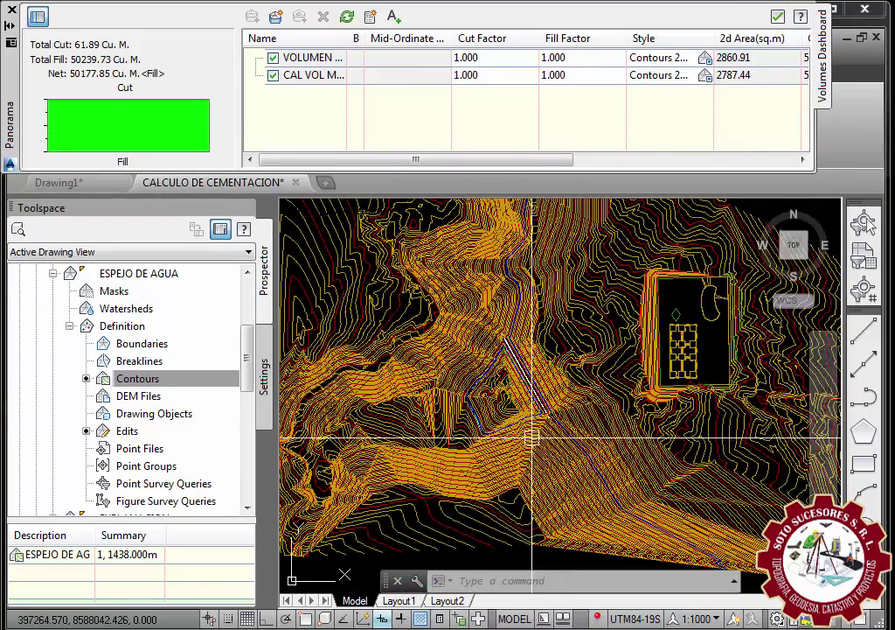
scroll(510, 373, "up", 2)
scroll(699, 405, "down", 2)
scroll(480, 248, "up", 2)
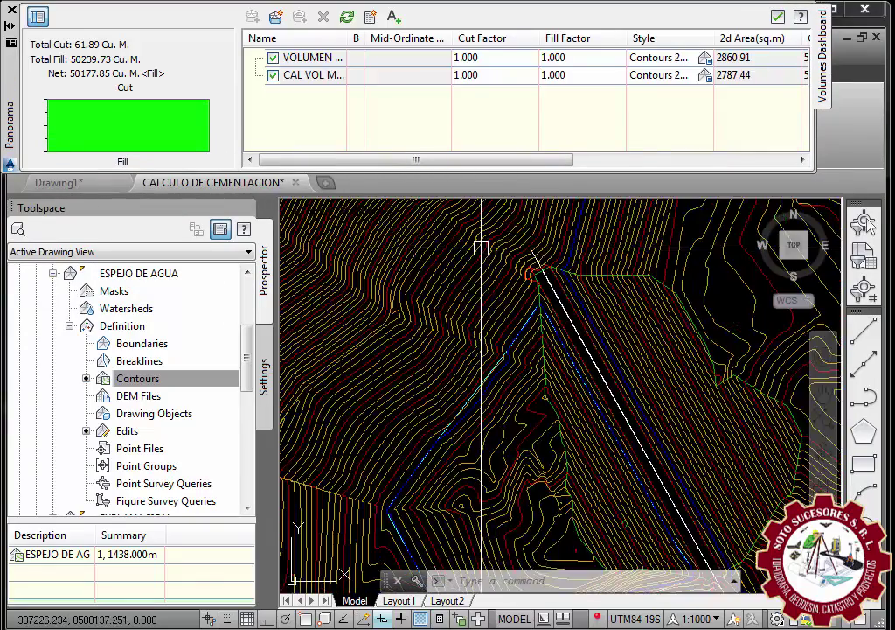
scroll(534, 291, "down", 1)
scroll(553, 376, "up", 2)
scroll(583, 433, "up", 2)
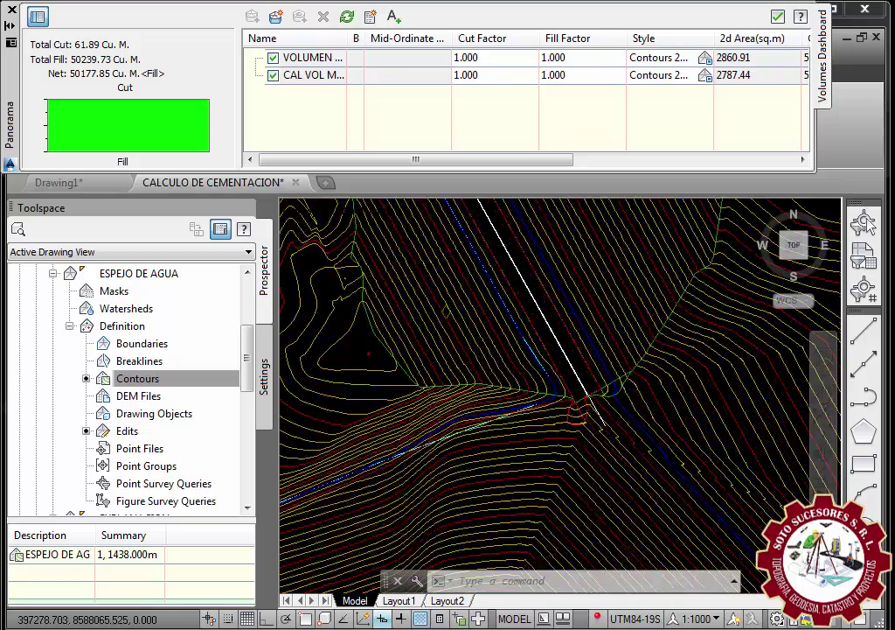
scroll(630, 476, "up", 2)
scroll(607, 448, "up", 1)
scroll(599, 456, "down", 2)
scroll(569, 450, "down", 2)
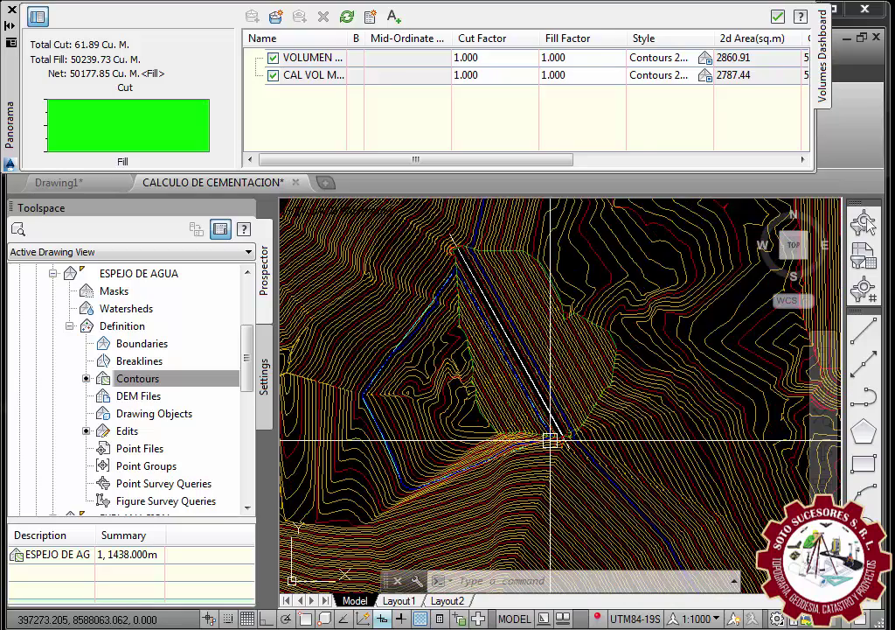
left_click(778, 18)
scroll(416, 394, "down", 3)
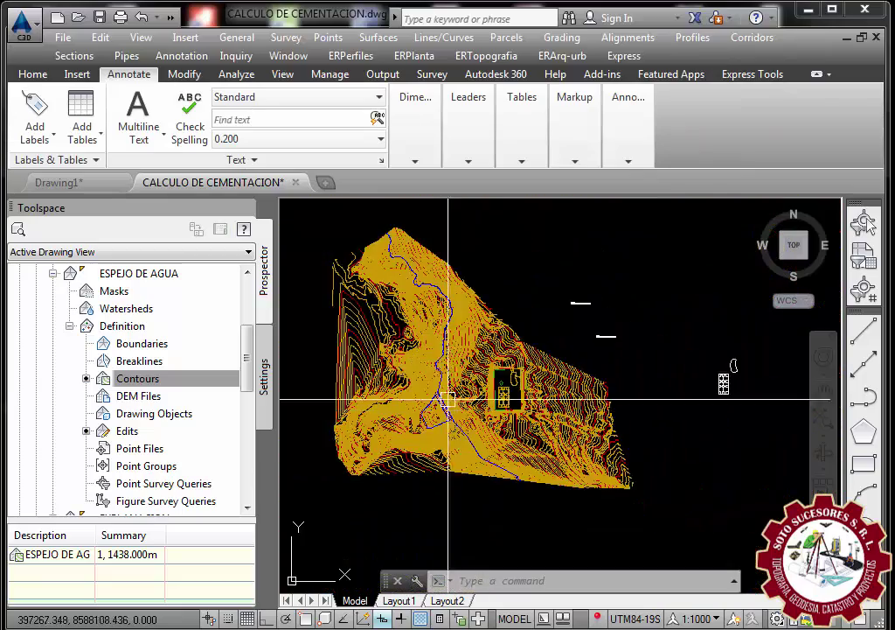
scroll(485, 359, "down", 1)
scroll(450, 378, "up", 2)
scroll(451, 381, "up", 3)
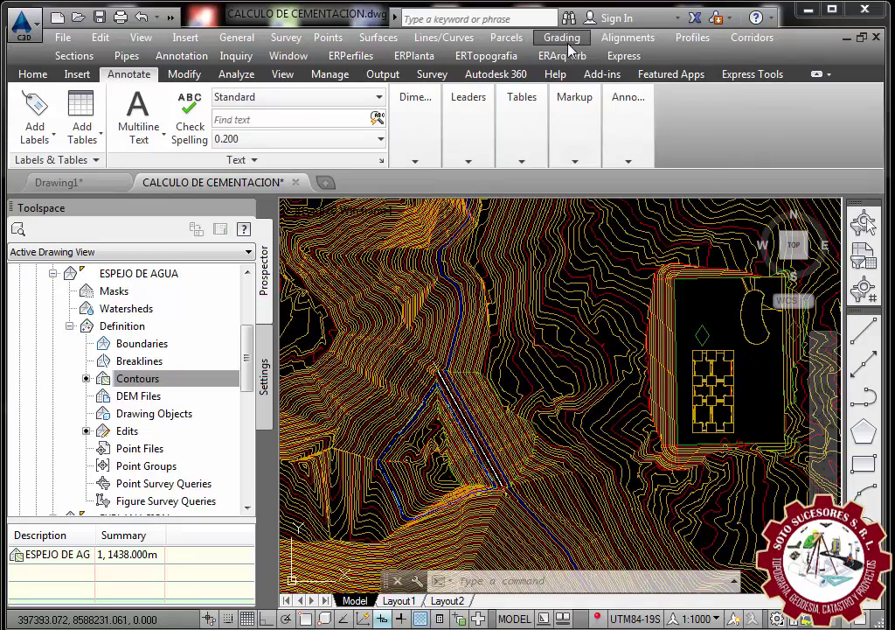
- Start an alignment from the white dam-axis polyline and accept its direction
left_click(612, 39)
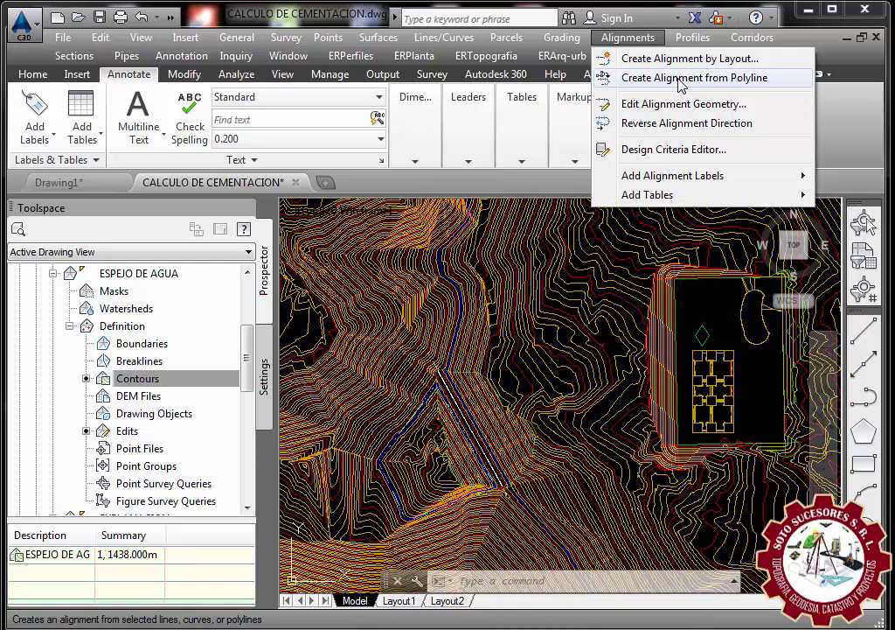
left_click(680, 77)
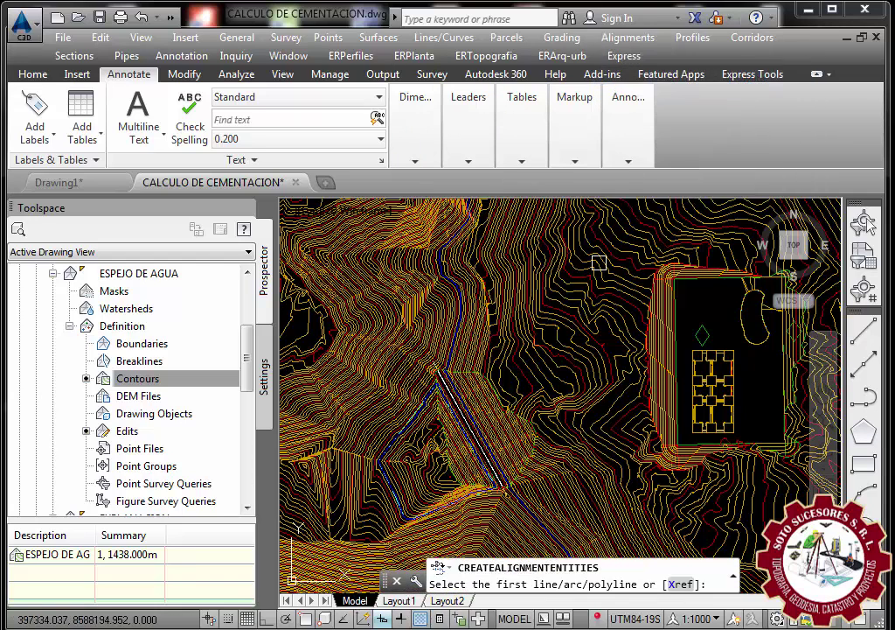
scroll(484, 422, "up", 3)
scroll(537, 516, "up", 2)
scroll(498, 370, "up", 2)
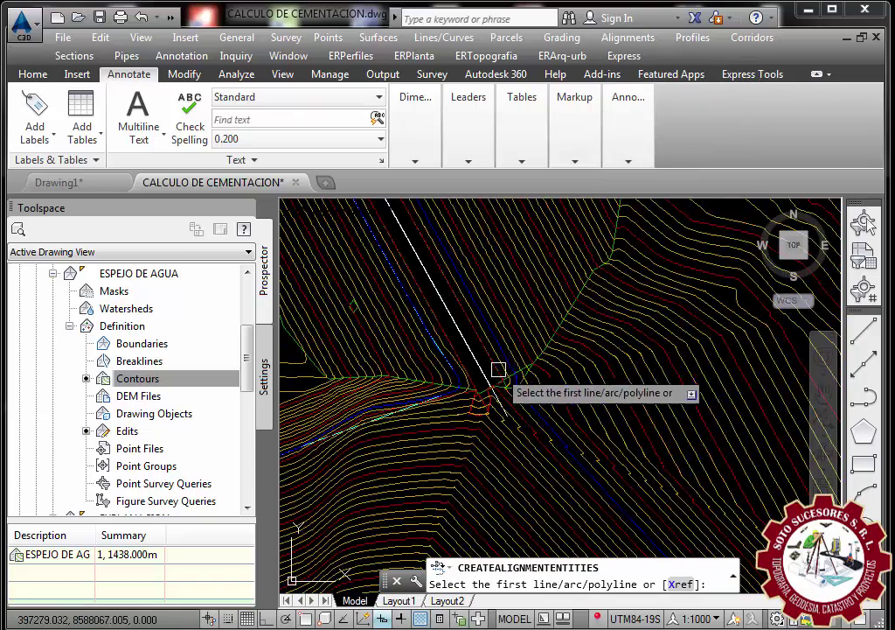
scroll(519, 379, "up", 2)
scroll(441, 226, "up", 2)
left_click(466, 257)
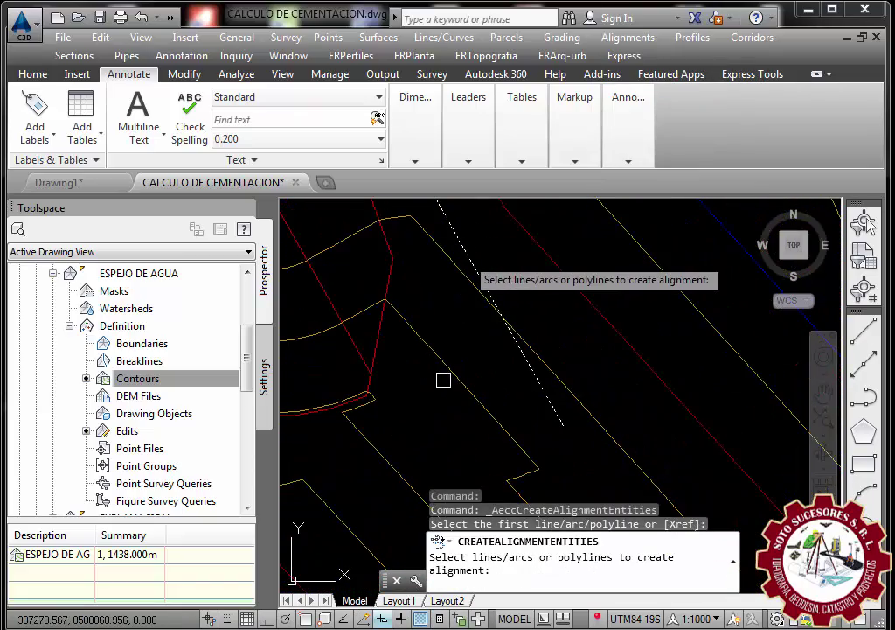
key("Return")
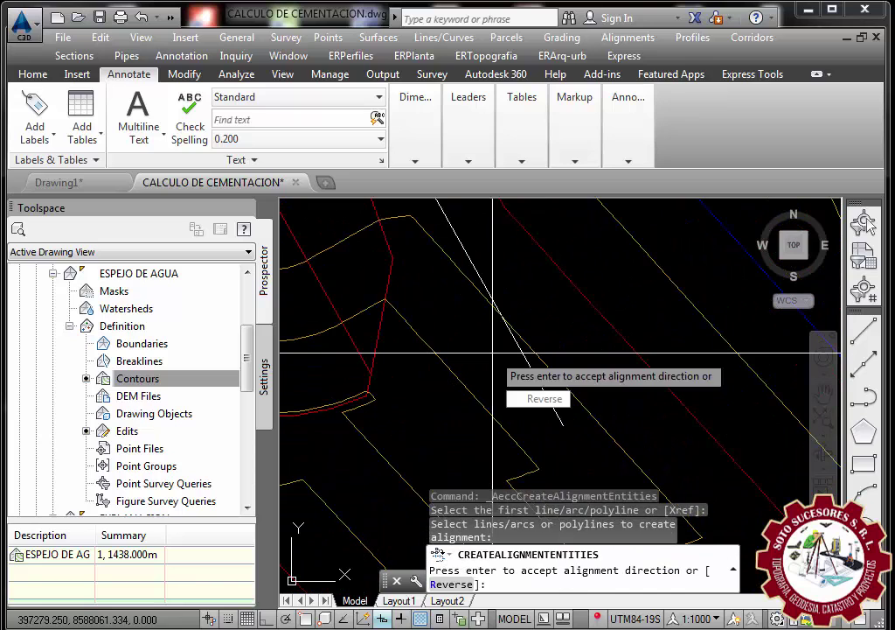
key("Return")
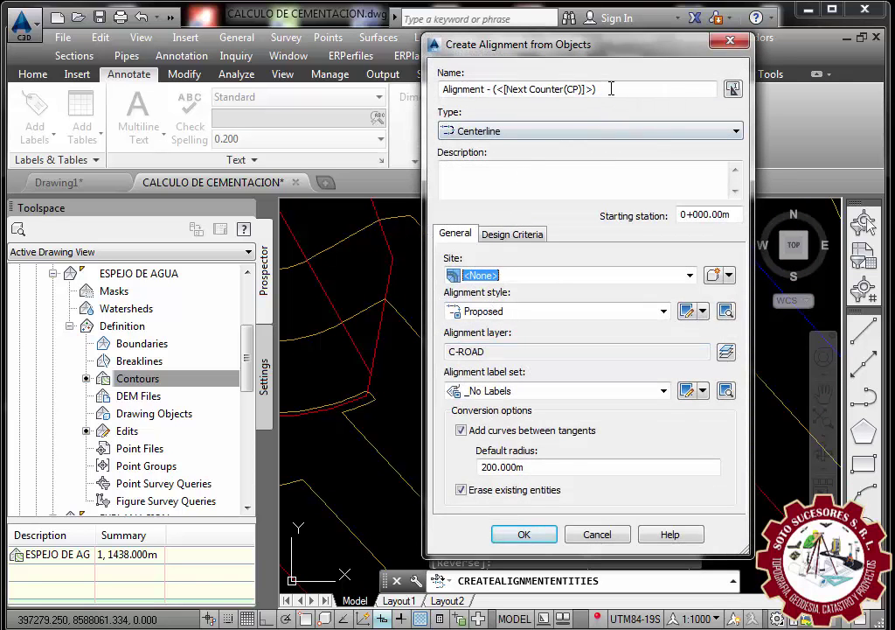
- Name the alignment EJE PRESA, keep the _No Labels label set, and create it
left_click_drag(611, 88, 416, 90)
type("EJE PRESA")
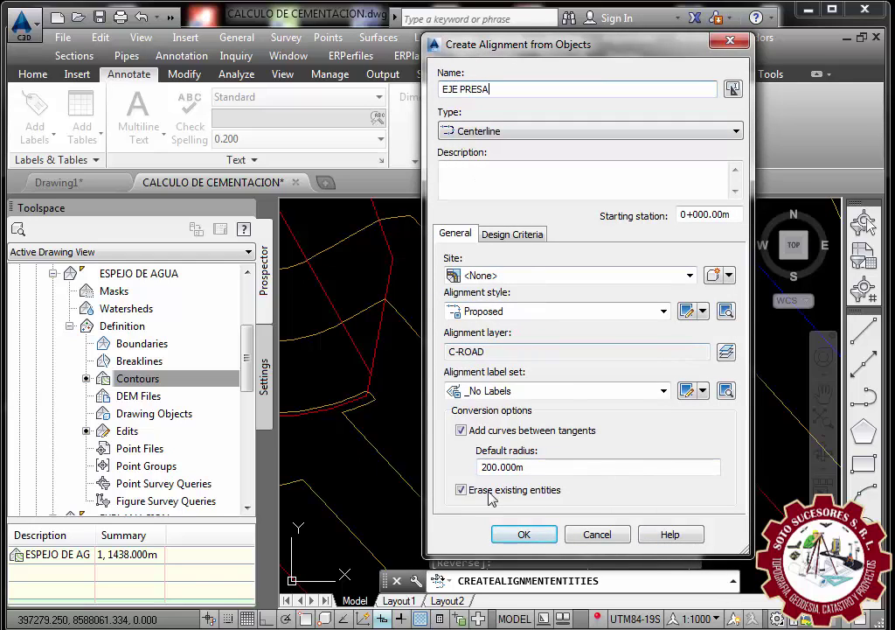
left_click(508, 399)
left_click(511, 424)
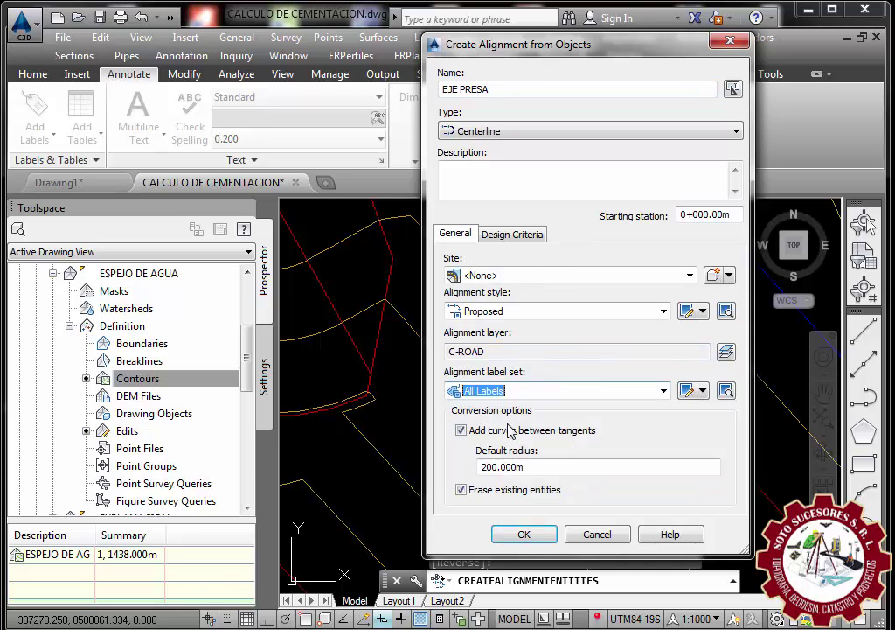
left_click(519, 393)
left_click(474, 405)
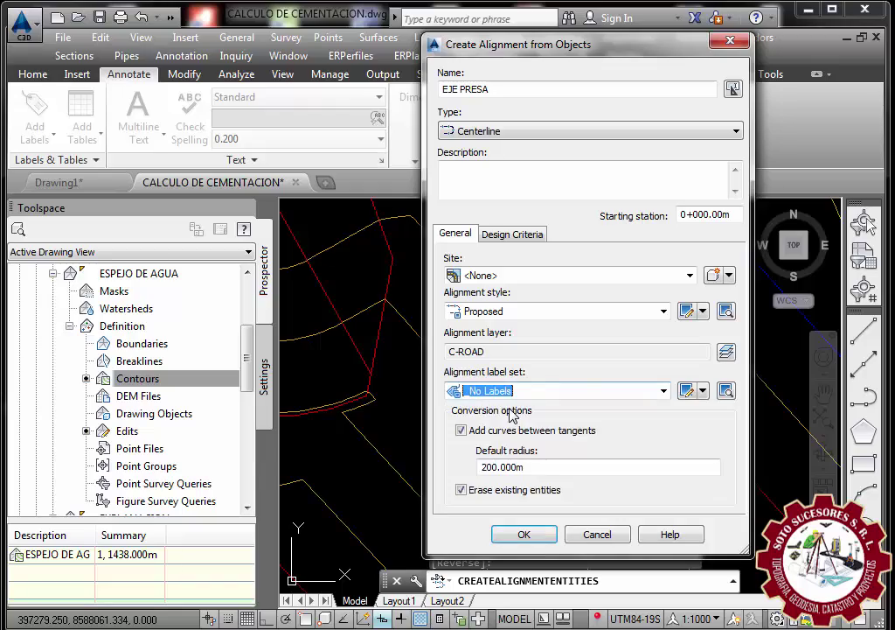
left_click(523, 533)
scroll(529, 460, "down", 3)
scroll(544, 459, "down", 3)
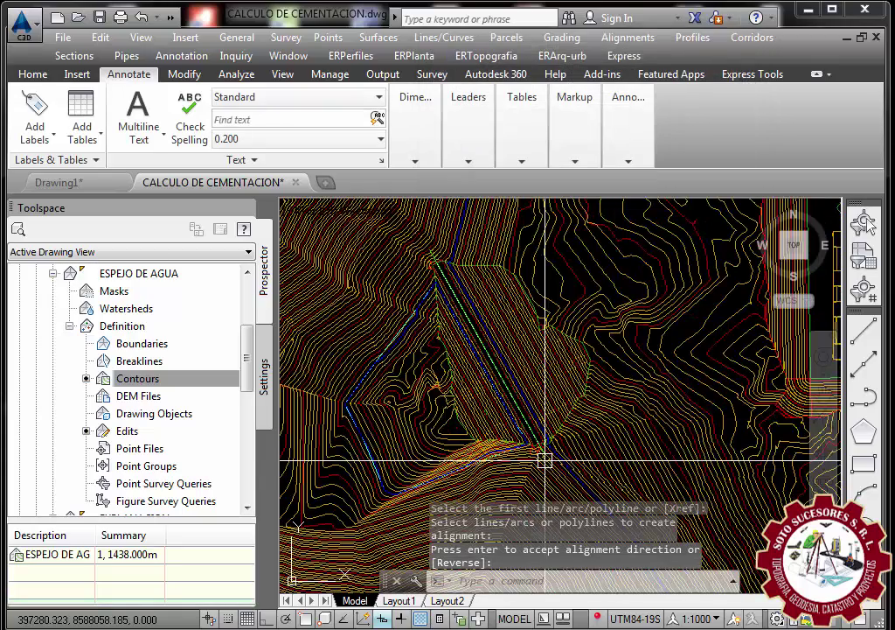
scroll(416, 247, "up", 3)
scroll(436, 284, "up", 2)
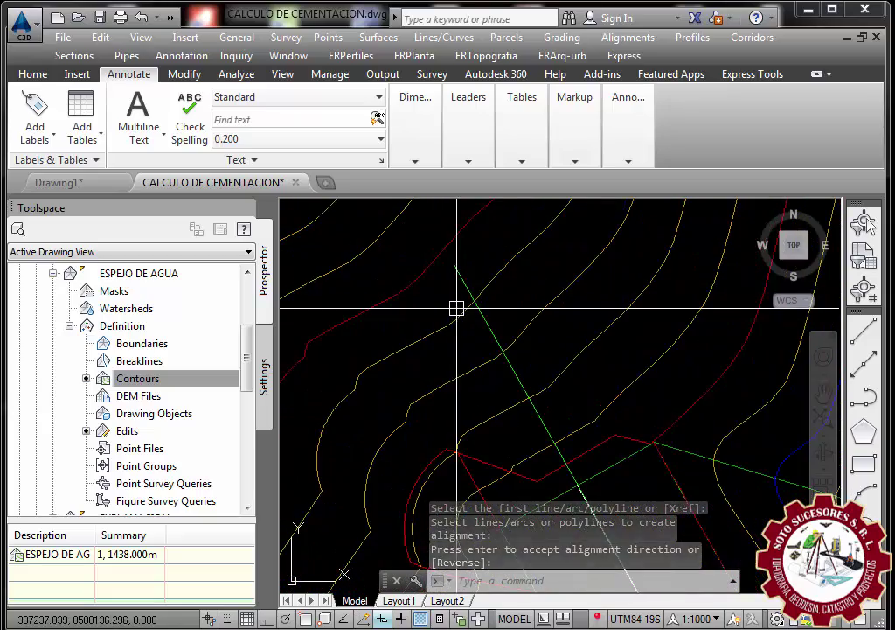
scroll(403, 282, "up", 1)
scroll(403, 281, "down", 2)
scroll(385, 306, "down", 3)
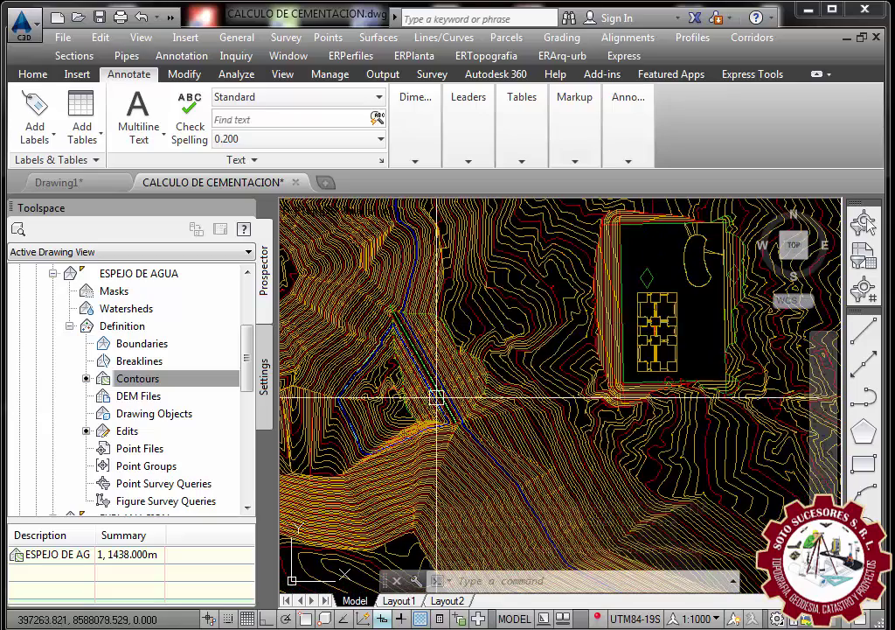
scroll(436, 398, "down", 2)
scroll(426, 408, "down", 5)
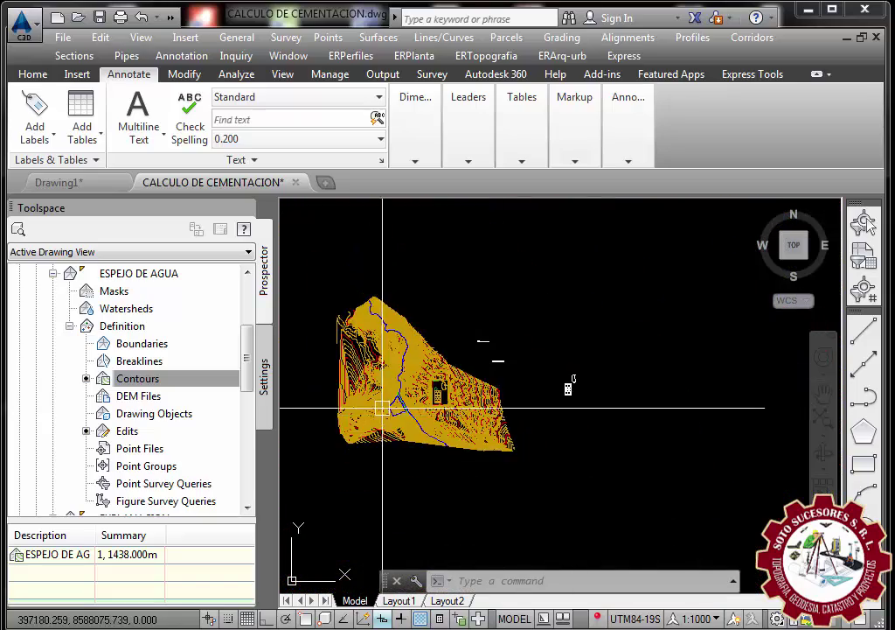
- Start Create Profile from Surface with EJE PRESA as the alignment
left_click(695, 38)
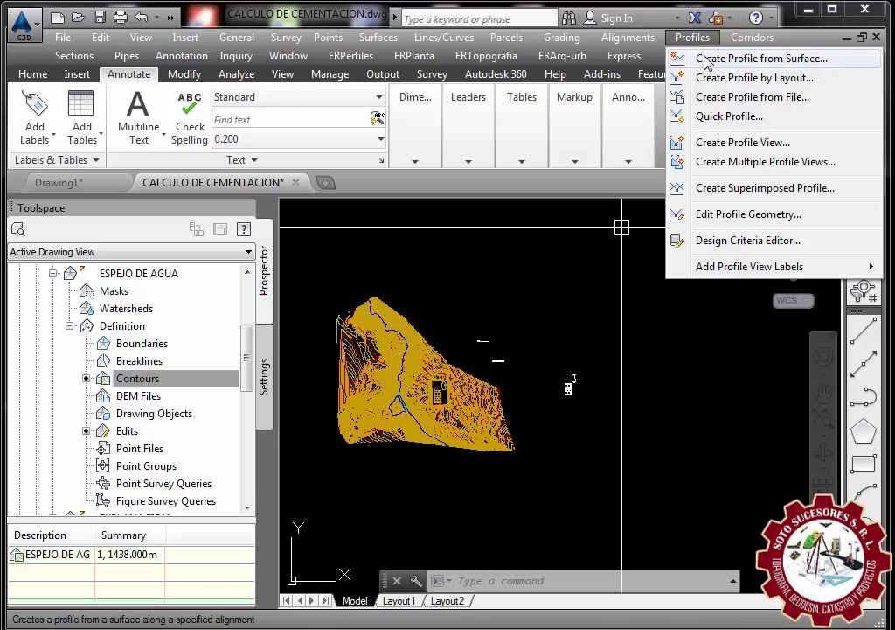
left_click(706, 60)
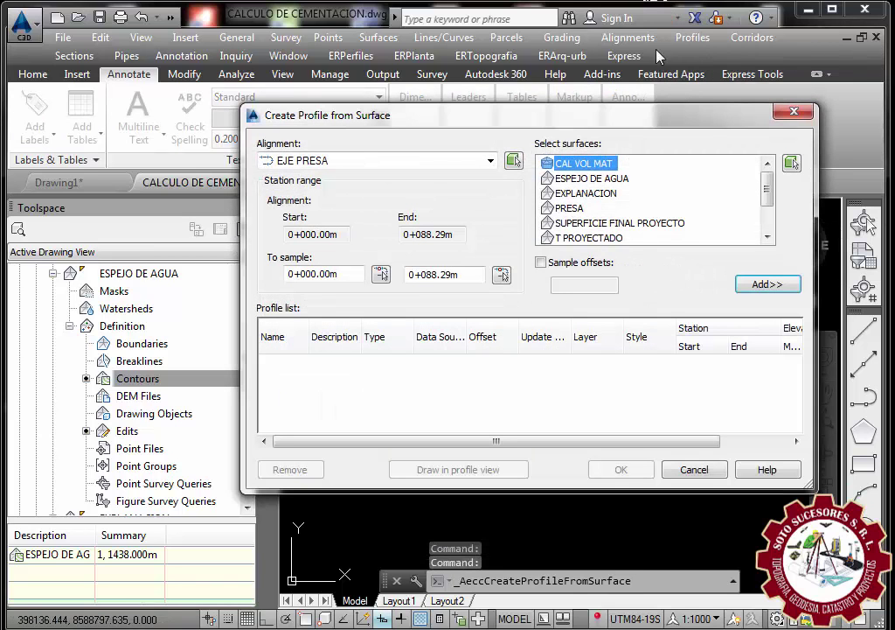
left_click(391, 162)
left_click(317, 179)
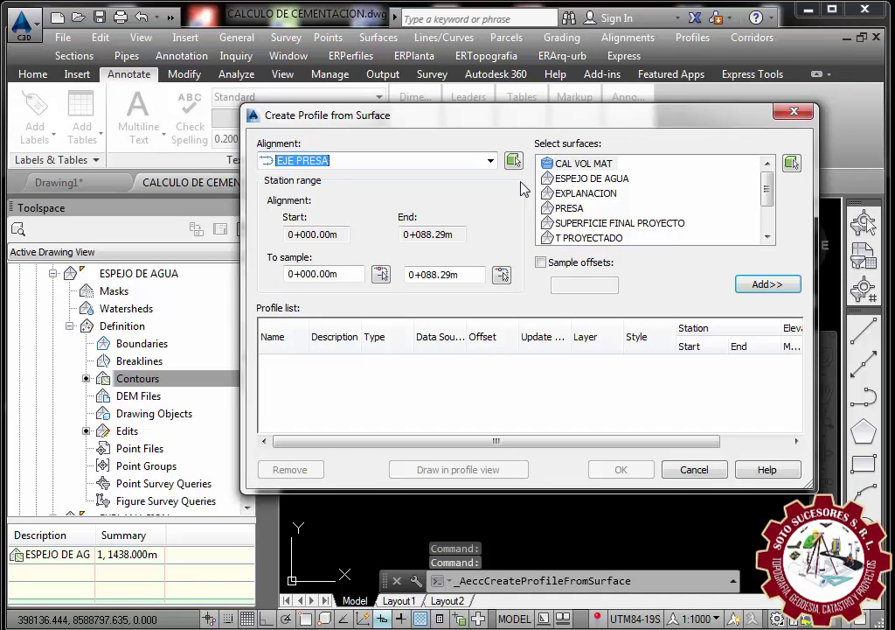
- Add profiles for the ESPEJO DE AGUA, PRESA, SUPERFICIE FINAL PROYECTO and TN surfaces
left_click(597, 179)
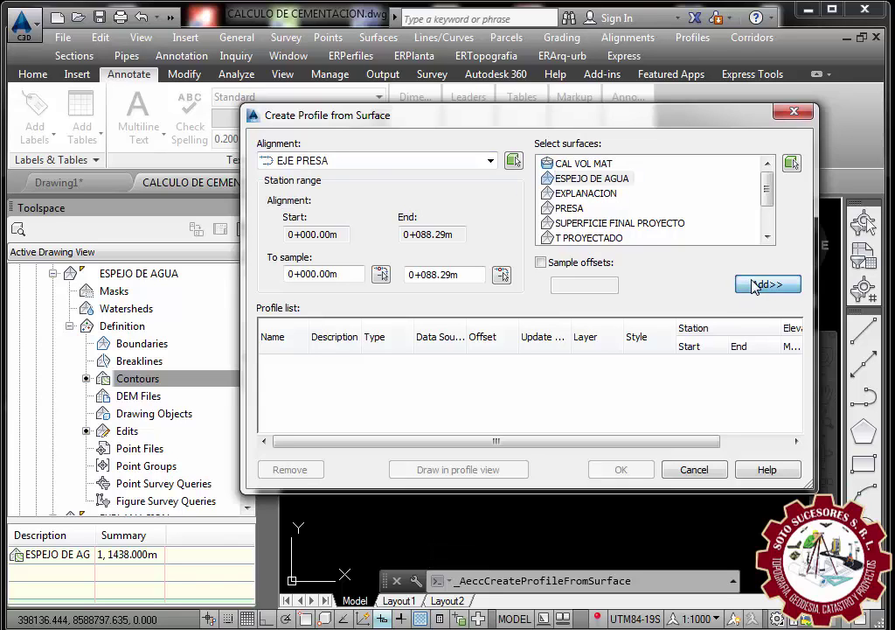
left_click(743, 286)
left_click(579, 212)
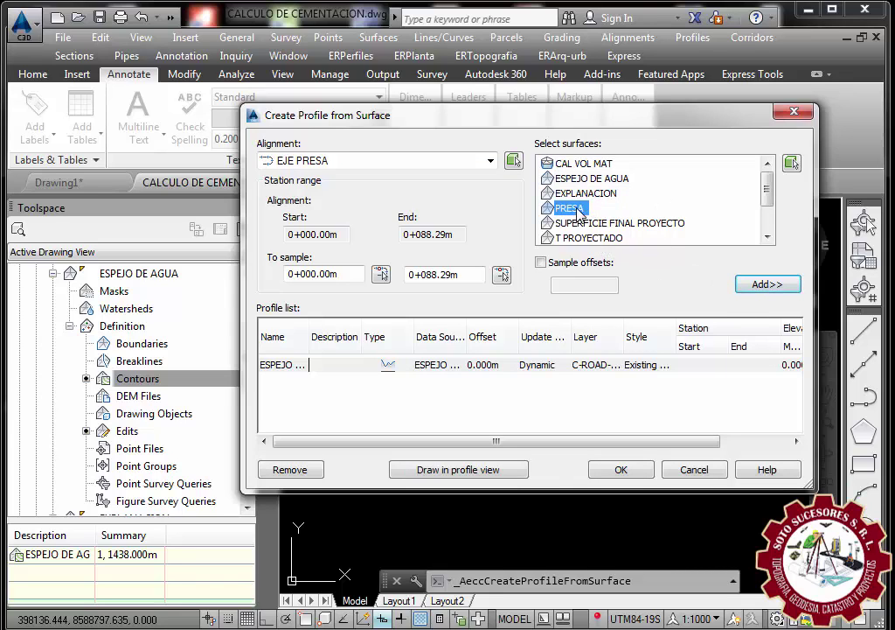
left_click(753, 286)
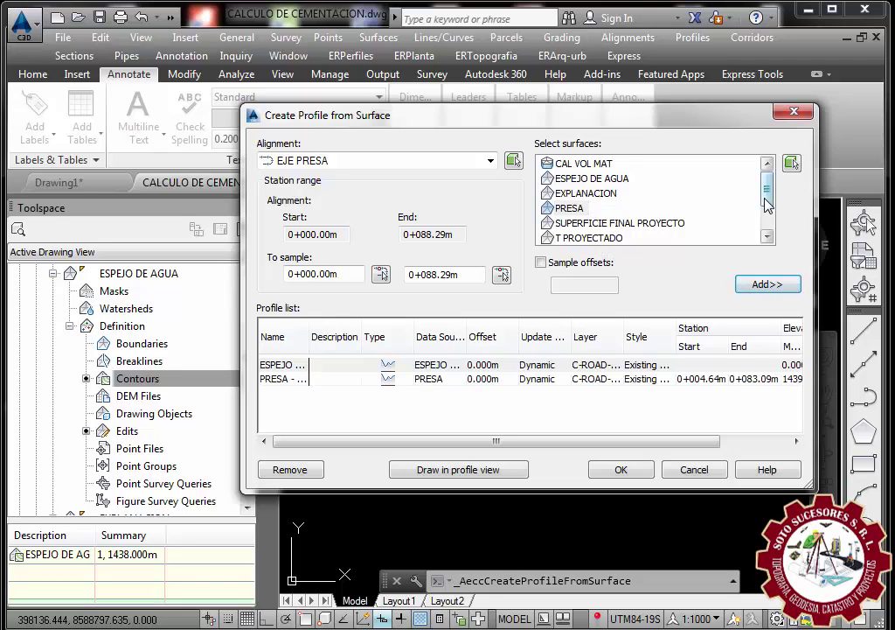
left_click_drag(766, 192, 768, 213)
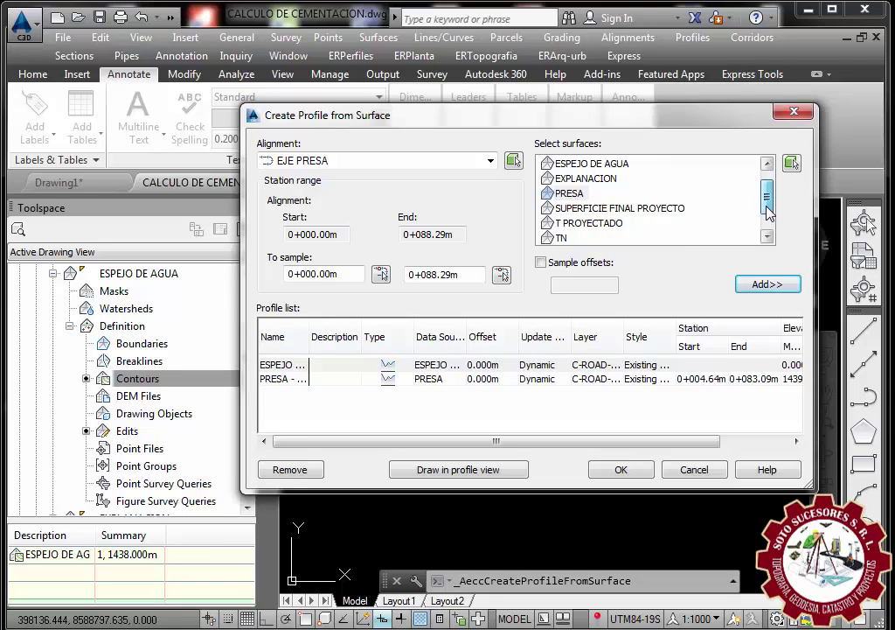
left_click(621, 209)
left_click(767, 285)
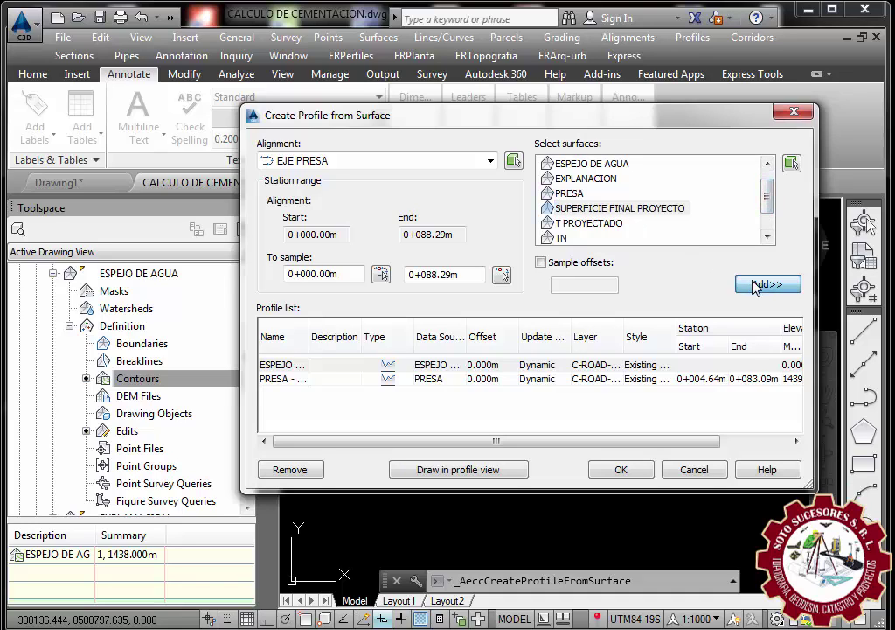
left_click(562, 238)
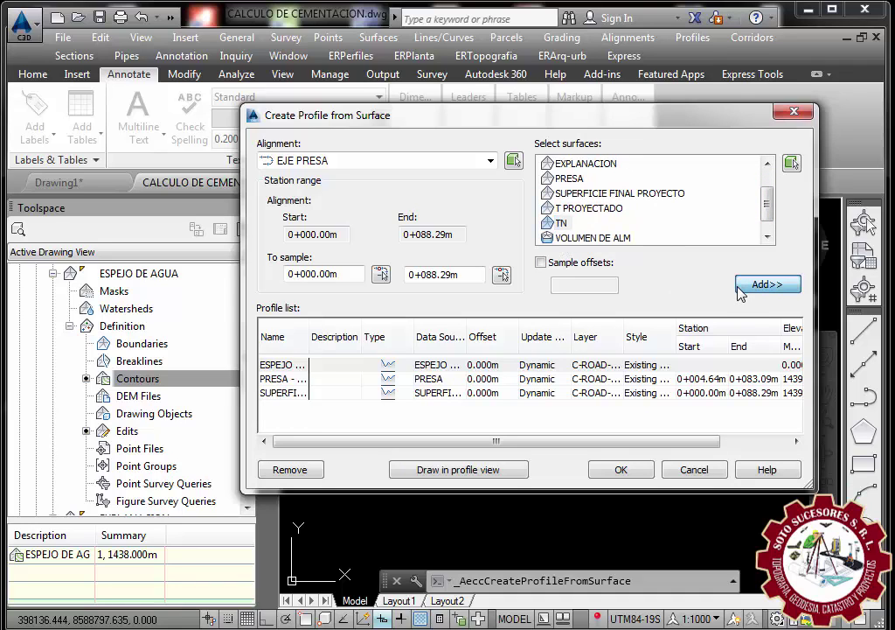
left_click(761, 285)
- Create the EJE PRESA profile view with default wizard settings, placing it above the terrain
left_click(464, 469)
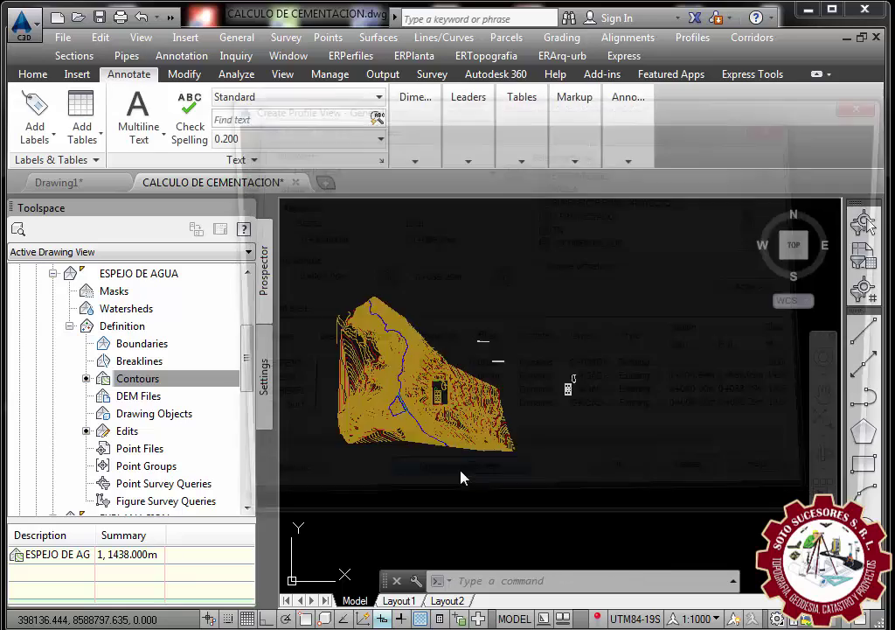
left_click(584, 521)
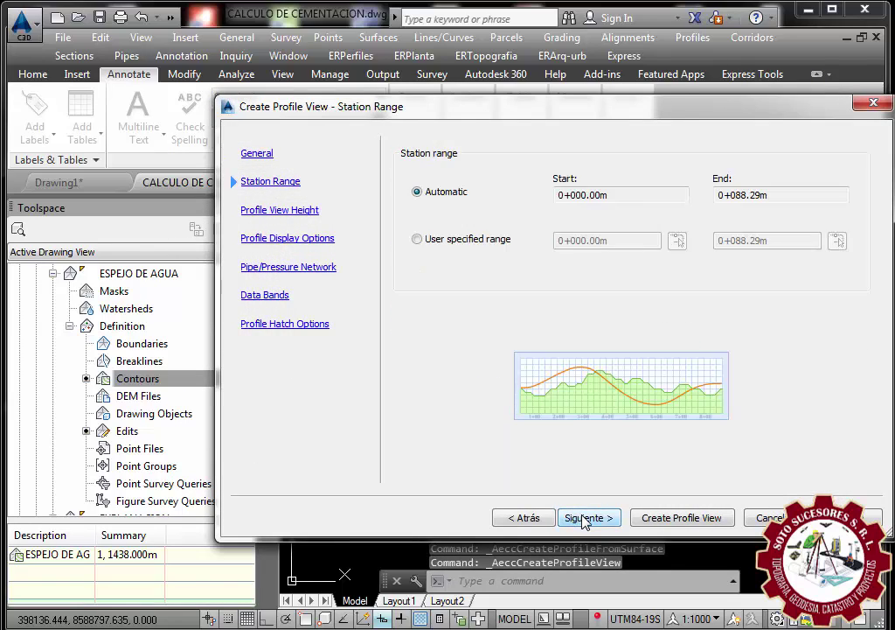
left_click(595, 520)
left_click(684, 520)
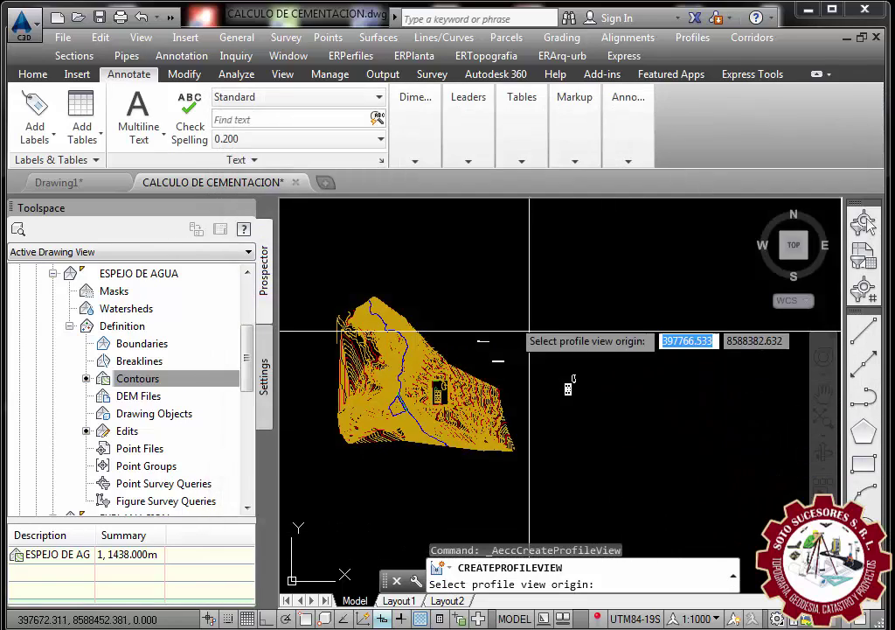
left_click(457, 300)
- Zoom to the new EJE PRESA profile view and select it
scroll(502, 335, "up", 3)
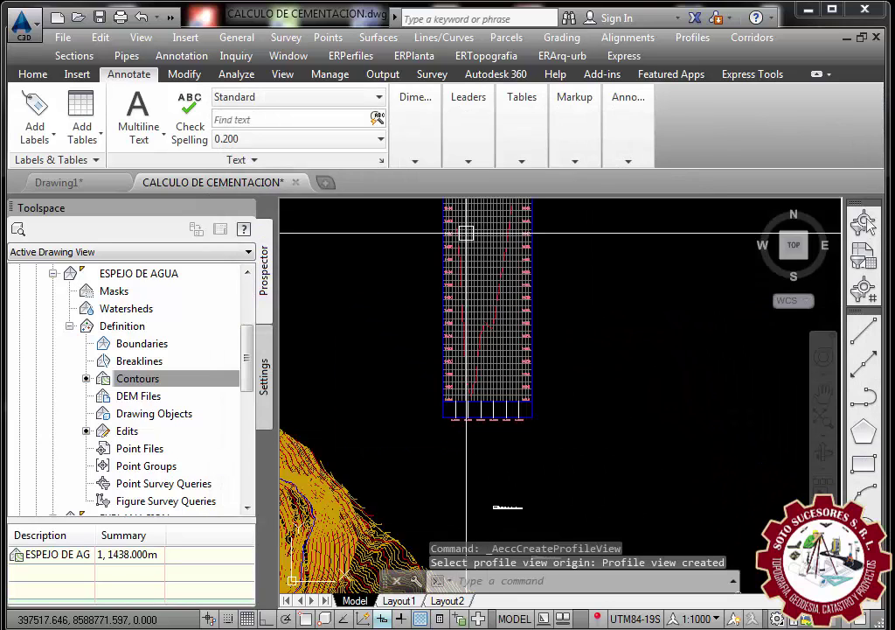
scroll(502, 335, "up", 1)
scroll(546, 379, "up", 2)
scroll(494, 294, "up", 2)
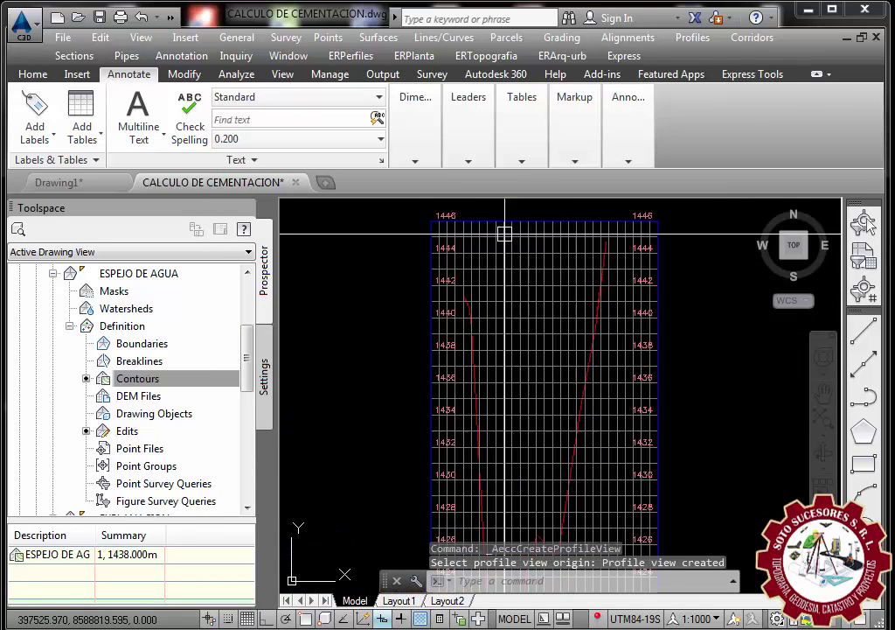
scroll(504, 234, "up", 2)
scroll(533, 302, "down", 5)
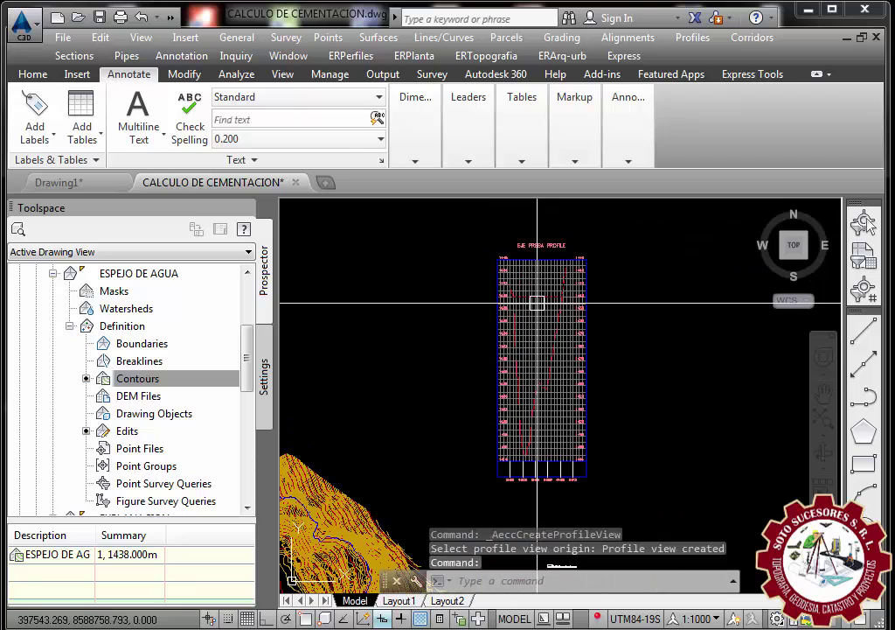
left_click(541, 286)
scroll(537, 289, "up", 3)
scroll(568, 321, "up", 2)
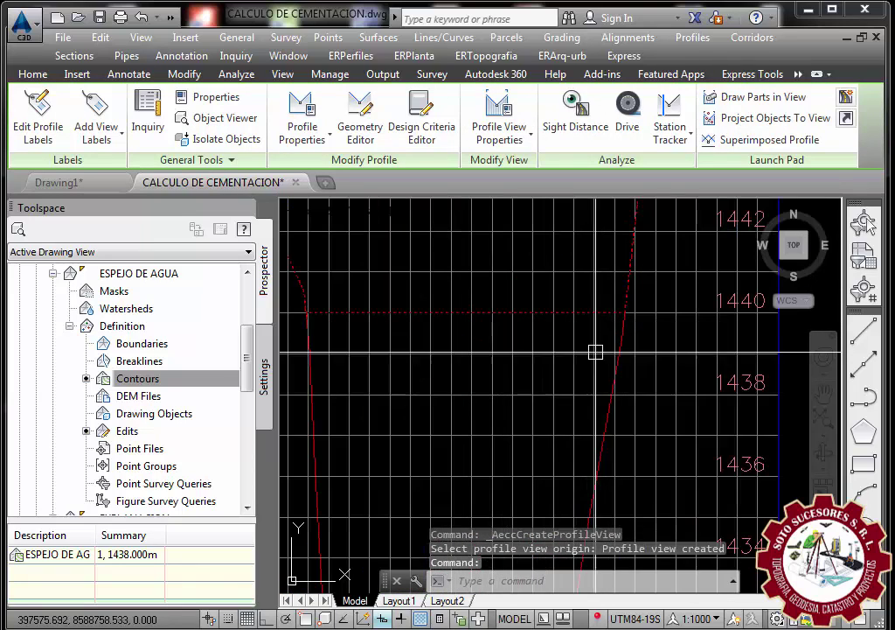
key("Escape")
scroll(650, 354, "down", 5)
scroll(659, 399, "up", 4)
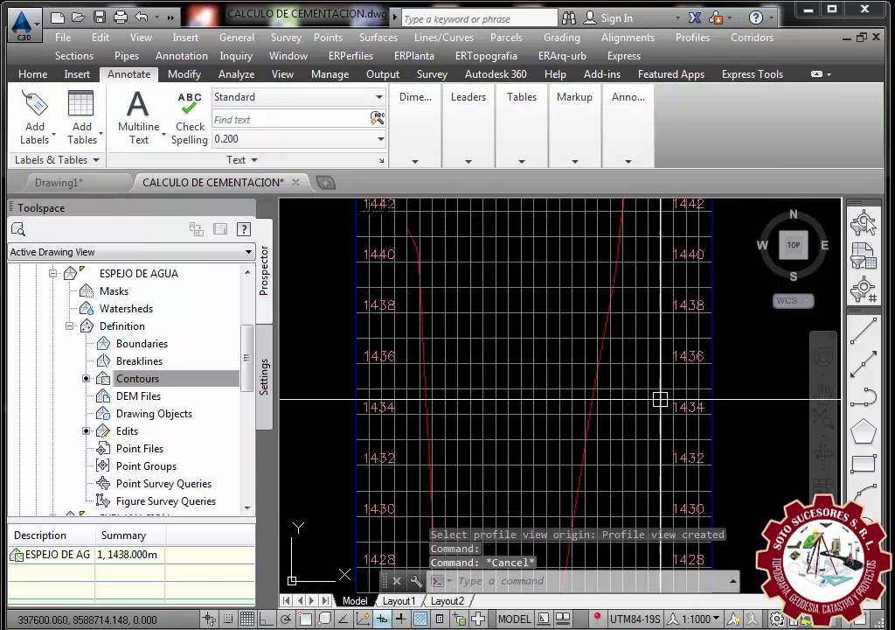
scroll(639, 356, "up", 2)
left_click(639, 357)
- In the profile view style, clip both grids and set left/right grid padding to 0
right_click(812, 386)
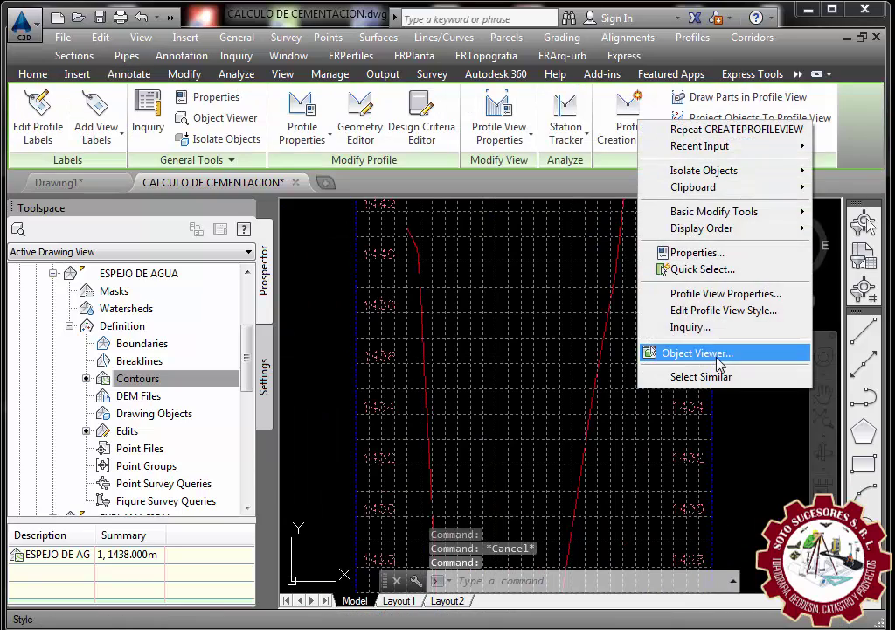
left_click(702, 312)
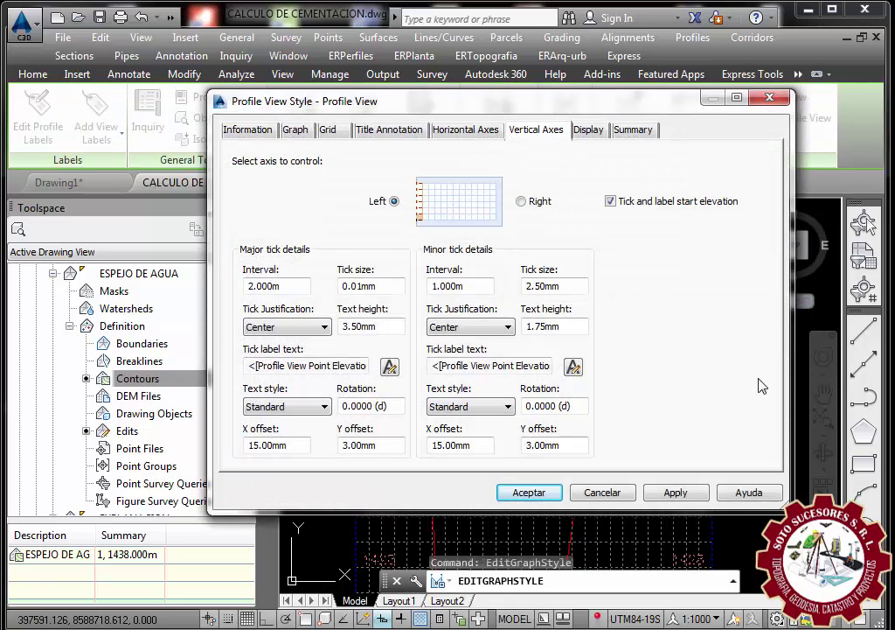
left_click(297, 131)
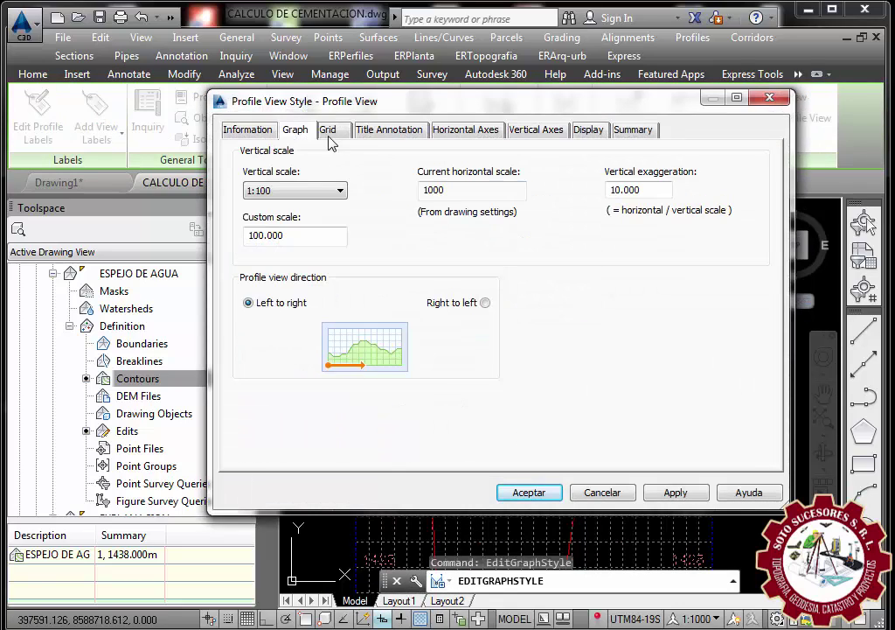
left_click(328, 131)
left_click(250, 178)
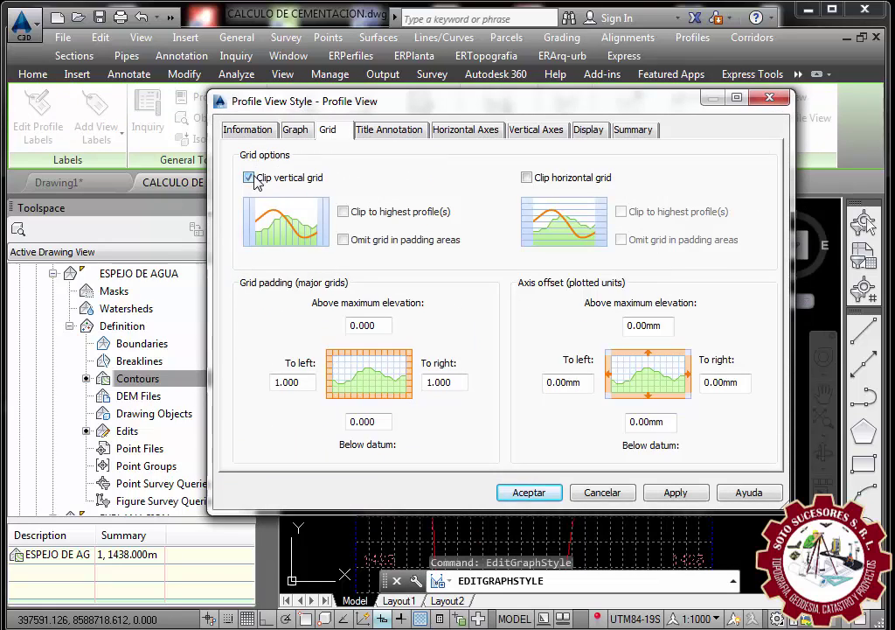
left_click(526, 177)
double_click(459, 382)
type("0")
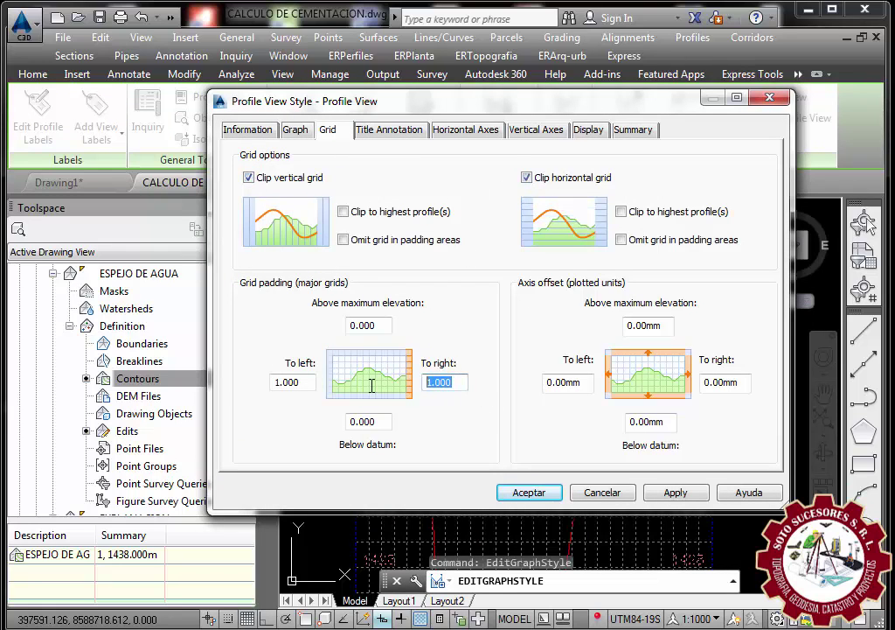
left_click(681, 495)
left_click(529, 493)
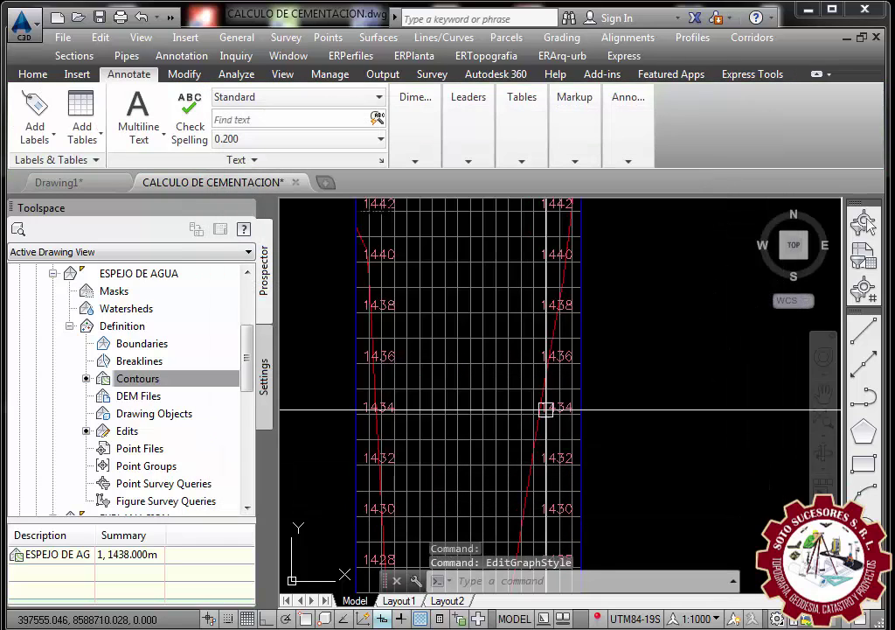
- Set the profile view style's custom vertical scale to 1000
scroll(544, 410, "down", 6)
scroll(520, 376, "up", 5)
left_click(537, 358)
right_click(537, 339)
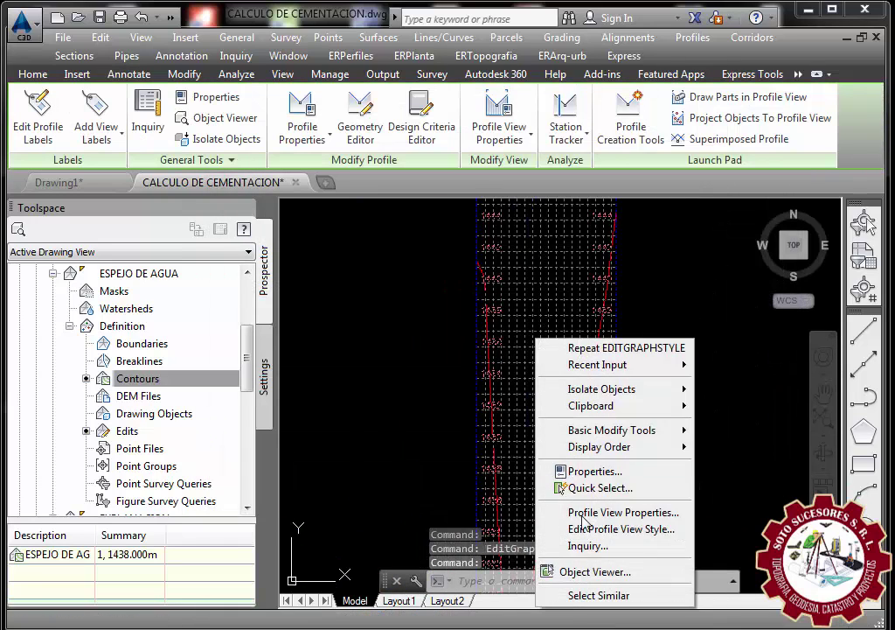
left_click(612, 529)
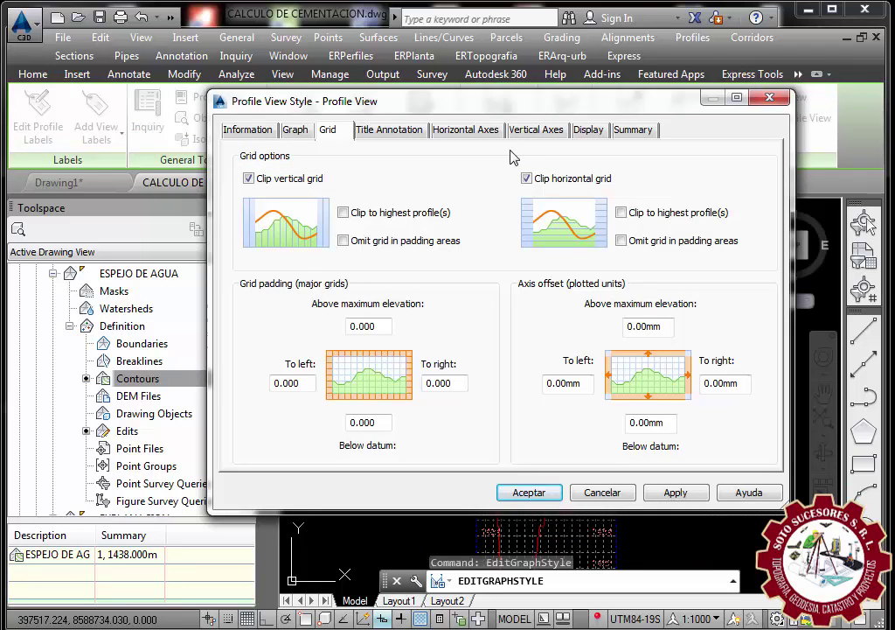
left_click(530, 132)
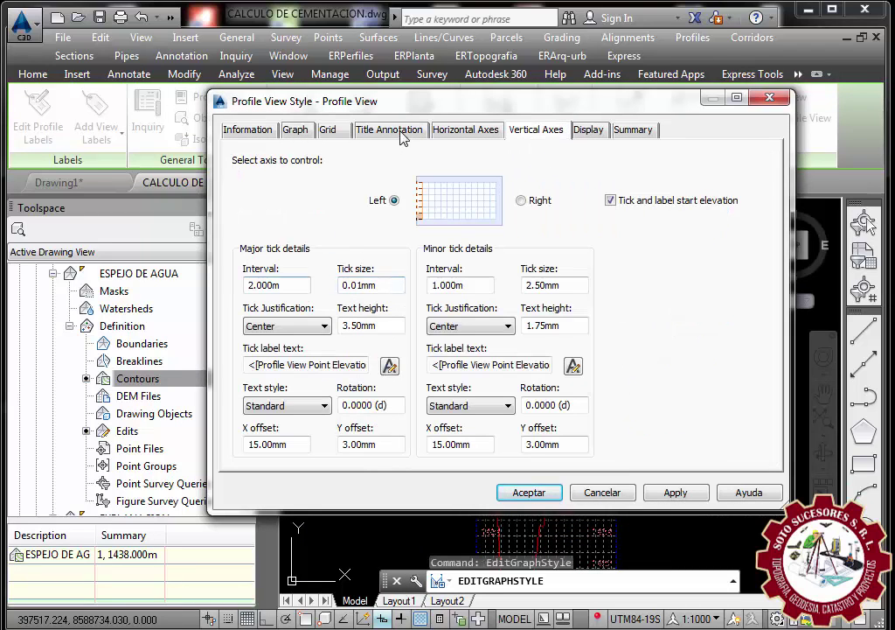
left_click(328, 131)
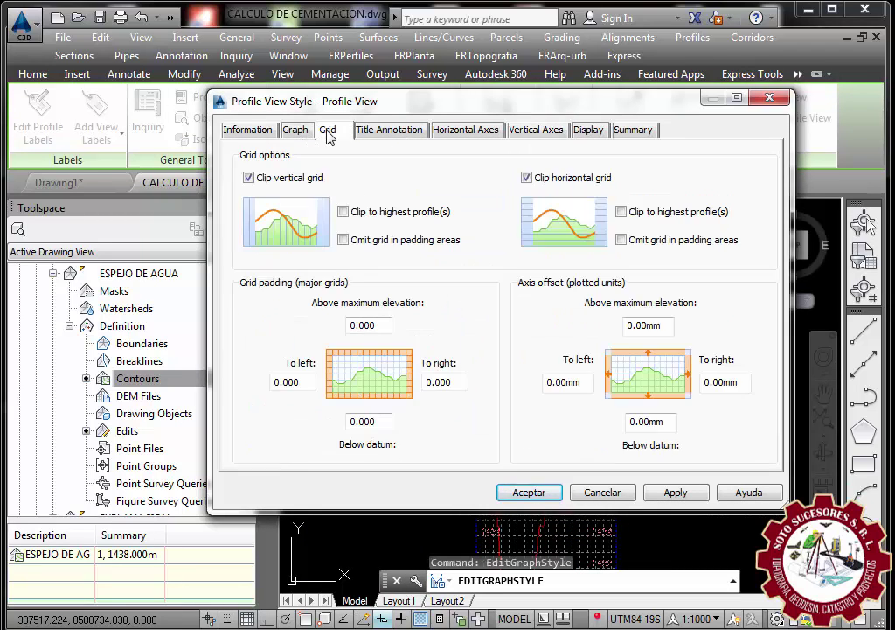
left_click(298, 130)
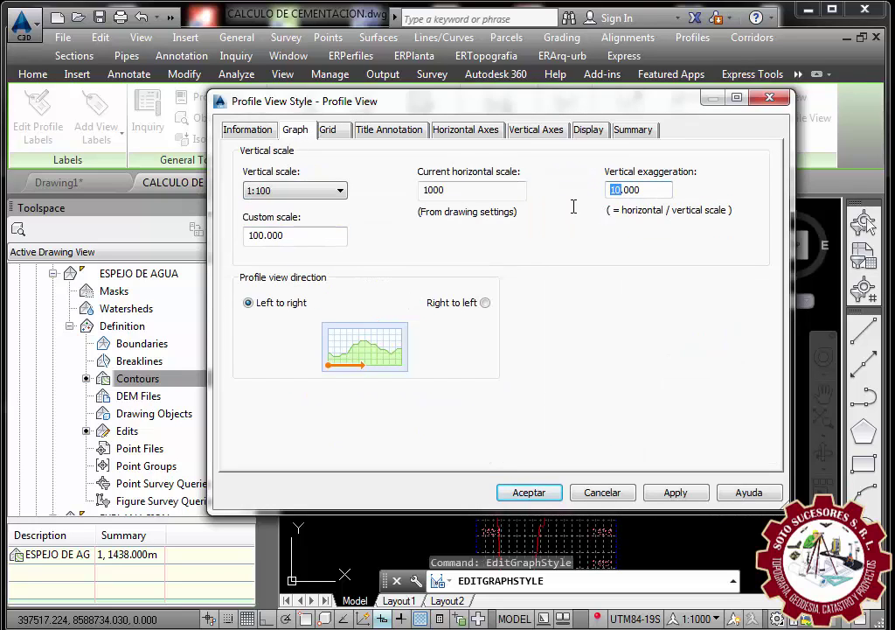
left_click(524, 492)
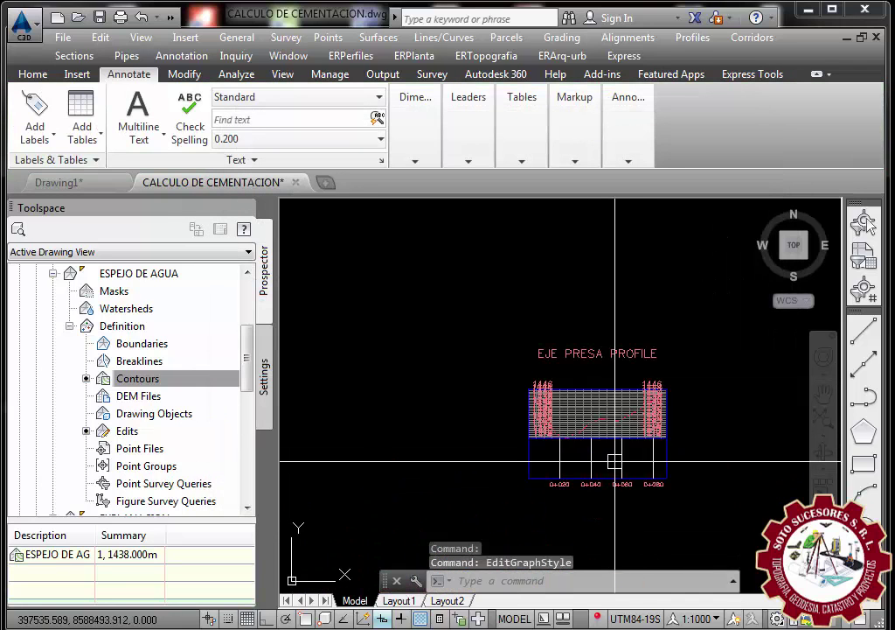
- Turn off Grid Vertical Minor and Grid Horizontal Minor in the profile view style's Display settings
scroll(631, 380, "up", 4)
scroll(524, 382, "down", 4)
scroll(524, 382, "up", 4)
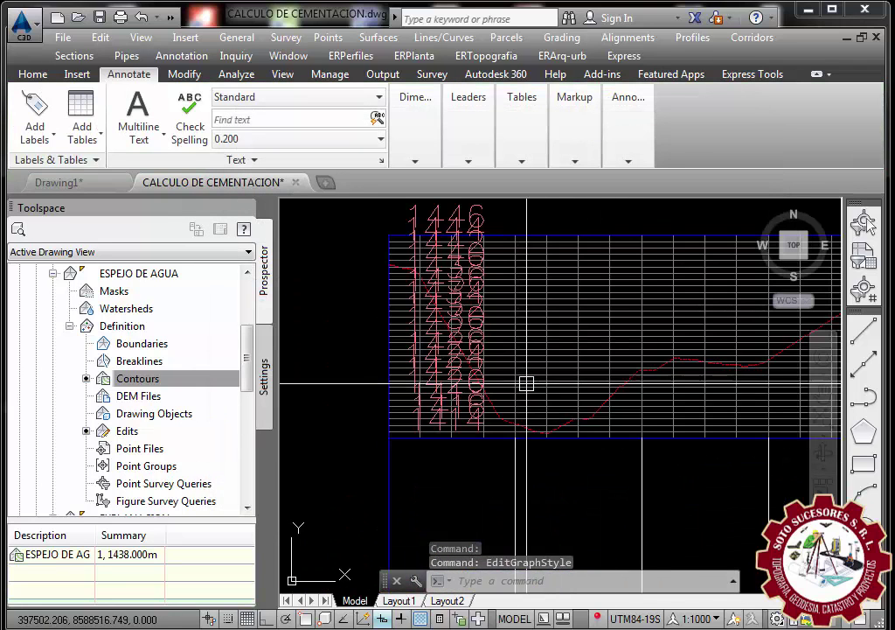
scroll(522, 379, "down", 2)
scroll(466, 326, "down", 3)
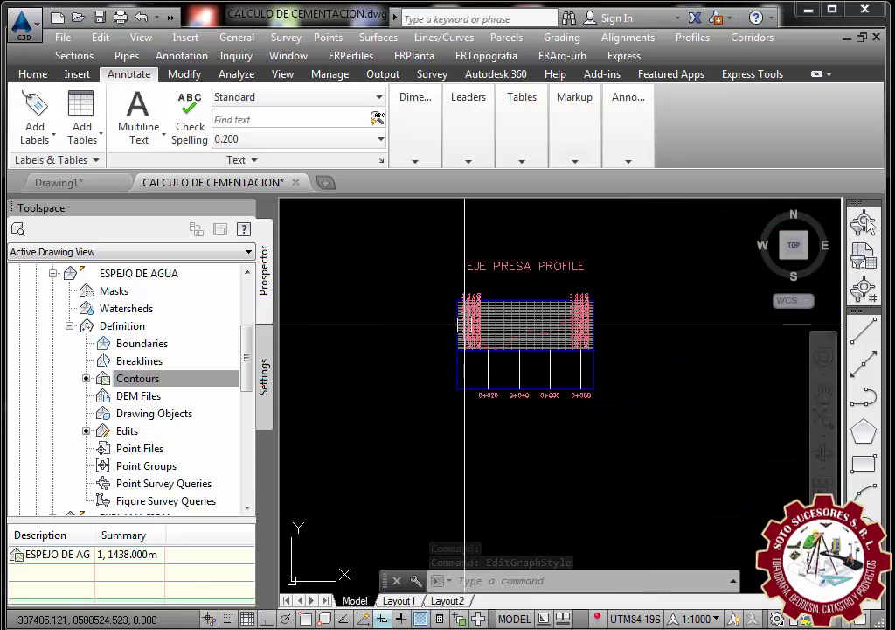
scroll(507, 325, "down", 2)
scroll(580, 293, "up", 5)
scroll(580, 294, "up", 4)
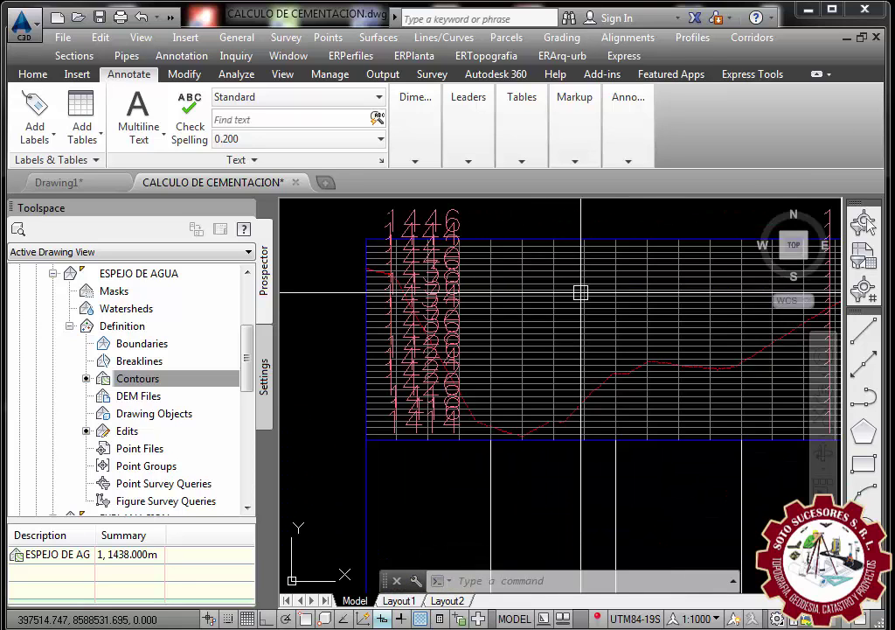
scroll(611, 340, "up", 2)
scroll(399, 300, "up", 3)
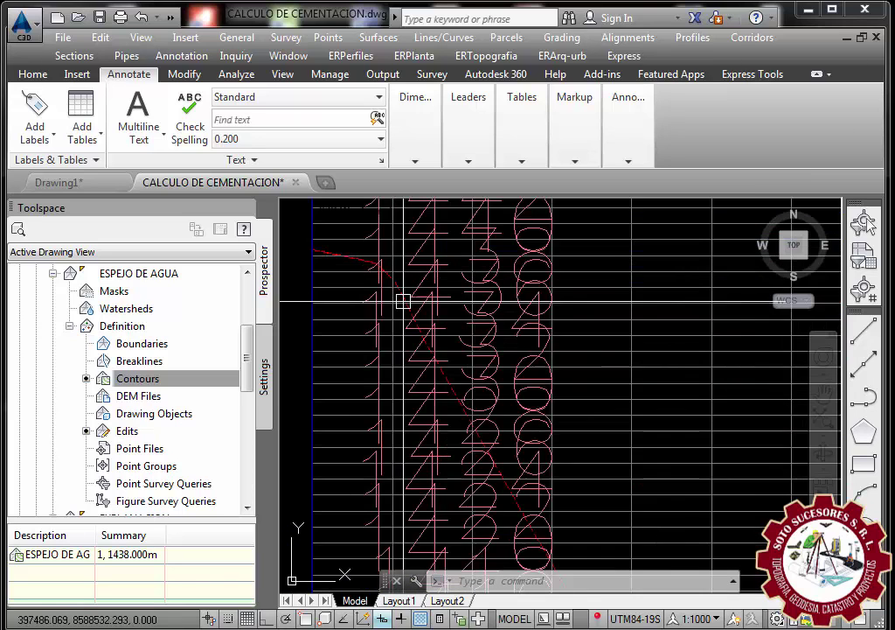
left_click(650, 294)
left_click(636, 324)
right_click(636, 330)
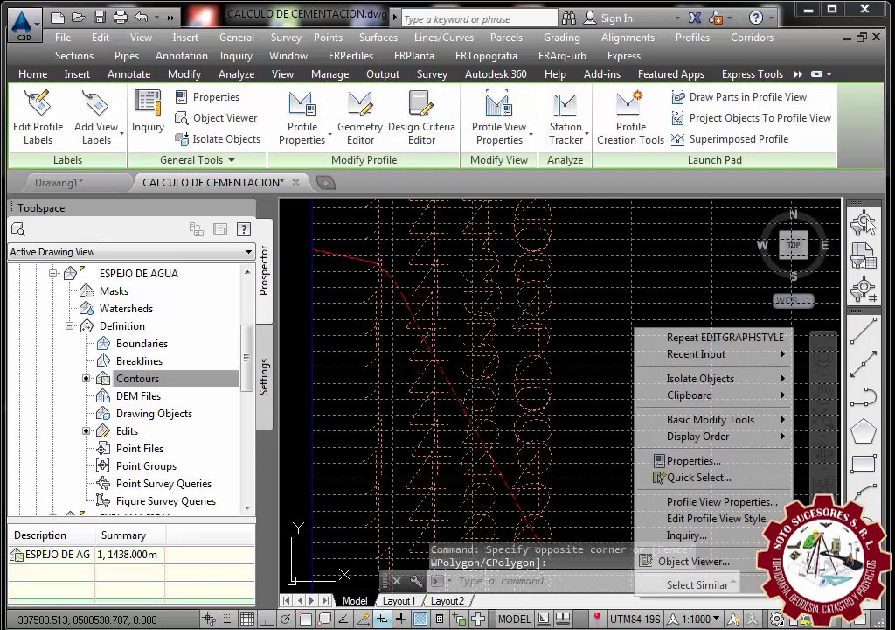
left_click(696, 518)
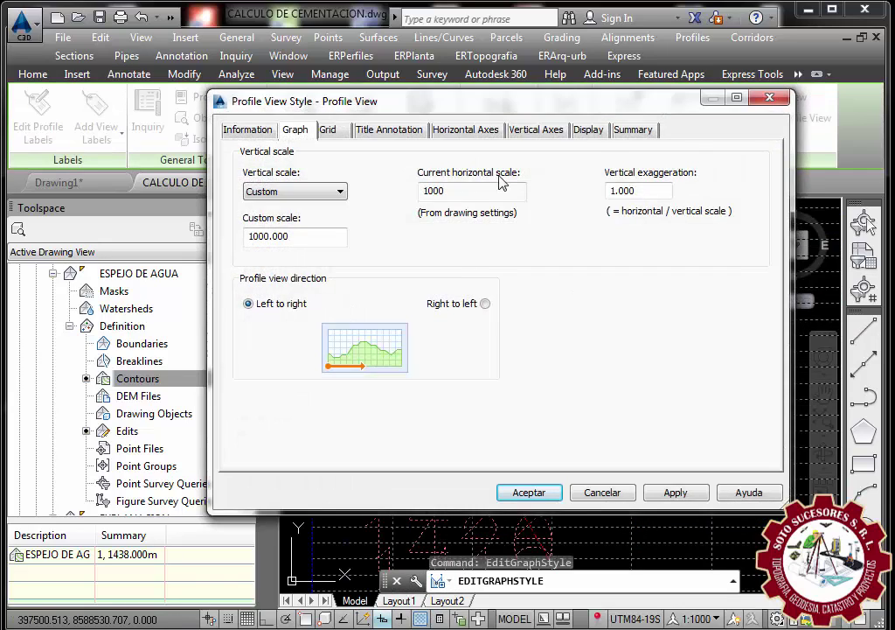
left_click(588, 129)
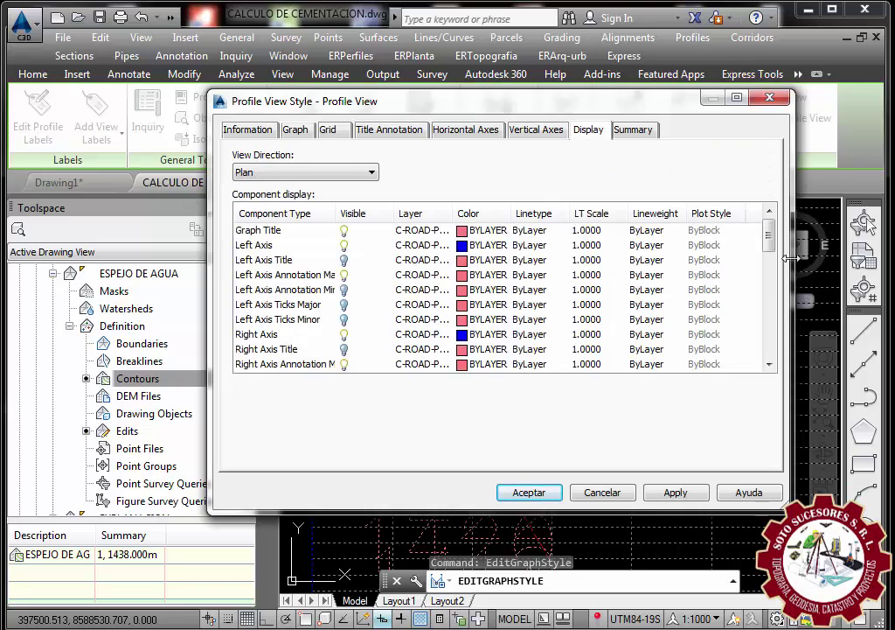
left_click_drag(774, 249, 779, 327)
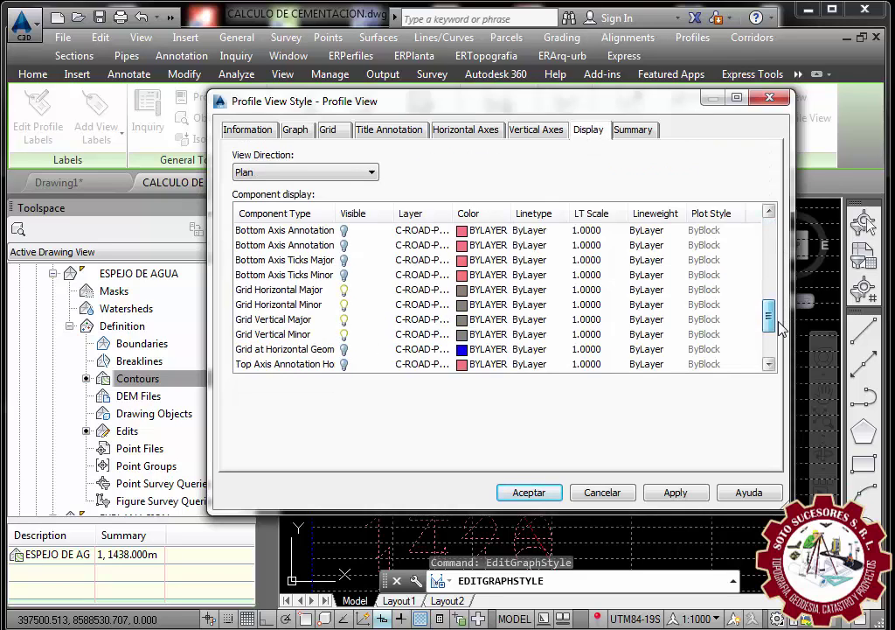
left_click(342, 335)
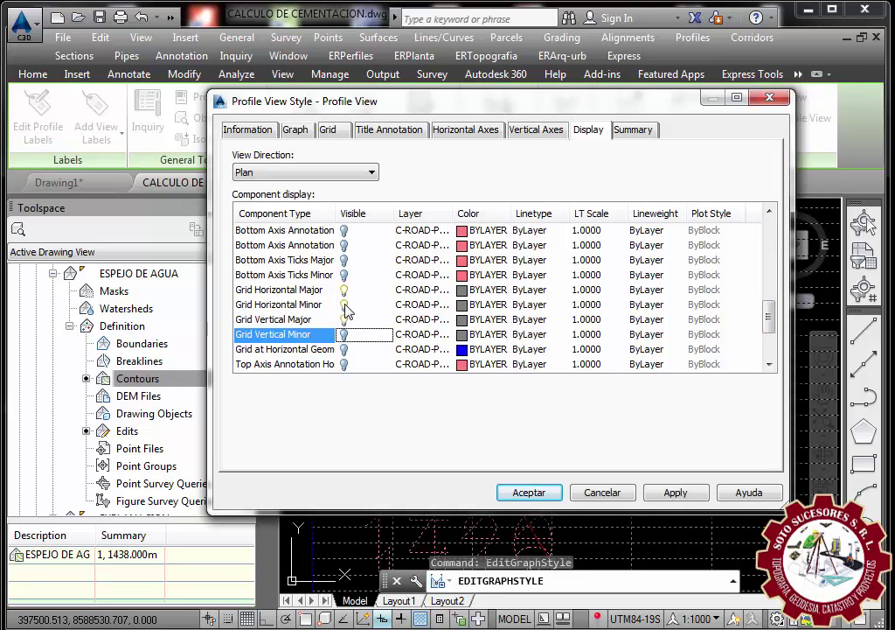
left_click(344, 304)
left_click(529, 492)
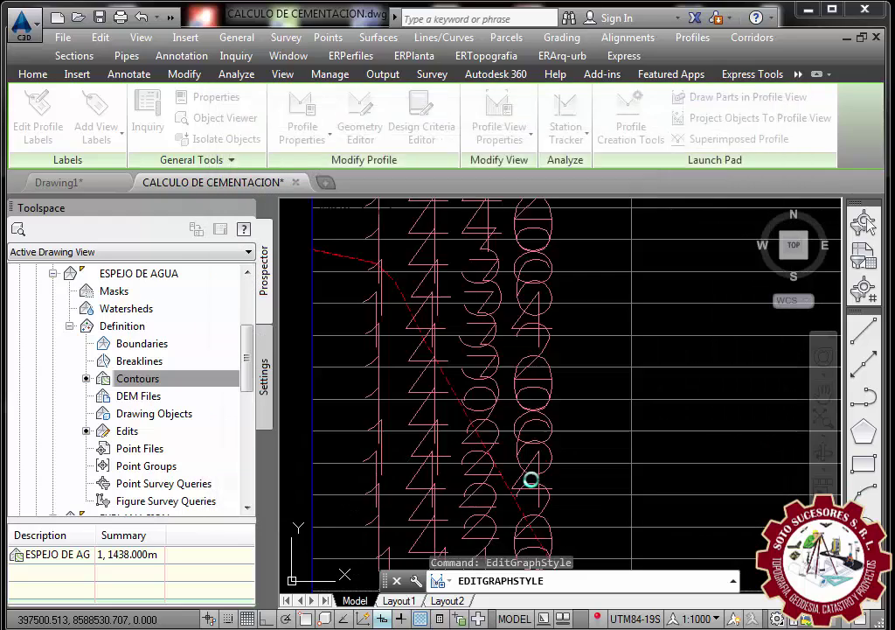
- Zoom around the EJE PRESA profile view to inspect the grid without minor lines
scroll(566, 435, "down", 3)
scroll(566, 436, "down", 1)
scroll(582, 442, "up", 2)
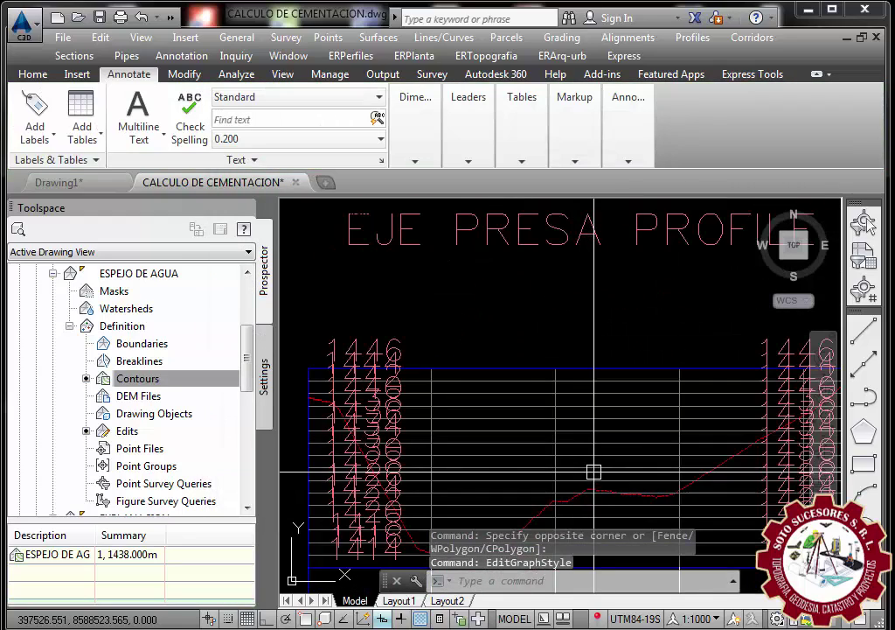
scroll(560, 367, "down", 3)
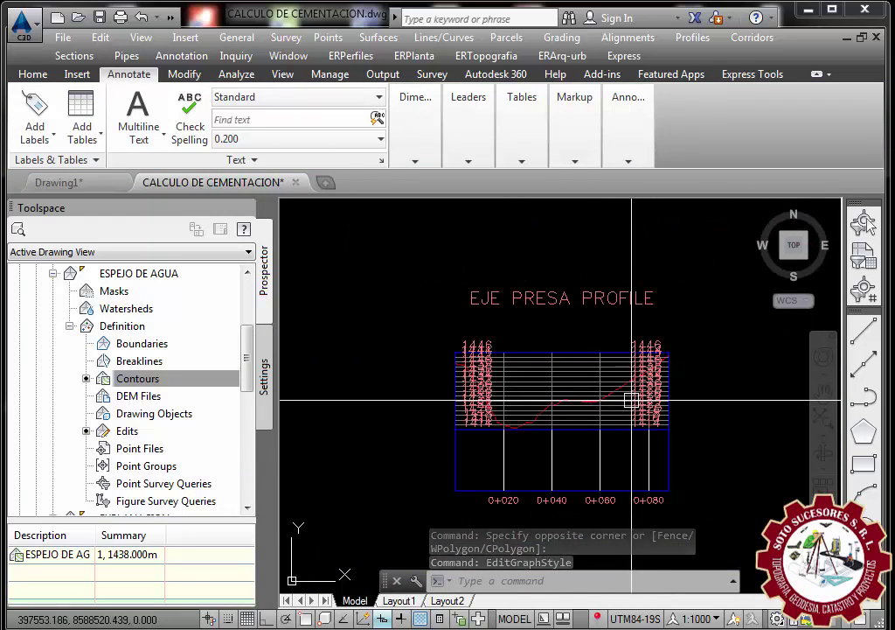
scroll(600, 382, "down", 4)
scroll(595, 370, "down", 3)
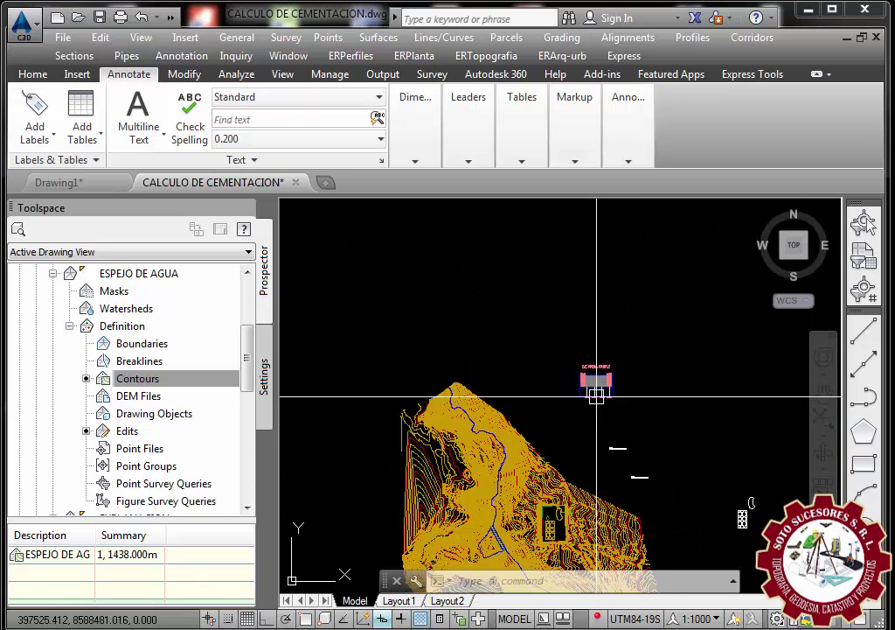
scroll(595, 370, "up", 4)
scroll(544, 362, "up", 2)
scroll(543, 363, "up", 4)
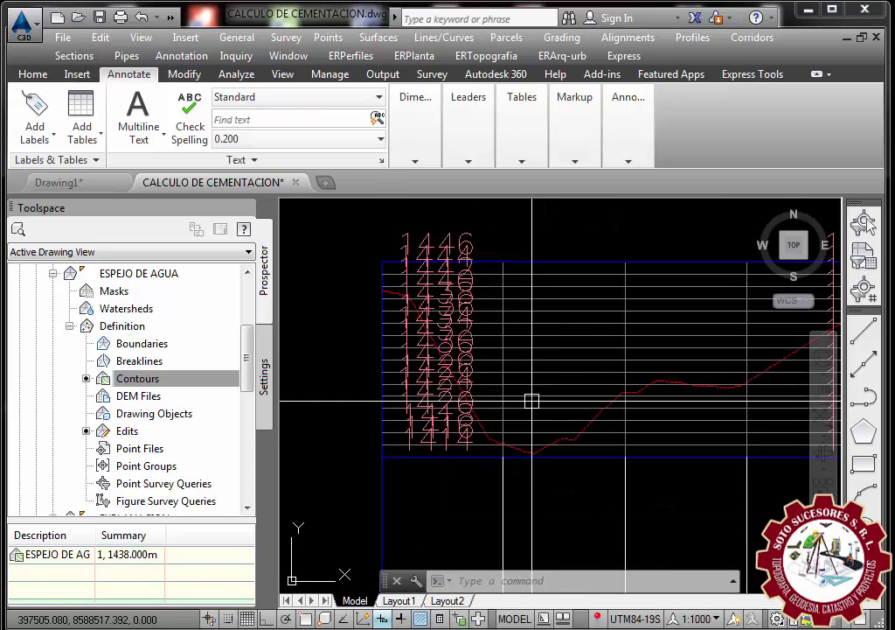
scroll(576, 280, "down", 3)
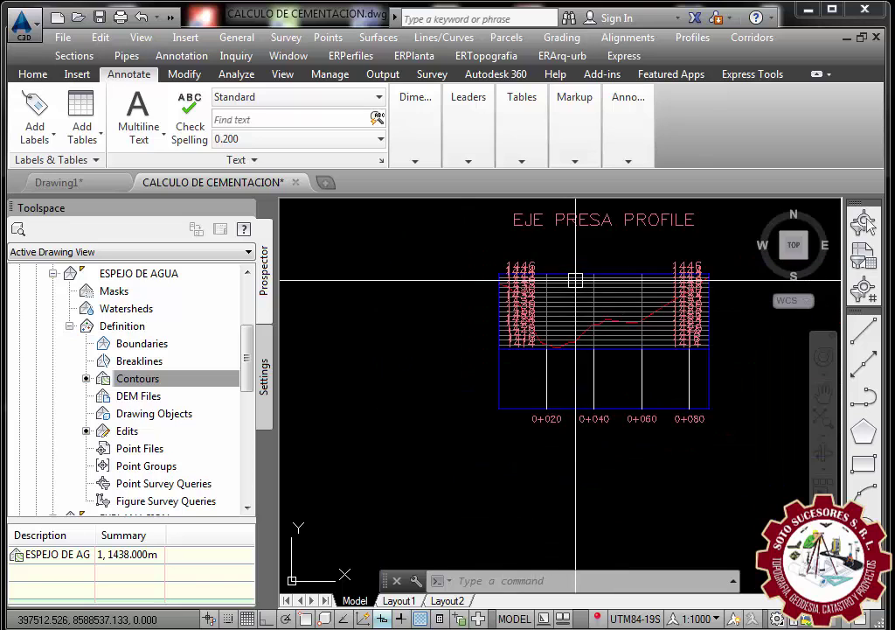
scroll(569, 288, "up", 3)
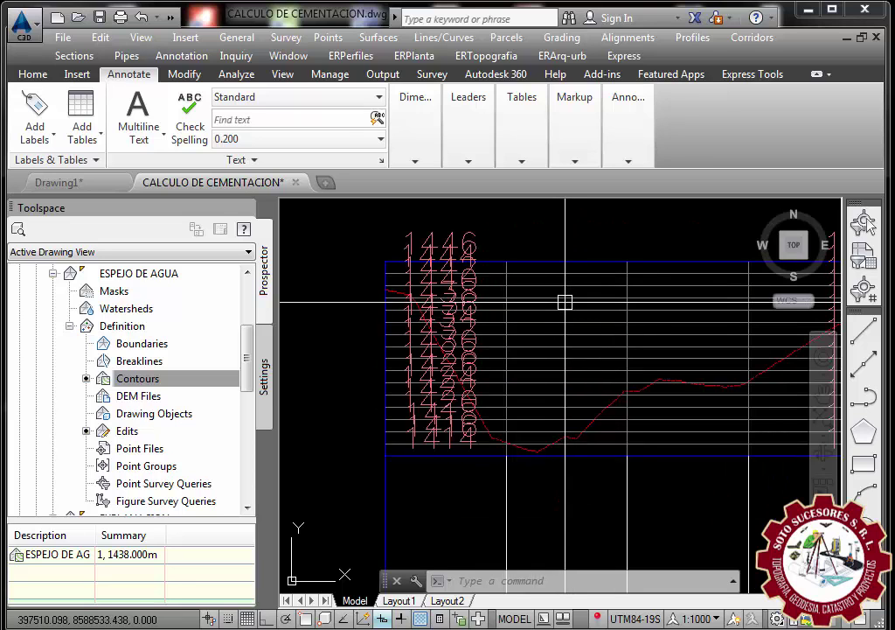
left_click(569, 311)
scroll(528, 304, "up", 3)
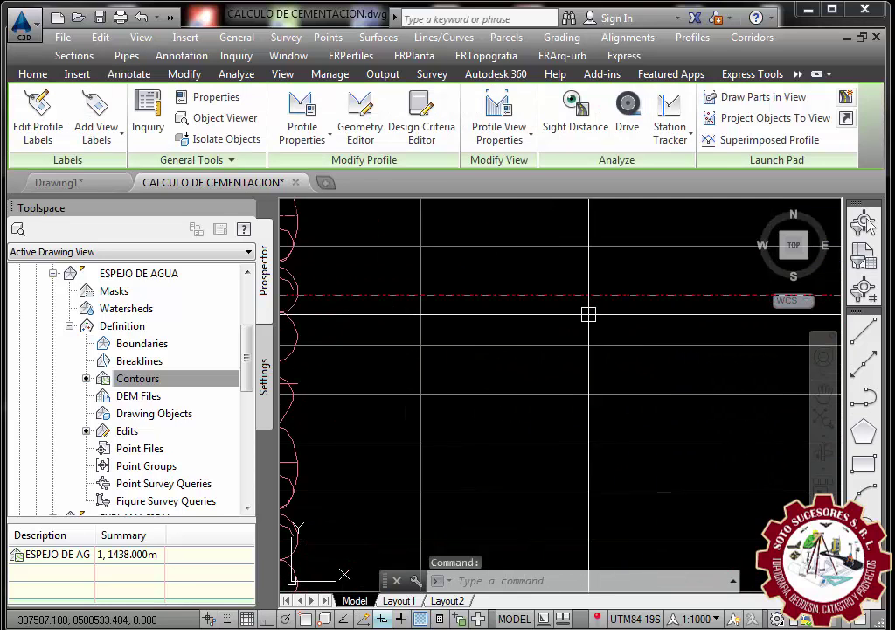
scroll(569, 324, "down", 3)
key("Escape")
- Turn on Label Start and Label End for the profile view's data band
left_click(594, 340)
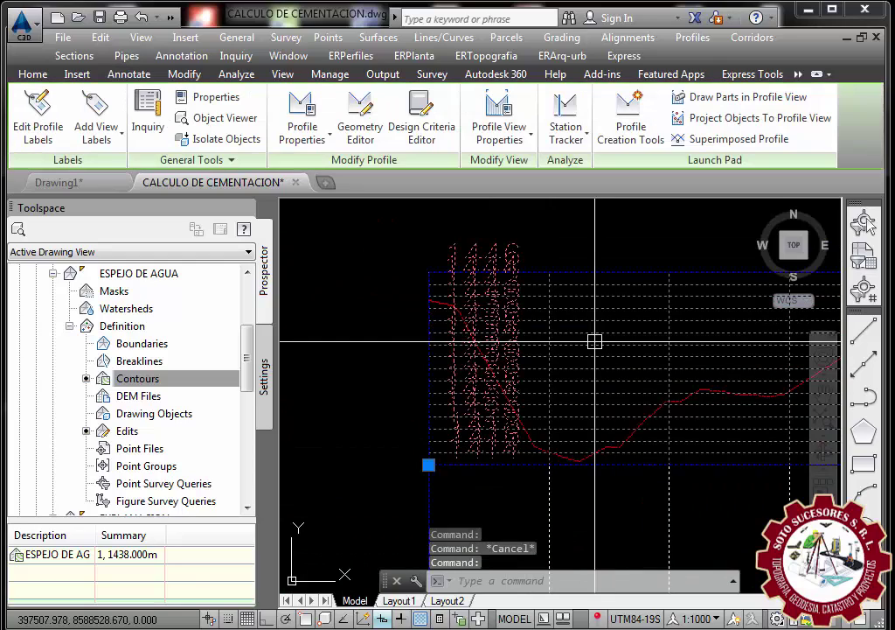
right_click(594, 345)
left_click(651, 521)
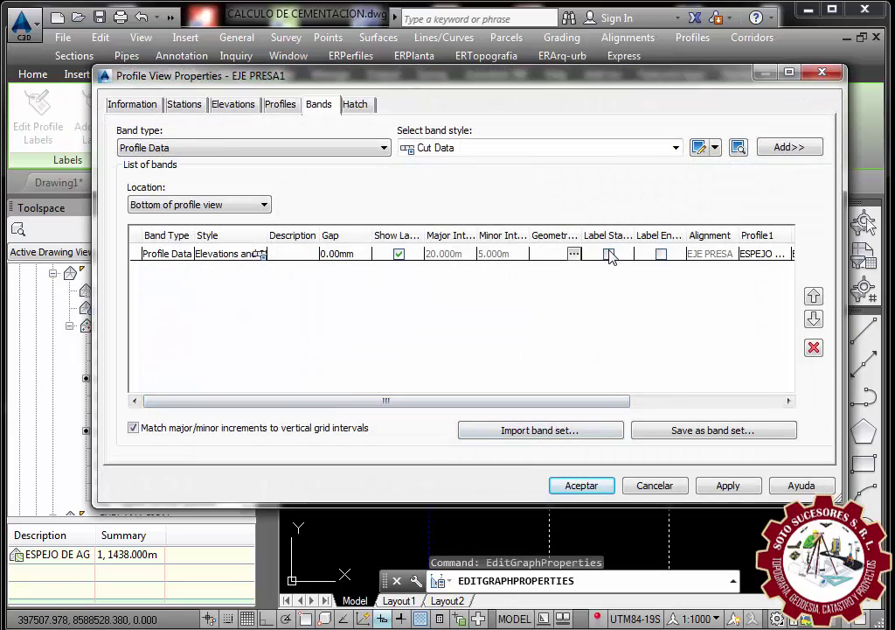
left_click(610, 254)
left_click(715, 490)
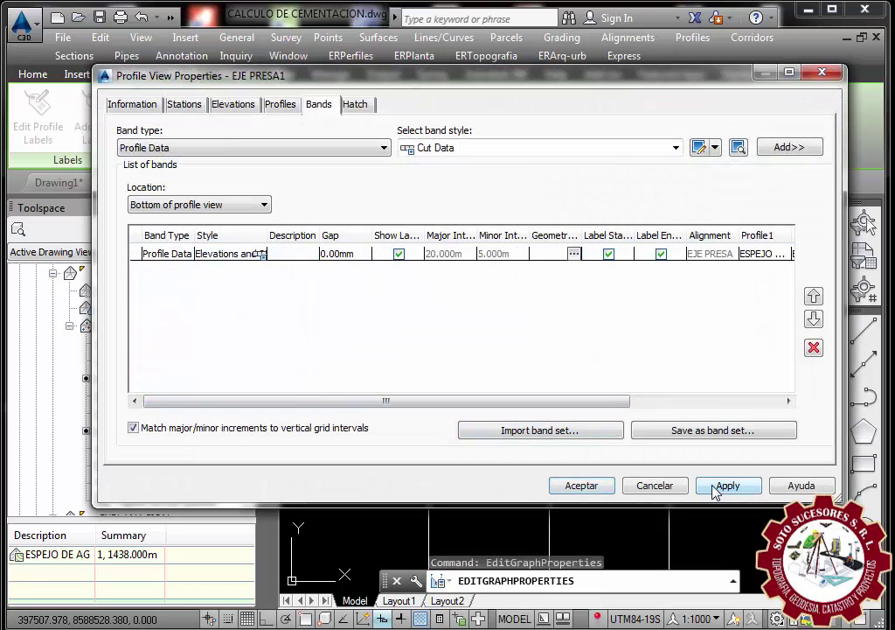
left_click(597, 492)
scroll(586, 371, "down", 3)
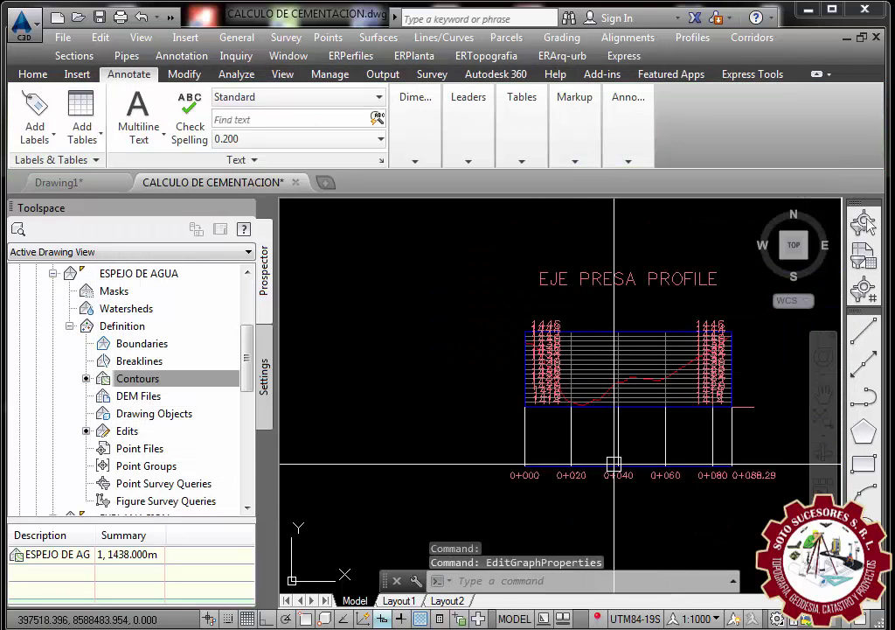
scroll(621, 472, "up", 4)
scroll(603, 470, "down", 3)
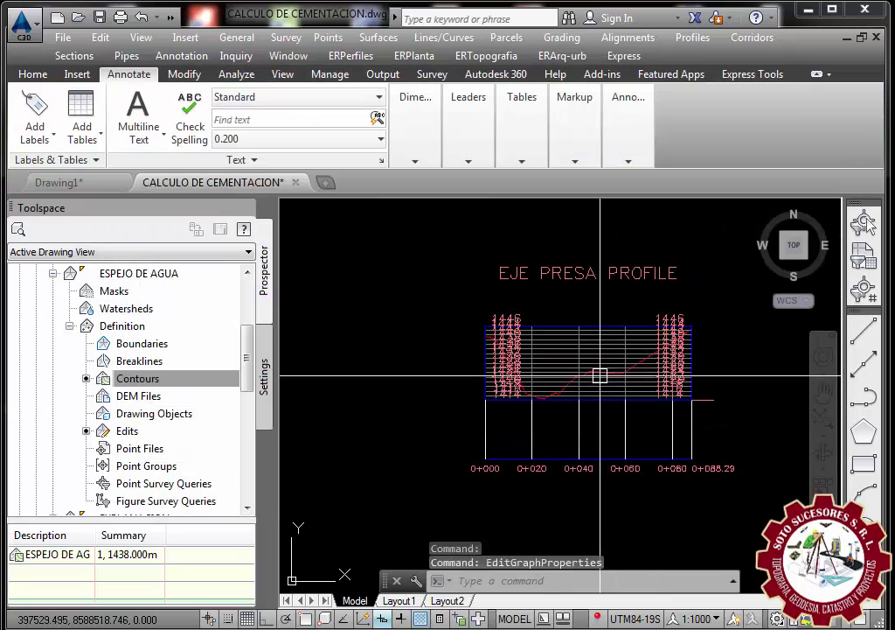
scroll(570, 375, "up", 1)
- Set the data band's Profile1 to TN - Surface (4) so station elevations appear
left_click(551, 350)
right_click(549, 345)
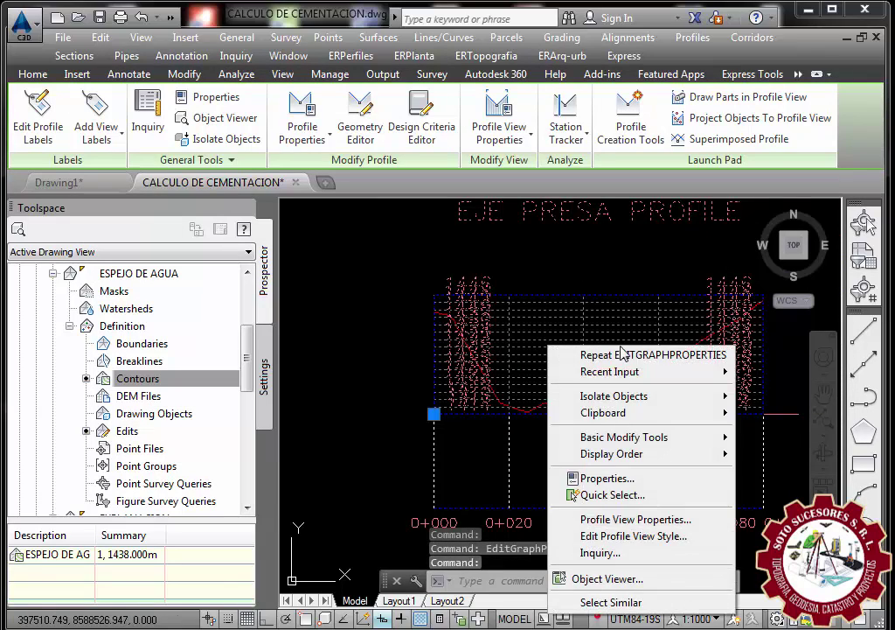
left_click(621, 519)
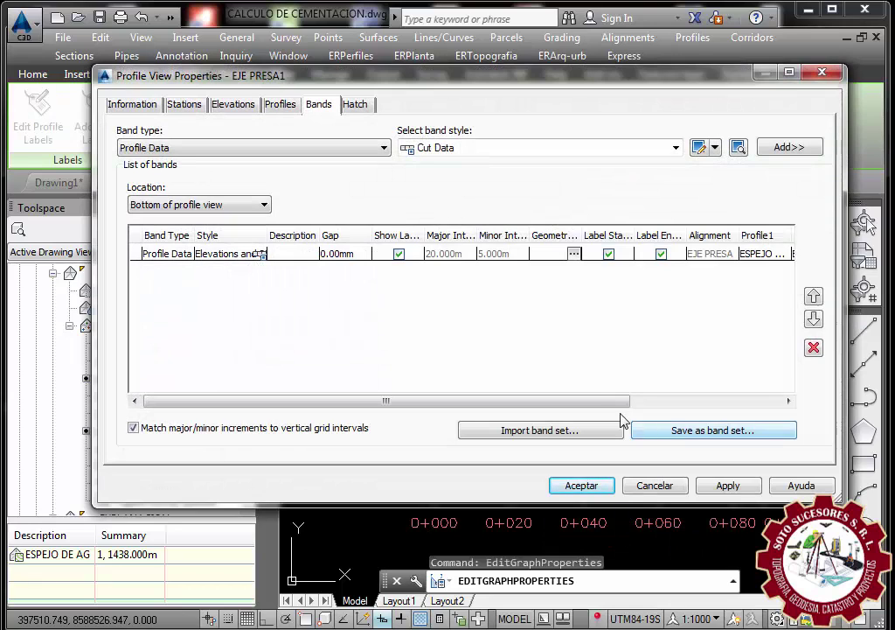
left_click_drag(614, 402, 662, 420)
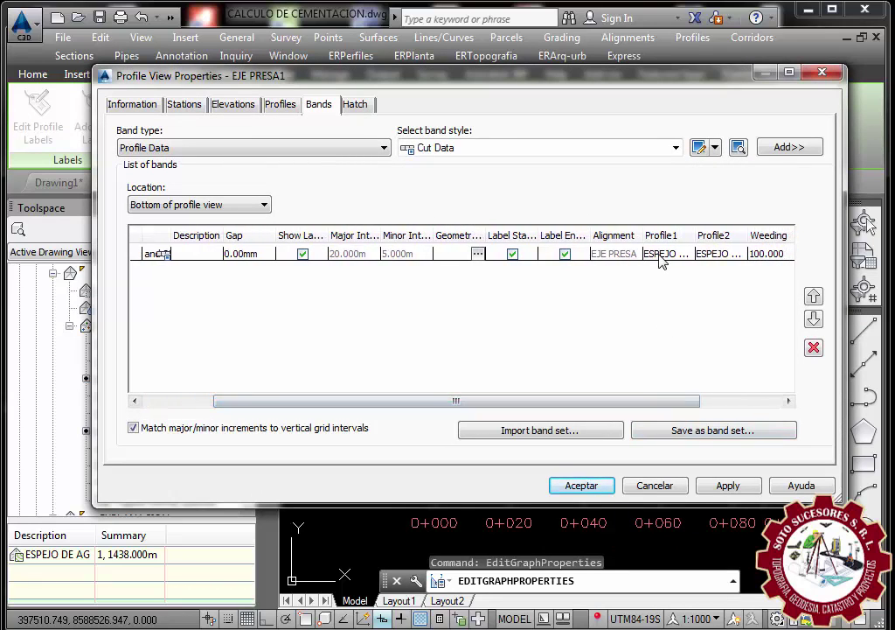
left_click(659, 257)
left_click(659, 256)
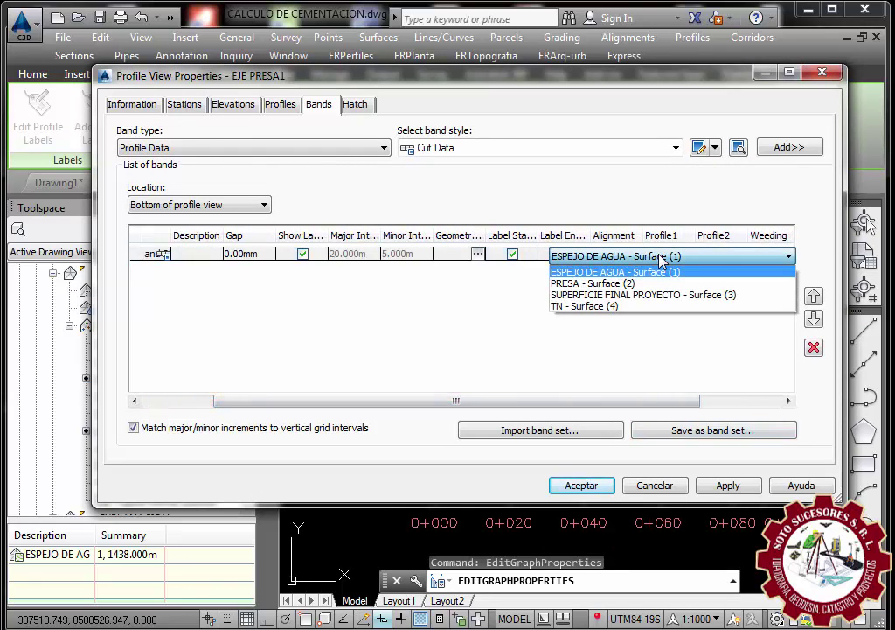
left_click(583, 307)
left_click(603, 490)
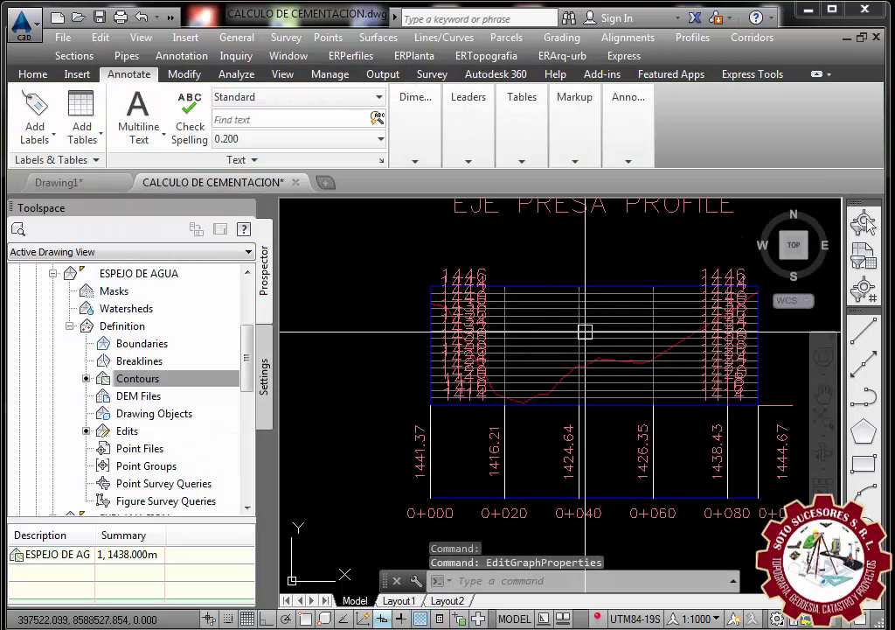
scroll(541, 384, "down", 4)
scroll(541, 384, "up", 4)
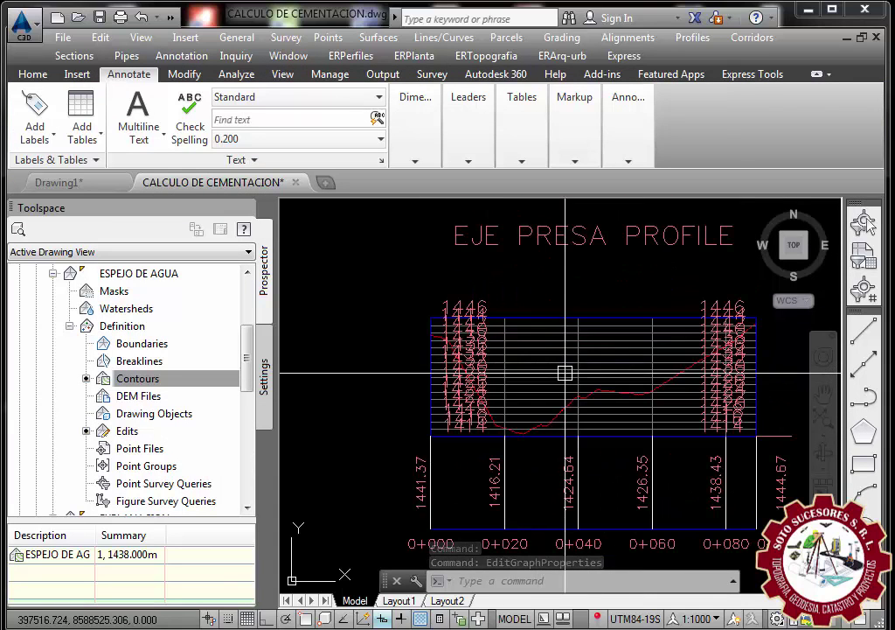
left_click(544, 386)
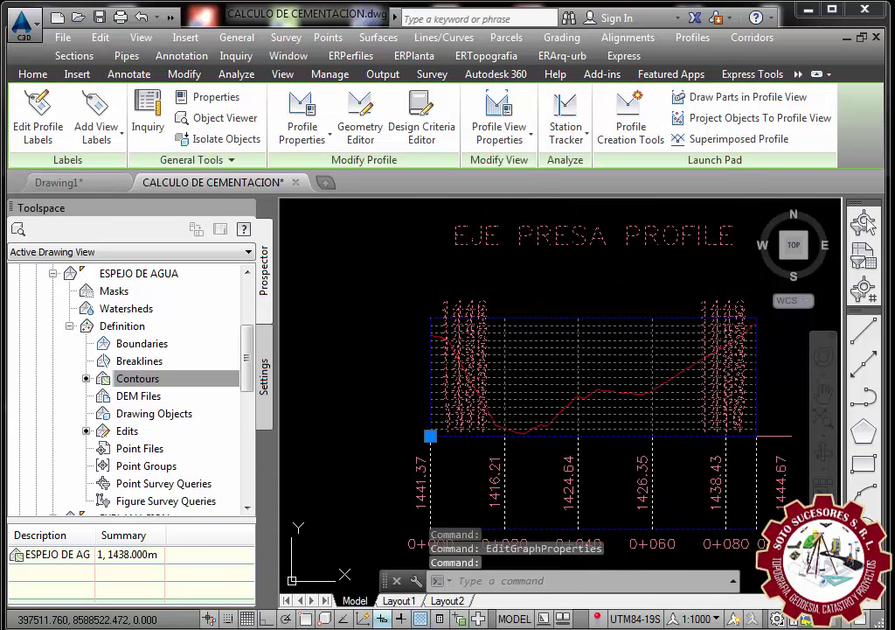
- Set the major tick size to 2.50mm in the profile view style's Vertical Axes settings
right_click(546, 386)
left_click(635, 307)
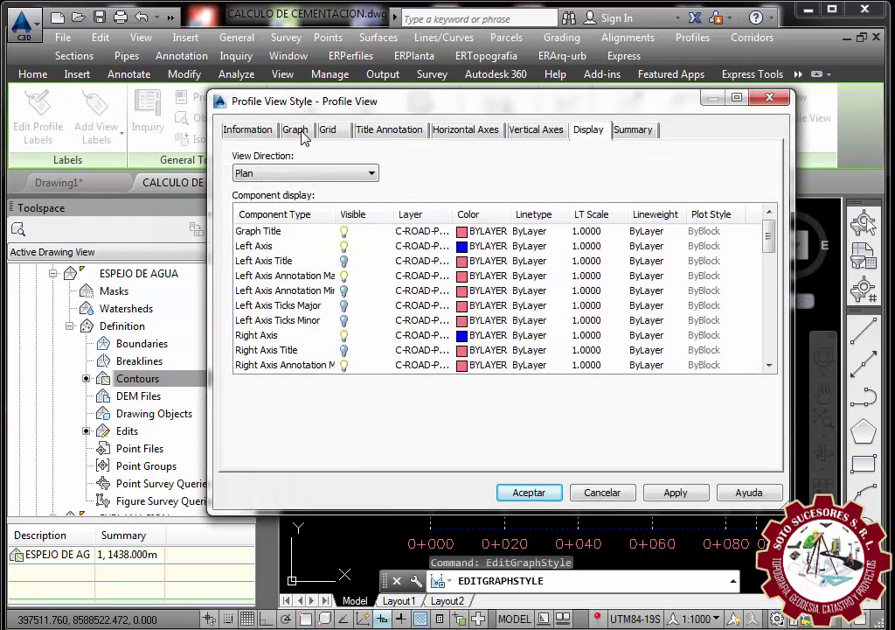
left_click(297, 131)
left_click(328, 131)
left_click(389, 132)
left_click(472, 131)
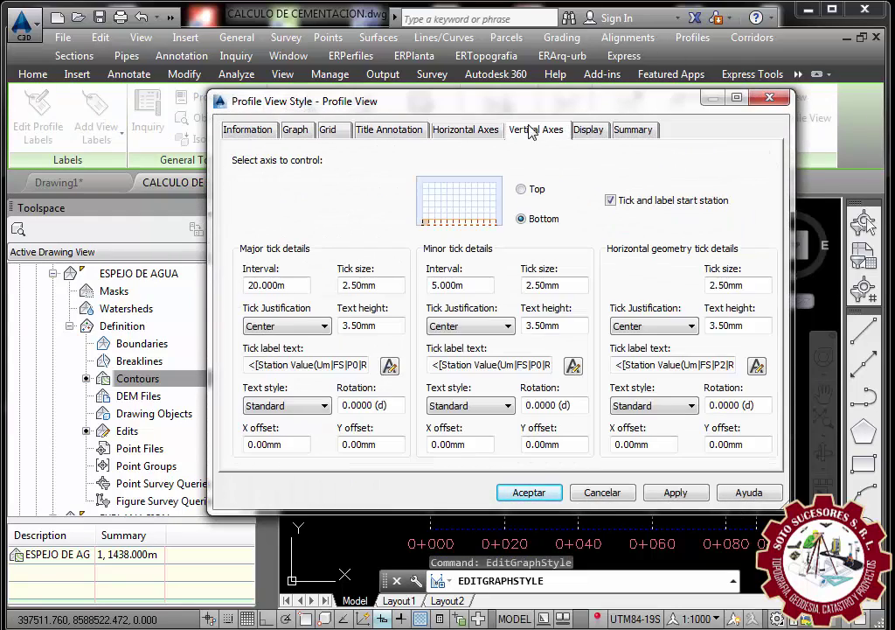
left_click(531, 131)
left_click(590, 131)
left_click(453, 132)
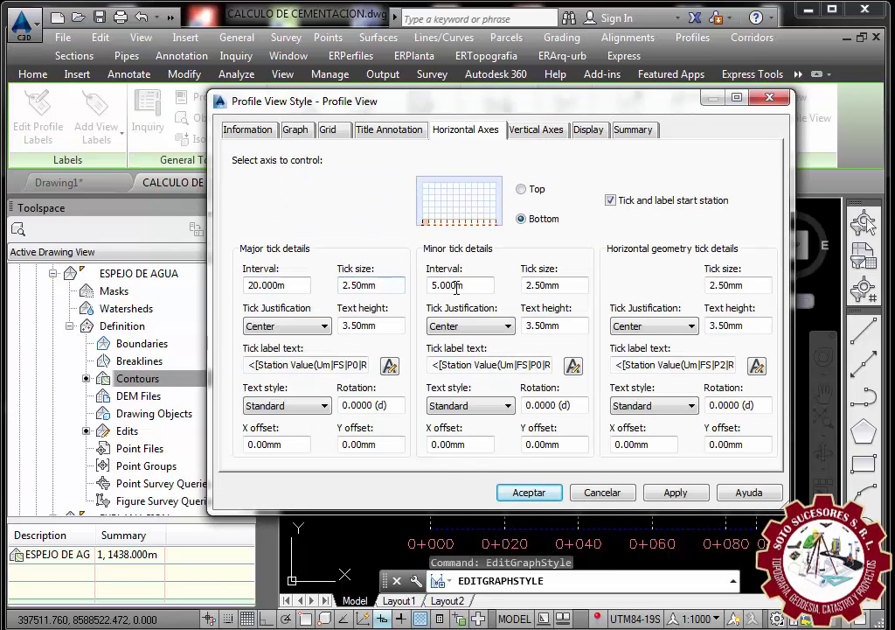
left_click(535, 135)
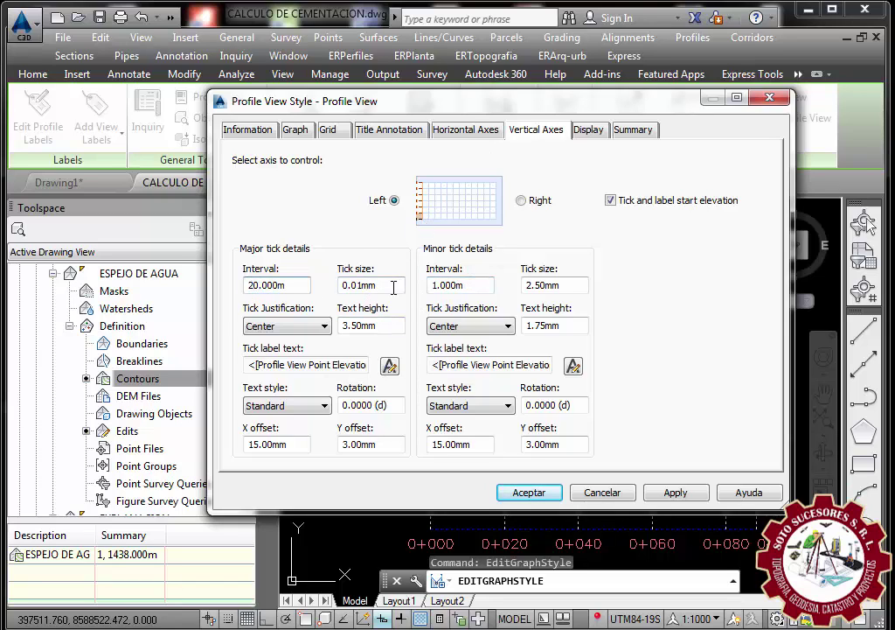
left_click_drag(393, 287, 261, 299)
type("2.5")
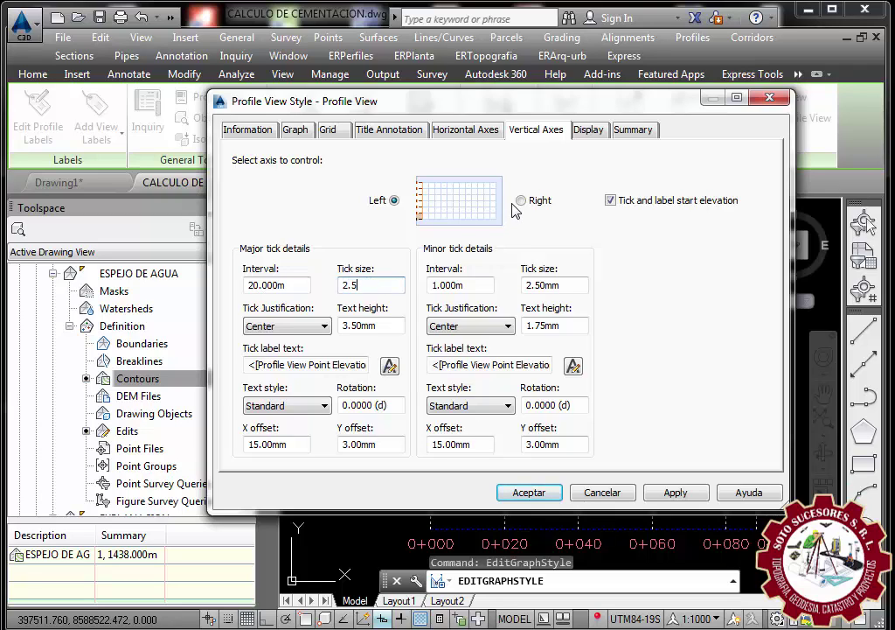
- Make the right vertical axis tick labels Arial Narrow in yellow
left_click(521, 201)
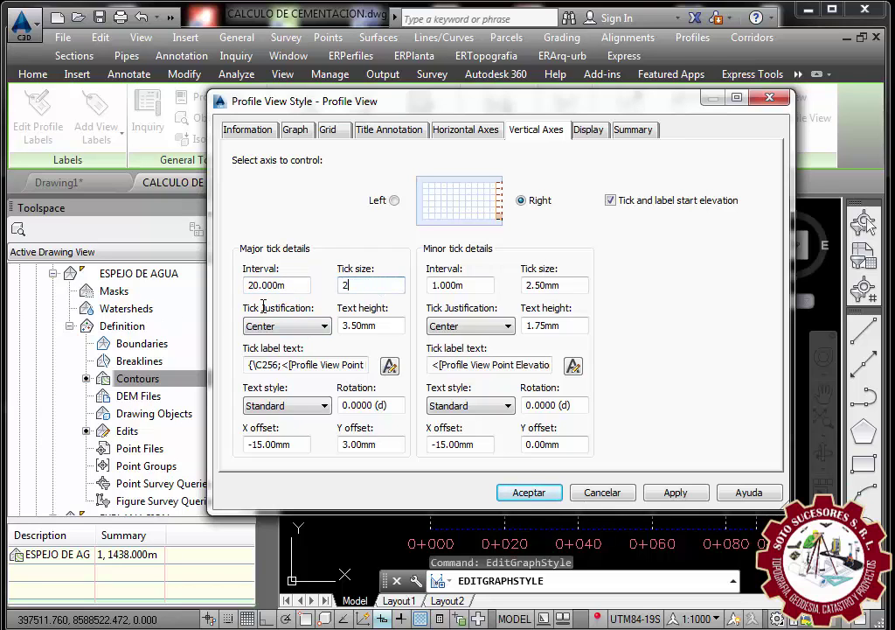
left_click(389, 366)
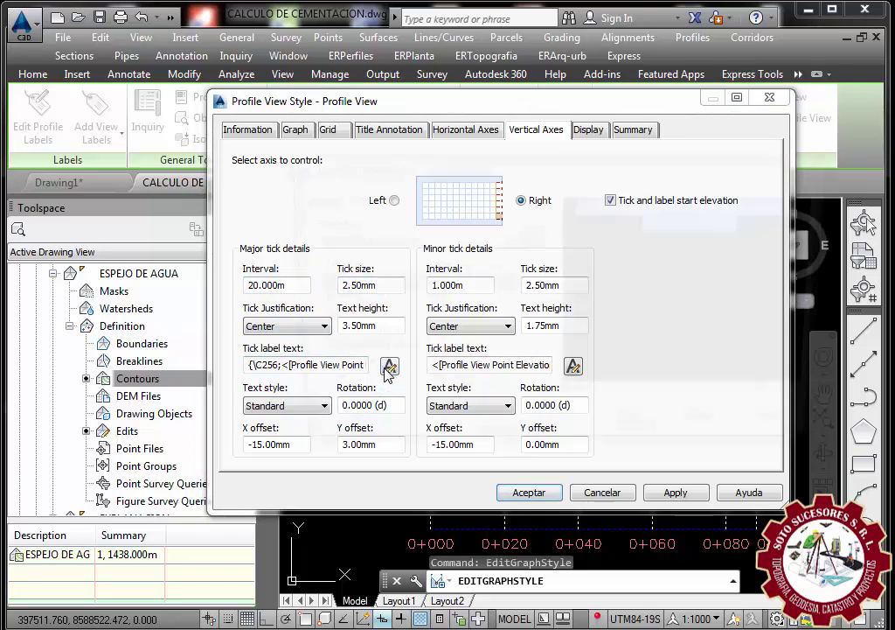
left_click(307, 198)
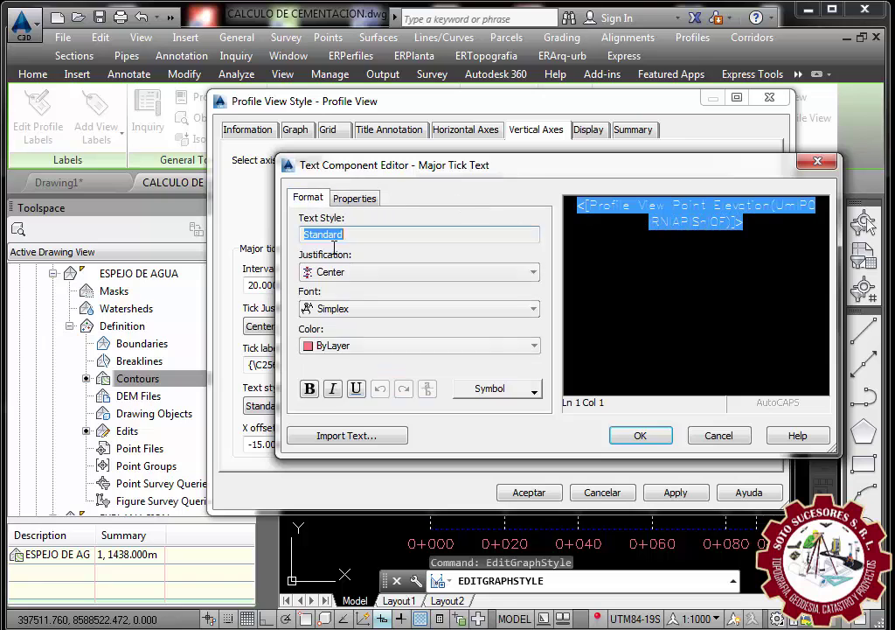
left_click(371, 309)
type("arent")
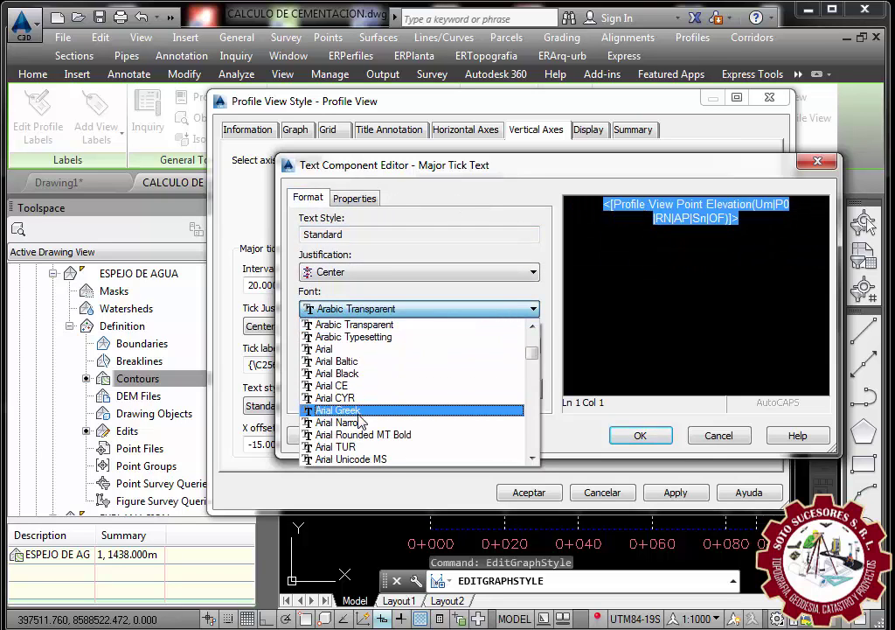
left_click(349, 423)
left_click(395, 353)
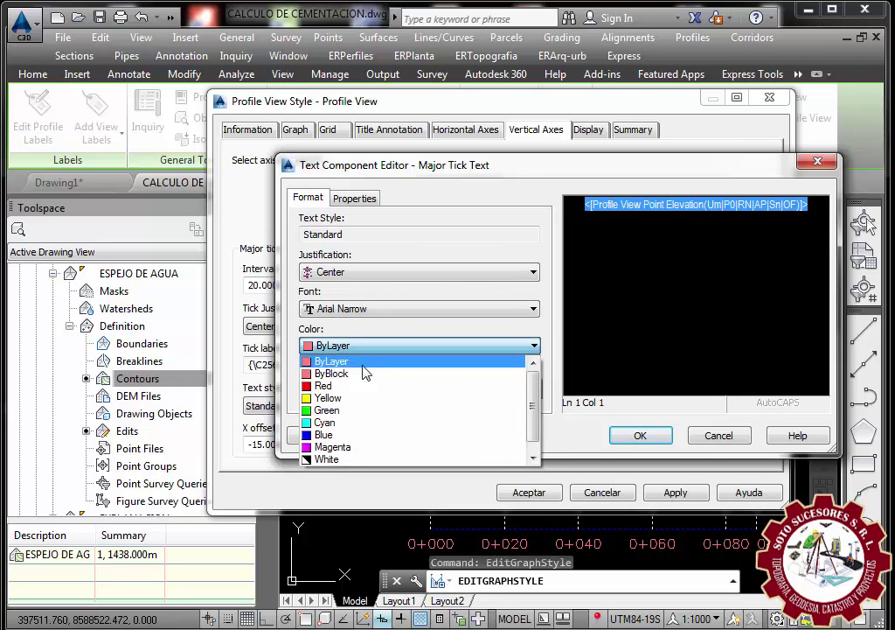
left_click(368, 400)
left_click(637, 435)
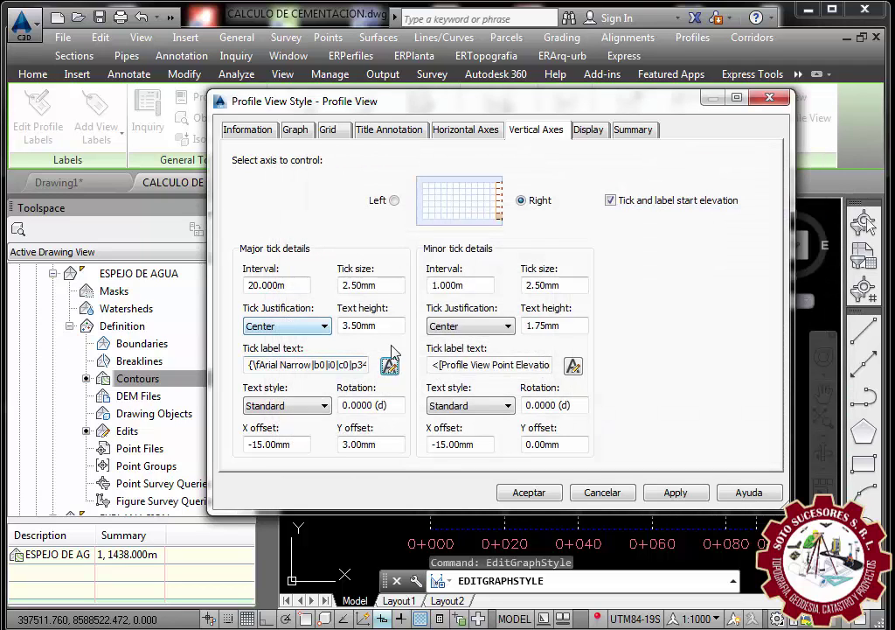
- Make the left vertical axis tick labels Arial Narrow in yellow and apply the style
left_click(395, 200)
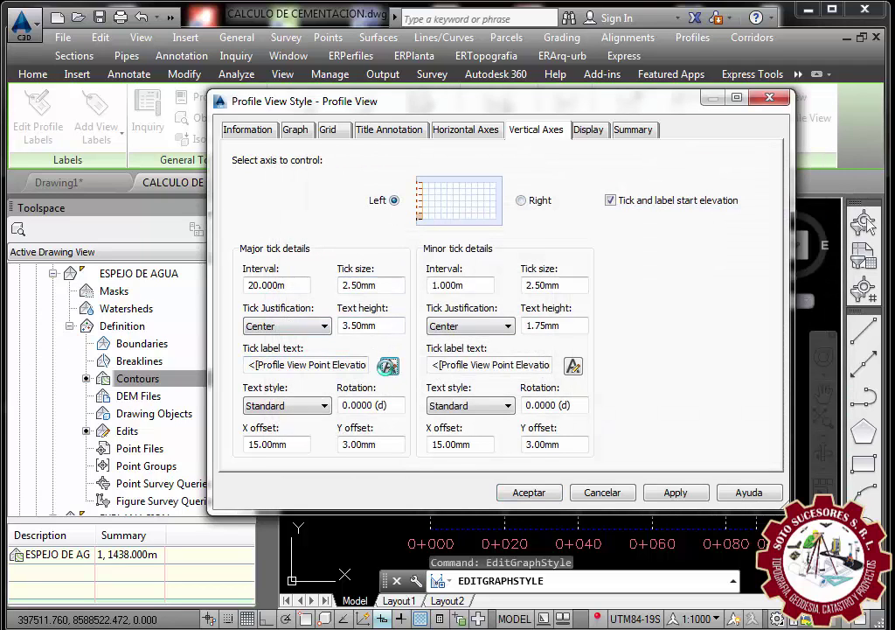
left_click(387, 366)
left_click(691, 210)
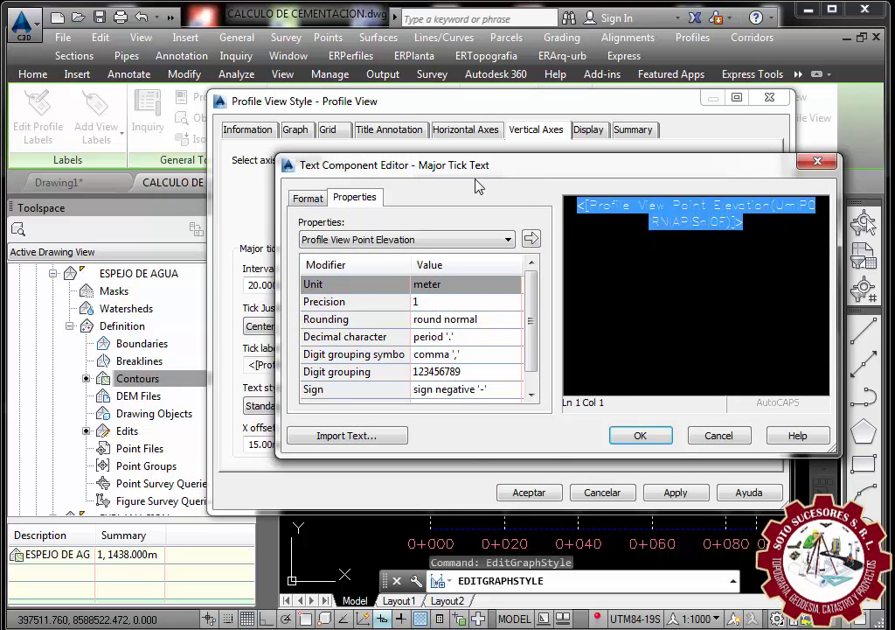
left_click(306, 199)
left_click(424, 317)
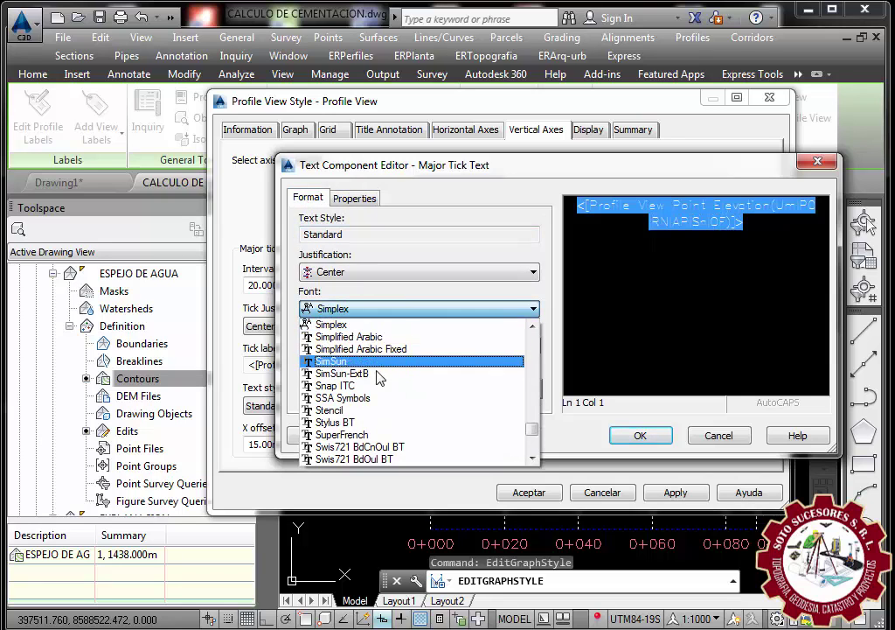
key("a")
key("r")
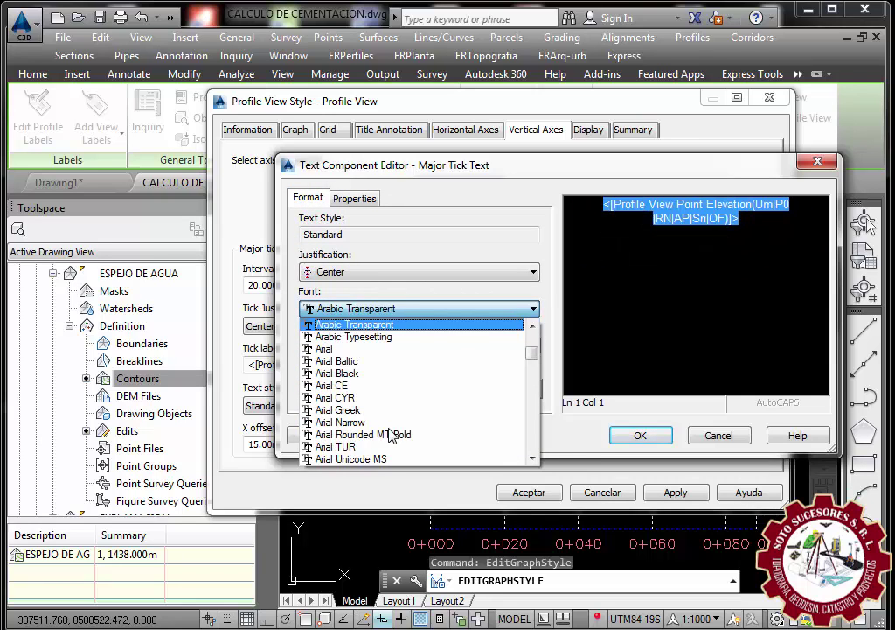
left_click(368, 422)
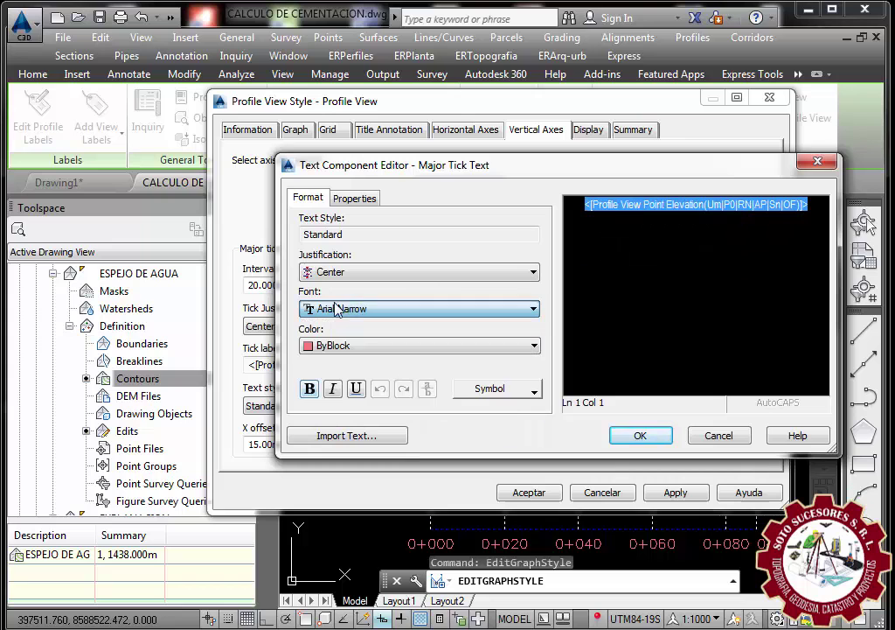
left_click(411, 347)
left_click(341, 387)
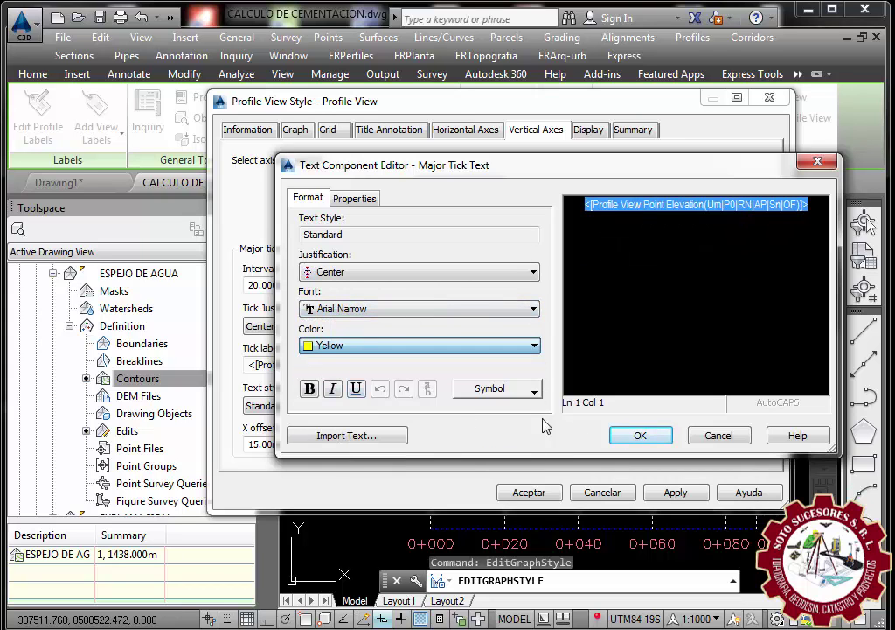
left_click(644, 436)
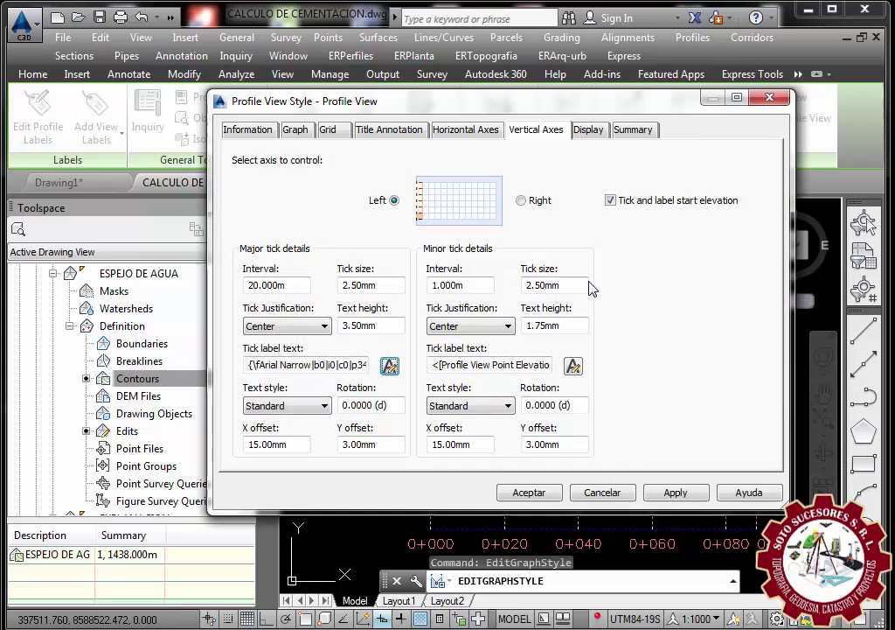
left_click(527, 494)
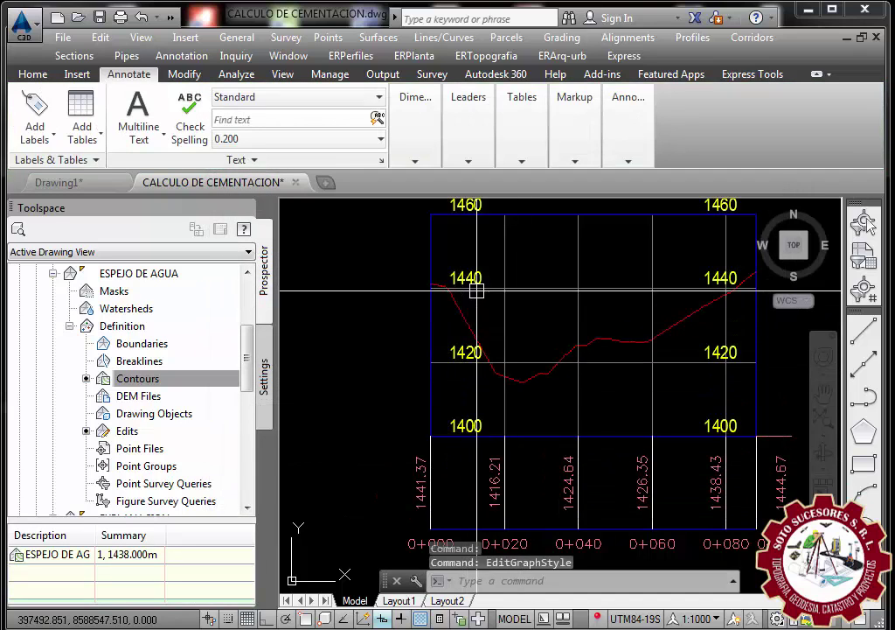
- Set the left axis label X offset to zero and adjust the right axis label offset
scroll(476, 286, "down", 4)
scroll(472, 337, "up", 4)
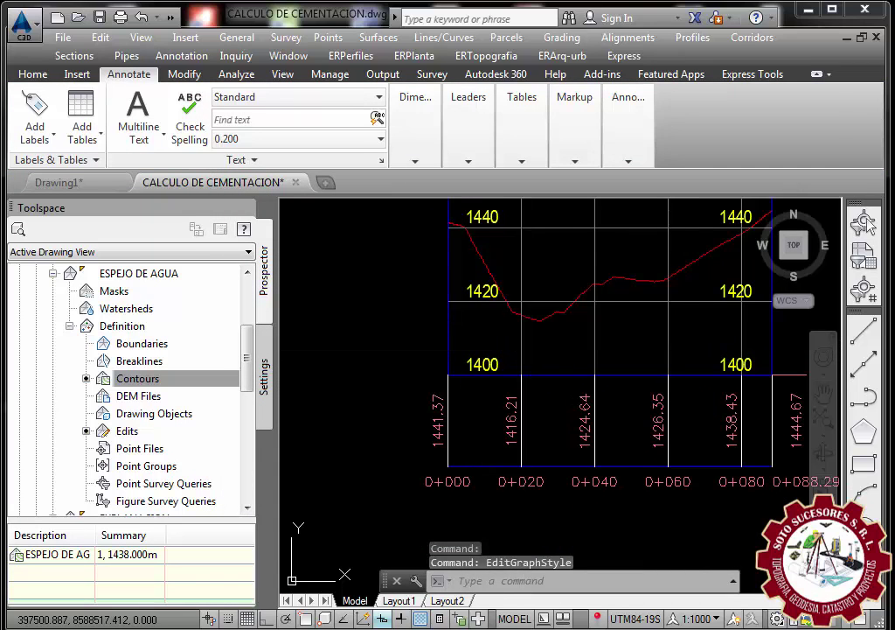
left_click(497, 327)
right_click(496, 327)
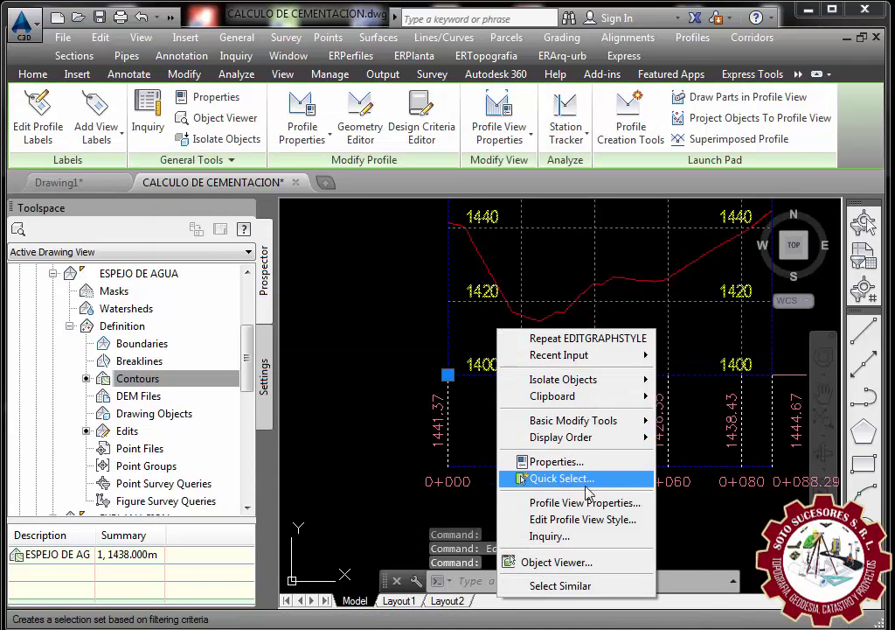
left_click(592, 525)
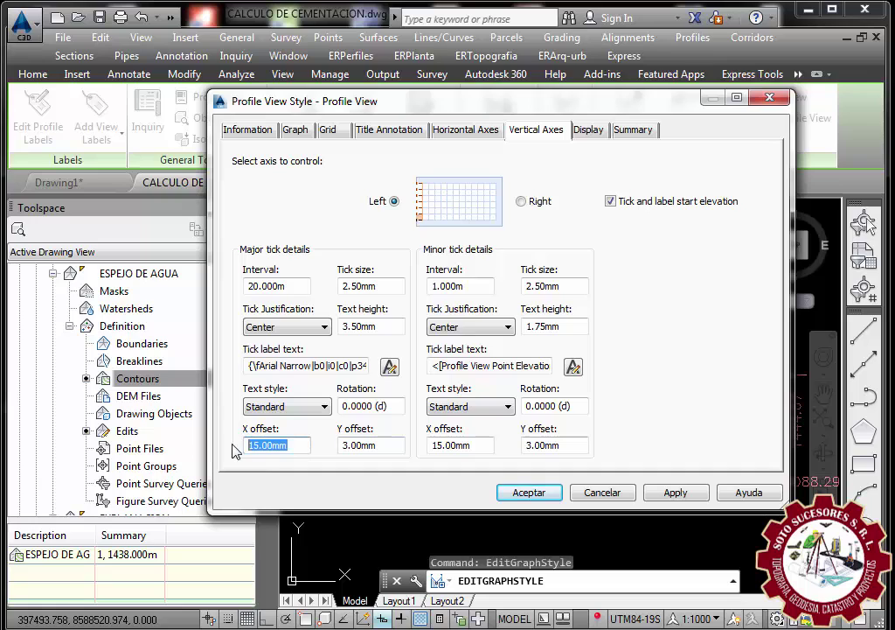
type("0")
left_click(689, 495)
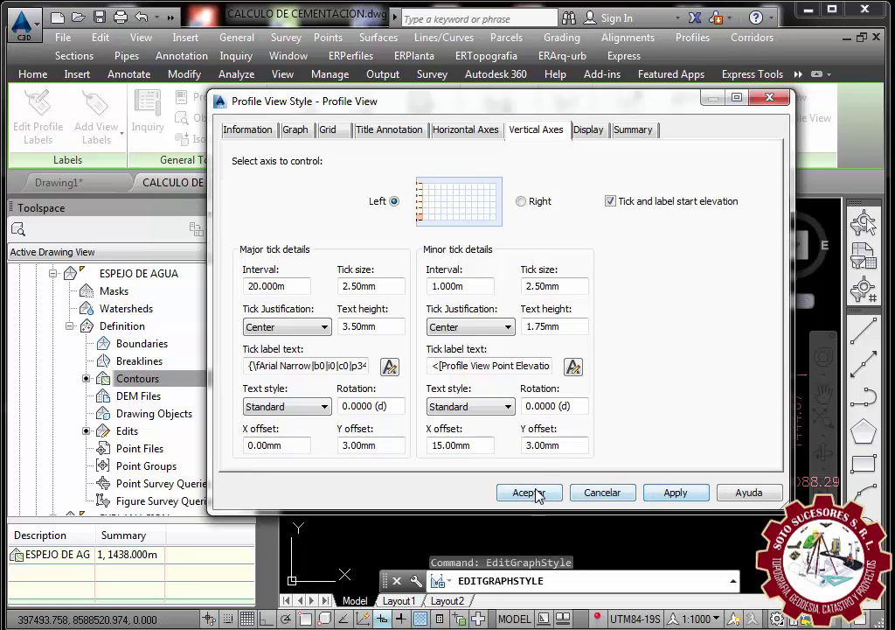
left_click(542, 203)
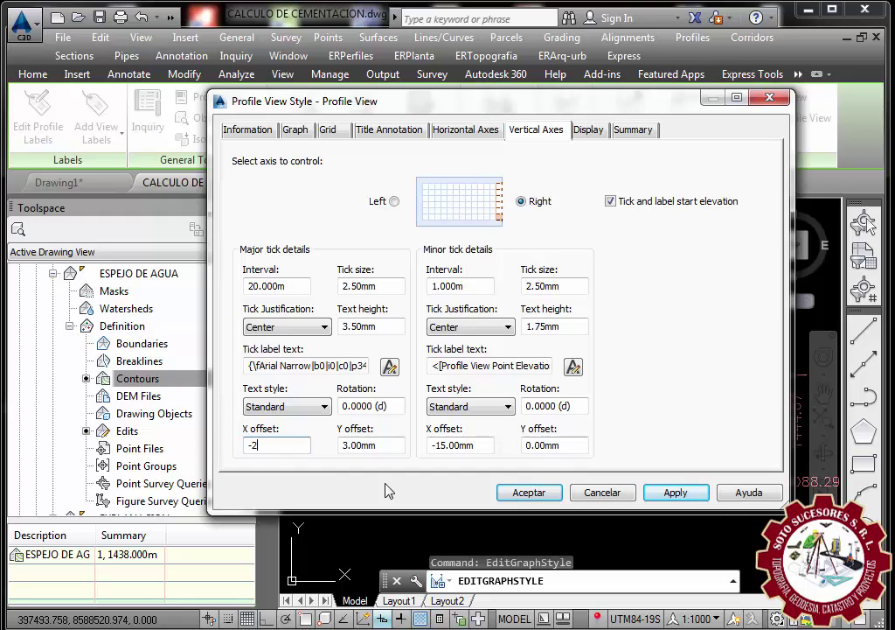
left_click(551, 494)
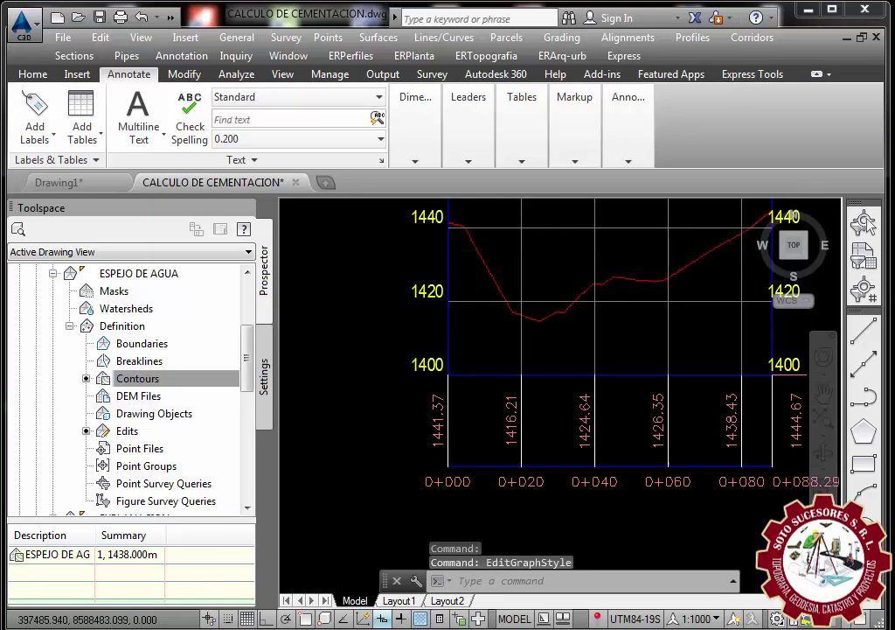
scroll(466, 469, "down", 1)
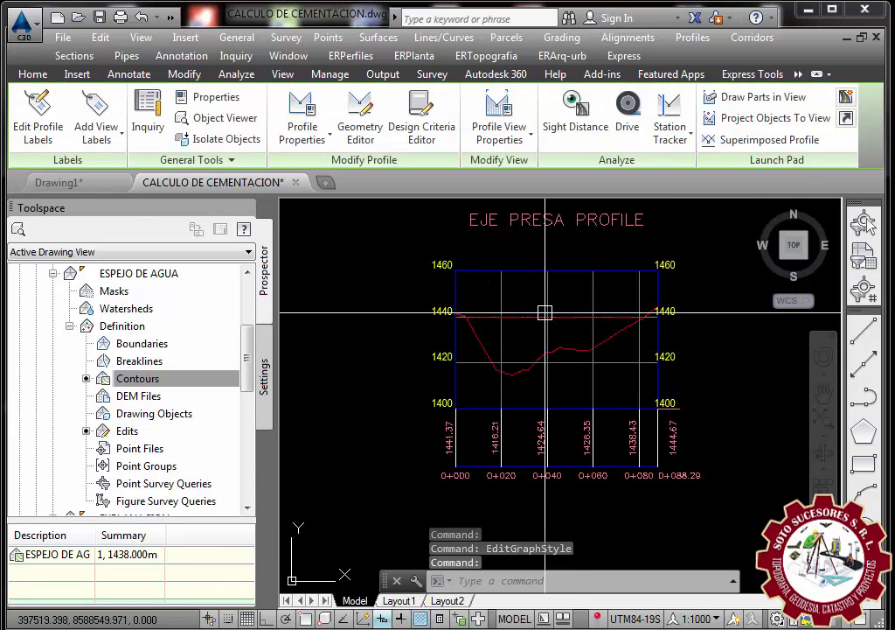
key("Escape")
- Apply a -4.00mm X offset to the right vertical axis labels
left_click(527, 299)
right_click(525, 301)
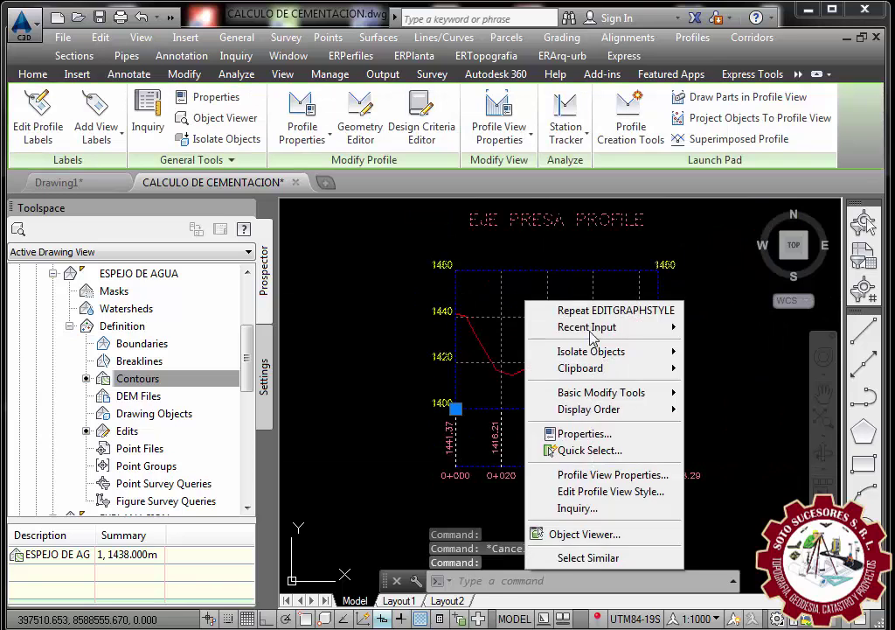
left_click(592, 491)
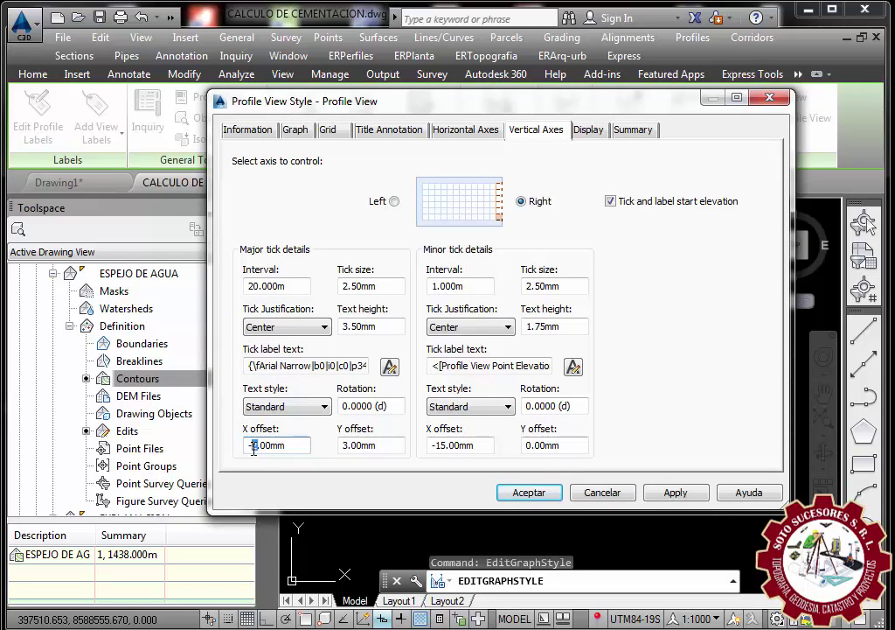
left_click(516, 492)
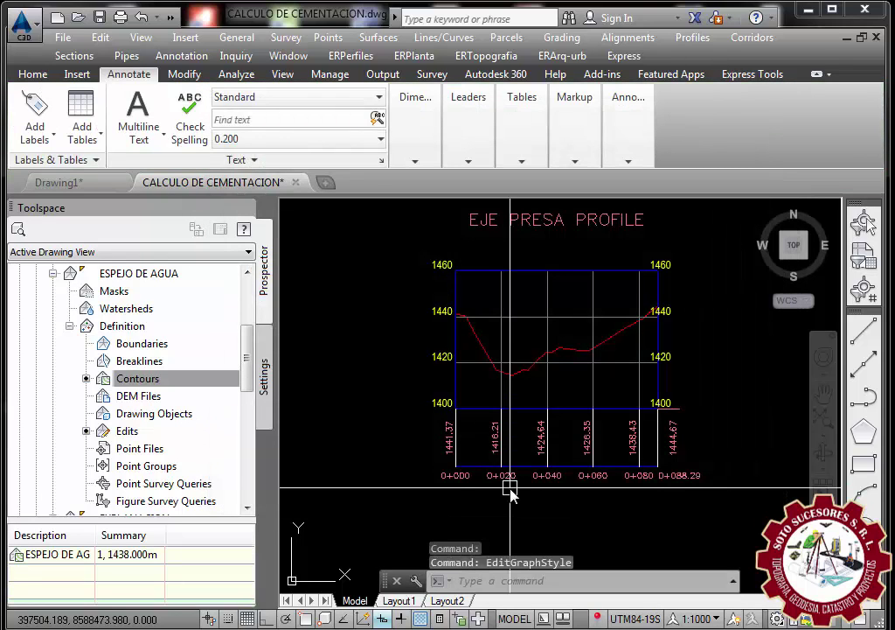
left_click(573, 316)
key("Escape")
key("Escape")
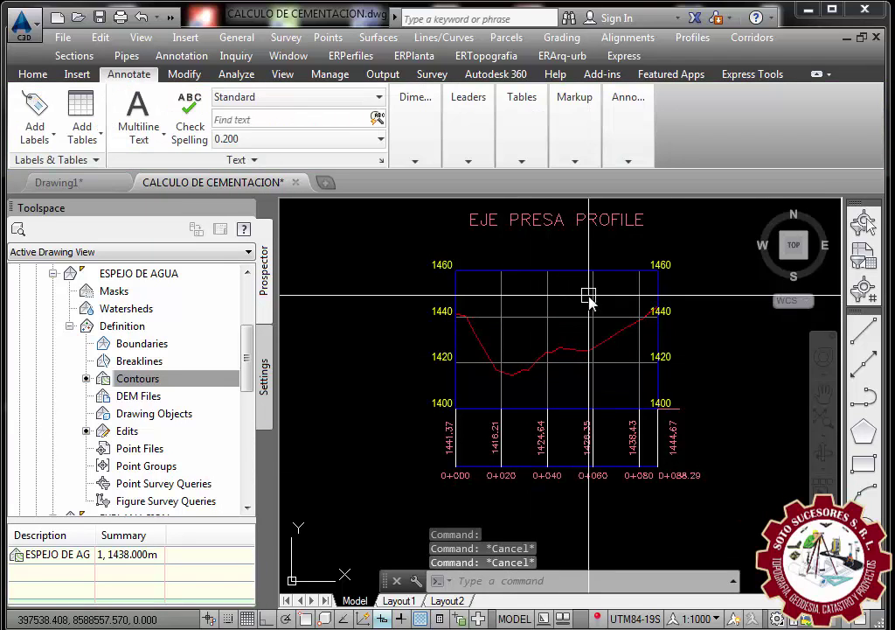
- Change the right axis label offset from -4.00mm to a positive 4.00mm
left_click(566, 296)
right_click(584, 295)
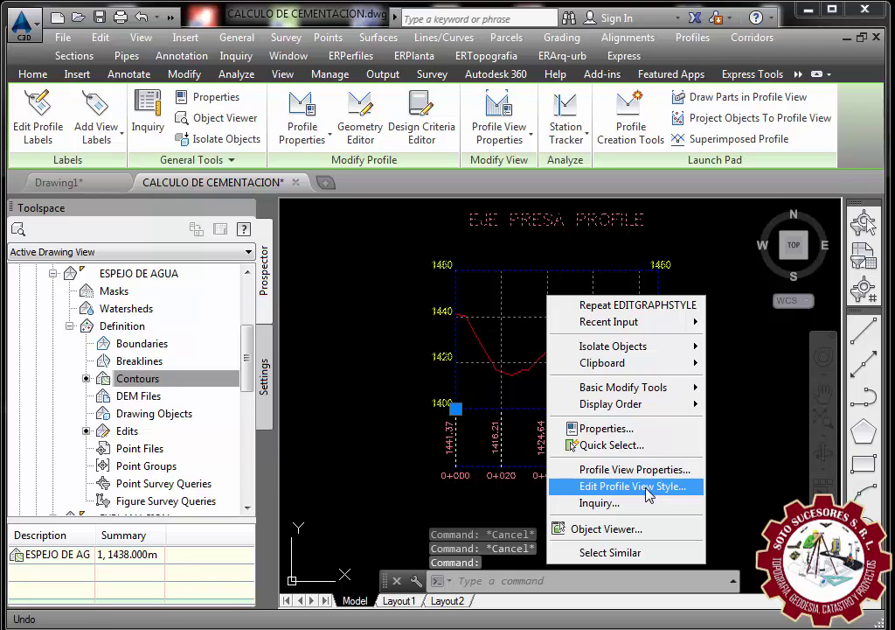
left_click(650, 486)
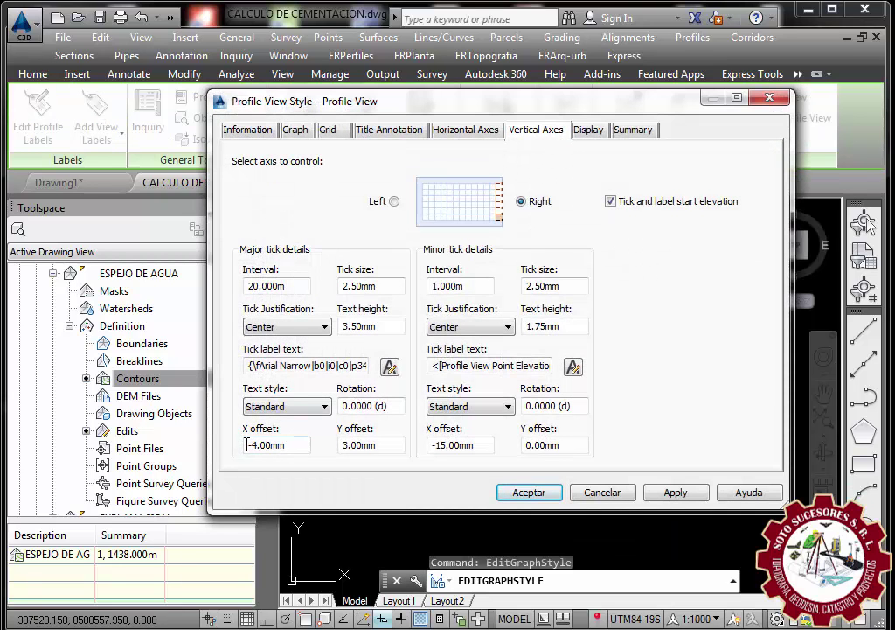
left_click_drag(252, 444, 231, 448)
key("Delete")
left_click(536, 493)
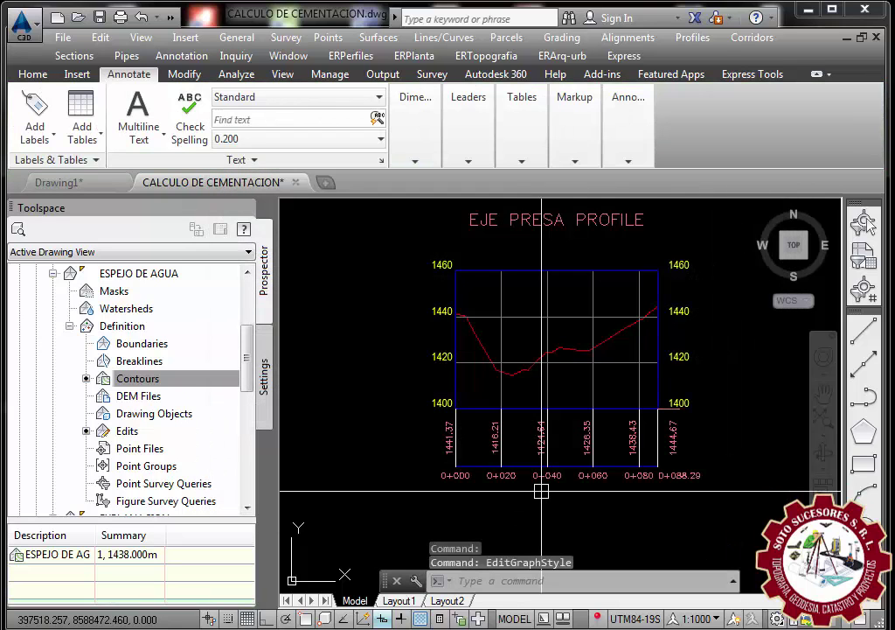
- Reduce the right axis label X offset to 2.00mm
left_click(626, 370)
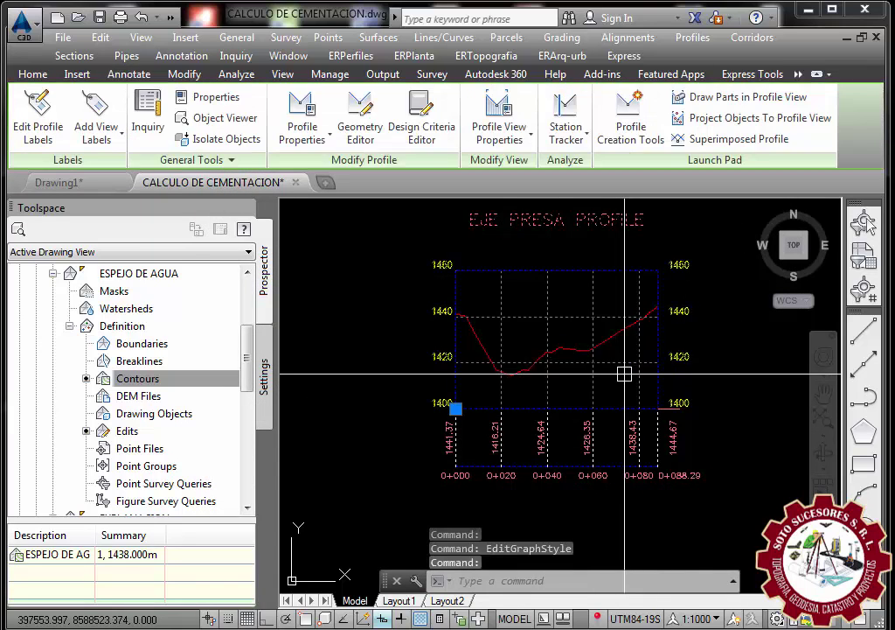
right_click(626, 373)
left_click(673, 300)
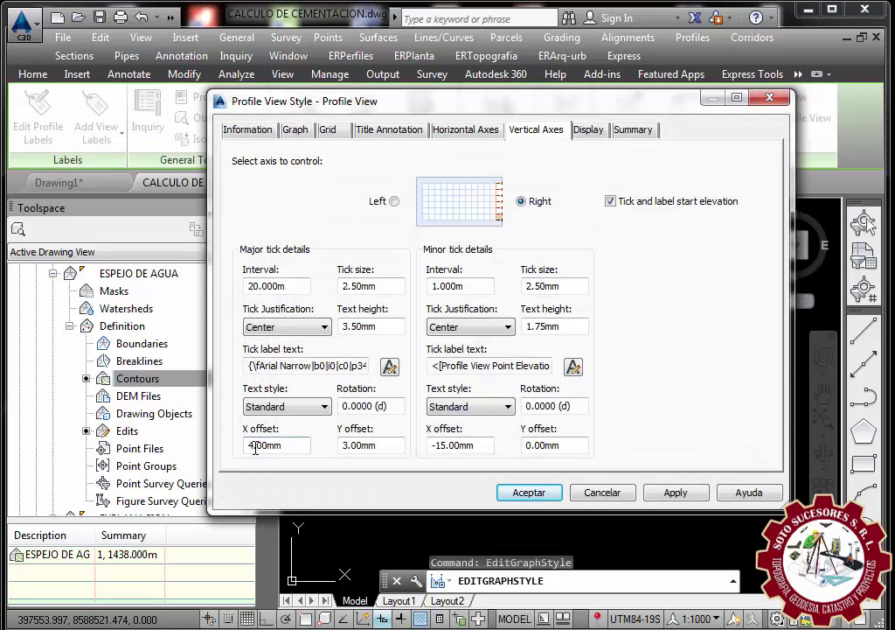
left_click_drag(254, 447, 236, 450)
type("2")
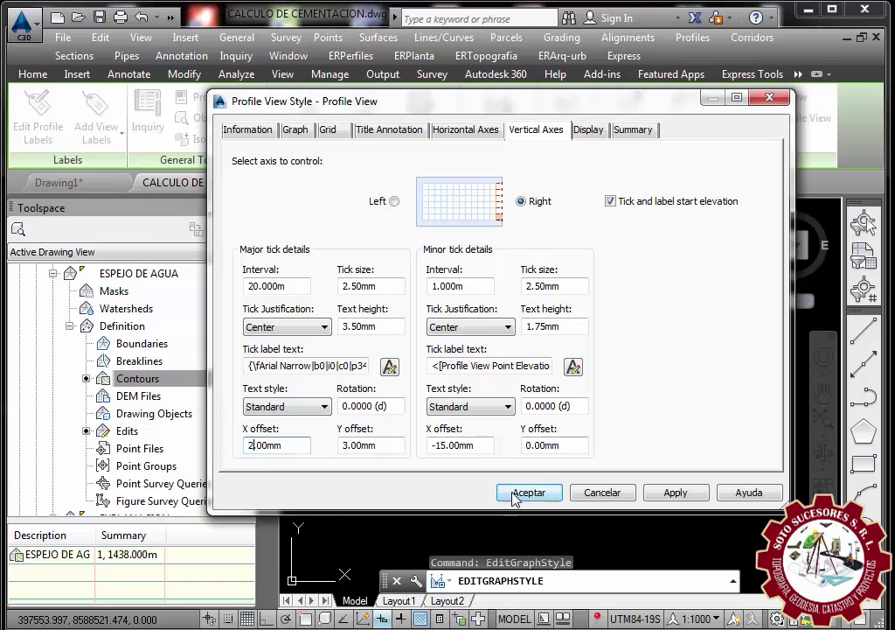
left_click(526, 492)
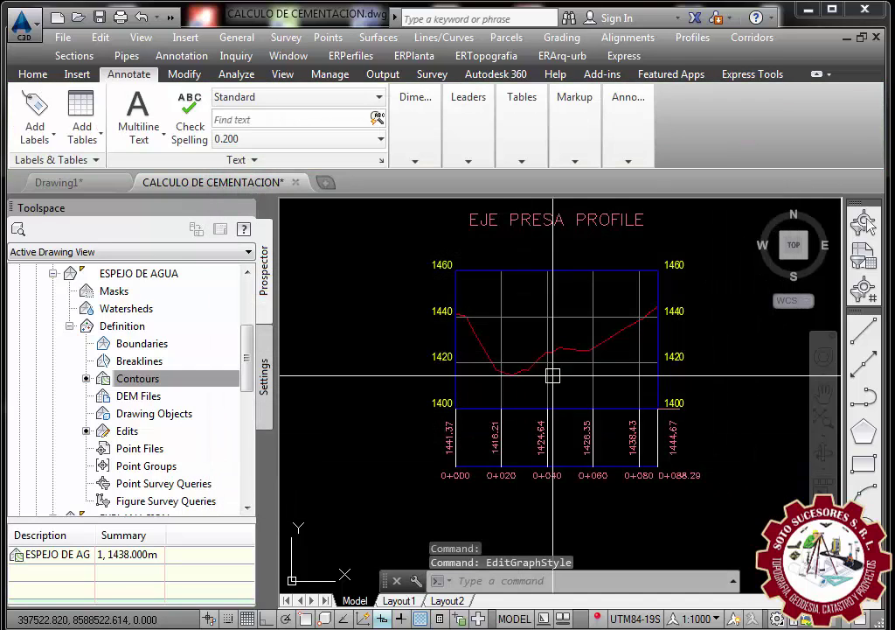
scroll(542, 375, "down", 5)
scroll(533, 372, "up", 5)
- Send the profile view to the back so the red line near elevation 1440 shows through
scroll(525, 327, "down", 5)
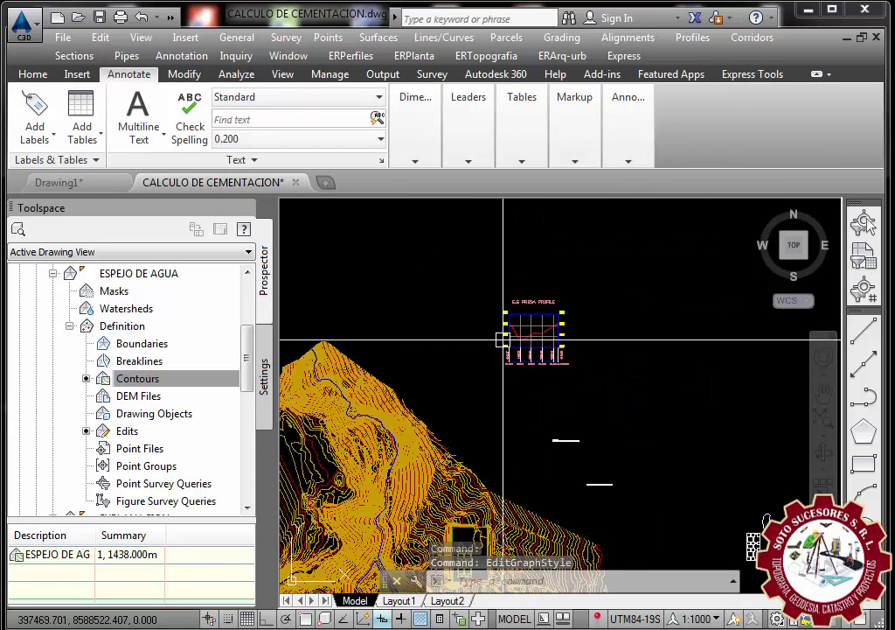
scroll(516, 324, "up", 5)
scroll(530, 332, "down", 5)
scroll(524, 346, "up", 5)
scroll(520, 347, "up", 4)
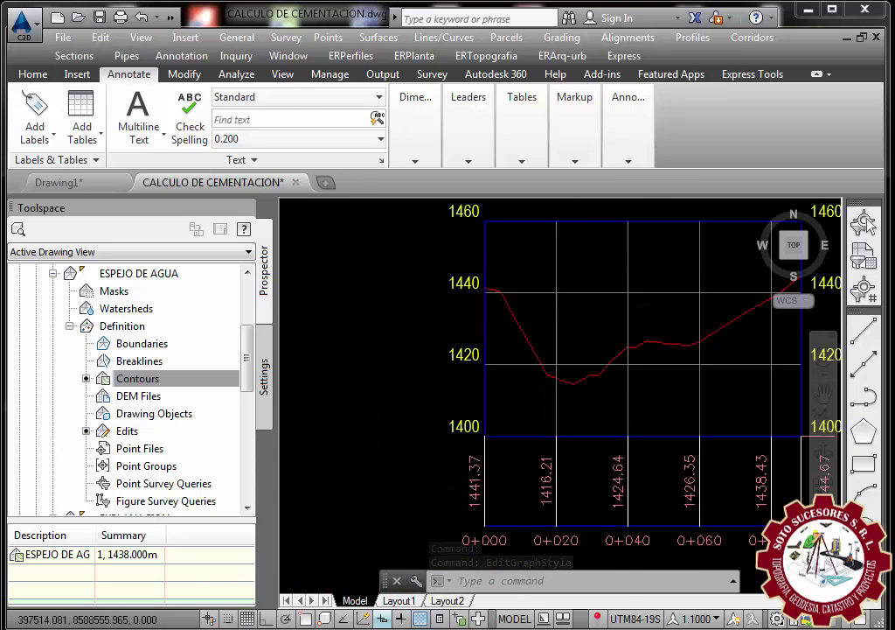
left_click(512, 266)
right_click(508, 268)
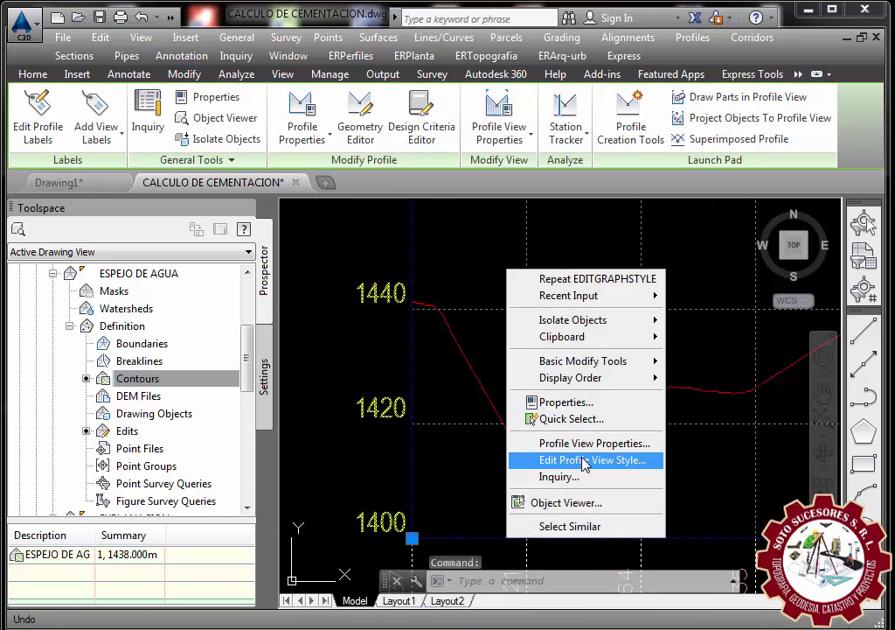
mouse_move(571, 377)
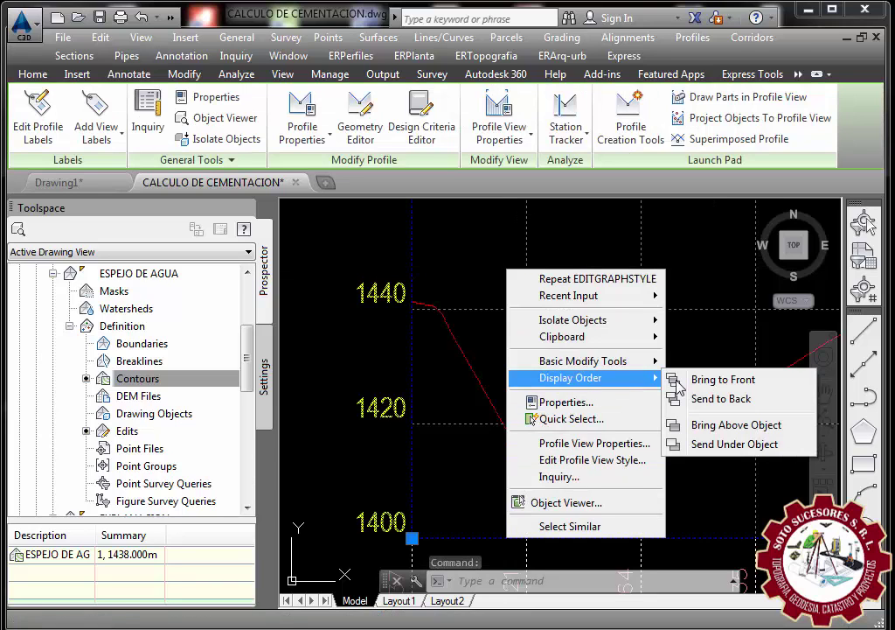
left_click(717, 401)
scroll(647, 399, "down", 5)
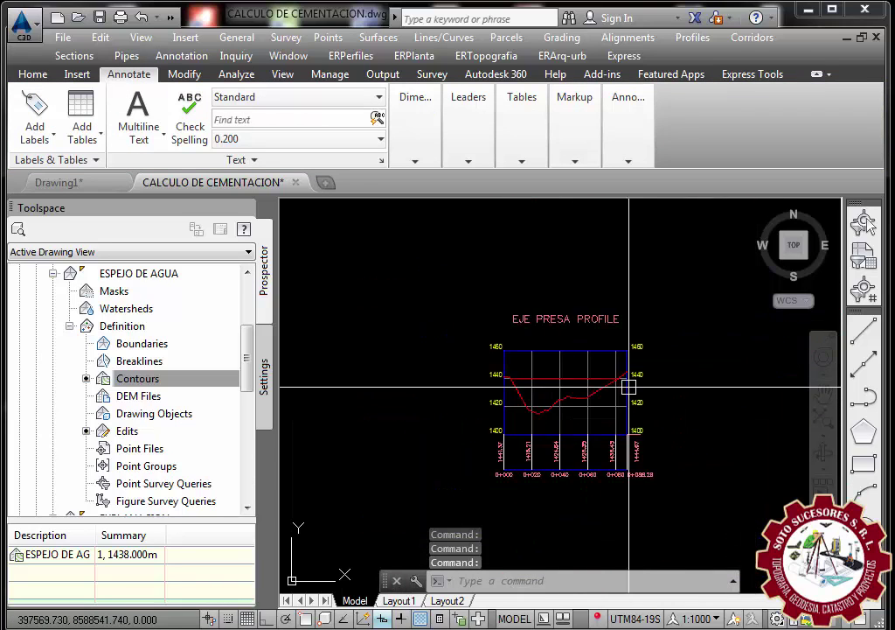
scroll(570, 392, "up", 5)
key("Escape")
- Zoom back out to the contoured terrain and dam along EJE PRESA and return to the Home ribbon
scroll(549, 368, "down", 8)
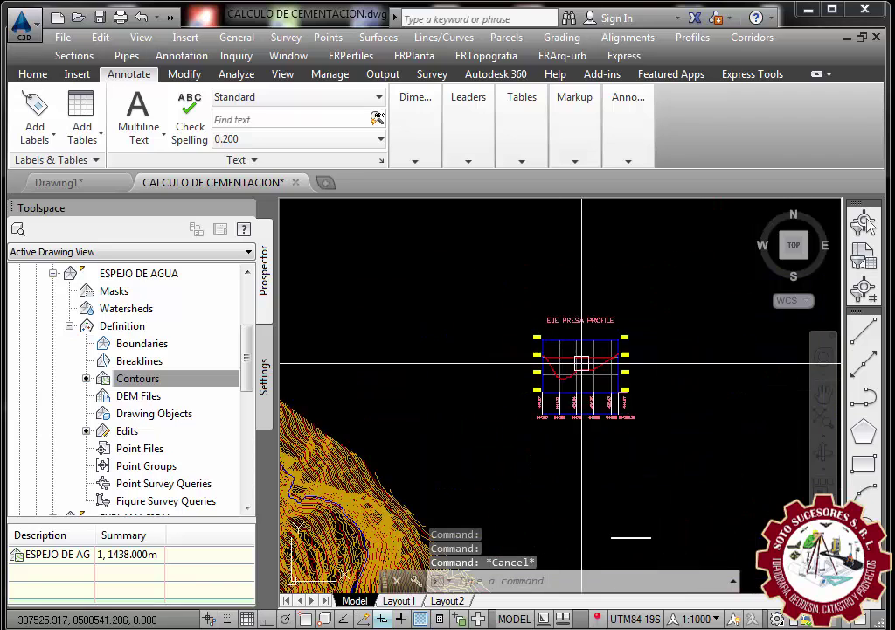
scroll(579, 365, "up", 8)
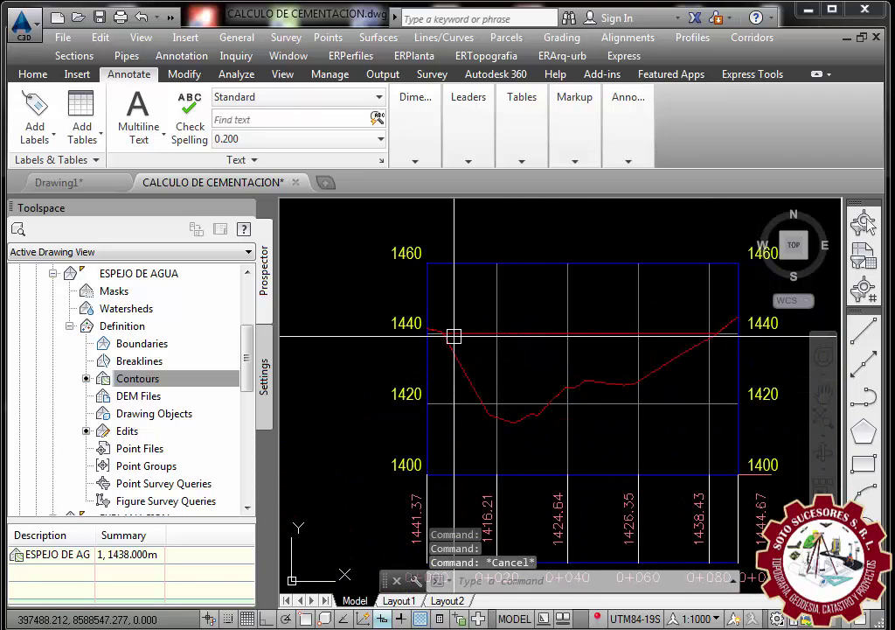
scroll(656, 332, "up", 2)
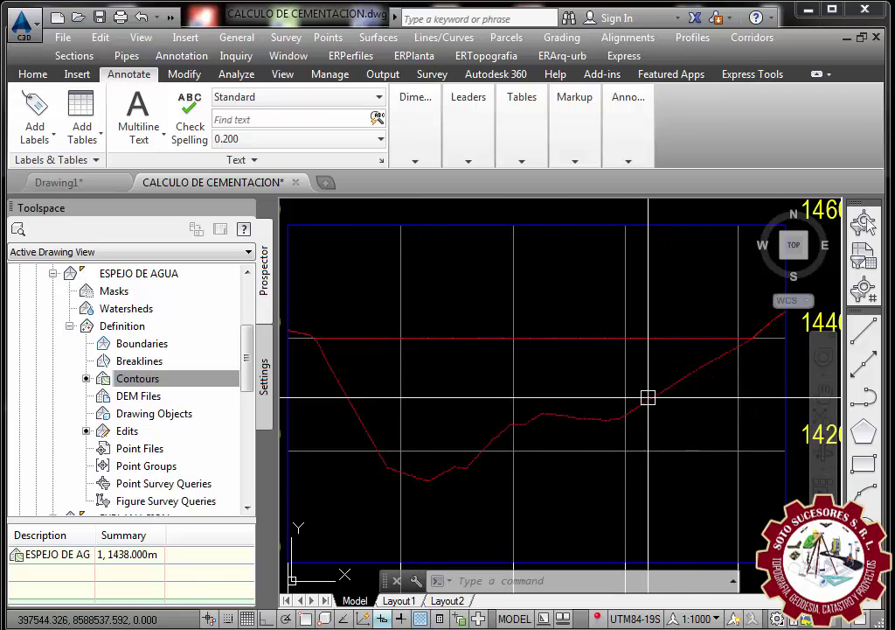
scroll(305, 368, "down", 1)
scroll(496, 411, "down", 2)
scroll(593, 323, "down", 4)
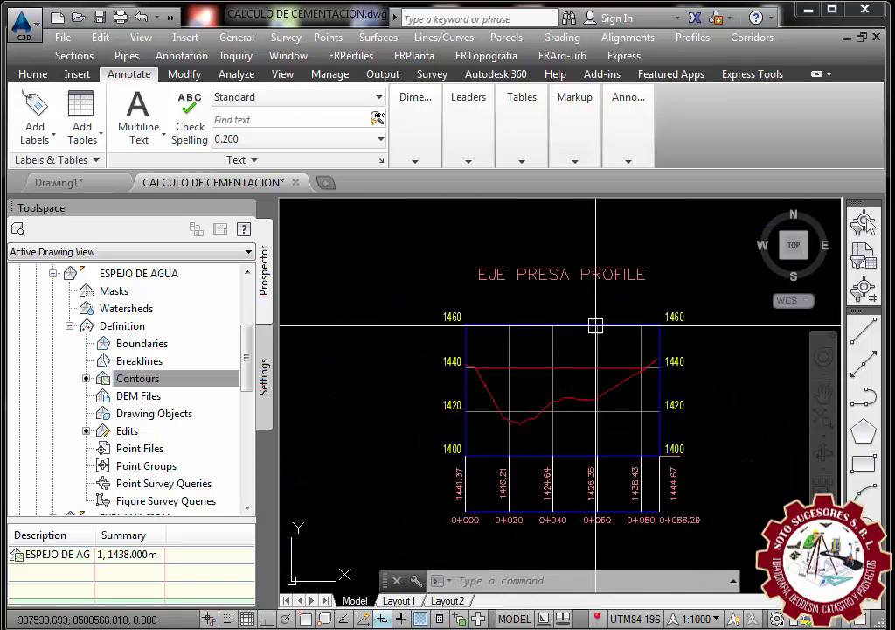
left_click(540, 335)
scroll(507, 350, "down", 2)
scroll(600, 332, "up", 2)
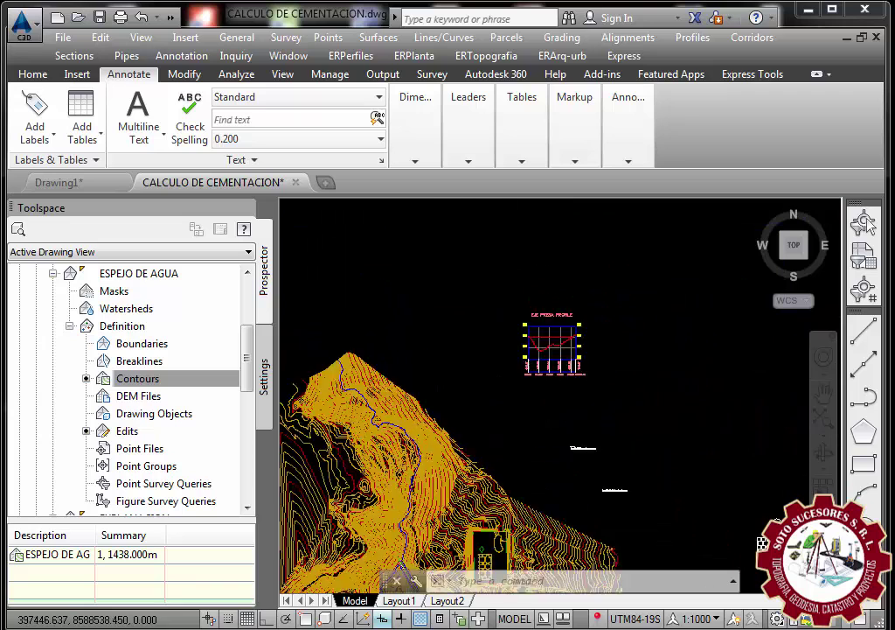
scroll(542, 376, "up", 3)
scroll(512, 393, "down", 3)
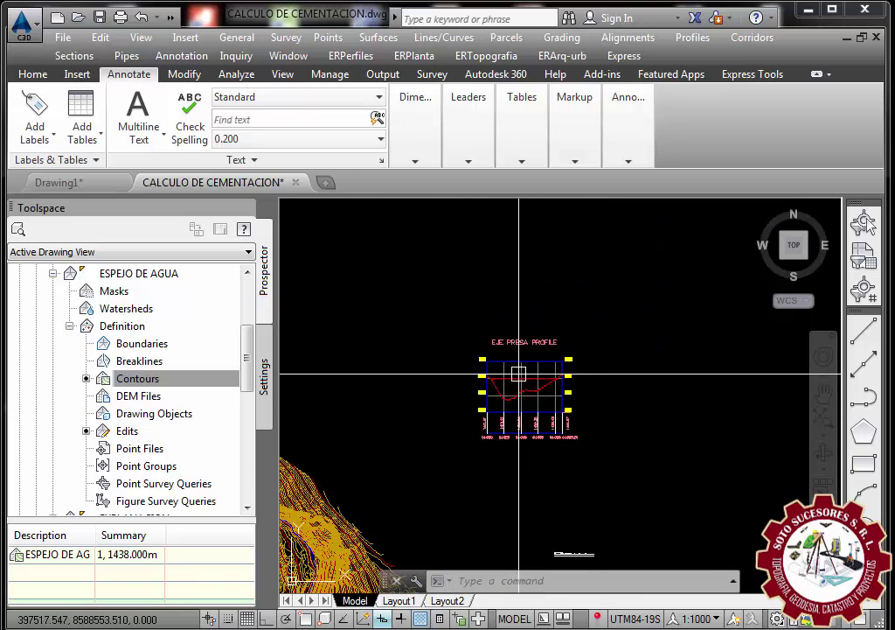
scroll(516, 374, "up", 3)
scroll(516, 373, "down", 1)
scroll(525, 373, "down", 2)
scroll(533, 372, "up", 3)
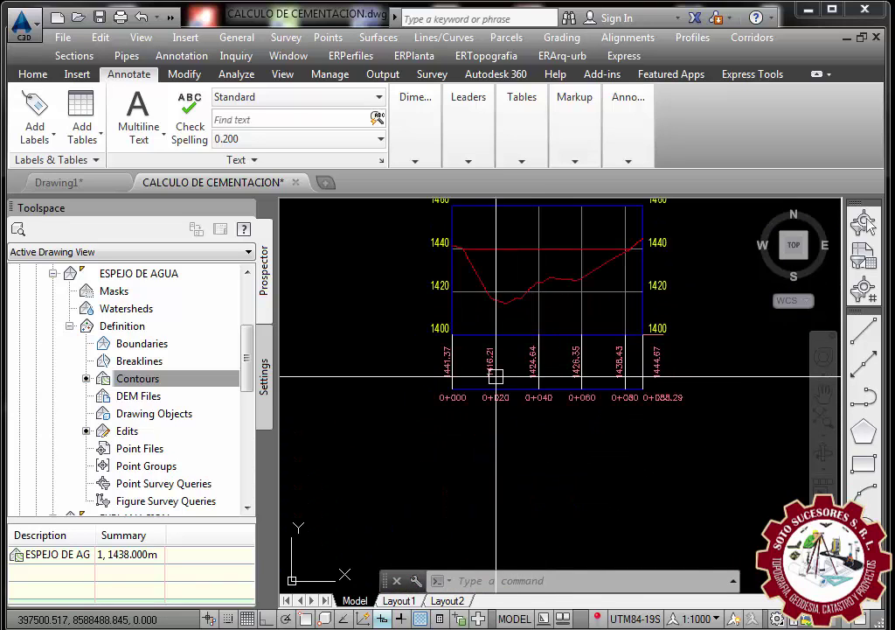
scroll(489, 373, "down", 2)
scroll(554, 374, "up", 3)
scroll(570, 406, "down", 3)
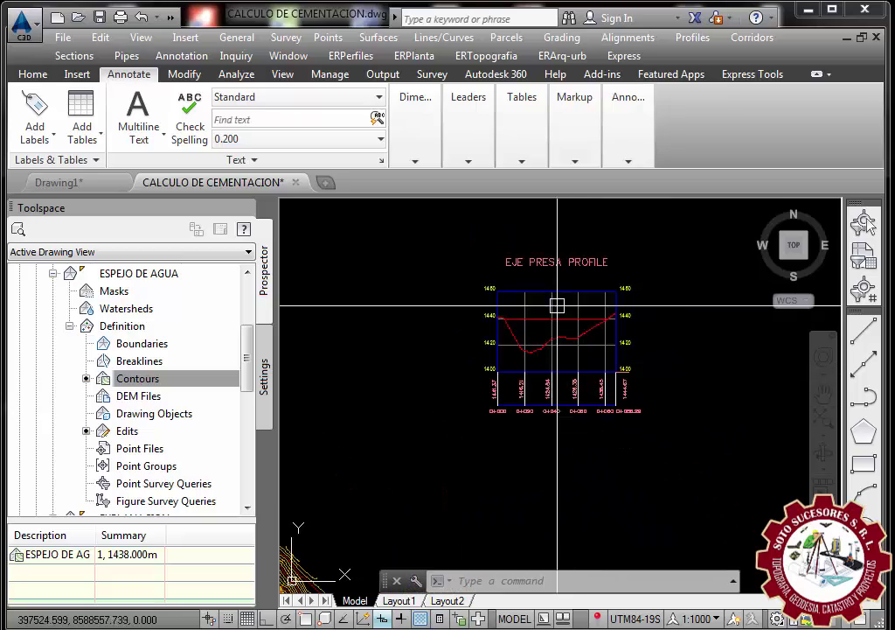
scroll(408, 387, "down", 3)
scroll(525, 385, "down", 2)
scroll(460, 402, "up", 3)
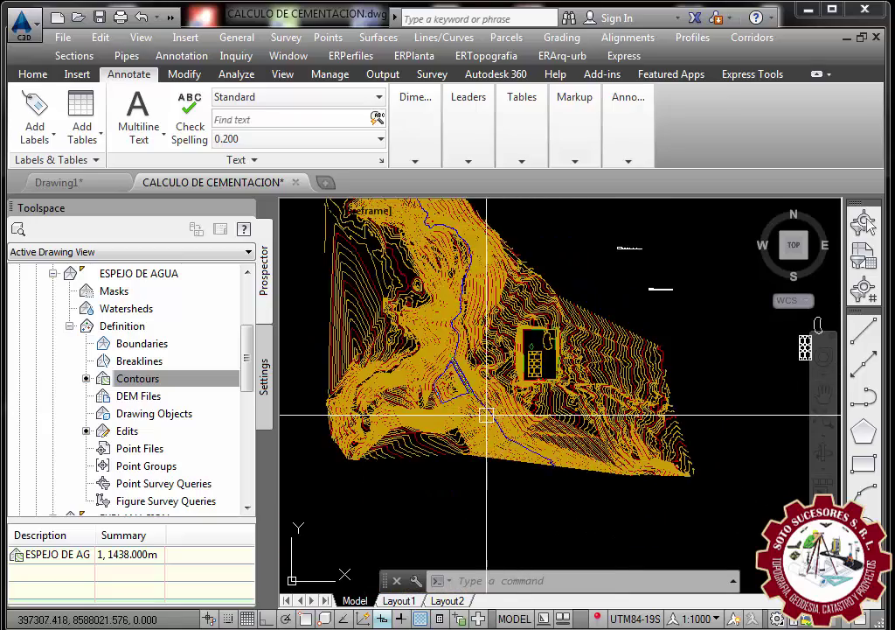
scroll(453, 383, "up", 2)
scroll(468, 378, "up", 3)
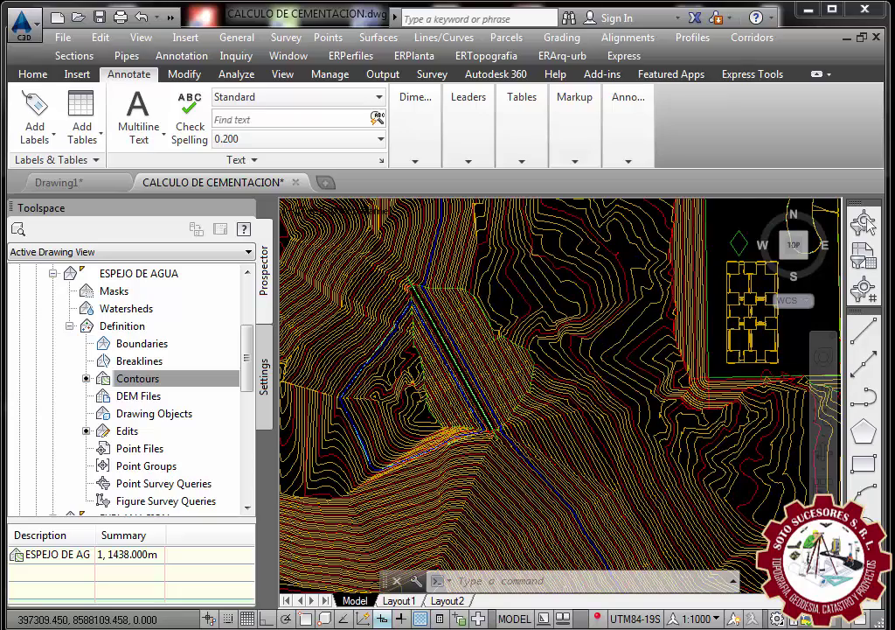
scroll(520, 376, "down", 3)
scroll(400, 366, "up", 3)
scroll(524, 376, "down", 3)
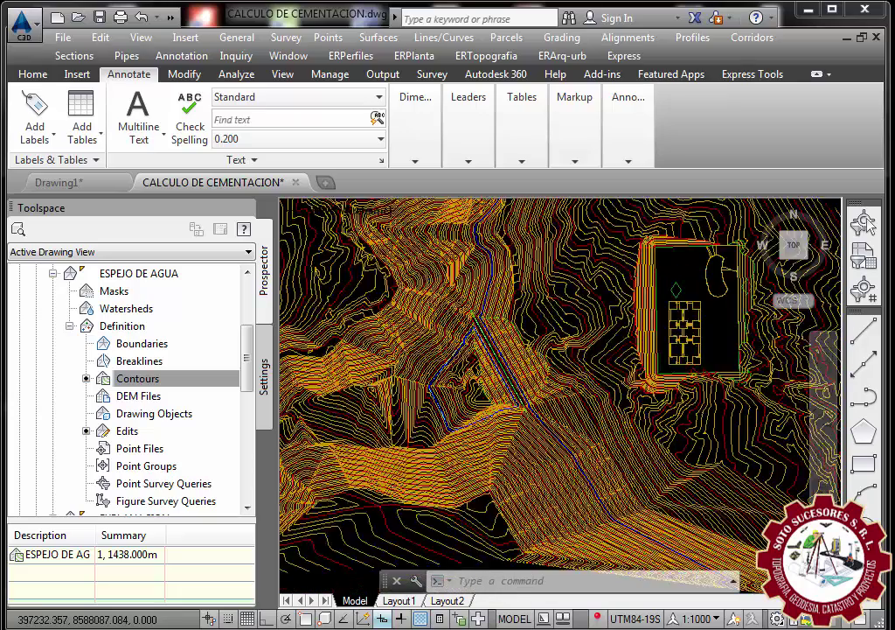
scroll(464, 373, "up", 3)
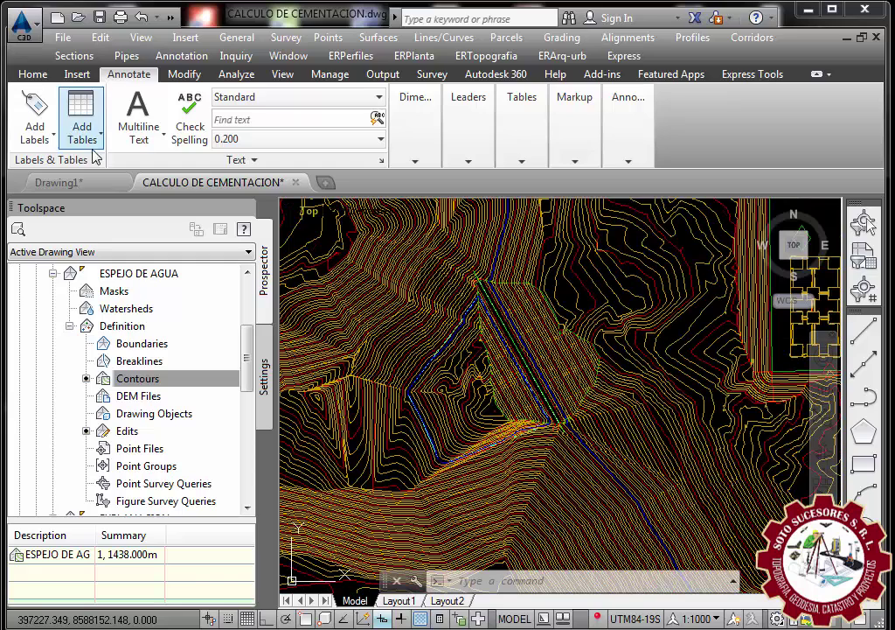
left_click(39, 76)
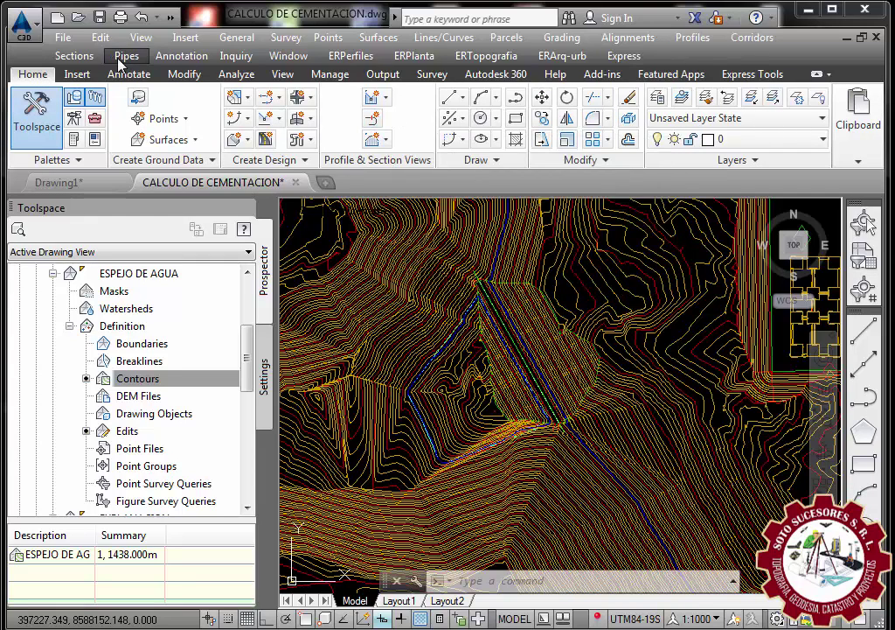
- Start Sections > Create Sample Lines and pick the alignment from the list instead of the drawing
left_click(77, 56)
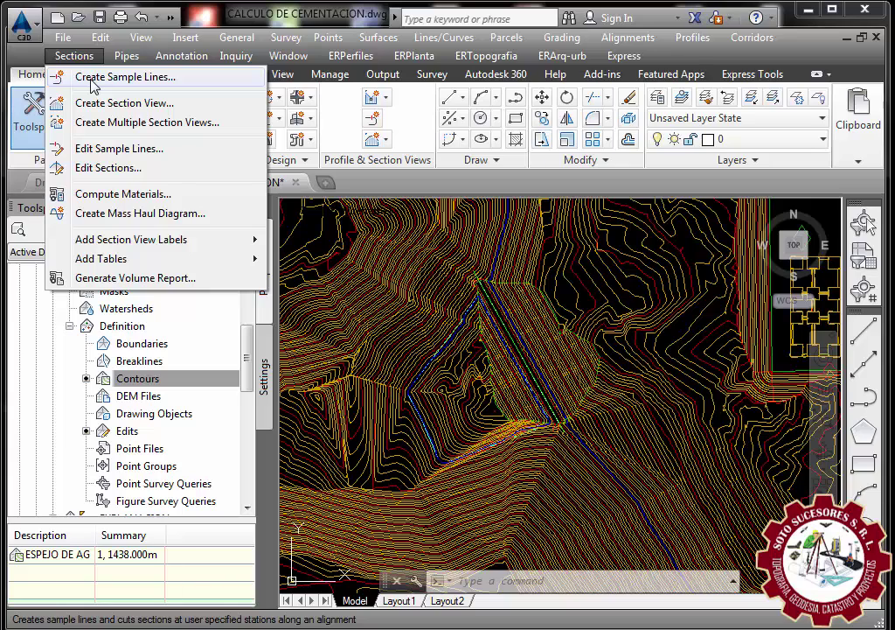
left_click(125, 77)
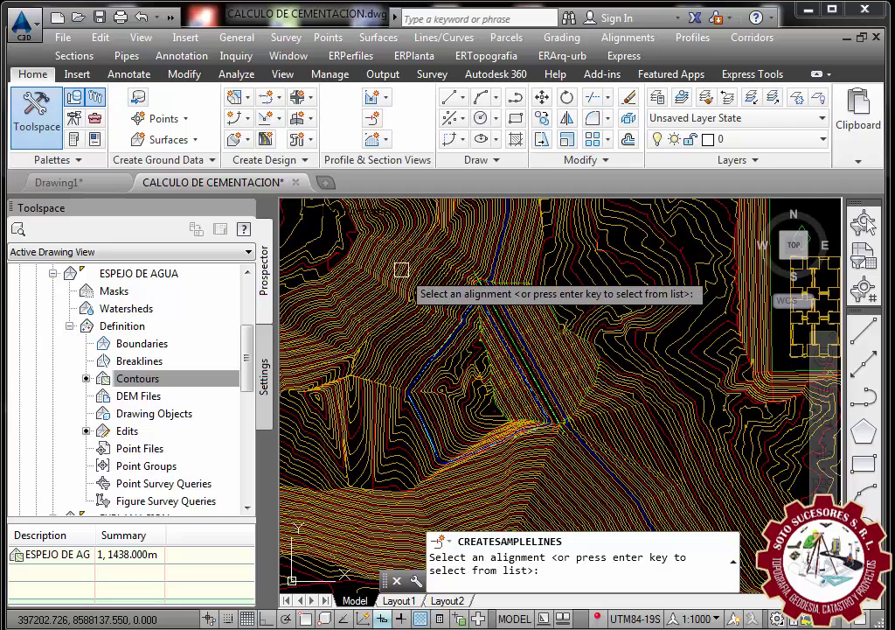
key("Return")
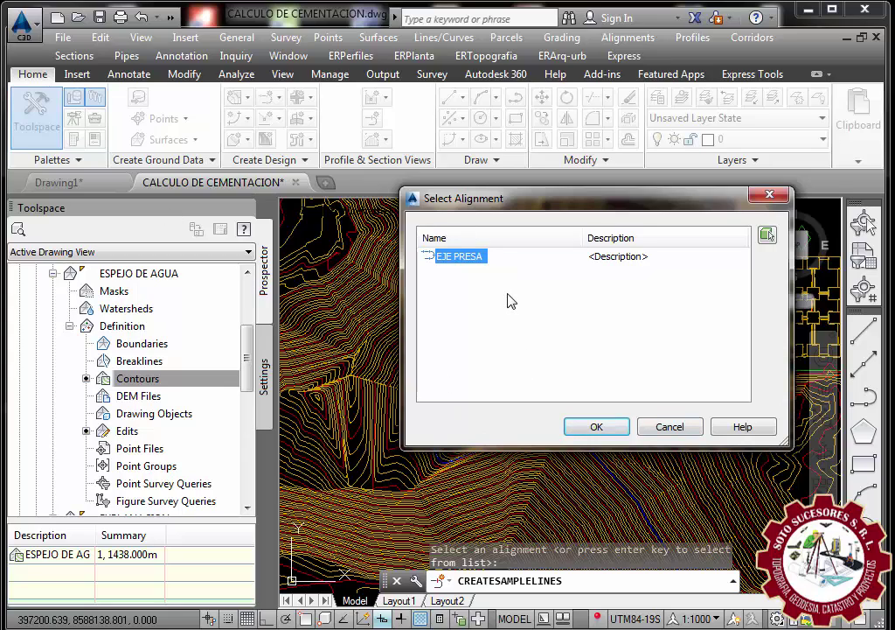
- Create sample line group SAMPLEADO on the EJE PRESA alignment
left_click(599, 427)
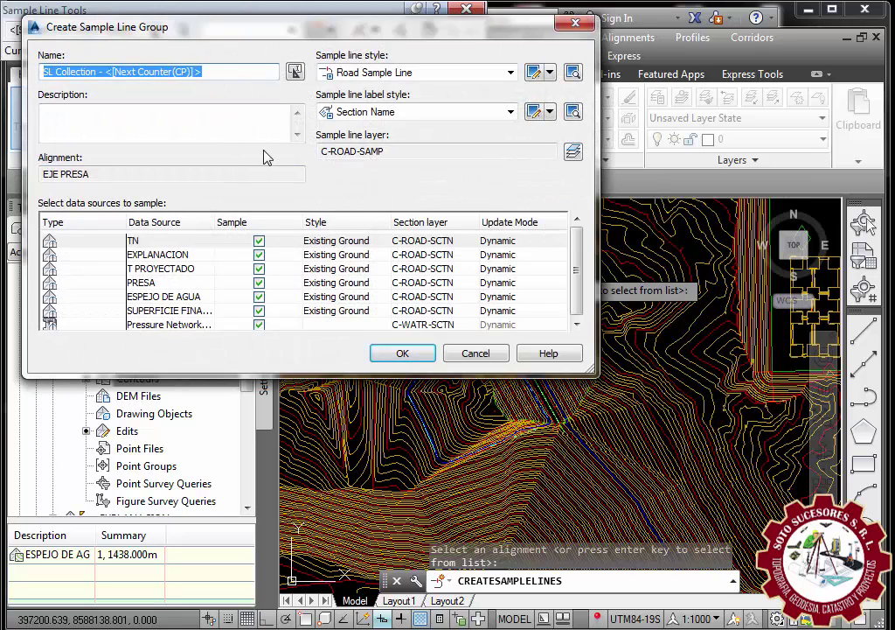
type("SAMPLEA")
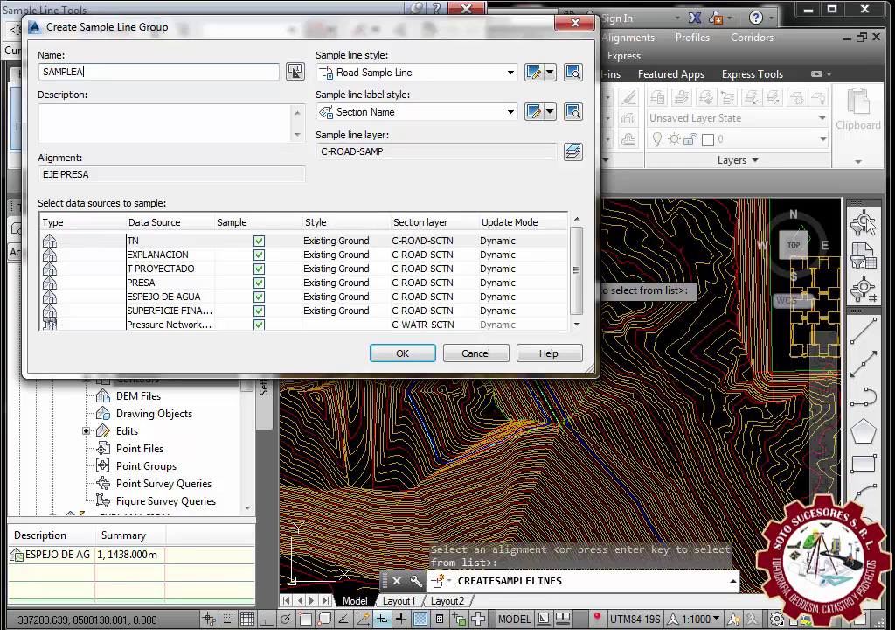
type("DO")
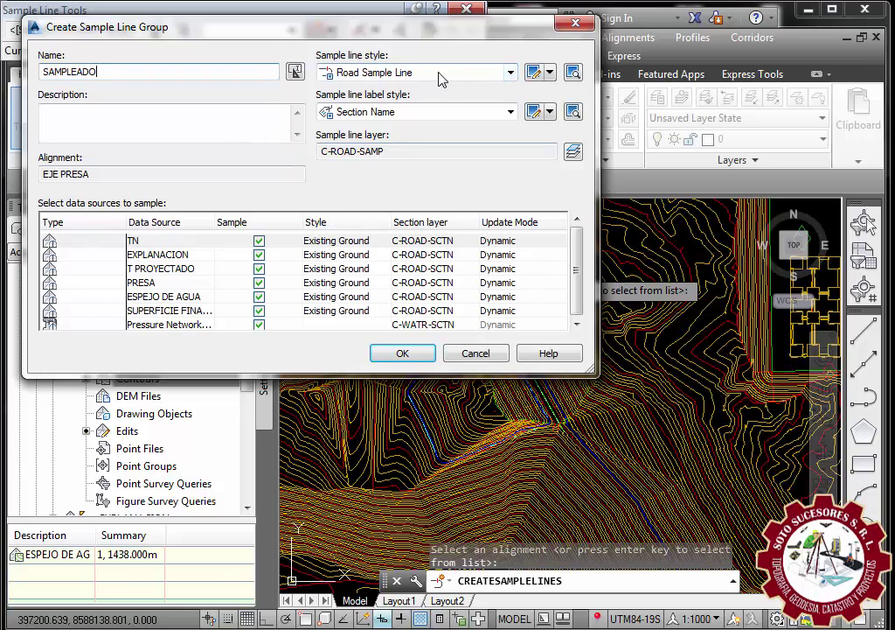
left_click(406, 353)
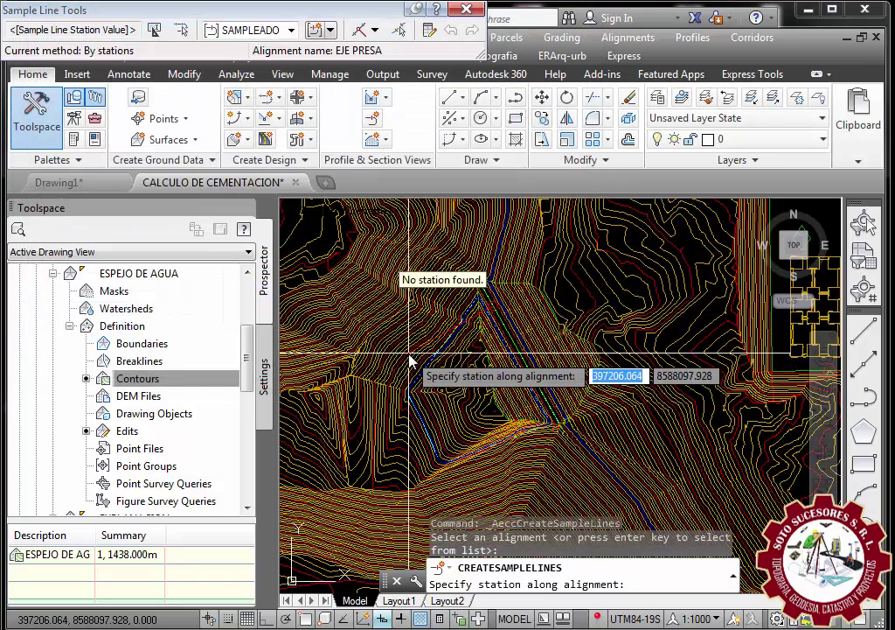
left_click(374, 31)
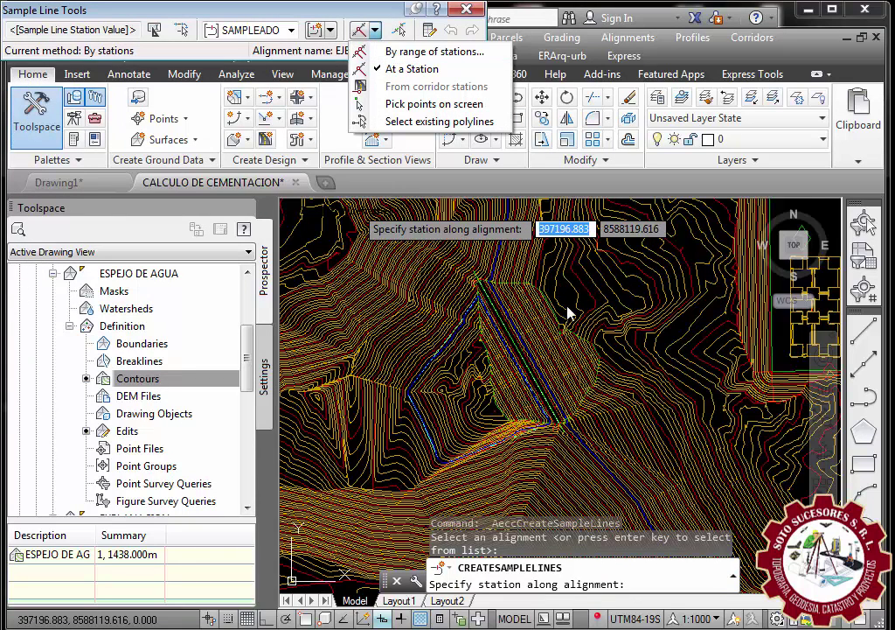
- Sample by range of stations with 50 m left and right swath widths
left_click(416, 54)
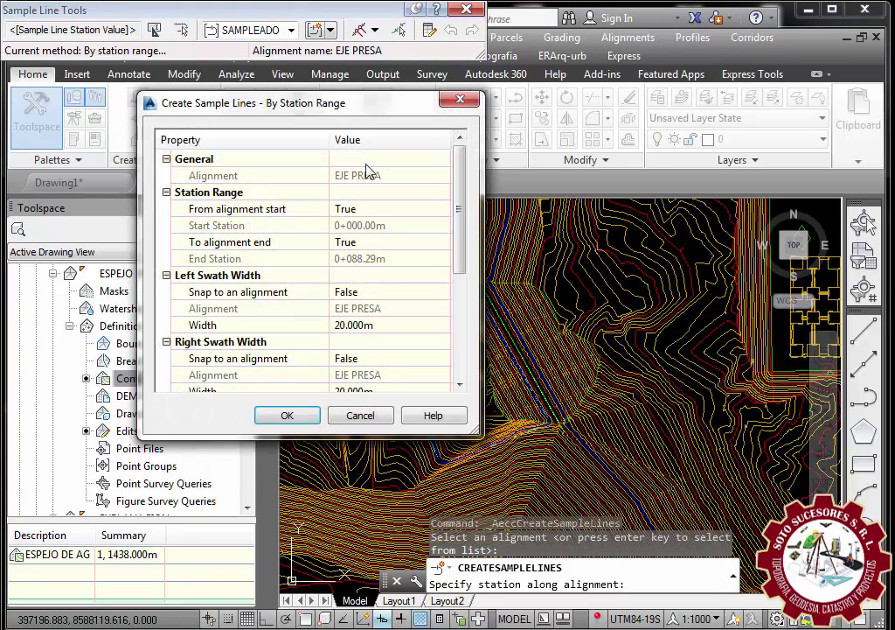
left_click_drag(462, 187, 461, 234)
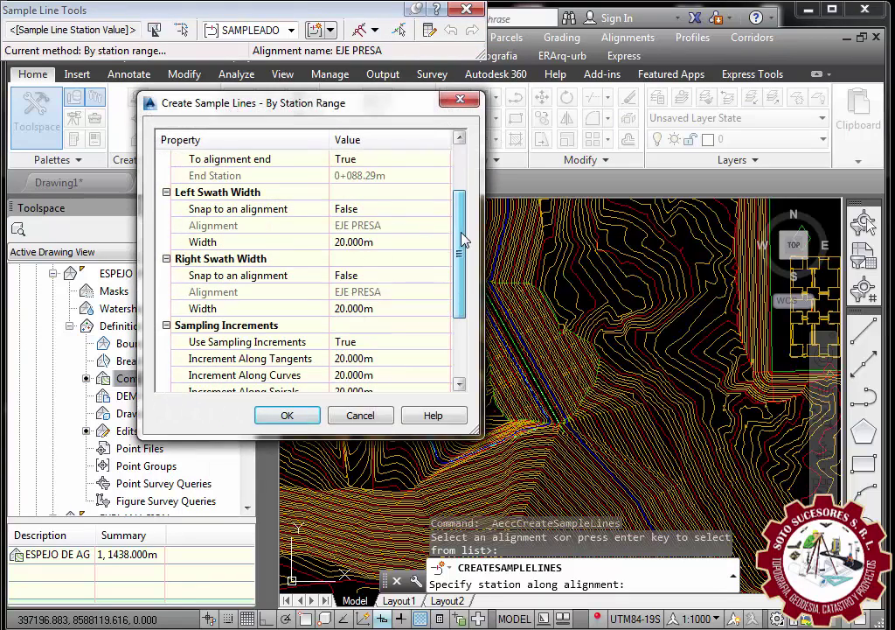
left_click(395, 242)
type("50")
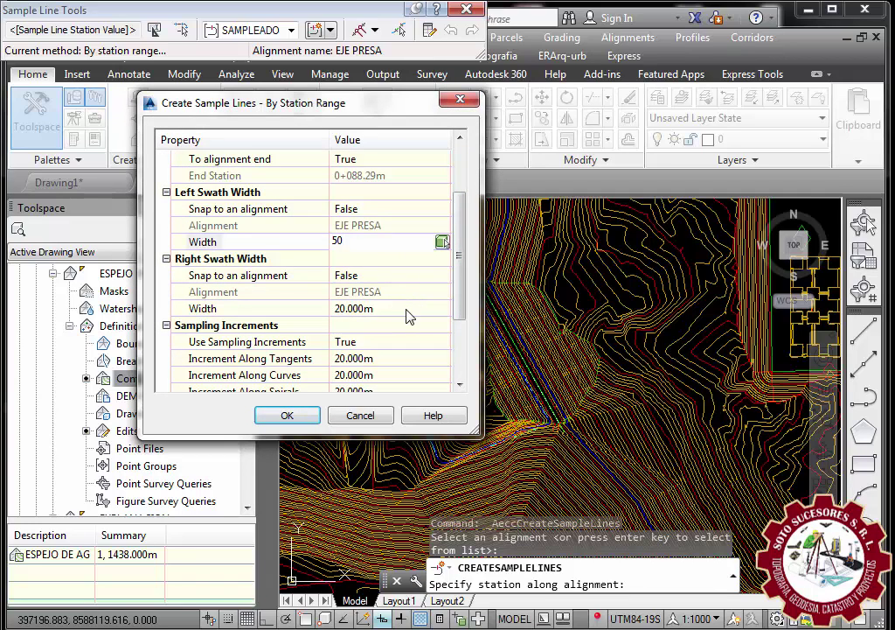
left_click(408, 310)
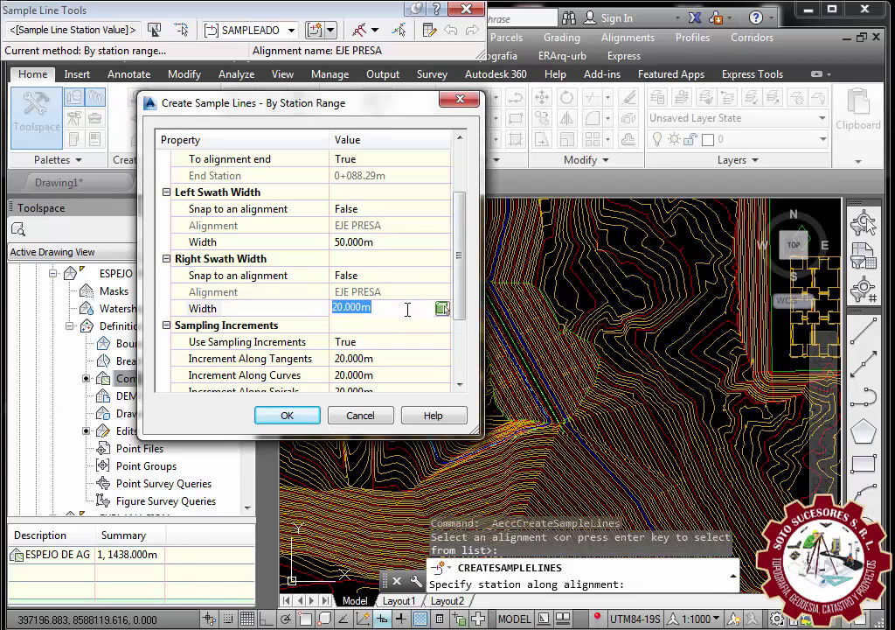
type("50")
left_click_drag(464, 307, 457, 341)
- Set 5 m sampling increments along tangents, curves and spirals
left_click(395, 292)
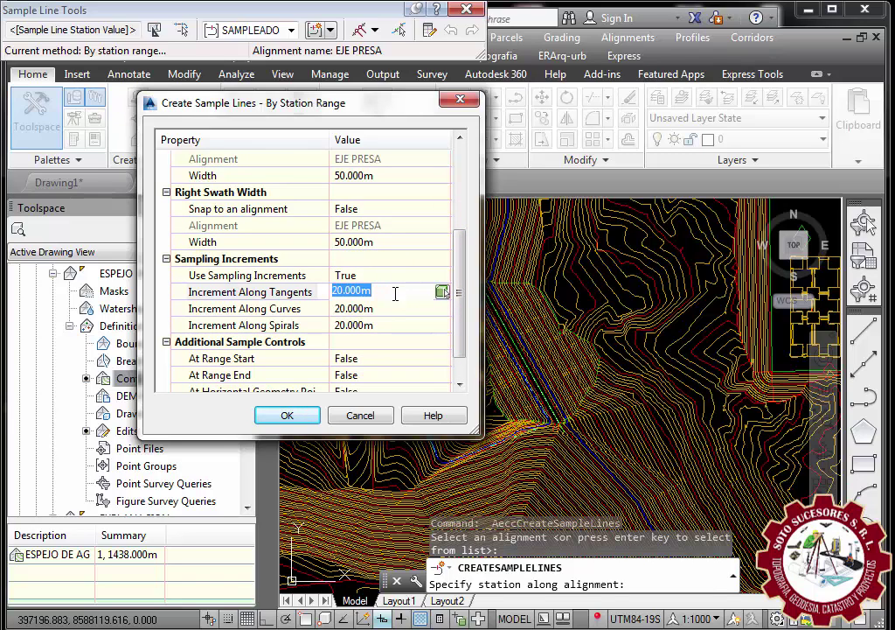
type("10")
left_click(395, 308)
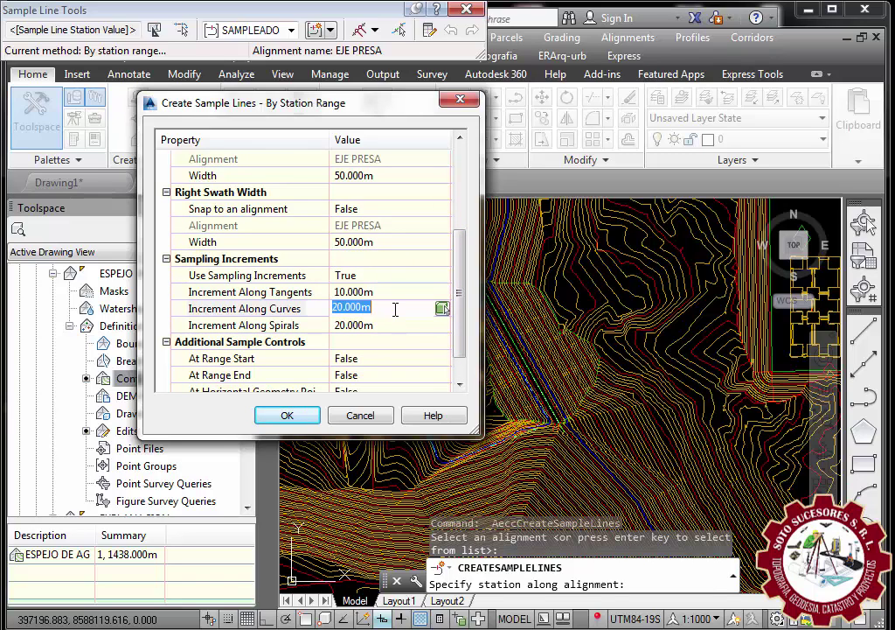
left_click(385, 291)
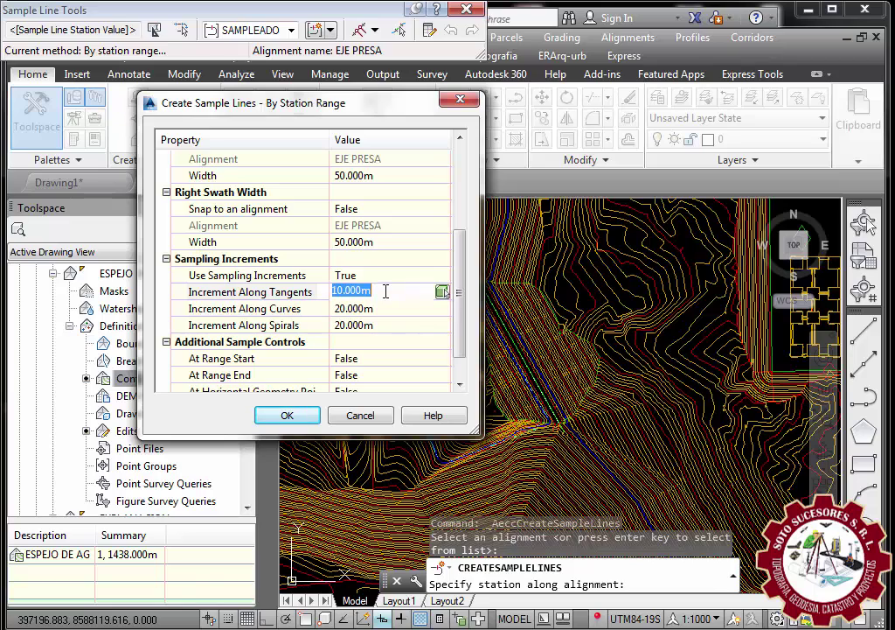
type("5")
left_click(385, 307)
type("5")
left_click(389, 325)
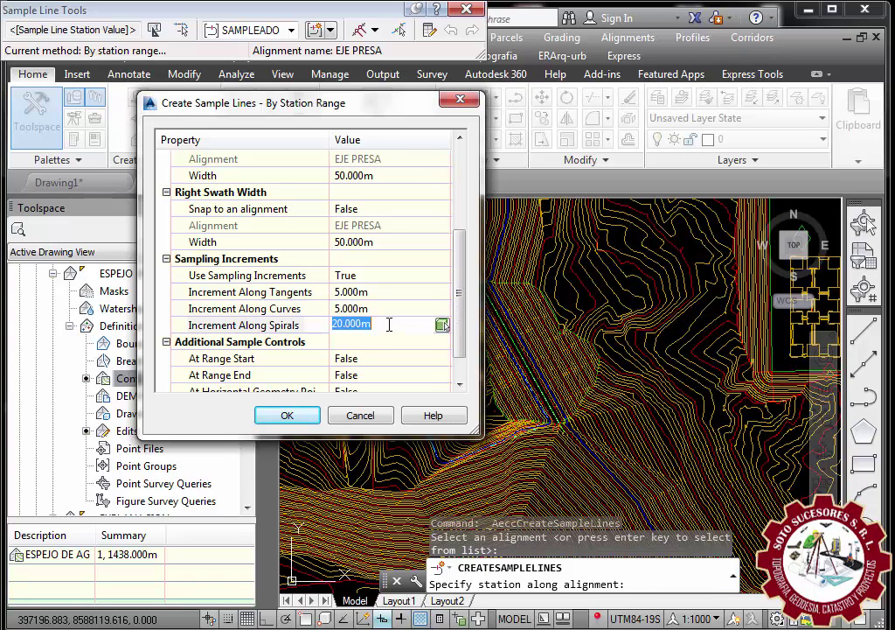
type("5")
- Set At Range Start and At Range End to True and generate the sample lines
left_click_drag(461, 332, 462, 359)
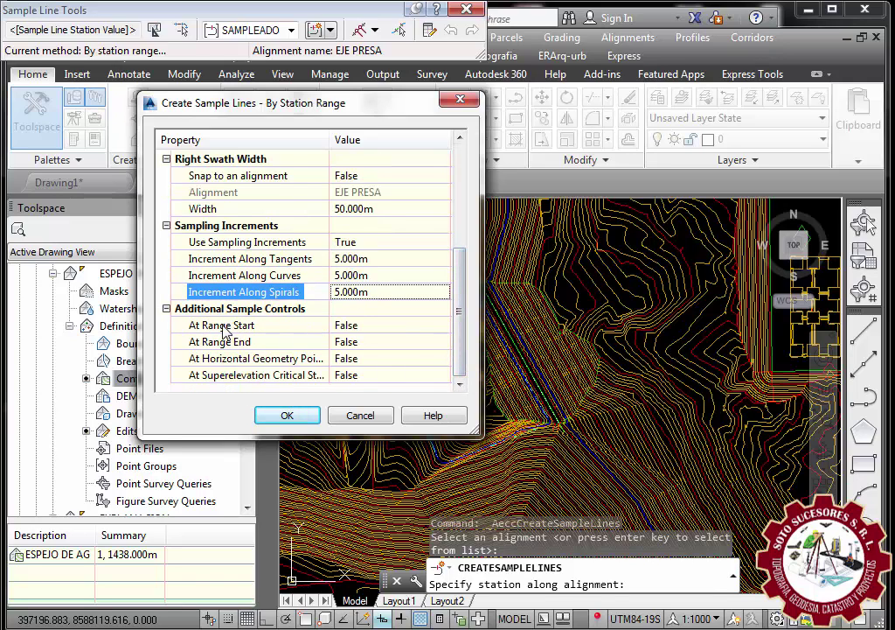
left_click(387, 333)
left_click(391, 335)
left_click(340, 357)
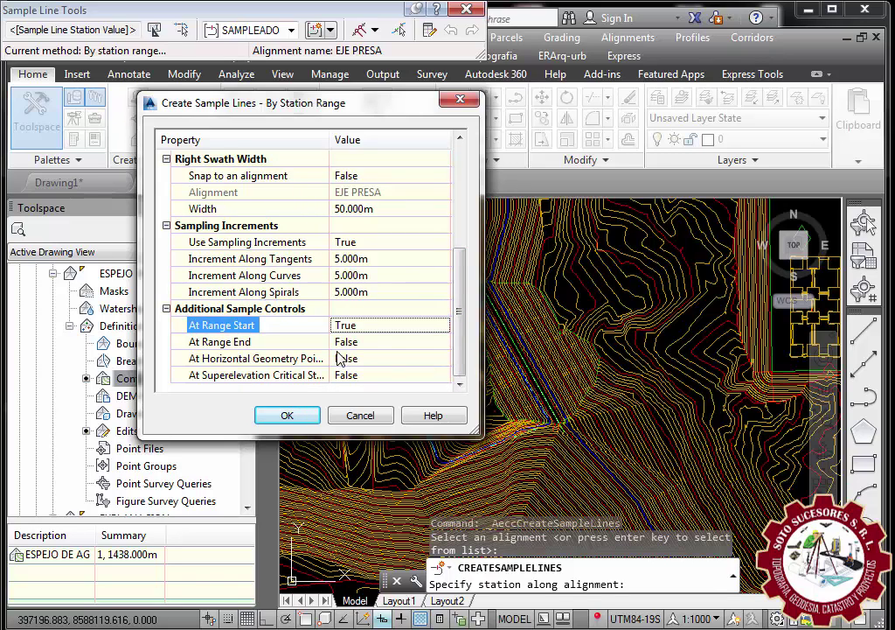
left_click(365, 327)
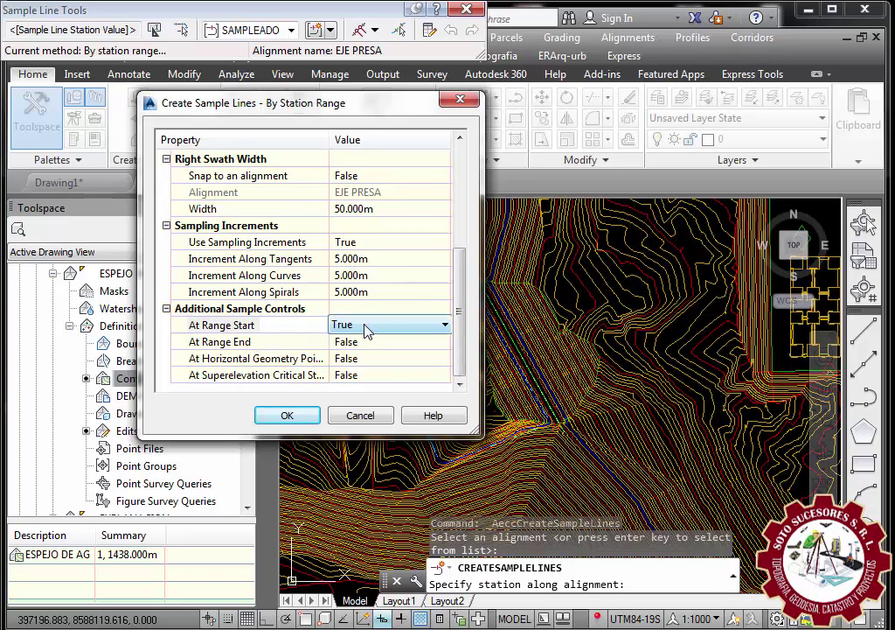
left_click(365, 327)
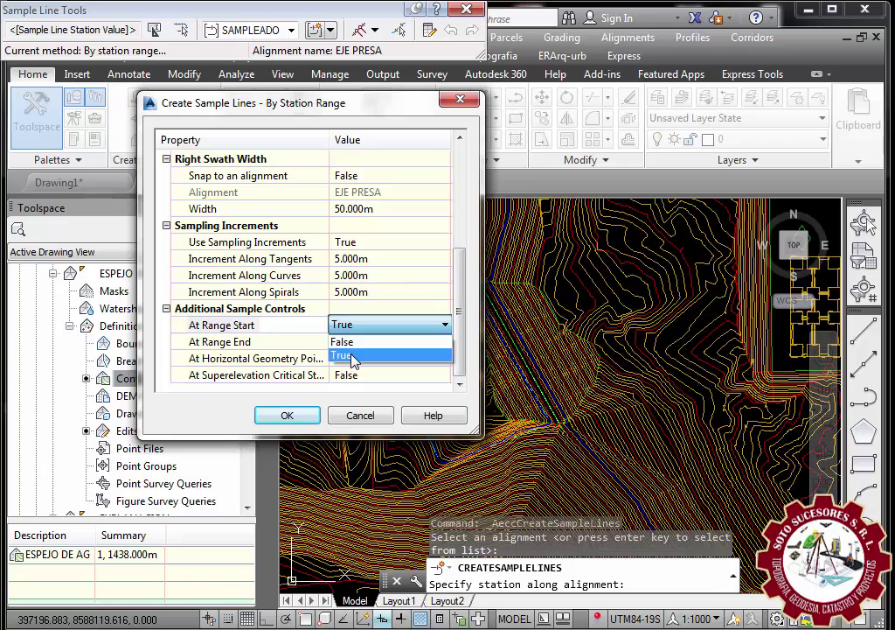
left_click(341, 355)
left_click(365, 341)
left_click(366, 341)
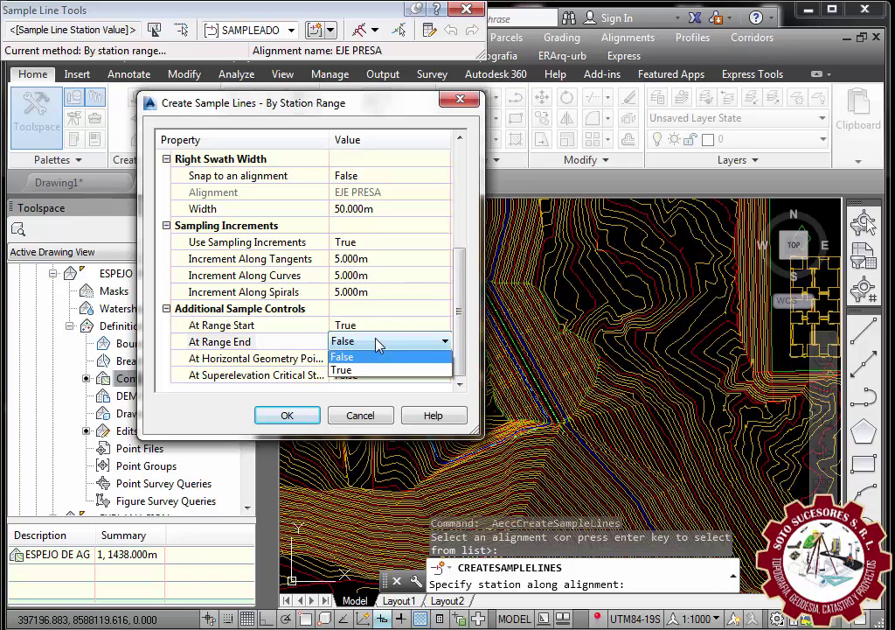
left_click(341, 371)
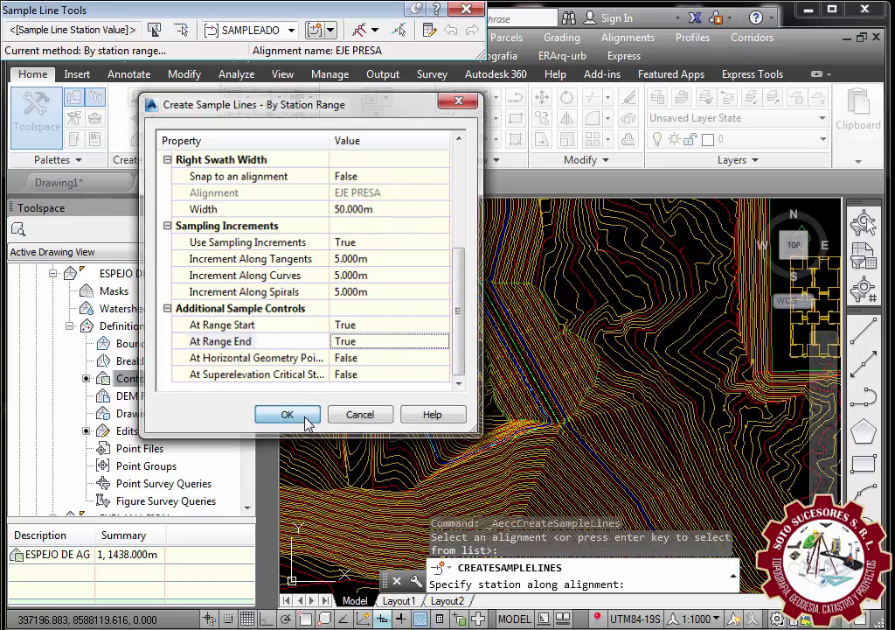
left_click(290, 414)
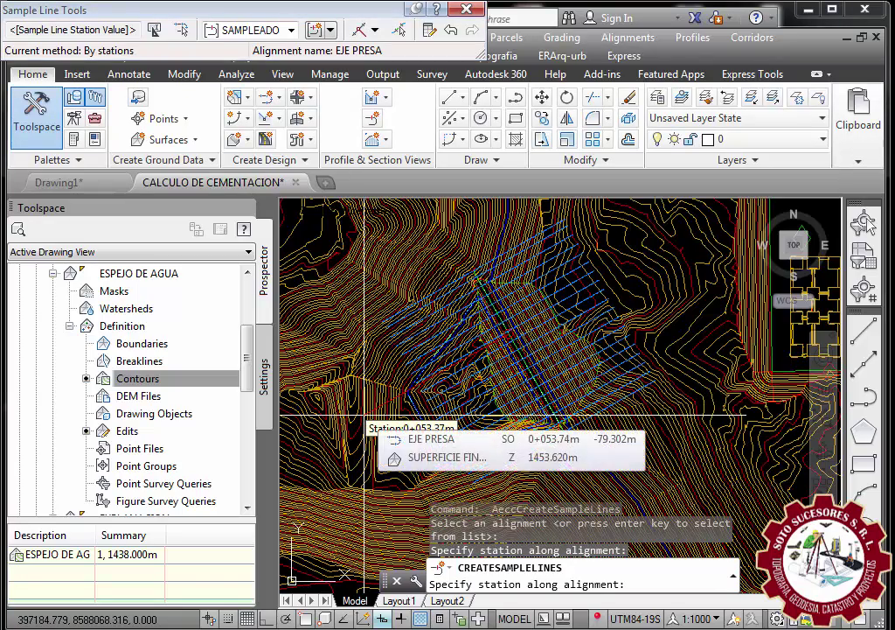
- Finish the sample line command and zoom to inspect the station-labelled lines along EJE PRESA
left_click(365, 414)
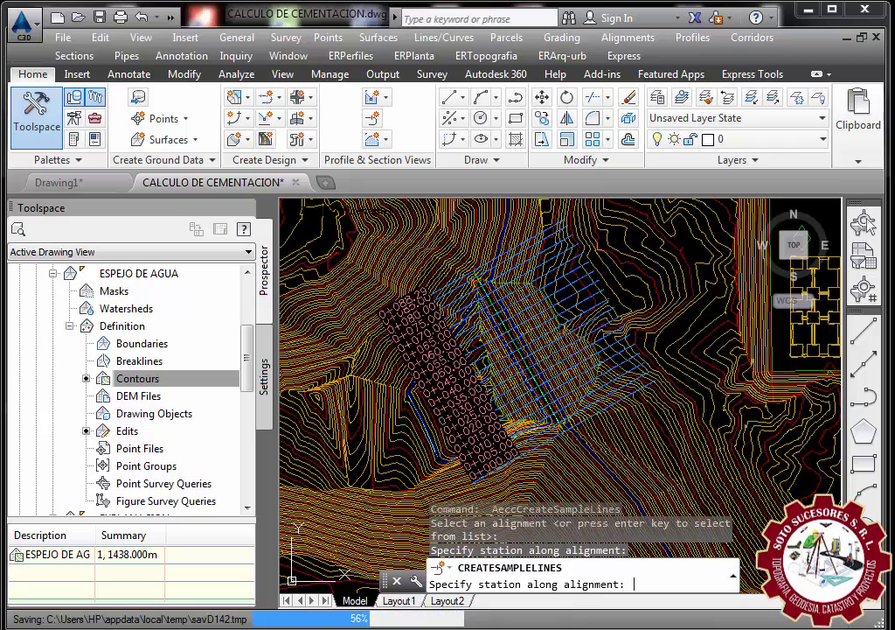
key("Return")
scroll(469, 300, "down", 2)
scroll(495, 300, "down", 3)
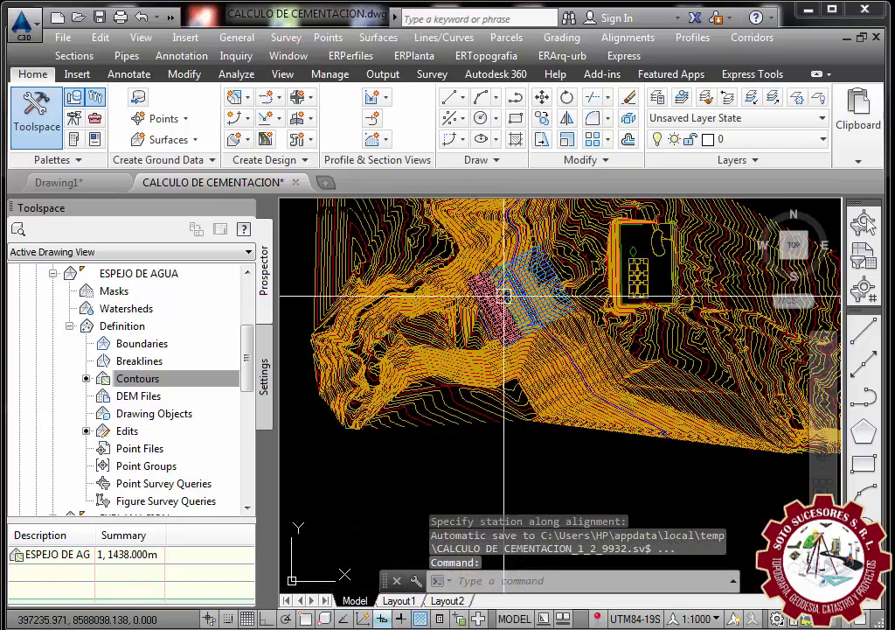
scroll(496, 341, "down", 3)
scroll(497, 341, "up", 3)
scroll(429, 406, "up", 3)
scroll(399, 370, "up", 2)
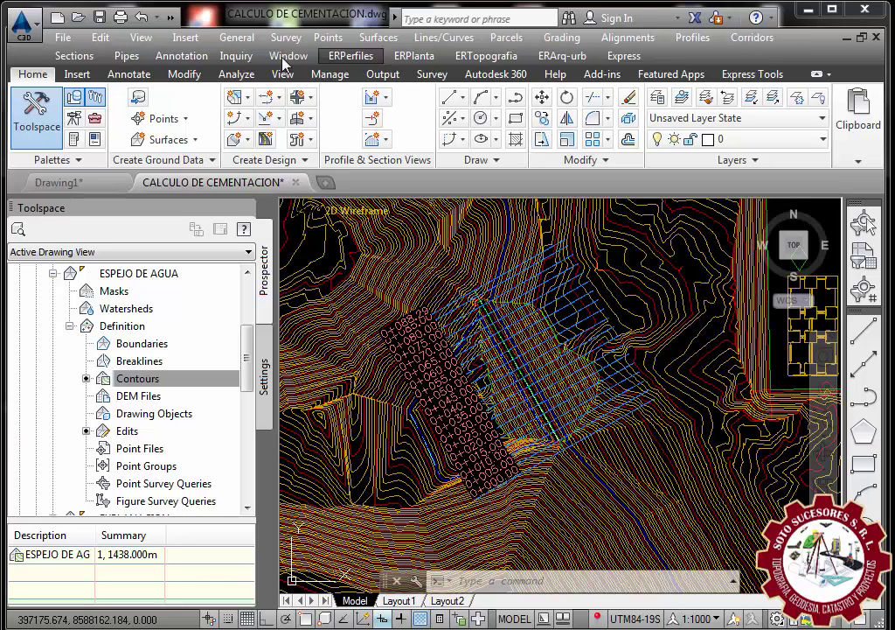
left_click(73, 56)
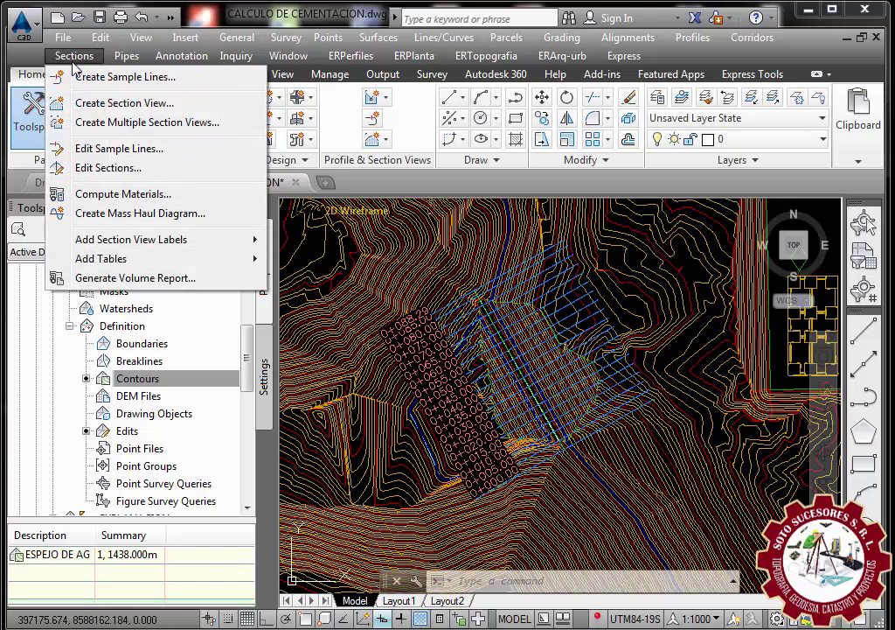
- Create multiple section views for SAMPLEADO with default wizard settings and place the sheets at a picked origin
left_click(103, 127)
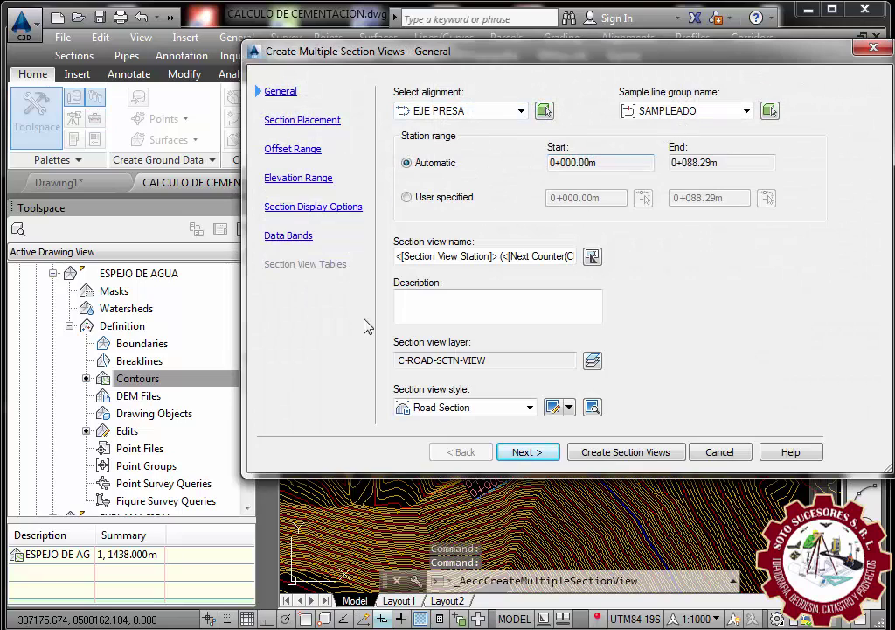
left_click(526, 454)
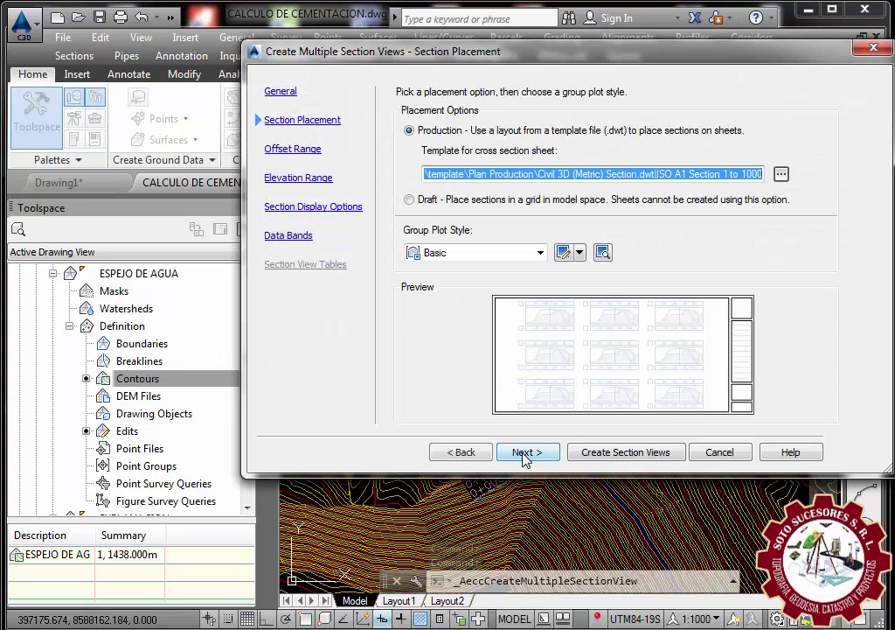
left_click(525, 452)
left_click(526, 452)
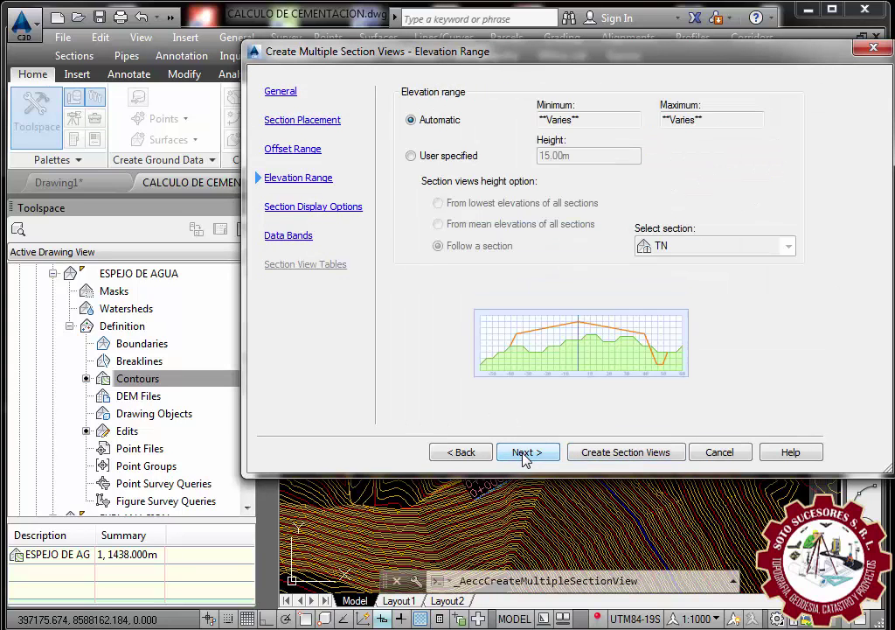
left_click(526, 452)
left_click(612, 452)
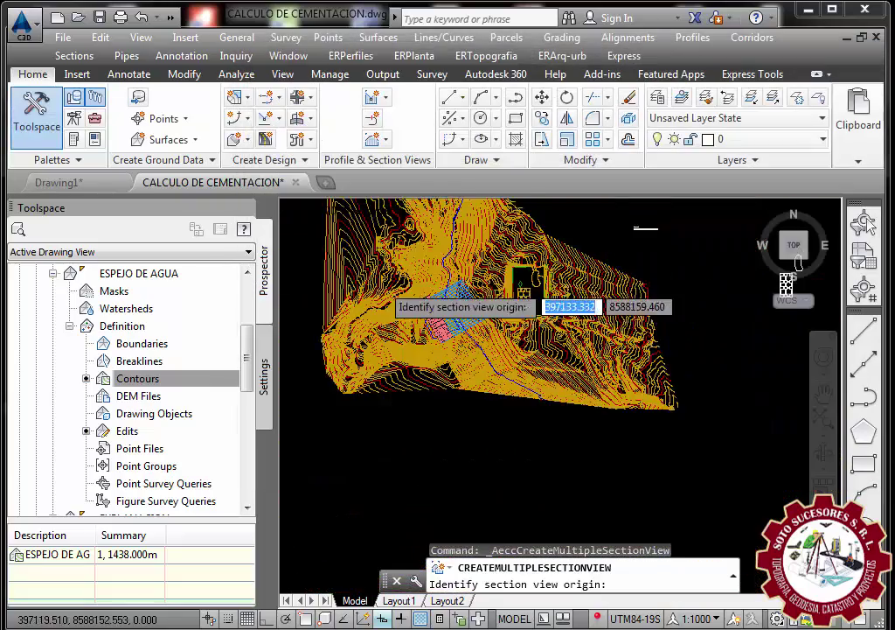
scroll(385, 286, "down", 5)
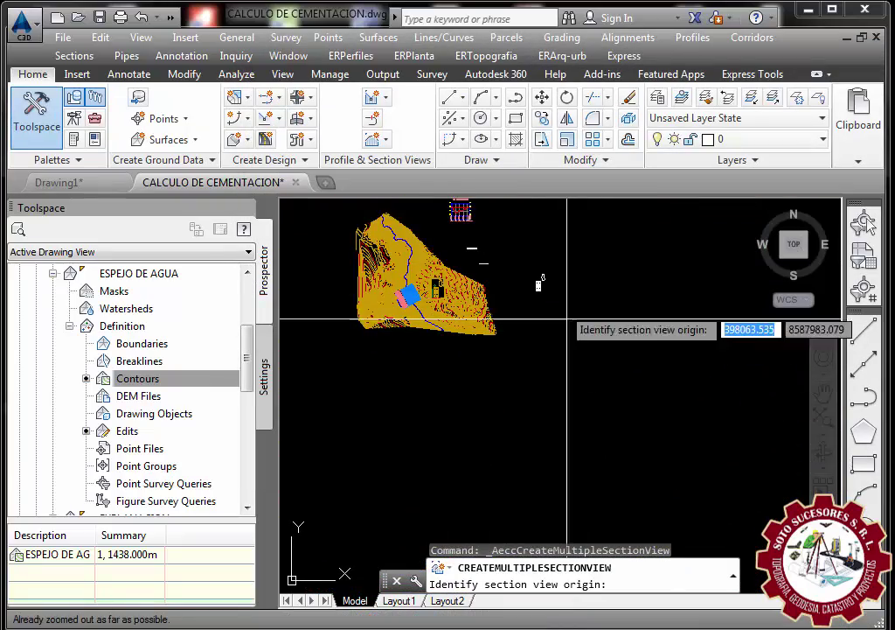
left_click(525, 238)
scroll(560, 383, "down", 1)
middle_click_drag(561, 386, 536, 467)
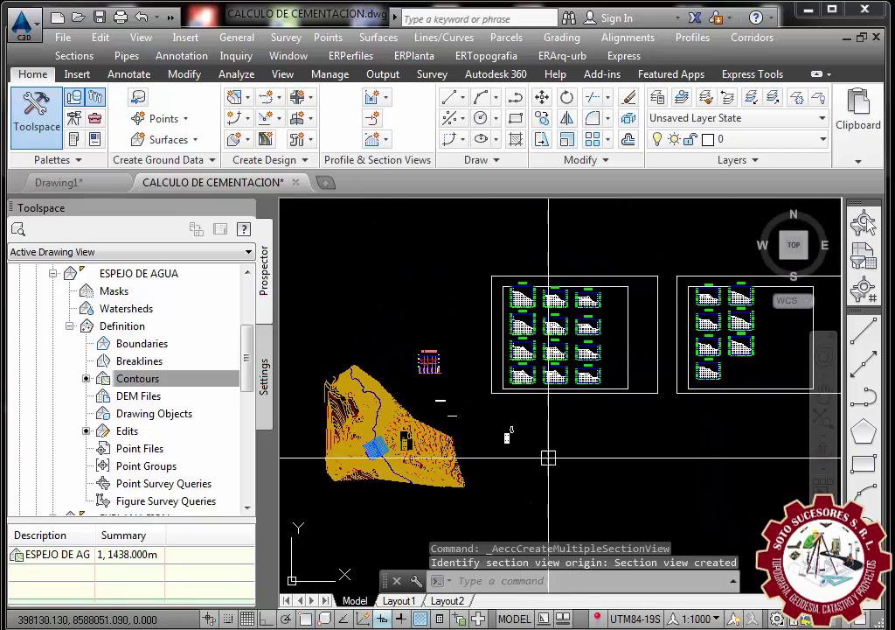
scroll(533, 249, "up", 3)
scroll(505, 367, "up", 2)
scroll(506, 437, "up", 2)
scroll(506, 437, "up", 2)
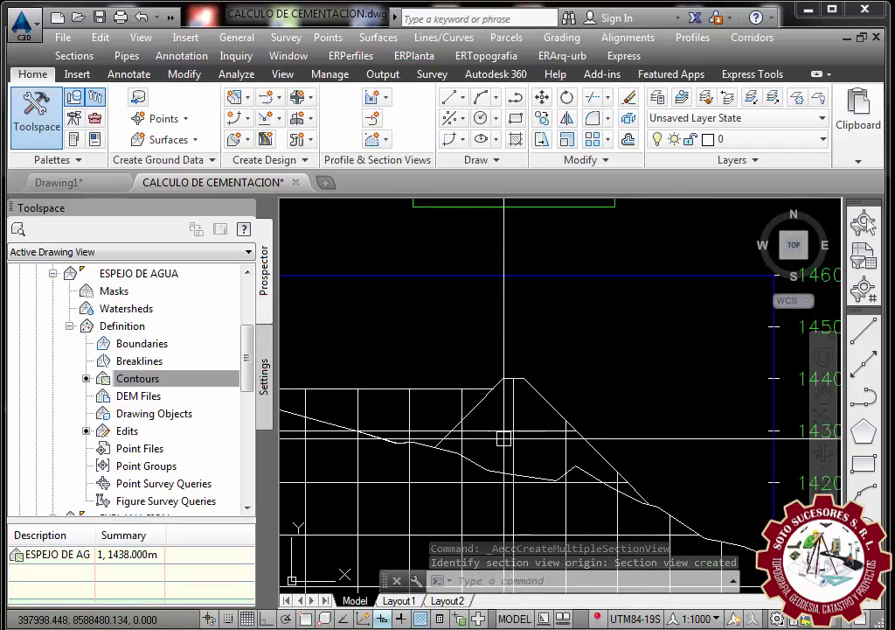
scroll(463, 465, "down", 4)
scroll(489, 455, "down", 3)
scroll(533, 445, "up", 6)
scroll(533, 451, "up", 2)
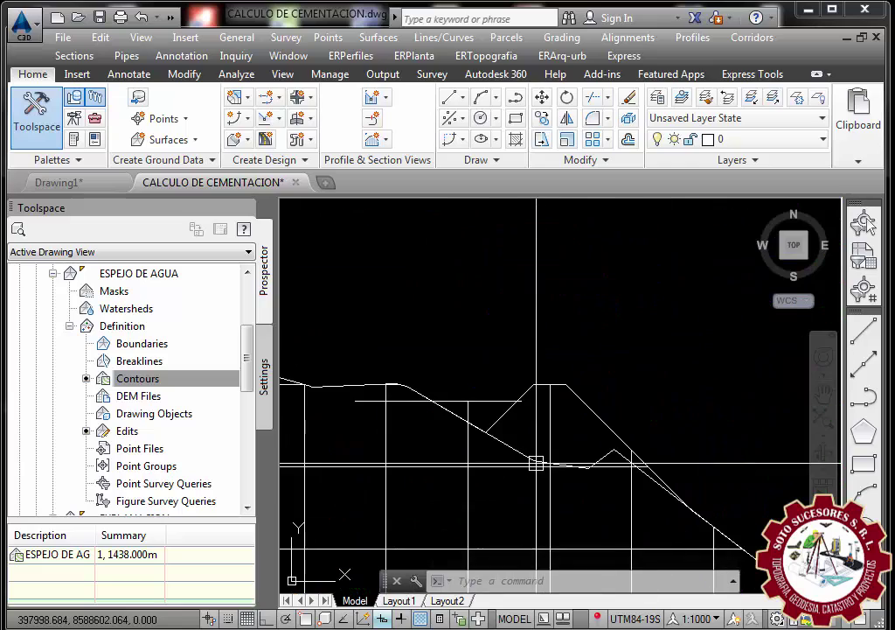
scroll(535, 463, "down", 3)
scroll(542, 437, "down", 2)
scroll(579, 337, "up", 6)
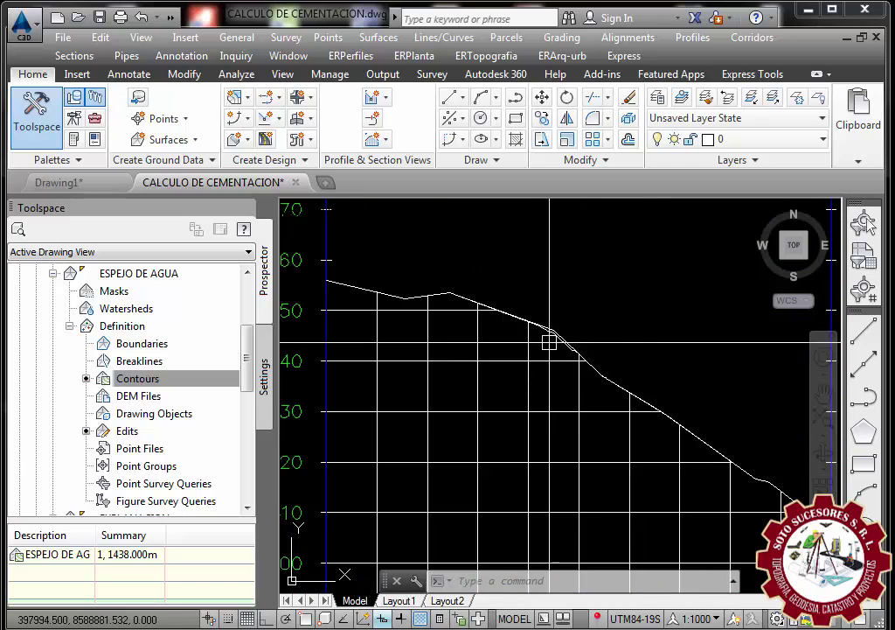
scroll(524, 328, "down", 2)
scroll(452, 315, "down", 2)
scroll(455, 306, "down", 3)
scroll(460, 288, "up", 5)
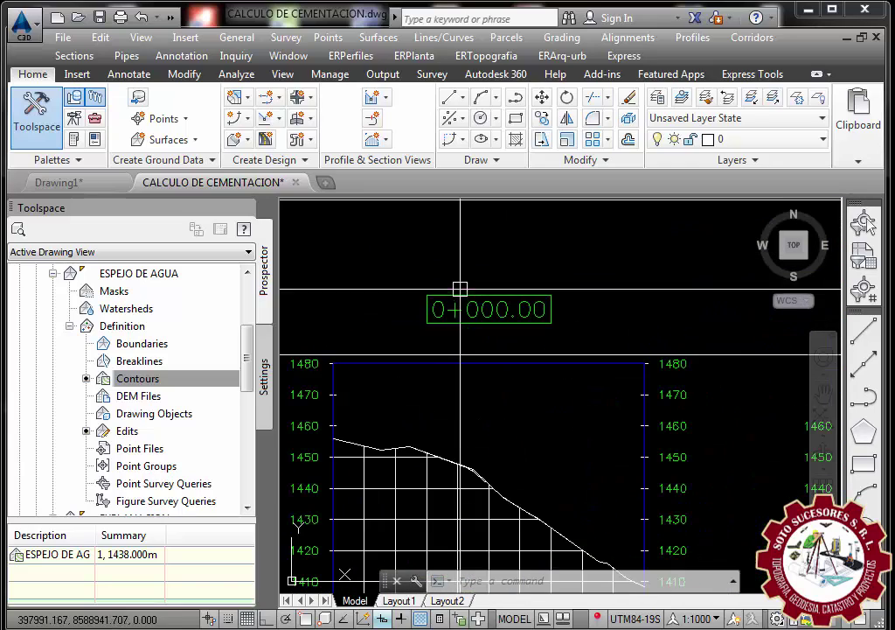
scroll(459, 289, "down", 3)
scroll(434, 276, "down", 2)
scroll(426, 498, "up", 5)
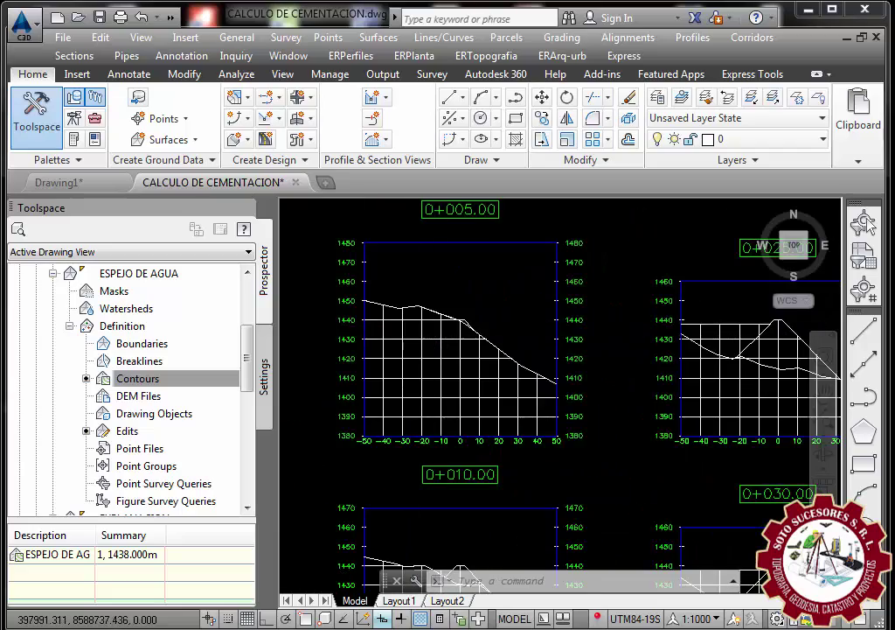
scroll(494, 329, "up", 3)
scroll(442, 265, "down", 4)
scroll(422, 320, "down", 2)
scroll(446, 320, "up", 5)
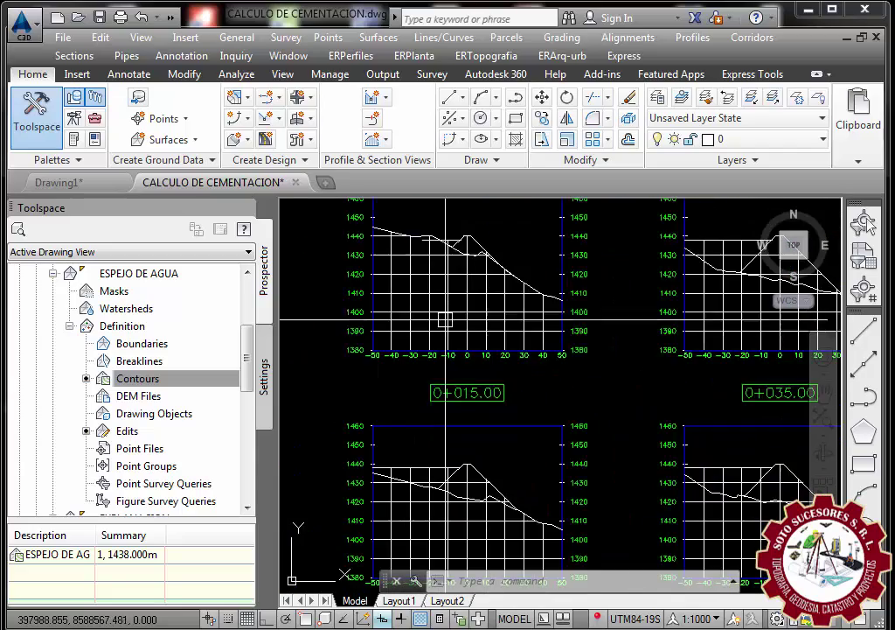
scroll(446, 320, "up", 3)
scroll(448, 247, "down", 5)
scroll(448, 330, "up", 3)
scroll(432, 399, "up", 4)
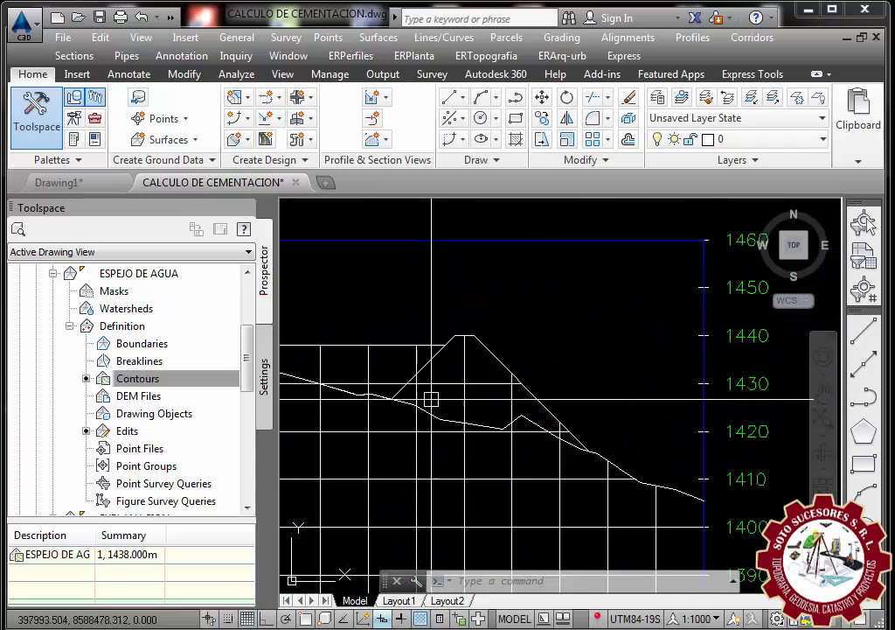
scroll(431, 400, "down", 5)
scroll(574, 413, "up", 4)
scroll(493, 377, "up", 2)
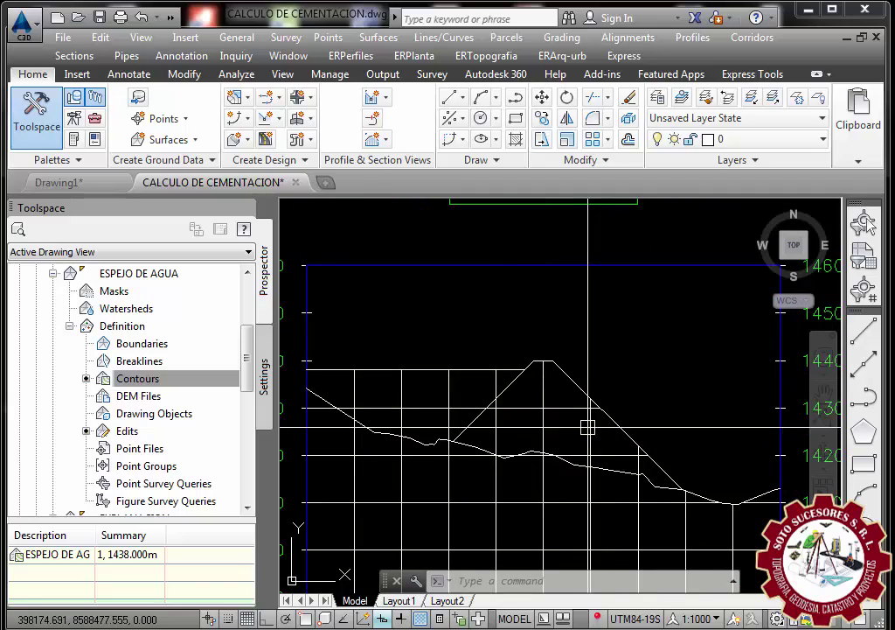
scroll(560, 442, "down", 3)
scroll(533, 454, "down", 2)
scroll(544, 362, "up", 3)
scroll(544, 362, "up", 3)
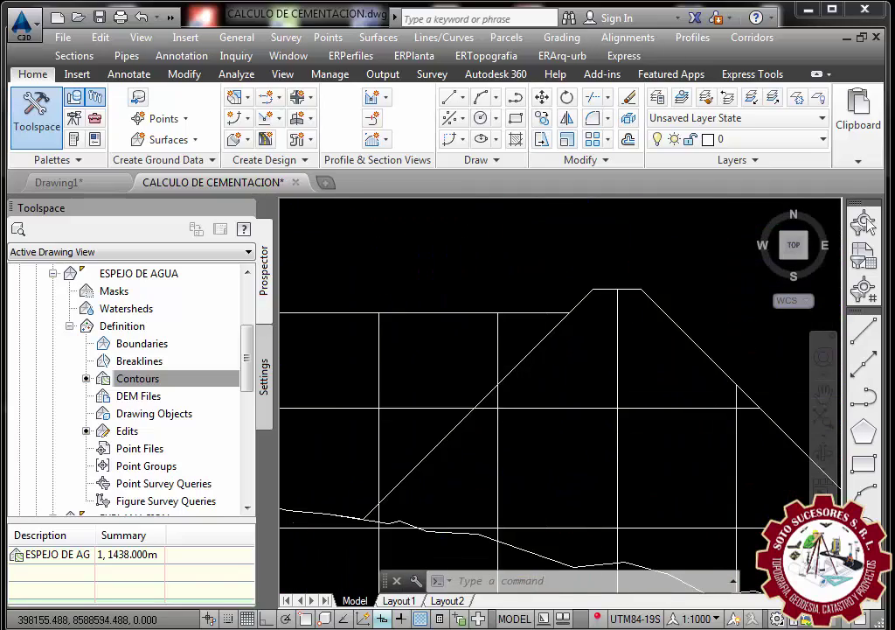
scroll(535, 358, "down", 4)
scroll(525, 368, "up", 3)
scroll(517, 345, "up", 2)
scroll(520, 348, "down", 3)
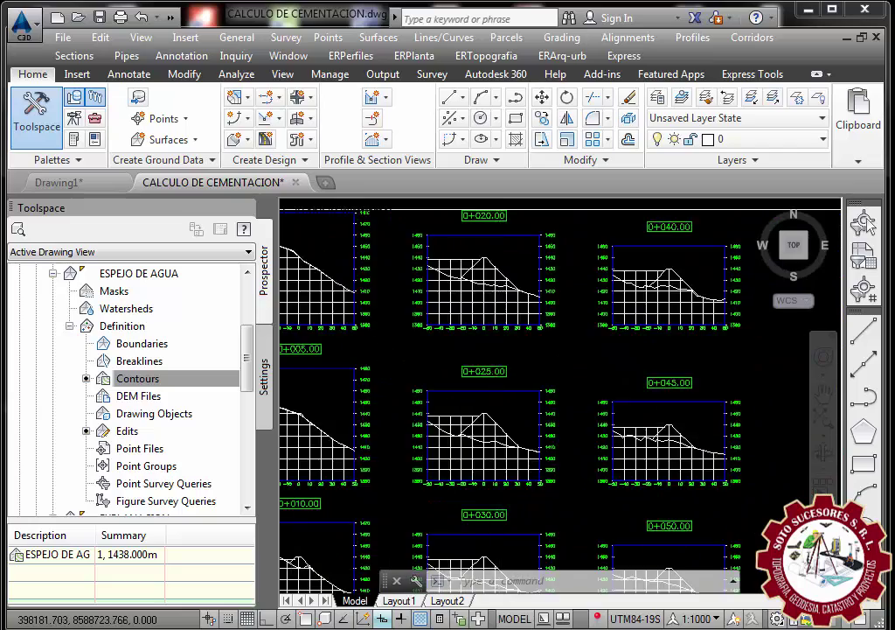
scroll(536, 350, "down", 2)
scroll(503, 351, "up", 5)
scroll(526, 298, "down", 5)
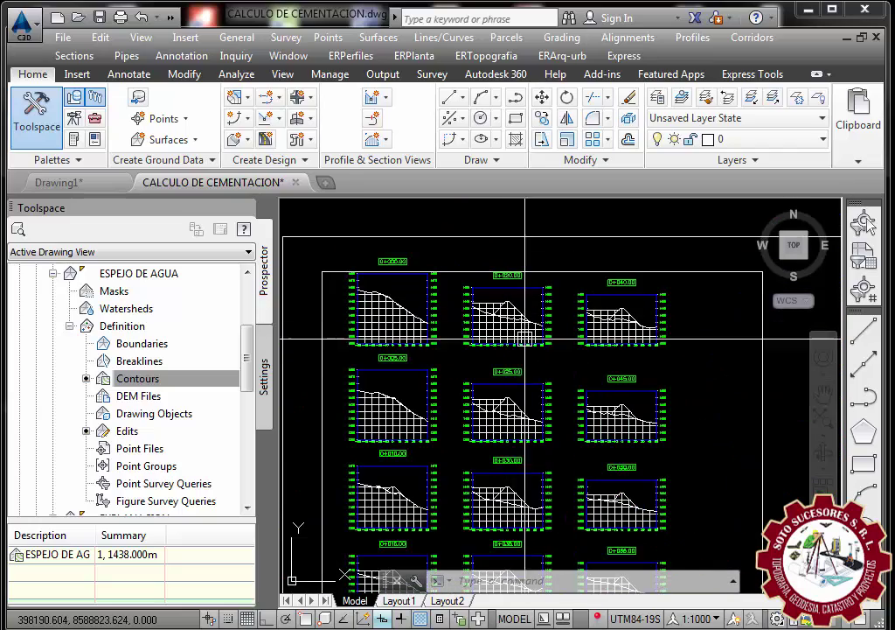
scroll(651, 314, "up", 4)
scroll(535, 194, "down", 4)
scroll(511, 286, "up", 3)
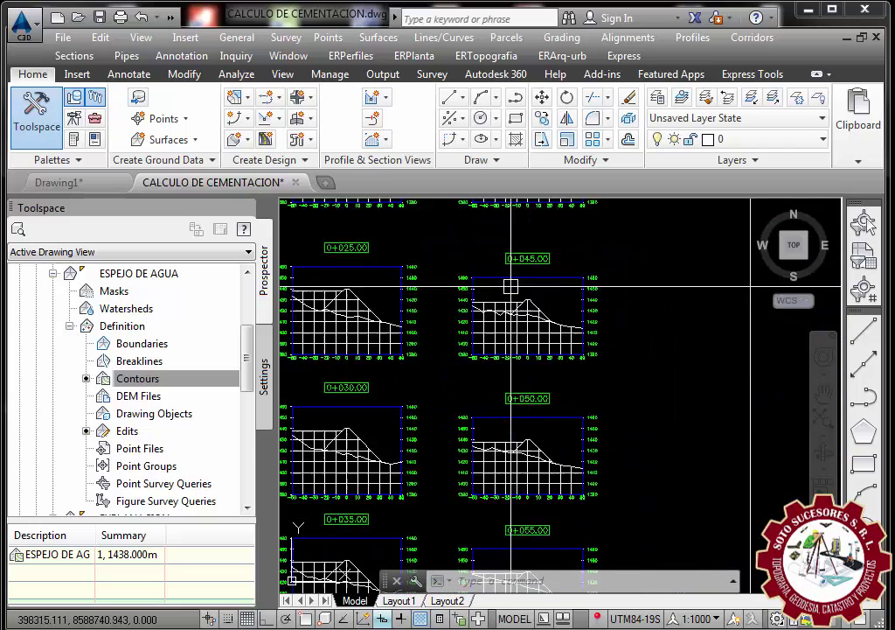
scroll(544, 320, "up", 2)
scroll(547, 328, "down", 4)
scroll(551, 328, "up", 3)
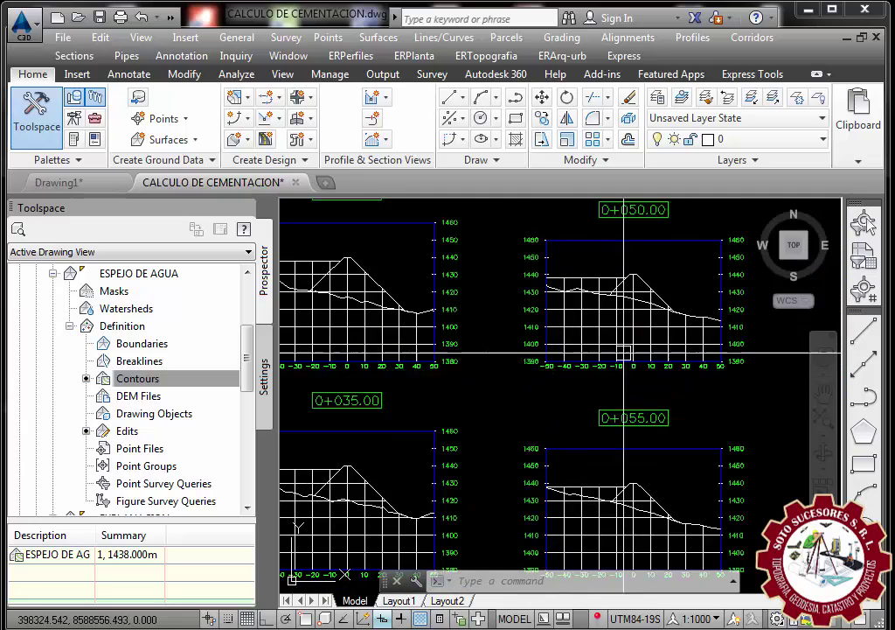
scroll(569, 326, "up", 3)
scroll(542, 327, "down", 3)
scroll(542, 323, "down", 4)
scroll(542, 324, "down", 2)
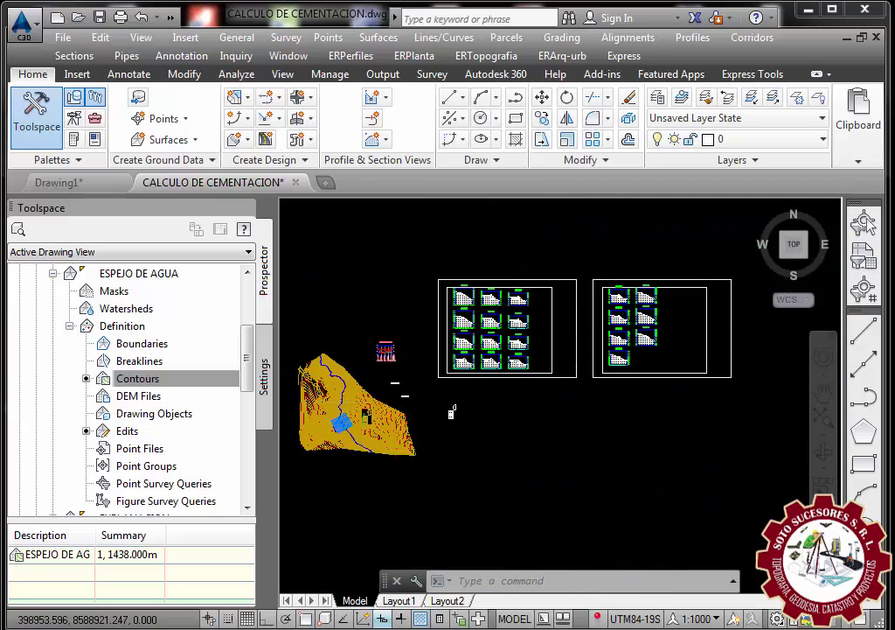
scroll(640, 323, "up", 7)
scroll(437, 353, "up", 2)
scroll(468, 363, "down", 5)
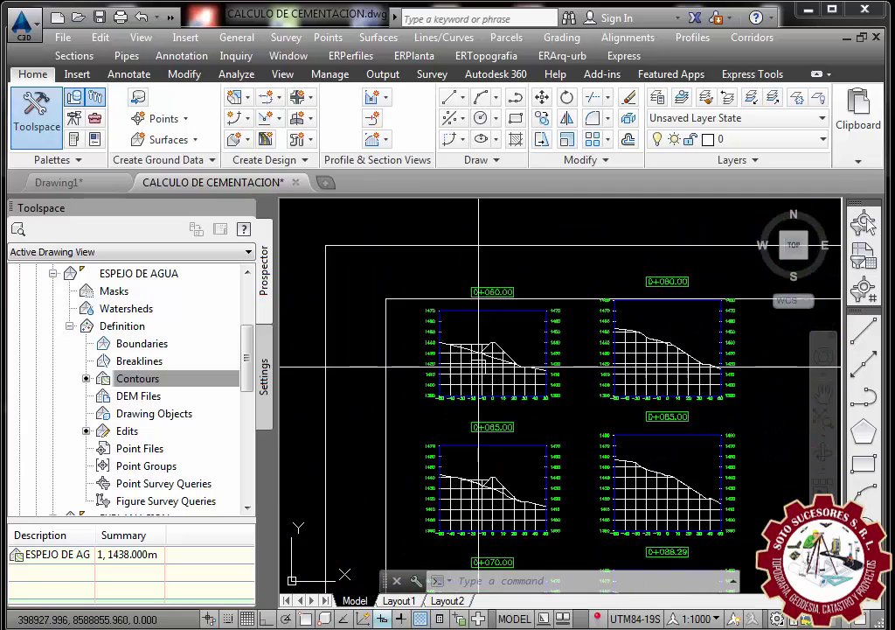
scroll(685, 336, "up", 4)
scroll(518, 274, "down", 4)
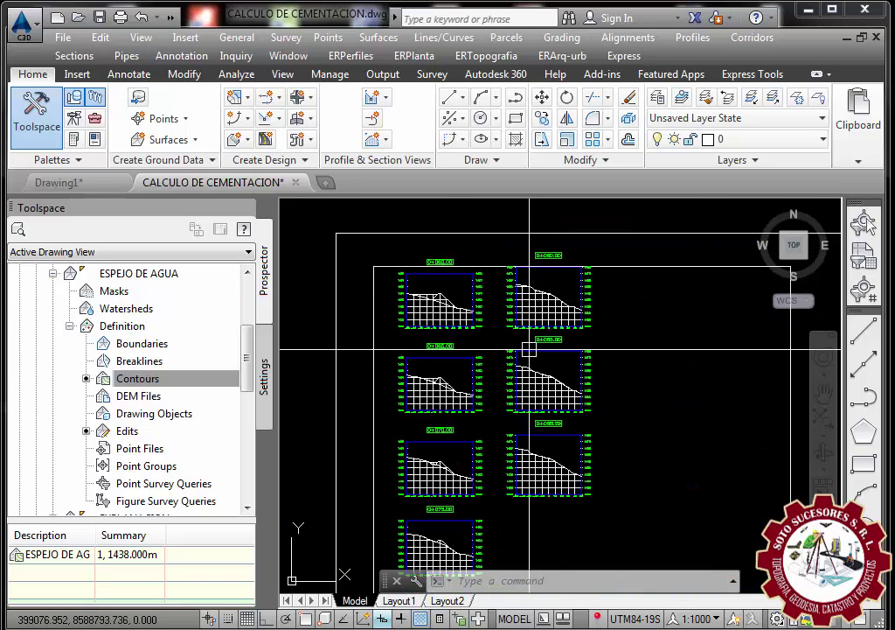
scroll(609, 362, "down", 3)
scroll(496, 415, "up", 8)
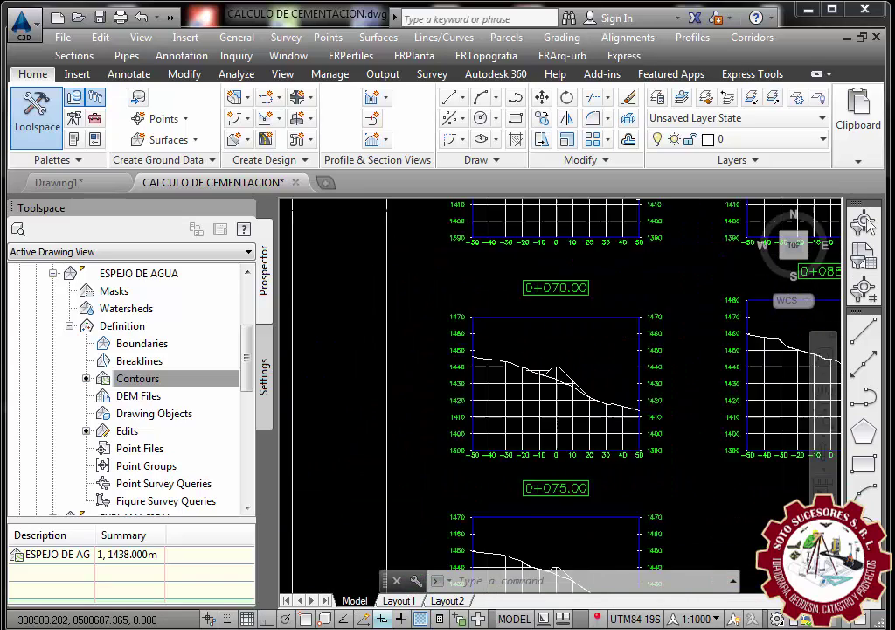
scroll(455, 377, "up", 1)
scroll(578, 428, "down", 4)
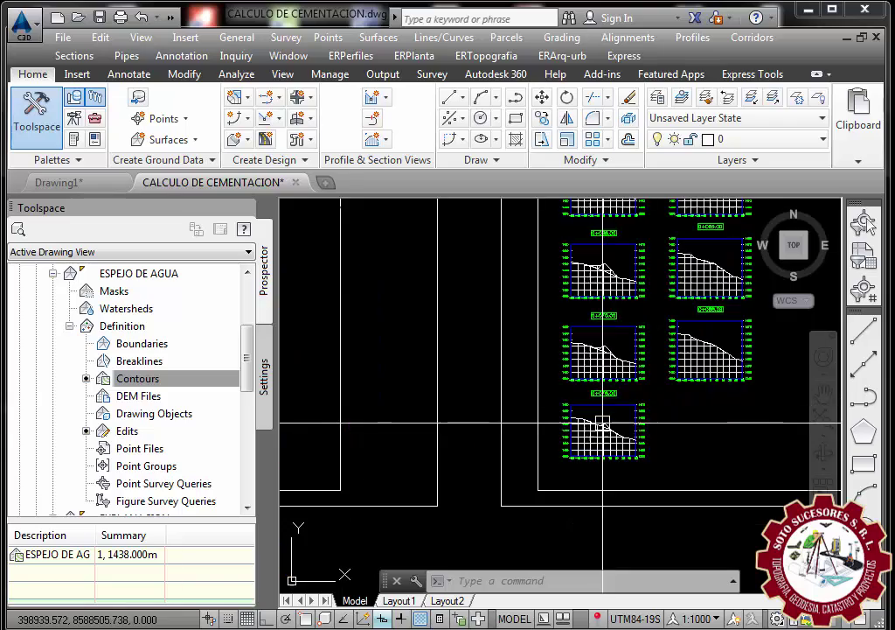
scroll(589, 456, "up", 3)
scroll(588, 438, "down", 2)
scroll(589, 437, "down", 4)
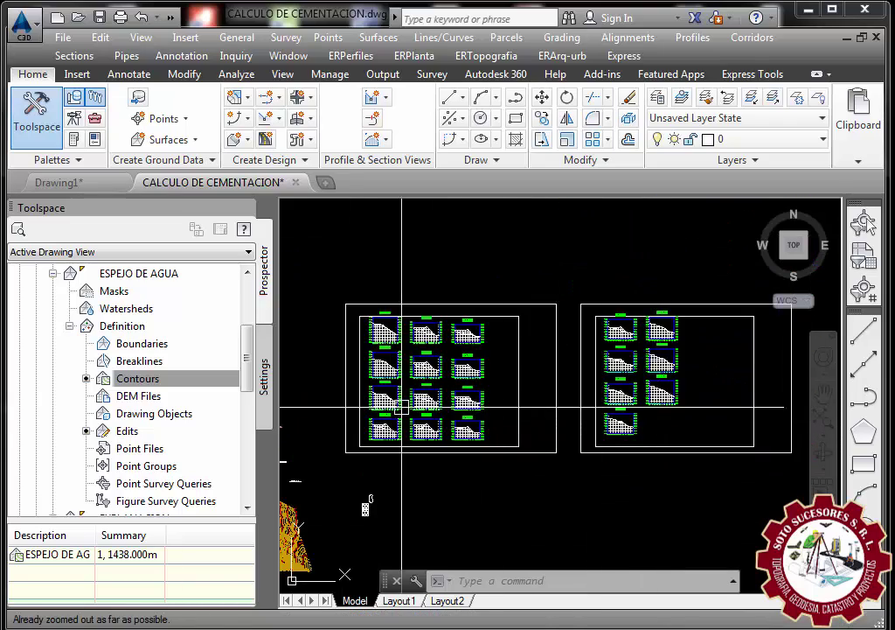
scroll(398, 410, "up", 4)
scroll(394, 368, "up", 1)
scroll(394, 367, "up", 2)
scroll(395, 361, "down", 2)
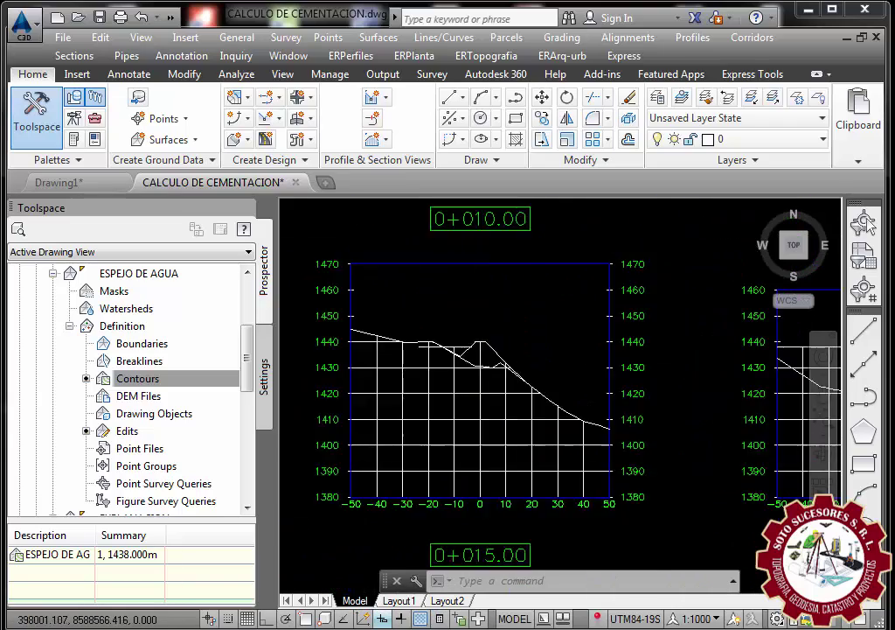
scroll(454, 306, "down", 4)
scroll(516, 252, "down", 1)
scroll(516, 252, "up", 4)
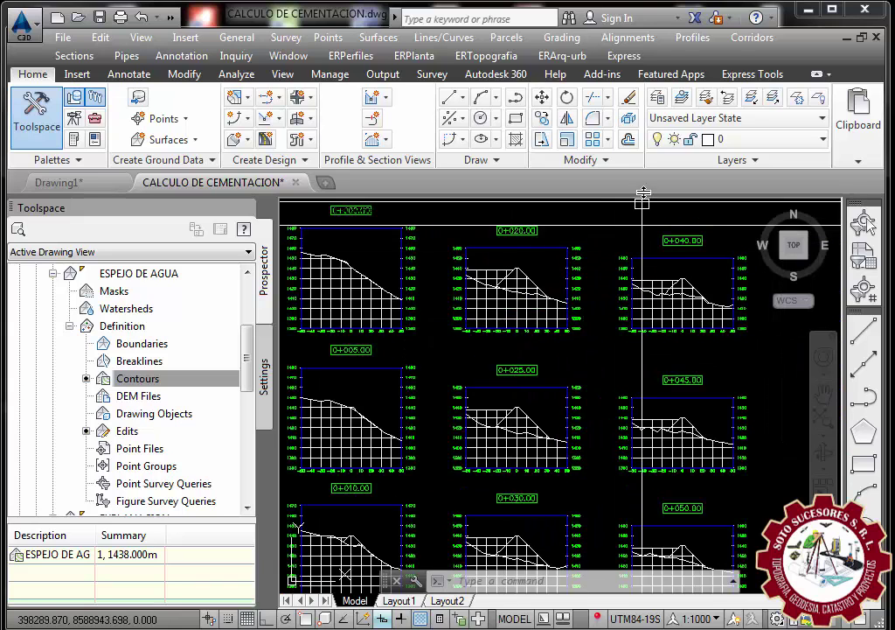
scroll(498, 273, "up", 3)
scroll(498, 273, "up", 4)
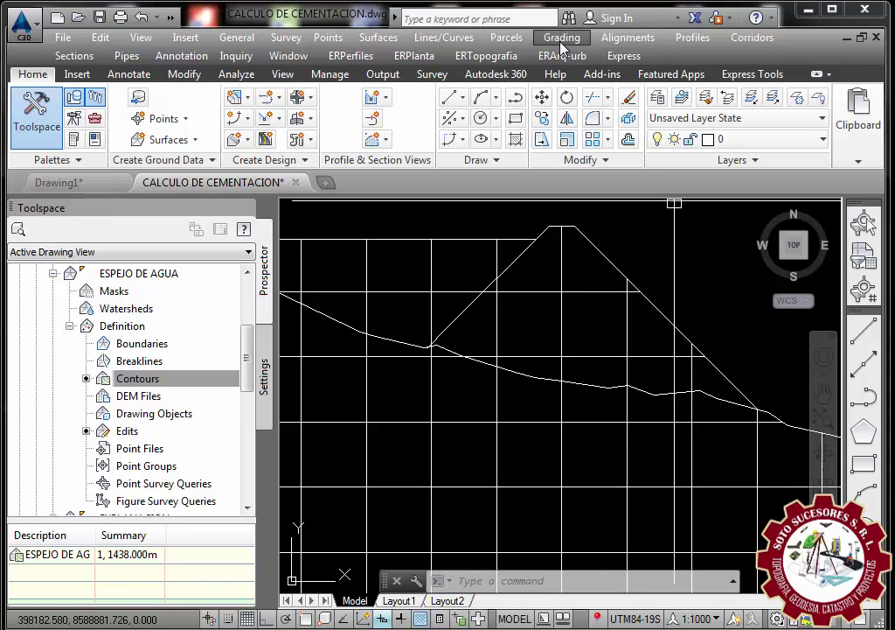
- Compute materials for alignment EJE PRESA and sample line group SAMPLEADO
left_click(91, 57)
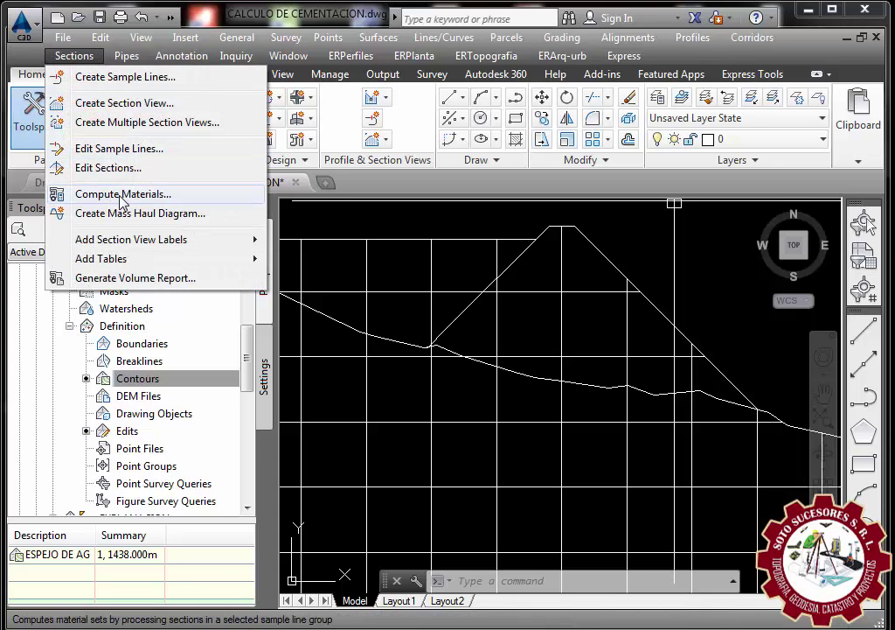
left_click(127, 194)
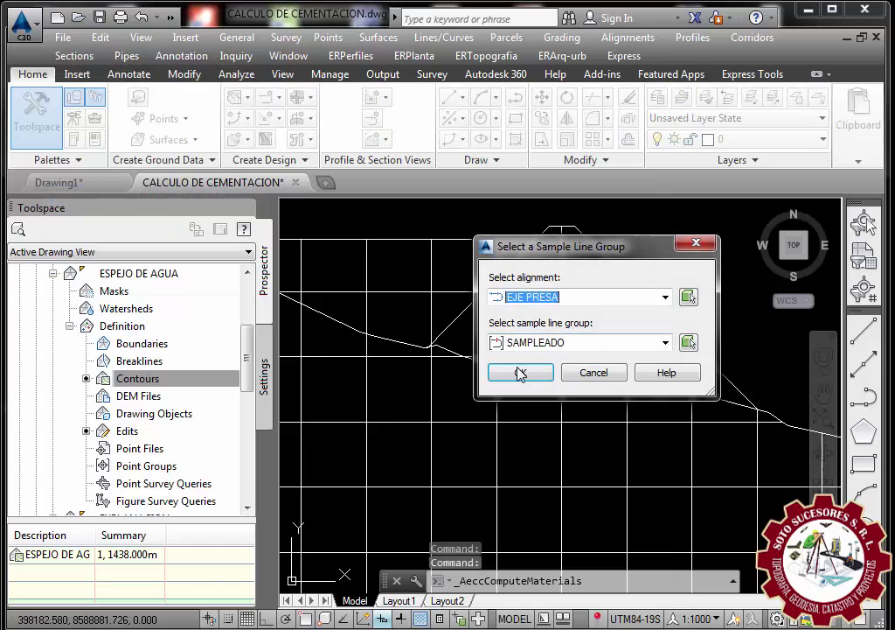
left_click(569, 298)
left_click(556, 315)
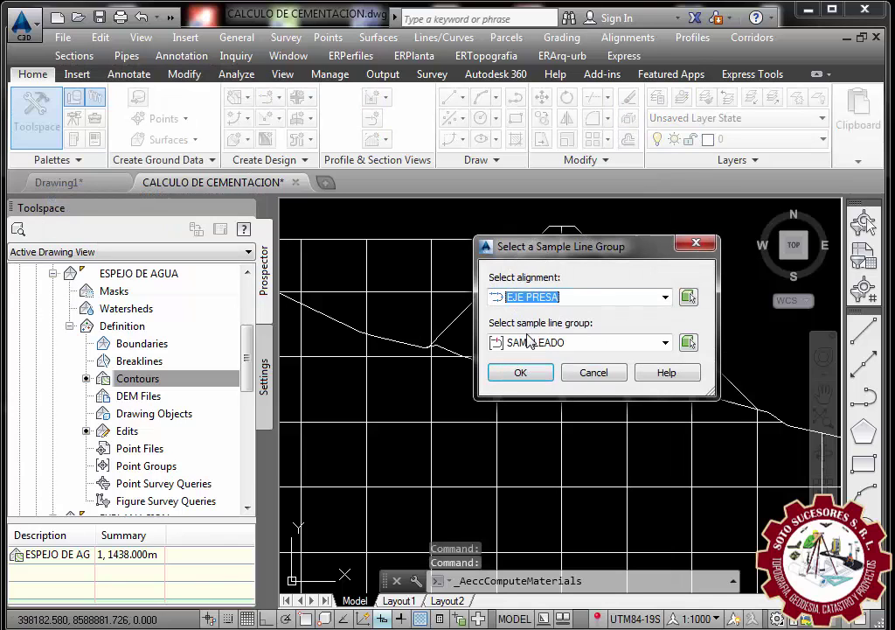
left_click(528, 343)
left_click(530, 360)
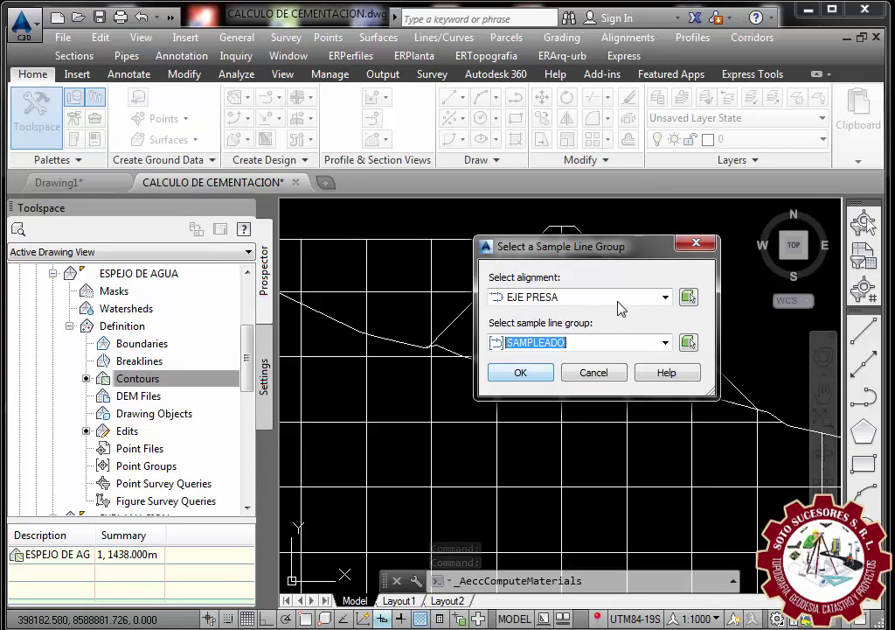
left_click_drag(614, 253, 539, 152)
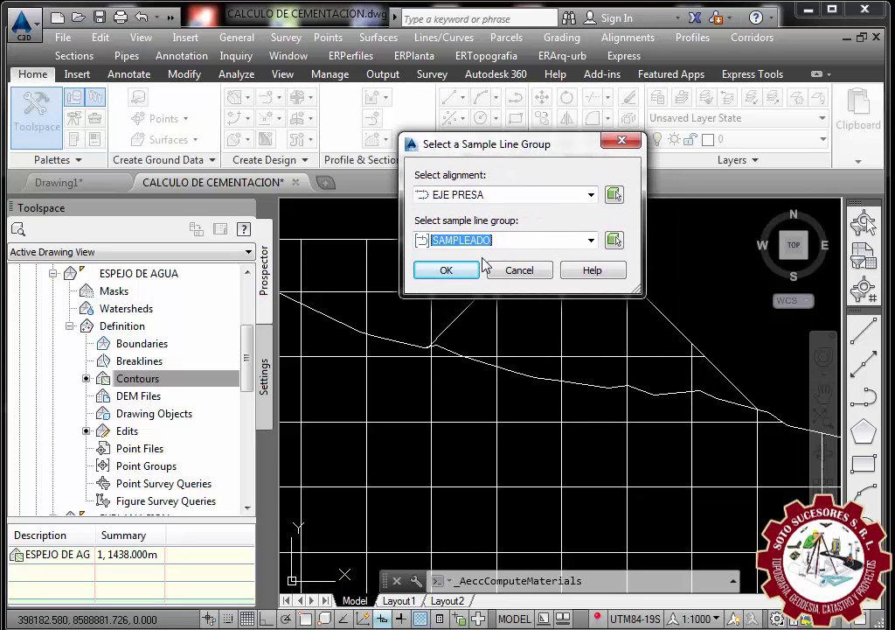
left_click(480, 196)
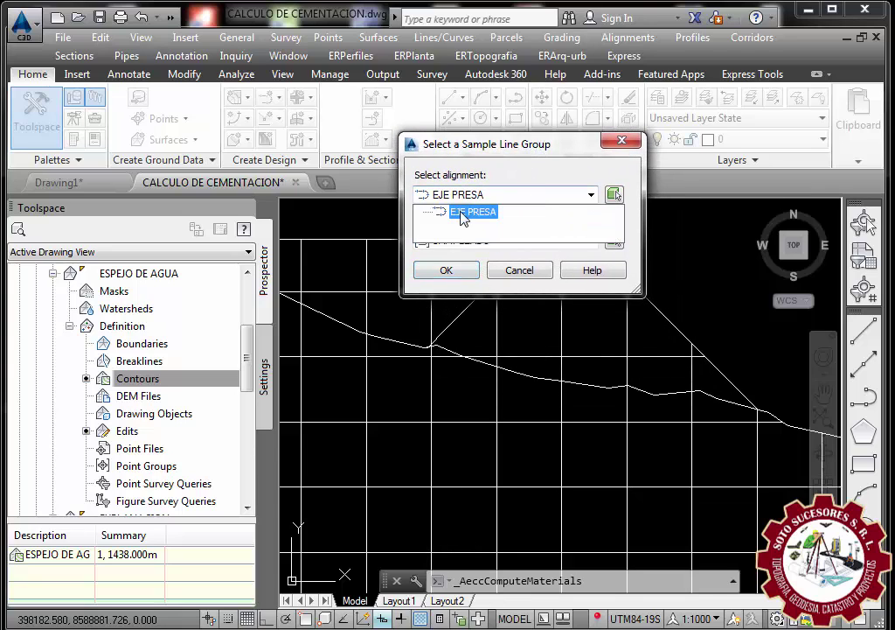
left_click(516, 214)
left_click(525, 202)
left_click(477, 215)
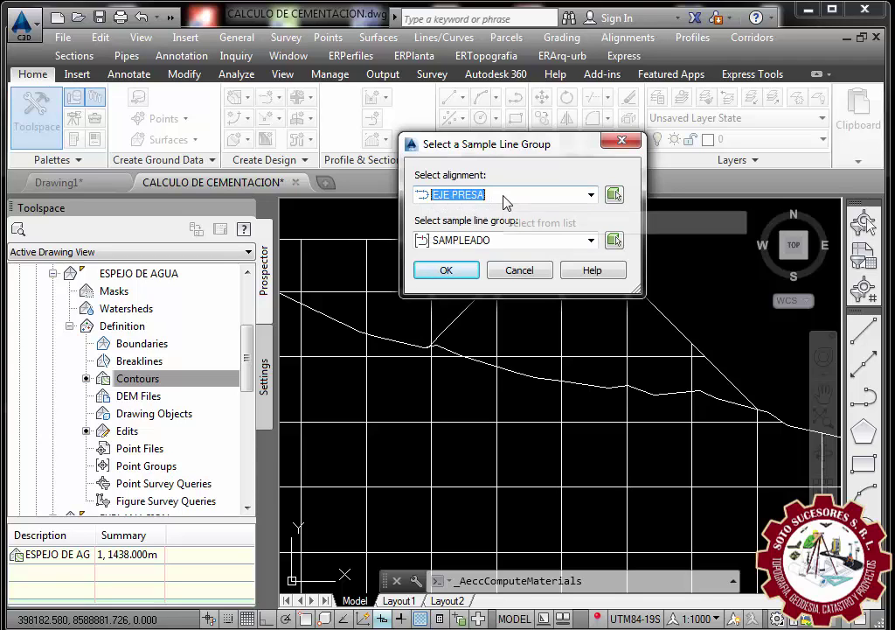
left_click(468, 248)
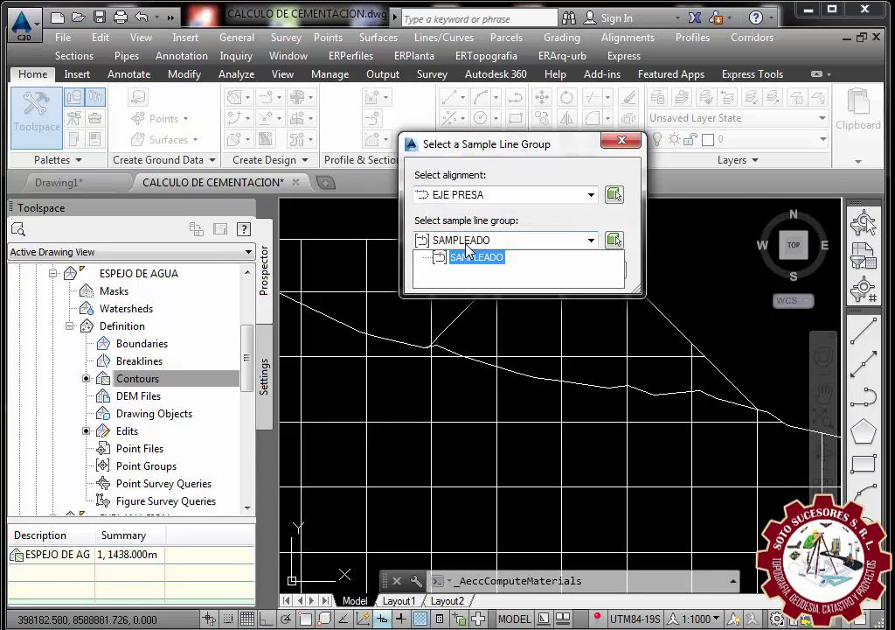
left_click(470, 258)
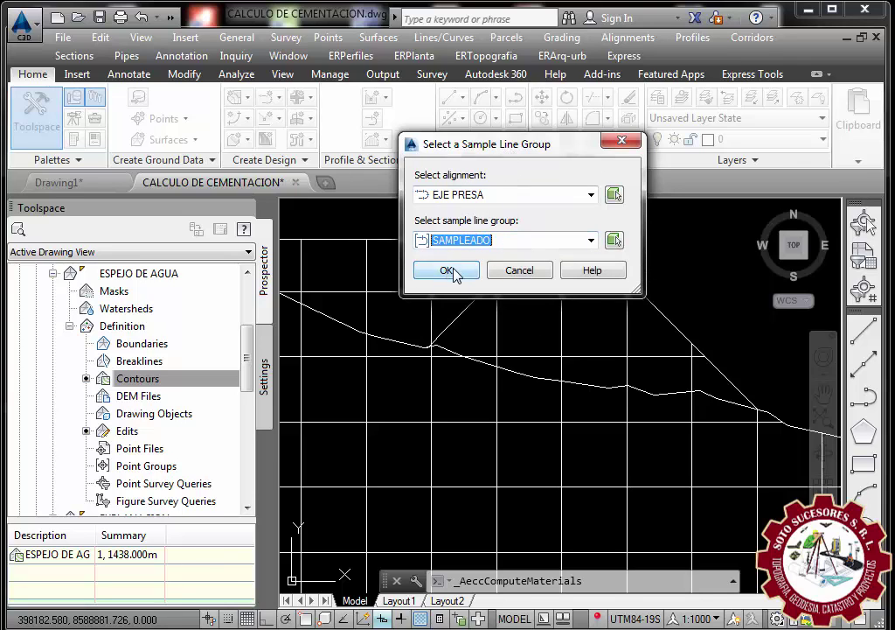
left_click(447, 271)
- Map the EG rows to surface TN and the DATUM rows to PRESA, then run the computation
left_click(624, 248)
left_click(666, 250)
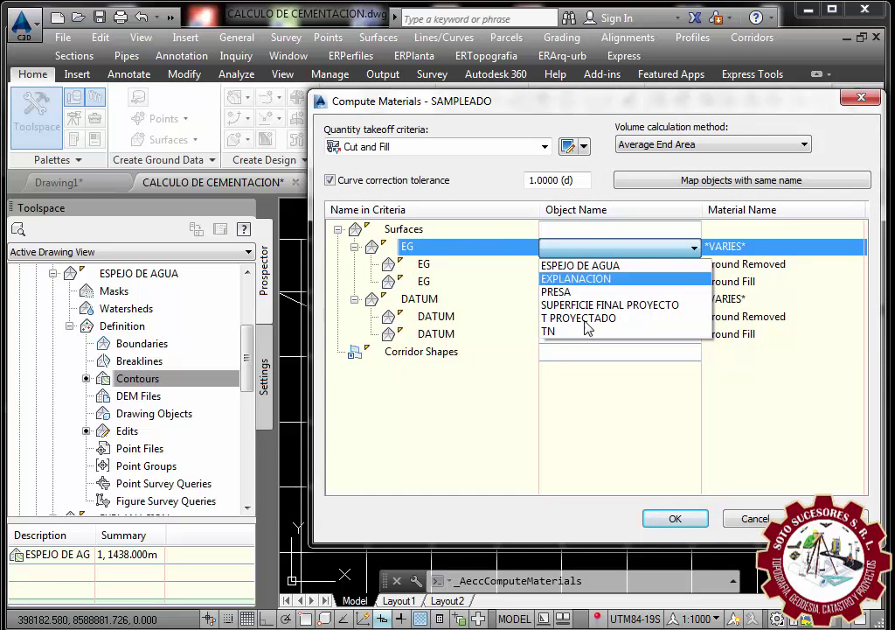
left_click(549, 333)
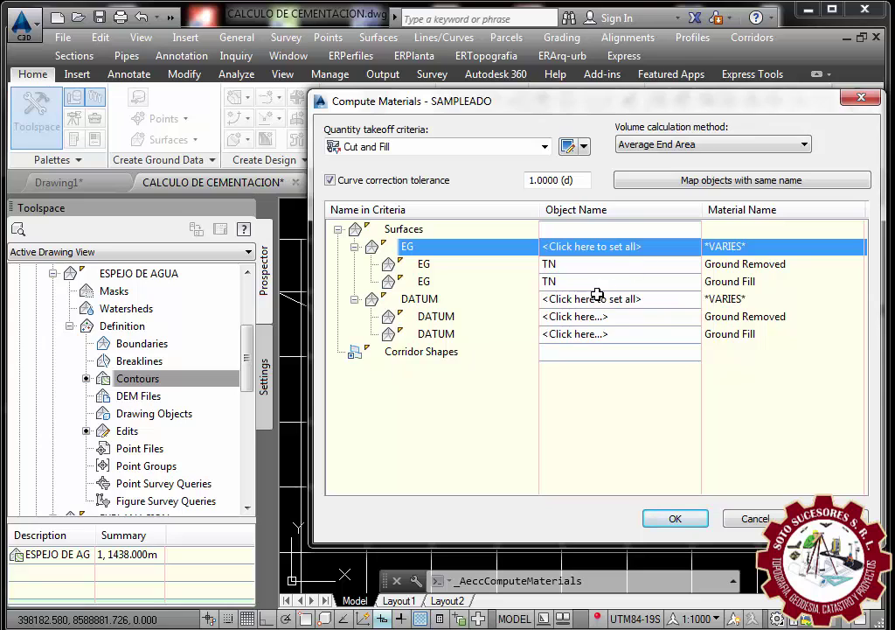
left_click(601, 300)
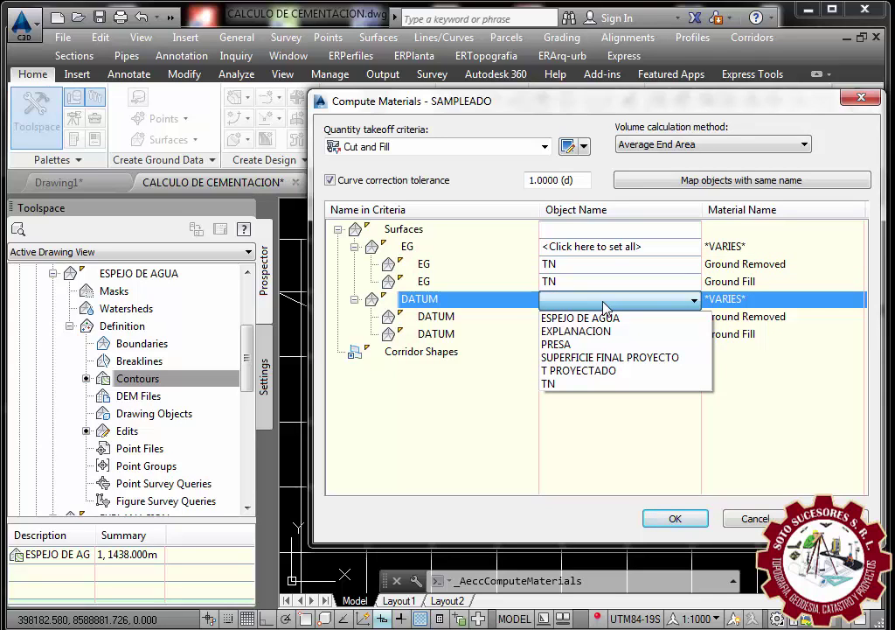
left_click(564, 345)
left_click(674, 520)
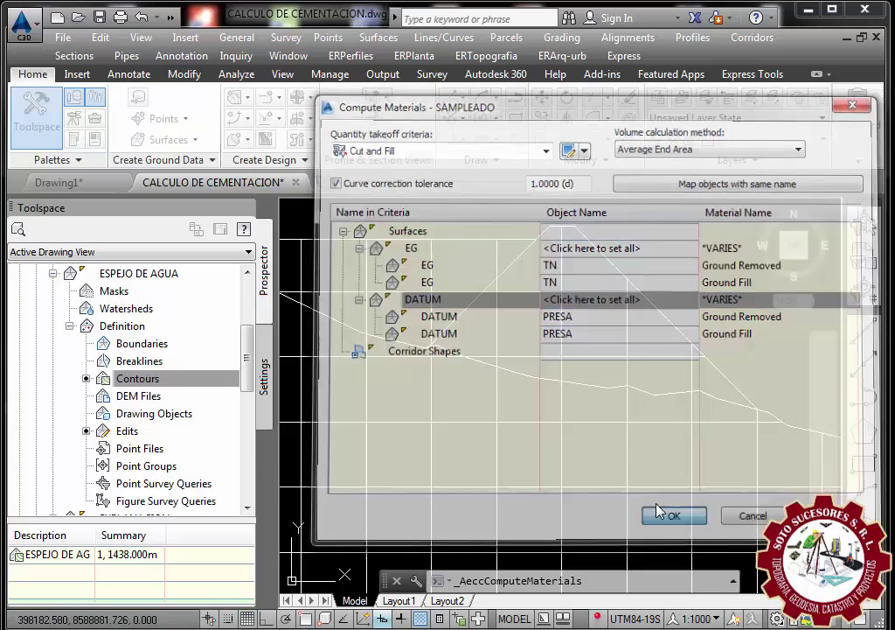
scroll(559, 341, "down", 5)
scroll(580, 380, "down", 3)
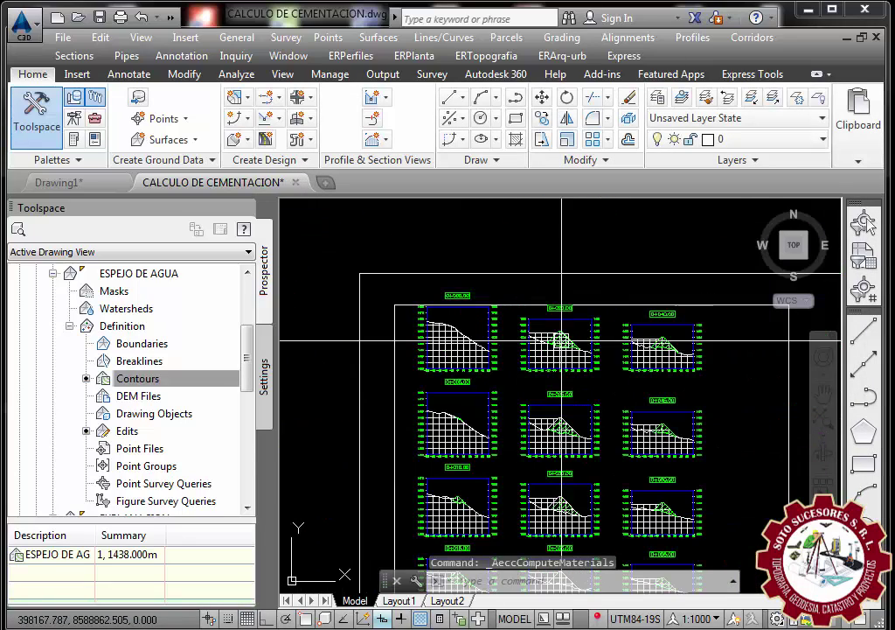
scroll(535, 385, "down", 2)
scroll(521, 409, "down", 2)
scroll(522, 408, "up", 3)
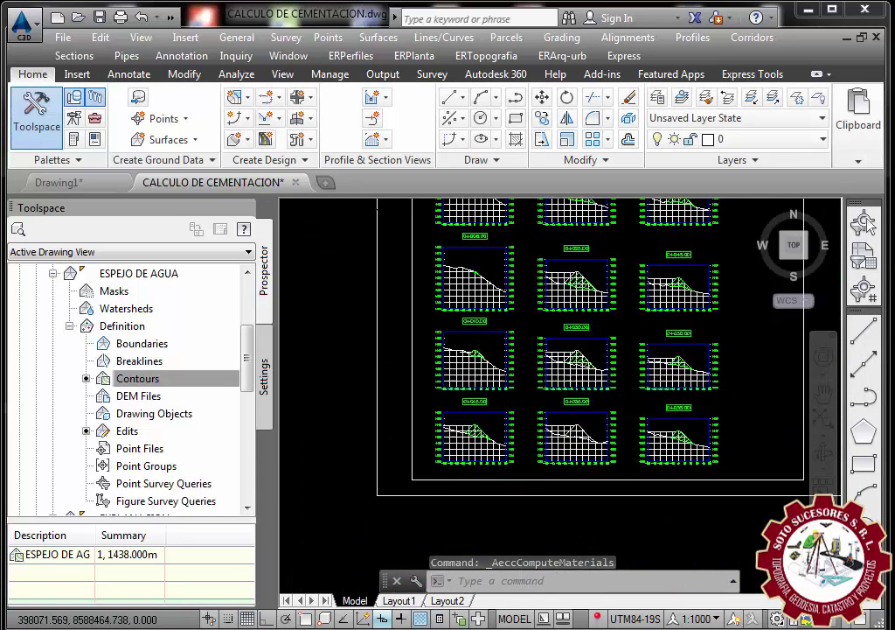
scroll(568, 424, "up", 2)
scroll(619, 442, "up", 2)
scroll(619, 442, "up", 2)
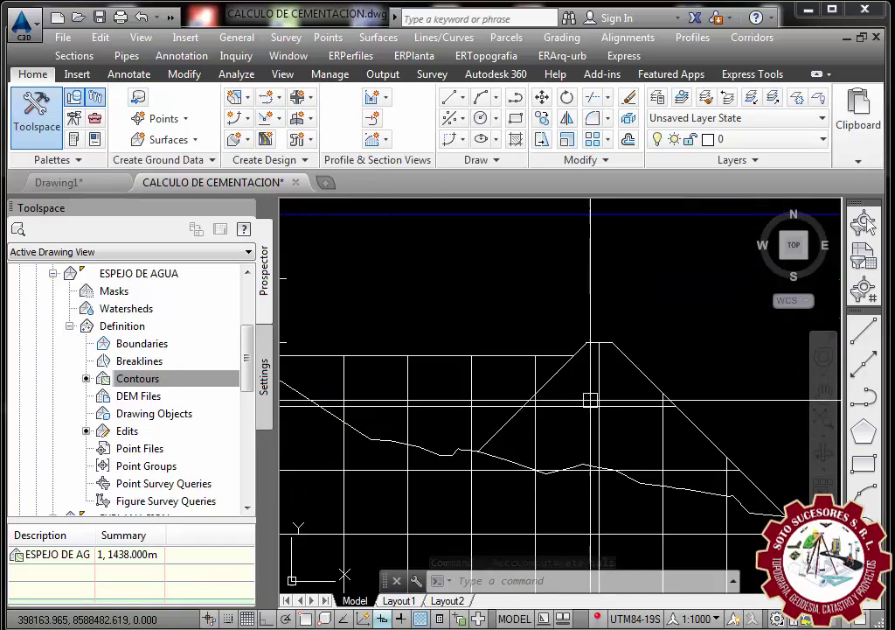
scroll(616, 394, "down", 4)
scroll(624, 385, "down", 3)
scroll(624, 385, "up", 3)
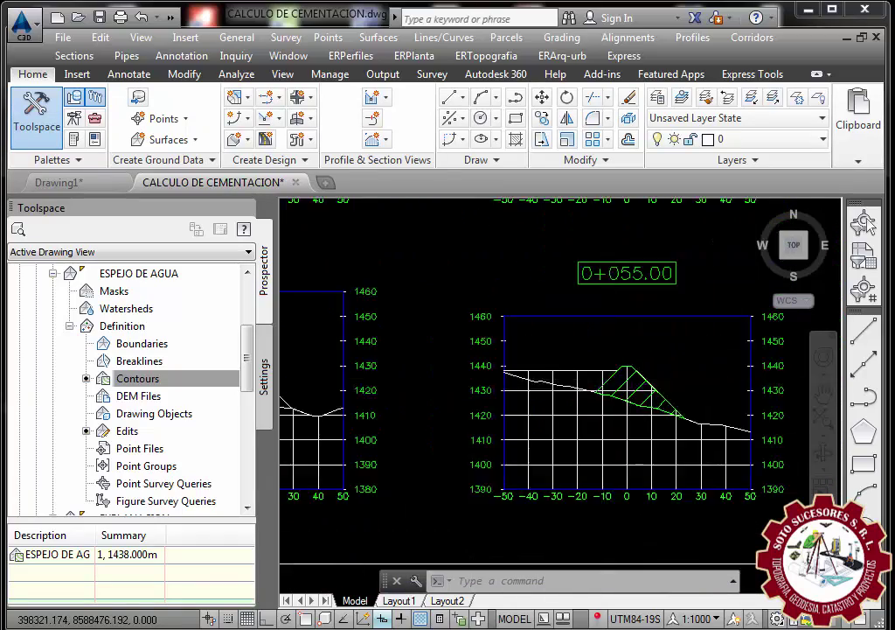
scroll(621, 380, "up", 2)
scroll(608, 358, "down", 4)
scroll(588, 332, "up", 2)
scroll(572, 332, "up", 3)
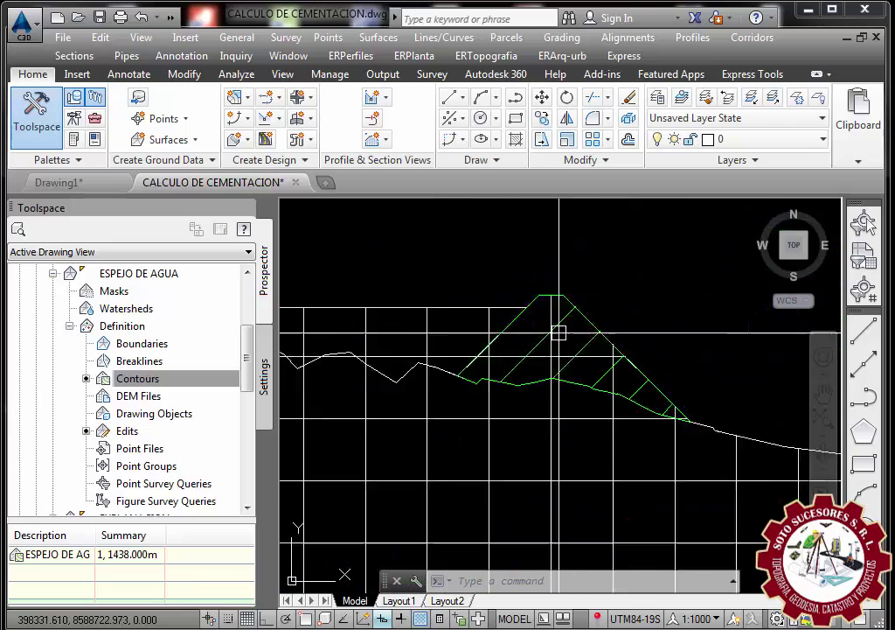
scroll(558, 332, "up", 1)
scroll(560, 337, "down", 4)
scroll(569, 348, "down", 2)
scroll(568, 347, "up", 4)
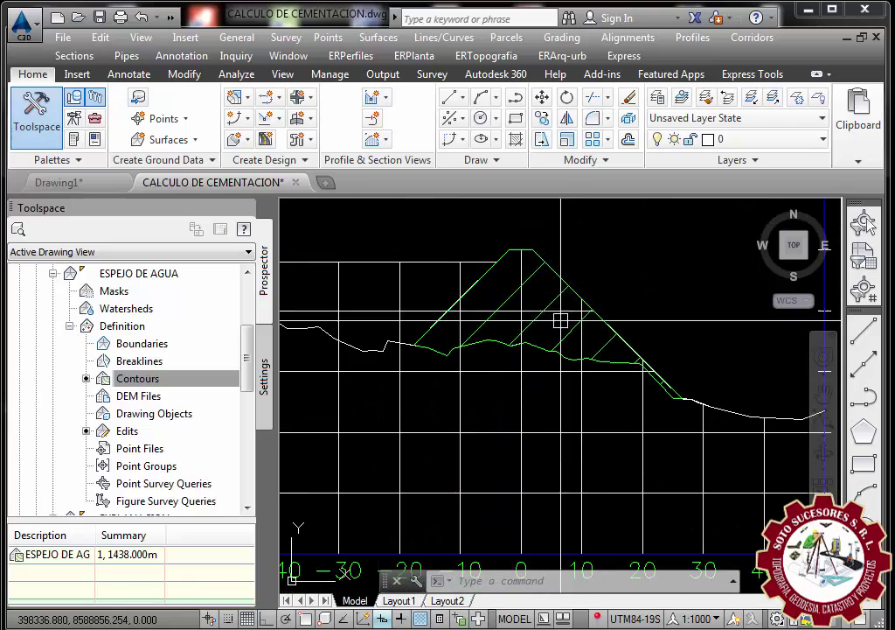
scroll(616, 298, "down", 3)
scroll(446, 271, "up", 3)
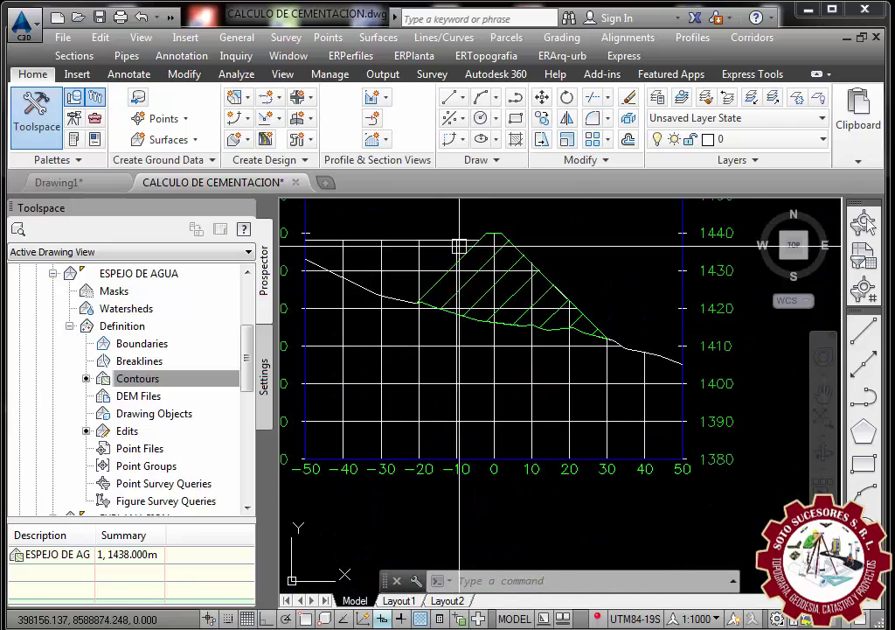
scroll(539, 270, "up", 2)
scroll(569, 227, "down", 6)
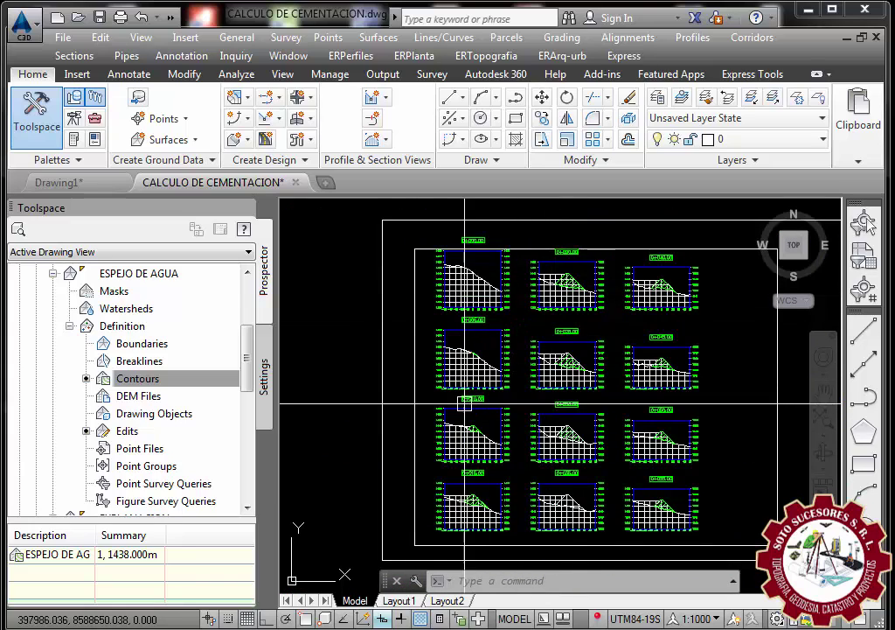
scroll(390, 354, "down", 2)
scroll(440, 445, "up", 3)
scroll(427, 412, "up", 3)
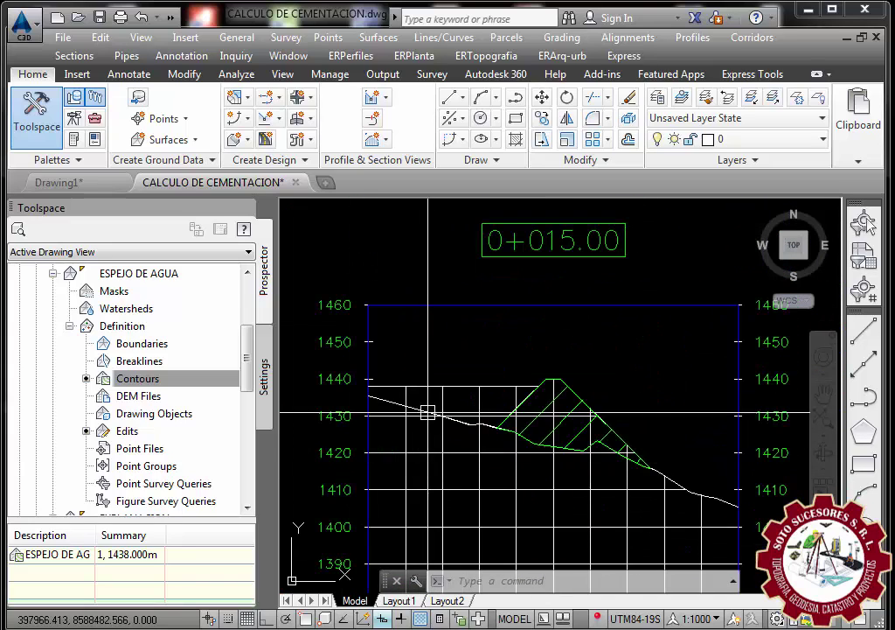
scroll(383, 392, "up", 5)
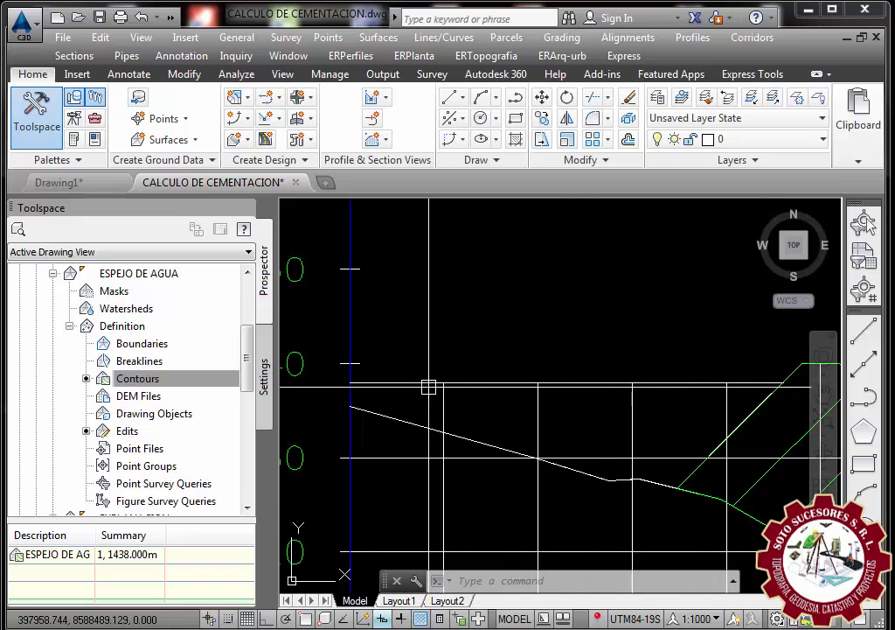
scroll(428, 386, "down", 5)
scroll(411, 411, "down", 5)
scroll(394, 437, "down", 3)
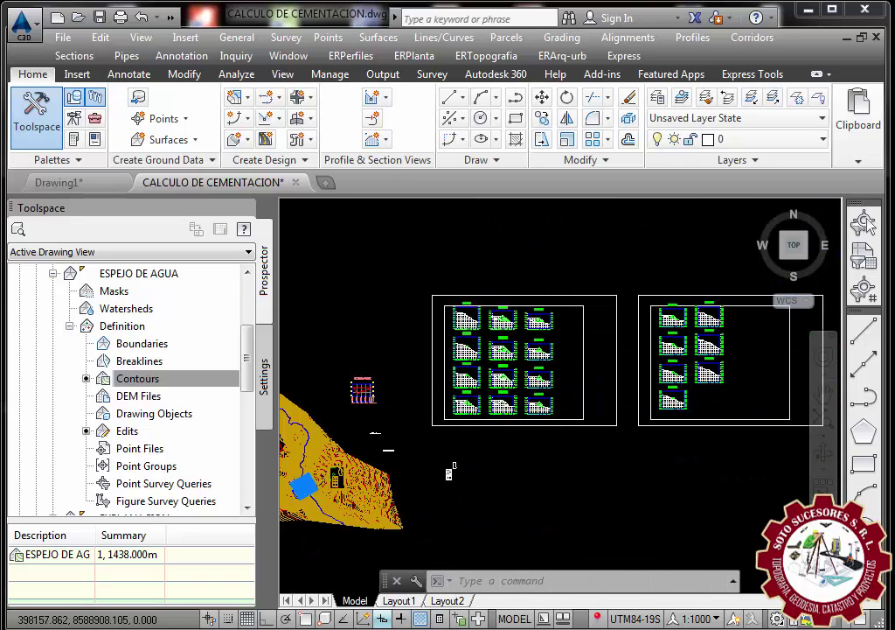
scroll(480, 316, "up", 5)
scroll(480, 328, "up", 3)
scroll(582, 369, "down", 3)
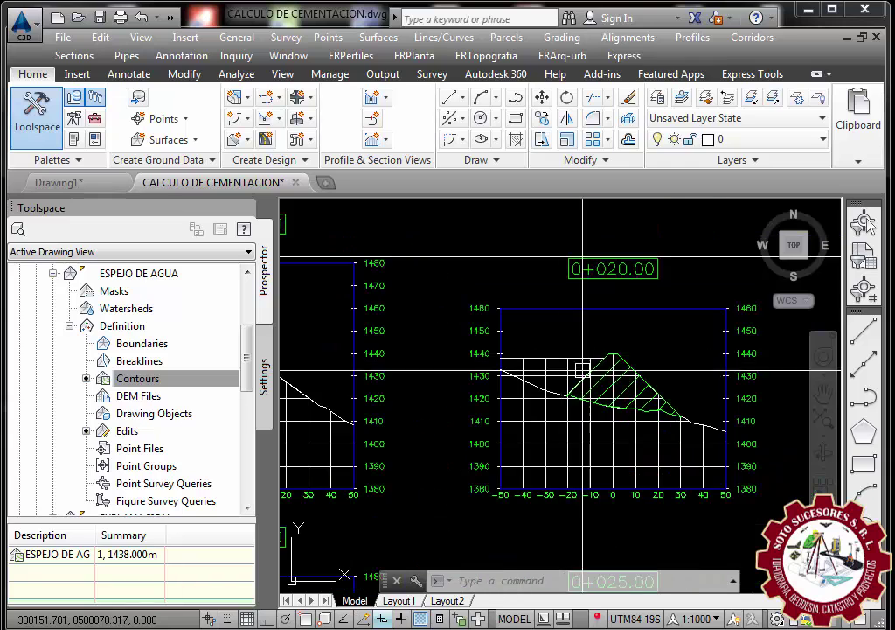
scroll(636, 399, "up", 4)
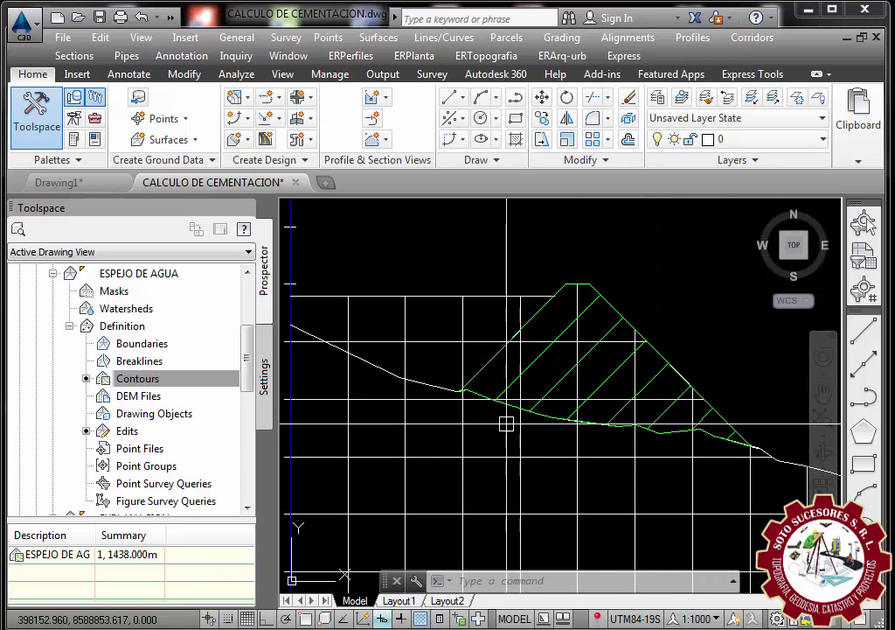
scroll(592, 270, "down", 4)
scroll(592, 292, "up", 5)
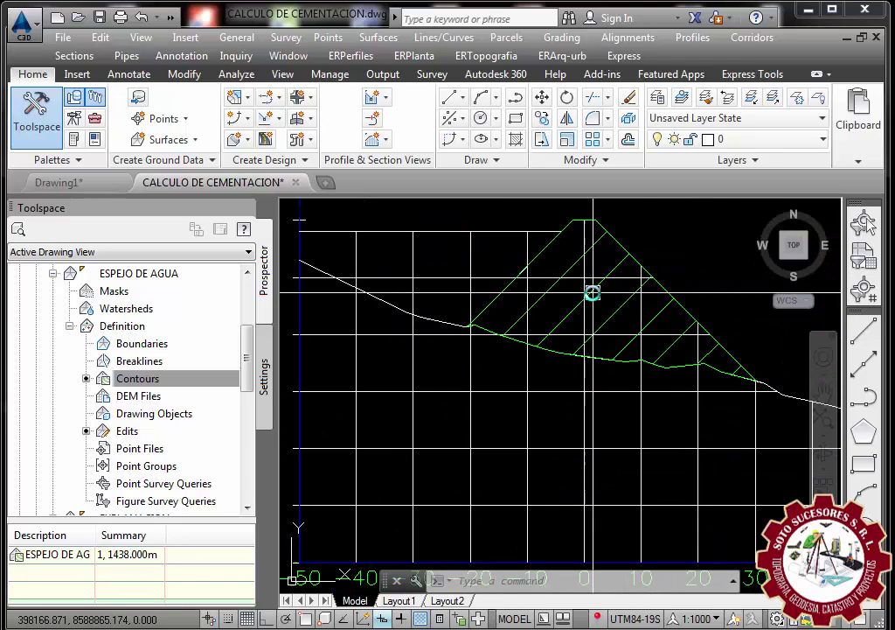
scroll(560, 300, "down", 1)
scroll(466, 365, "up", 2)
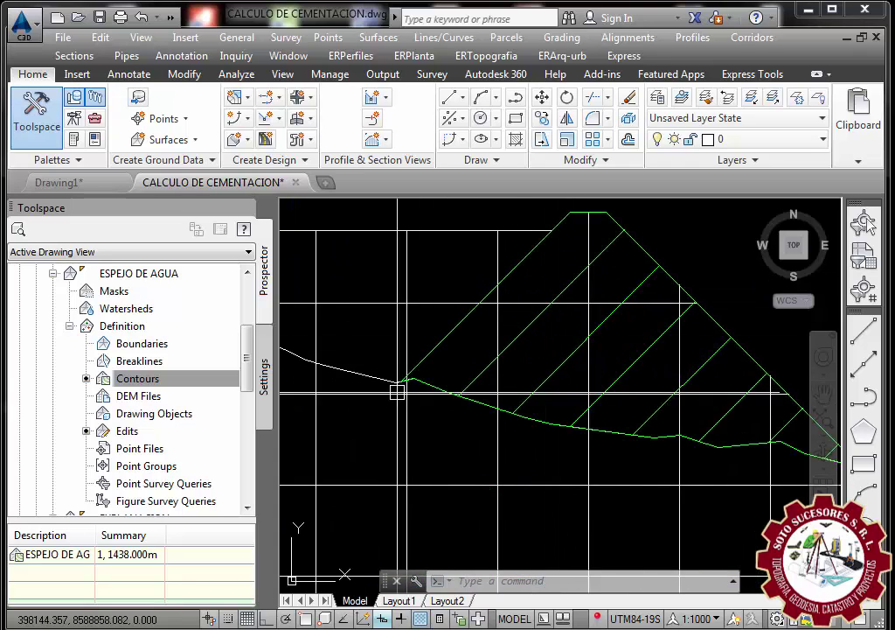
scroll(396, 390, "down", 4)
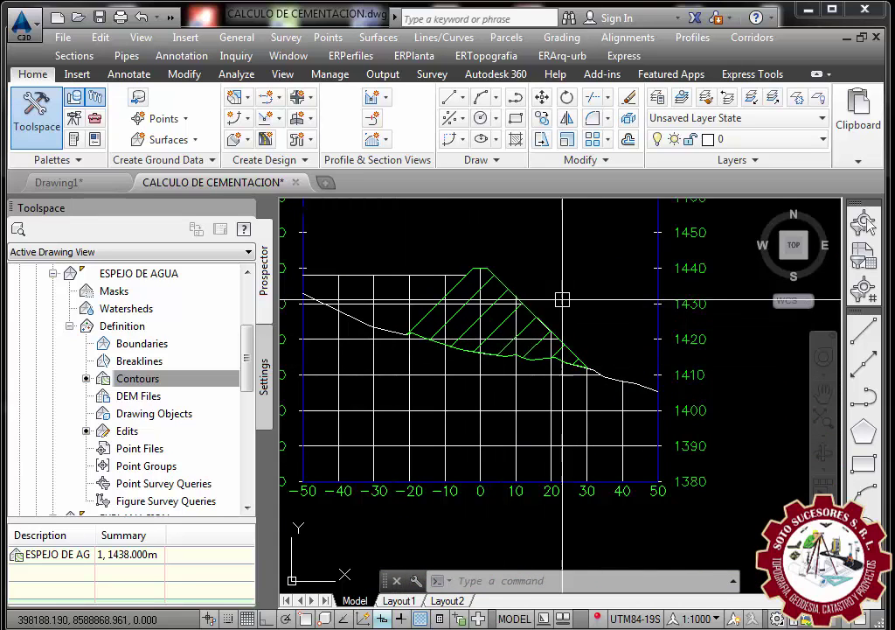
scroll(564, 297, "down", 3)
scroll(564, 329, "up", 3)
scroll(564, 329, "down", 4)
scroll(563, 329, "down", 3)
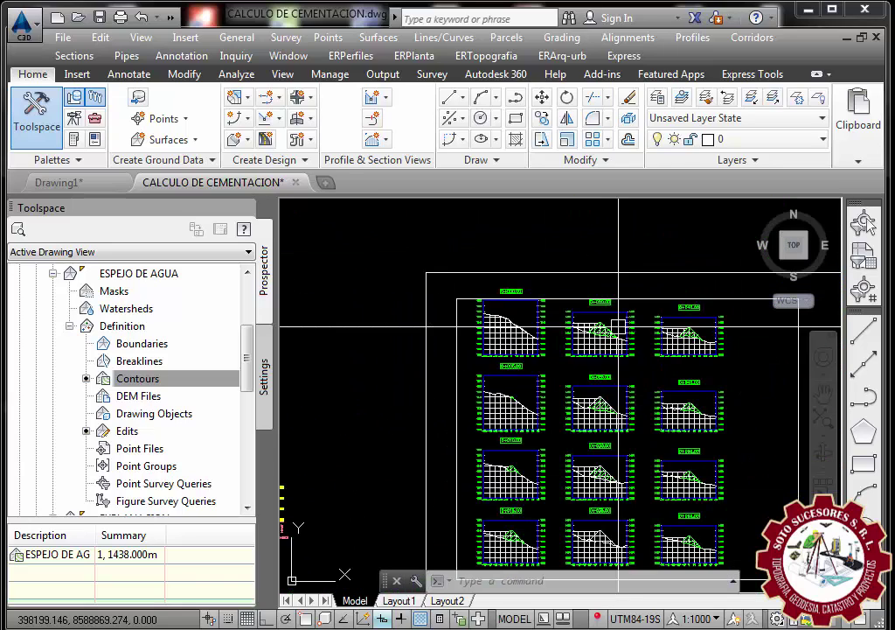
scroll(570, 325, "up", 3)
scroll(570, 323, "up", 3)
scroll(583, 302, "up", 3)
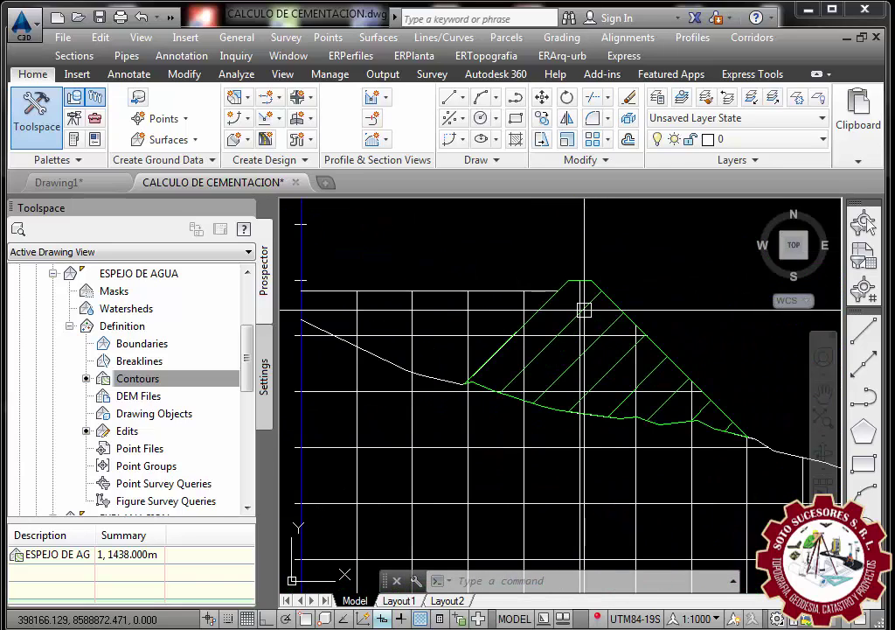
scroll(549, 292, "down", 1)
scroll(558, 295, "up", 1)
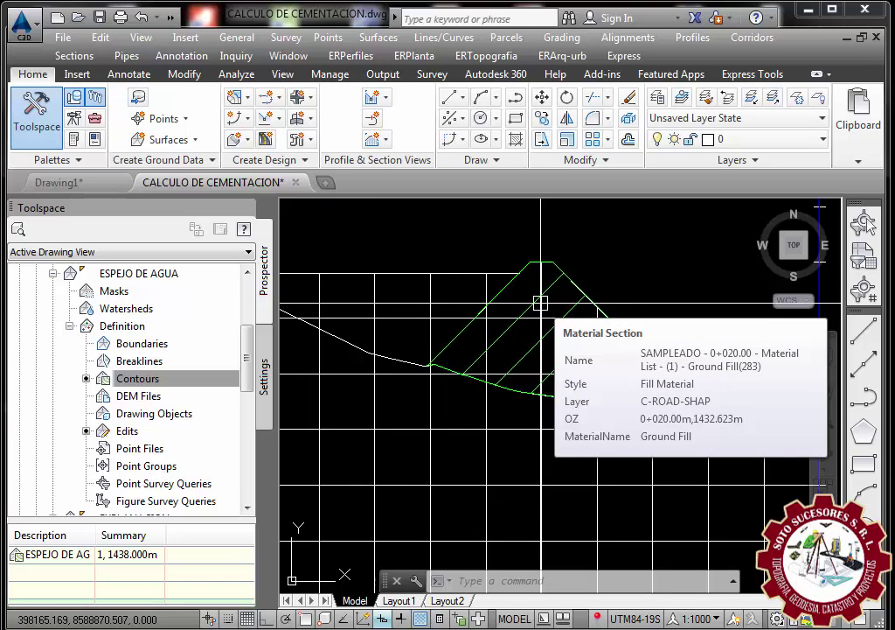
scroll(539, 289, "down", 3)
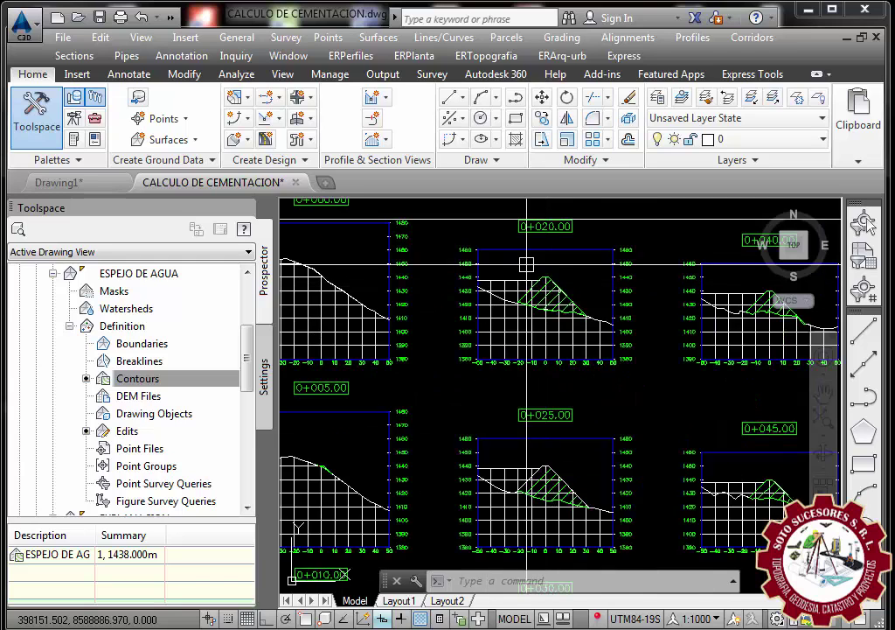
scroll(525, 262, "up", 3)
scroll(561, 317, "up", 2)
scroll(568, 322, "down", 3)
scroll(535, 292, "up", 3)
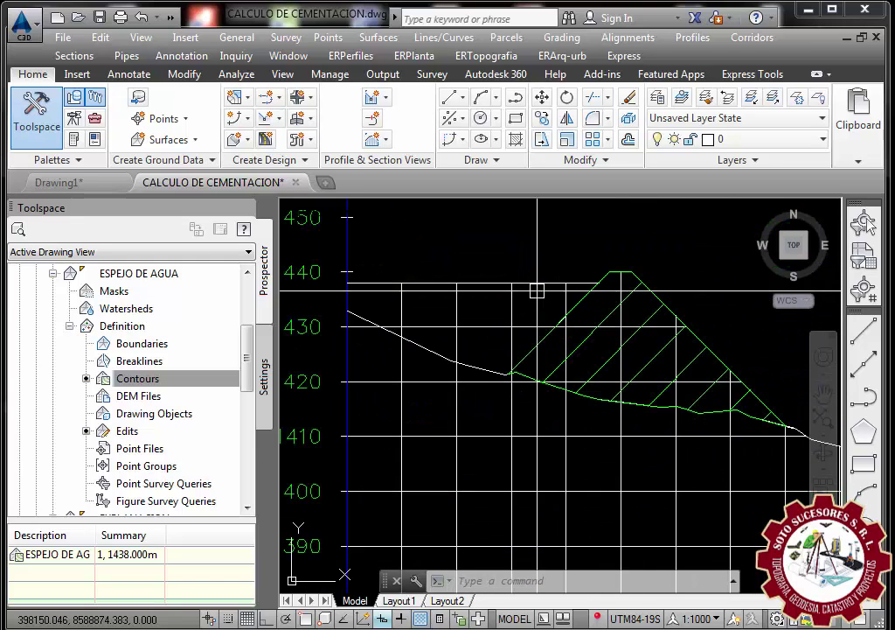
scroll(501, 314, "up", 1)
scroll(485, 328, "down", 3)
scroll(476, 349, "up", 3)
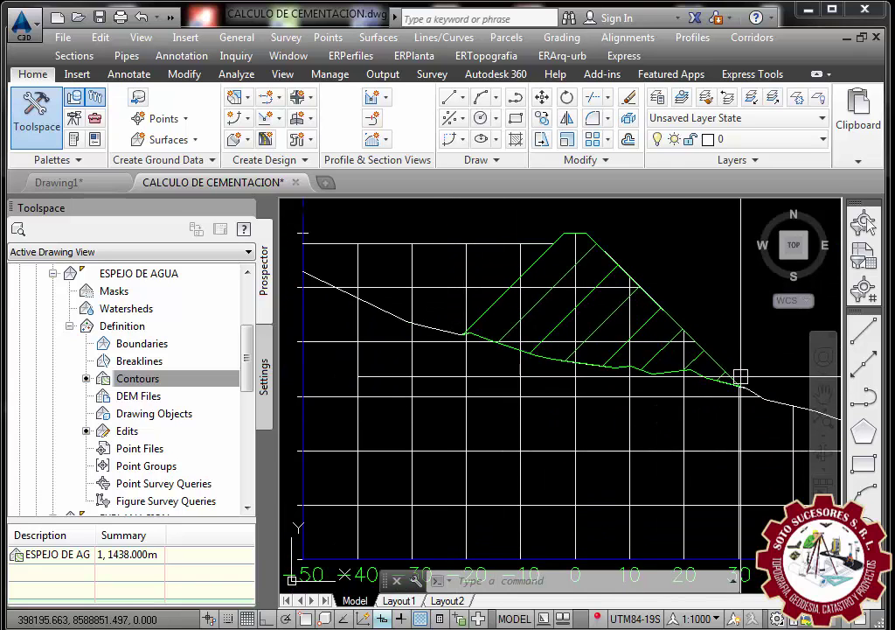
scroll(539, 296, "down", 5)
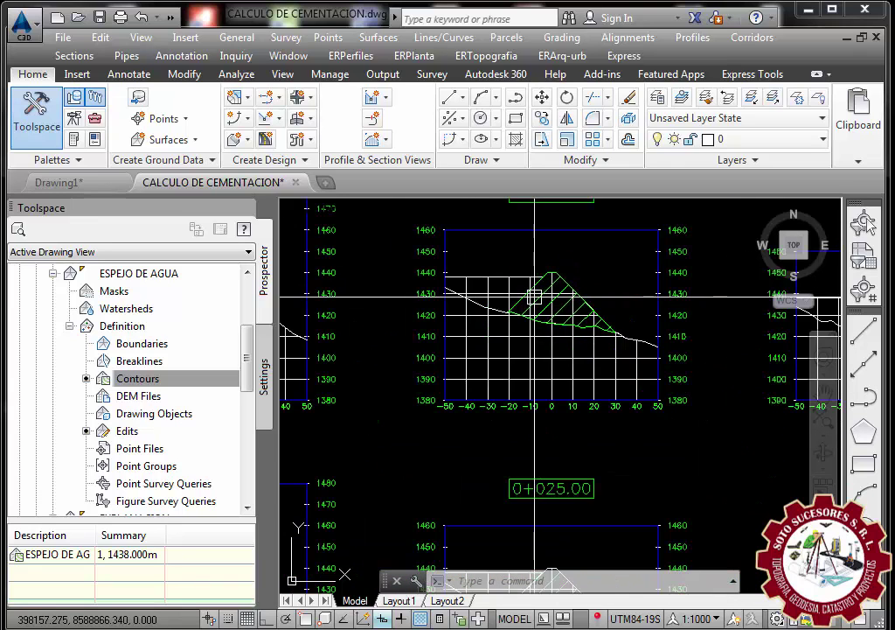
scroll(517, 309, "up", 3)
scroll(480, 292, "down", 3)
scroll(536, 328, "down", 3)
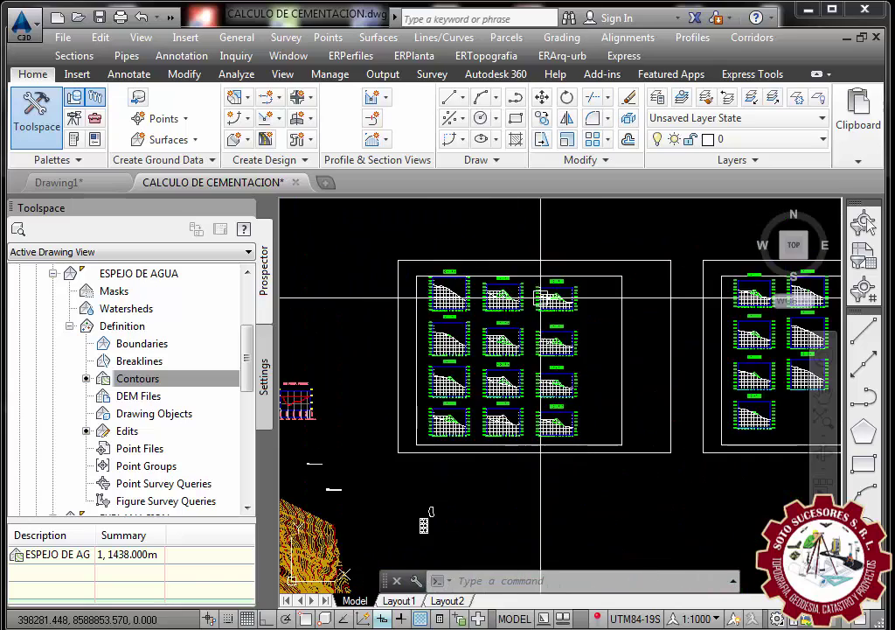
scroll(535, 322, "down", 2)
scroll(535, 322, "up", 4)
scroll(663, 352, "down", 2)
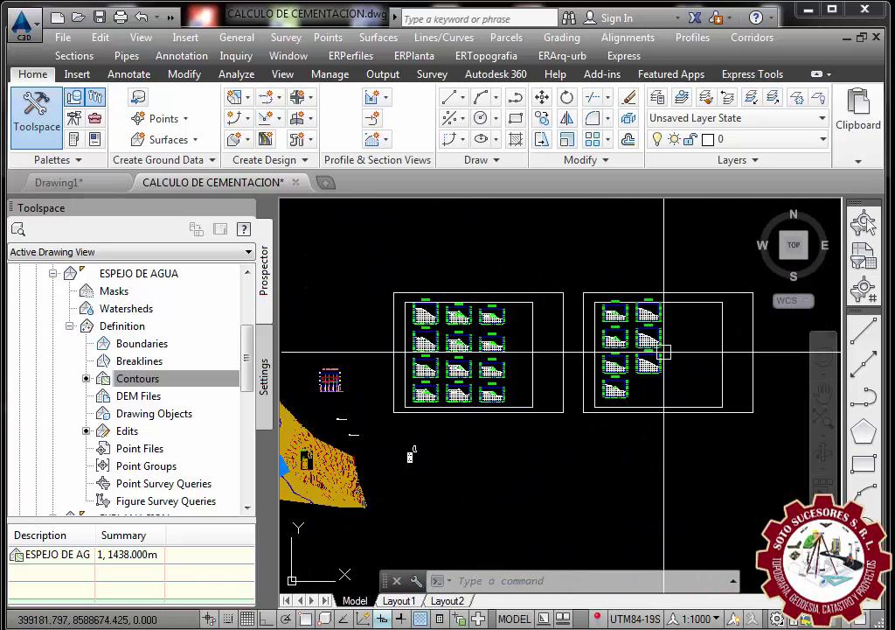
scroll(688, 321, "up", 2)
scroll(424, 301, "down", 3)
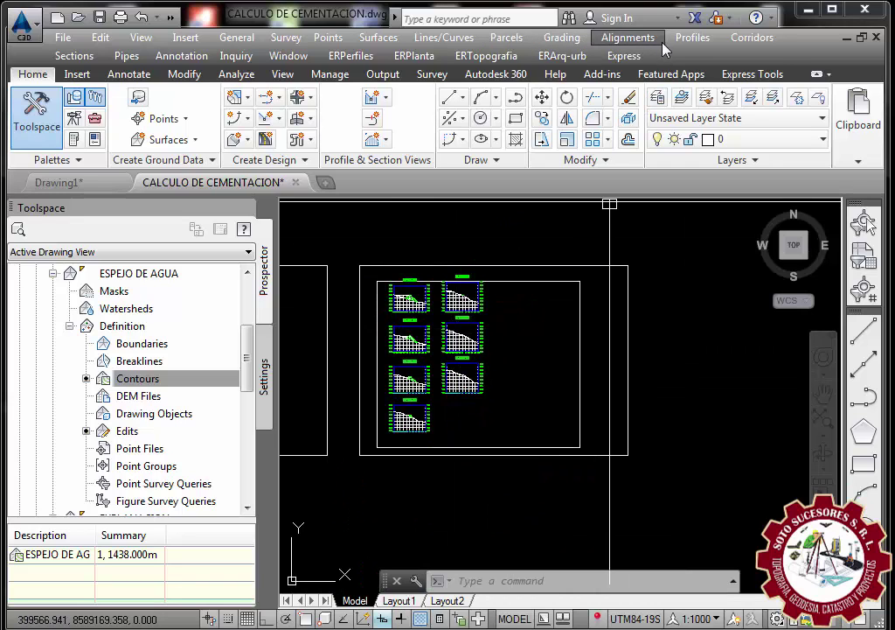
- Create a Ground Removed material volume table for SAMPLEADO and place it beside the section sheets
left_click(77, 56)
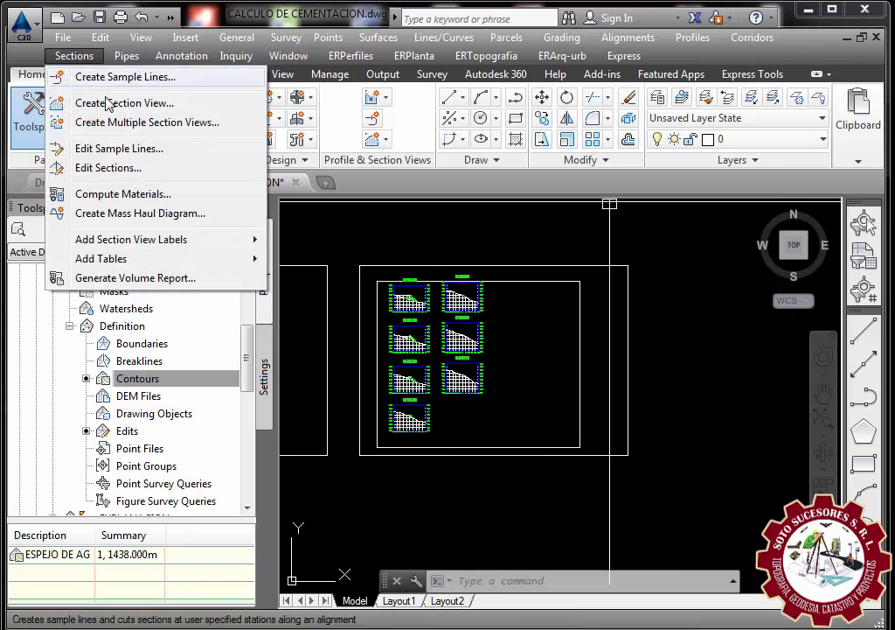
mouse_move(100, 259)
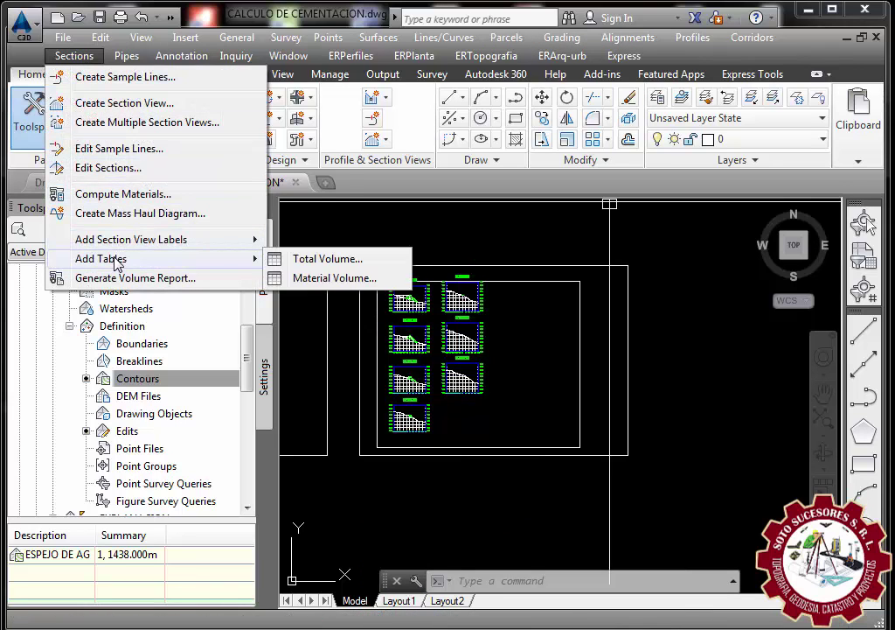
left_click(326, 278)
type("100")
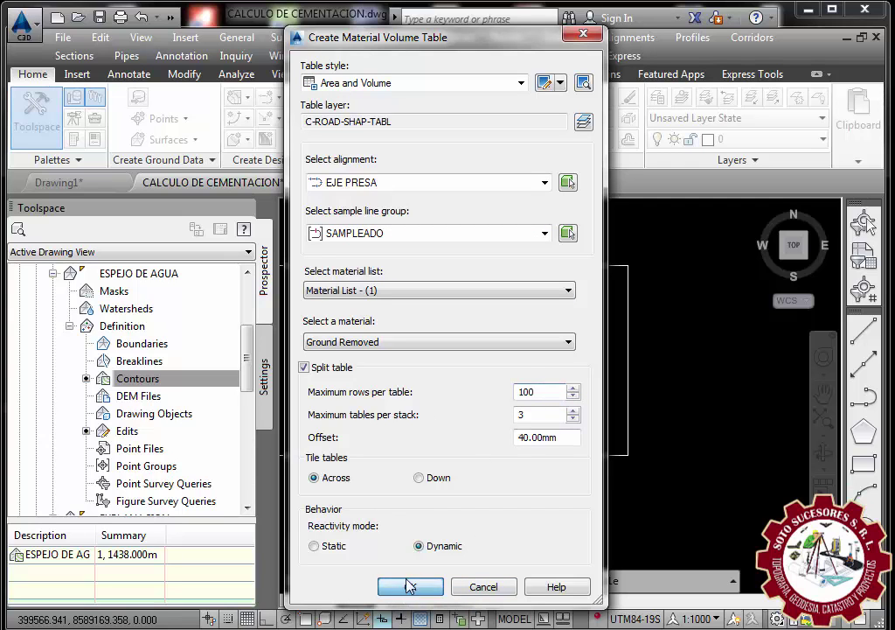
left_click(409, 586)
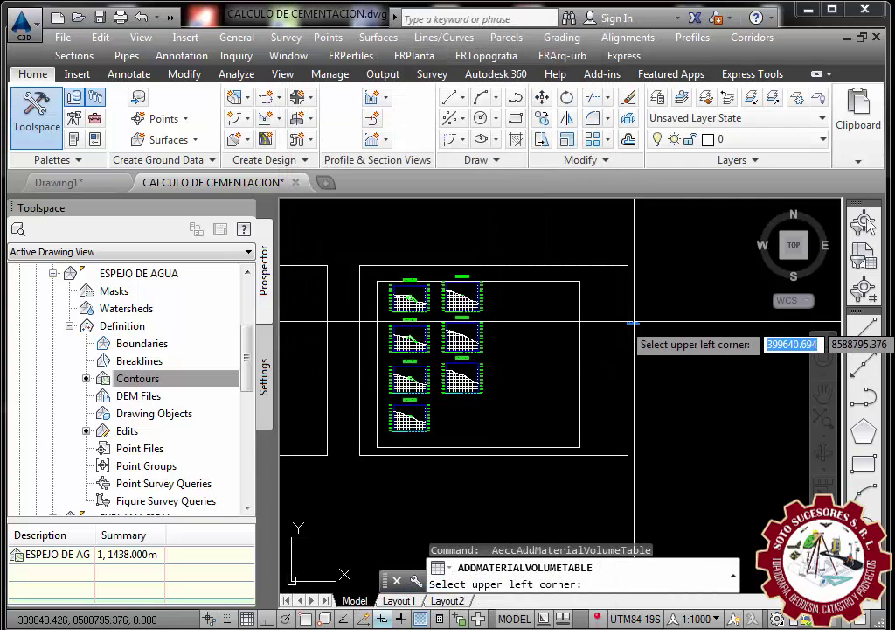
left_click(530, 305)
scroll(533, 312, "up", 5)
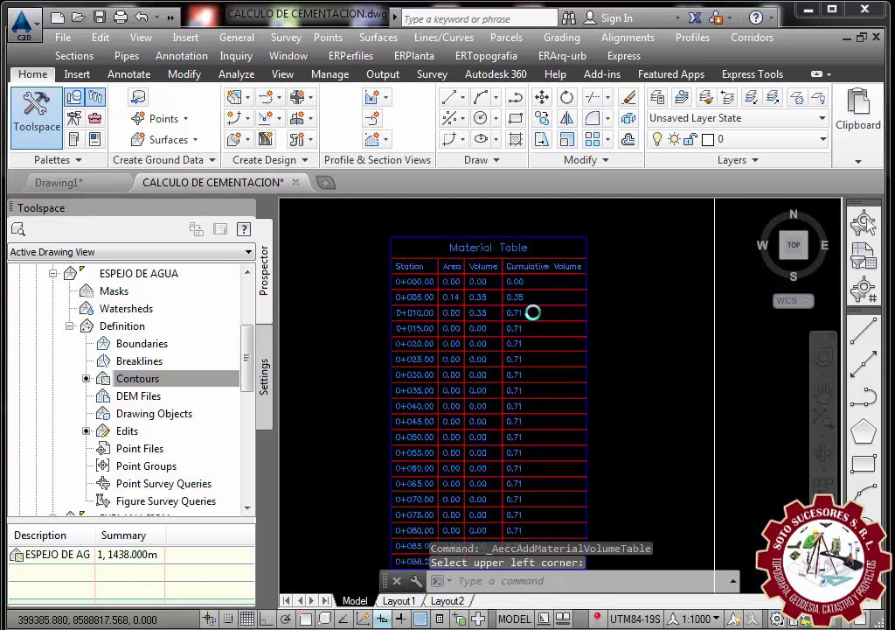
scroll(549, 336, "up", 2)
scroll(558, 326, "down", 7)
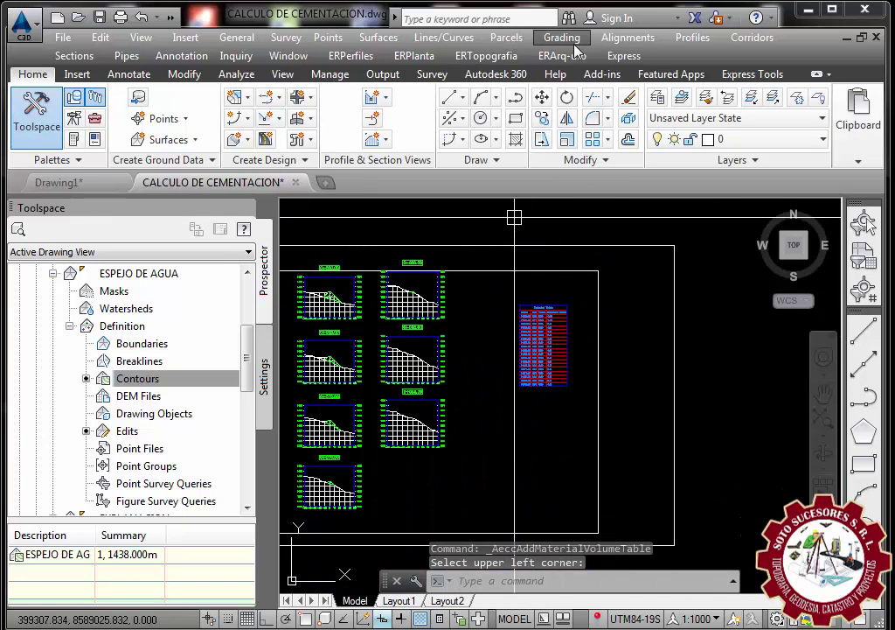
left_click(74, 55)
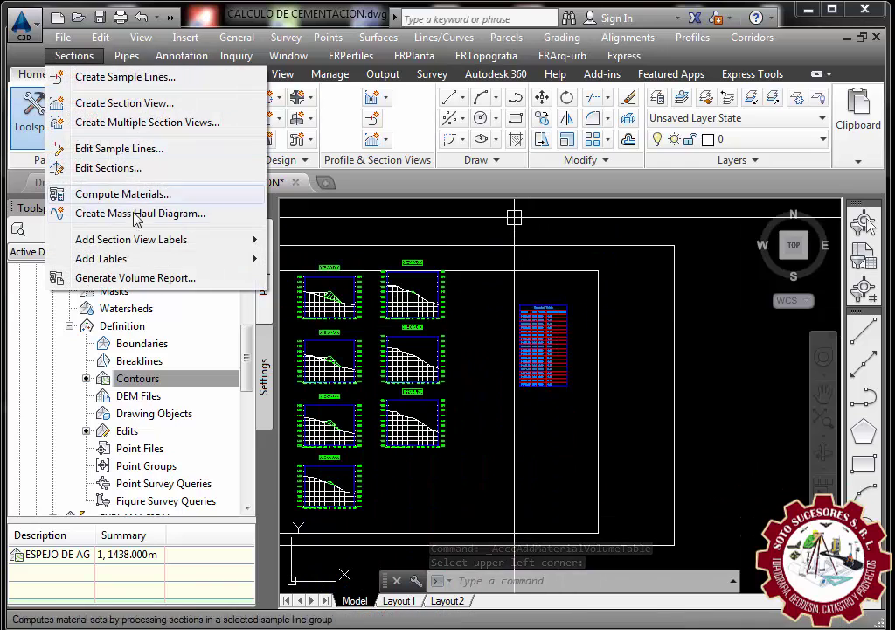
mouse_move(131, 259)
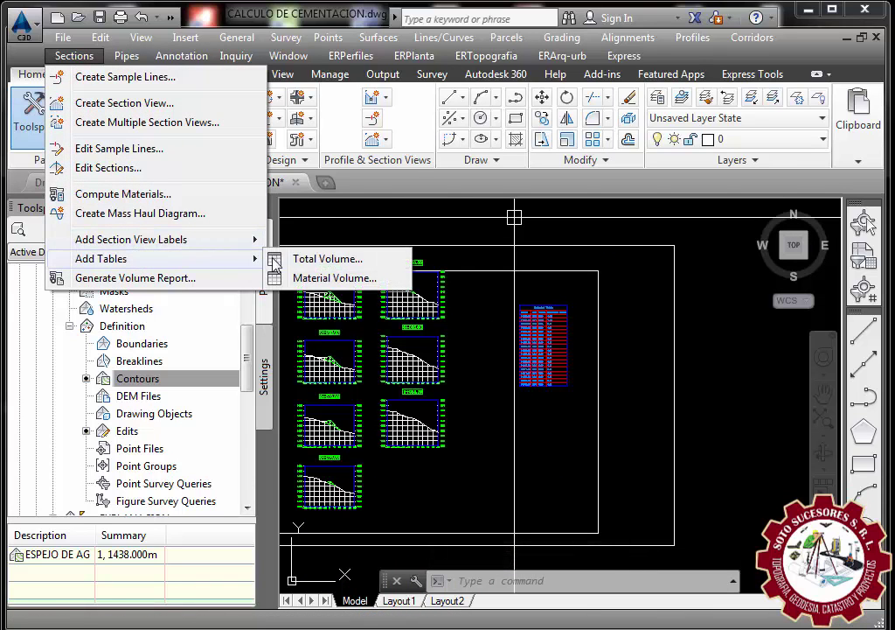
- Create a Total Volume Table with the Cut and Fill style and place it in the drawing
left_click(297, 259)
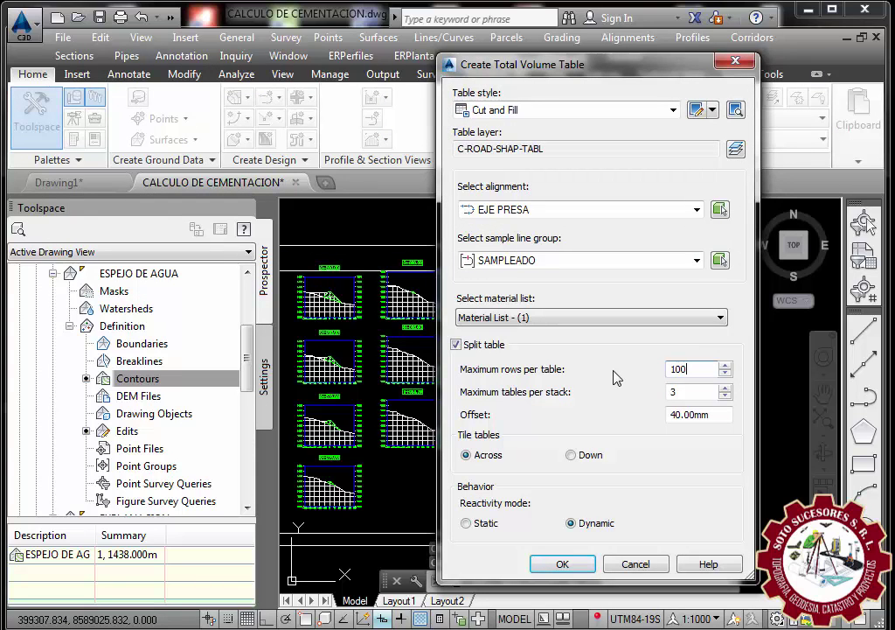
left_click(579, 559)
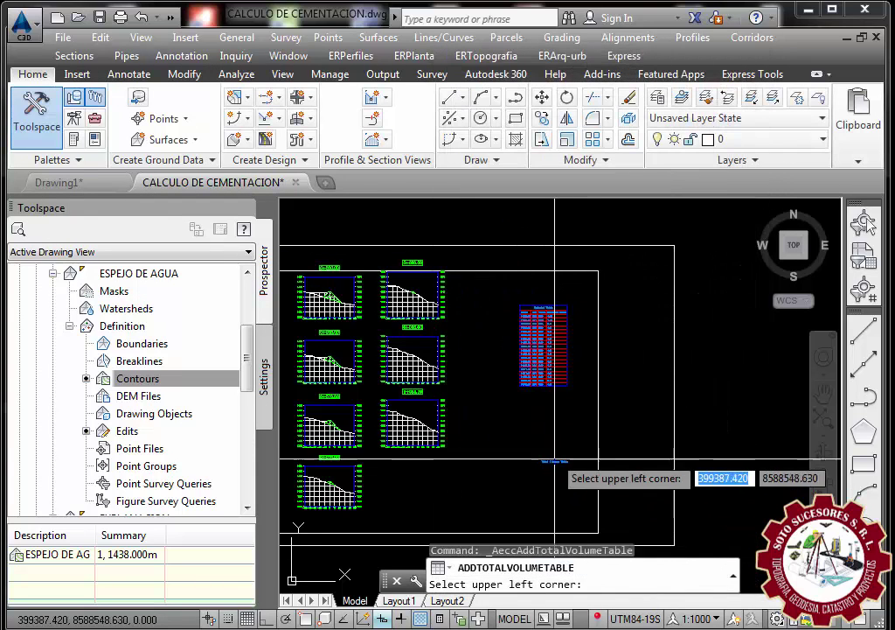
scroll(524, 387, "up", 2)
left_click(525, 388)
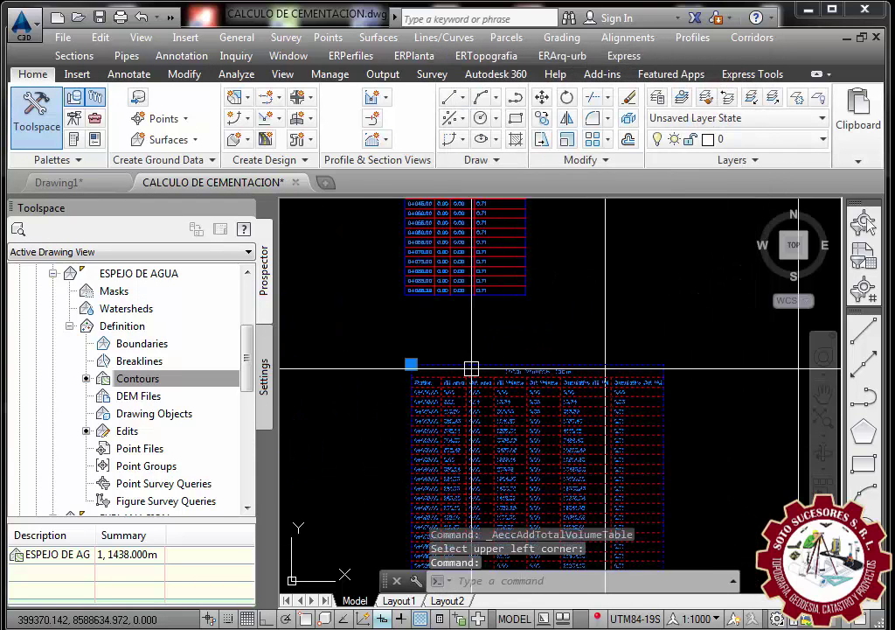
type("M")
- Move the Total Volume Table to sit just below the Material Table
key("Return")
left_click(411, 364)
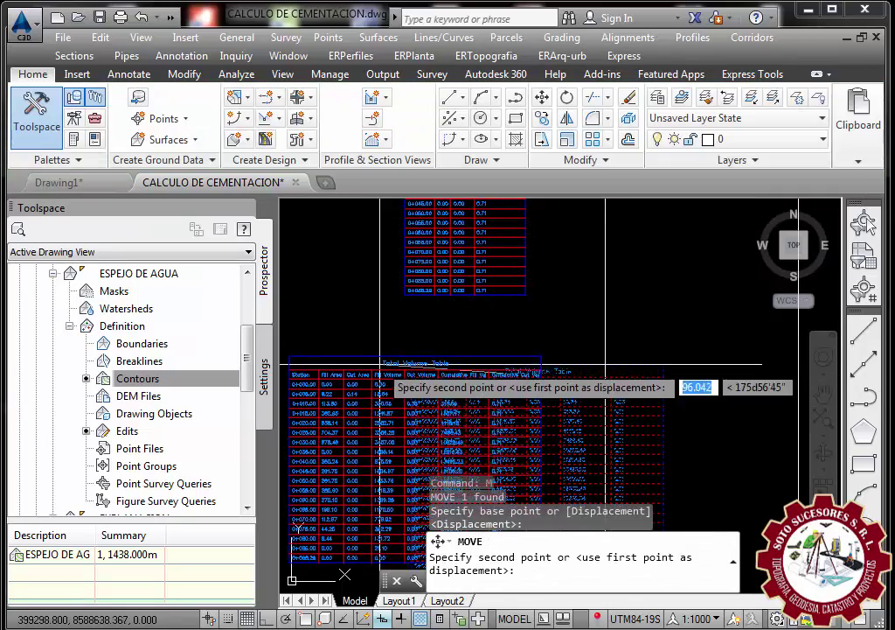
scroll(544, 383, "down", 5)
scroll(534, 399, "up", 5)
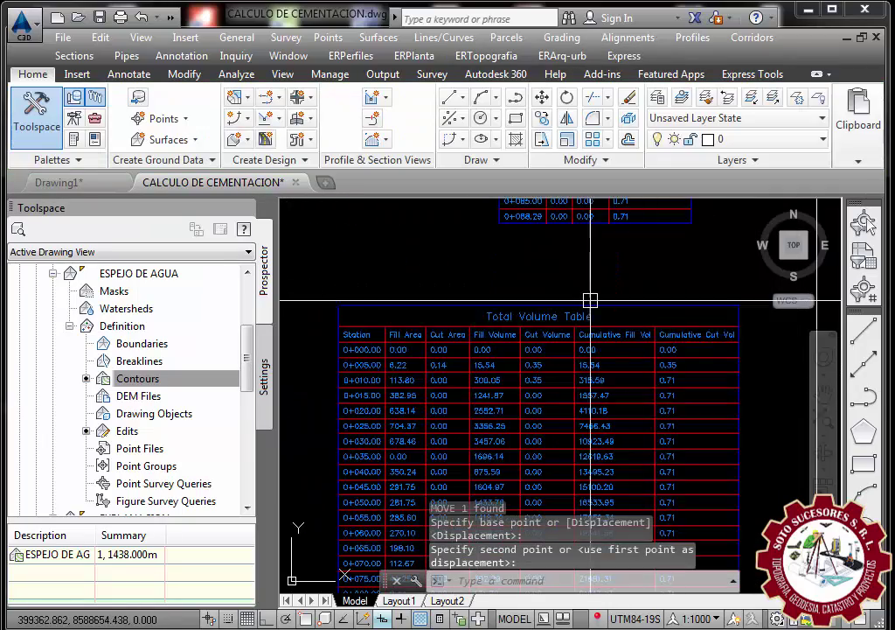
scroll(574, 315, "down", 5)
scroll(555, 322, "up", 5)
scroll(443, 330, "down", 3)
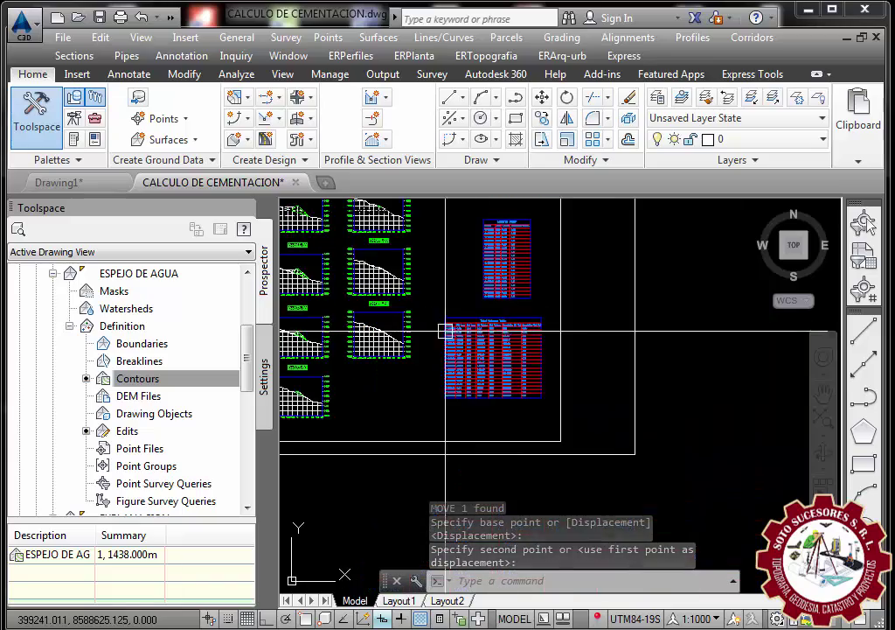
scroll(490, 337, "up", 3)
left_click(447, 338)
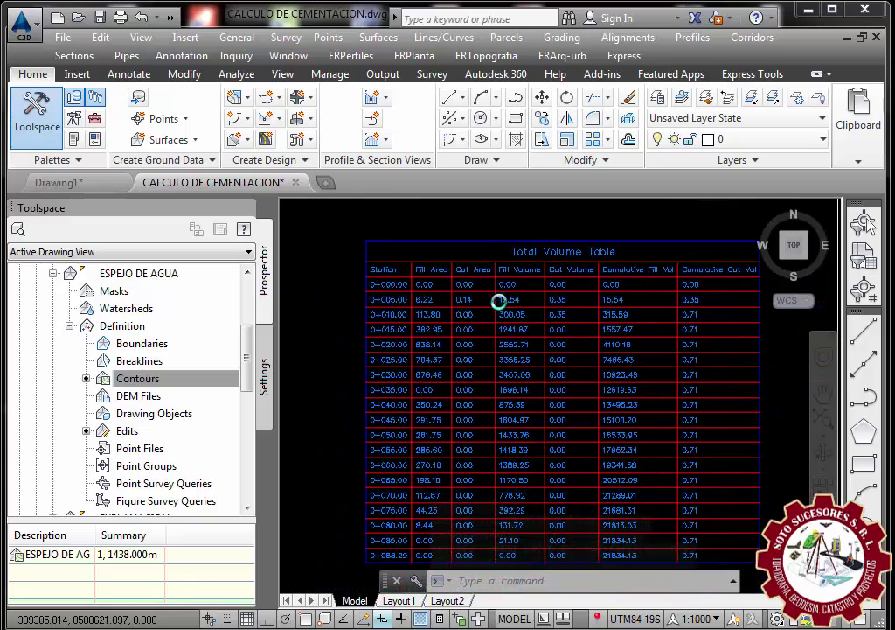
scroll(500, 300, "down", 3)
scroll(490, 259, "up", 2)
scroll(510, 359, "down", 3)
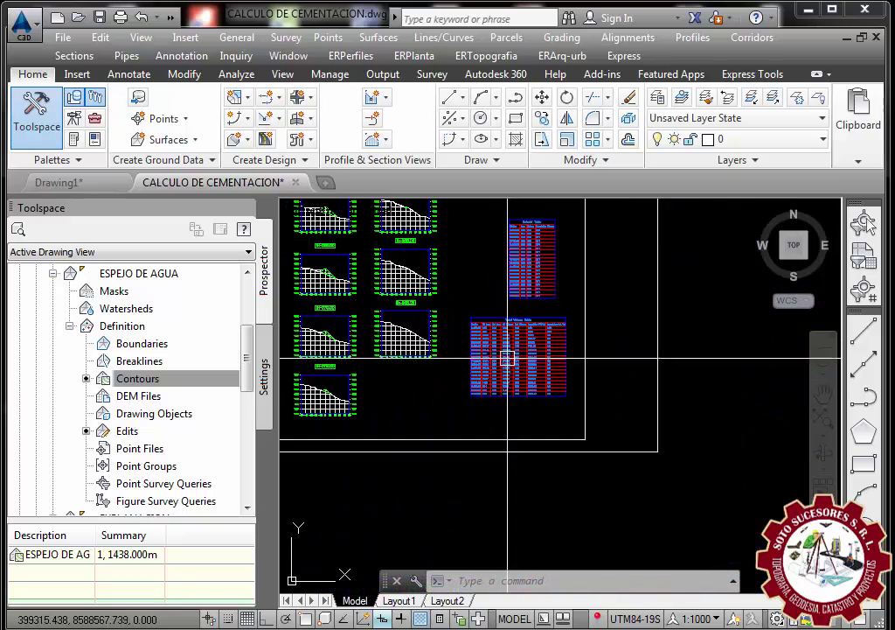
scroll(506, 331, "up", 3)
scroll(512, 321, "up", 3)
scroll(524, 329, "down", 3)
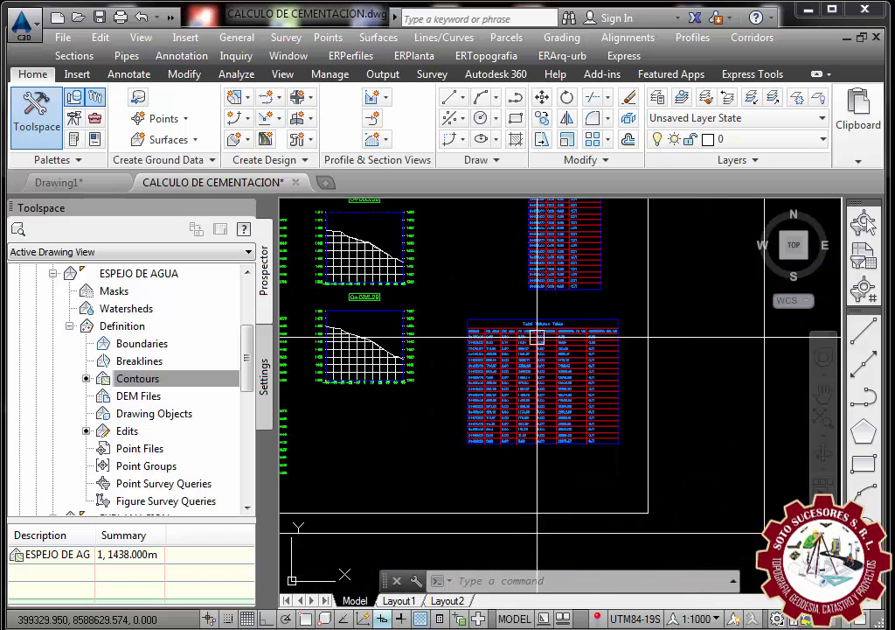
scroll(536, 335, "down", 2)
scroll(536, 336, "up", 3)
scroll(530, 329, "up", 3)
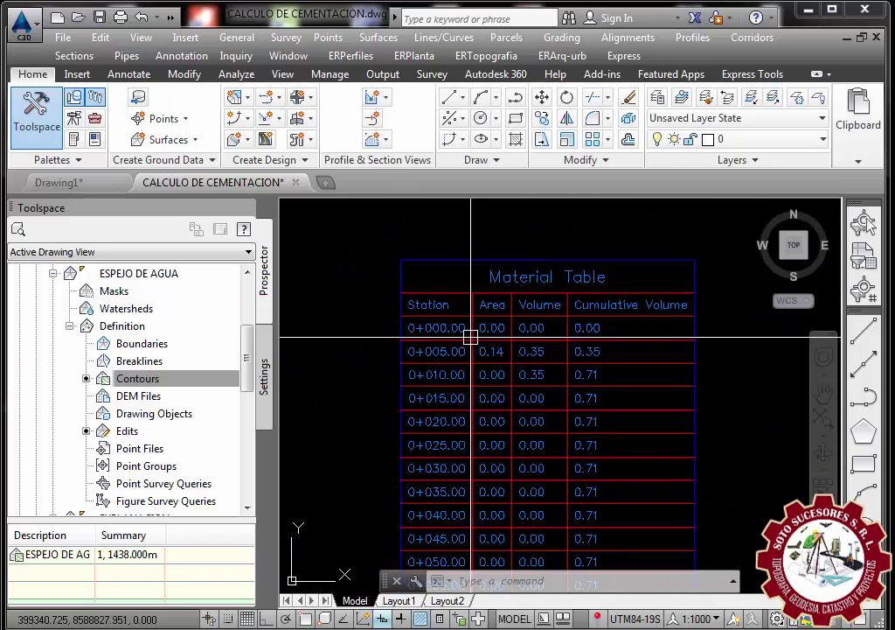
scroll(471, 337, "up", 2)
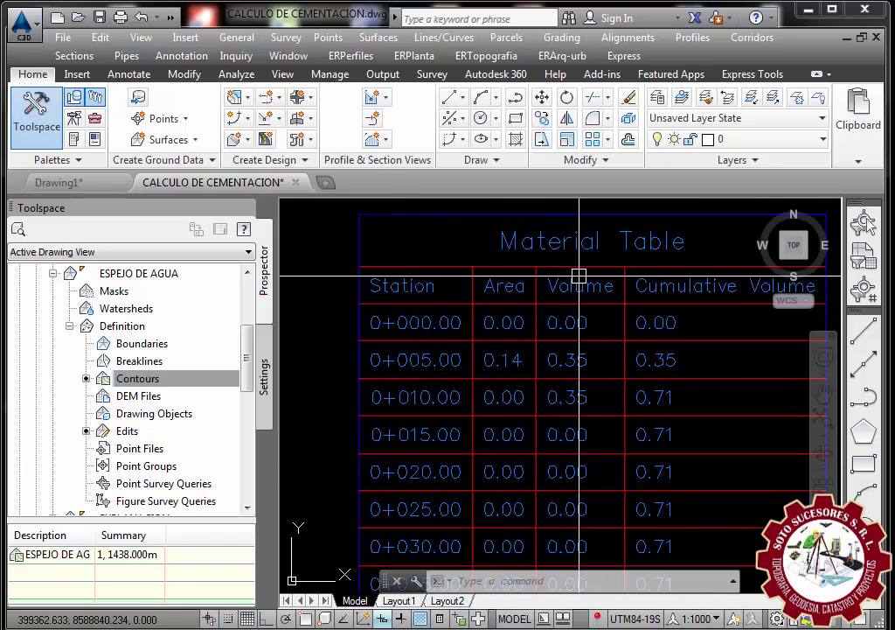
middle_click_drag(679, 322, 526, 351)
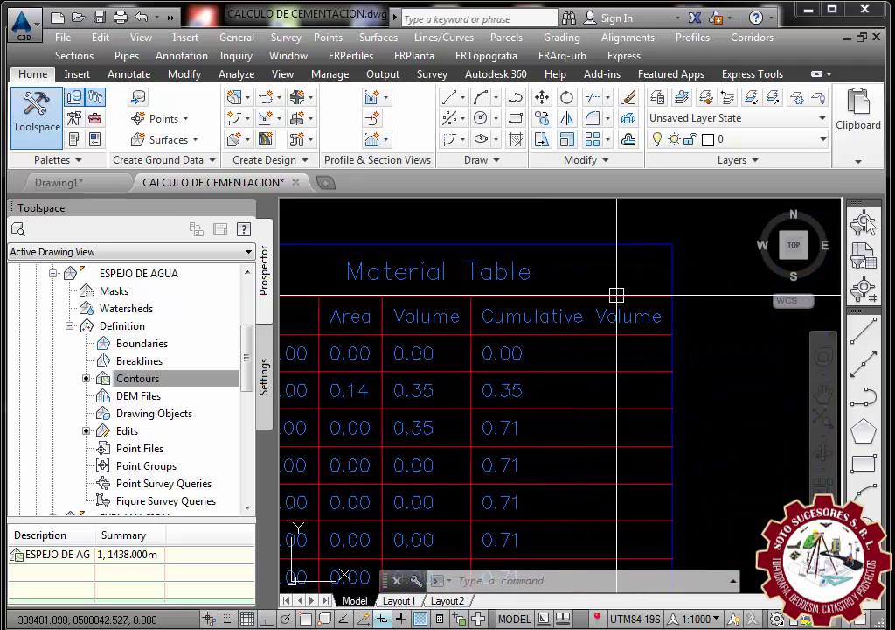
scroll(616, 296, "down", 3)
scroll(583, 278, "down", 3)
scroll(595, 295, "up", 3)
scroll(478, 304, "up", 2)
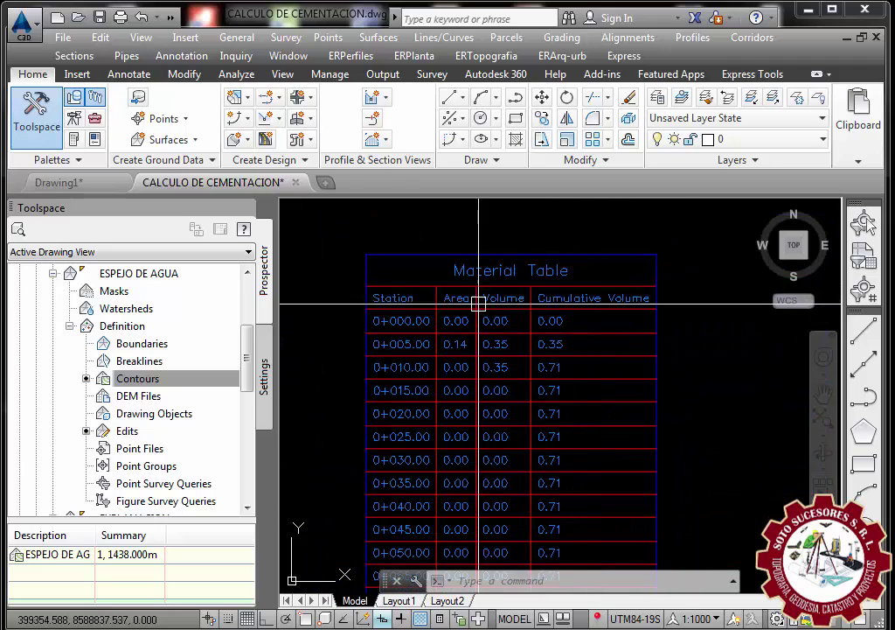
scroll(595, 297, "down", 3)
scroll(595, 300, "down", 2)
scroll(621, 302, "up", 2)
scroll(649, 303, "down", 1)
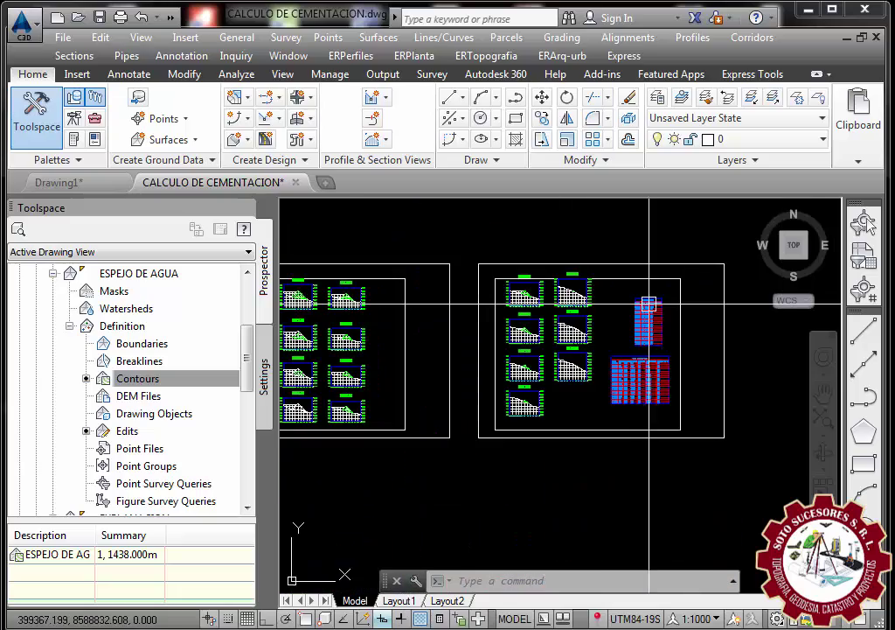
scroll(649, 303, "down", 1)
scroll(648, 306, "down", 2)
scroll(634, 344, "up", 1)
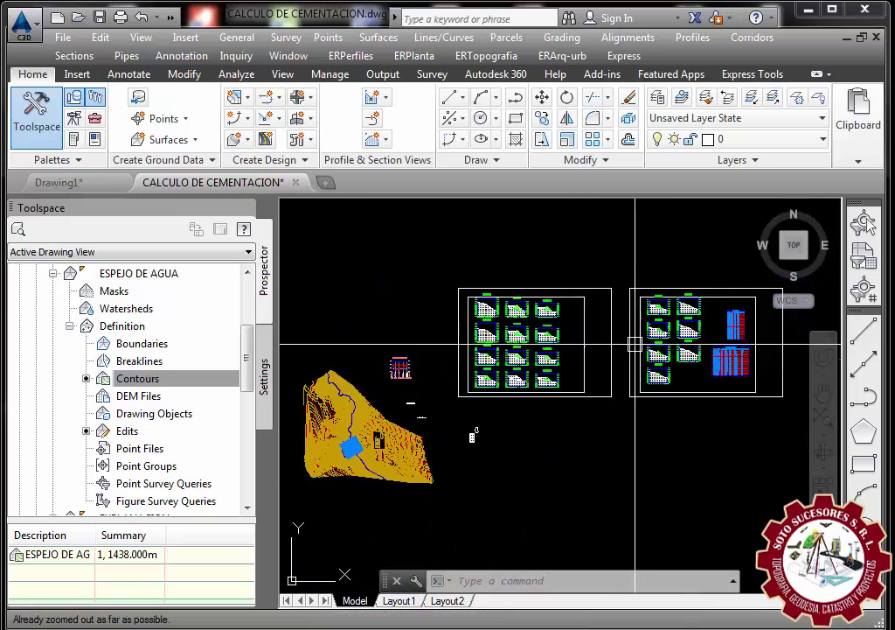
scroll(435, 332, "up", 1)
scroll(461, 384, "up", 2)
scroll(491, 341, "up", 2)
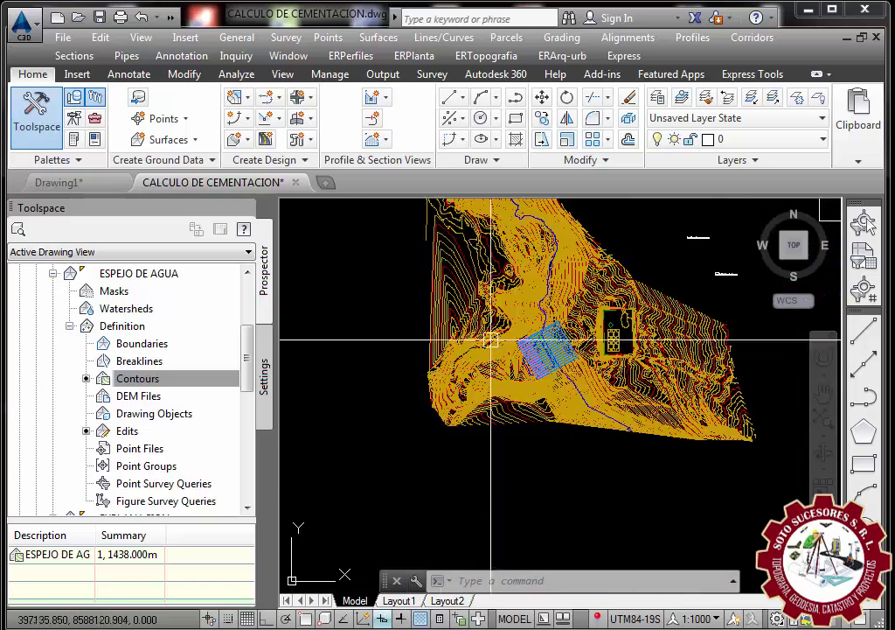
scroll(490, 340, "up", 1)
scroll(402, 411, "down", 3)
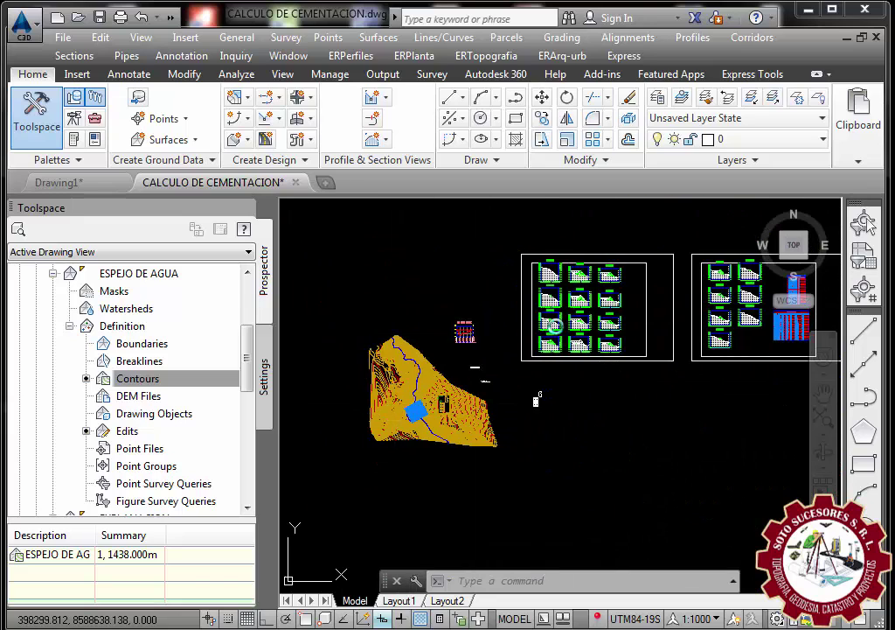
middle_click_drag(700, 349, 537, 394)
scroll(616, 350, "up", 3)
scroll(636, 351, "down", 1)
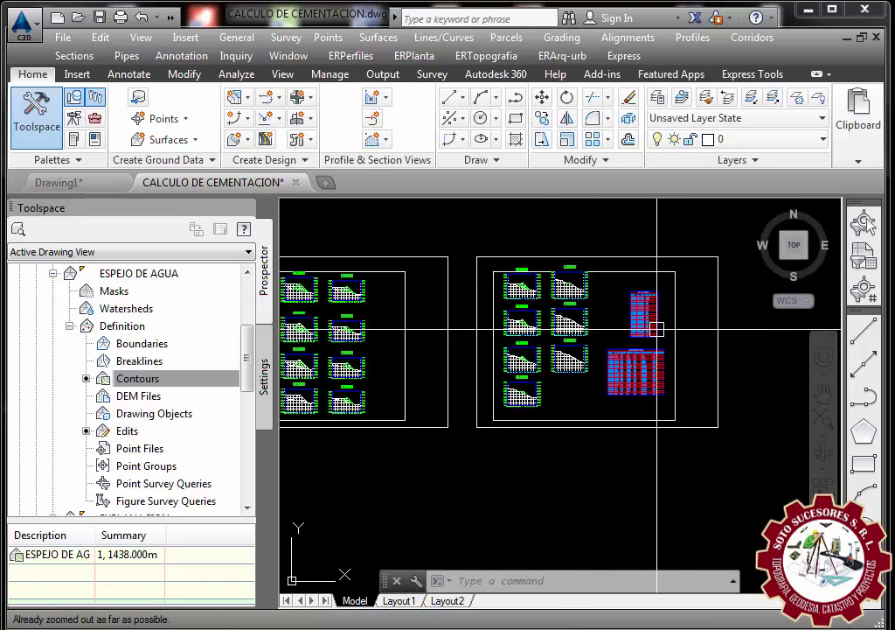
middle_click_drag(589, 362, 740, 359)
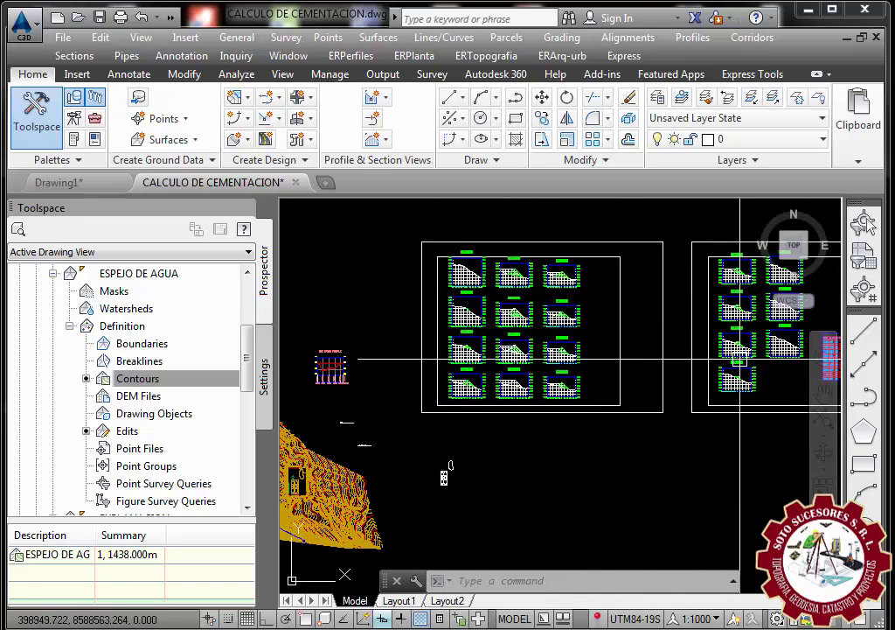
scroll(313, 374, "down", 1)
scroll(324, 432, "up", 2)
scroll(445, 440, "up", 3)
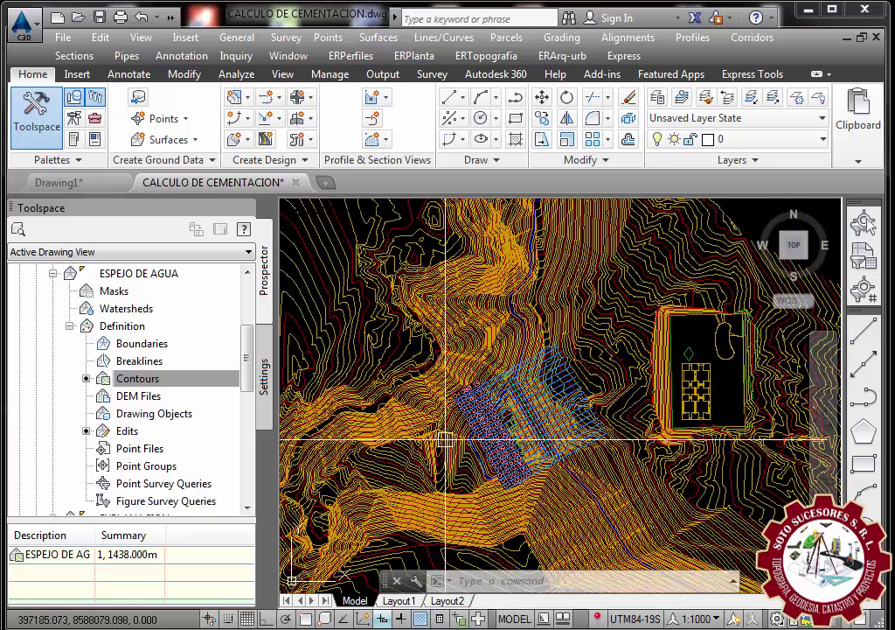
scroll(445, 440, "up", 1)
scroll(485, 422, "up", 2)
scroll(565, 429, "down", 2)
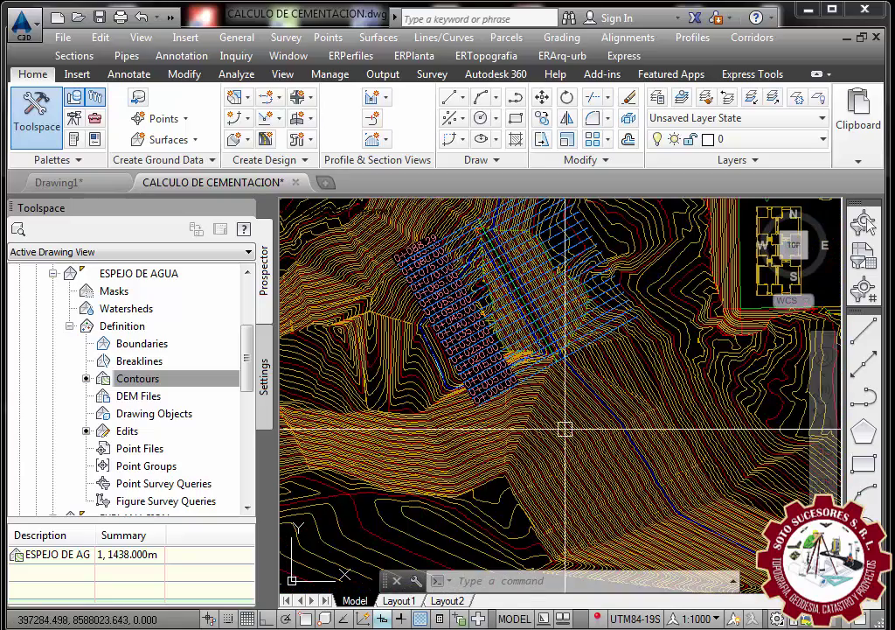
left_click(565, 428)
- Open the terrain surface's style settings and accept them unchanged
right_click(626, 365)
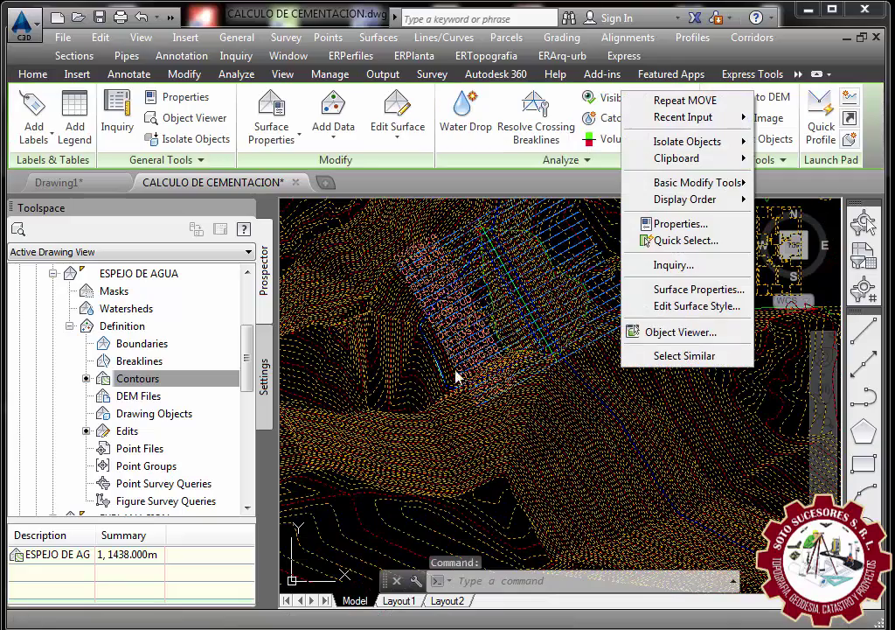
left_click(691, 306)
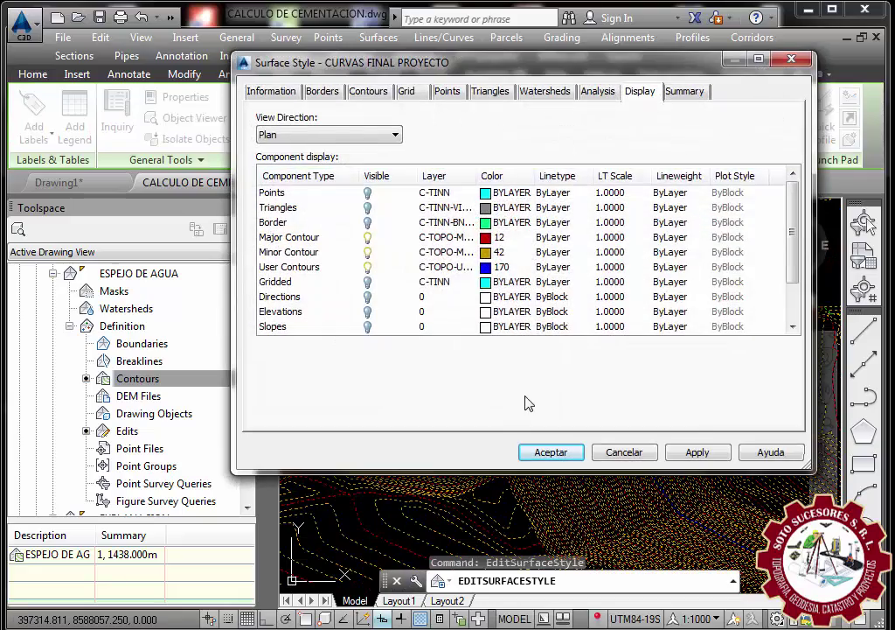
left_click(551, 452)
- View the terrain surface in the 3D Object Viewer, orbit it, then close the viewer
left_click(569, 450)
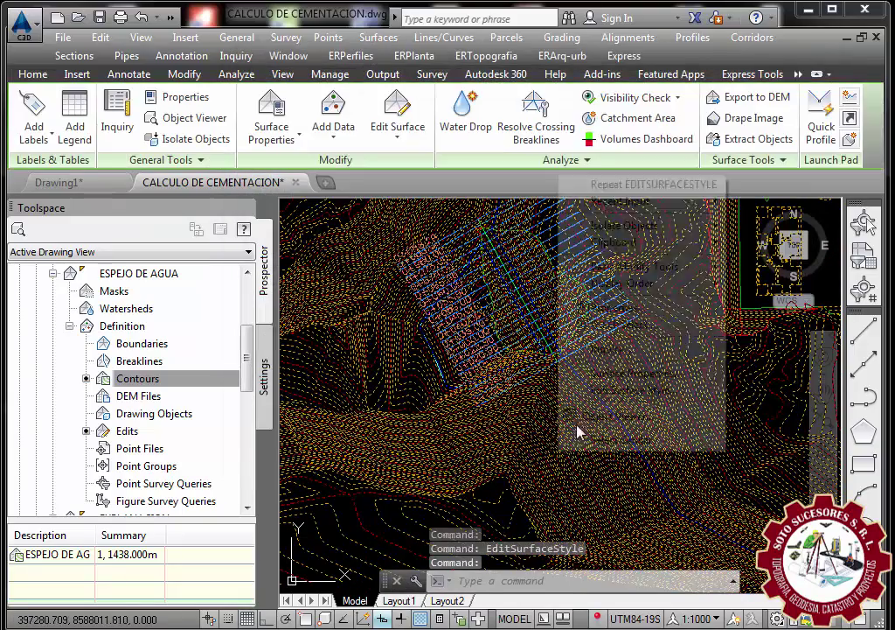
right_click(561, 449)
left_click(625, 417)
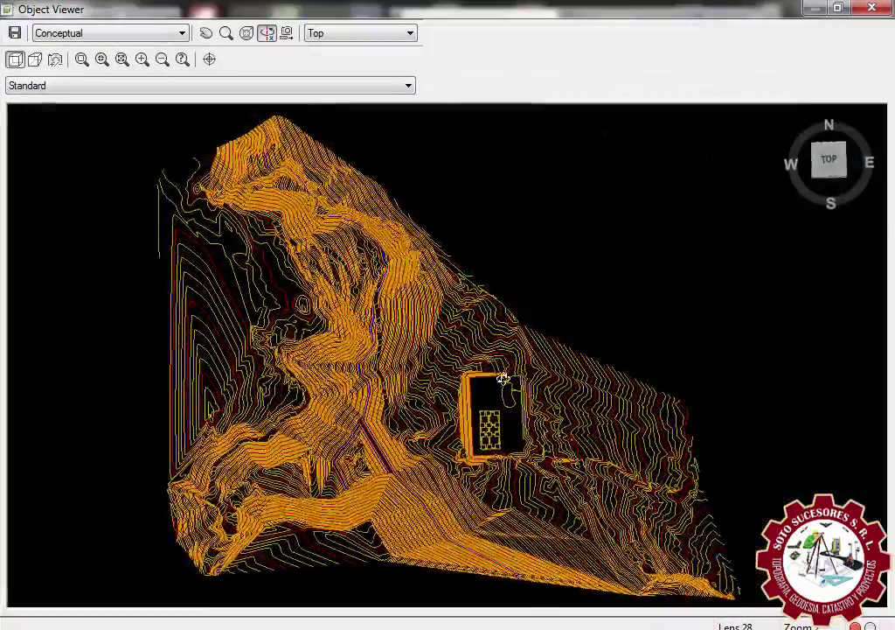
mouse_move(471, 325)
left_mouse_down()
mouse_move(343, 451)
mouse_move(251, 320)
left_mouse_up()
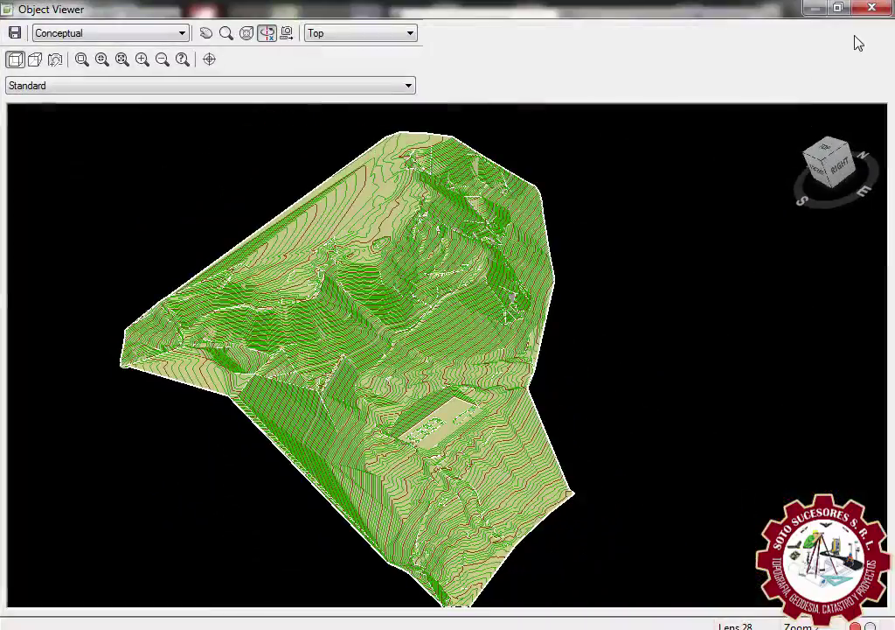
left_click(870, 8)
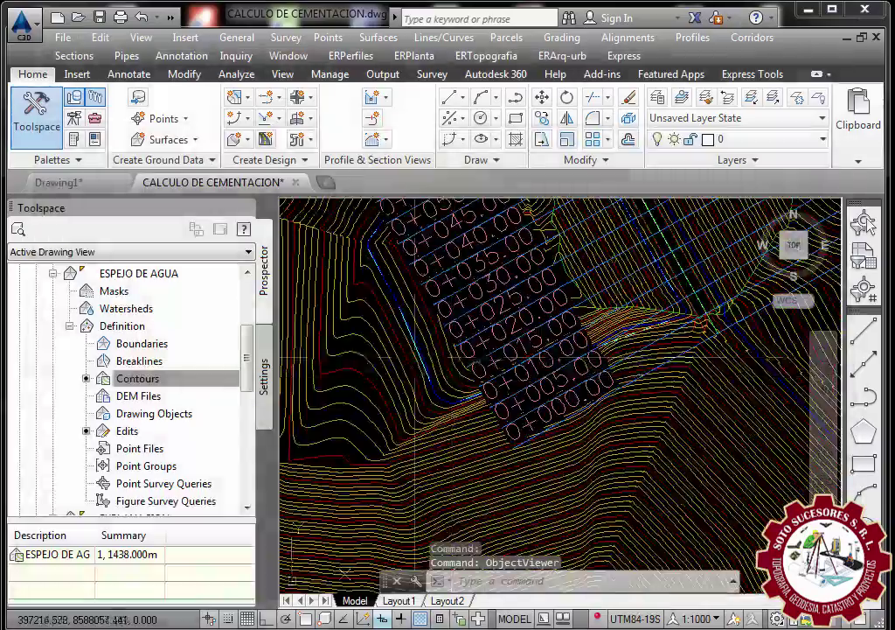
- Select the terrain surface and its contours in the plan drawing
left_click(404, 321)
scroll(409, 301, "down", 5)
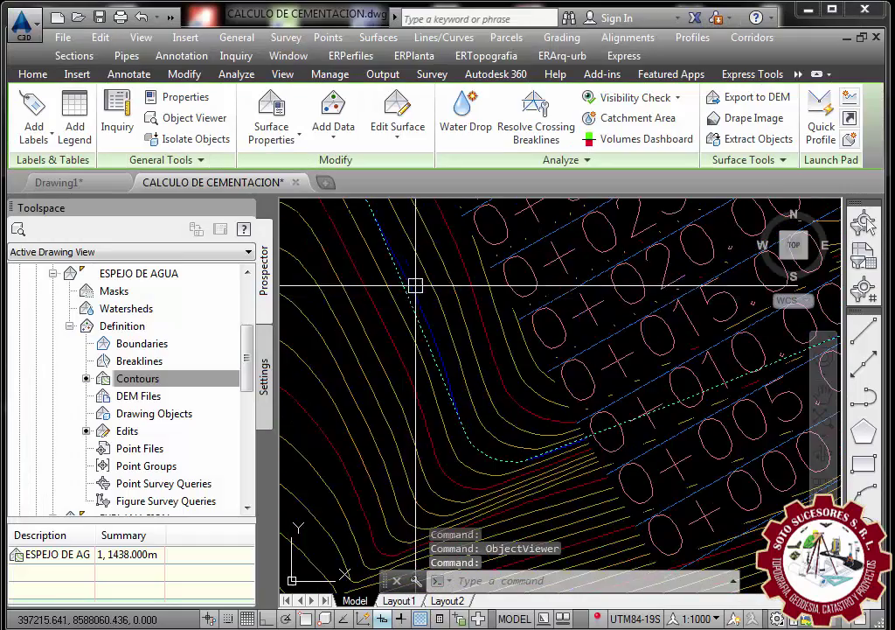
left_click(435, 372)
right_click(437, 378)
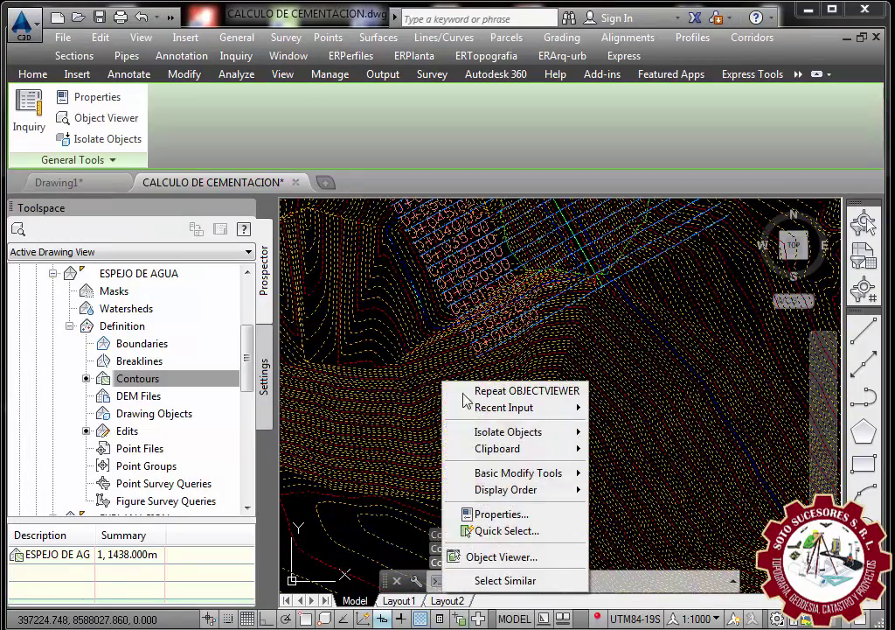
left_click(478, 556)
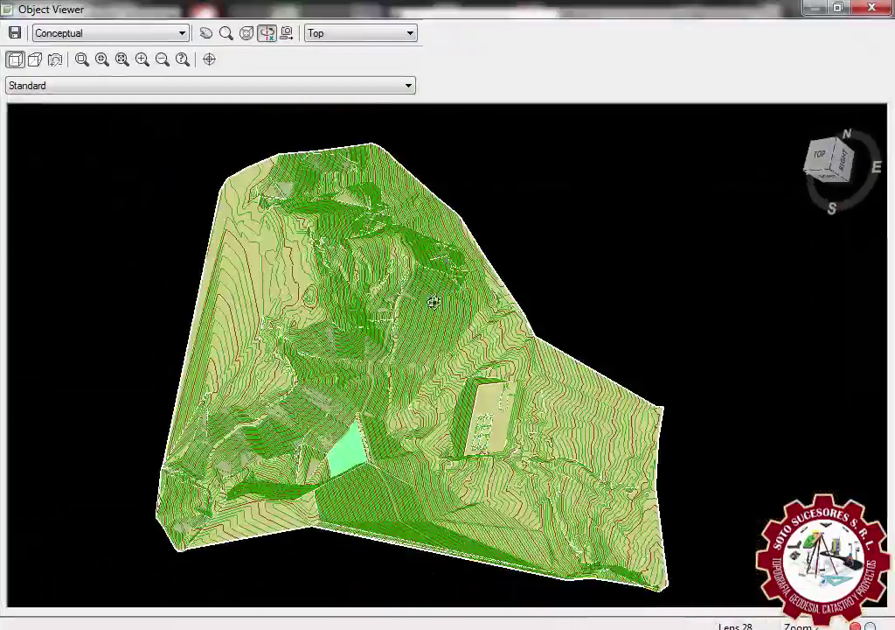
mouse_move(432, 300)
left_mouse_down()
mouse_move(248, 415)
mouse_move(399, 383)
mouse_move(346, 466)
mouse_move(210, 354)
mouse_move(278, 213)
mouse_move(362, 230)
mouse_move(404, 182)
mouse_move(372, 192)
mouse_move(366, 174)
mouse_move(487, 435)
mouse_move(383, 245)
mouse_move(334, 198)
mouse_move(323, 163)
mouse_move(348, 131)
left_mouse_up()
scroll(418, 244, "up", 3)
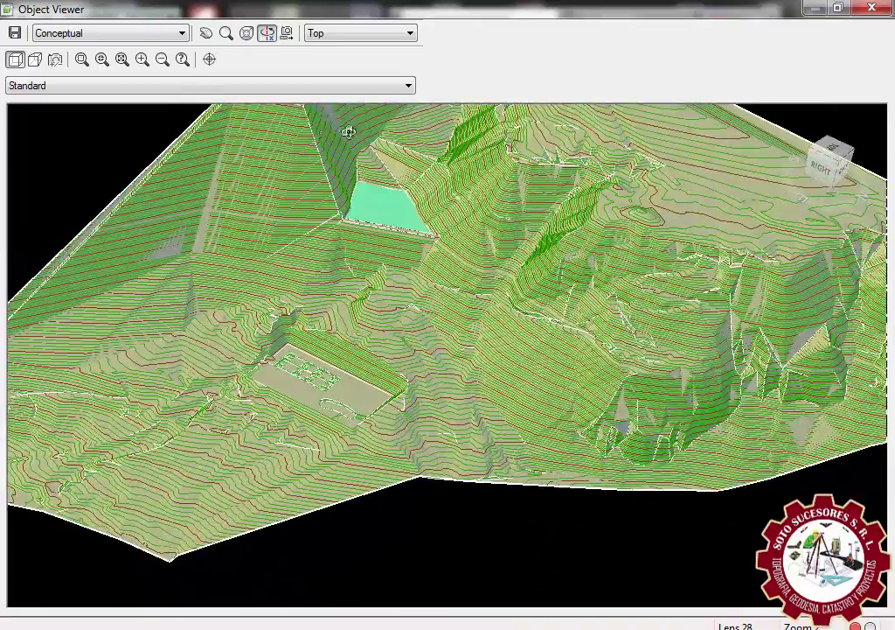
scroll(349, 129, "up", 3)
scroll(389, 226, "up", 2)
scroll(384, 252, "down", 5)
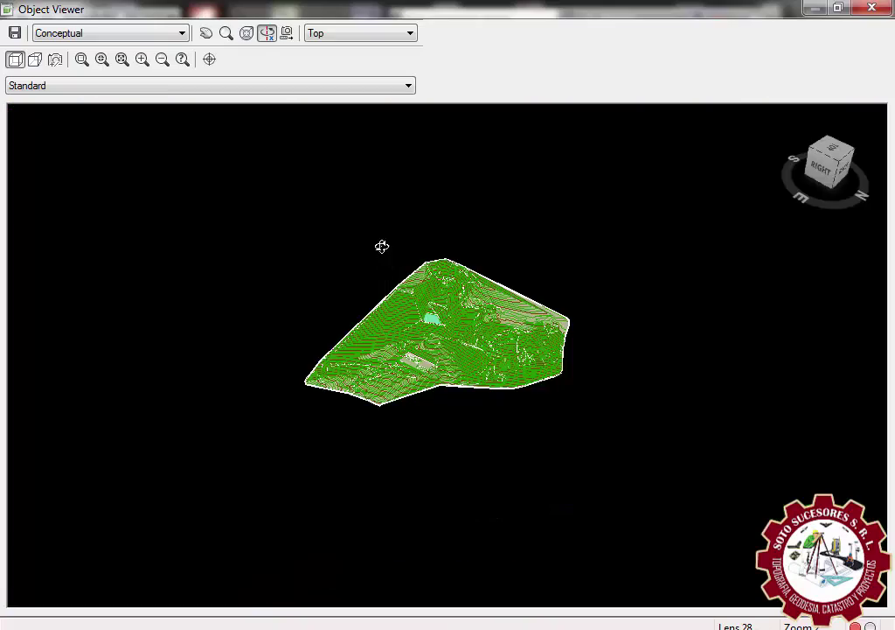
scroll(382, 246, "up", 3)
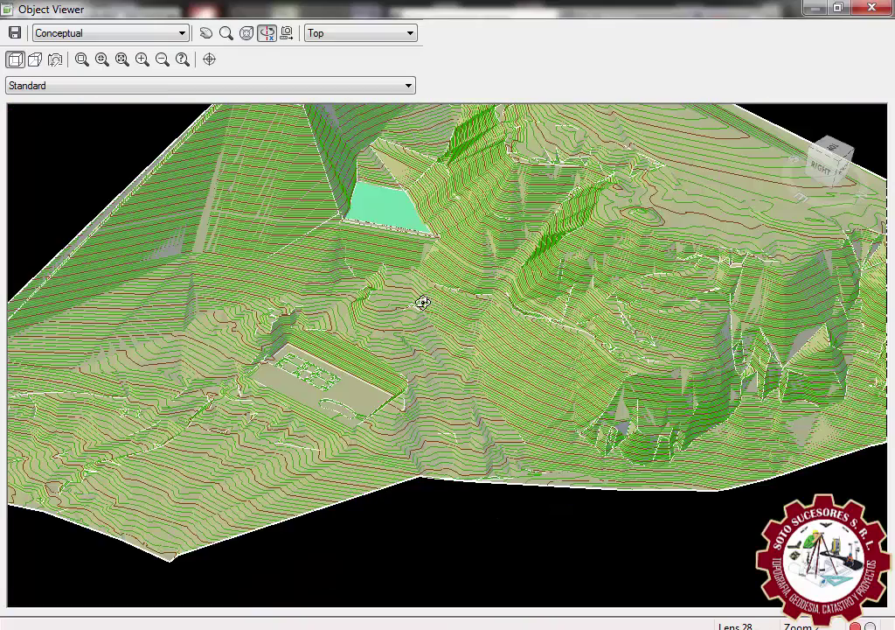
left_click(82, 61)
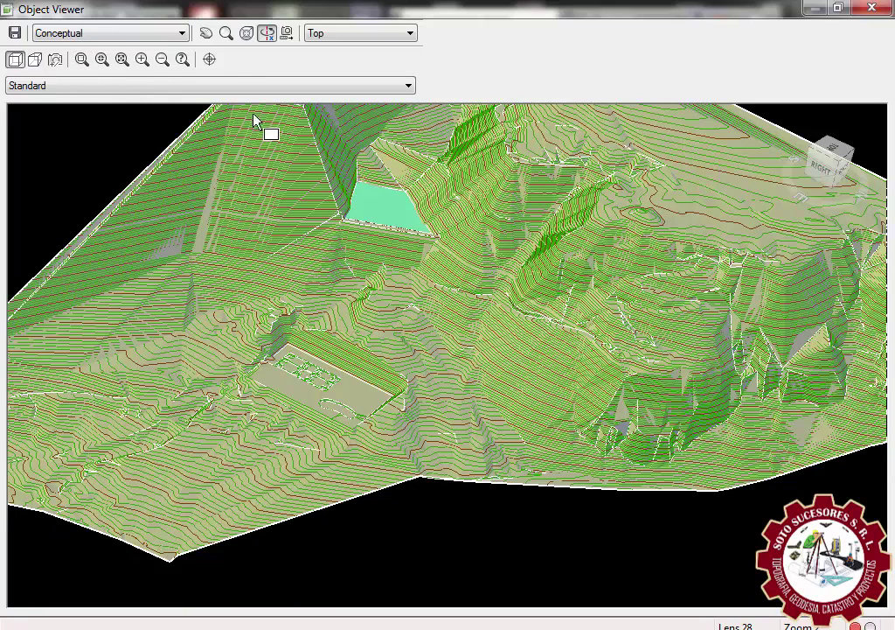
left_click(463, 257)
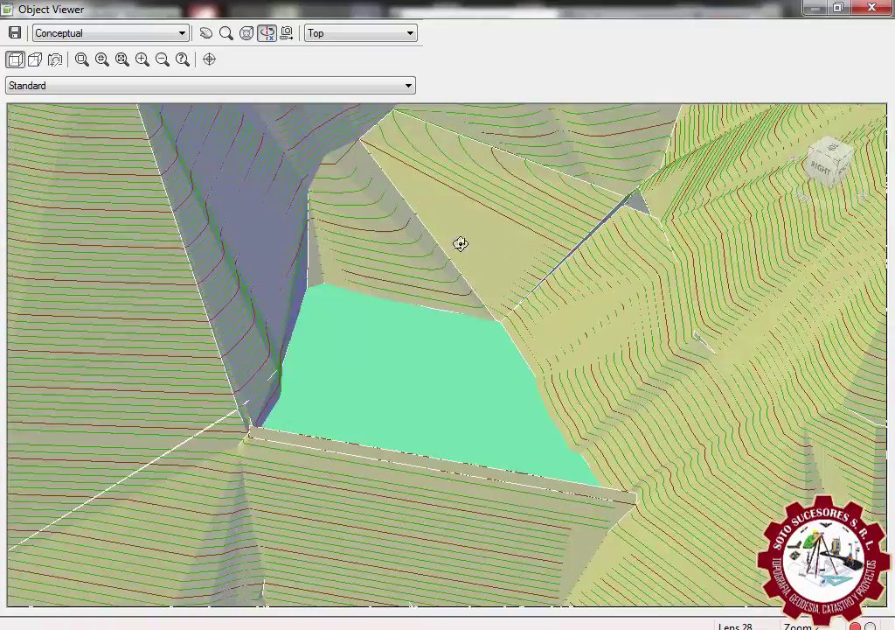
scroll(461, 243, "down", 2)
mouse_move(418, 393)
left_mouse_down()
mouse_move(378, 326)
mouse_move(430, 414)
mouse_move(478, 389)
mouse_move(483, 346)
left_mouse_up()
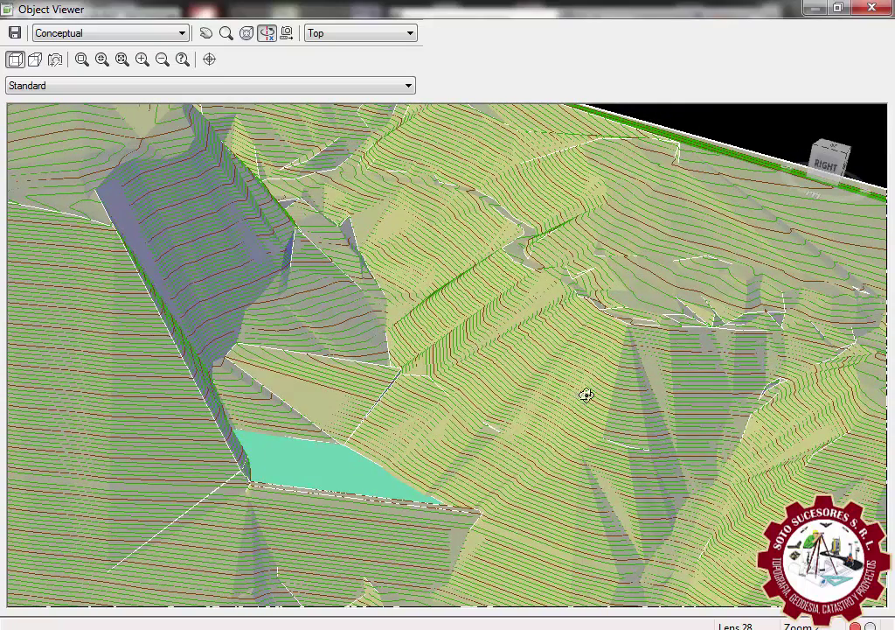
scroll(407, 377, "down", 5)
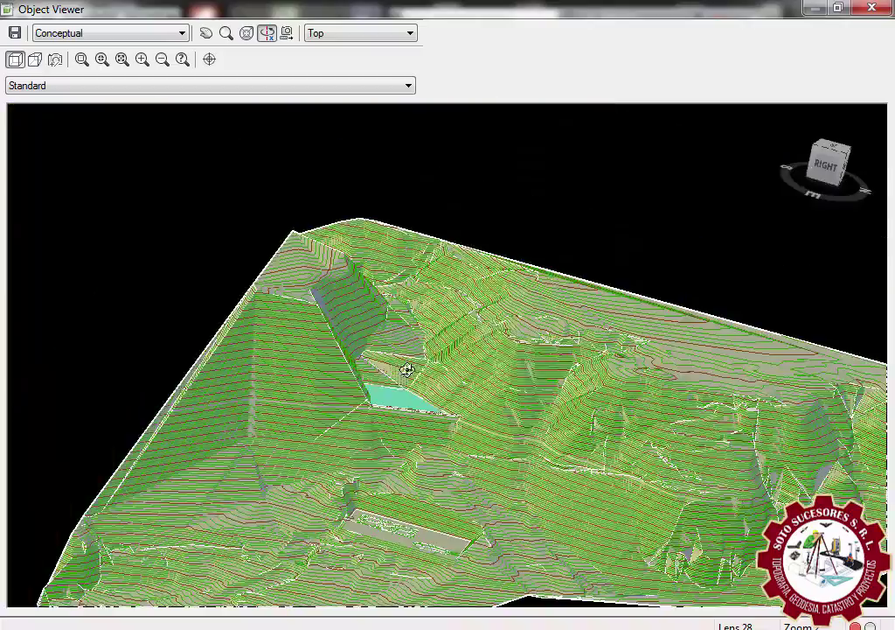
mouse_move(396, 400)
left_mouse_down()
mouse_move(356, 401)
mouse_move(376, 410)
mouse_move(348, 364)
mouse_move(426, 399)
mouse_move(386, 391)
left_mouse_up()
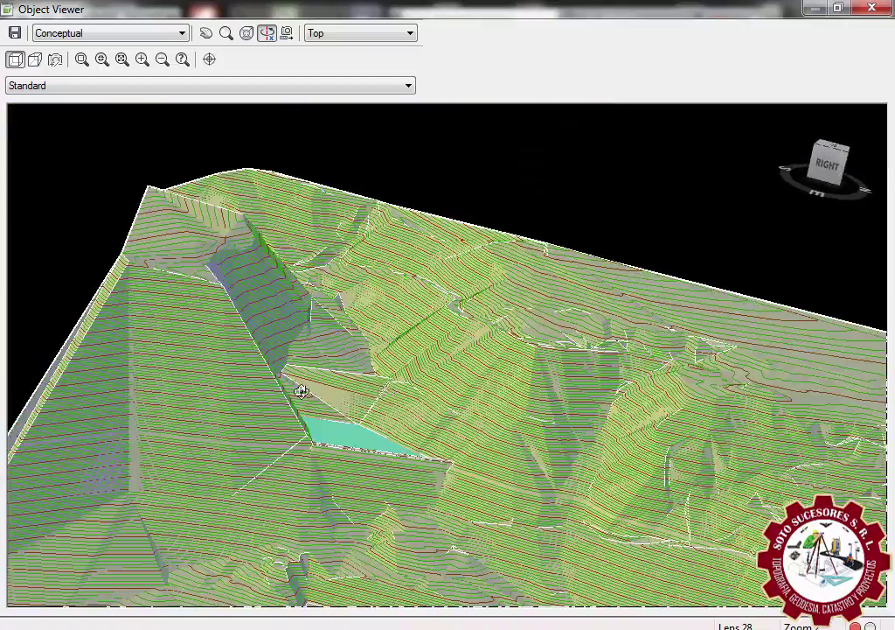
scroll(301, 391, "up", 2)
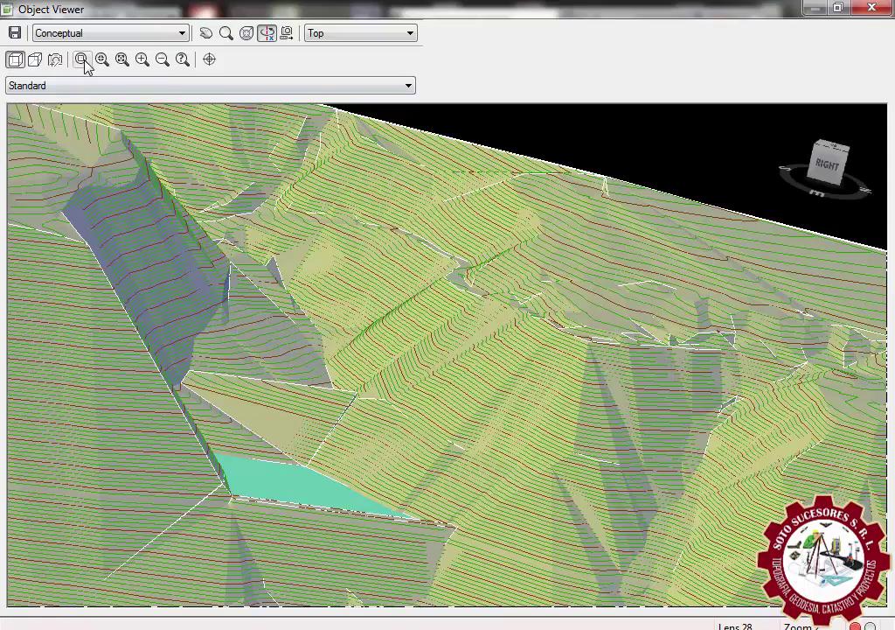
left_click(463, 564)
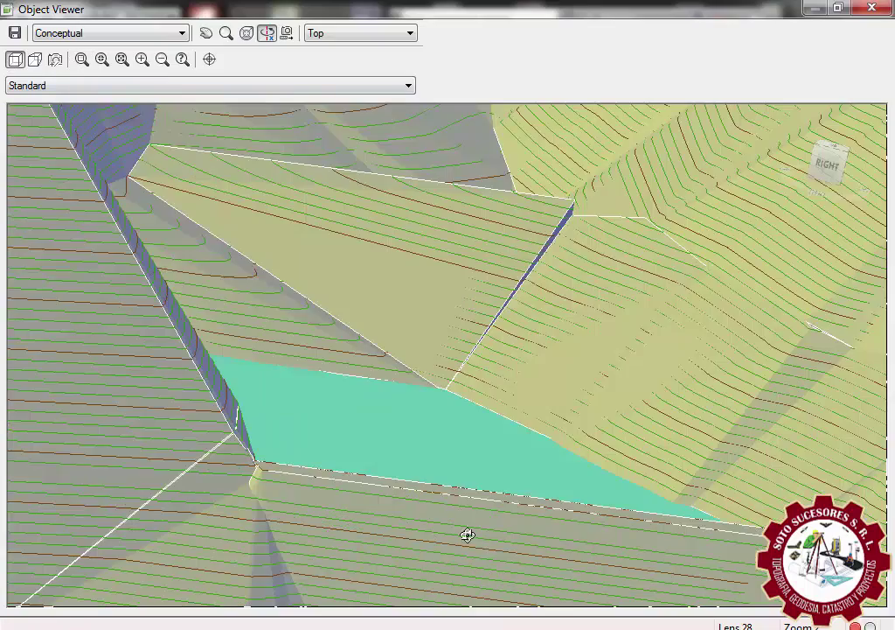
scroll(394, 398, "down", 3)
mouse_move(386, 437)
left_mouse_down()
mouse_move(289, 380)
mouse_move(421, 468)
mouse_move(405, 413)
mouse_move(409, 494)
left_mouse_up()
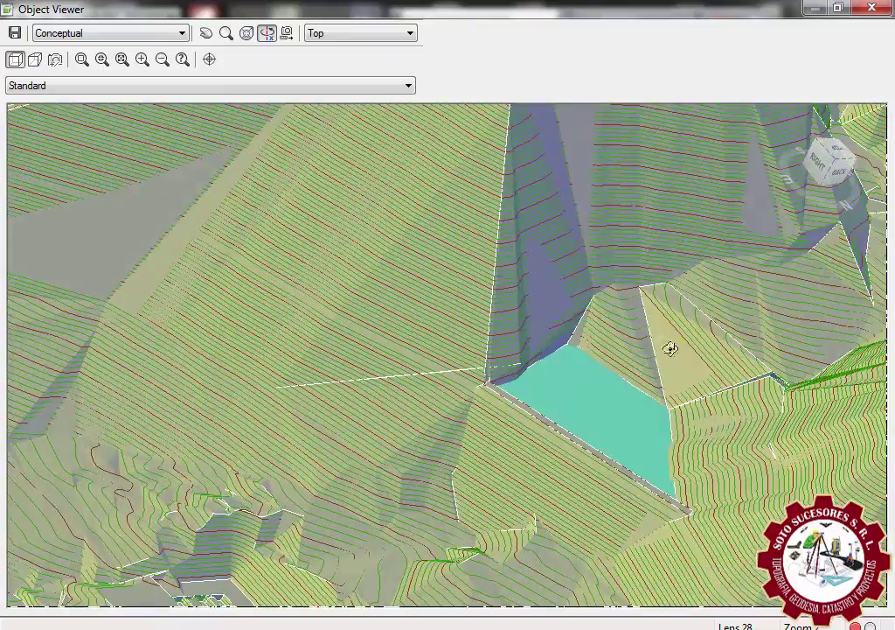
left_click(870, 9)
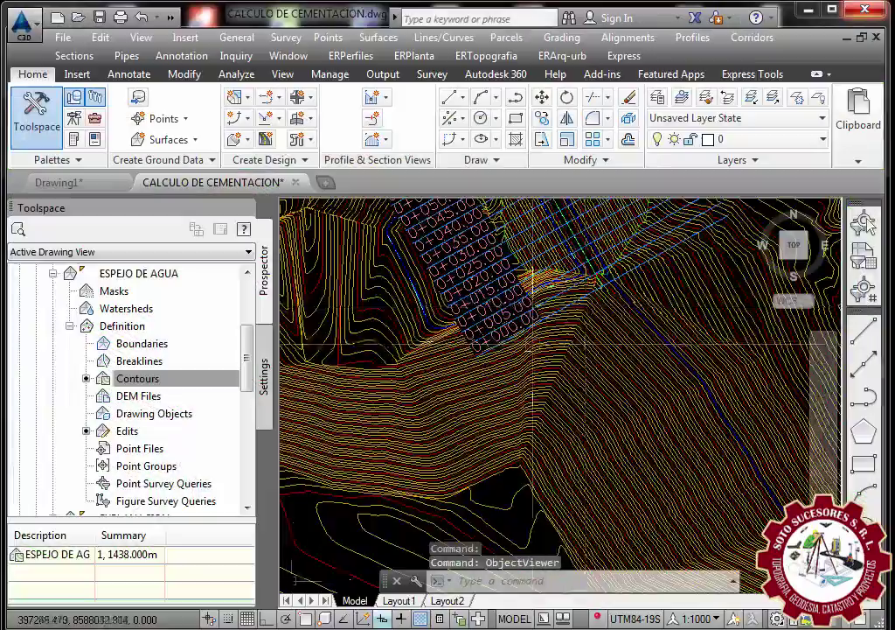
scroll(503, 369, "down", 5)
scroll(502, 369, "up", 5)
scroll(519, 300, "up", 2)
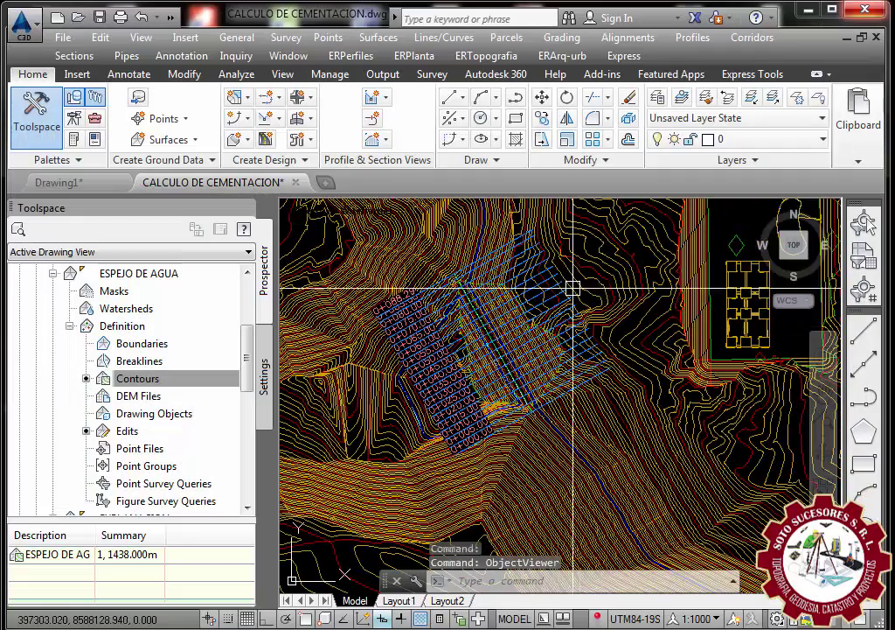
scroll(619, 287, "down", 3)
- Draw a straight polyline from southwest to northeast across the spillway stations
scroll(600, 295, "up", 2)
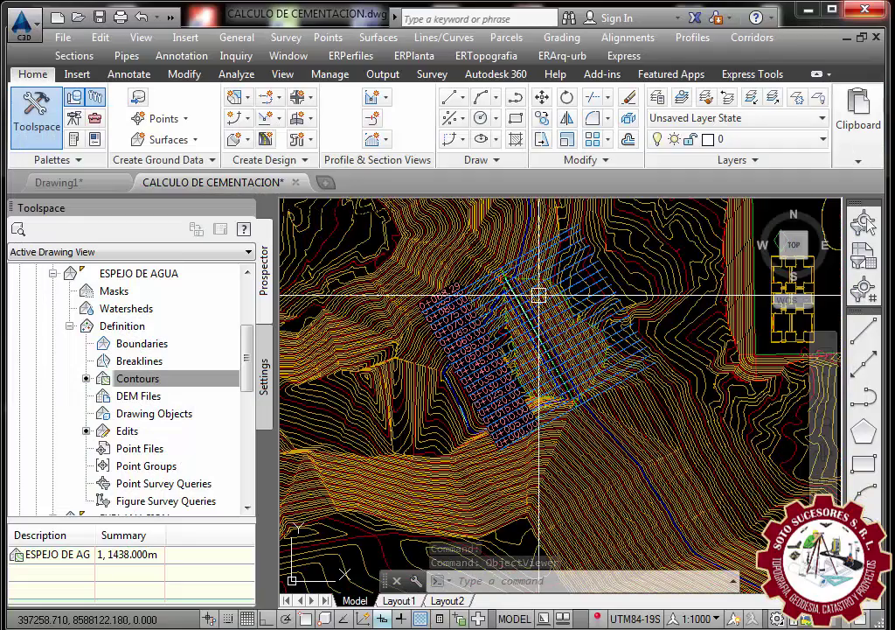
scroll(355, 409, "up", 1)
scroll(350, 424, "down", 1)
scroll(350, 429, "up", 1)
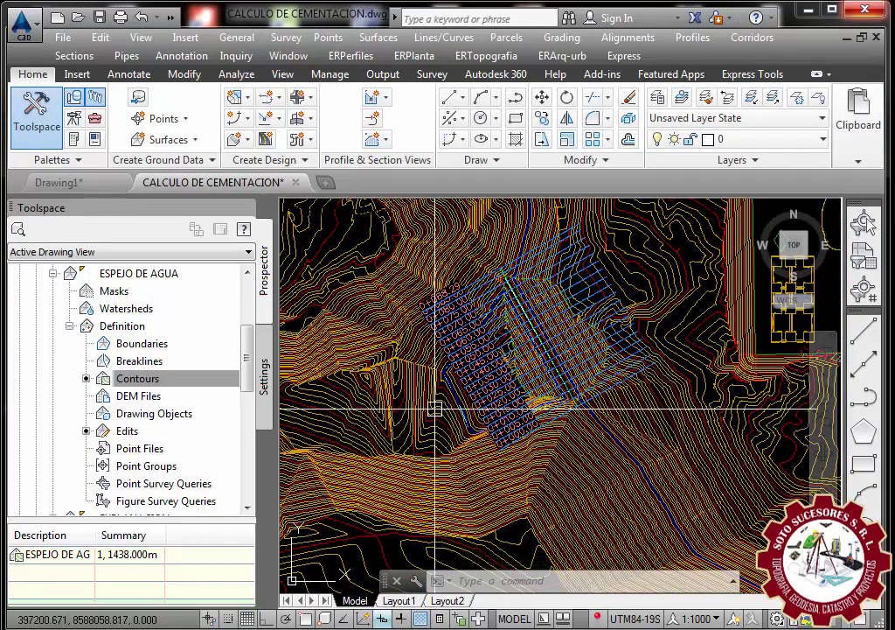
type("pl")
key("Return")
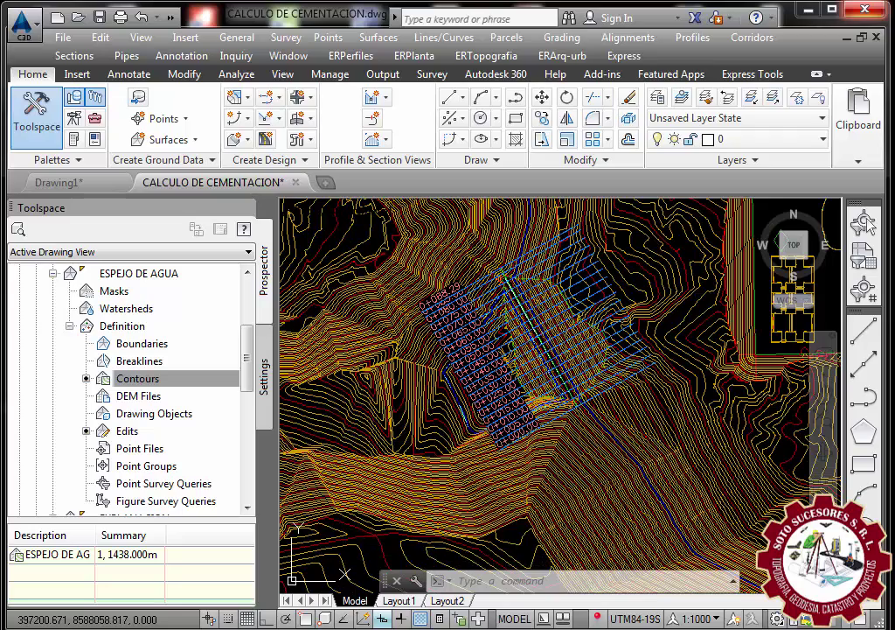
left_click(398, 435)
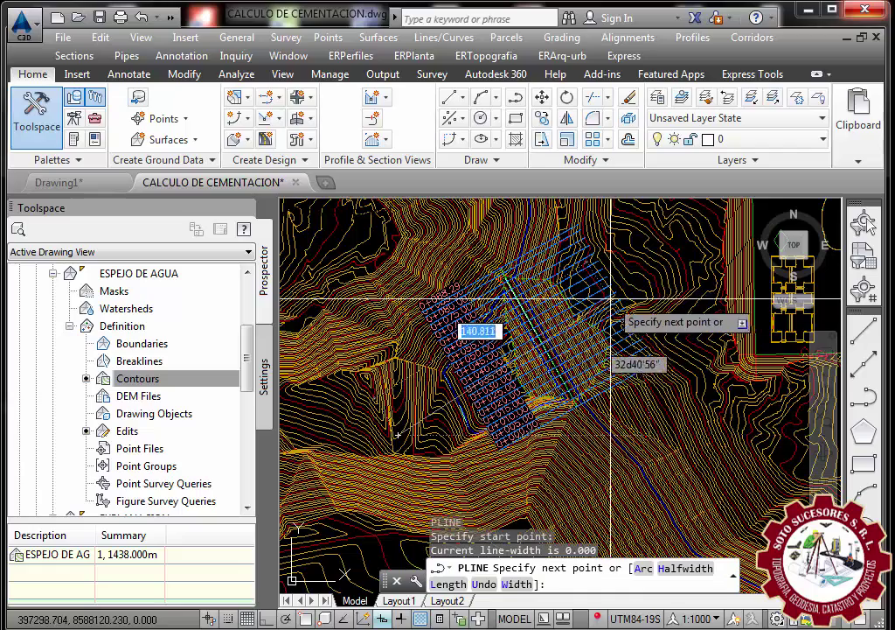
left_click(634, 280)
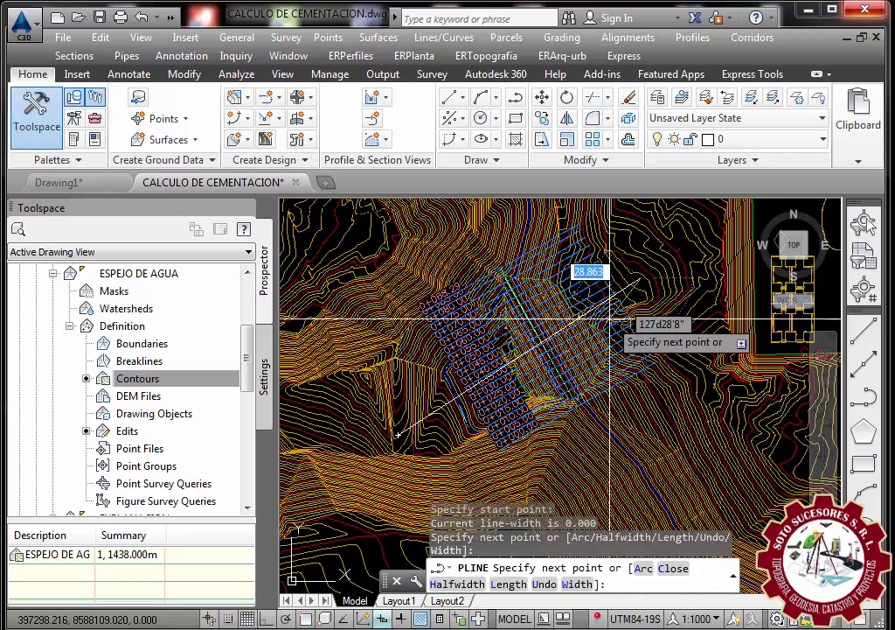
key("Return")
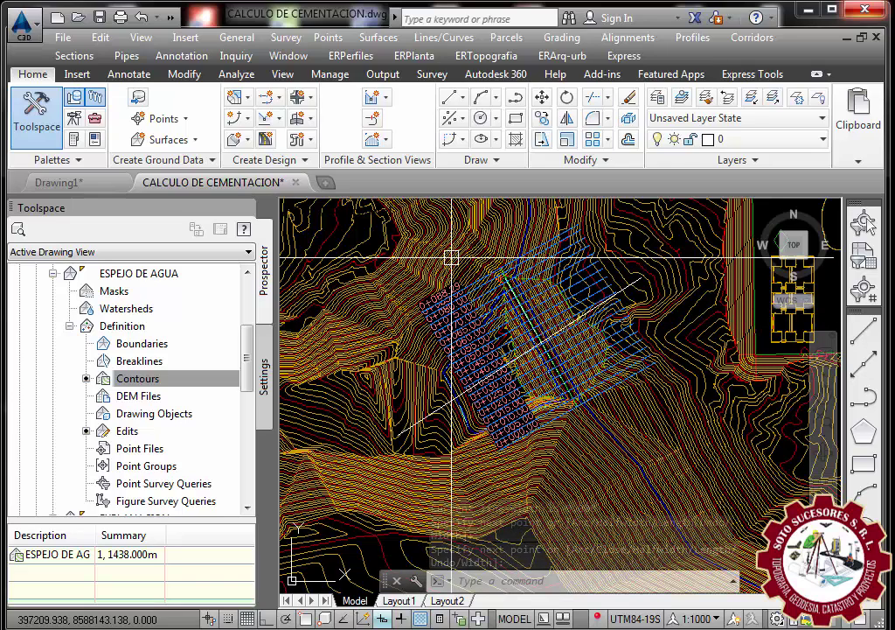
- Start a second line and cancel it unfinished
type("Pl")
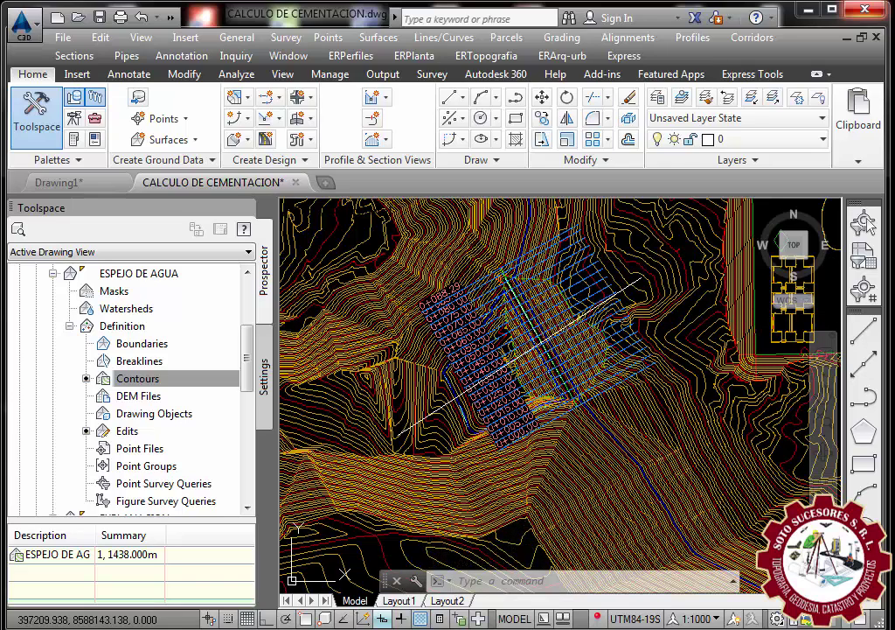
key("Return")
left_click(464, 280)
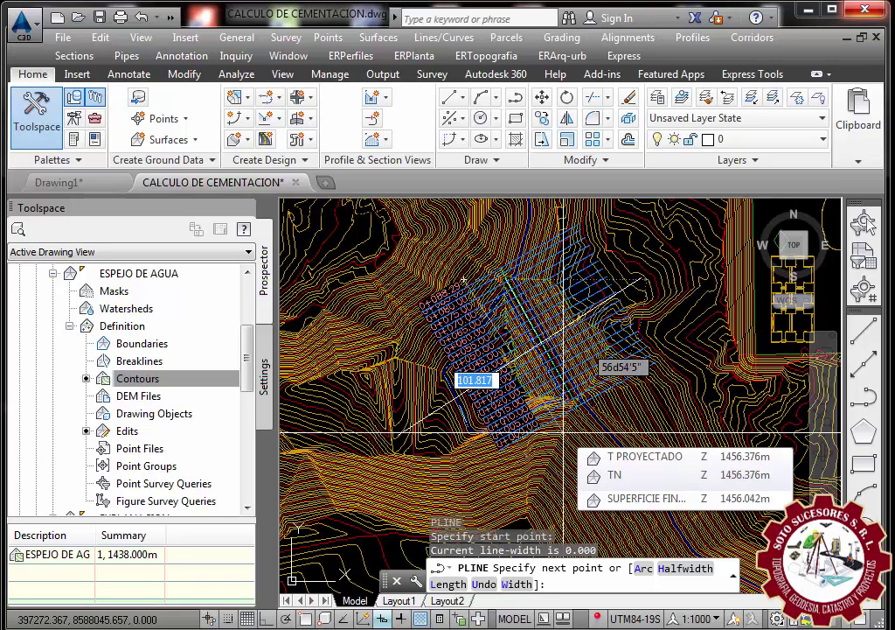
key("Escape")
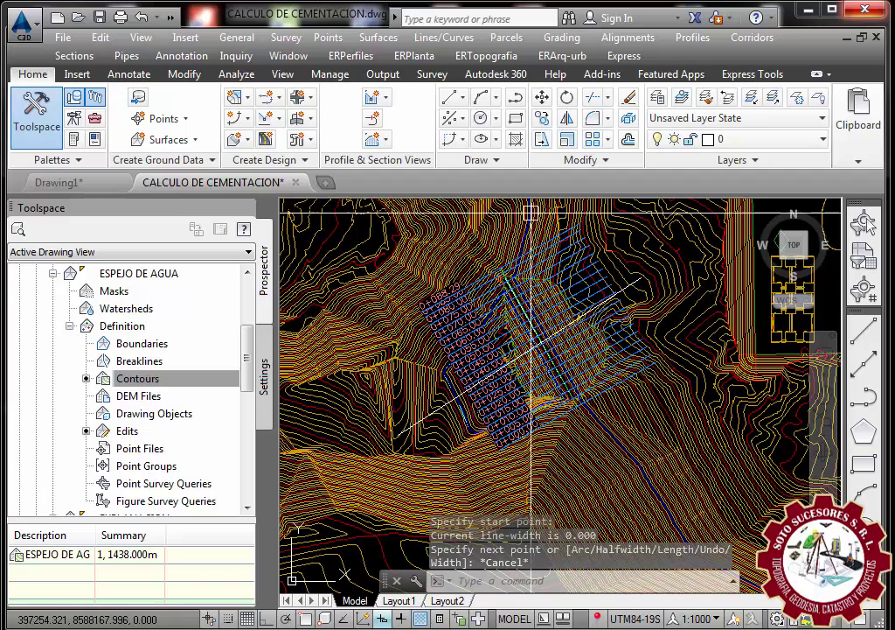
- Convert the diagonal polyline into Centerline alignment EJE EMBLASE with 200 m default curve radius
left_click(373, 119)
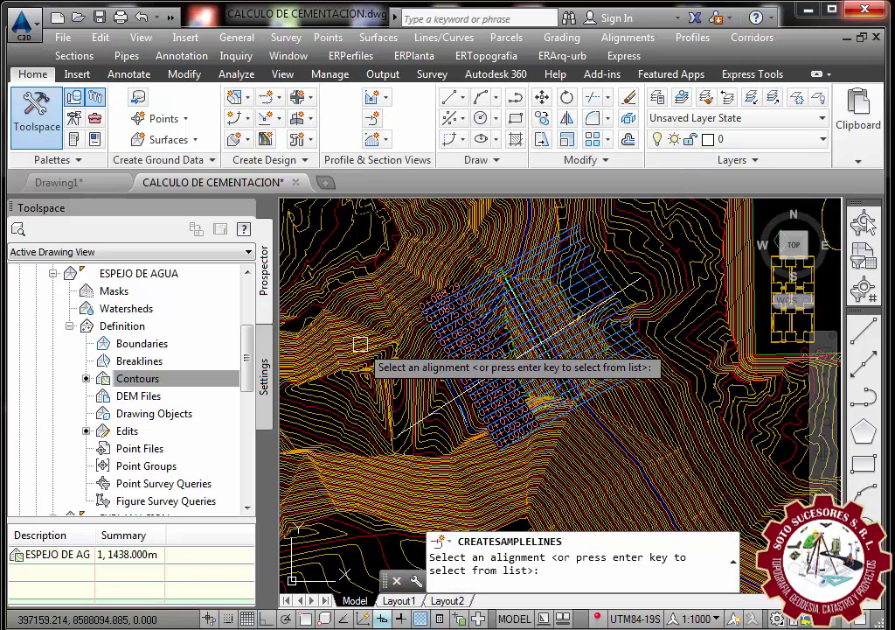
key("Escape")
left_click(625, 38)
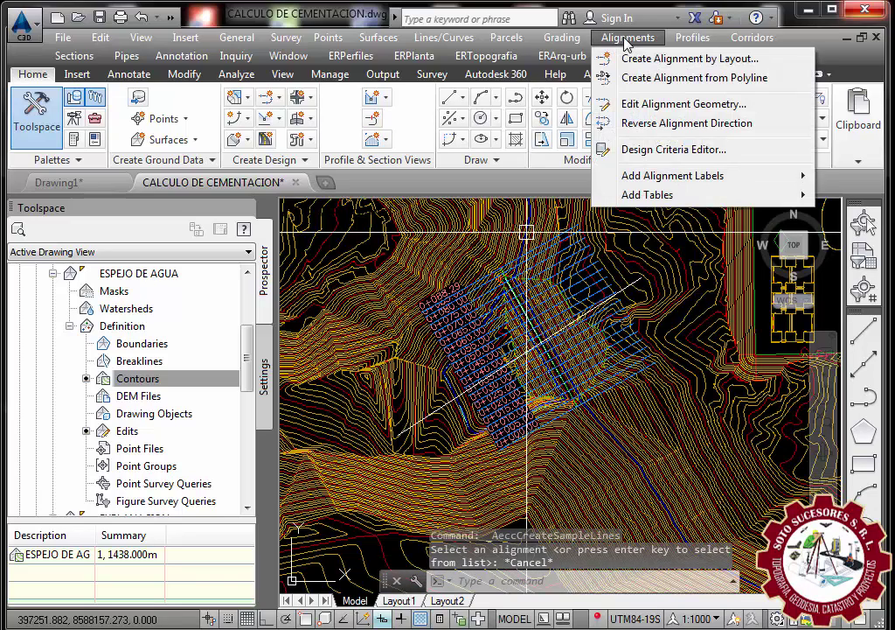
left_click(643, 78)
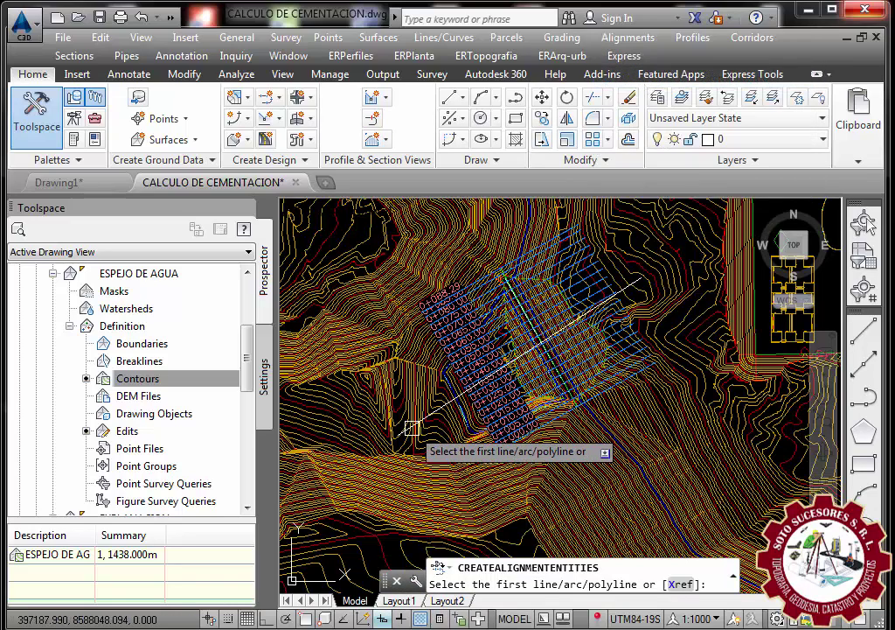
left_click(412, 425)
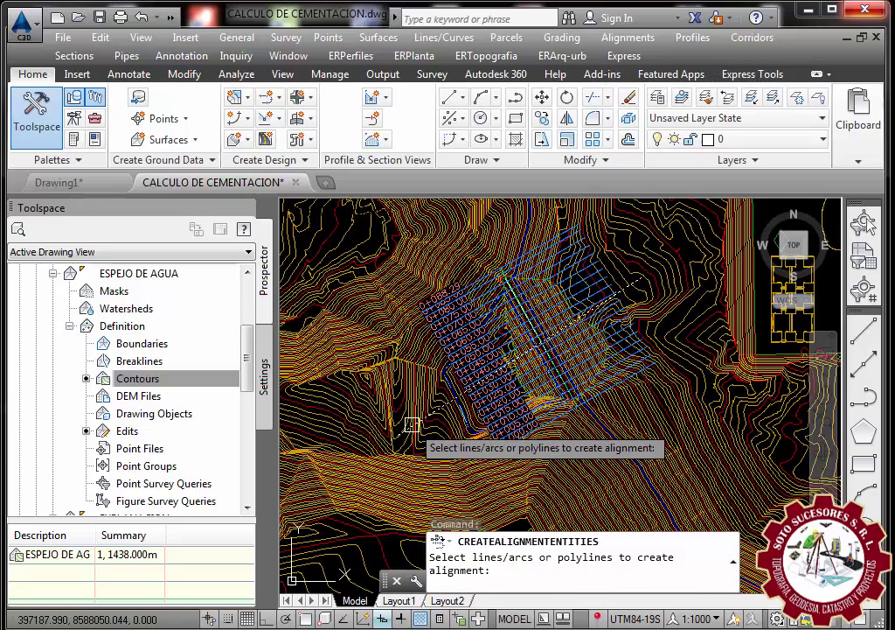
left_click(408, 358)
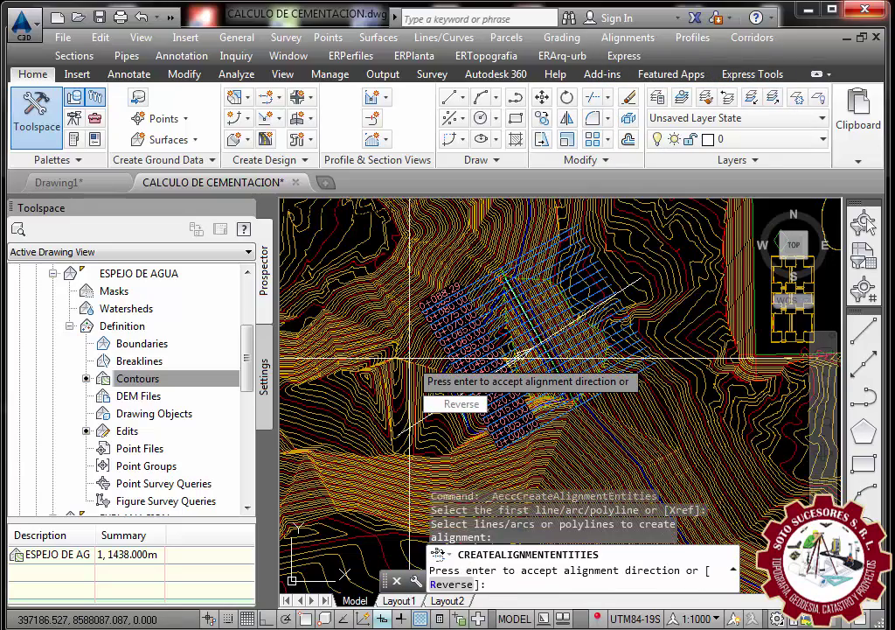
key("Return")
type("EJE EMBLASE")
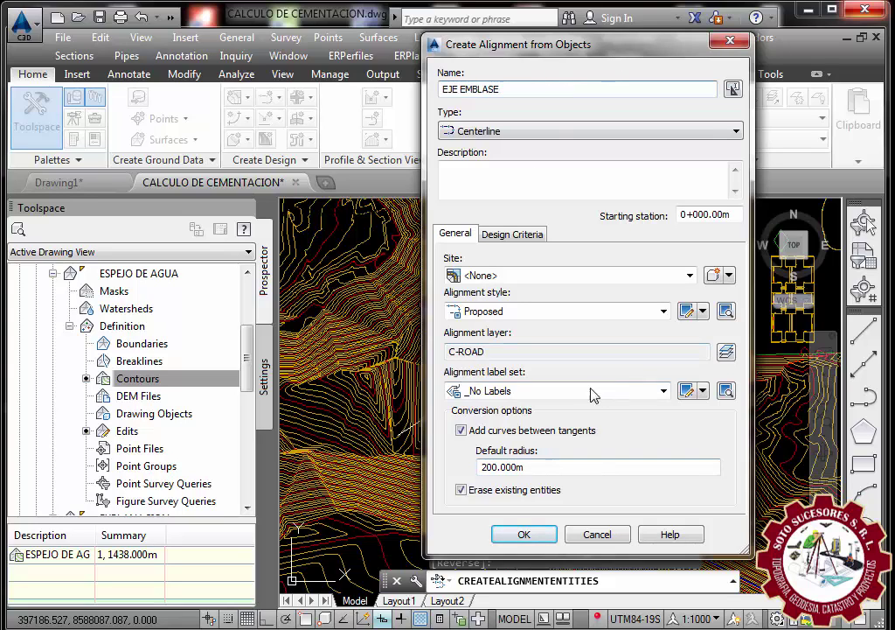
left_click(528, 535)
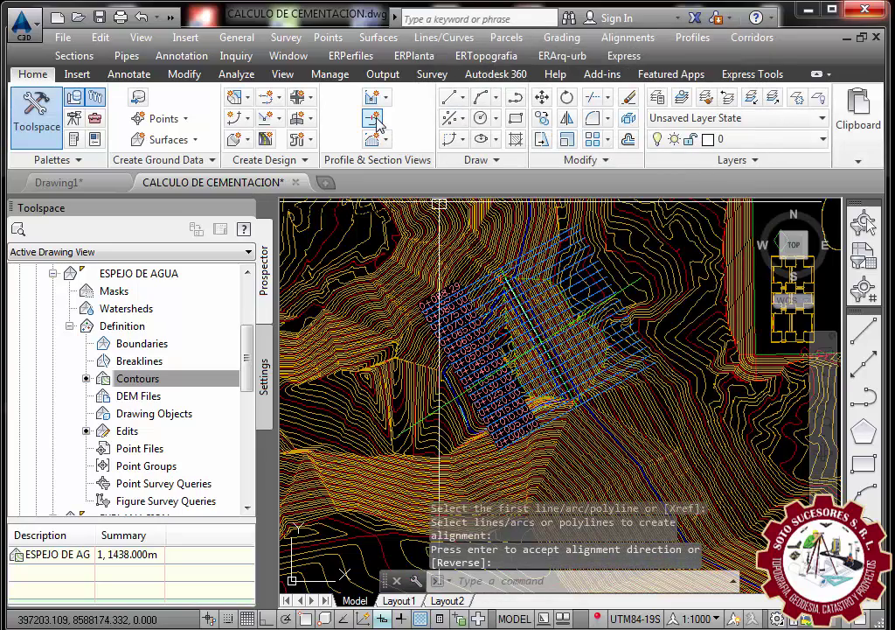
- Start a profile from surface and select alignment EJE EMBLASE
scroll(459, 350, "down", 7)
scroll(459, 350, "down", 3)
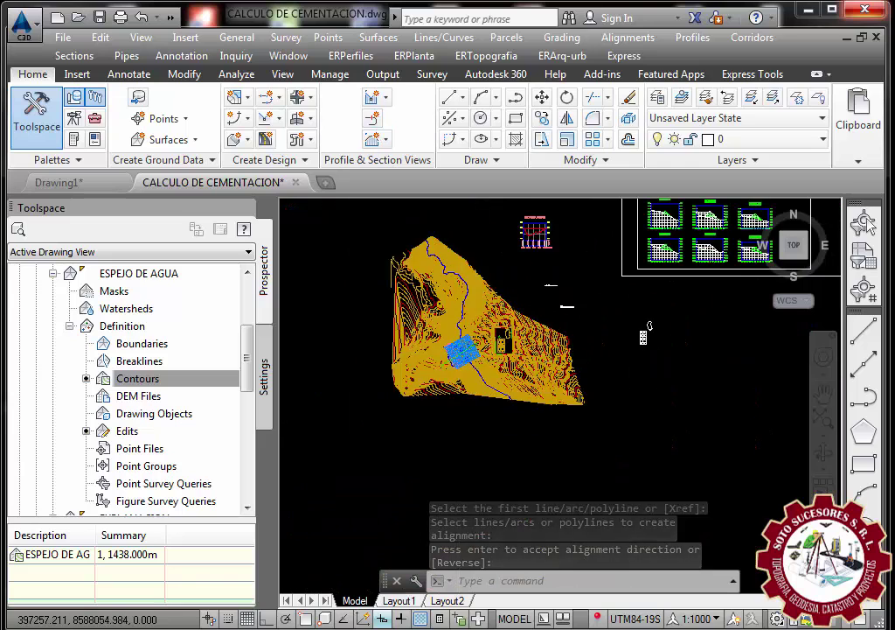
scroll(485, 276, "down", 3)
middle_click_drag(525, 451, 487, 516)
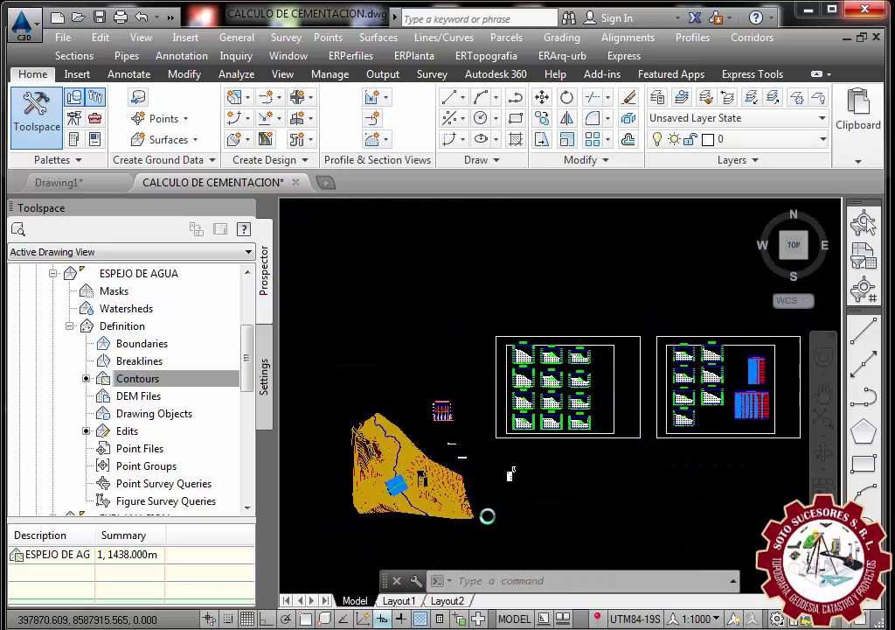
left_click(693, 38)
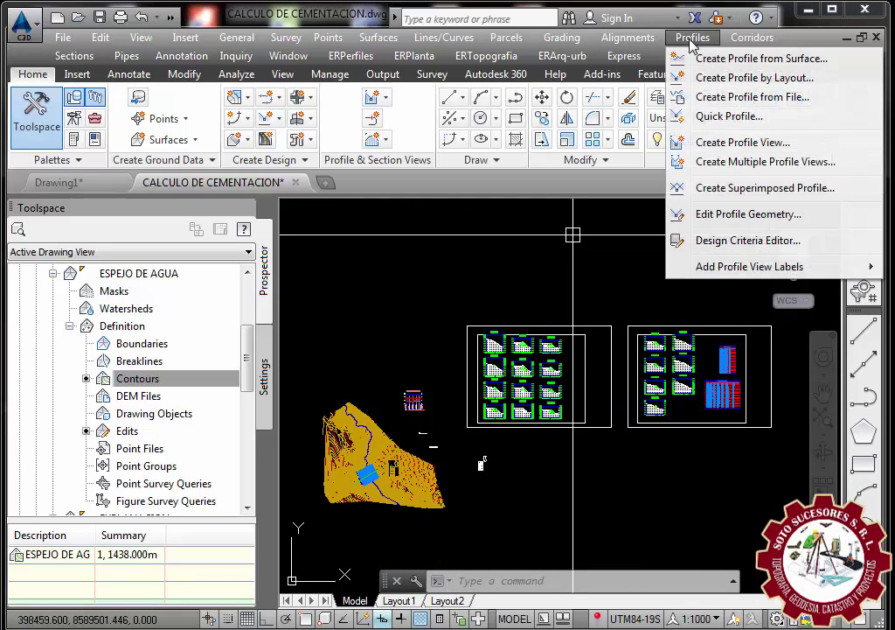
left_click(703, 60)
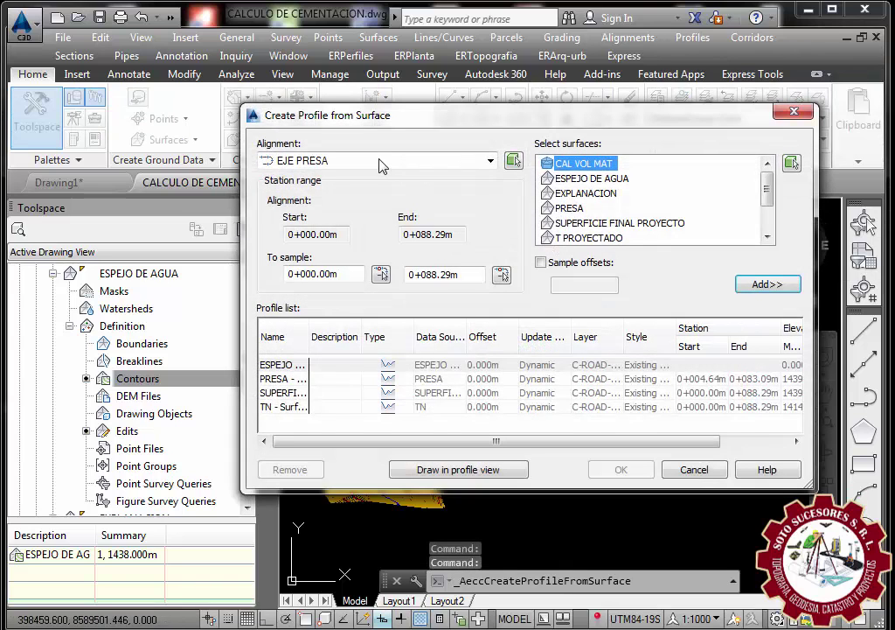
left_click(379, 161)
left_click(338, 180)
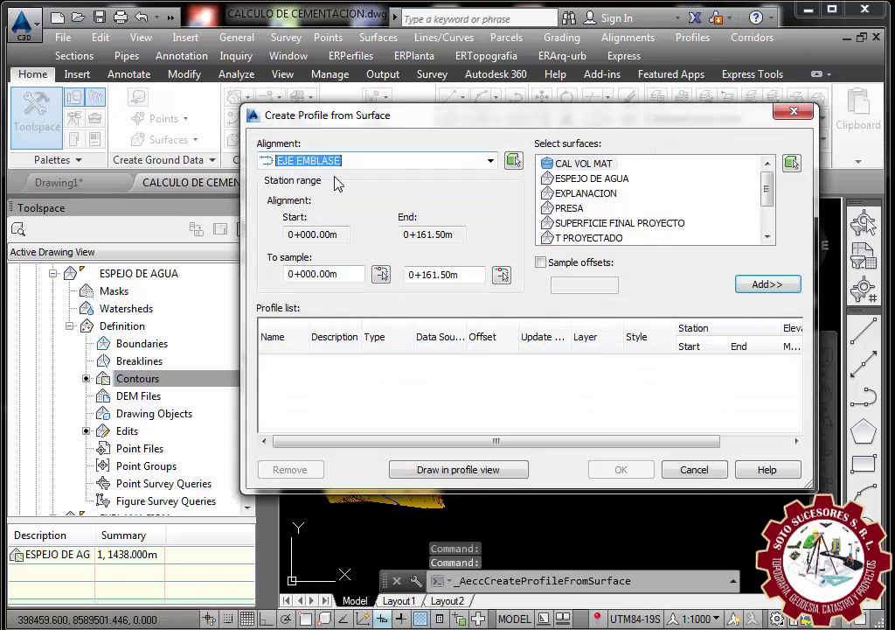
left_click(381, 165)
left_click(308, 197)
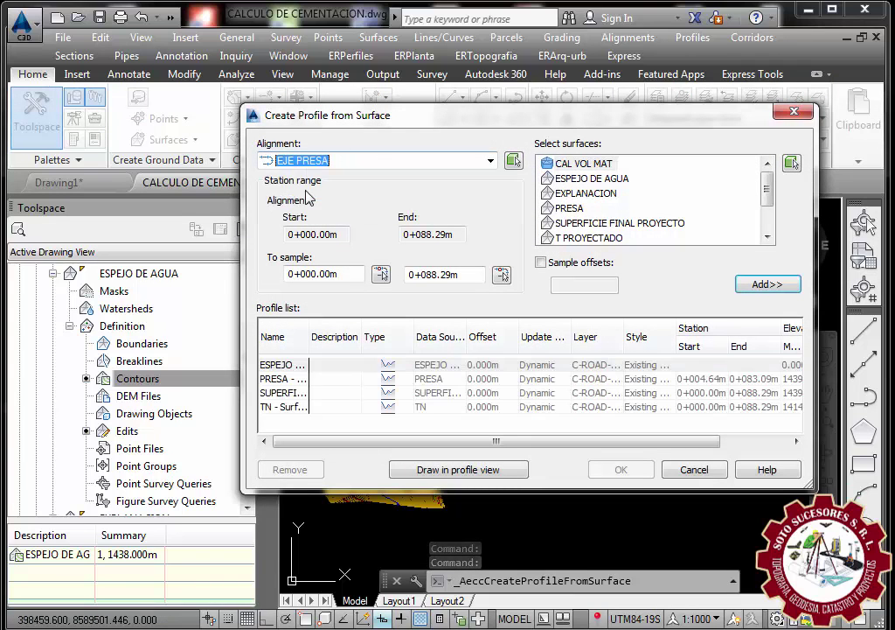
left_click(351, 166)
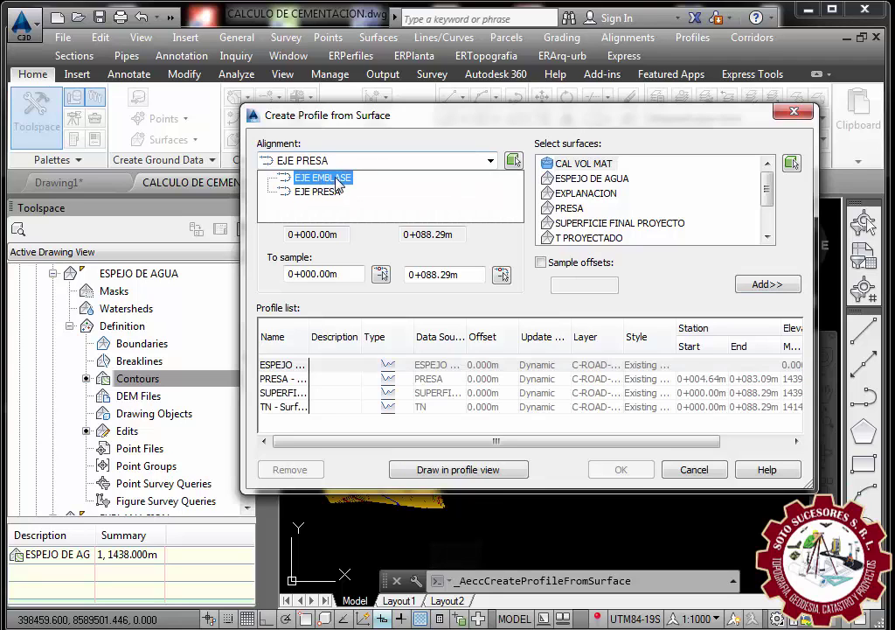
left_click(339, 180)
- Add surface profiles TN, T PROYECTADO, PRESA and ESPEJO DE AGUA to the list
scroll(754, 217, "down", 1)
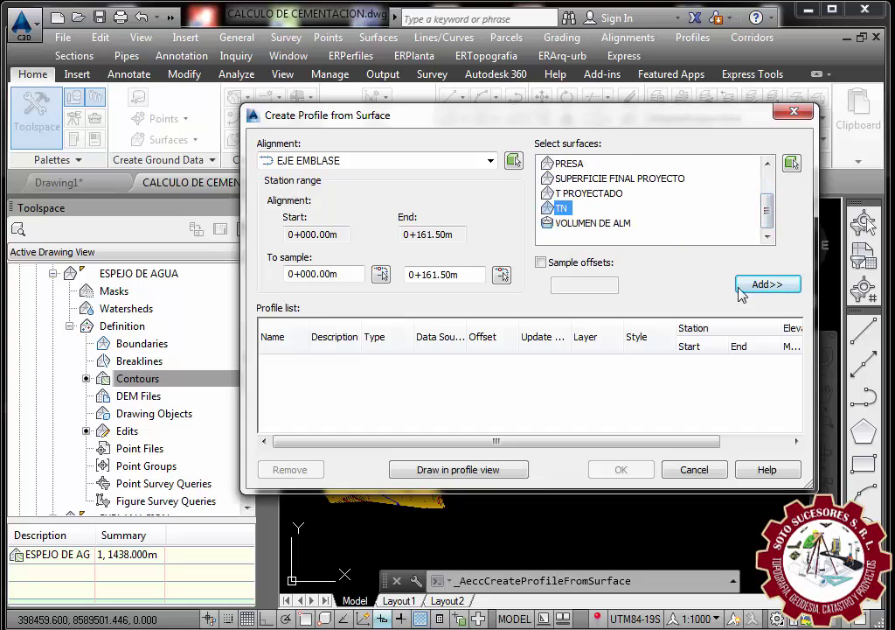
left_click(766, 289)
mouse_move(767, 223)
left_mouse_down()
mouse_move(766, 212)
mouse_move(769, 223)
left_mouse_up()
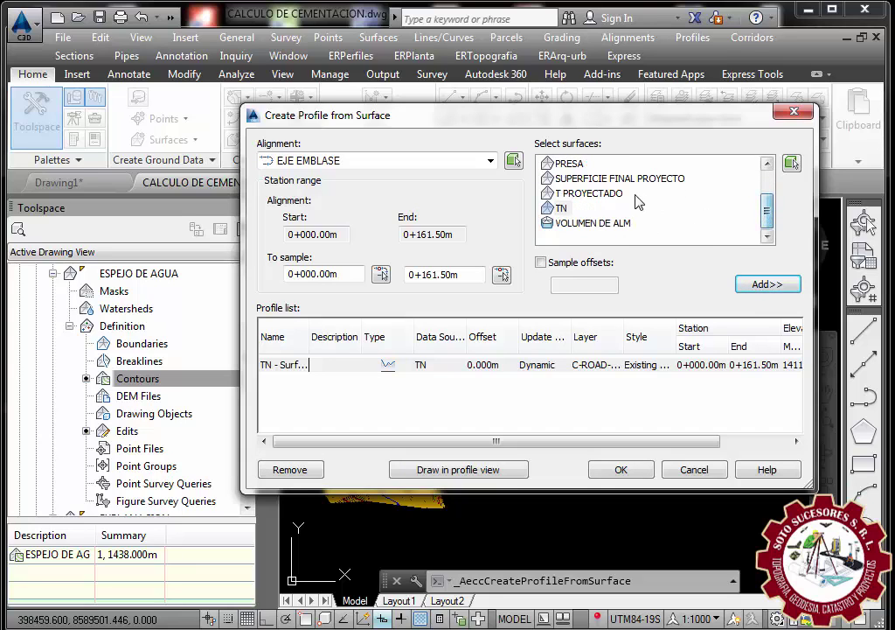
left_click(603, 193)
left_click(766, 285)
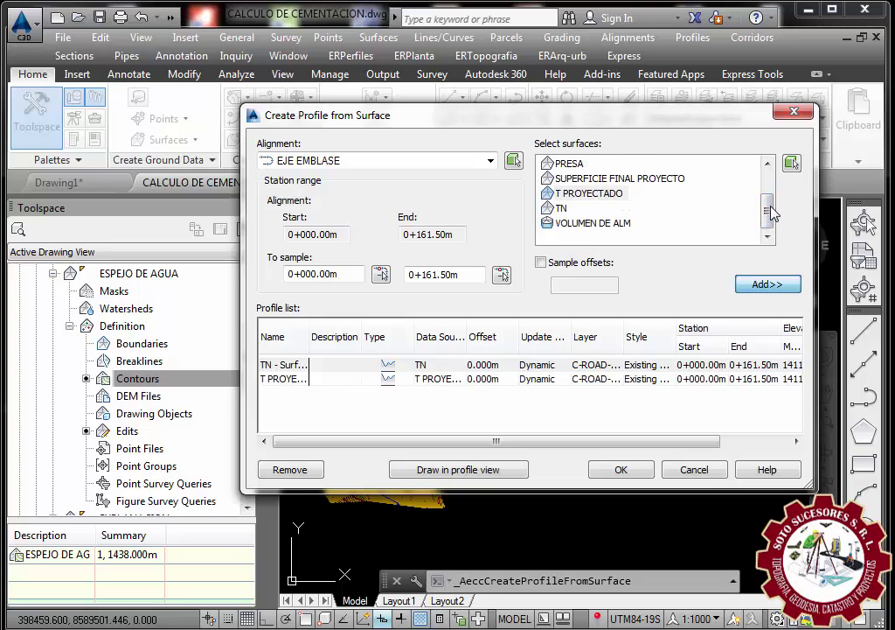
left_click_drag(771, 212, 771, 200)
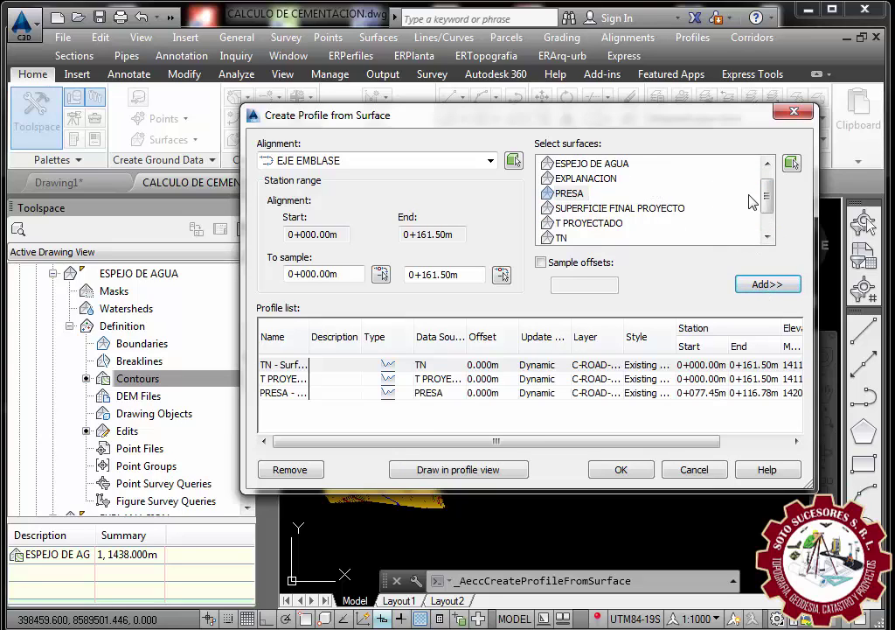
left_click_drag(765, 205, 766, 196)
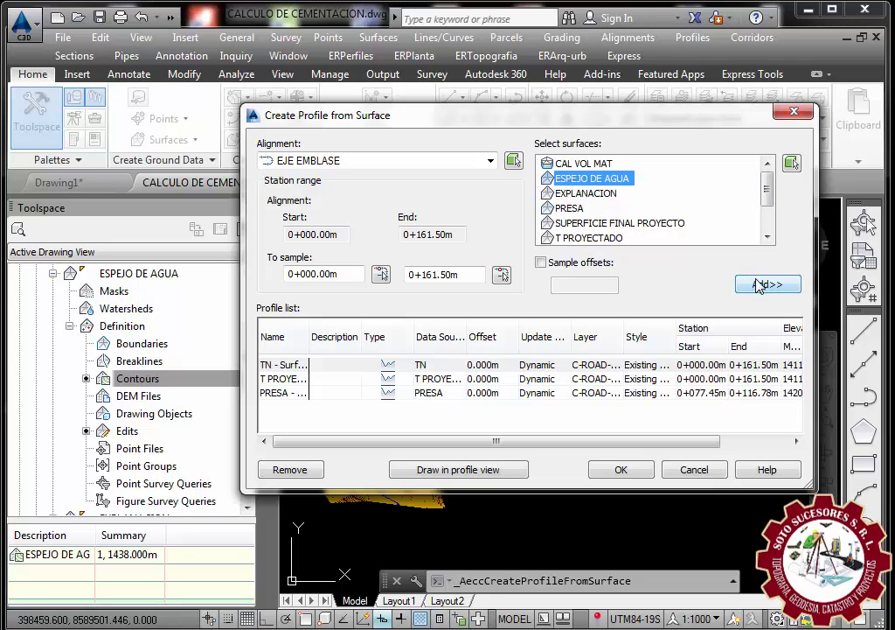
- Run the profile view wizard with its default pages to create the EJE EMBLASE PROFILE view
left_click(459, 472)
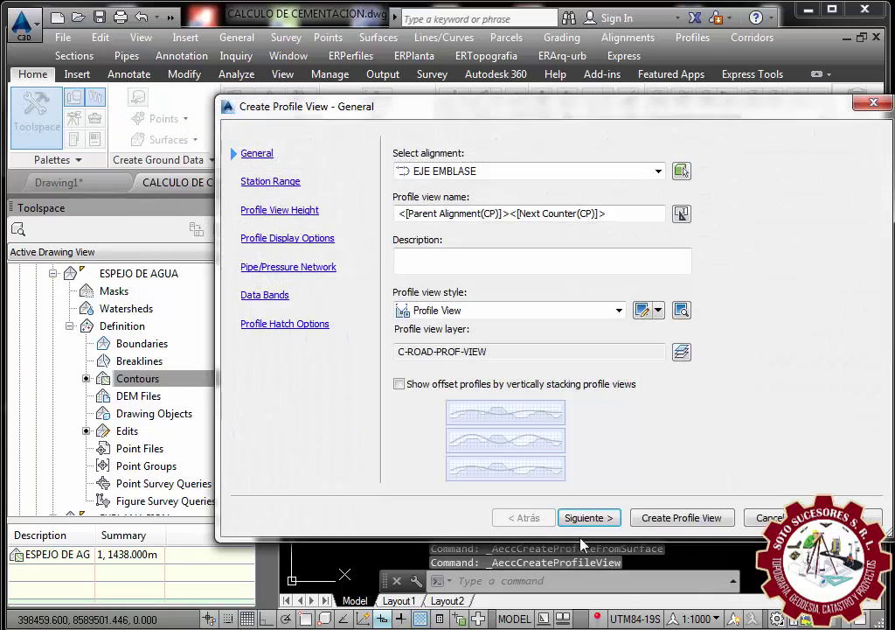
left_click(577, 518)
left_click(590, 517)
left_click(594, 517)
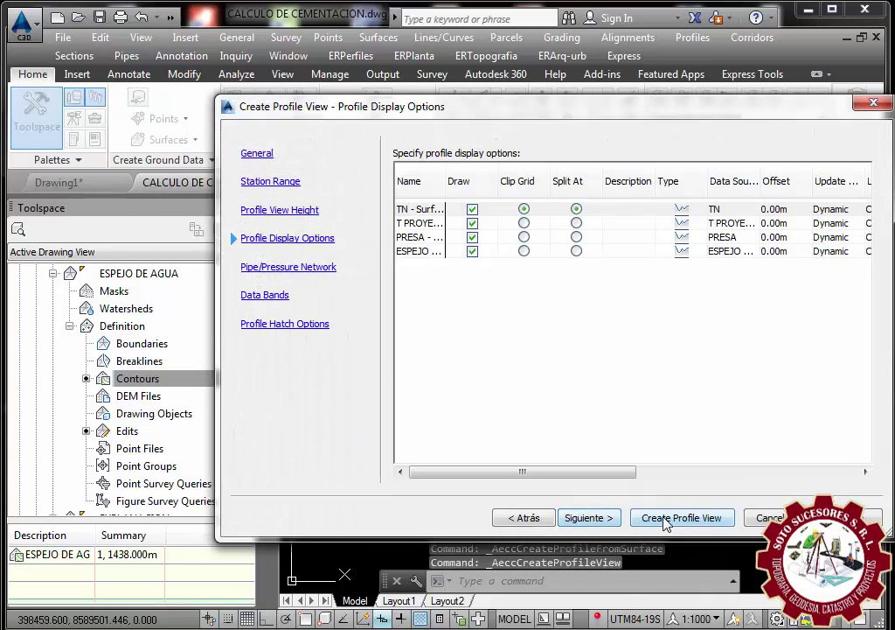
left_click(679, 517)
- Place the profile view origin in empty space and inspect the 1400–1460 elevation graph
scroll(472, 324, "down", 2)
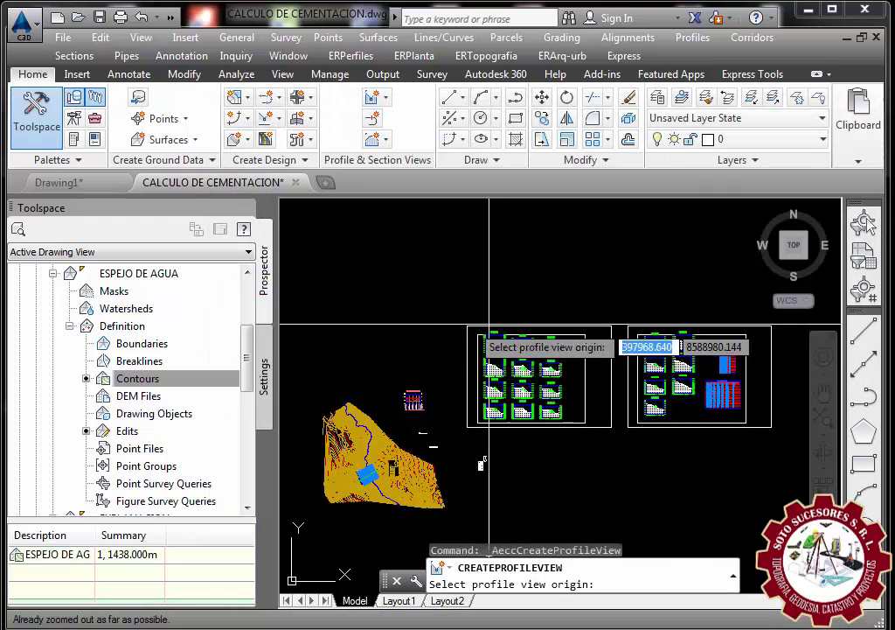
middle_click_drag(430, 332, 614, 376)
left_click(419, 347)
scroll(420, 350, "up", 2)
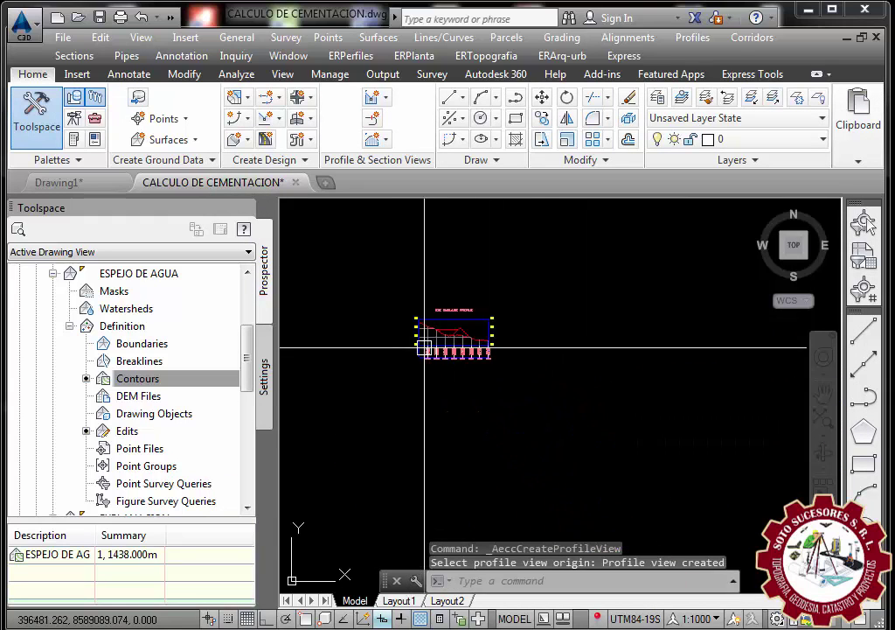
scroll(440, 328, "up", 2)
scroll(428, 350, "up", 4)
scroll(404, 345, "down", 2)
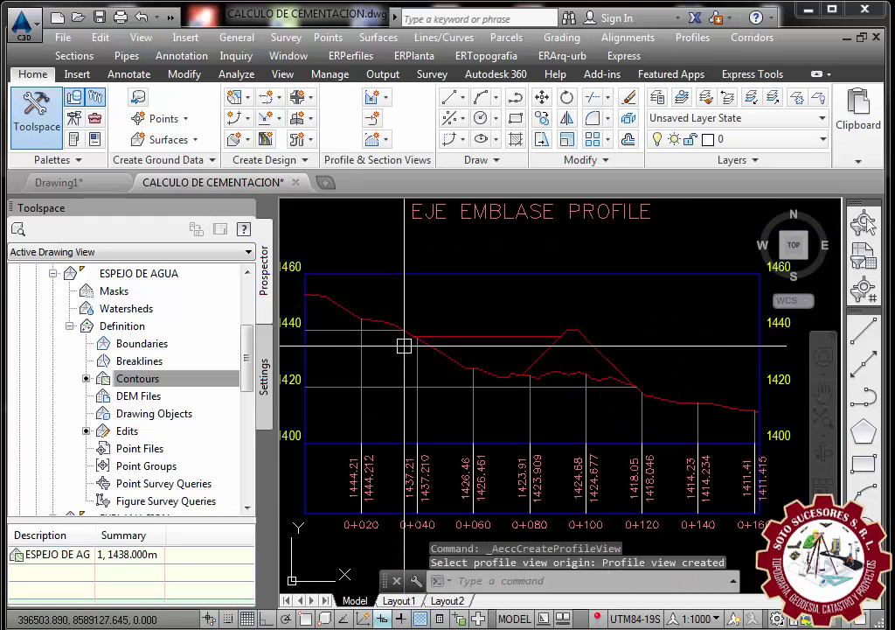
scroll(586, 365, "down", 2)
scroll(513, 356, "up", 4)
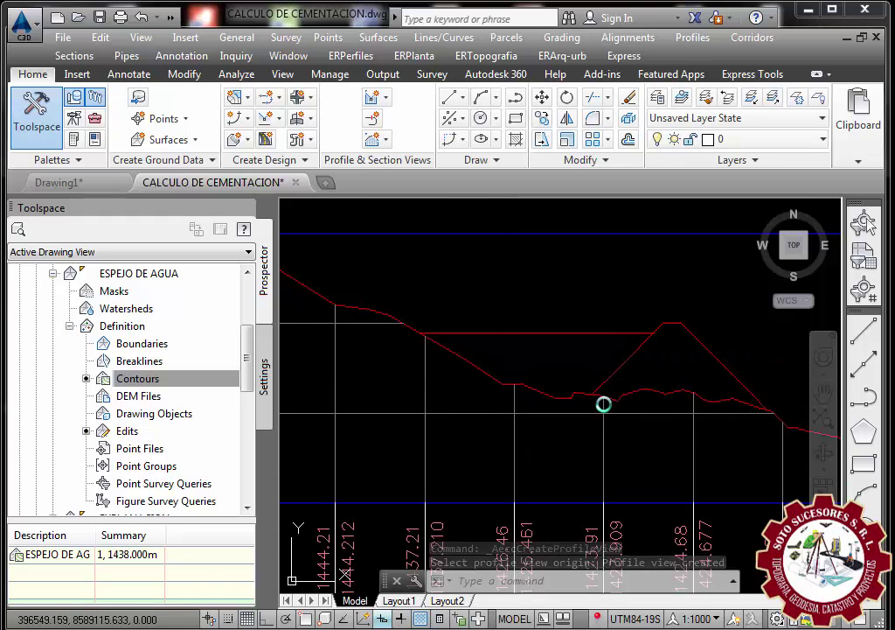
scroll(531, 429, "down", 1)
middle_click_drag(532, 429, 532, 394)
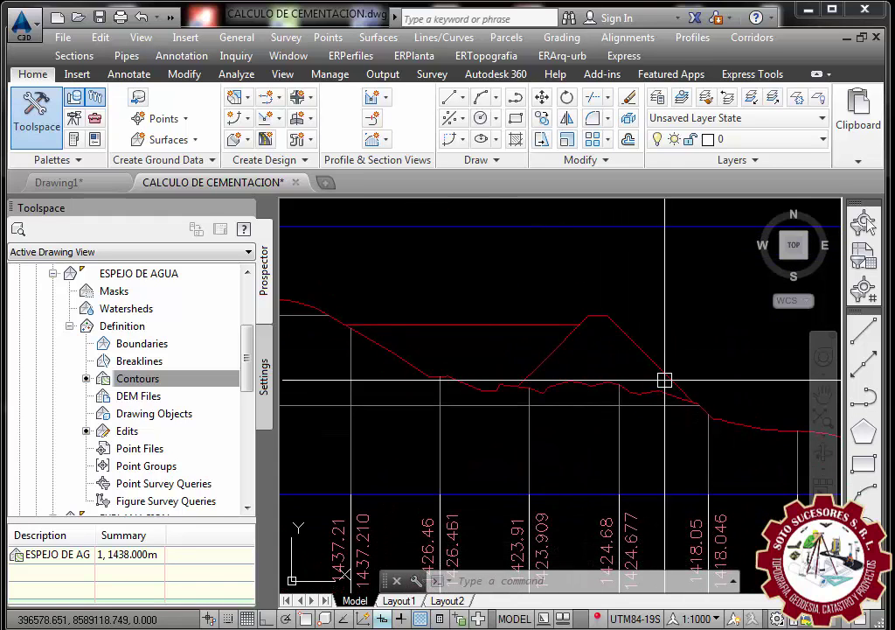
scroll(612, 363, "down", 4)
scroll(603, 326, "up", 4)
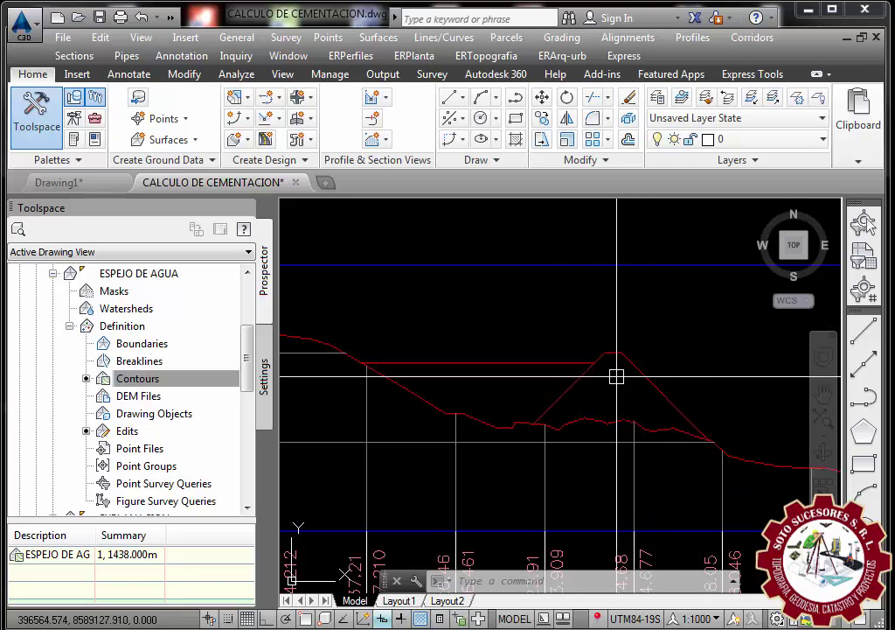
scroll(540, 365, "down", 4)
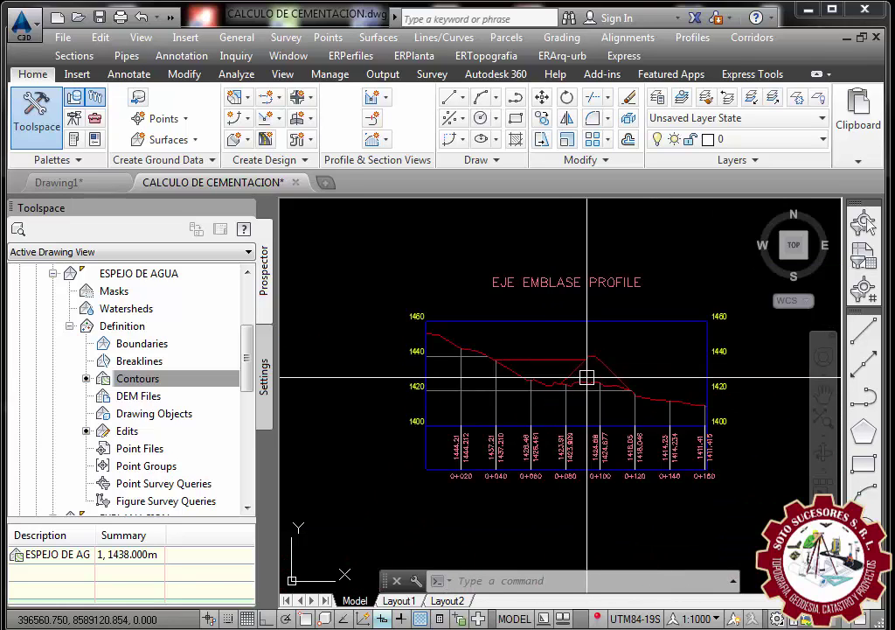
scroll(553, 370, "up", 2)
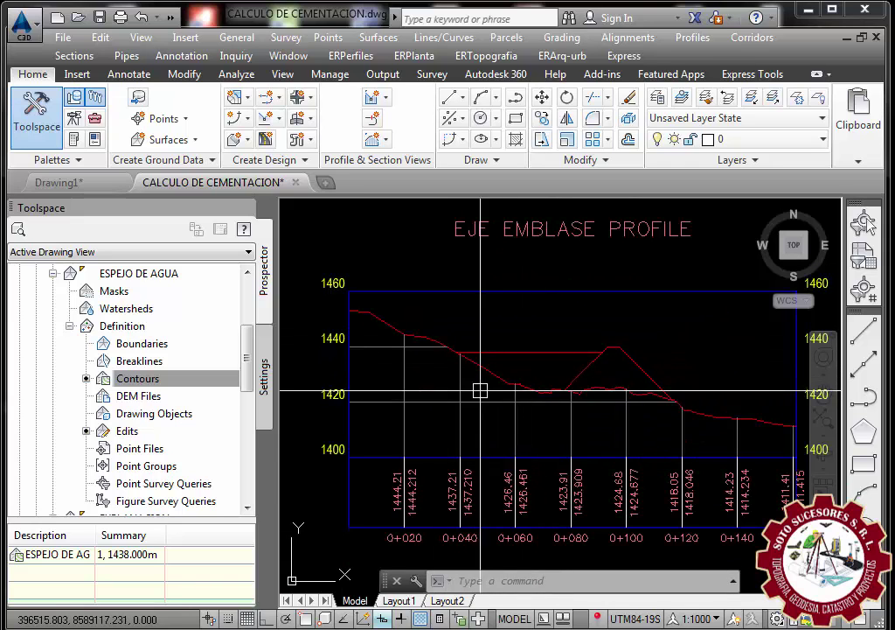
scroll(542, 389, "down", 2)
scroll(473, 386, "up", 5)
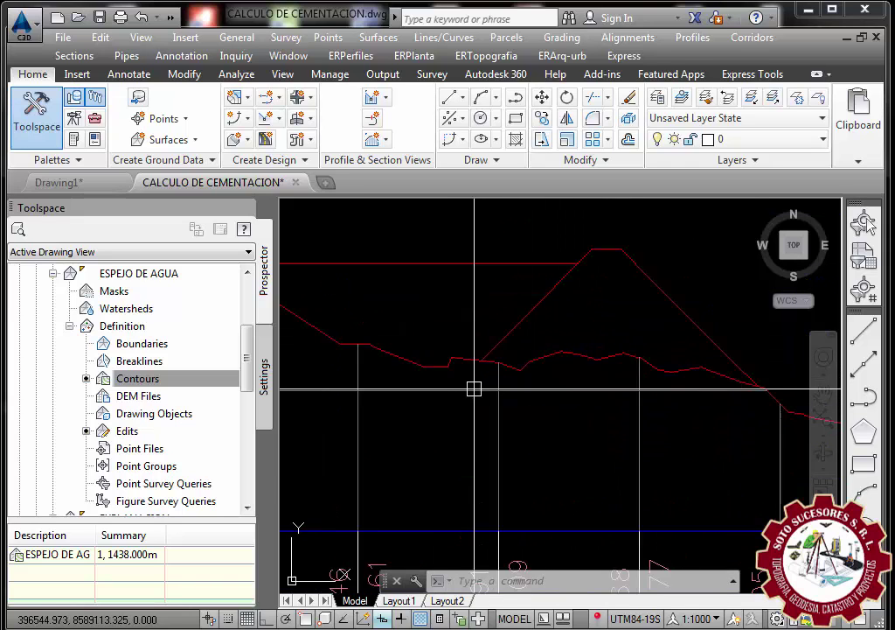
scroll(448, 356, "up", 2)
scroll(477, 366, "down", 3)
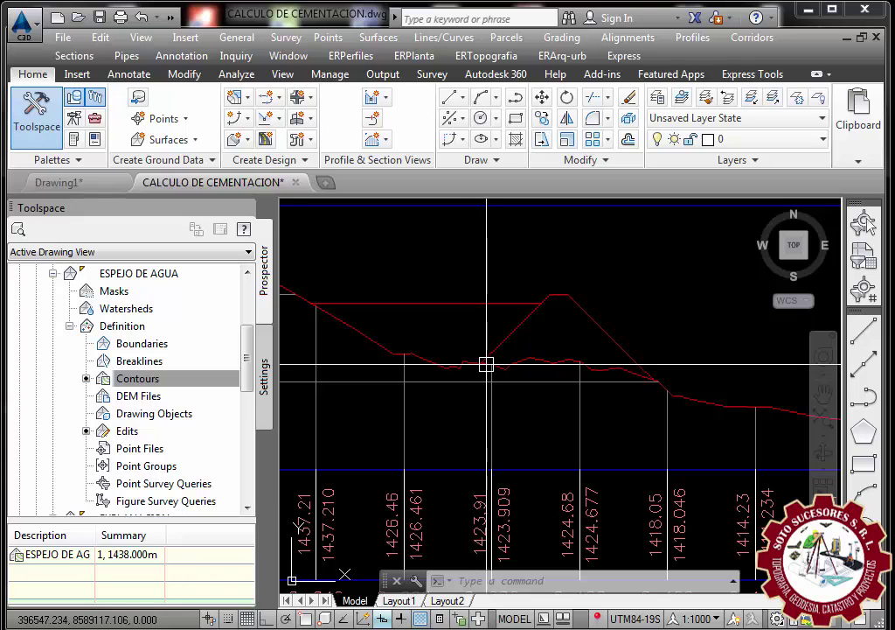
scroll(471, 363, "up", 2)
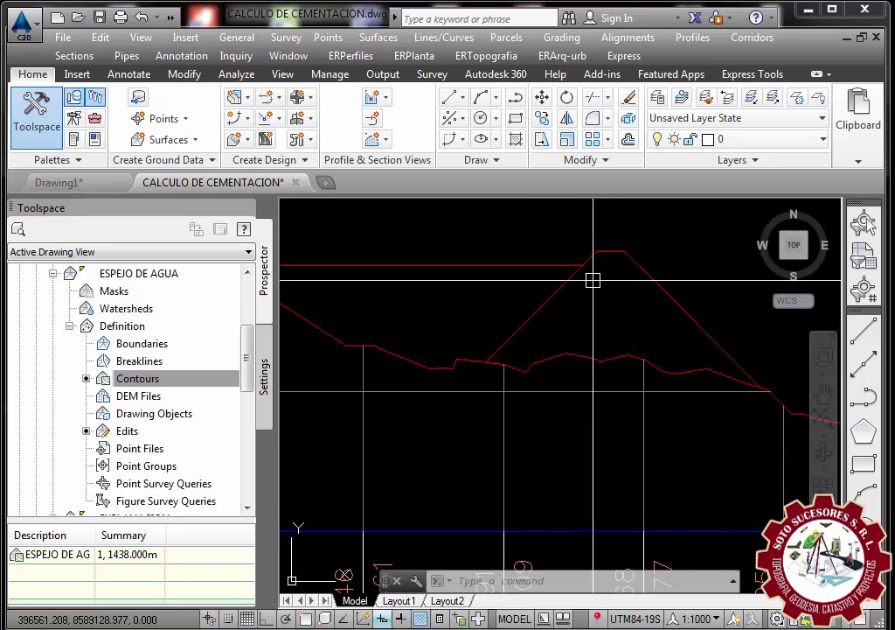
scroll(625, 252, "up", 2)
scroll(612, 251, "up", 2)
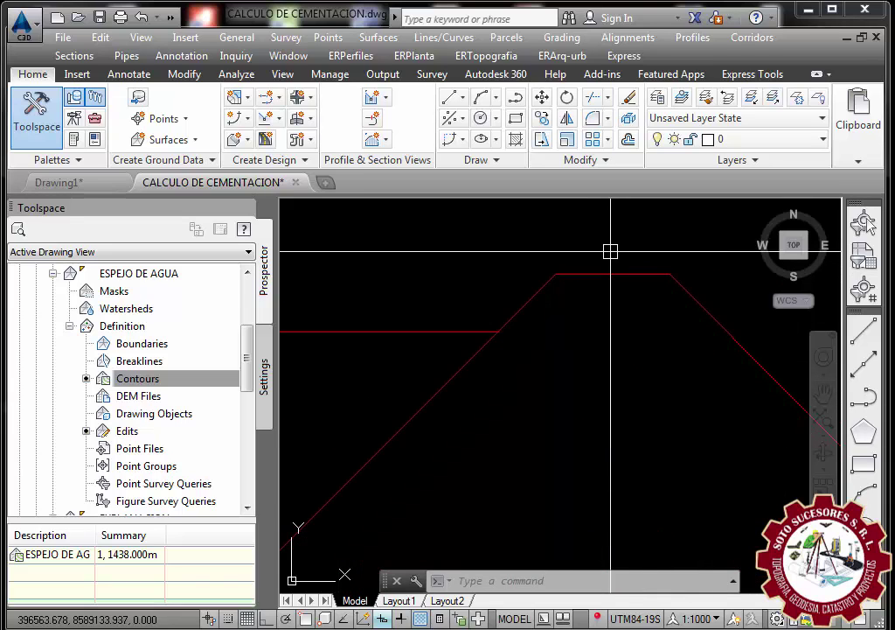
scroll(609, 250, "down", 2)
scroll(568, 271, "up", 3)
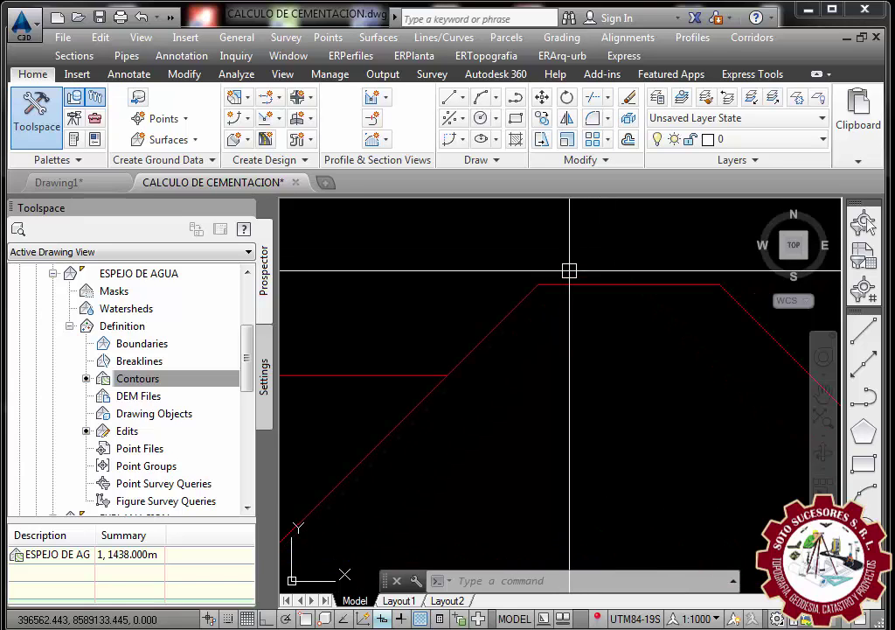
scroll(603, 298, "down", 1)
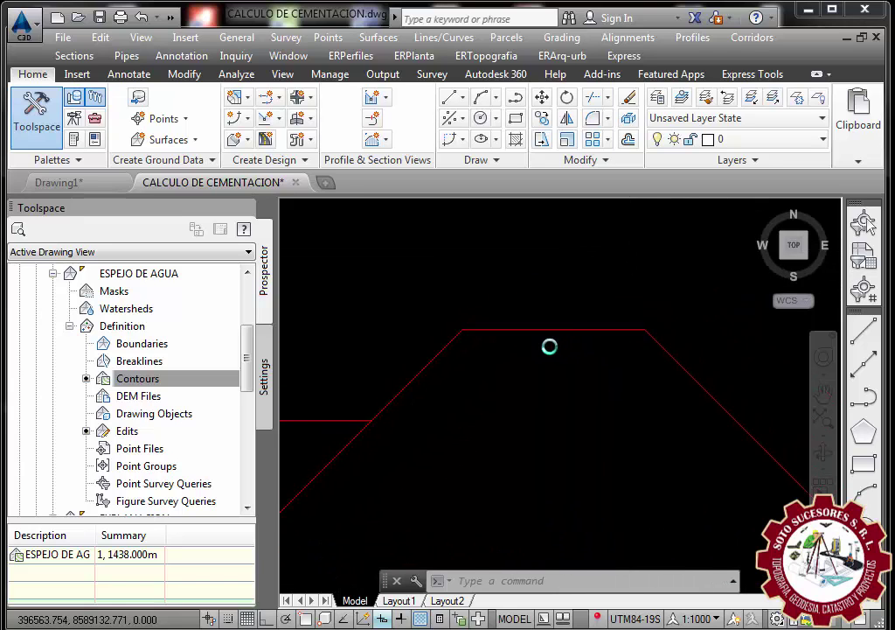
scroll(461, 288, "down", 1)
scroll(568, 289, "down", 1)
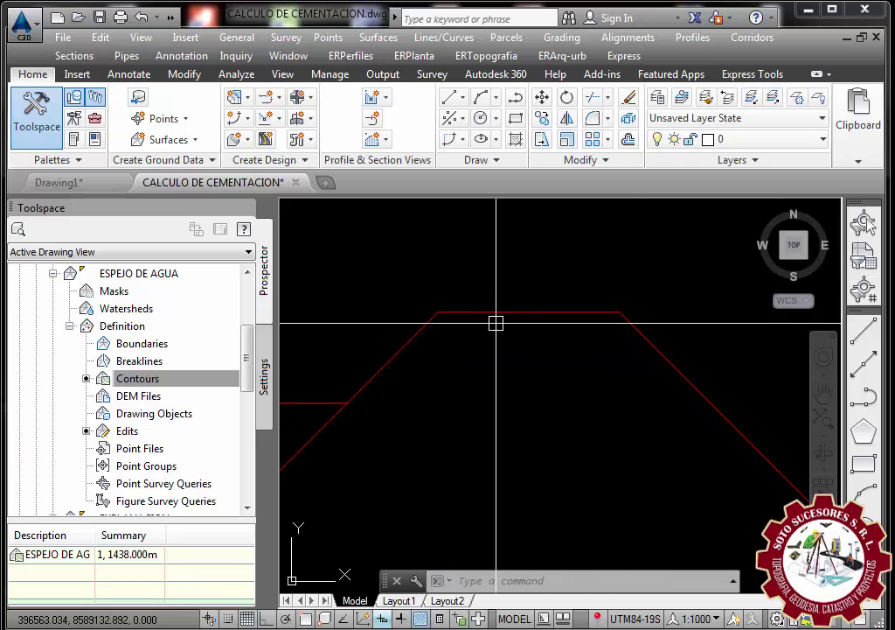
scroll(528, 295, "up", 1)
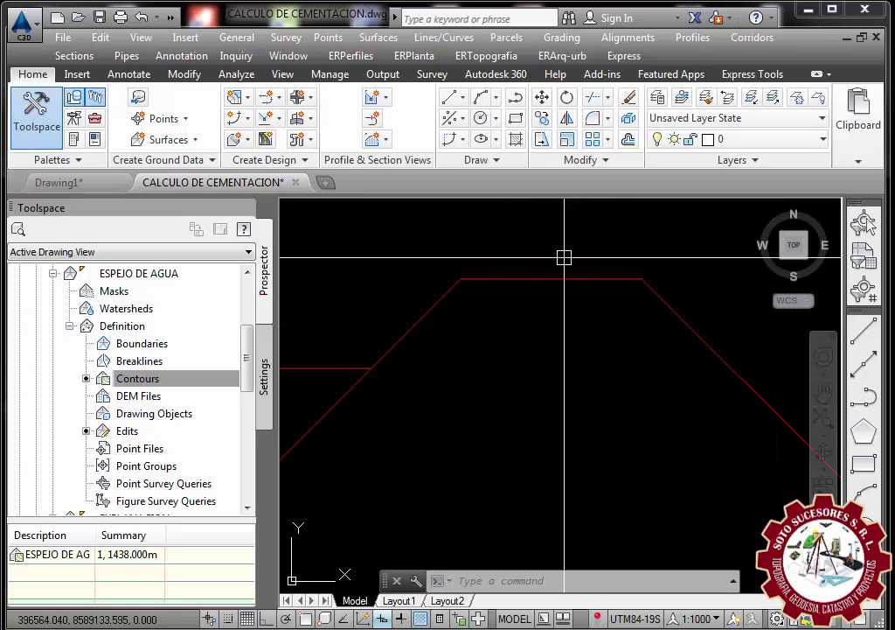
scroll(566, 242, "down", 2)
scroll(569, 273, "up", 1)
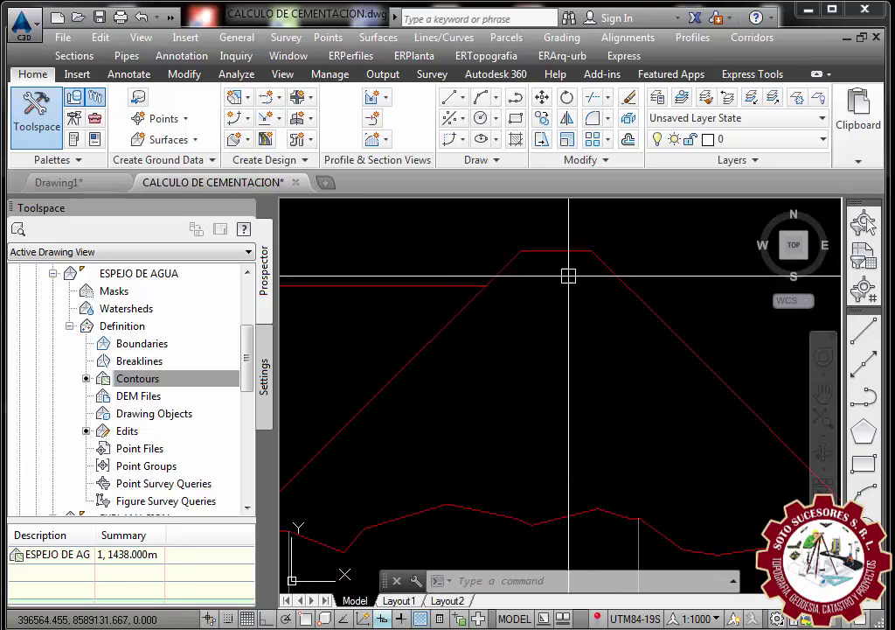
scroll(539, 240, "up", 2)
scroll(550, 261, "down", 3)
scroll(550, 262, "up", 2)
scroll(528, 240, "up", 1)
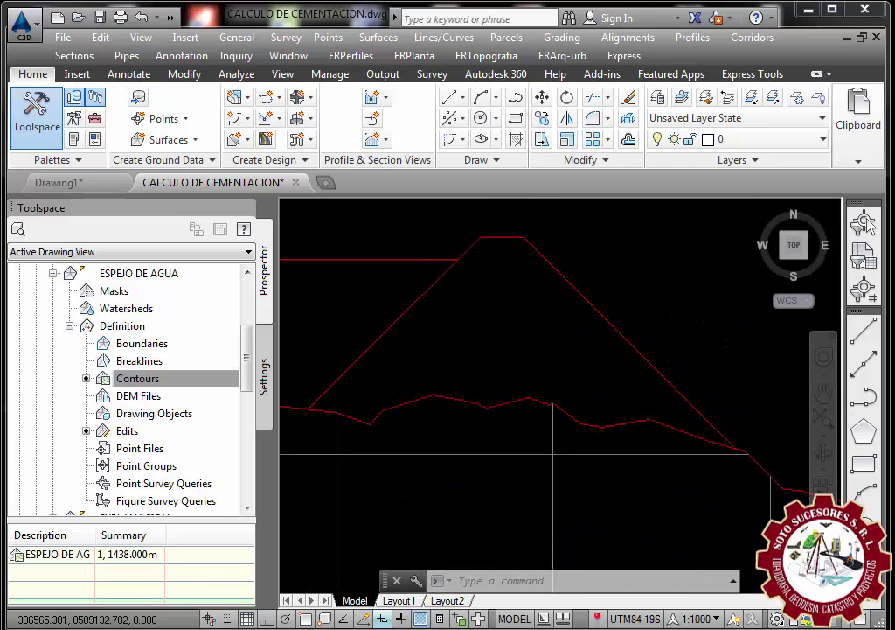
scroll(522, 226, "up", 1)
scroll(597, 421, "up", 1)
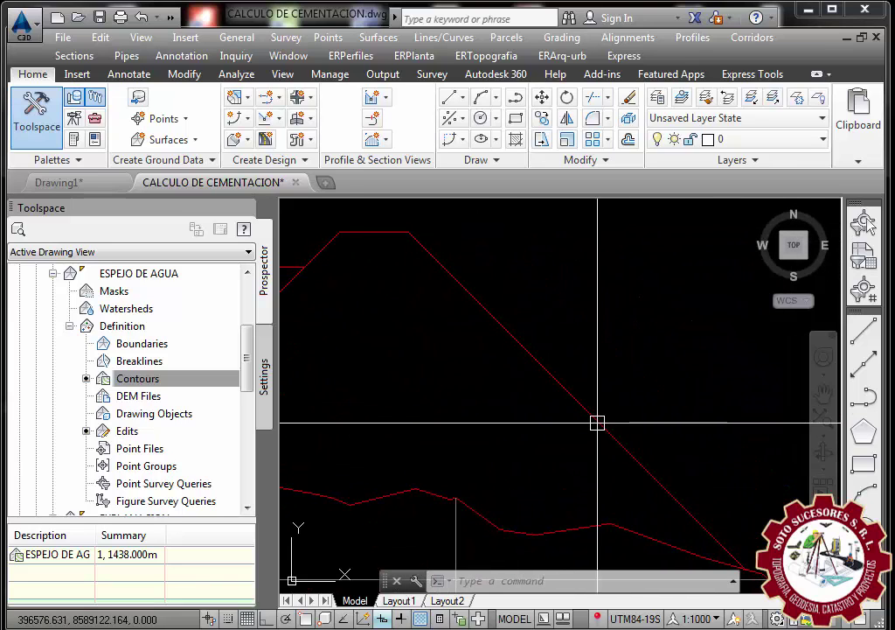
scroll(569, 322, "down", 2)
scroll(535, 326, "up", 1)
scroll(577, 341, "down", 2)
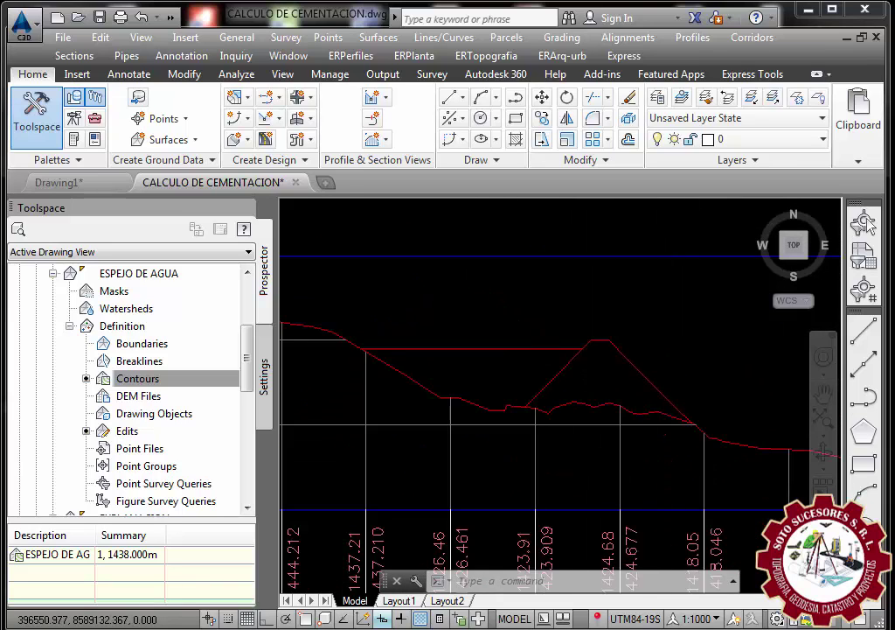
scroll(617, 348, "up", 2)
scroll(580, 362, "down", 2)
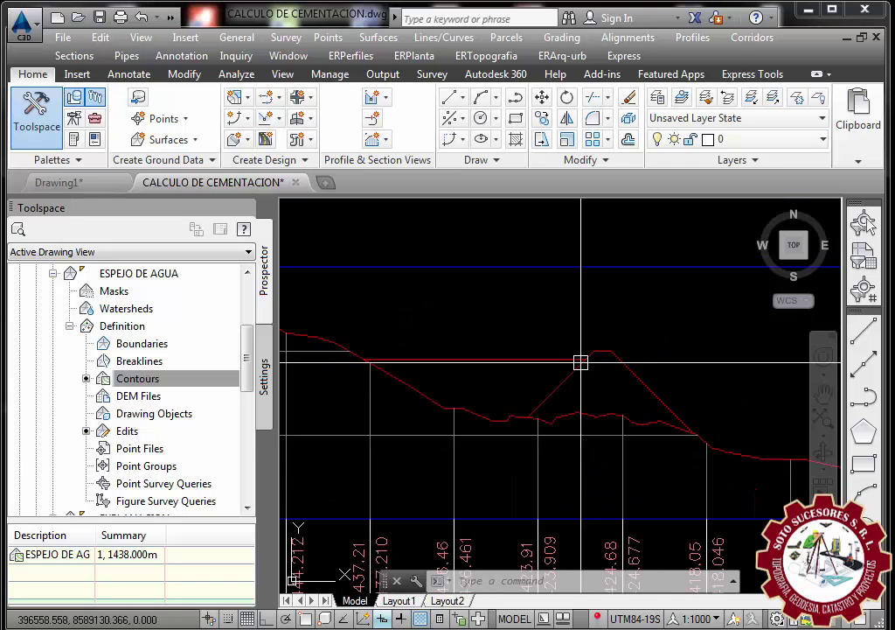
scroll(546, 412, "up", 1)
scroll(561, 367, "down", 2)
scroll(561, 366, "up", 2)
scroll(662, 329, "up", 1)
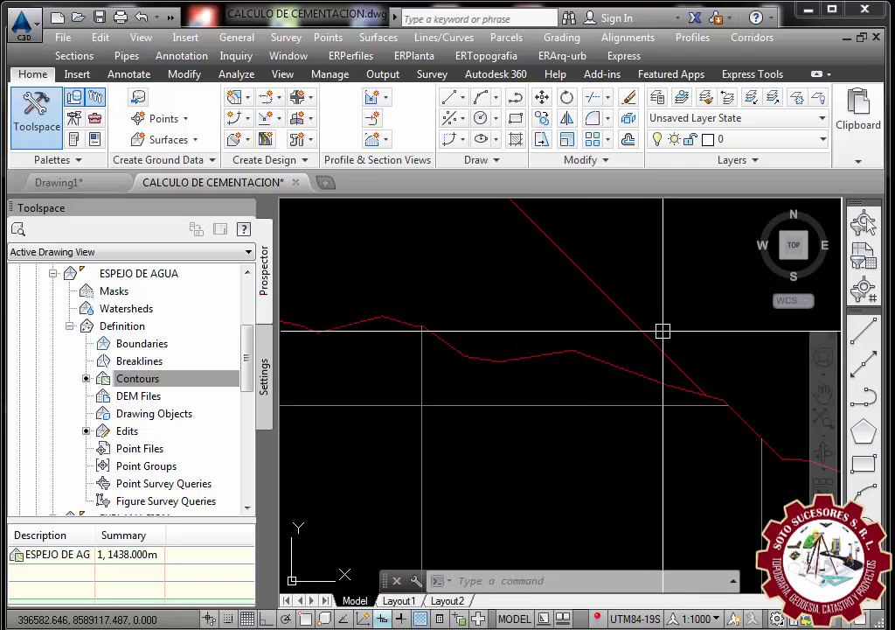
scroll(644, 455, "down", 1)
scroll(600, 386, "up", 1)
scroll(603, 324, "down", 2)
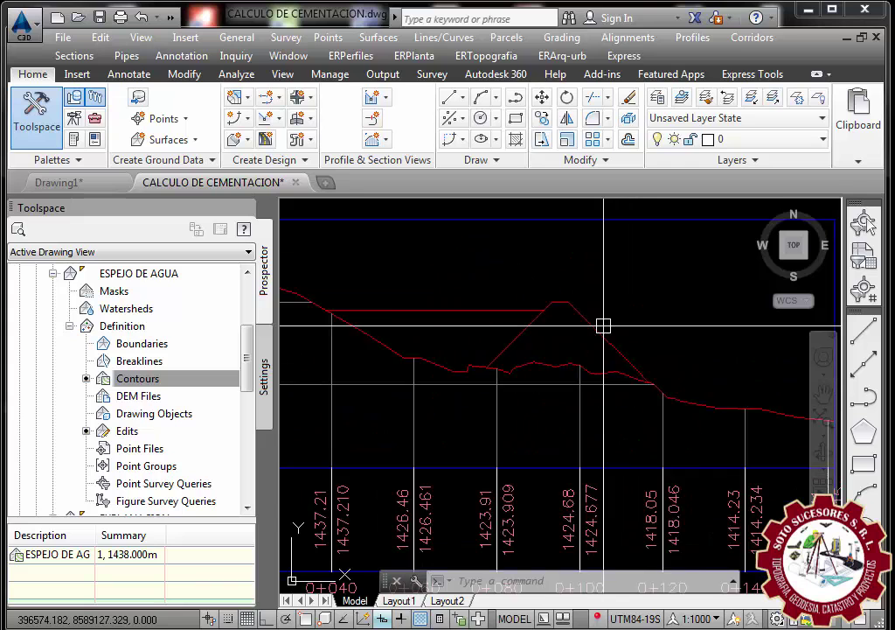
scroll(615, 396, "up", 2)
scroll(566, 400, "down", 2)
scroll(520, 380, "up", 2)
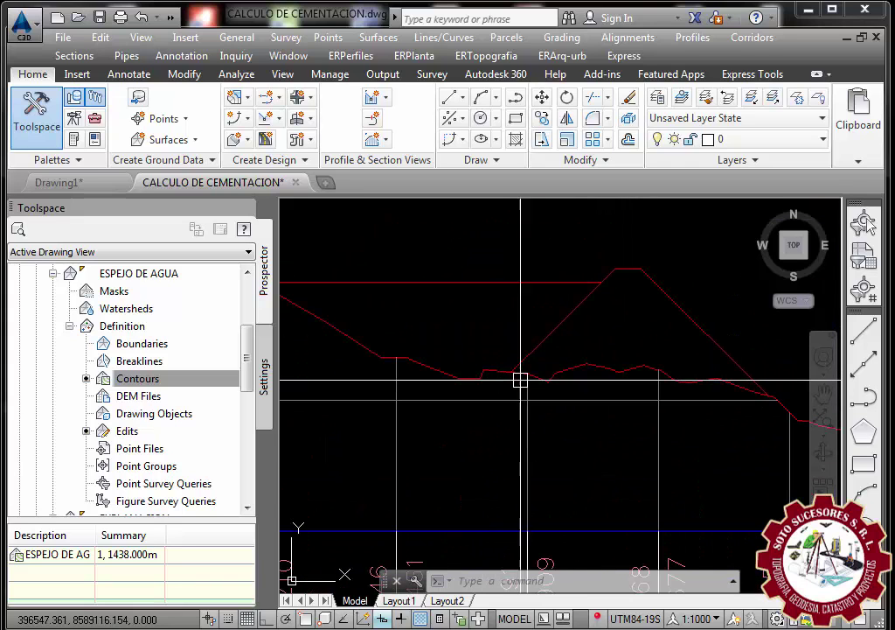
scroll(504, 419, "up", 1)
scroll(580, 390, "up", 1)
scroll(561, 314, "down", 3)
scroll(602, 314, "down", 2)
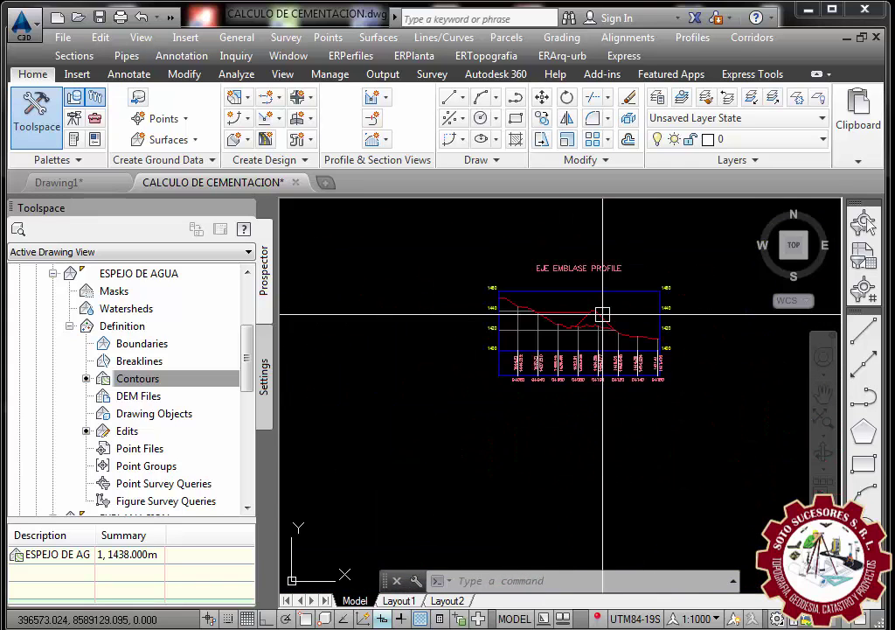
scroll(592, 314, "up", 3)
scroll(598, 308, "up", 2)
scroll(598, 308, "down", 1)
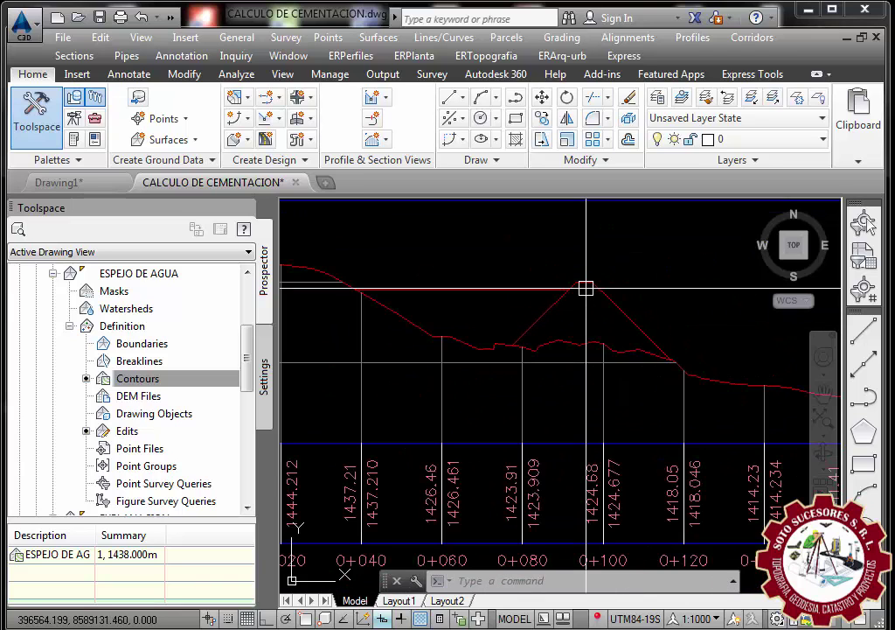
scroll(559, 306, "up", 2)
scroll(571, 268, "up", 1)
scroll(575, 278, "down", 1)
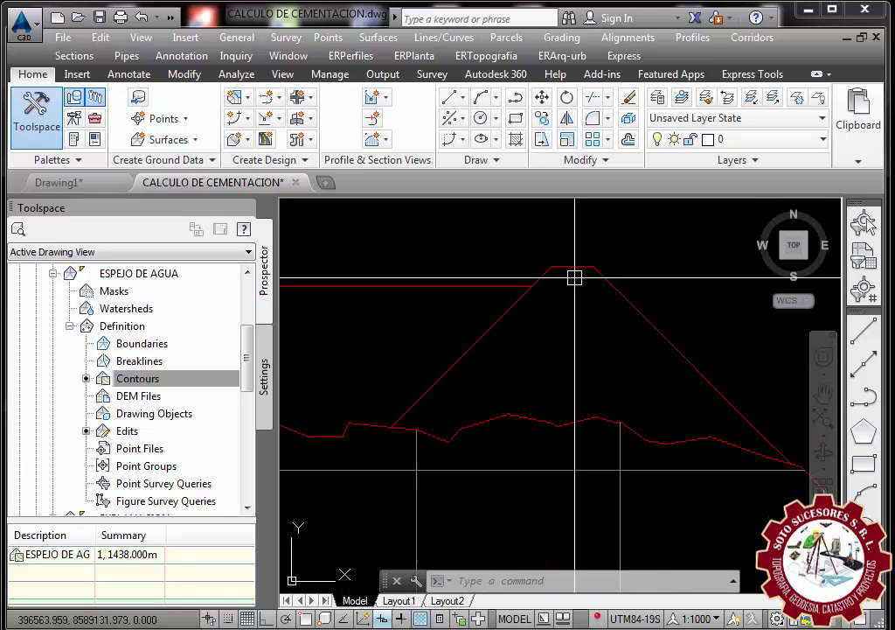
scroll(576, 278, "up", 1)
scroll(556, 301, "down", 3)
scroll(606, 278, "down", 3)
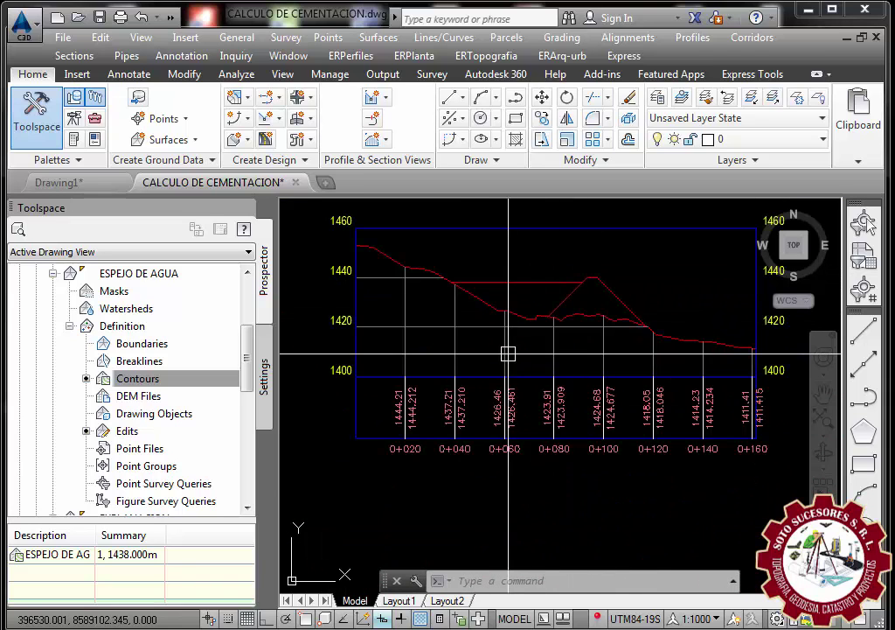
scroll(450, 284, "up", 3)
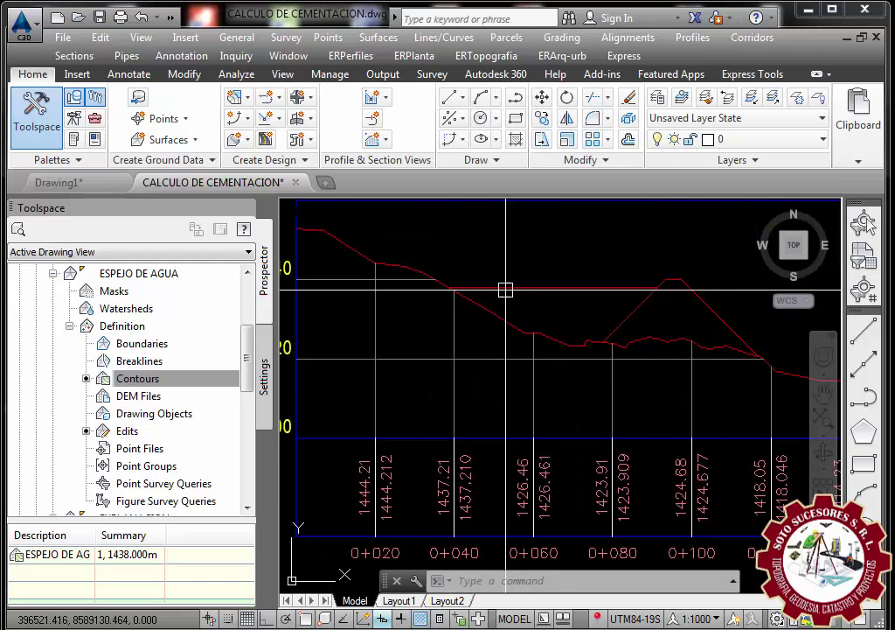
scroll(513, 300, "down", 3)
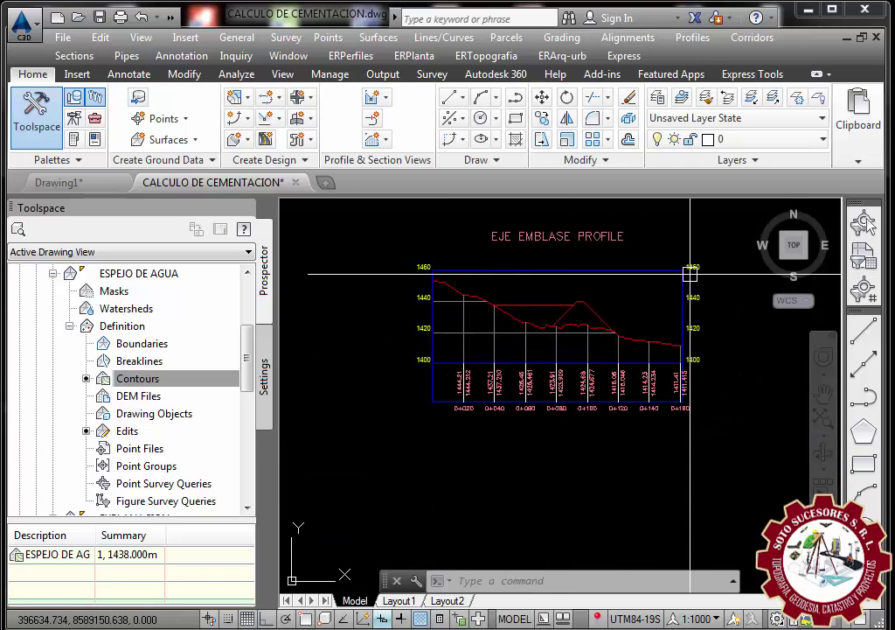
scroll(582, 336, "down", 5)
scroll(570, 328, "up", 5)
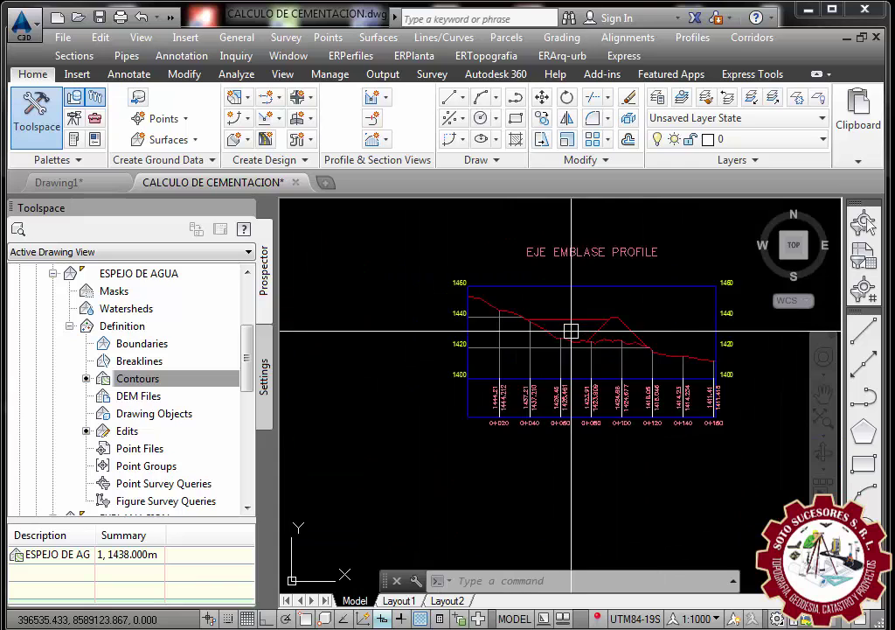
scroll(651, 339, "up", 1)
scroll(456, 379, "down", 1)
scroll(573, 349, "down", 1)
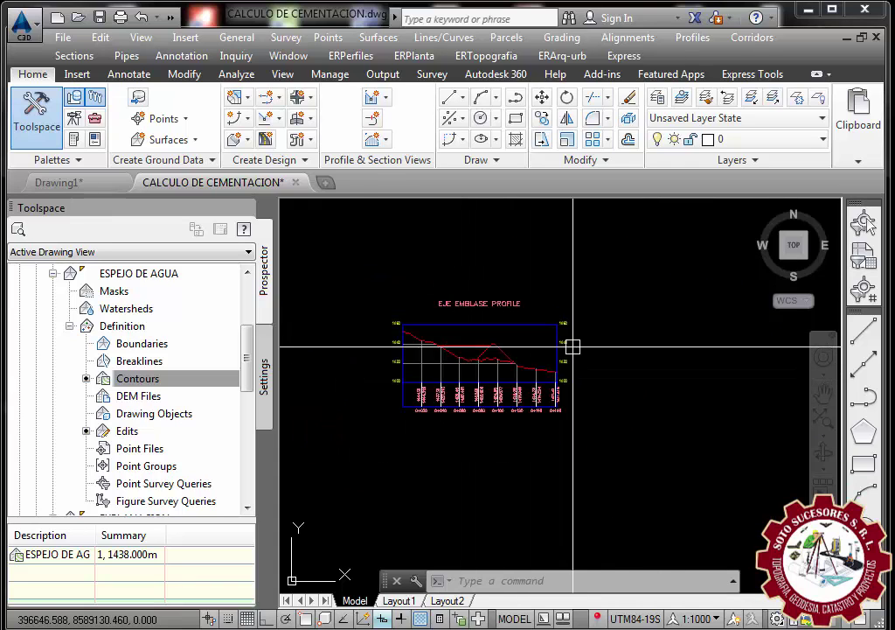
scroll(443, 359, "up", 1)
scroll(405, 367, "up", 2)
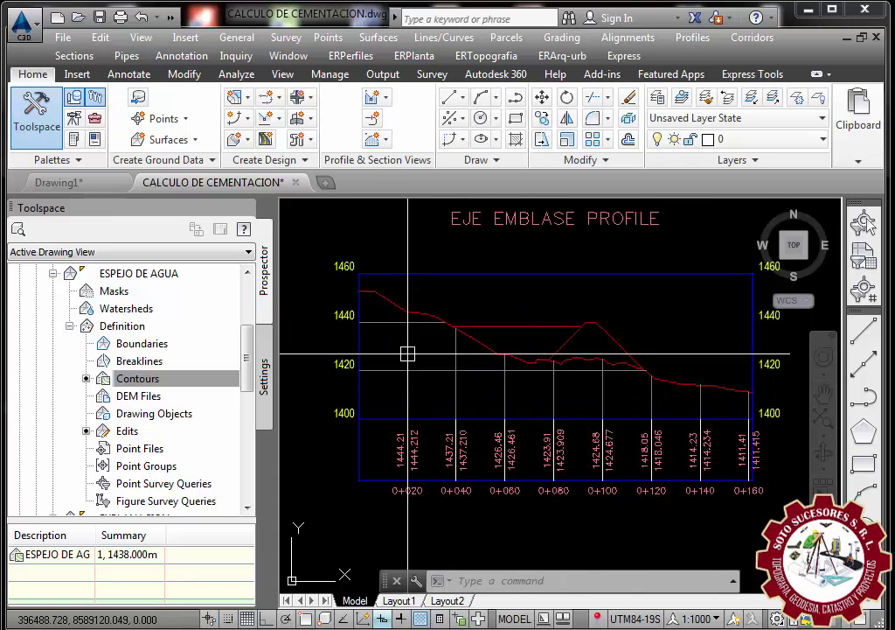
scroll(580, 320, "down", 5)
scroll(579, 320, "down", 3)
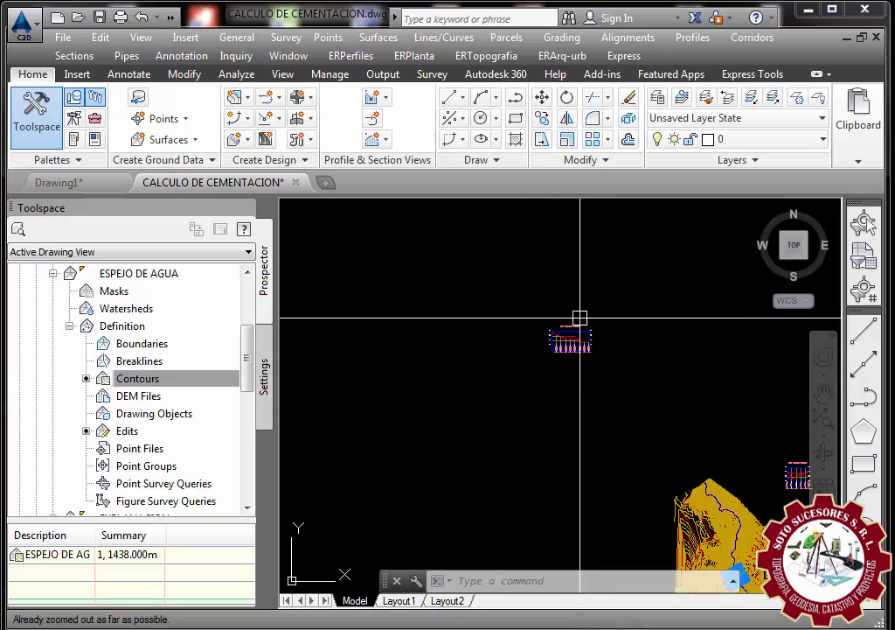
middle_click_drag(589, 420, 427, 292)
scroll(530, 429, "up", 2)
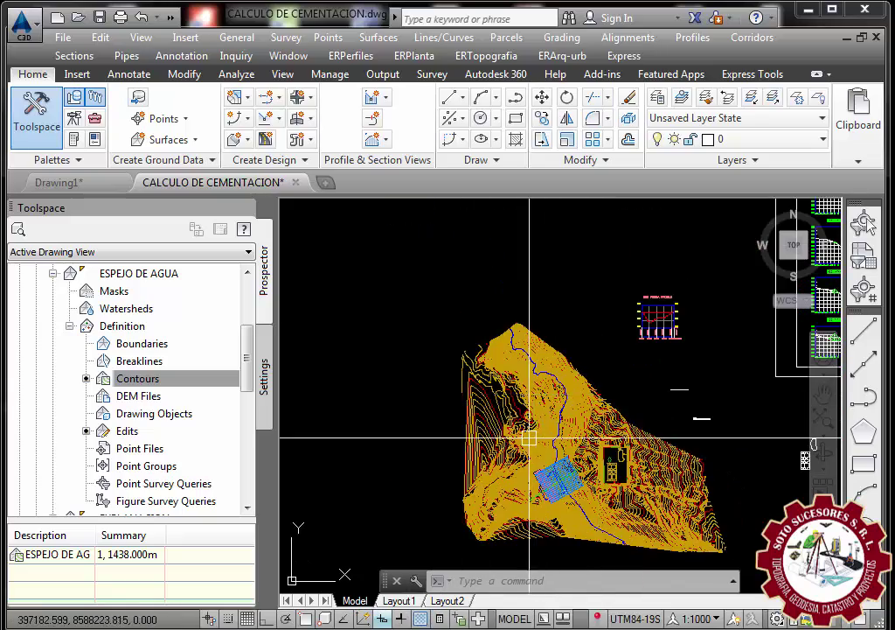
scroll(525, 455, "up", 3)
scroll(512, 479, "up", 1)
scroll(514, 483, "up", 1)
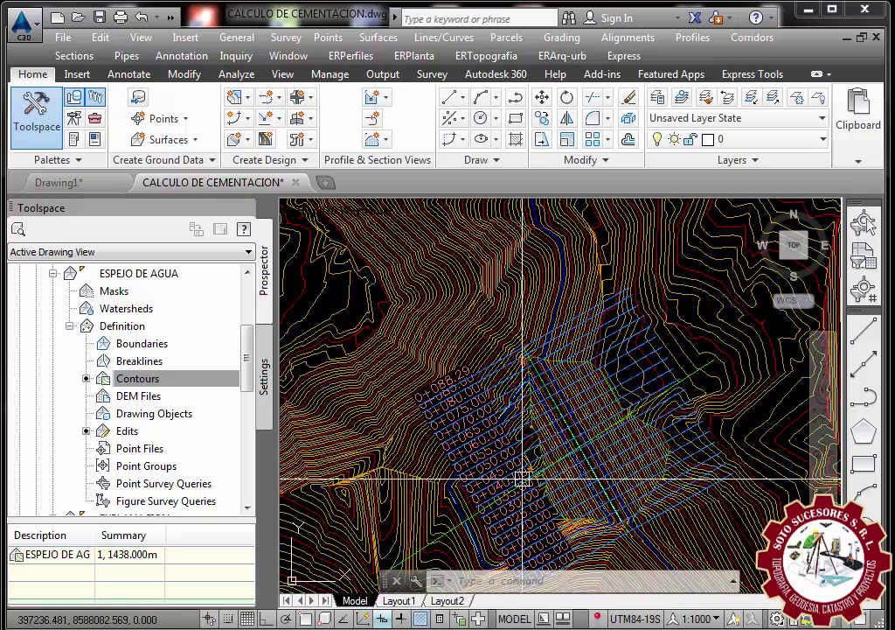
scroll(481, 455, "down", 3)
scroll(432, 400, "up", 1)
scroll(485, 449, "up", 1)
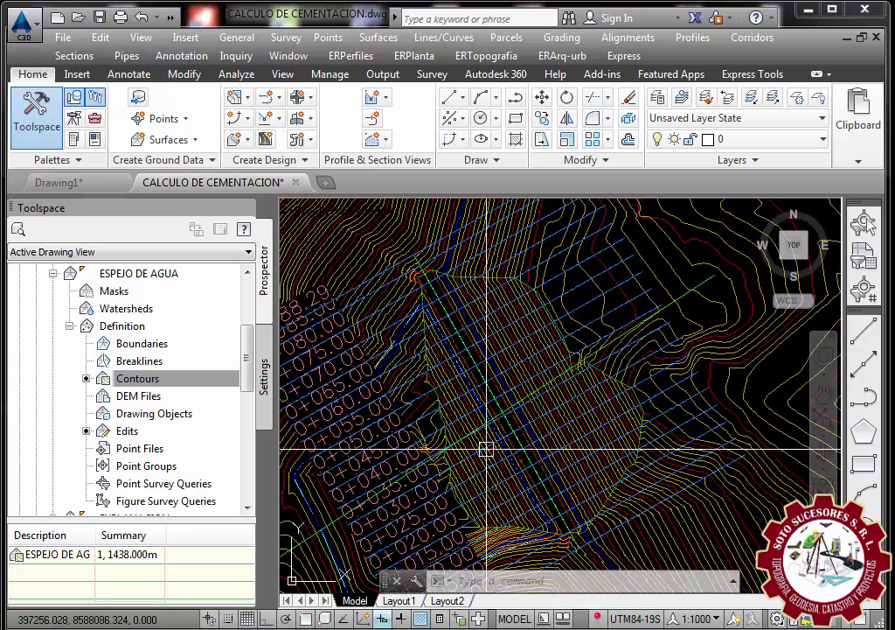
scroll(571, 389, "down", 1)
scroll(570, 389, "down", 1)
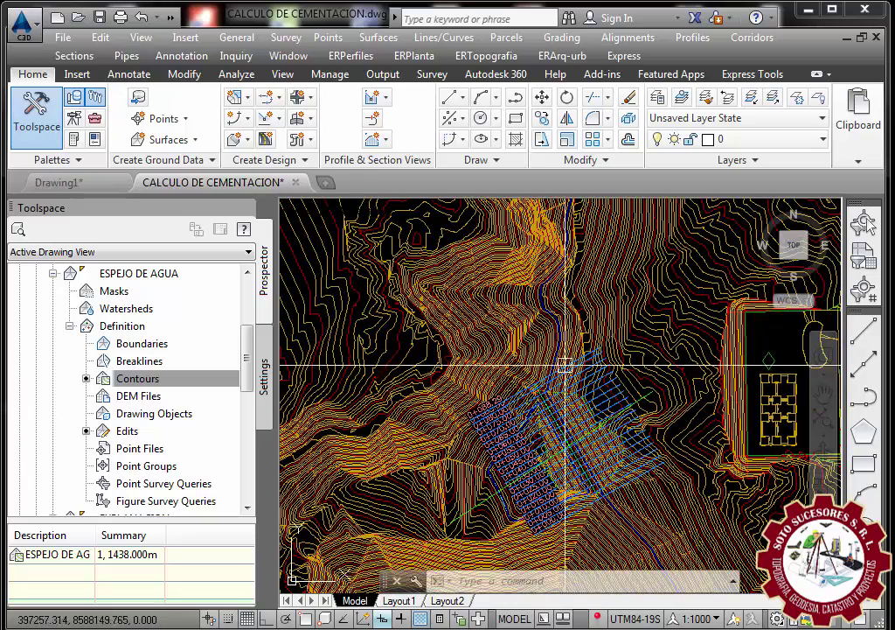
scroll(569, 370, "up", 1)
- Create sample line group FILET on EJE EMBLASE by station range, every 5 m with 50 m swaths
left_click(374, 120)
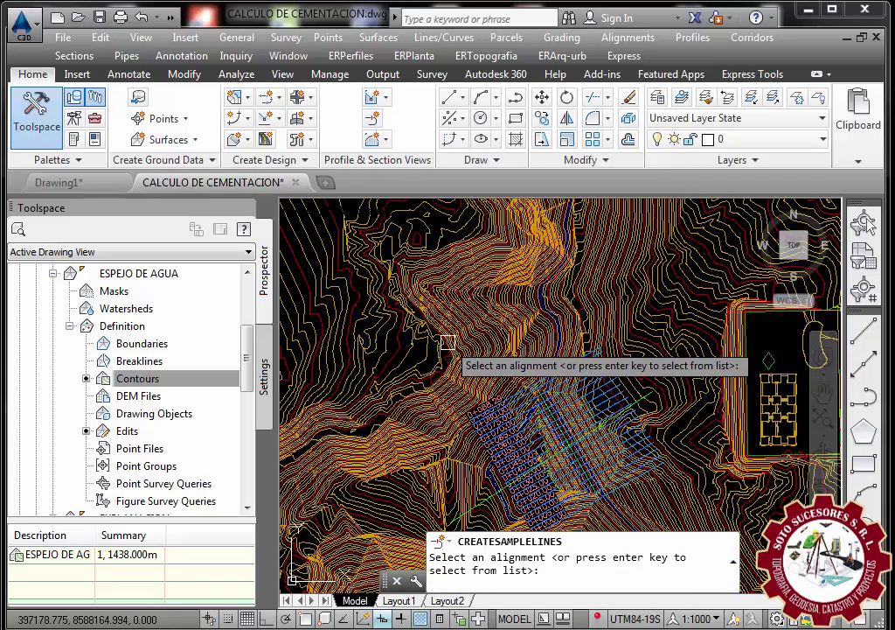
key("Return")
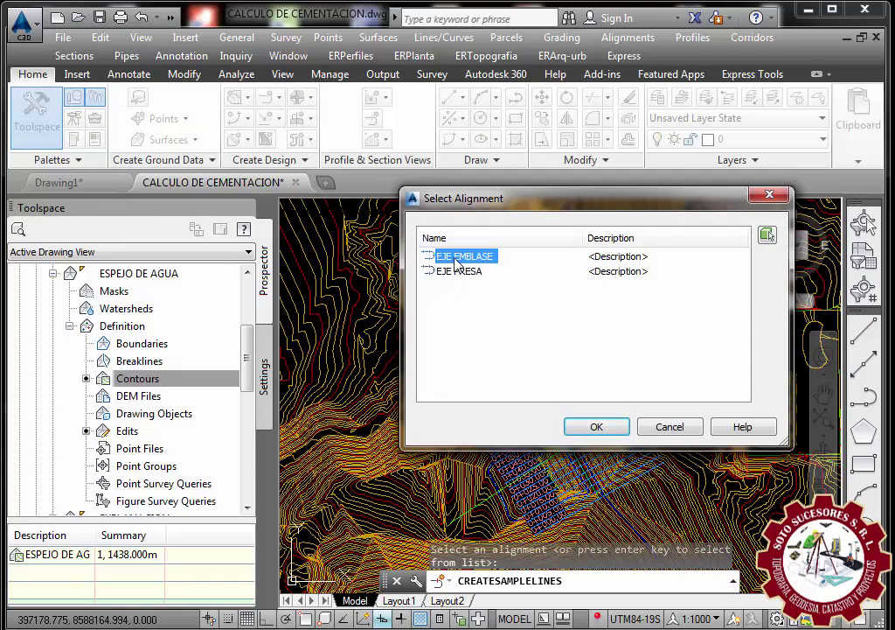
left_click(595, 428)
type("FILET")
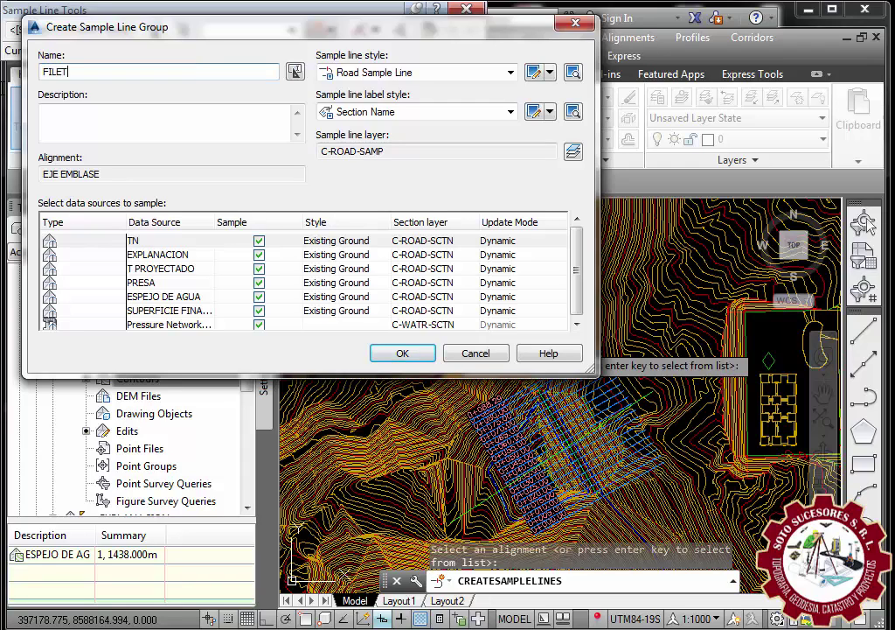
left_click(408, 354)
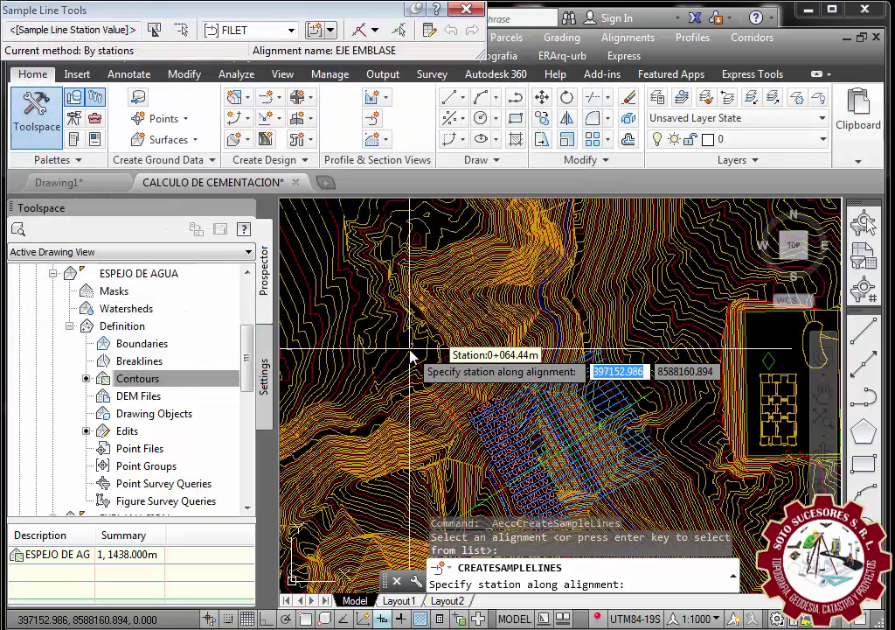
left_click(374, 31)
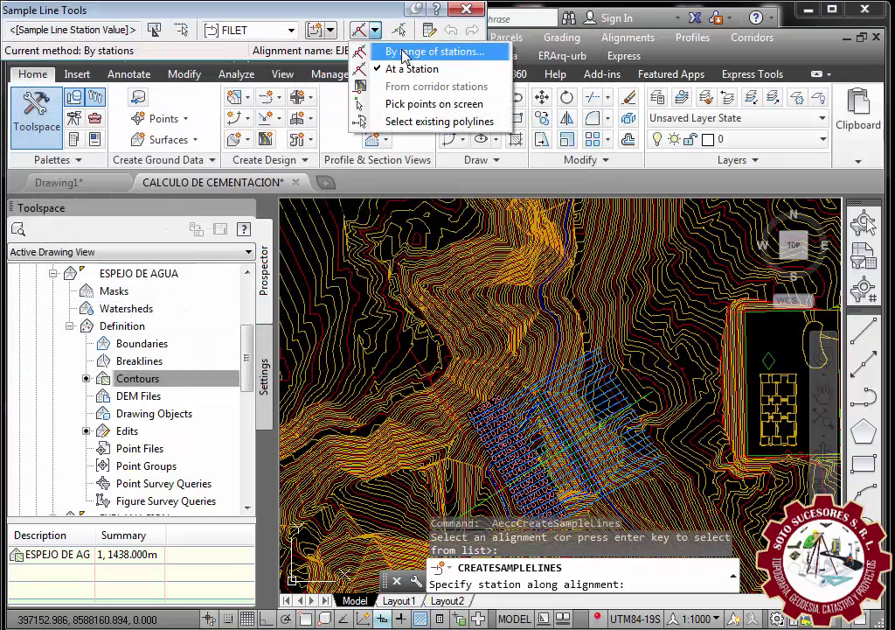
left_click(404, 53)
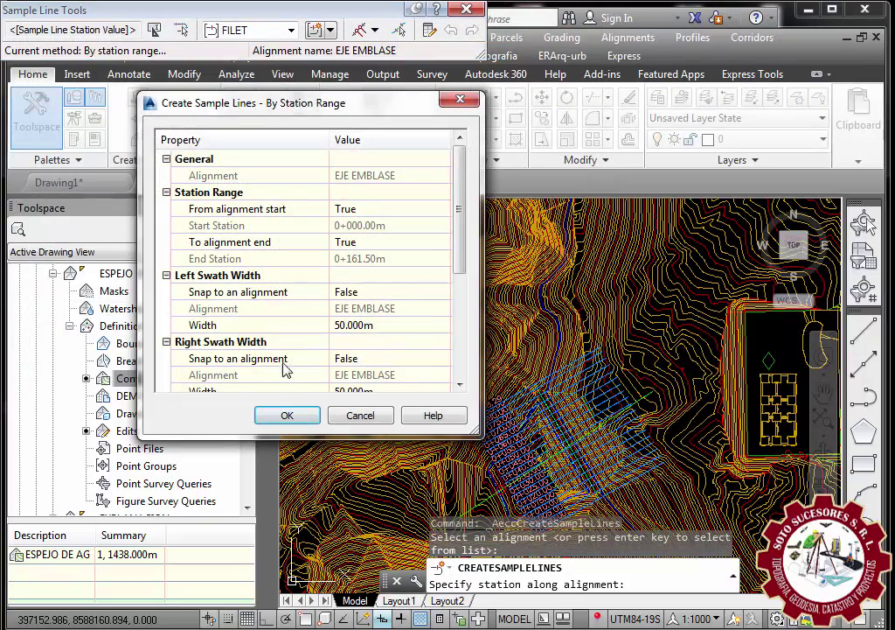
left_click_drag(453, 262, 460, 366)
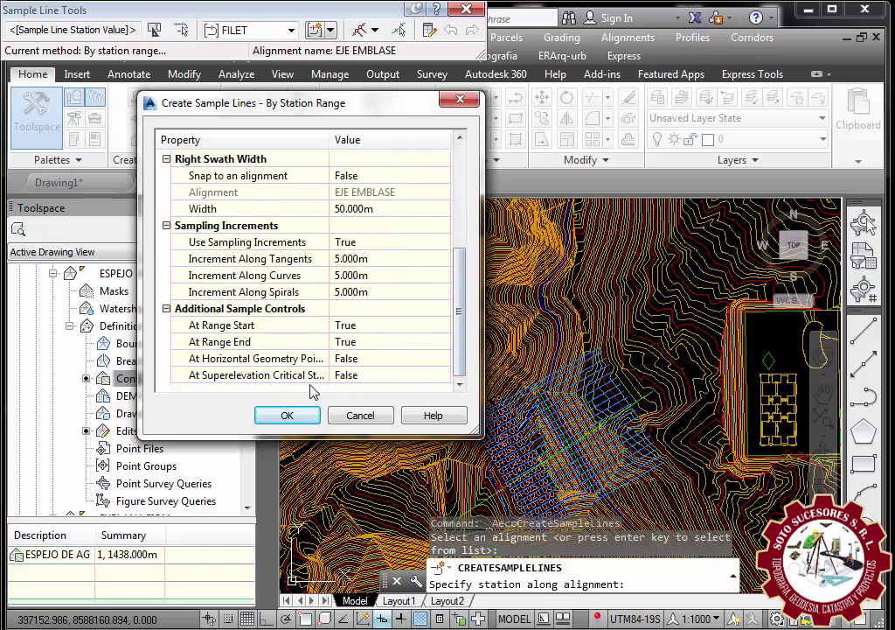
left_click(288, 416)
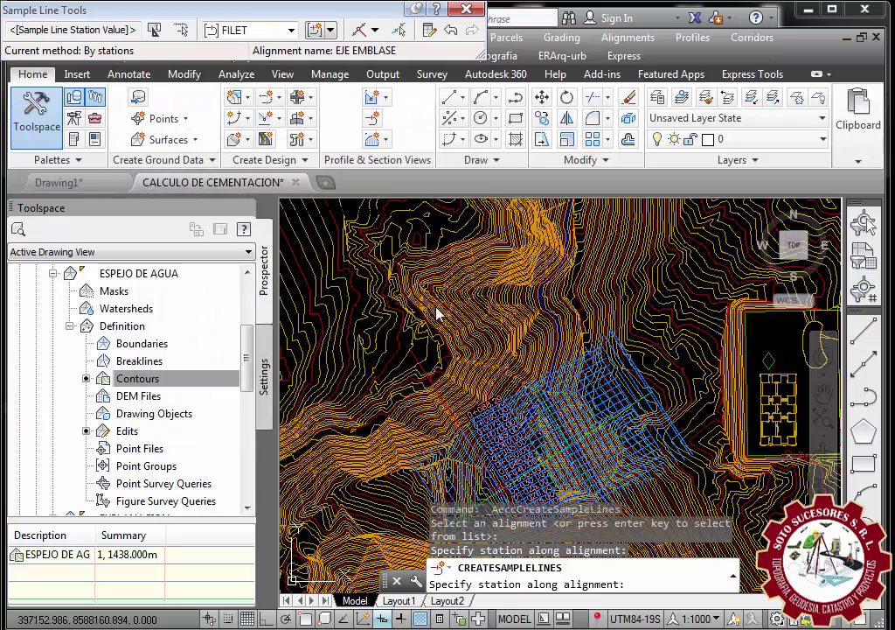
- Zoom around the drawing to review the new FILET sample lines over the spillway
scroll(439, 315, "down", 2)
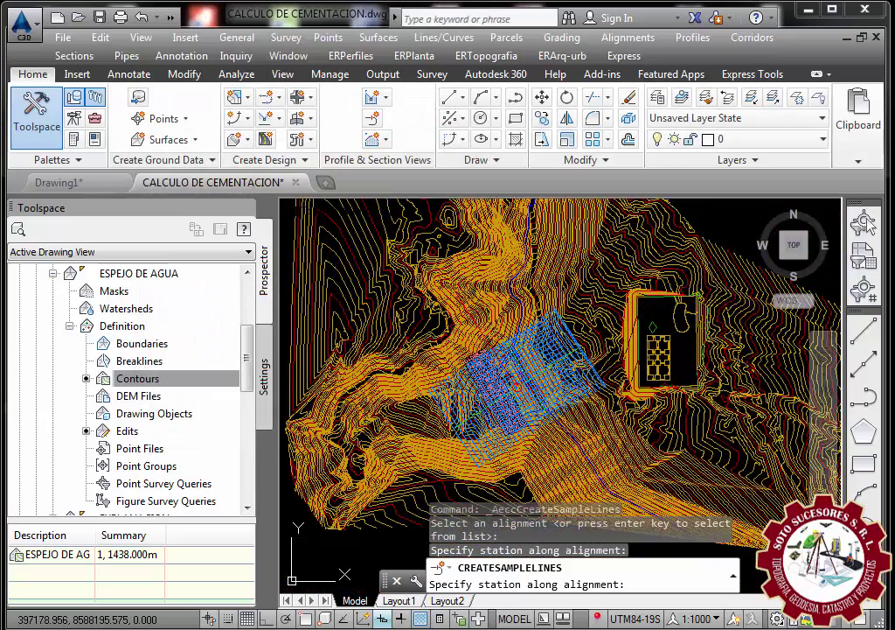
scroll(448, 295, "up", 2)
scroll(490, 299, "down", 3)
scroll(525, 302, "down", 4)
scroll(531, 302, "down", 2)
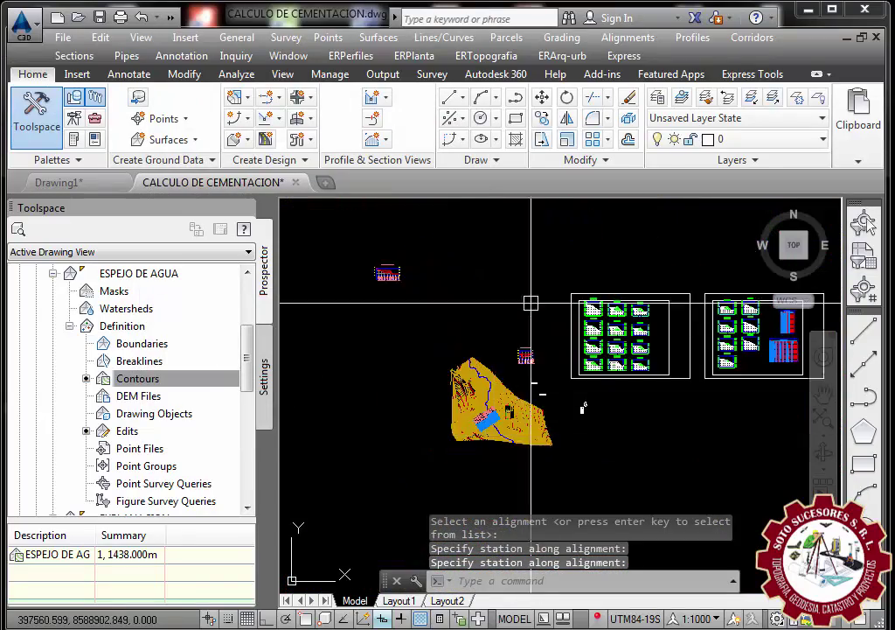
scroll(411, 276, "up", 2)
scroll(399, 270, "up", 4)
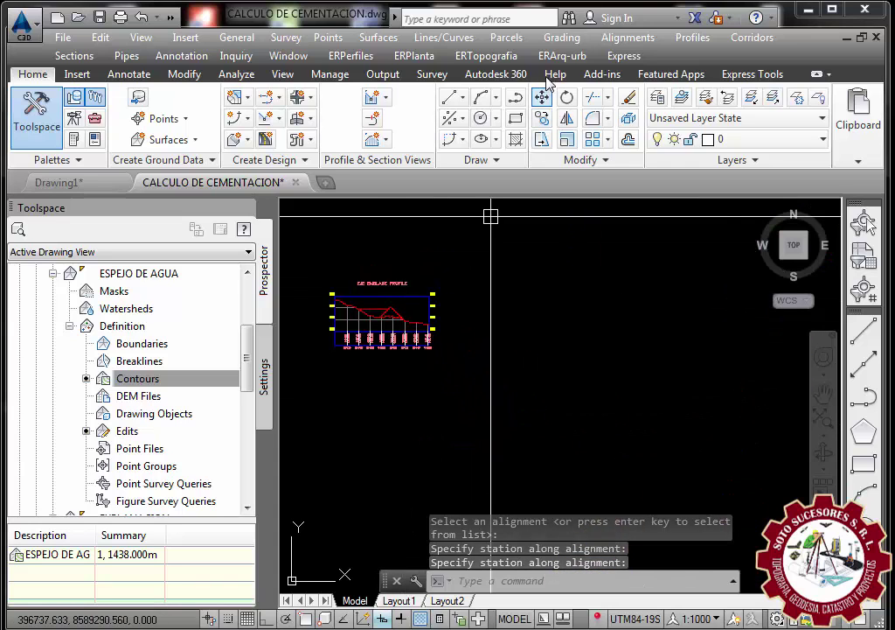
left_click(77, 57)
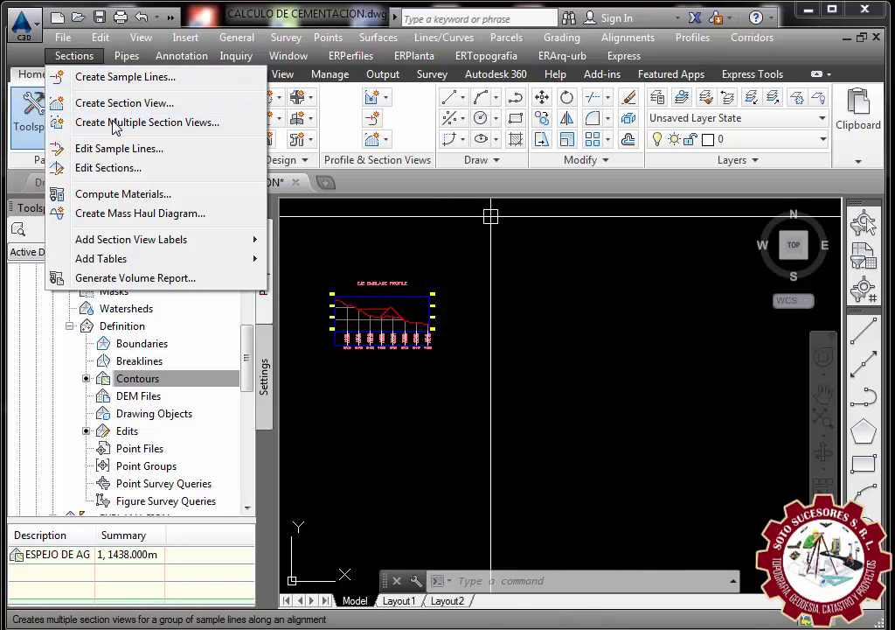
- Create multiple section views for EJE EMBLASE and group FILET, placed at a picked origin
left_click(113, 126)
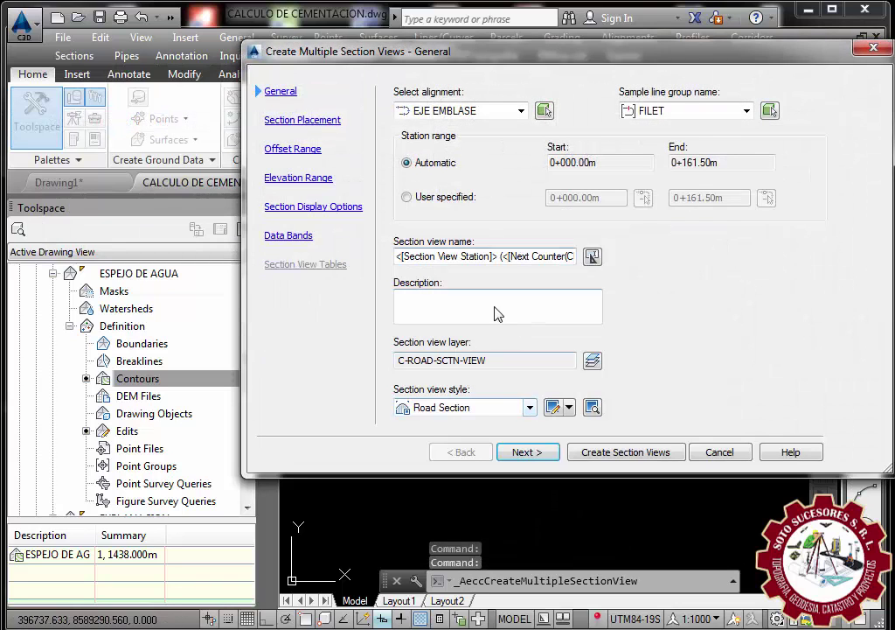
left_click(492, 114)
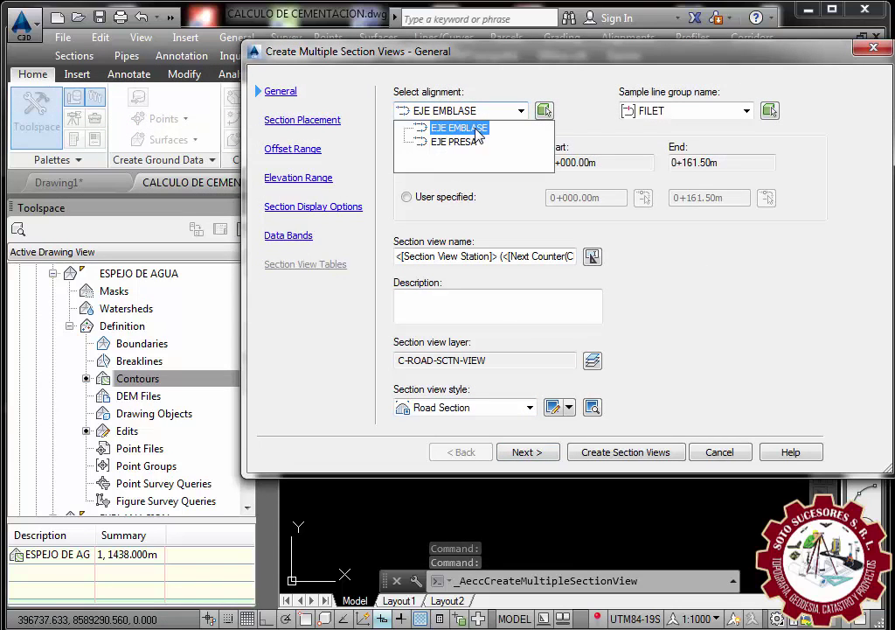
left_click(477, 130)
left_click(681, 112)
left_click(647, 125)
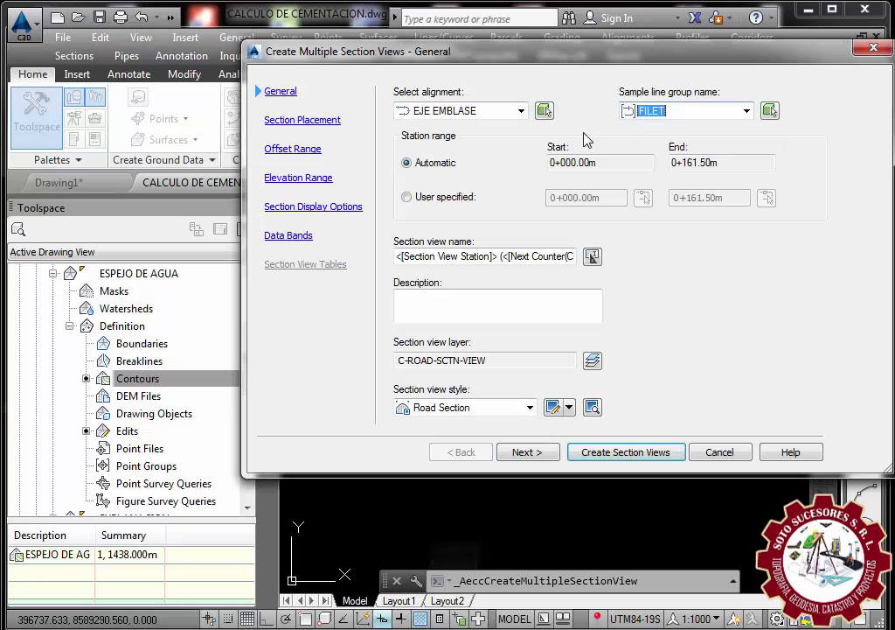
left_click(500, 114)
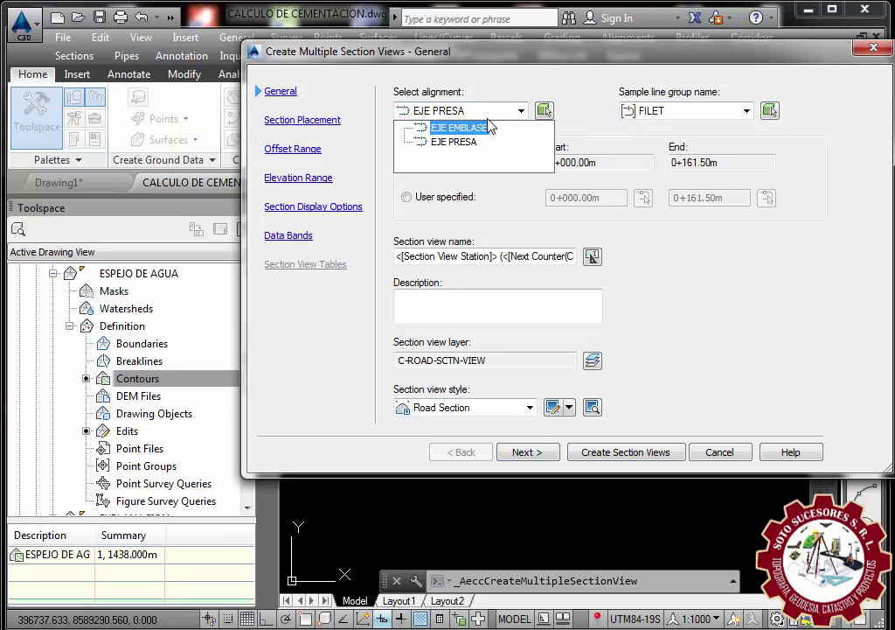
left_click(447, 131)
left_click(529, 454)
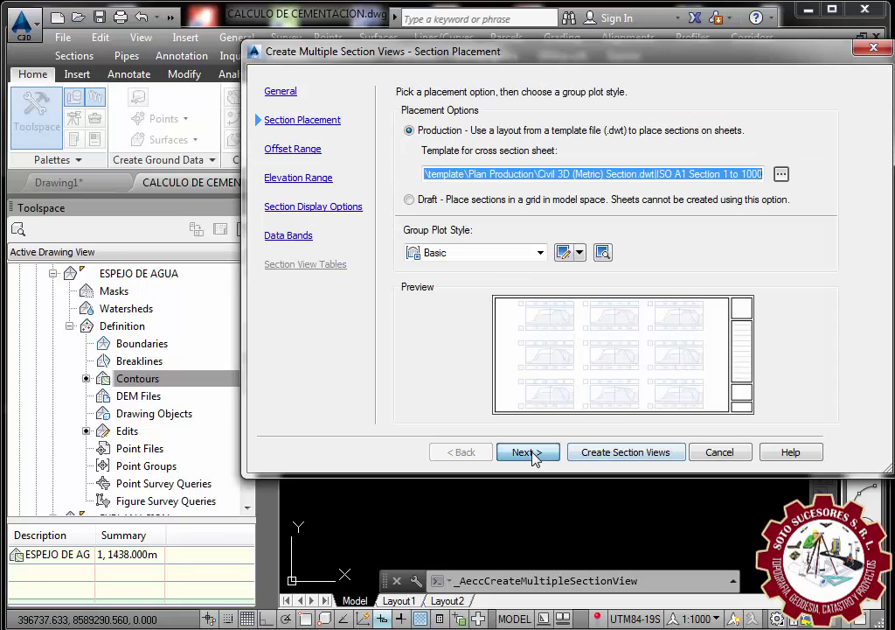
left_click(534, 456)
left_click(606, 464)
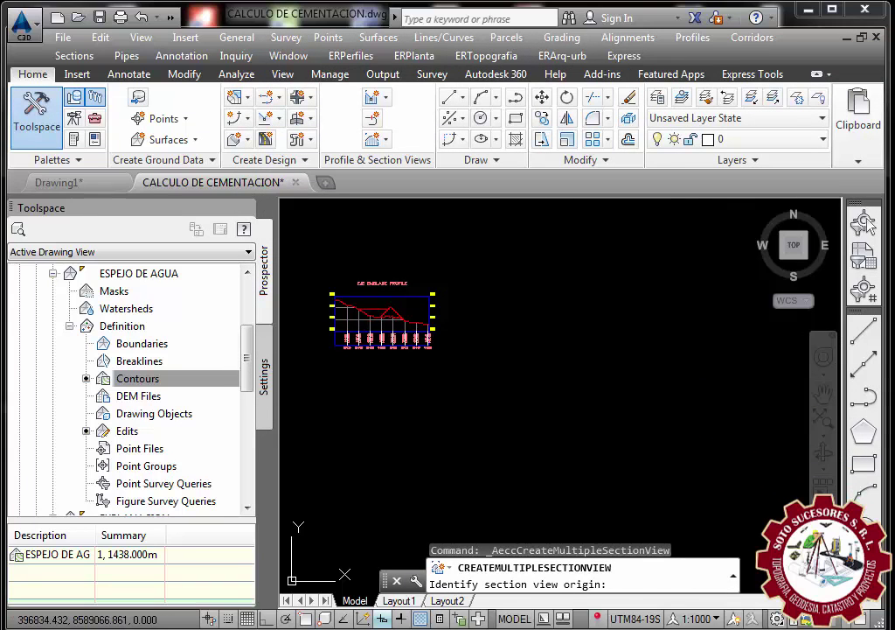
left_click(547, 346)
scroll(489, 358, "down", 2)
scroll(539, 363, "up", 3)
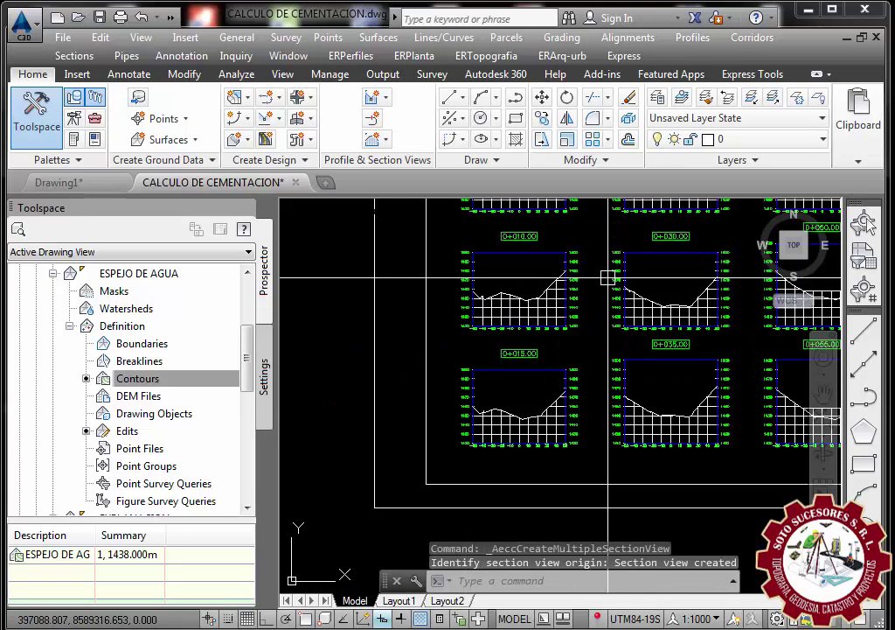
scroll(606, 275, "up", 1)
scroll(494, 458, "down", 1)
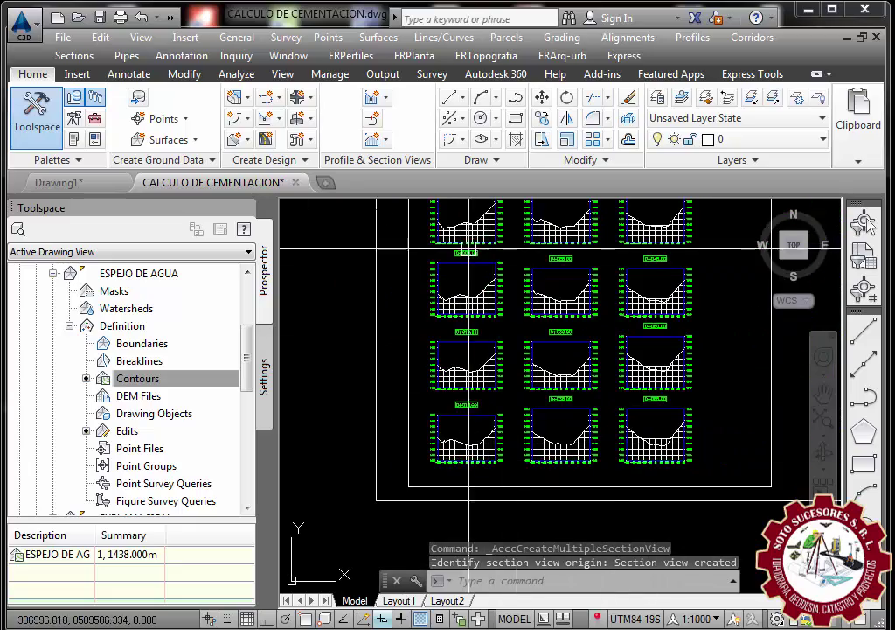
scroll(472, 385, "up", 3)
scroll(460, 300, "down", 3)
scroll(481, 341, "up", 2)
scroll(480, 319, "up", 2)
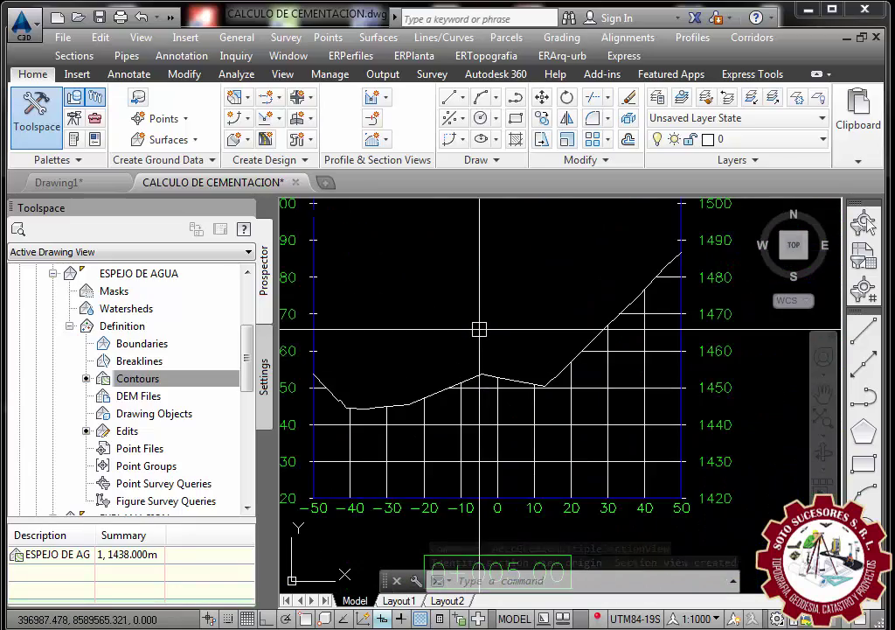
scroll(480, 306, "down", 3)
scroll(490, 275, "down", 2)
scroll(452, 335, "down", 1)
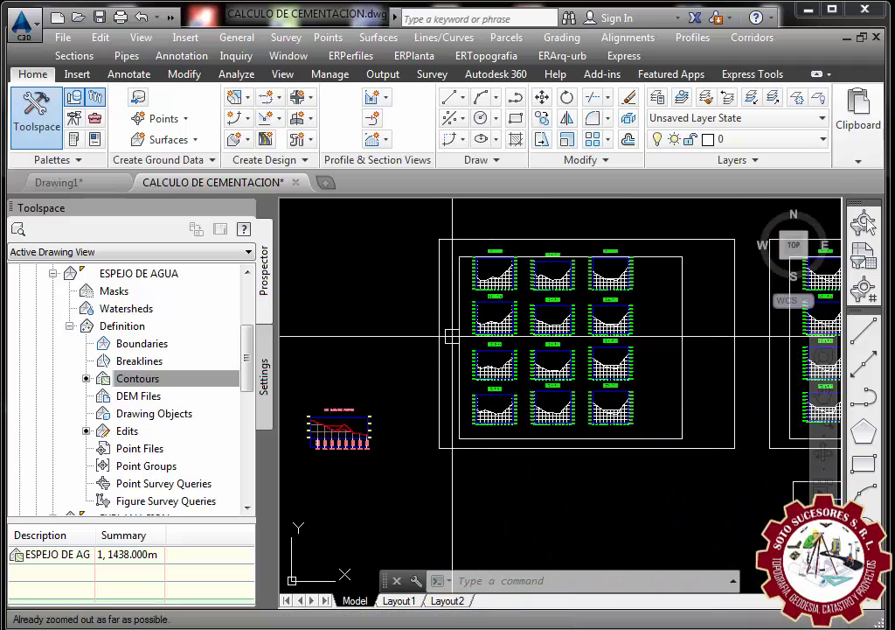
scroll(542, 332, "up", 1)
scroll(542, 332, "up", 2)
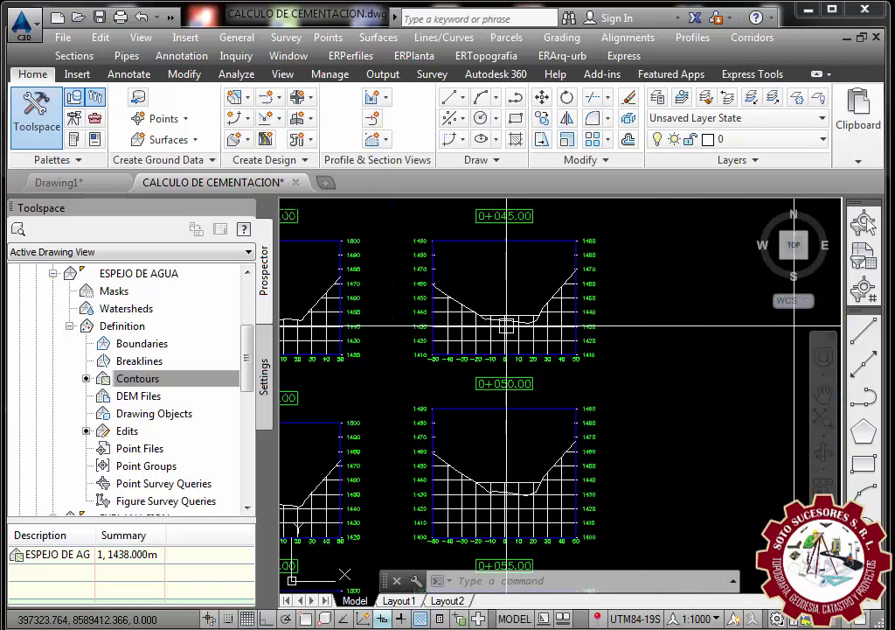
scroll(542, 332, "up", 2)
scroll(595, 326, "down", 5)
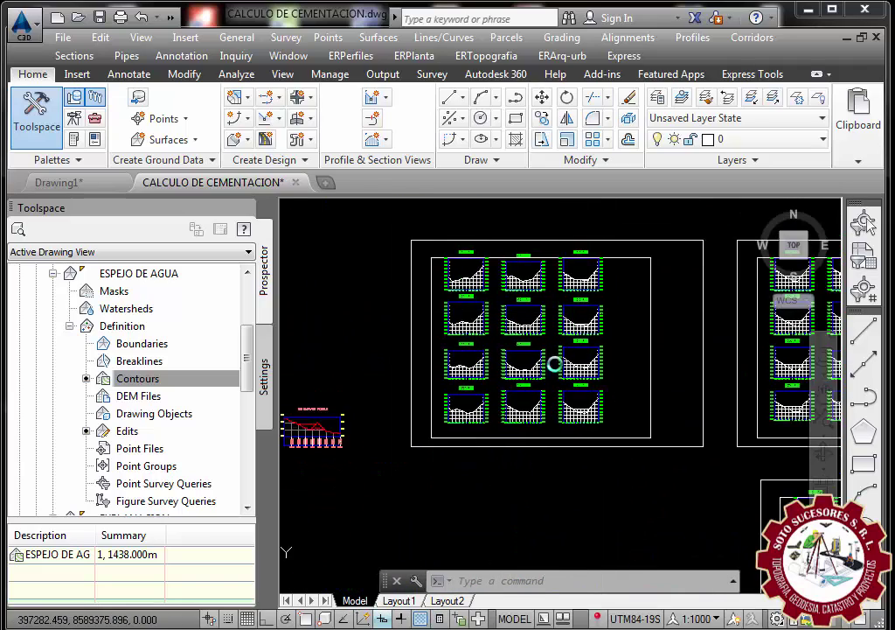
middle_click_drag(581, 343, 603, 210)
scroll(573, 409, "down", 3)
scroll(525, 349, "up", 3)
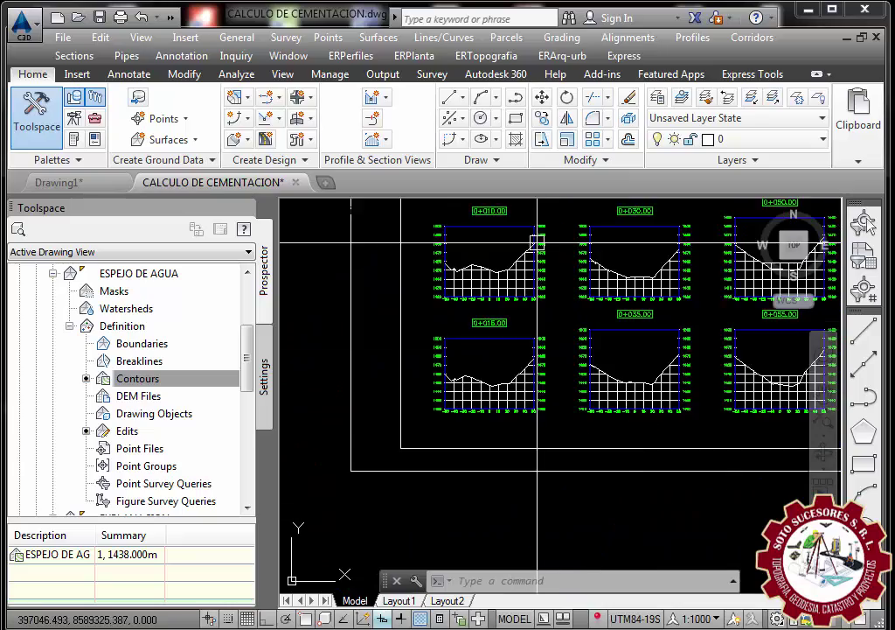
scroll(480, 366, "up", 2)
scroll(480, 332, "up", 2)
scroll(476, 297, "up", 1)
scroll(476, 296, "down", 4)
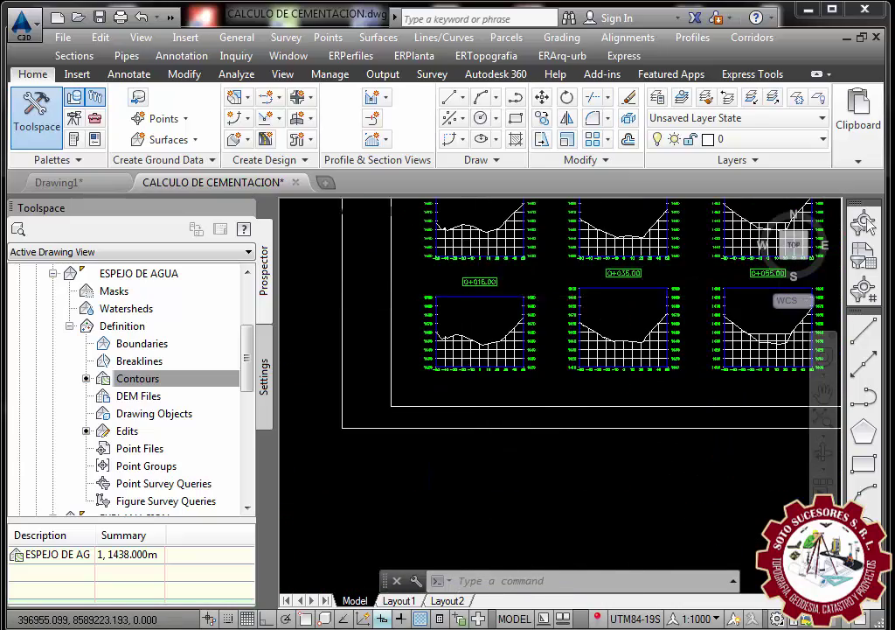
scroll(482, 350, "down", 2)
scroll(514, 556, "up", 3)
scroll(498, 508, "up", 3)
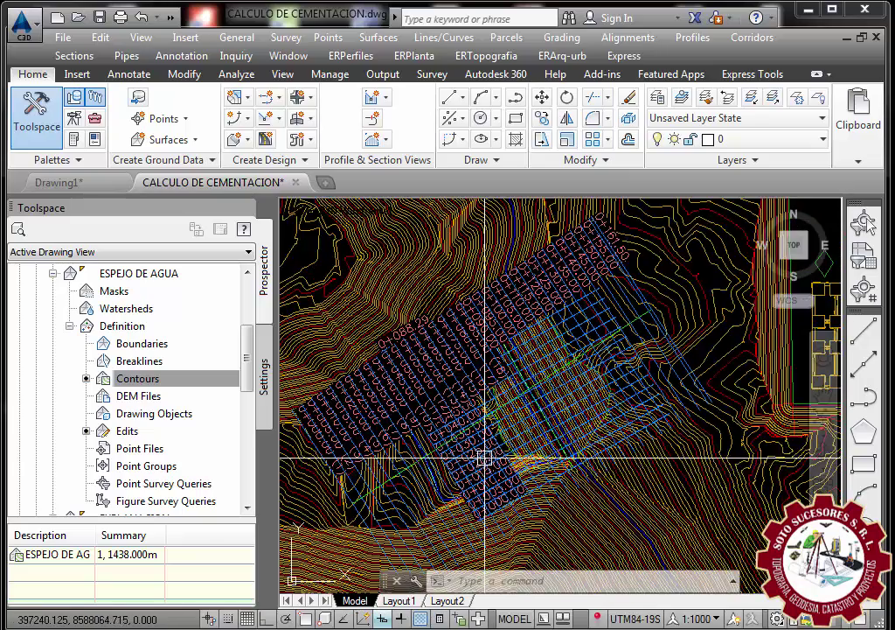
scroll(415, 480, "up", 2)
scroll(446, 402, "up", 2)
scroll(450, 369, "down", 2)
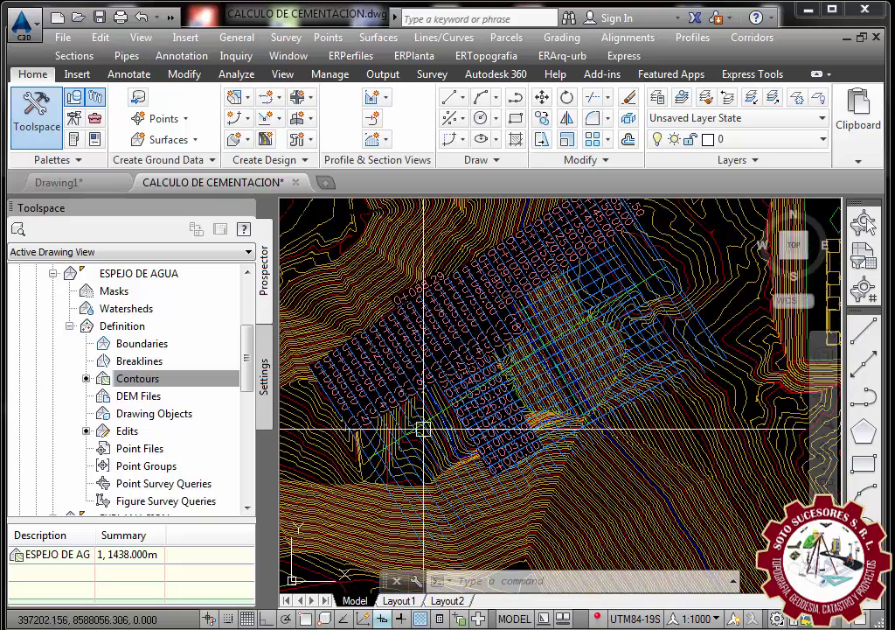
scroll(434, 421, "up", 2)
scroll(446, 428, "up", 2)
scroll(462, 445, "up", 1)
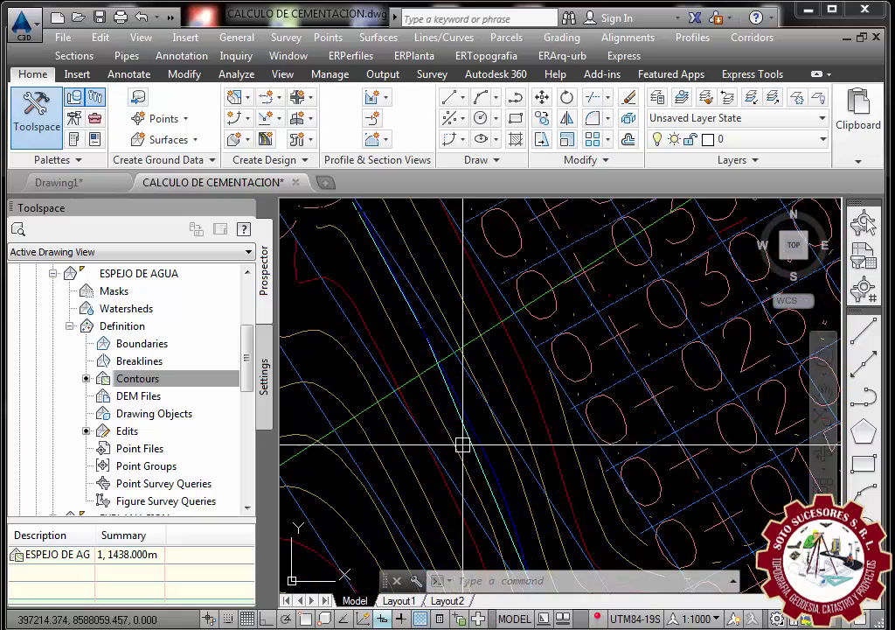
scroll(524, 310, "down", 3)
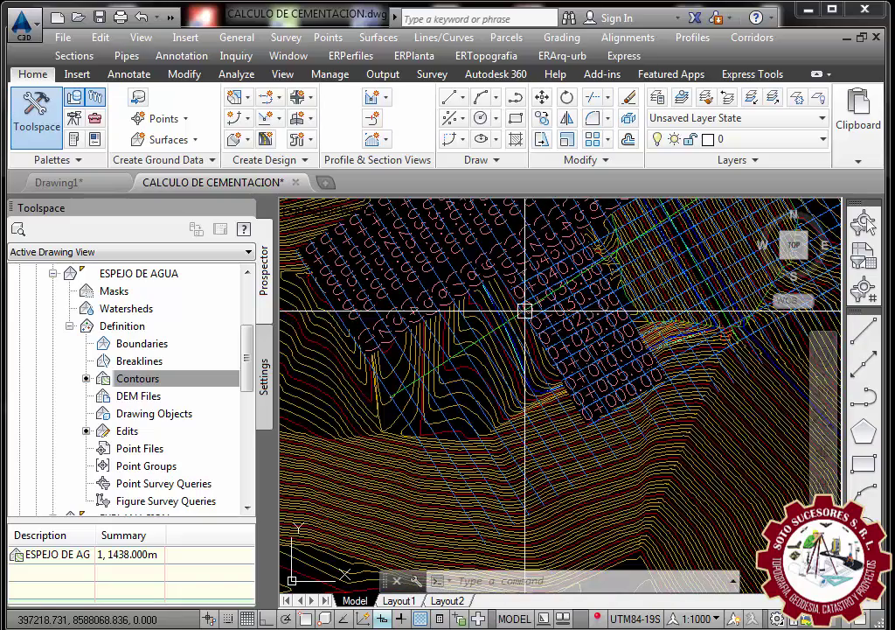
scroll(382, 403, "up", 2)
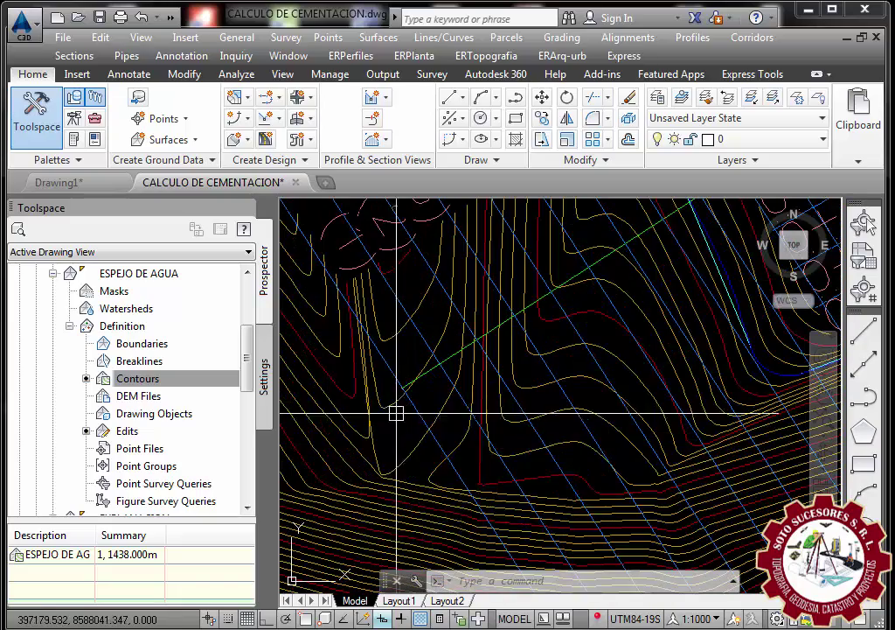
scroll(396, 410, "down", 3)
scroll(505, 351, "up", 2)
scroll(502, 395, "up", 1)
scroll(502, 395, "down", 3)
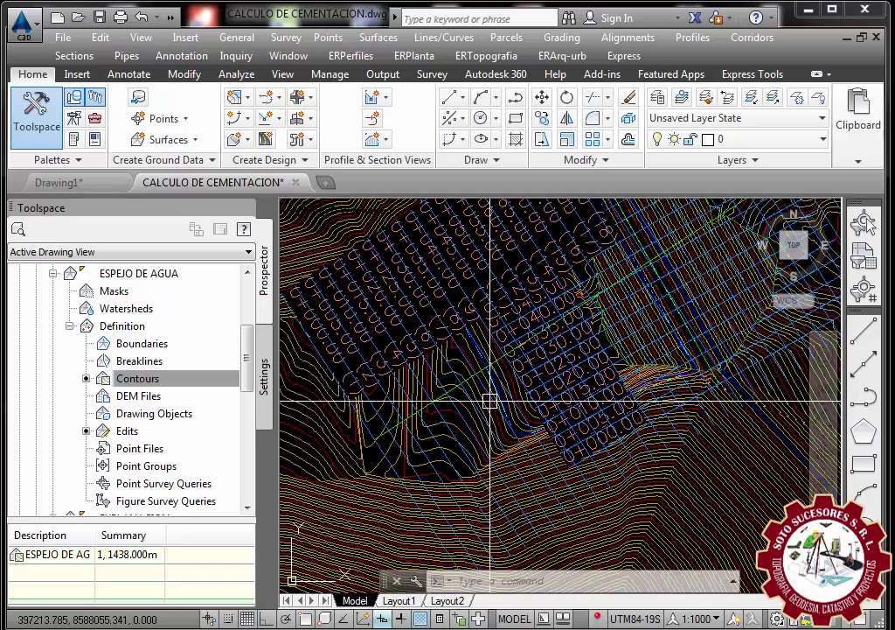
scroll(489, 402, "up", 1)
scroll(485, 403, "down", 3)
scroll(462, 385, "down", 2)
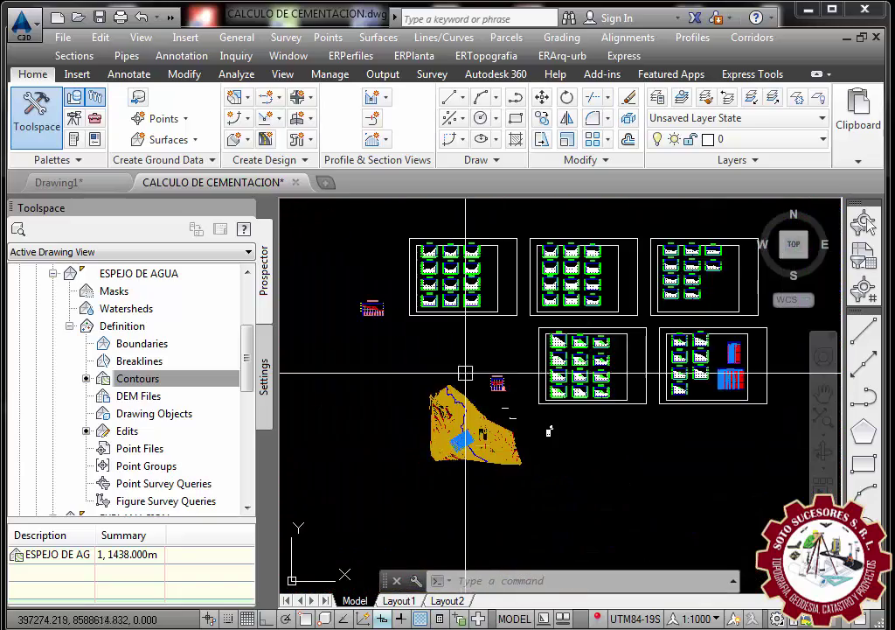
scroll(440, 252, "up", 3)
scroll(570, 306, "up", 3)
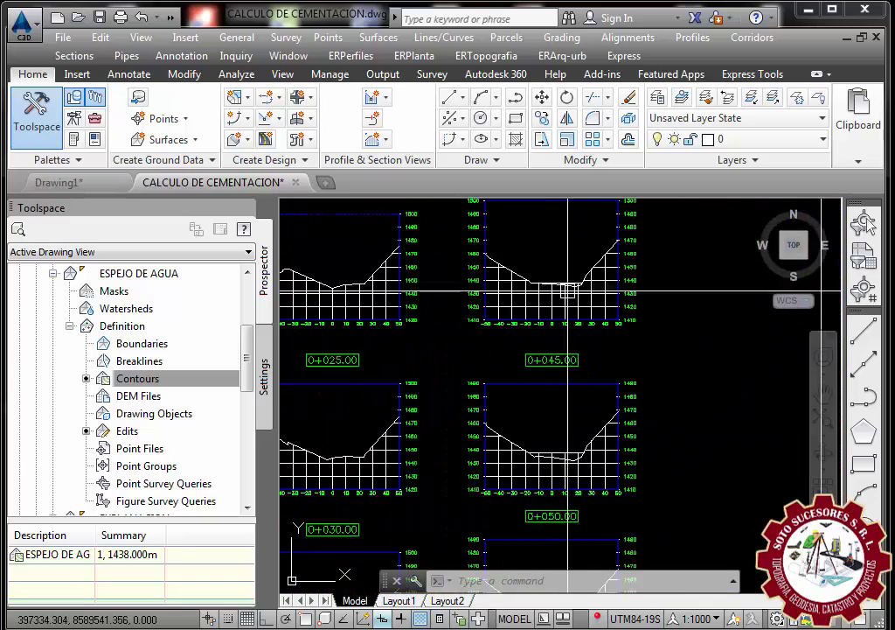
scroll(577, 288, "up", 2)
scroll(582, 275, "up", 1)
scroll(577, 263, "down", 3)
scroll(566, 367, "down", 2)
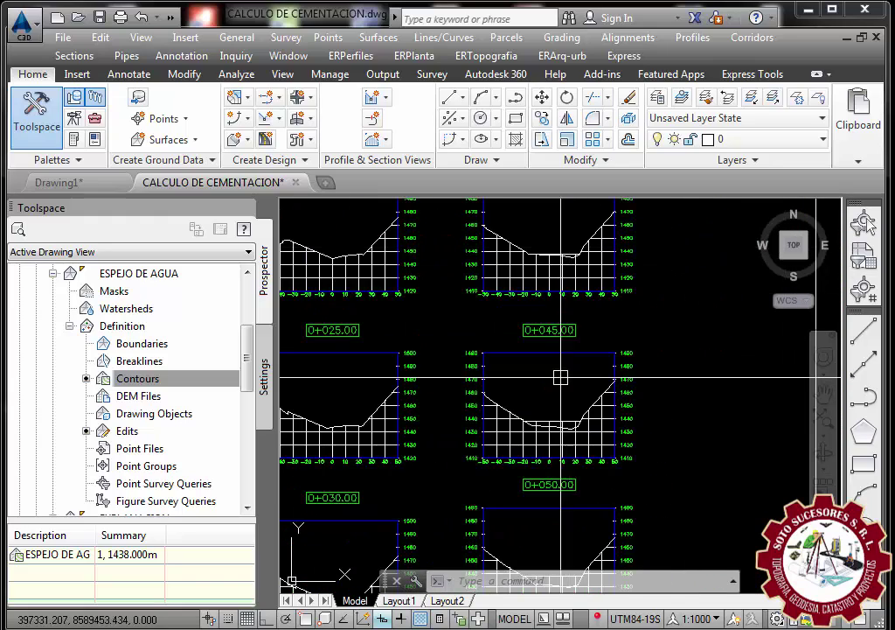
scroll(546, 466, "up", 3)
scroll(557, 364, "up", 2)
scroll(558, 364, "down", 3)
scroll(525, 315, "up", 2)
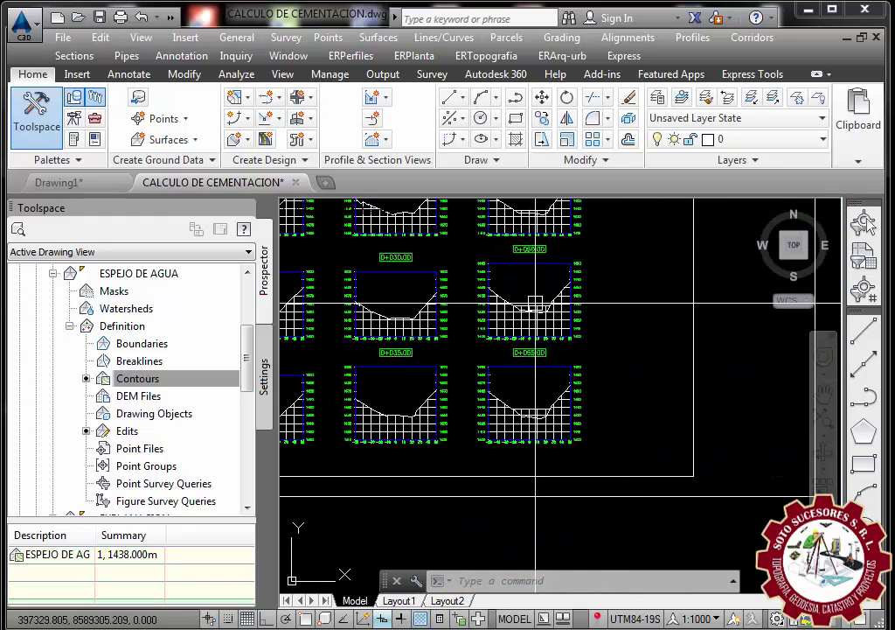
scroll(519, 310, "up", 2)
scroll(539, 326, "up", 1)
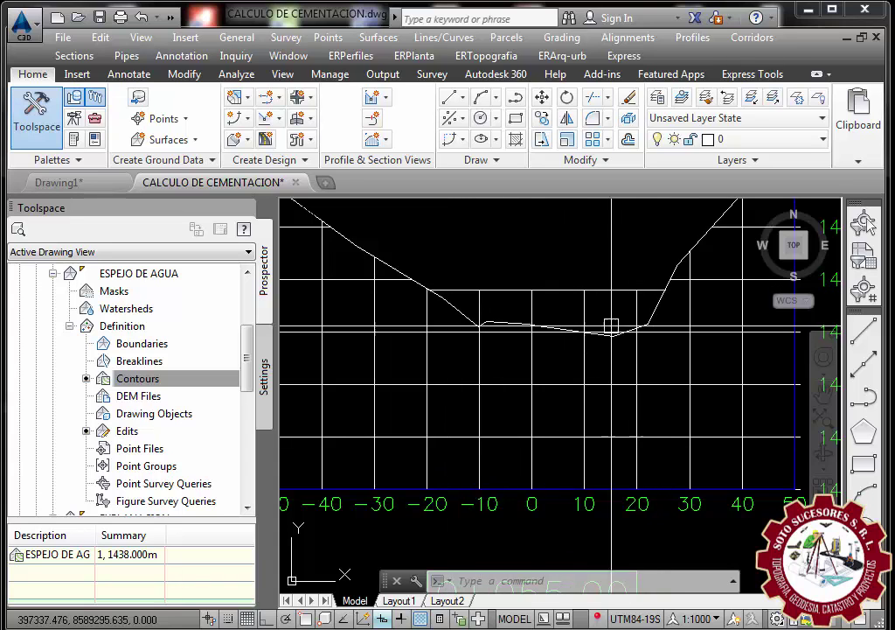
scroll(611, 323, "down", 3)
scroll(607, 328, "down", 3)
scroll(595, 320, "up", 3)
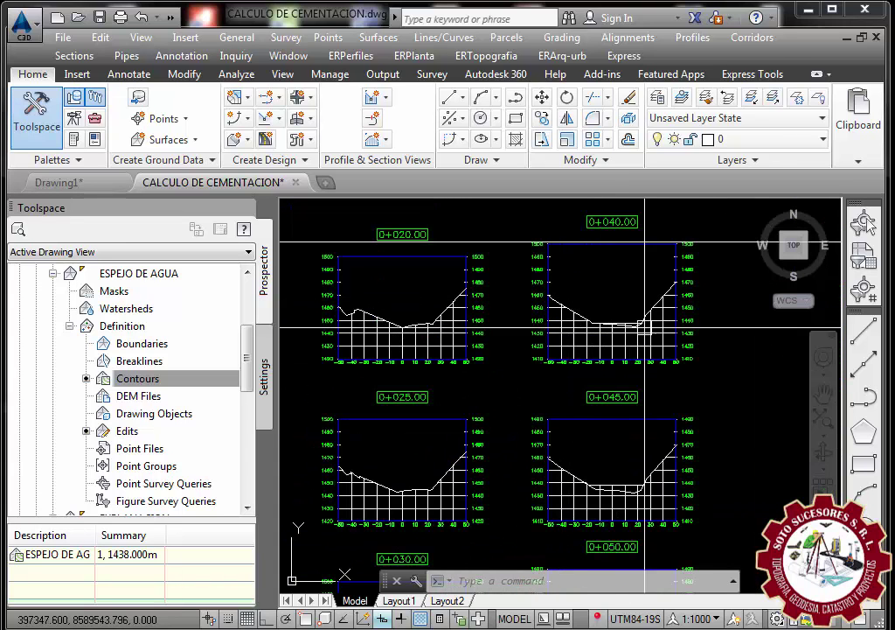
scroll(594, 321, "up", 3)
scroll(572, 385, "down", 5)
scroll(569, 400, "up", 3)
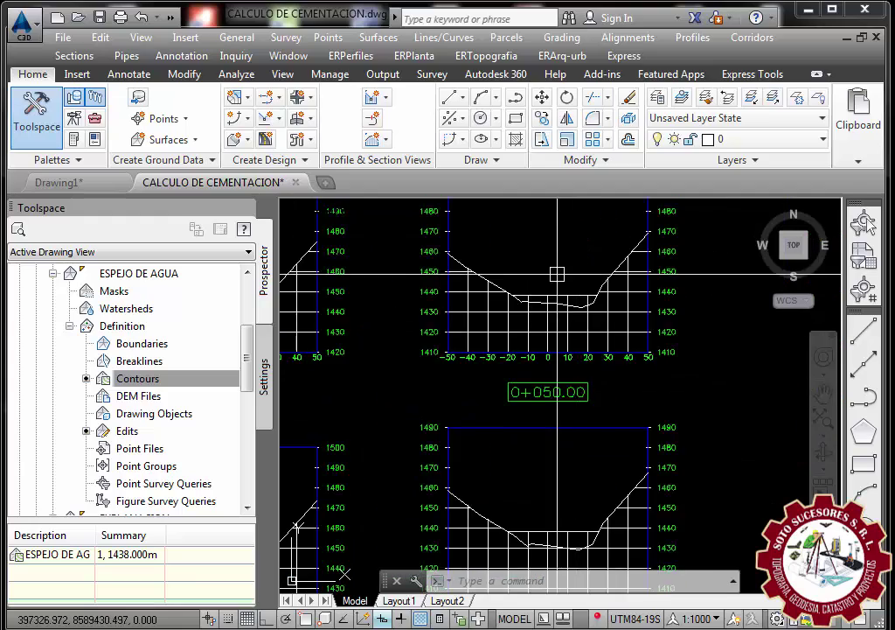
scroll(554, 276, "down", 5)
scroll(472, 323, "up", 2)
scroll(427, 395, "down", 3)
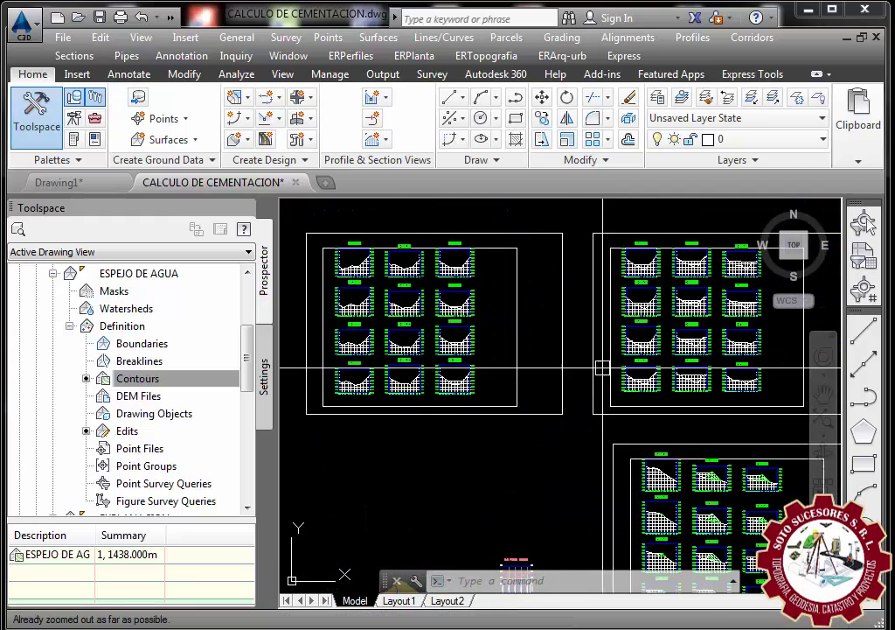
middle_click_drag(654, 390, 481, 346)
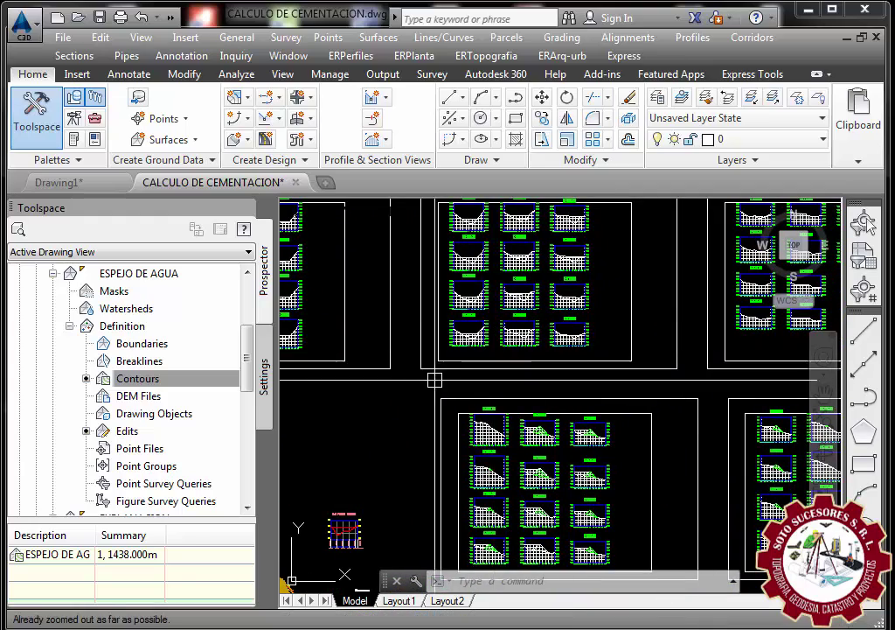
left_click(864, 223)
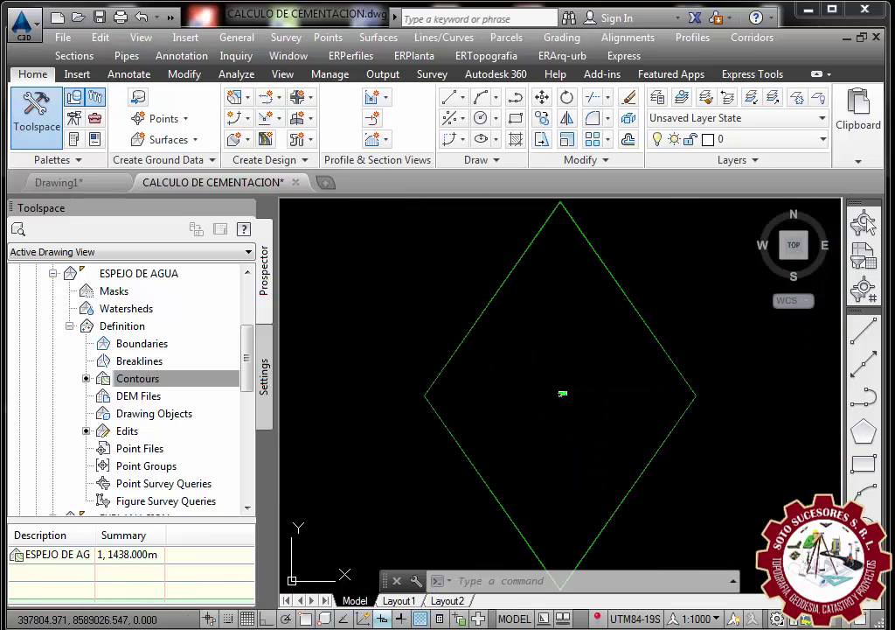
scroll(385, 330, "down", 2)
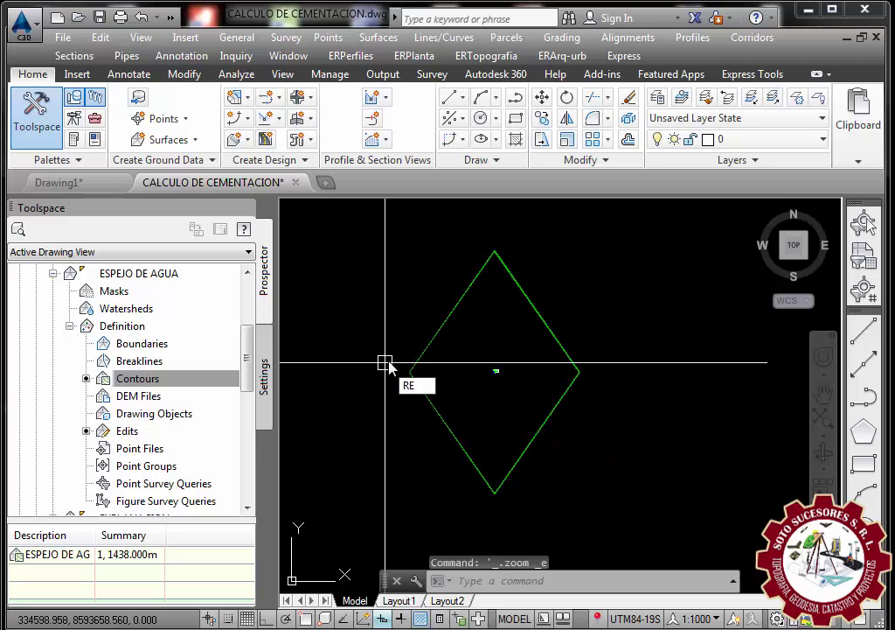
key("Return")
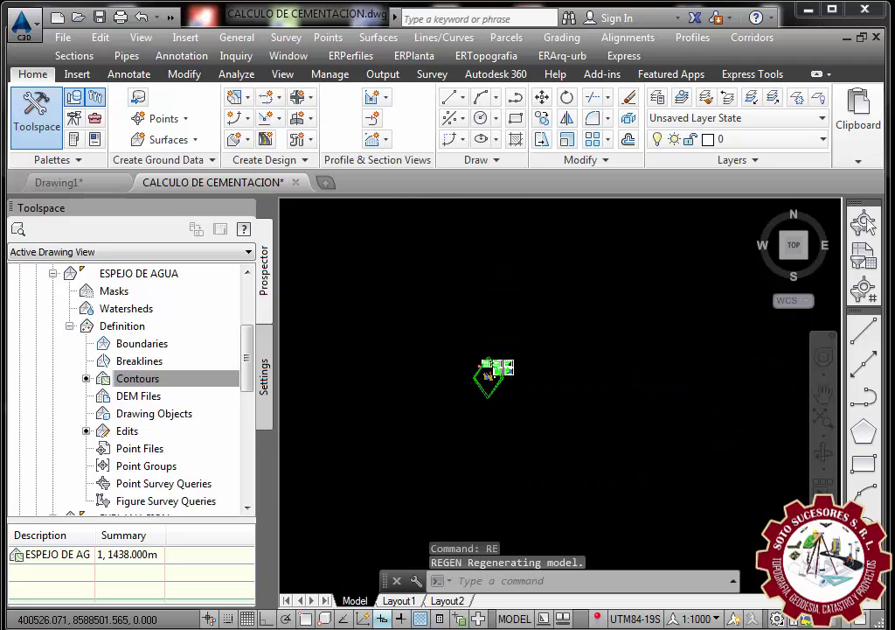
scroll(486, 374, "up", 8)
scroll(446, 376, "up", 4)
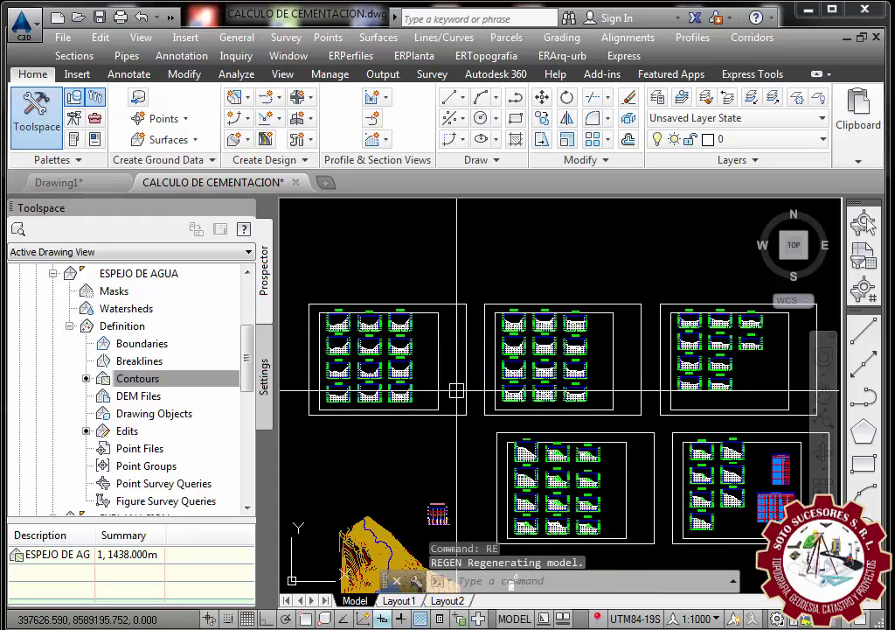
scroll(585, 385, "up", 4)
scroll(585, 385, "up", 3)
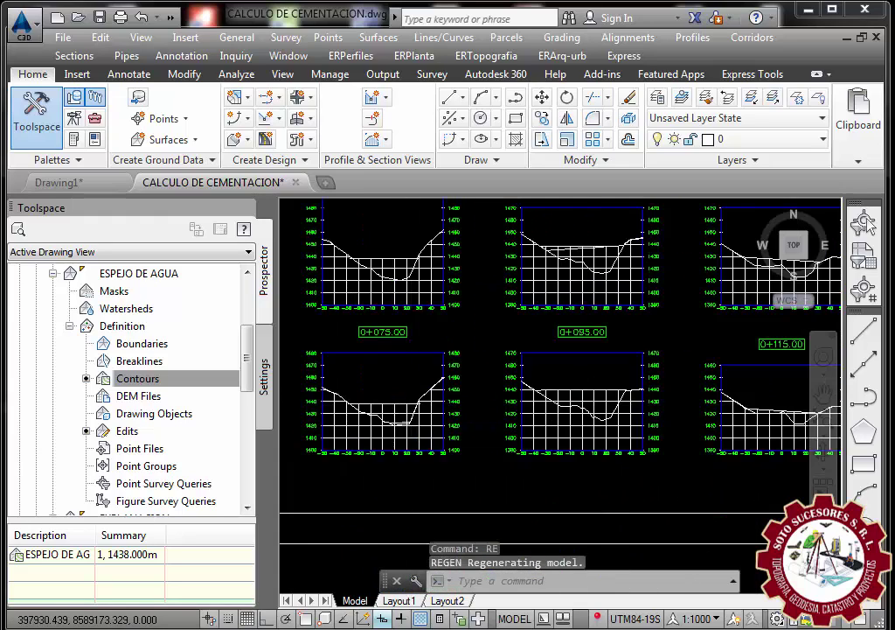
scroll(559, 393, "up", 5)
scroll(508, 419, "down", 8)
scroll(507, 419, "up", 3)
scroll(514, 404, "up", 5)
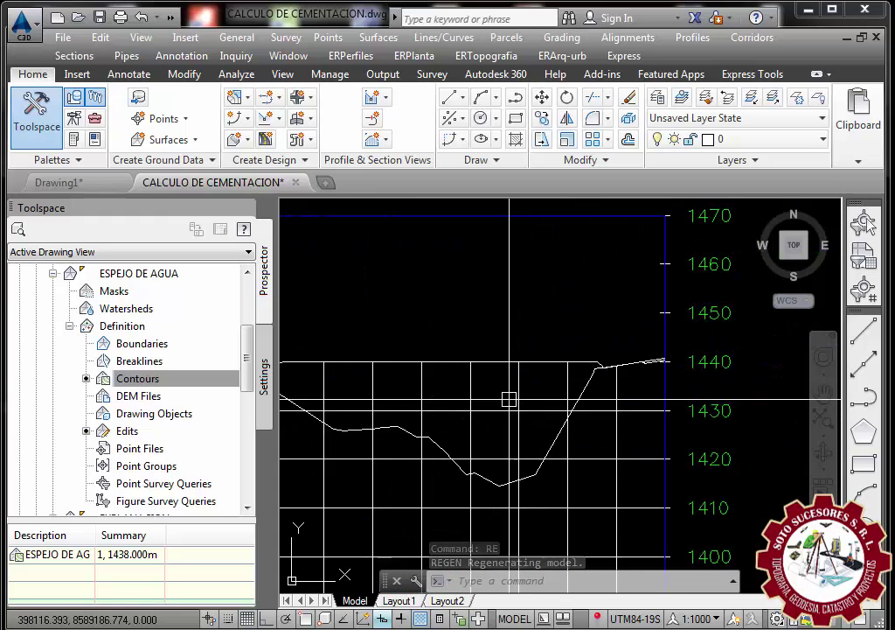
scroll(591, 390, "up", 4)
scroll(581, 404, "down", 4)
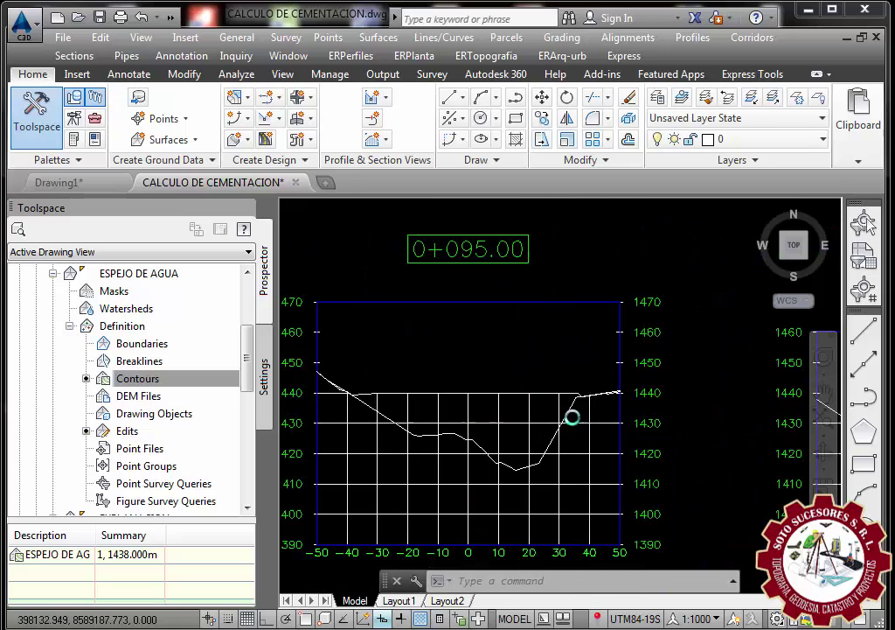
scroll(573, 416, "down", 3)
scroll(568, 367, "up", 4)
scroll(490, 367, "up", 3)
scroll(466, 393, "down", 4)
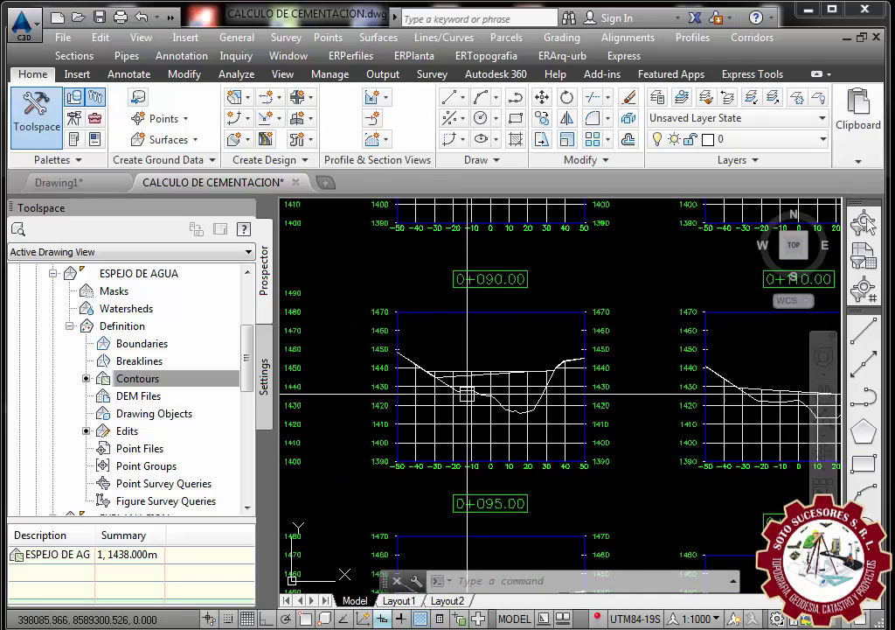
scroll(485, 359, "down", 2)
scroll(506, 323, "down", 1)
scroll(506, 323, "up", 5)
scroll(511, 291, "up", 3)
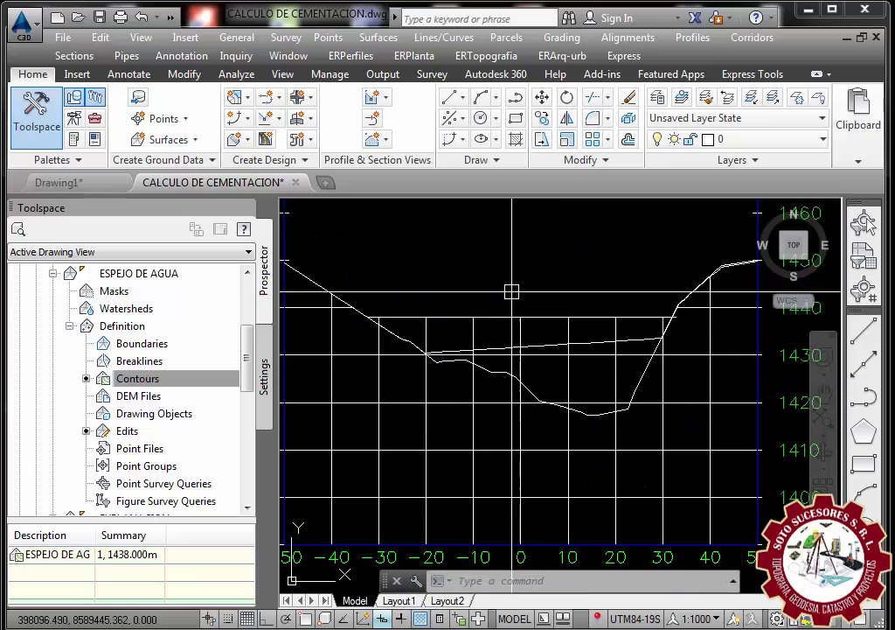
scroll(545, 385, "down", 3)
scroll(550, 419, "down", 2)
scroll(546, 425, "up", 3)
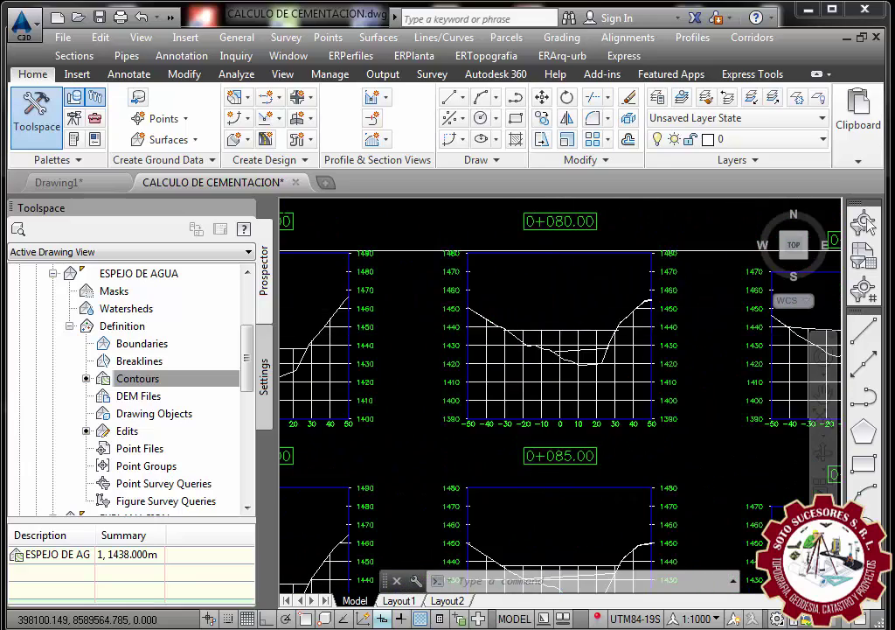
scroll(546, 419, "up", 3)
scroll(461, 335, "down", 4)
scroll(617, 346, "up", 4)
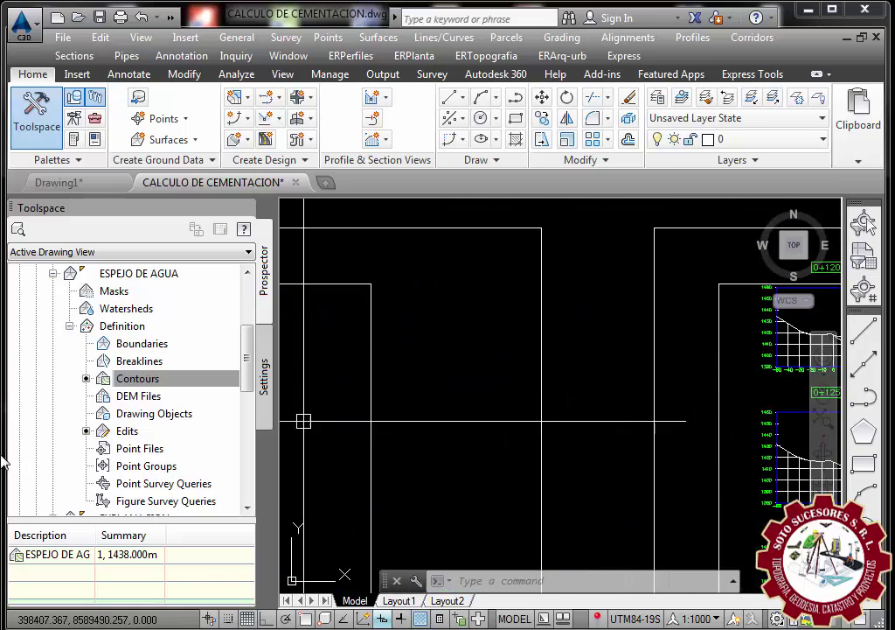
scroll(574, 390, "down", 4)
scroll(568, 333, "down", 2)
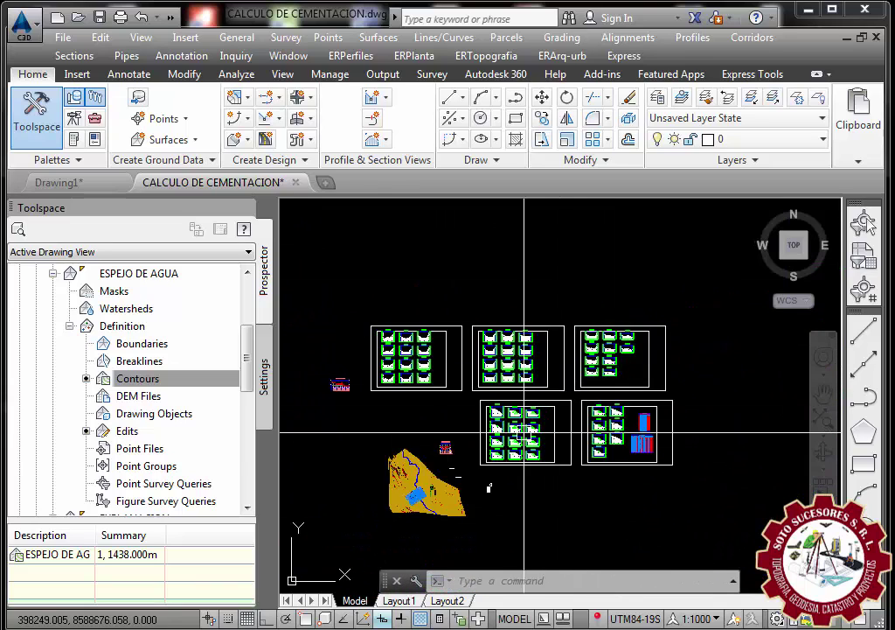
scroll(525, 432, "up", 2)
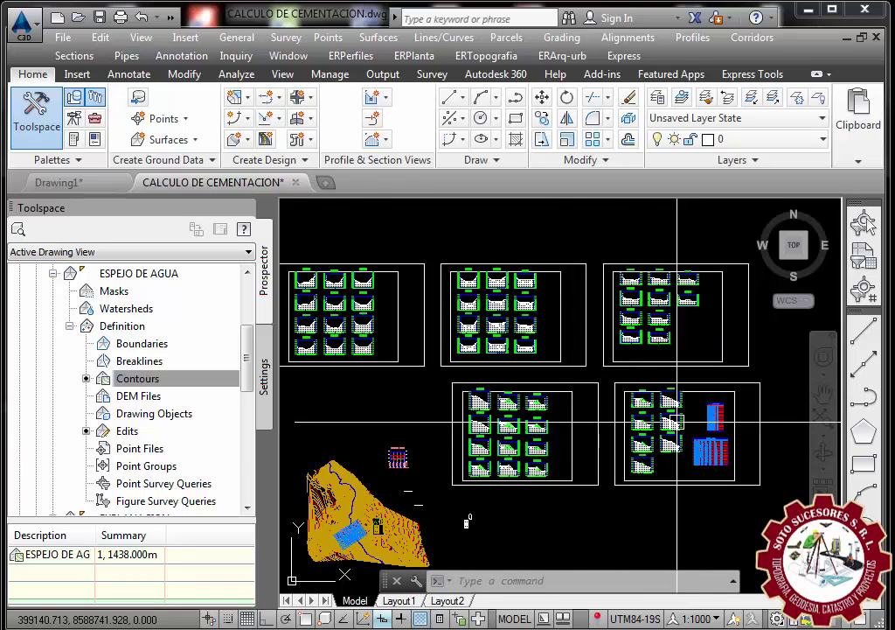
scroll(612, 411, "down", 5)
scroll(508, 367, "up", 5)
scroll(453, 332, "down", 3)
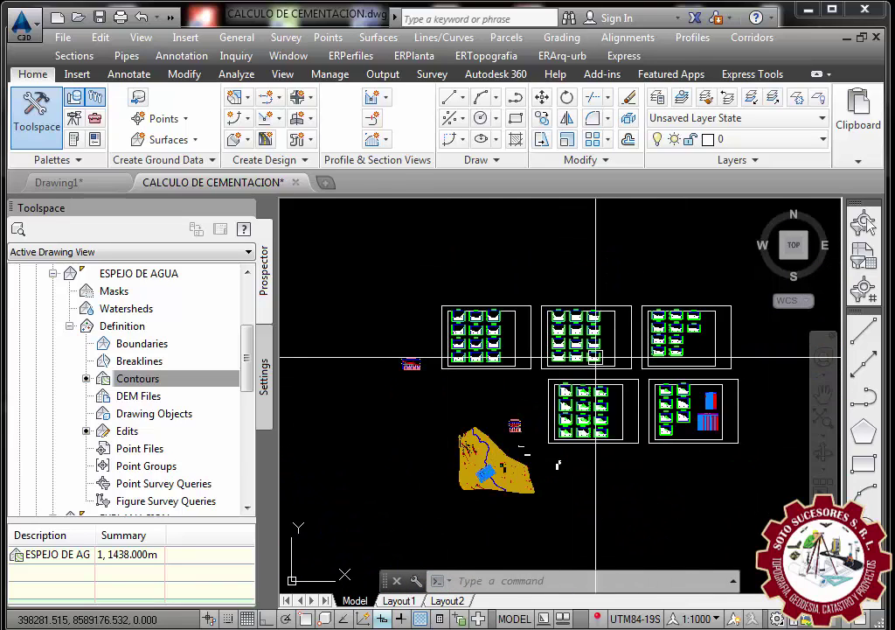
scroll(599, 410, "up", 2)
middle_click_drag(600, 410, 457, 420)
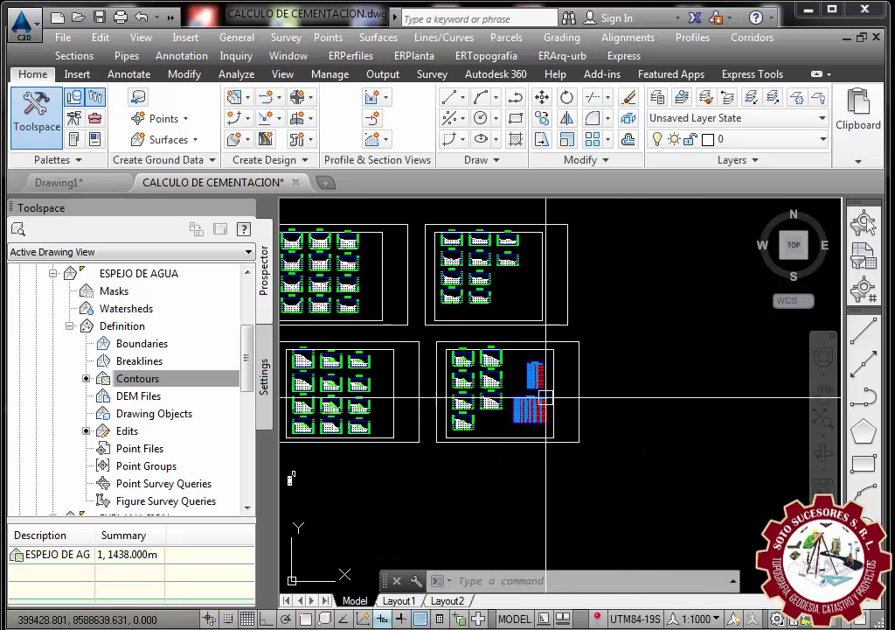
scroll(544, 400, "up", 4)
scroll(630, 420, "down", 3)
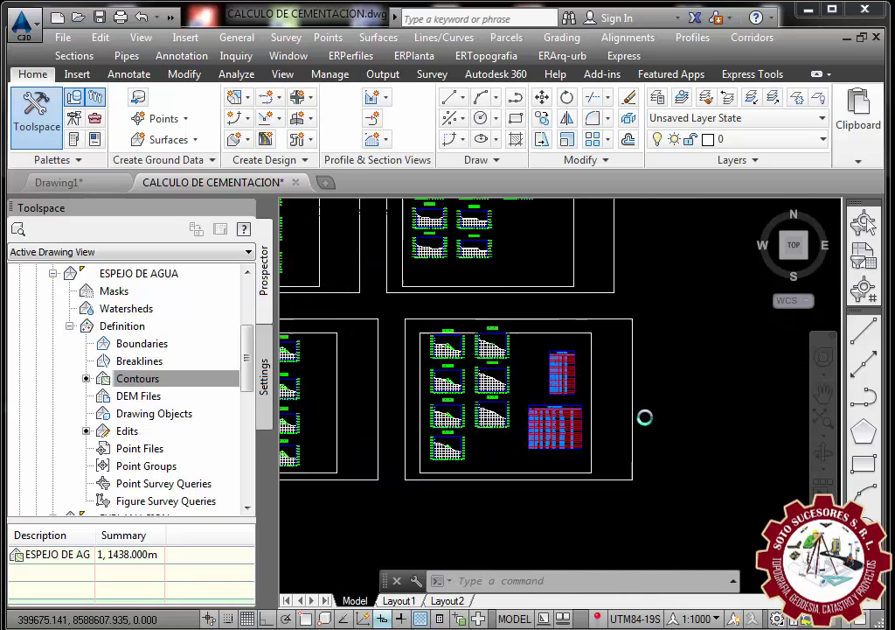
scroll(604, 467, "down", 1)
scroll(568, 442, "down", 4)
scroll(420, 300, "up", 4)
scroll(455, 306, "up", 2)
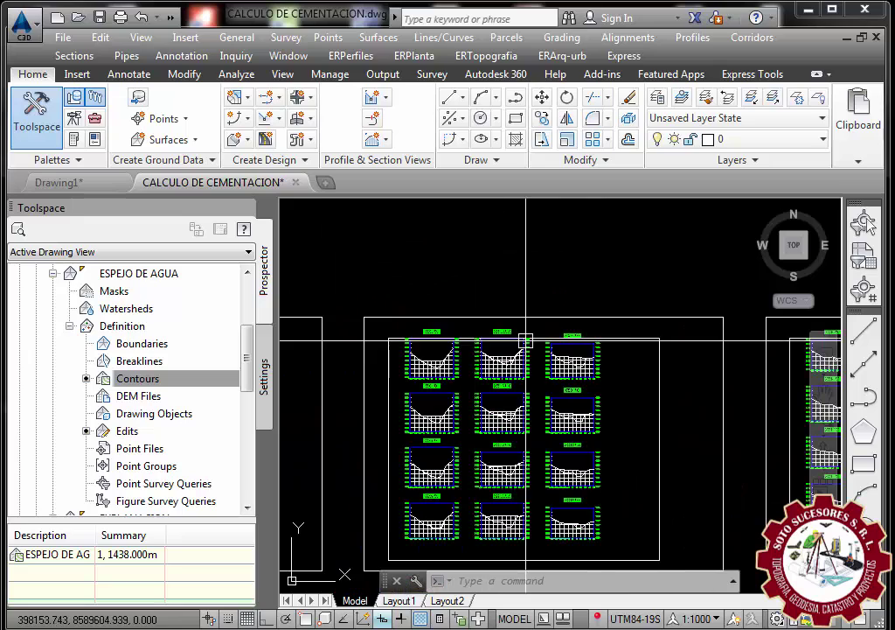
scroll(477, 290, "down", 3)
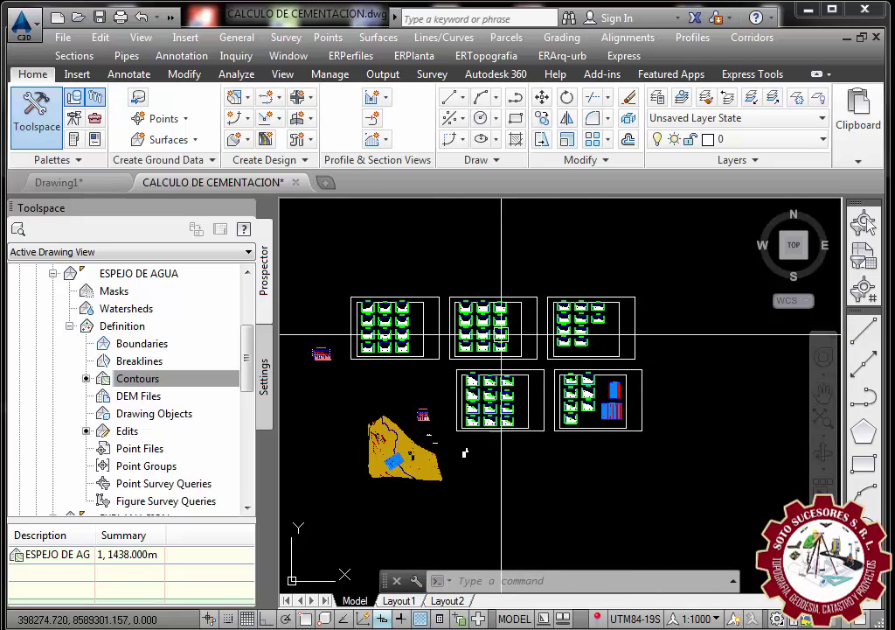
scroll(487, 317, "up", 2)
scroll(443, 320, "up", 4)
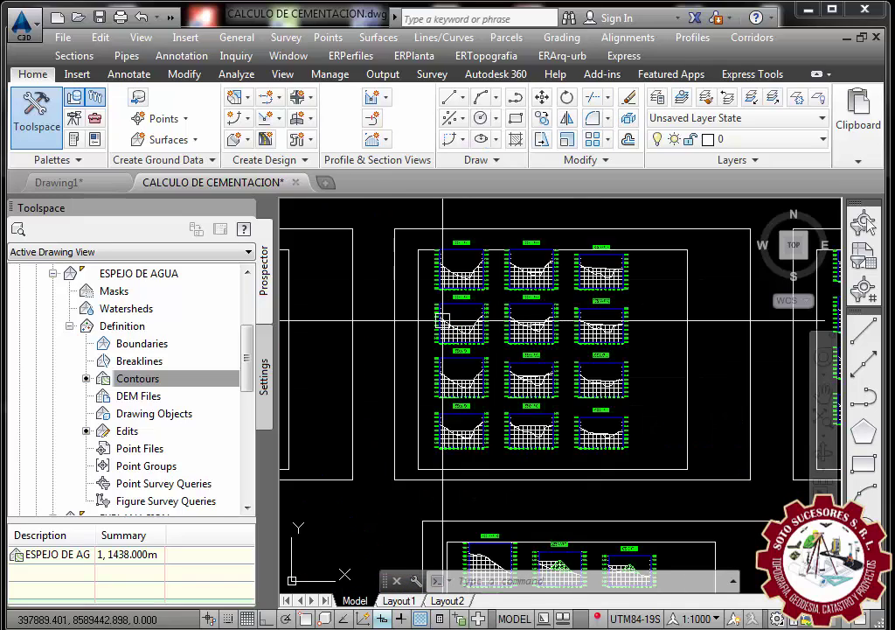
scroll(460, 303, "up", 4)
scroll(679, 309, "up", 4)
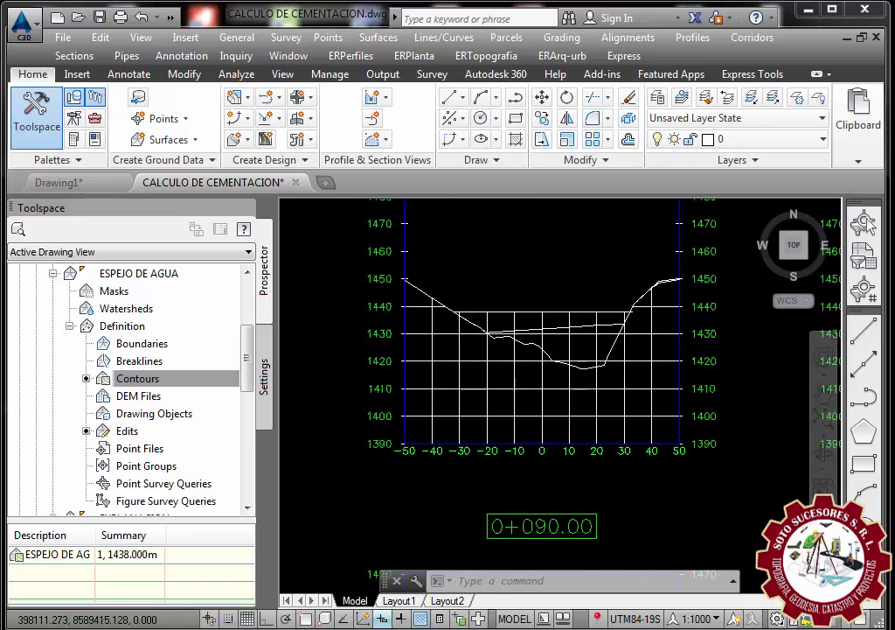
scroll(609, 212, "down", 5)
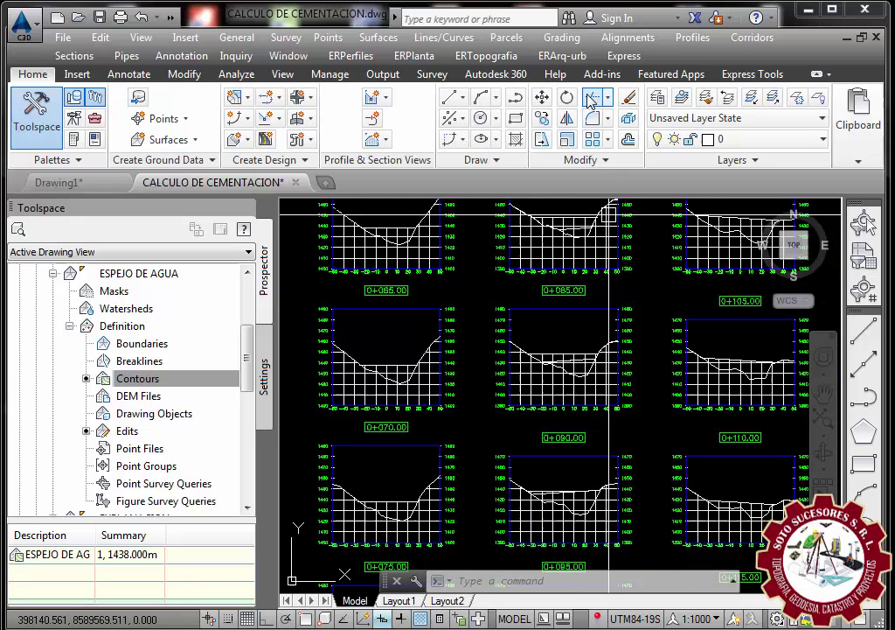
- Start Compute Materials for FILET on EJE EMBLASE and map both EG entries to surface TN
left_click(75, 56)
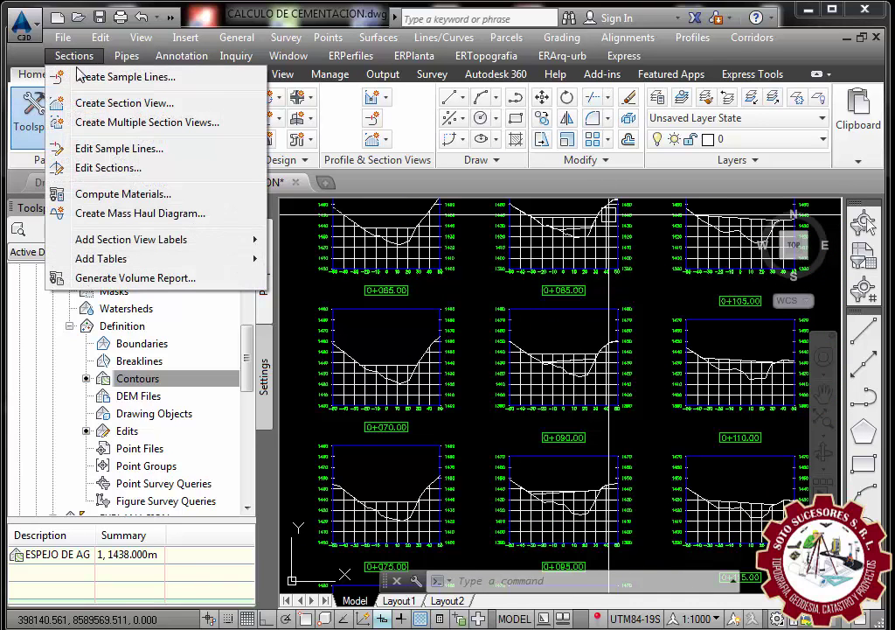
left_click(117, 194)
left_click(513, 195)
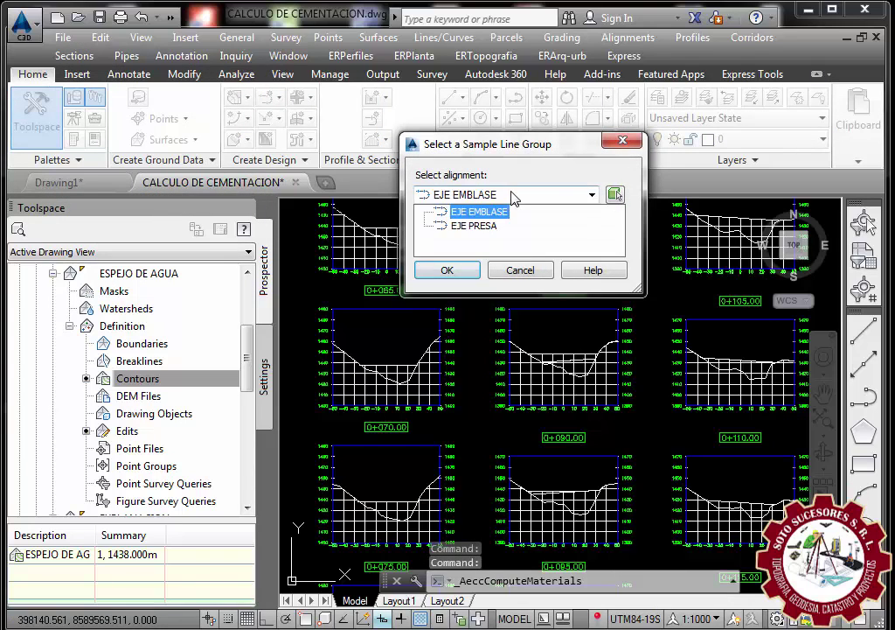
left_click(479, 212)
left_click(468, 239)
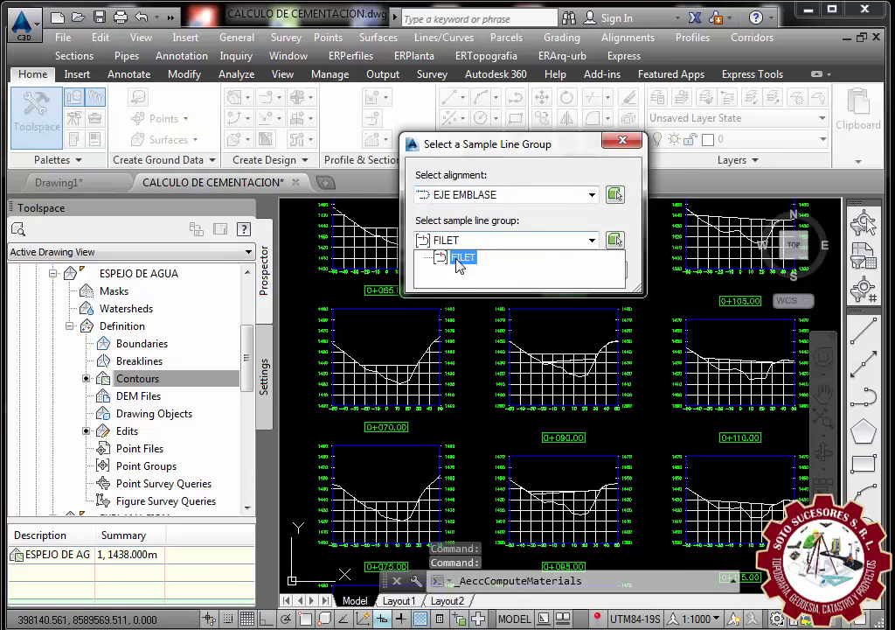
left_click(459, 258)
left_click(448, 278)
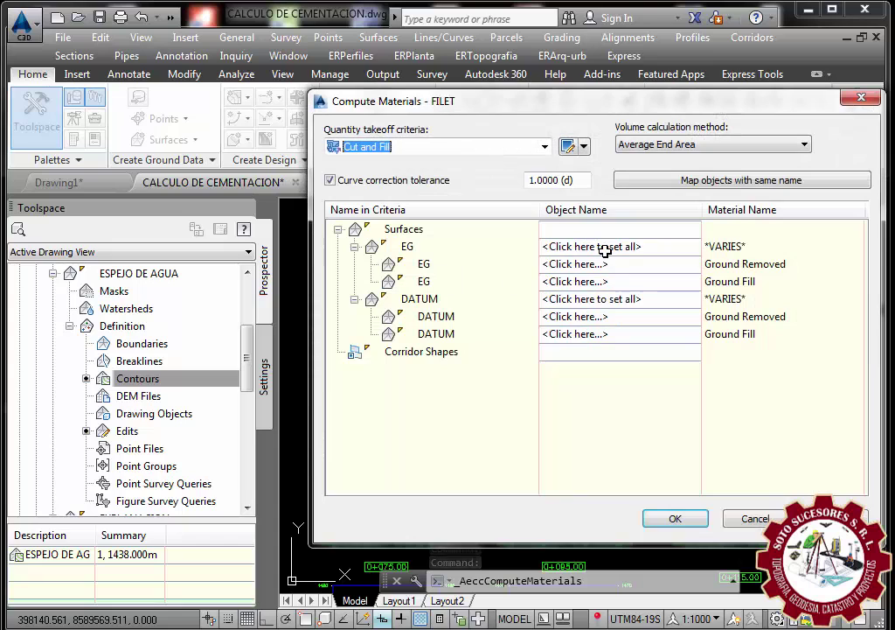
left_click(605, 251)
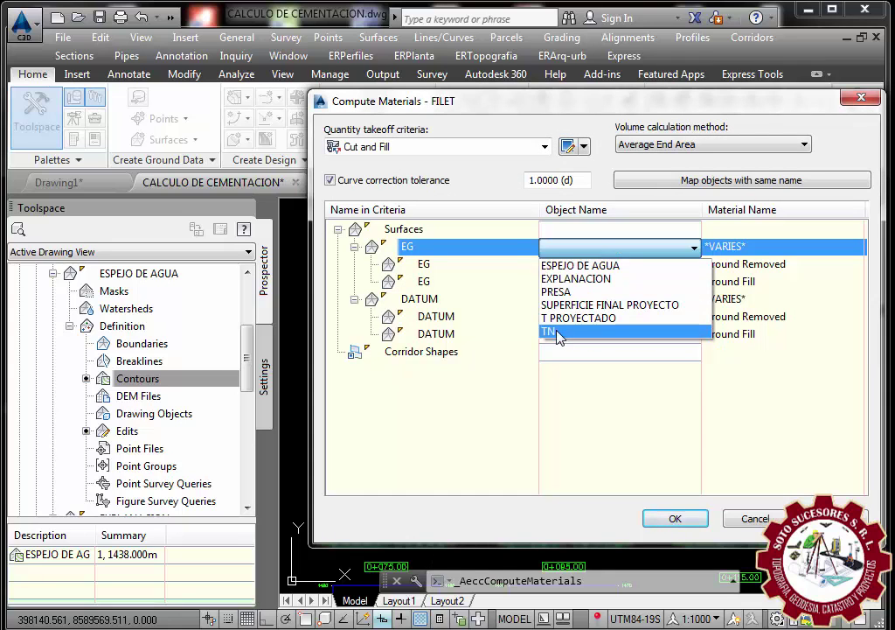
left_click(550, 331)
left_click(579, 301)
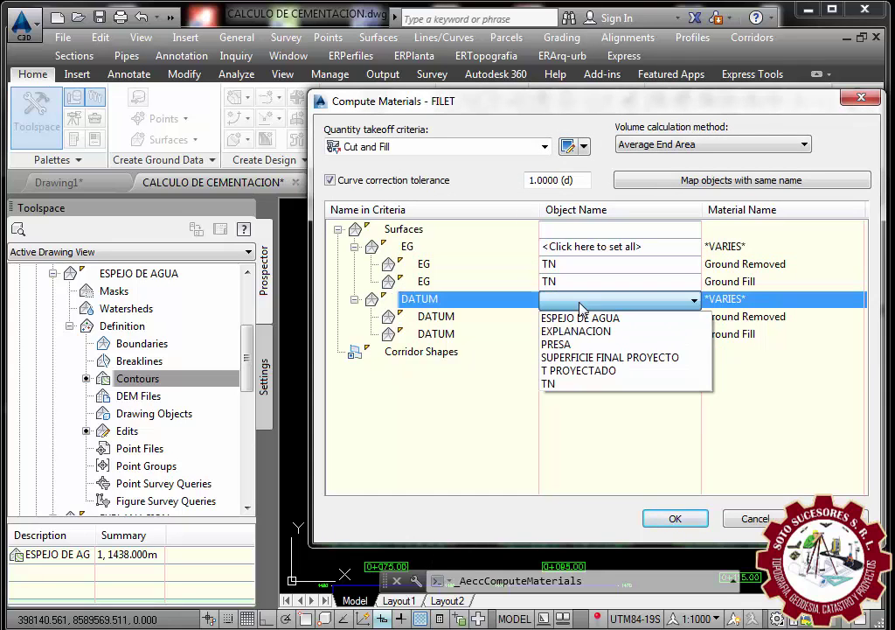
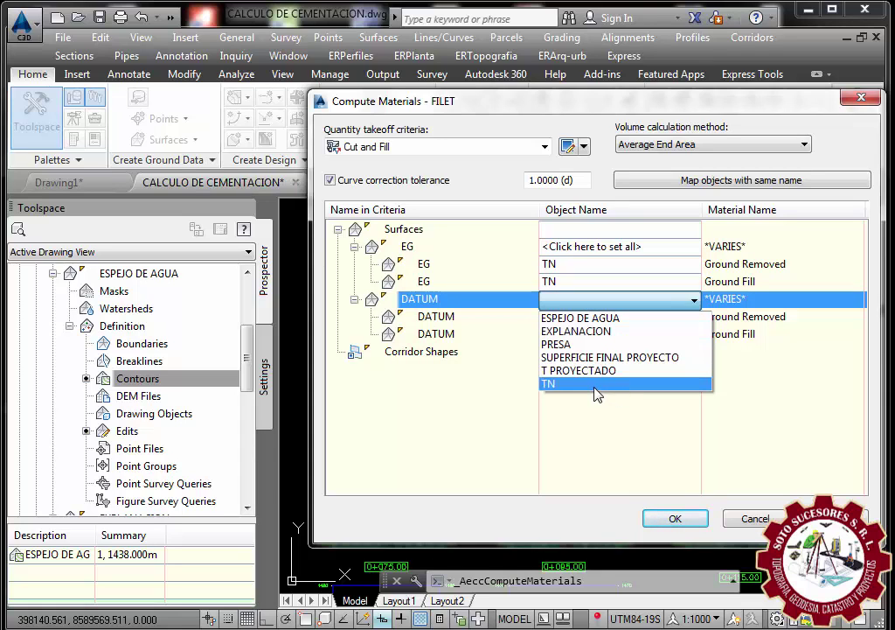
- Map both DATUM rows to ESPEJO DE AGUA and compute the materials
left_click(583, 320)
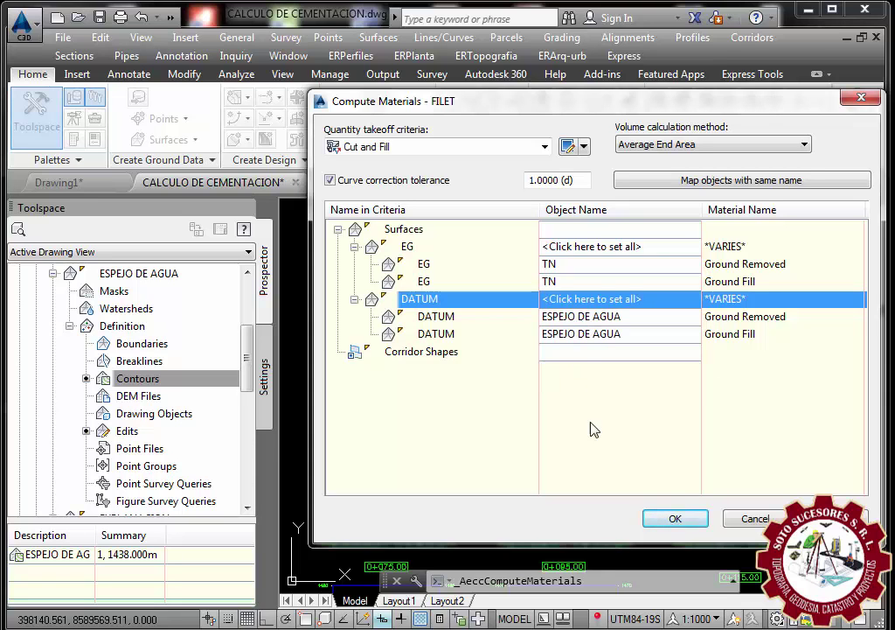
left_click(675, 519)
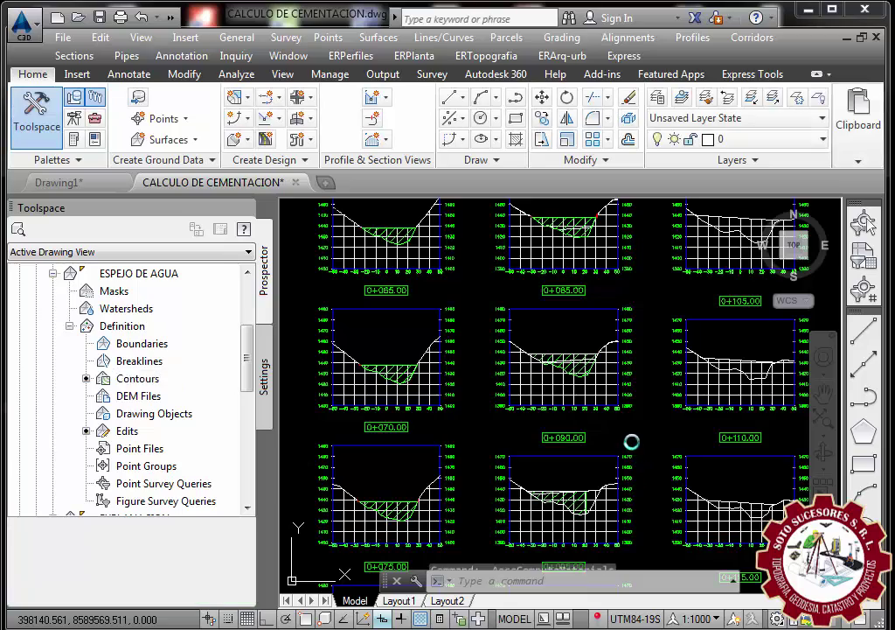
scroll(535, 415, "down", 5)
scroll(532, 355, "up", 5)
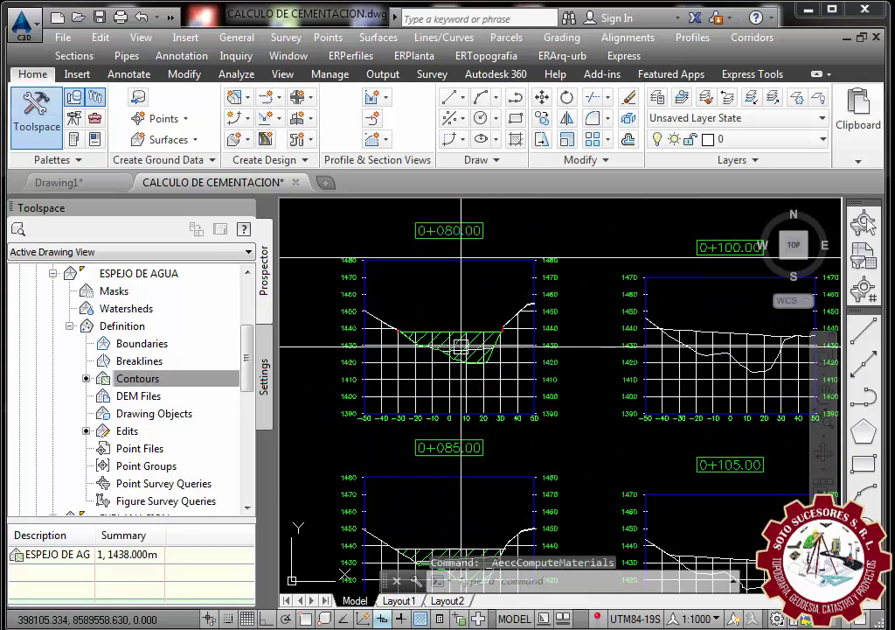
scroll(479, 389, "down", 6)
scroll(479, 387, "up", 1)
- Zoom across the dam cross-sections to inspect the new material hatching
scroll(609, 320, "up", 2)
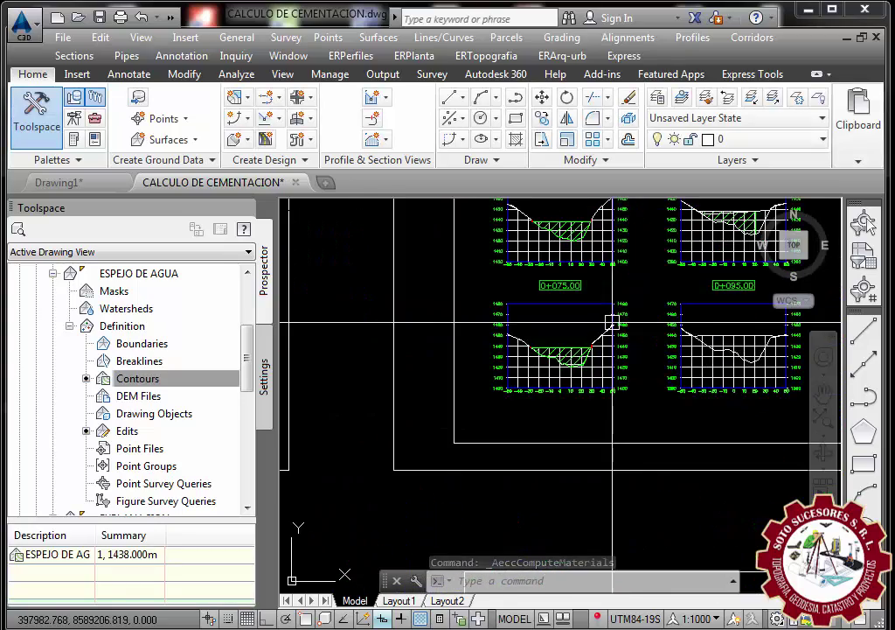
scroll(539, 350, "up", 5)
scroll(558, 368, "up", 3)
scroll(558, 368, "down", 5)
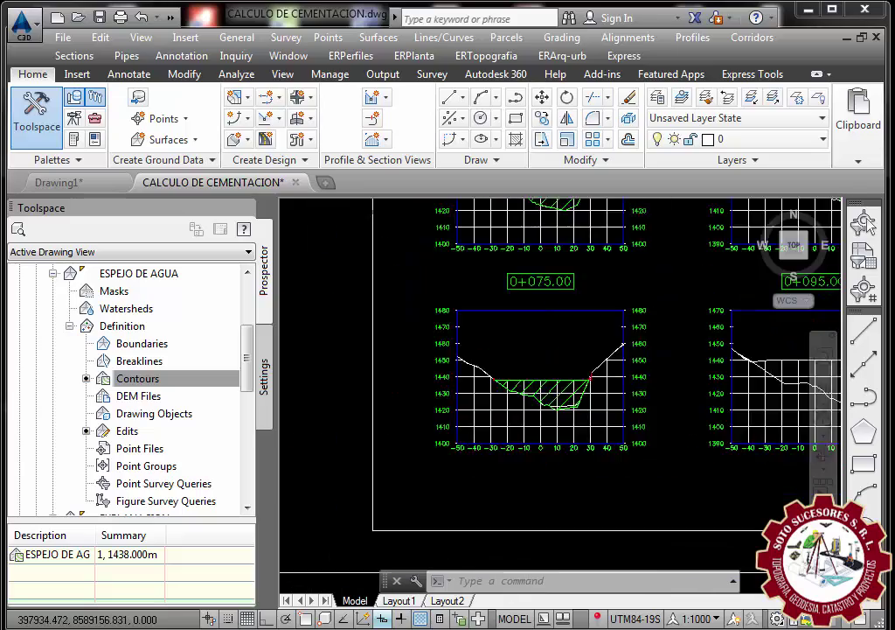
scroll(544, 389, "down", 4)
scroll(490, 402, "up", 2)
scroll(468, 409, "up", 4)
scroll(468, 408, "down", 5)
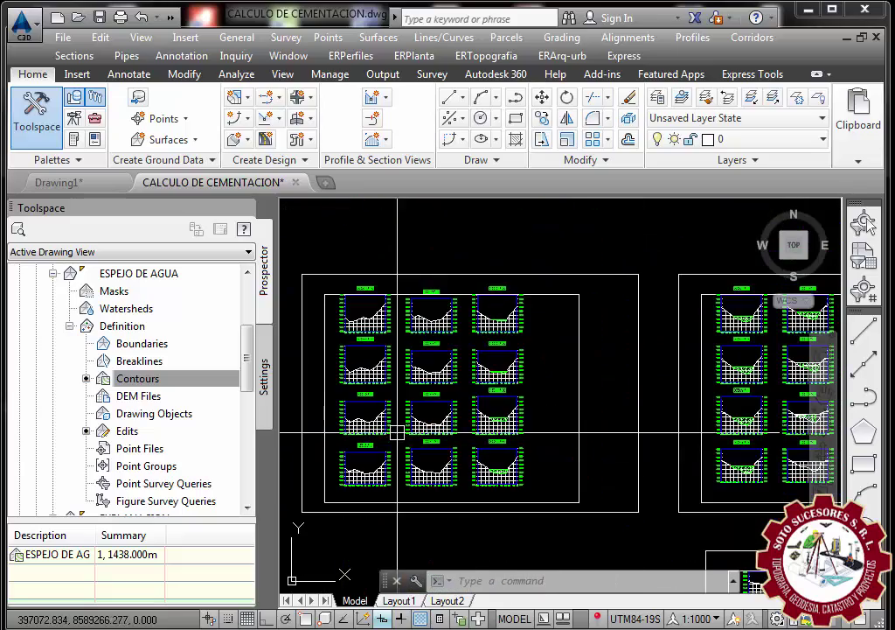
scroll(525, 437, "up", 2)
scroll(559, 455, "up", 3)
scroll(582, 474, "up", 2)
scroll(582, 474, "down", 5)
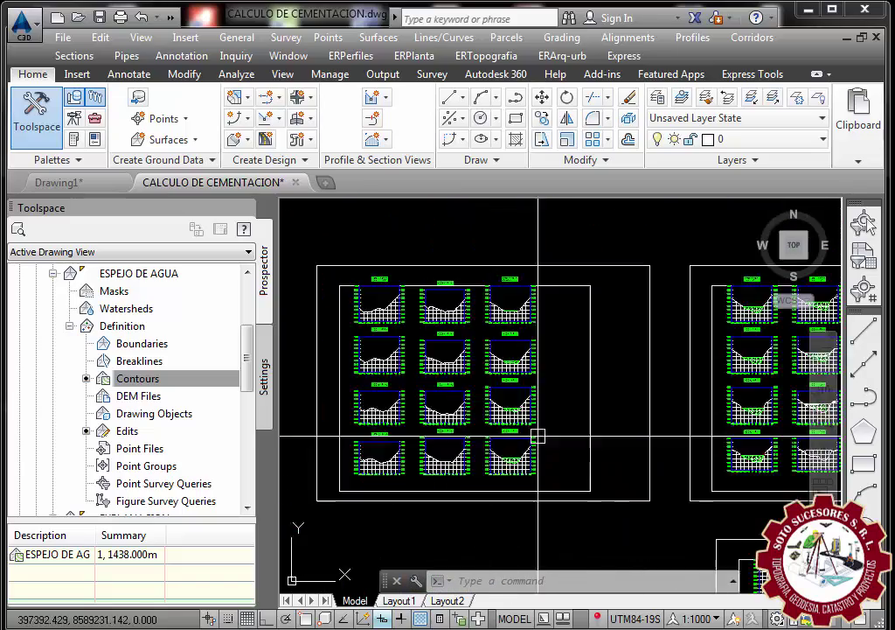
scroll(535, 433, "down", 3)
scroll(535, 379, "up", 2)
scroll(703, 309, "up", 2)
scroll(665, 368, "down", 2)
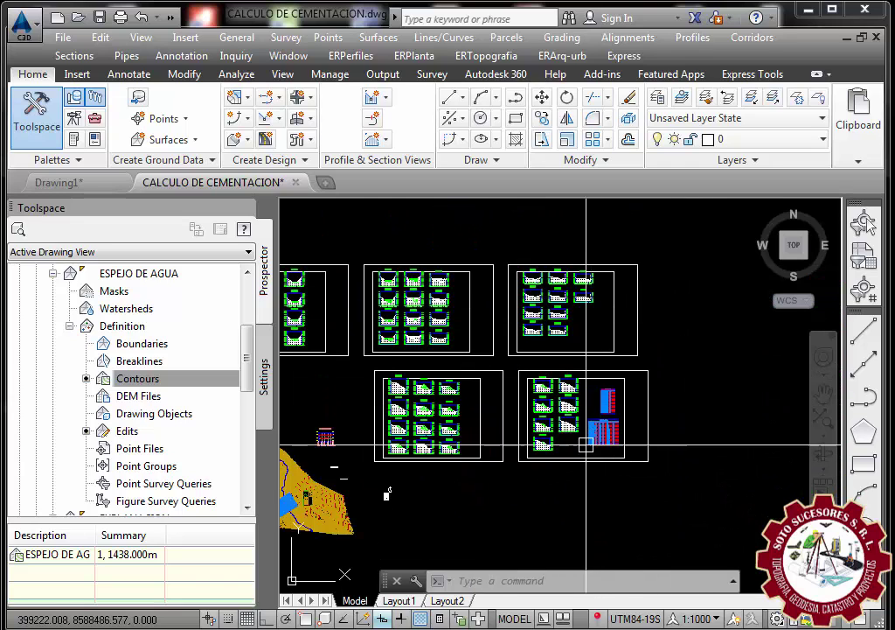
scroll(610, 426, "up", 4)
scroll(604, 456, "down", 2)
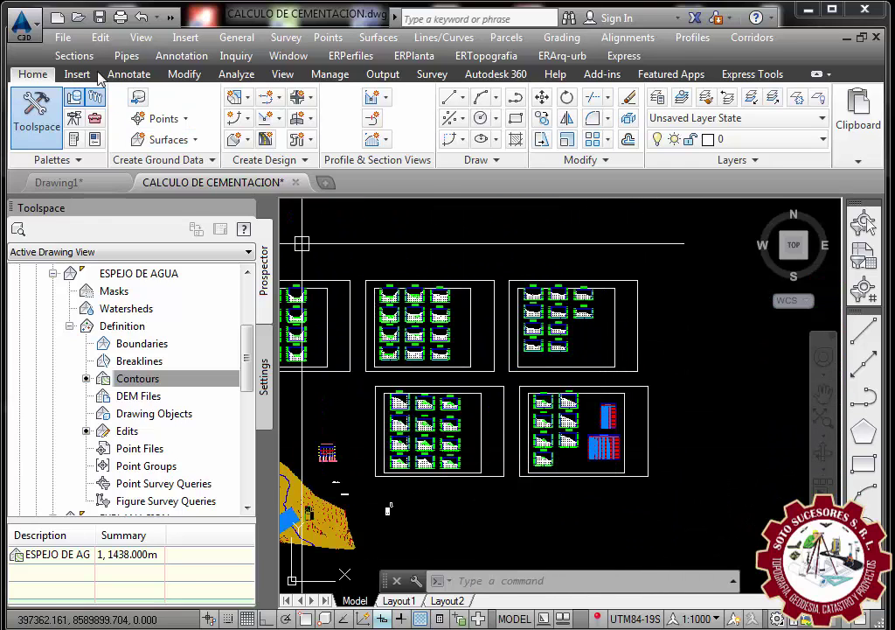
- Add a Material Volume table with Area and Volume style for alignment EJE EMBLASE
left_click(74, 57)
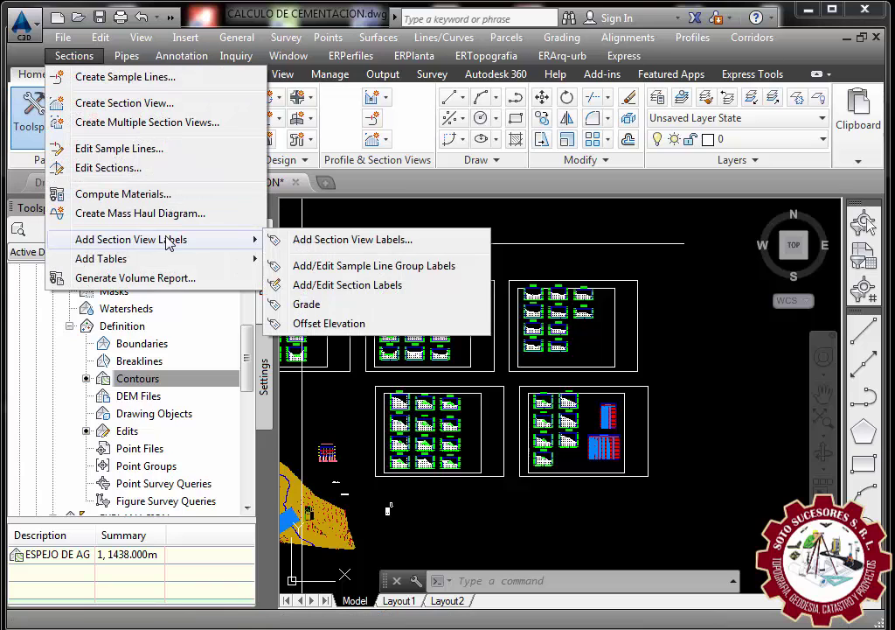
mouse_move(100, 259)
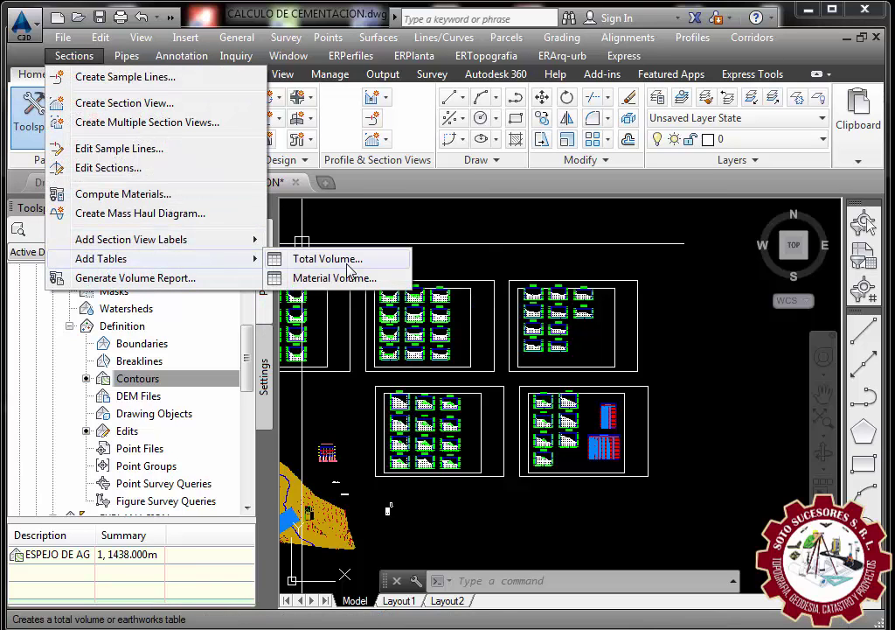
left_click(333, 279)
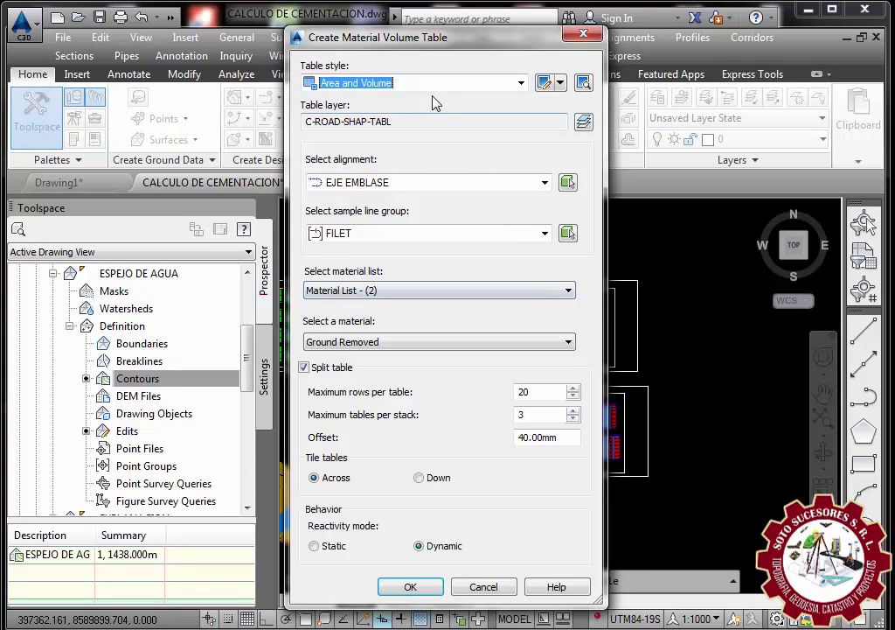
left_click(431, 84)
left_click(404, 103)
left_click(399, 182)
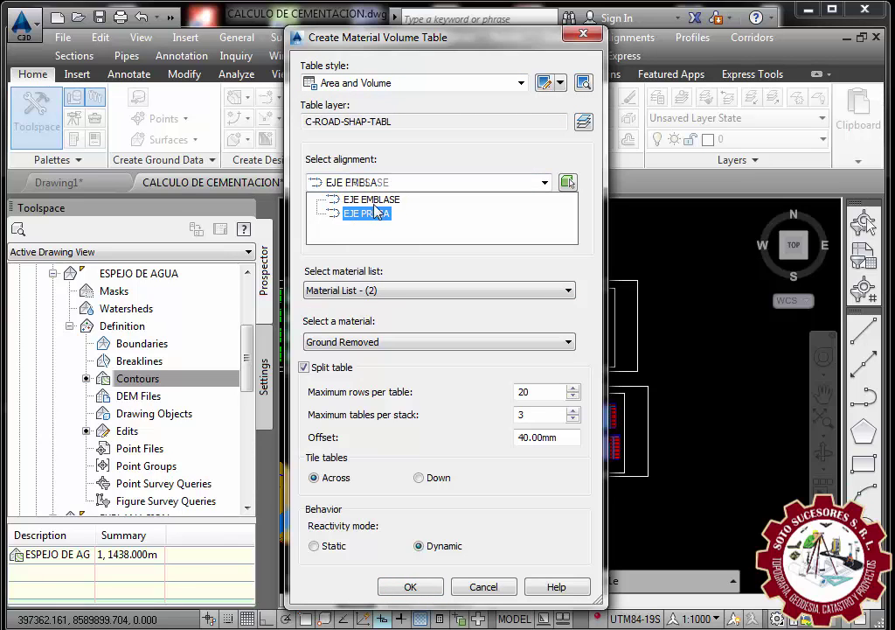
left_click(372, 200)
left_click(555, 392)
type("100")
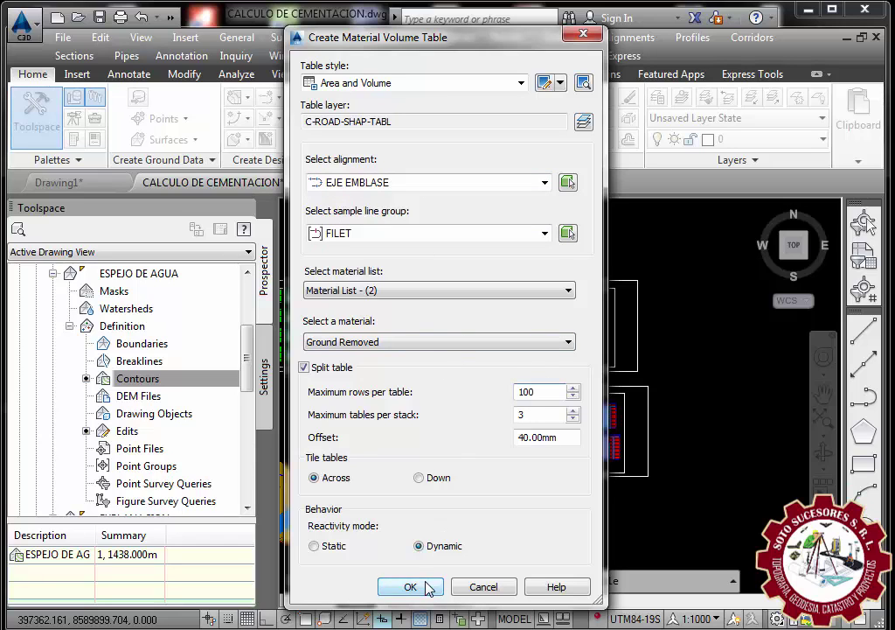
left_click(411, 587)
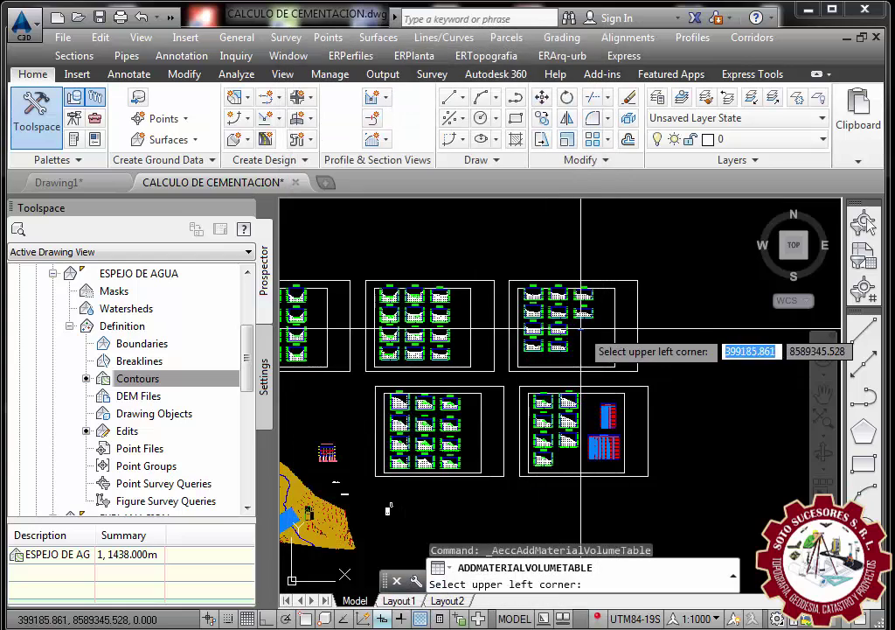
scroll(665, 315, "up", 3)
scroll(695, 294, "up", 3)
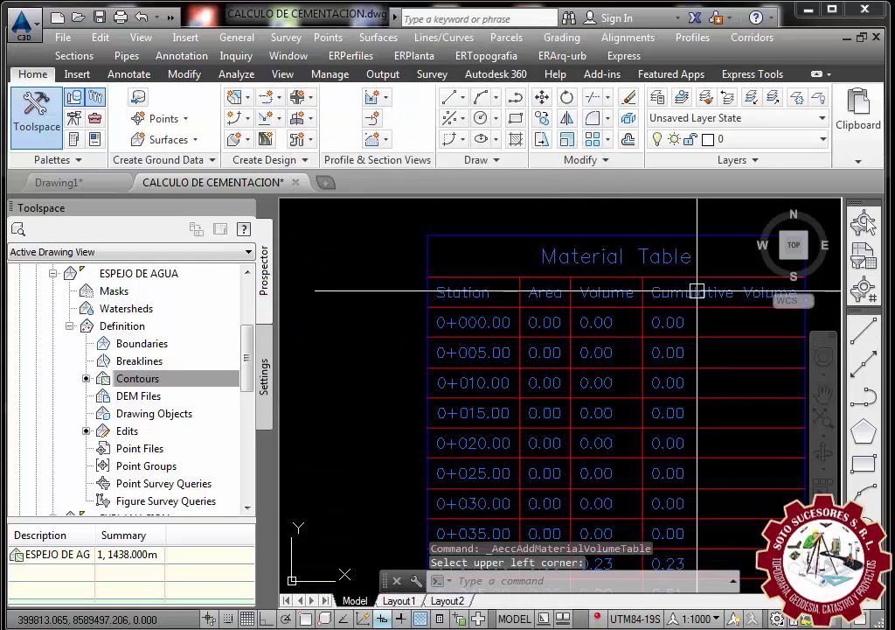
scroll(574, 282, "down", 4)
- Add a Total Volume table and place it beside the material table
left_click(74, 55)
mouse_move(101, 259)
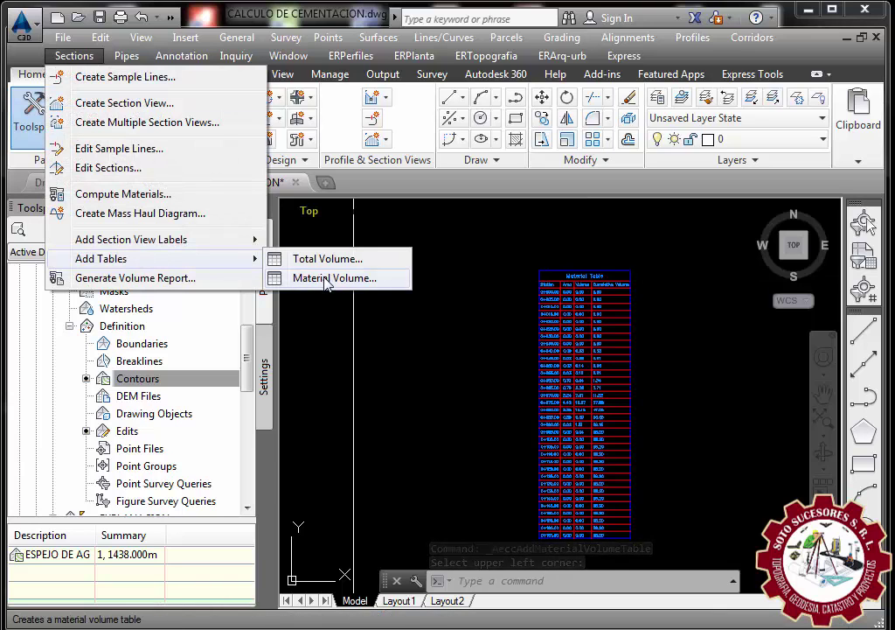
left_click(325, 262)
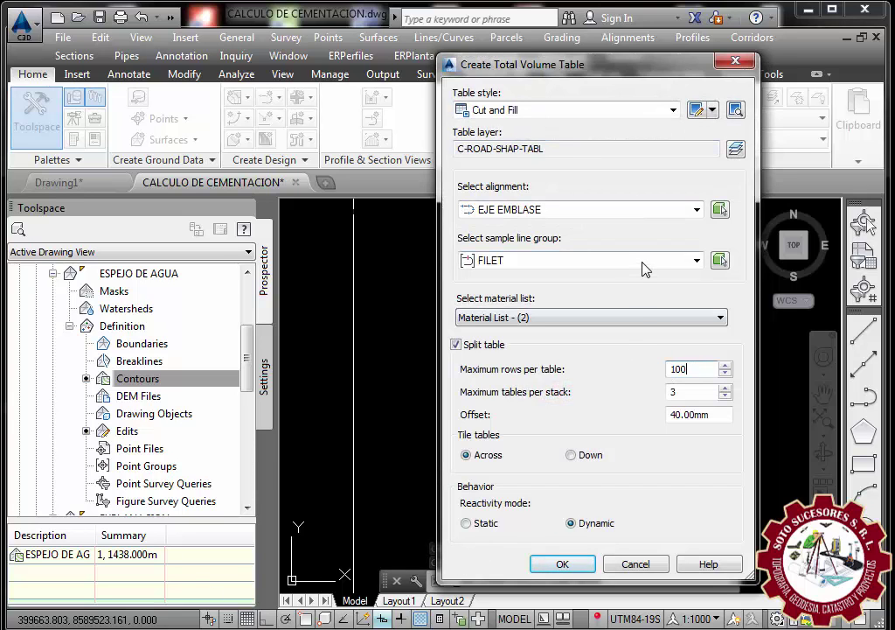
left_click(562, 567)
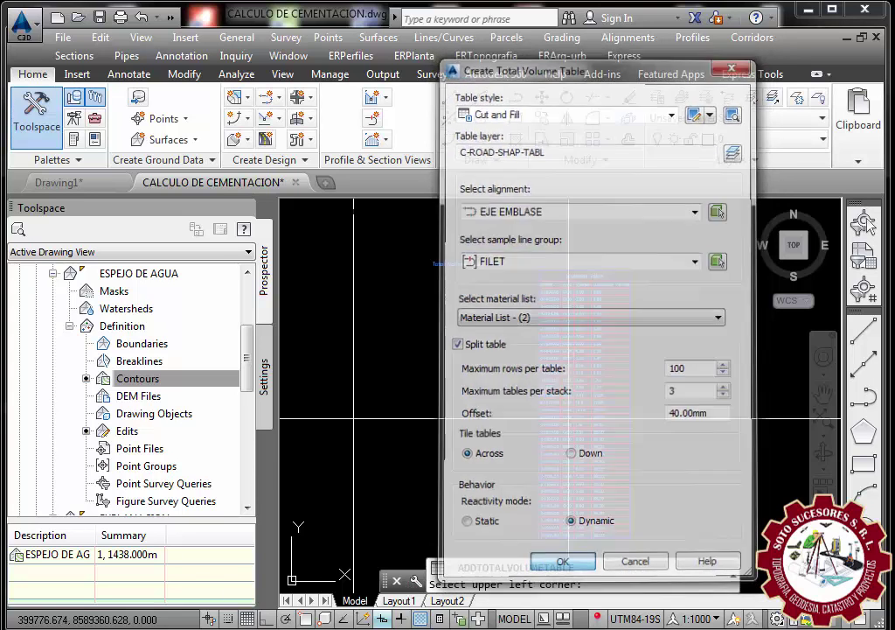
scroll(449, 292, "down", 1)
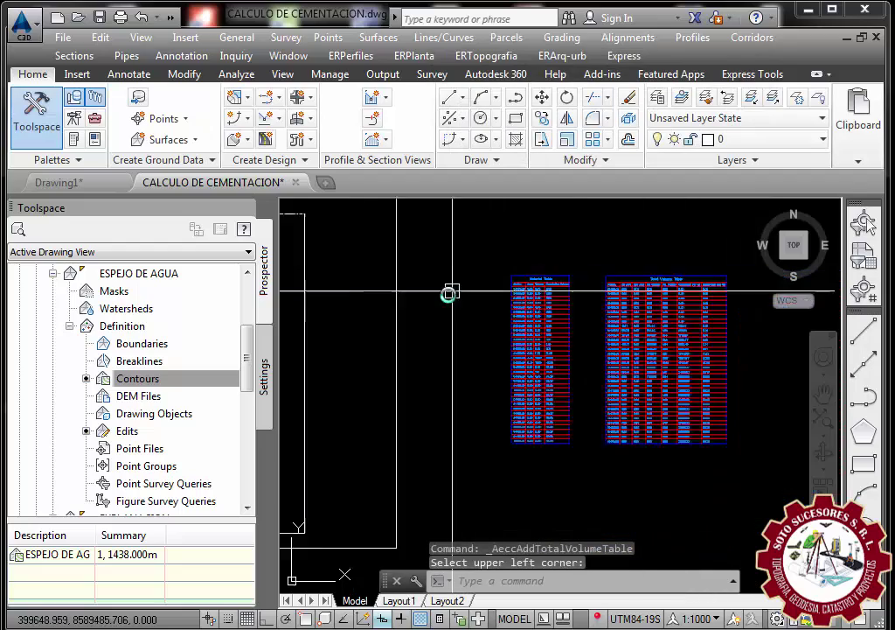
scroll(525, 290, "down", 3)
scroll(544, 295, "up", 4)
scroll(544, 295, "down", 3)
scroll(432, 268, "up", 1)
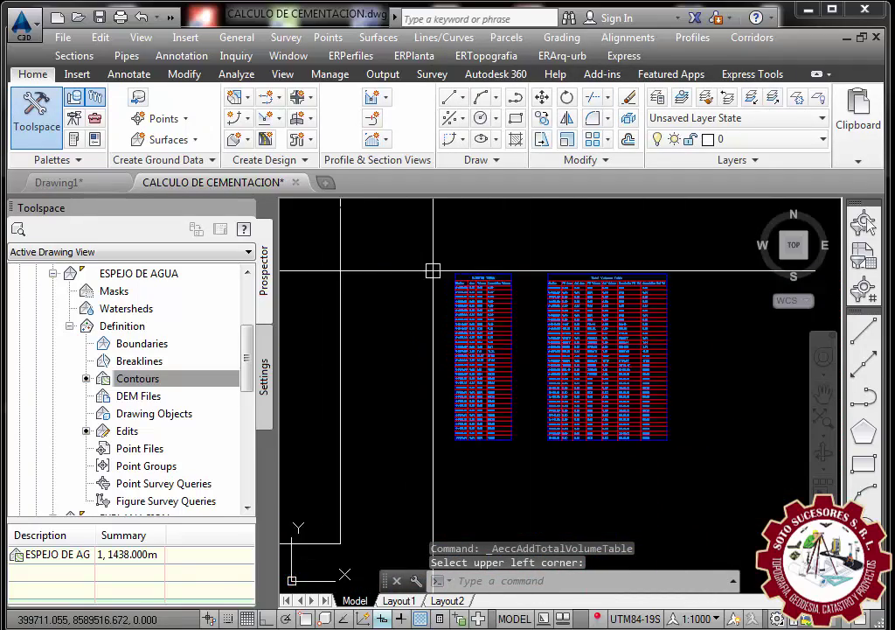
scroll(432, 267, "up", 3)
middle_click_drag(625, 350, 520, 349)
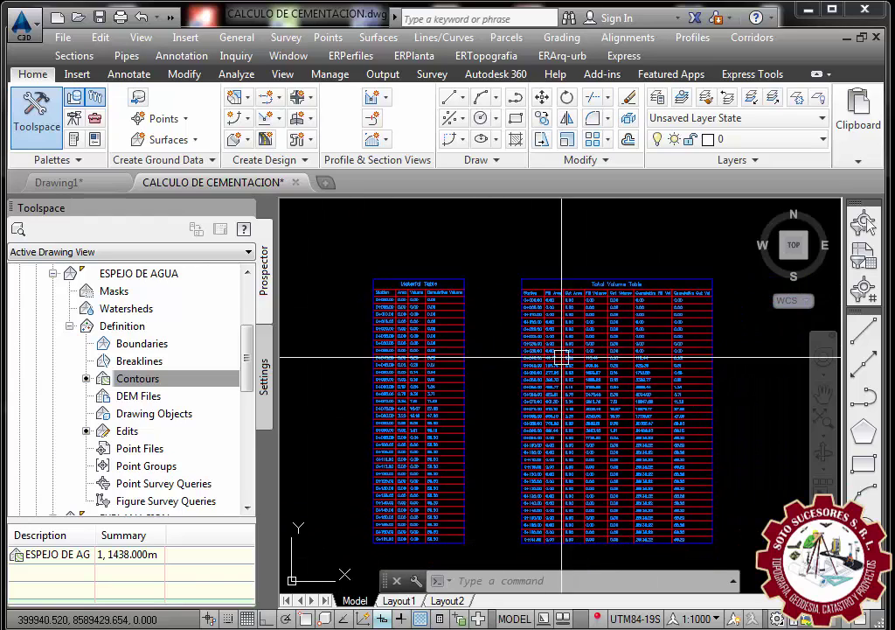
- Zoom and pan from EJE EMBLASE to the full EJE PRESA PROFILE, stations 0+000 to 0+088.29
scroll(601, 286, "down", 4)
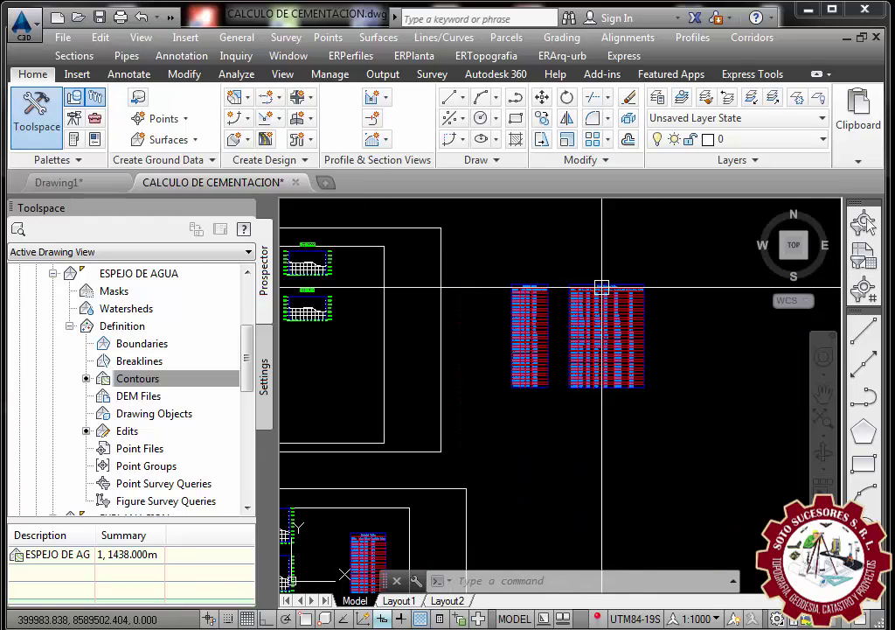
scroll(572, 279, "down", 4)
scroll(568, 303, "down", 3)
scroll(508, 329, "up", 4)
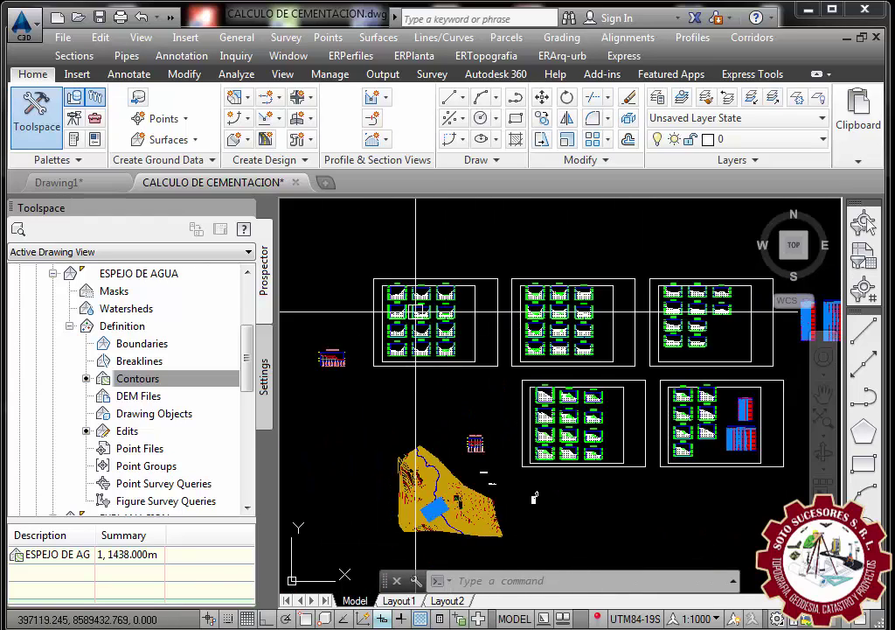
scroll(483, 300, "up", 3)
scroll(469, 311, "down", 4)
scroll(559, 327, "up", 4)
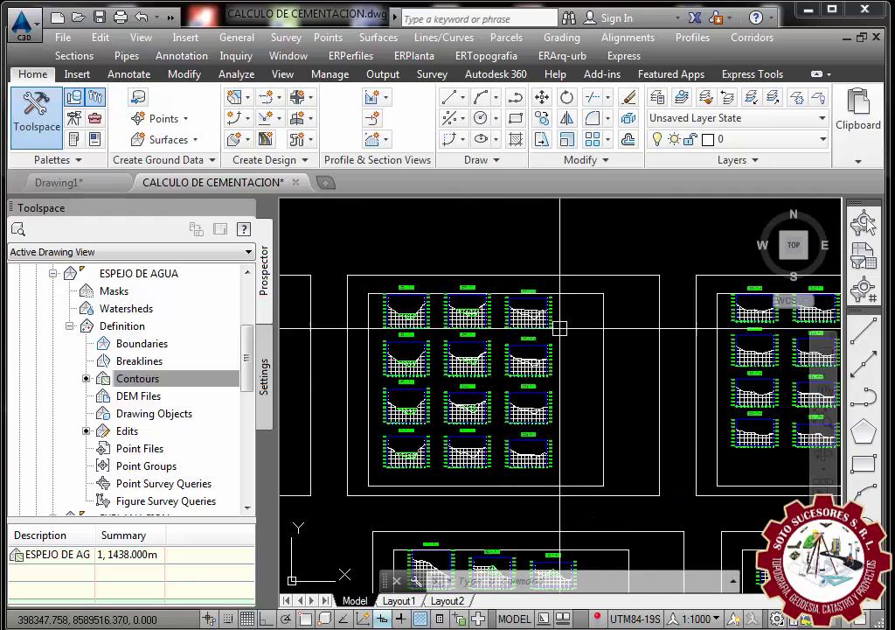
scroll(398, 330, "down", 1)
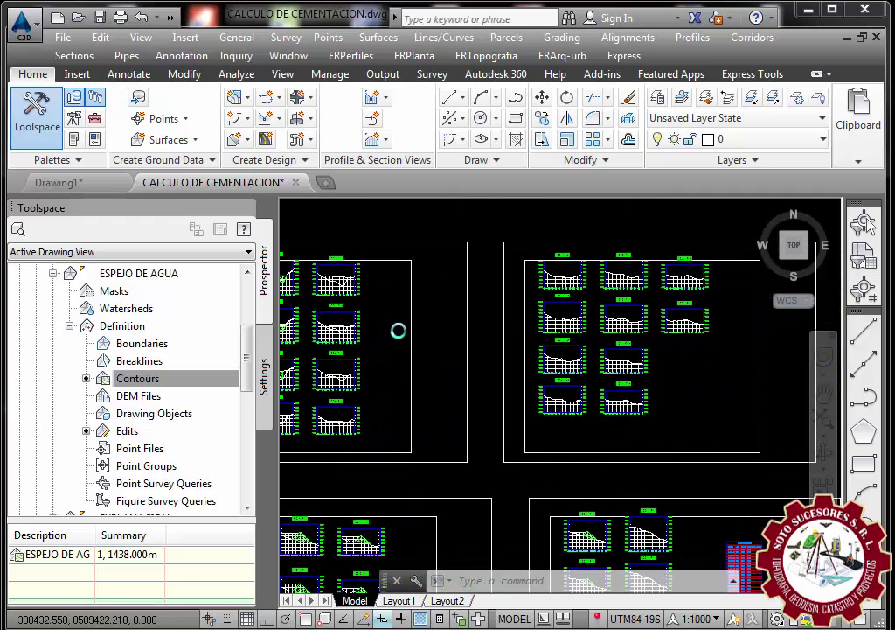
scroll(602, 355, "down", 2)
scroll(603, 335, "down", 2)
scroll(612, 332, "down", 4)
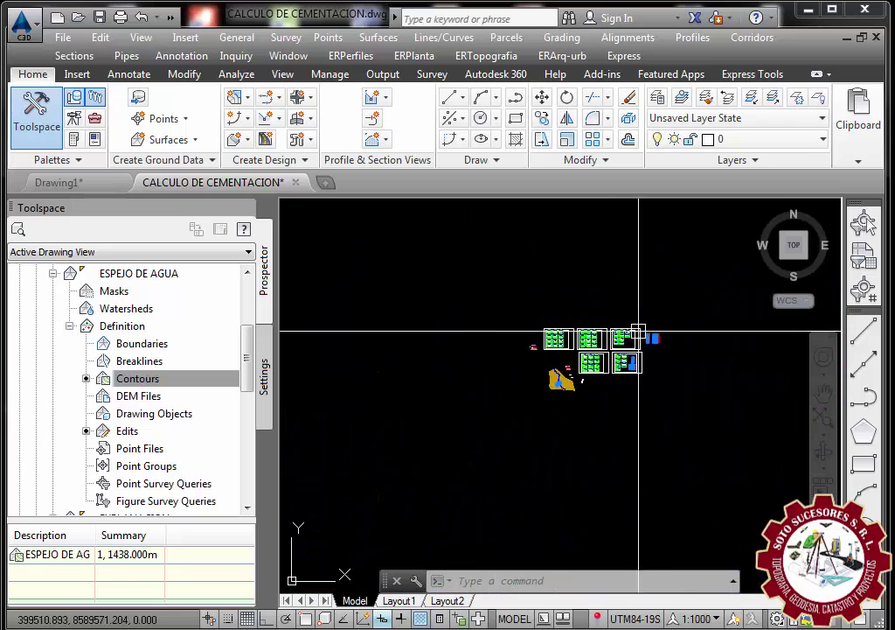
scroll(616, 333, "up", 4)
scroll(439, 328, "up", 5)
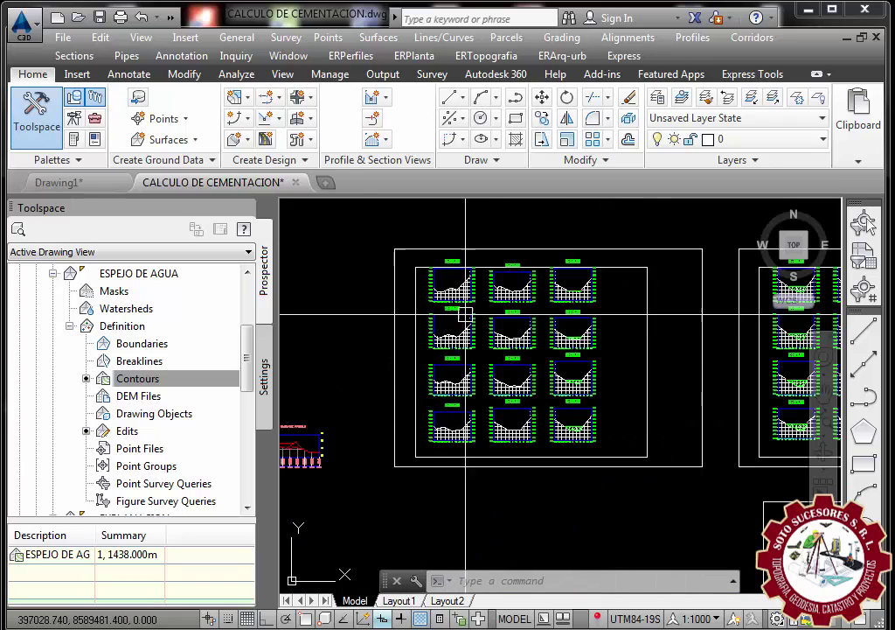
scroll(450, 343, "down", 4)
scroll(637, 358, "up", 2)
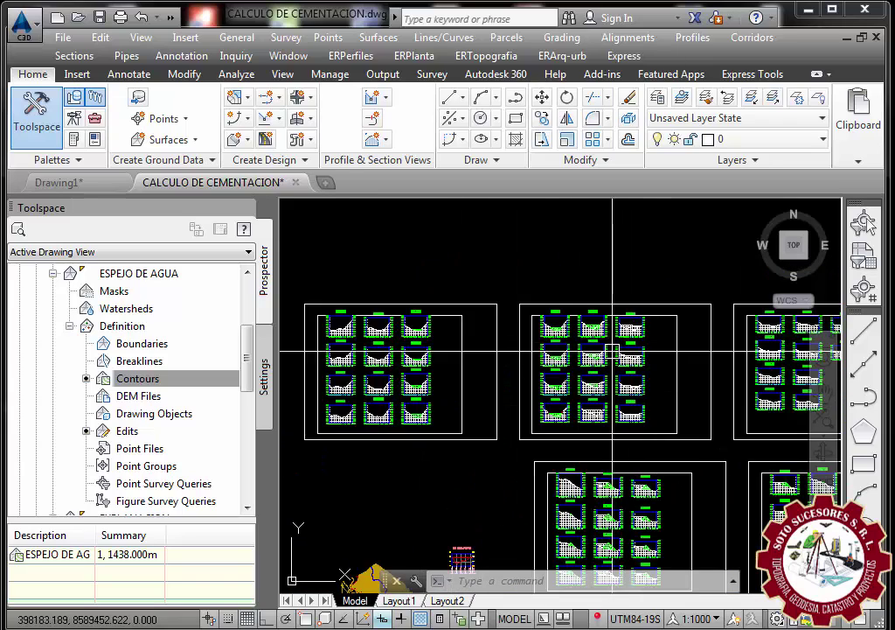
scroll(599, 350, "up", 3)
scroll(478, 305, "down", 7)
scroll(516, 433, "up", 5)
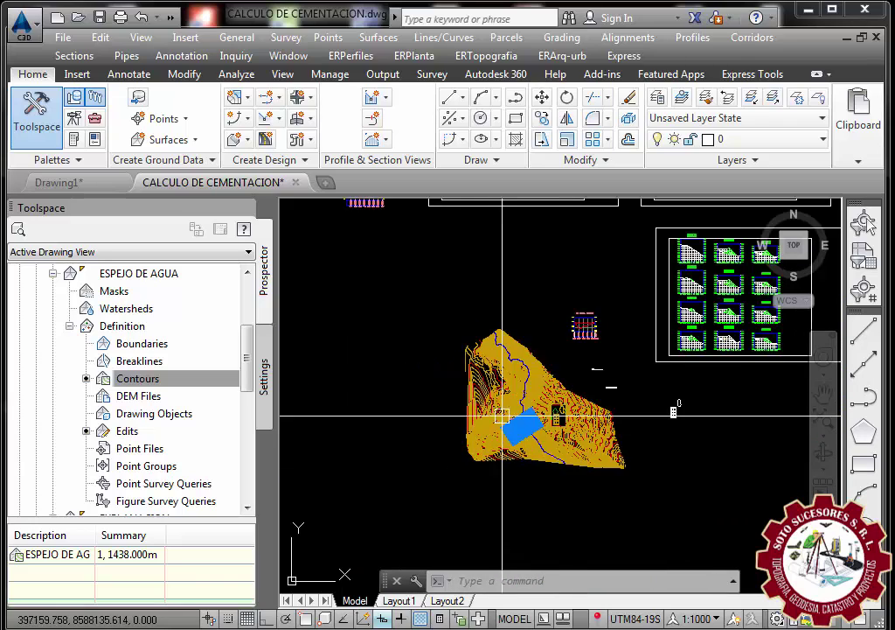
scroll(524, 414, "up", 2)
scroll(516, 415, "down", 7)
scroll(658, 326, "up", 2)
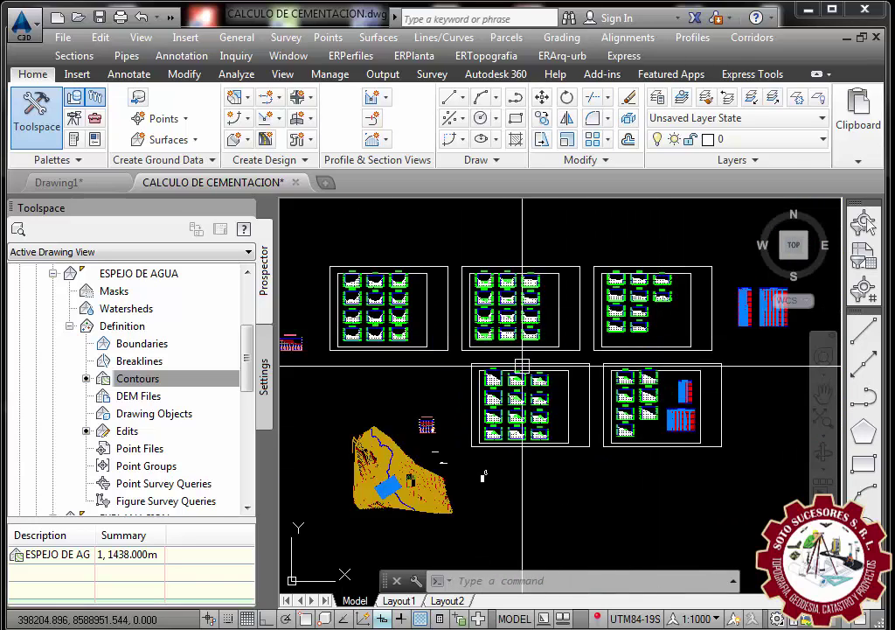
scroll(533, 341, "down", 3)
scroll(420, 326, "up", 2)
scroll(399, 349, "up", 4)
scroll(398, 344, "up", 2)
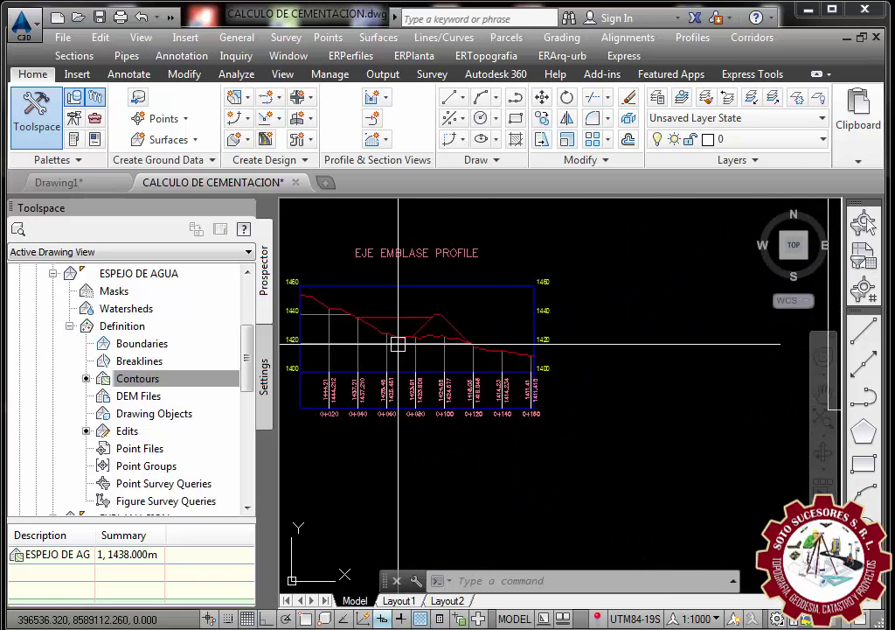
scroll(398, 343, "up", 3)
scroll(402, 343, "down", 6)
scroll(402, 343, "down", 5)
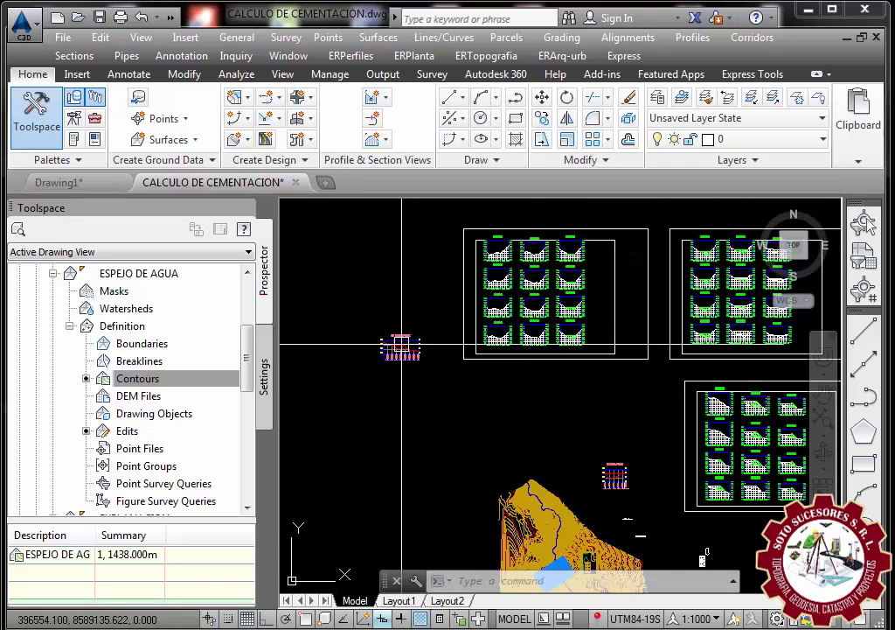
scroll(418, 336, "up", 3)
scroll(410, 356, "up", 3)
scroll(400, 274, "down", 4)
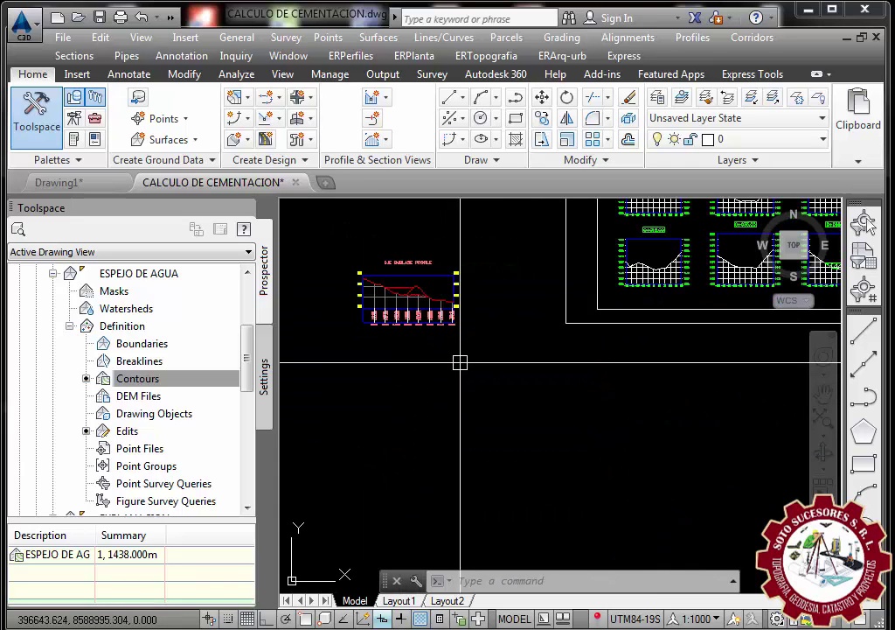
scroll(460, 359, "down", 4)
scroll(527, 411, "up", 5)
scroll(542, 418, "up", 5)
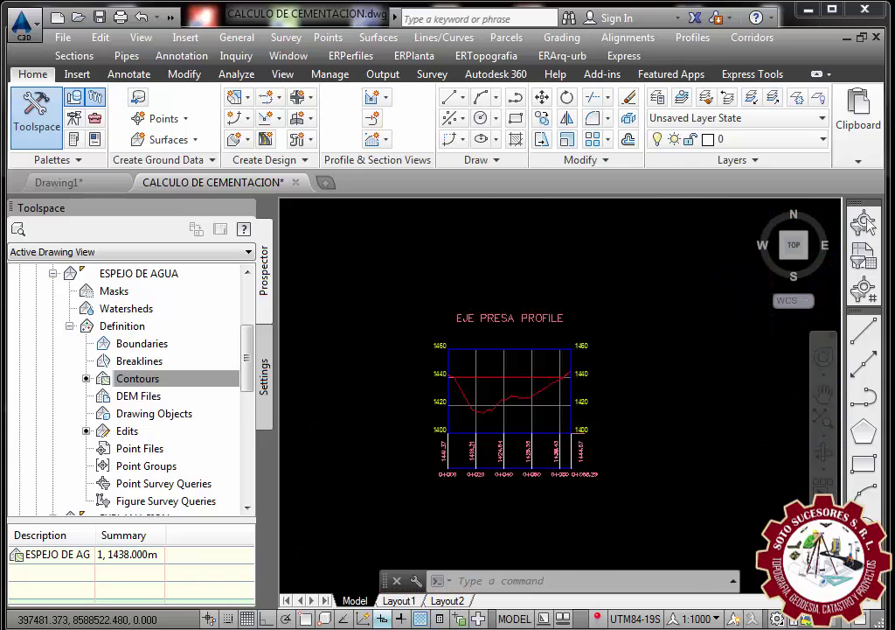
scroll(506, 356, "down", 5)
scroll(504, 374, "up", 5)
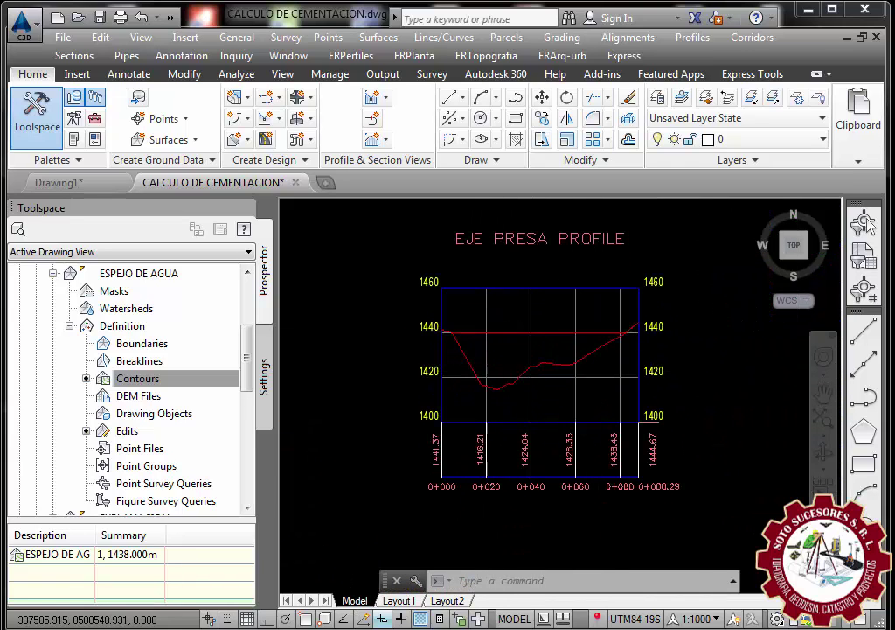
scroll(499, 333, "up", 3)
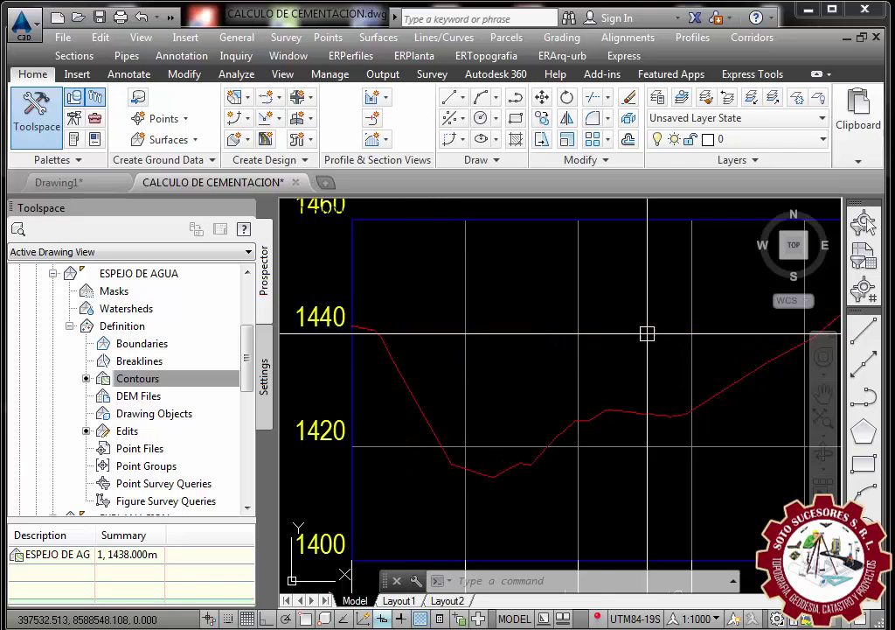
scroll(521, 348, "down", 3)
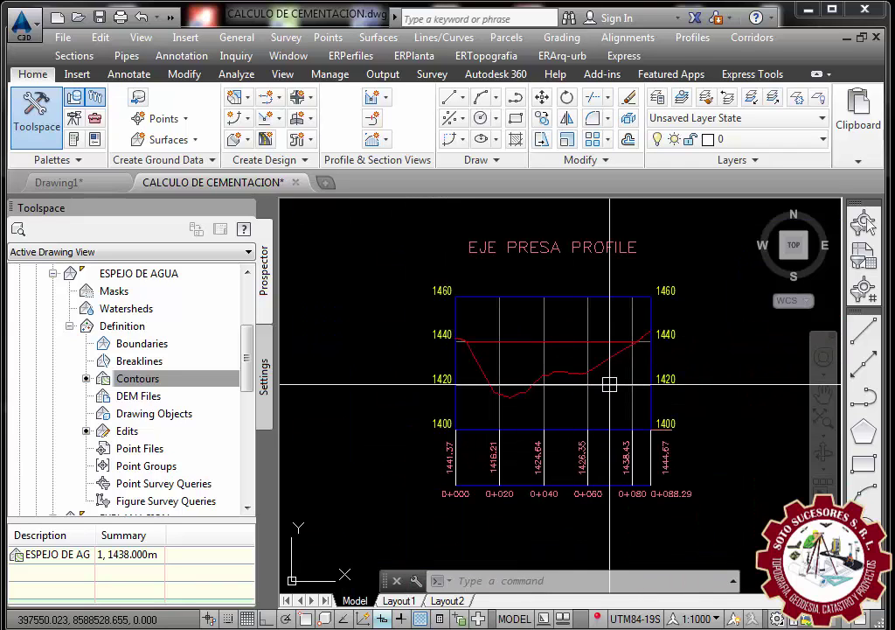
- Start adding Profile View Station Elevation labels on the EJE PRESA PROFILE
left_click(128, 74)
left_click(35, 107)
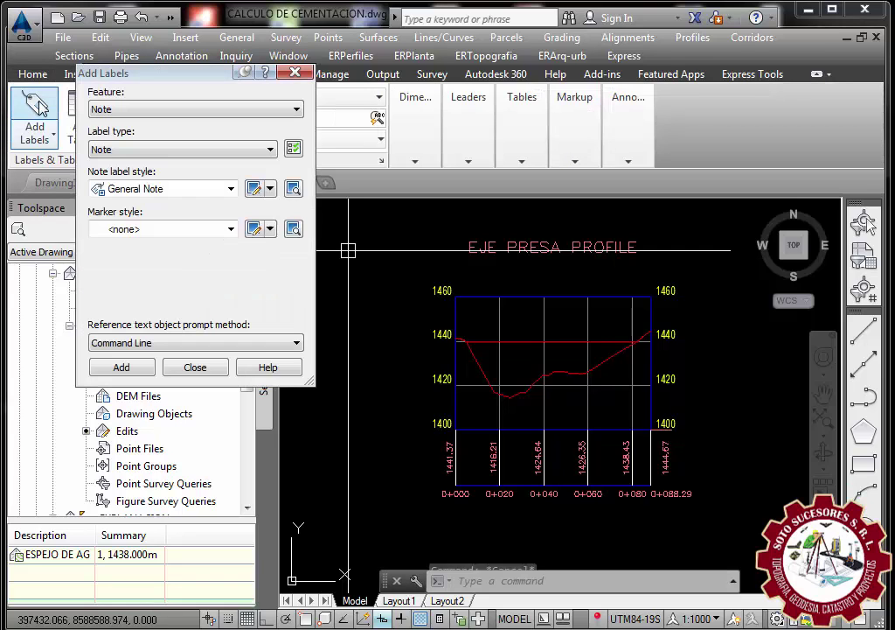
left_click(192, 111)
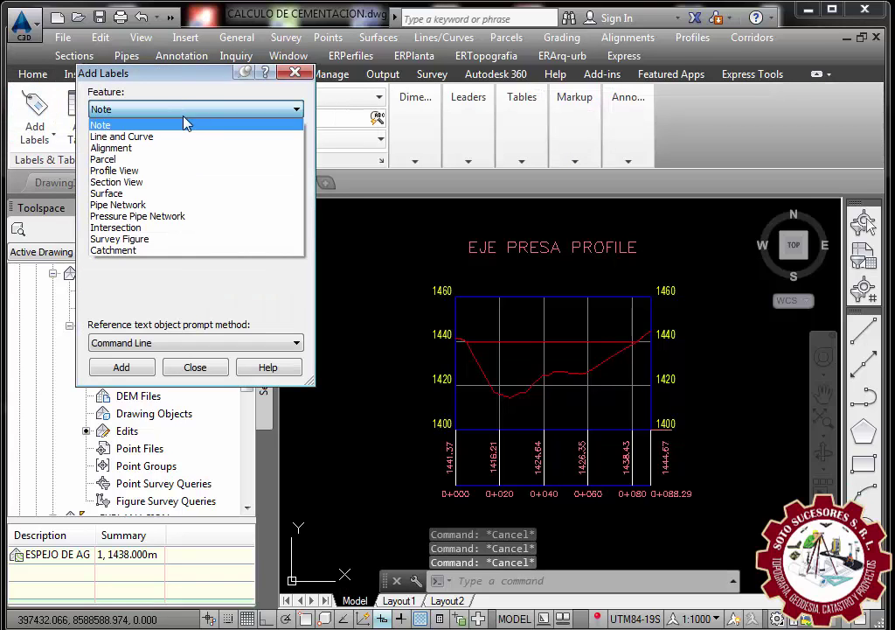
left_click(128, 172)
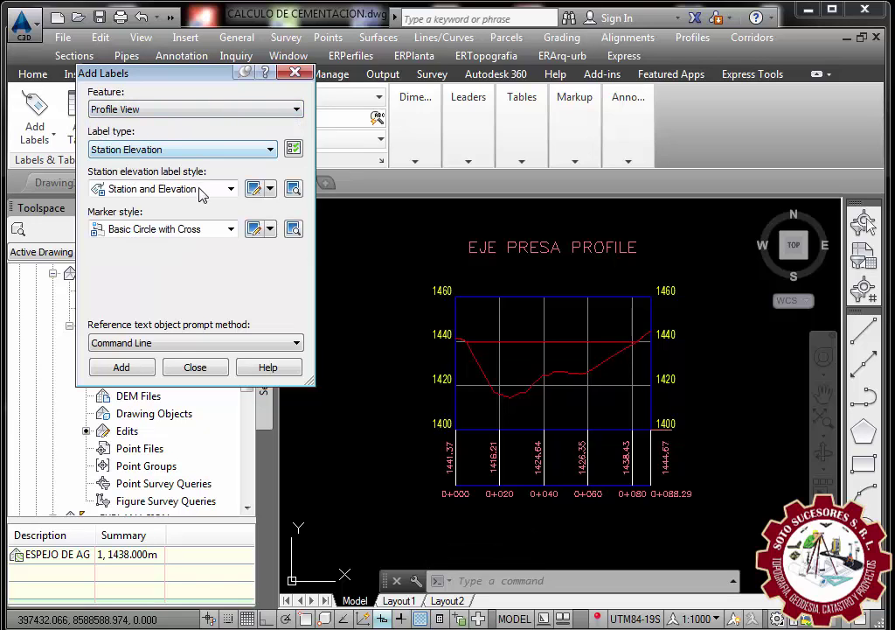
left_click(145, 155)
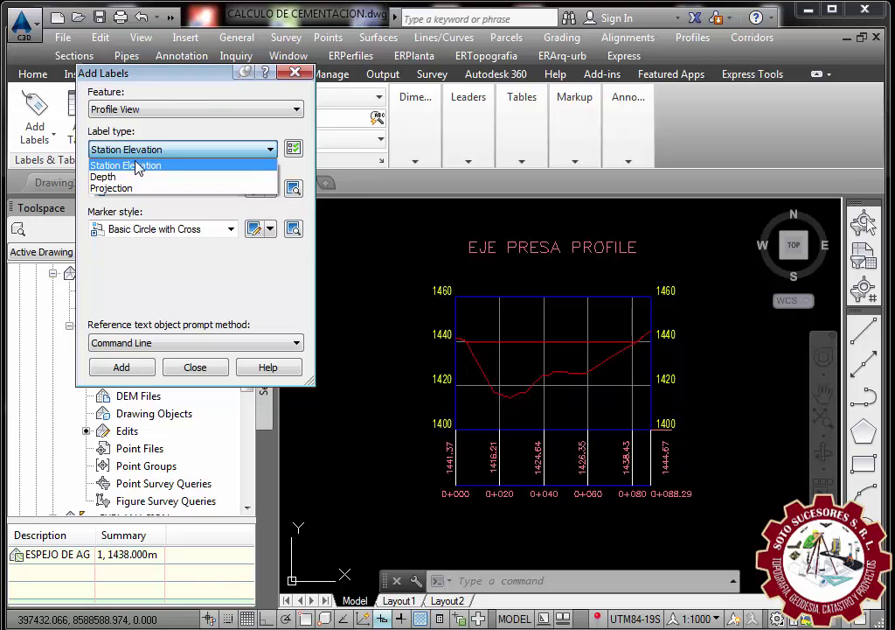
left_click(136, 172)
left_click(121, 366)
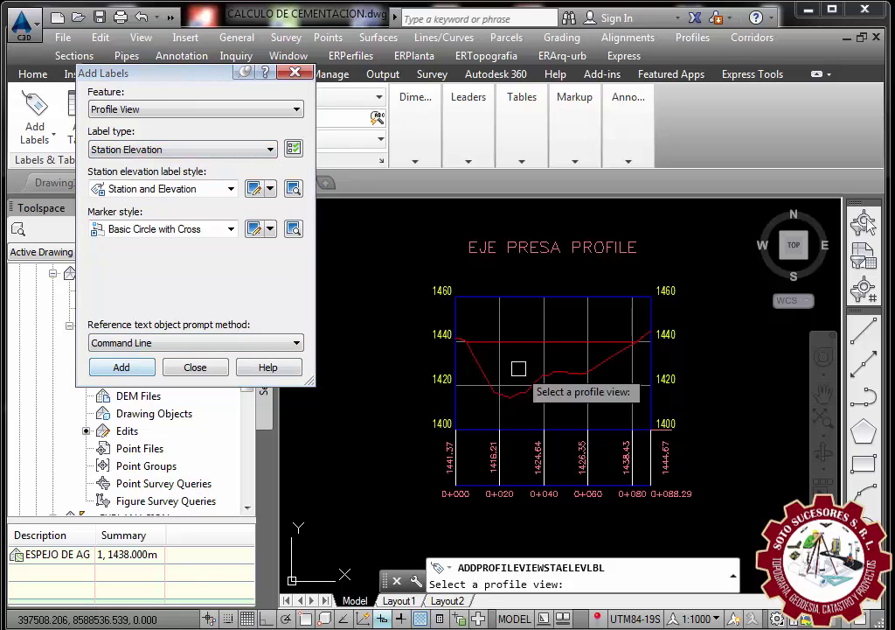
left_click(476, 386)
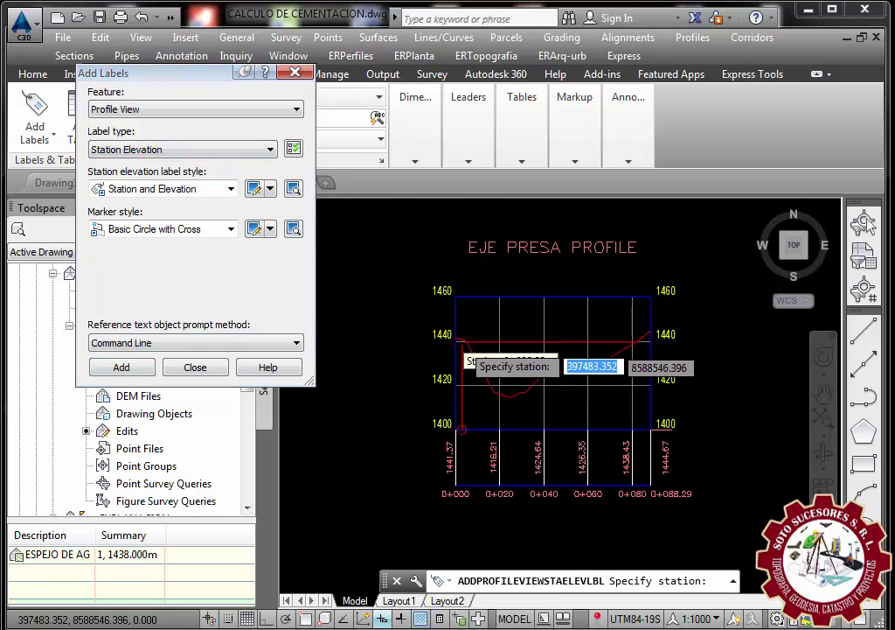
- Label STA 0+015.27 at ELEV 1440.00 and the low point 0+025.10 at ELEV 1414.66
scroll(448, 346, "up", 4)
scroll(441, 337, "up", 3)
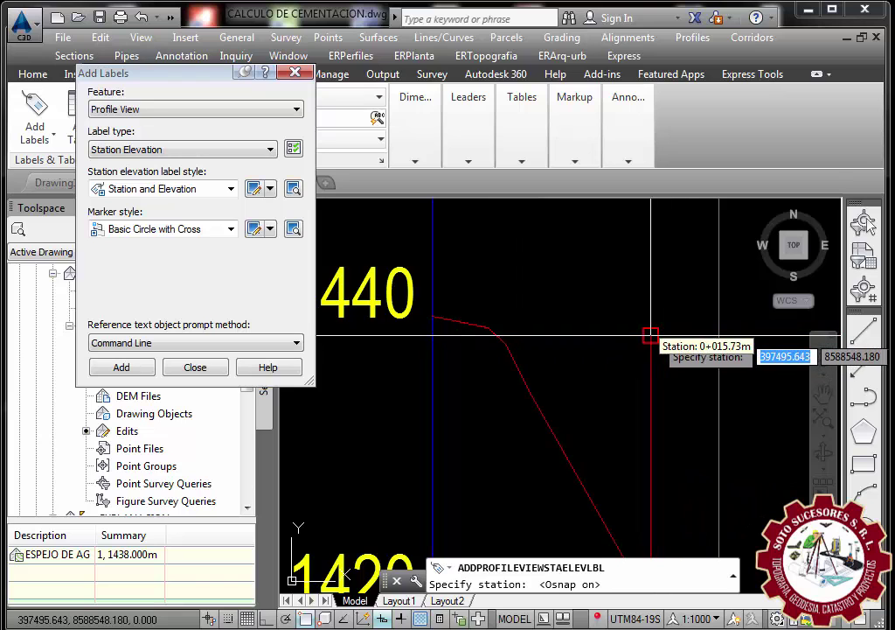
left_click(650, 334)
left_click(651, 334)
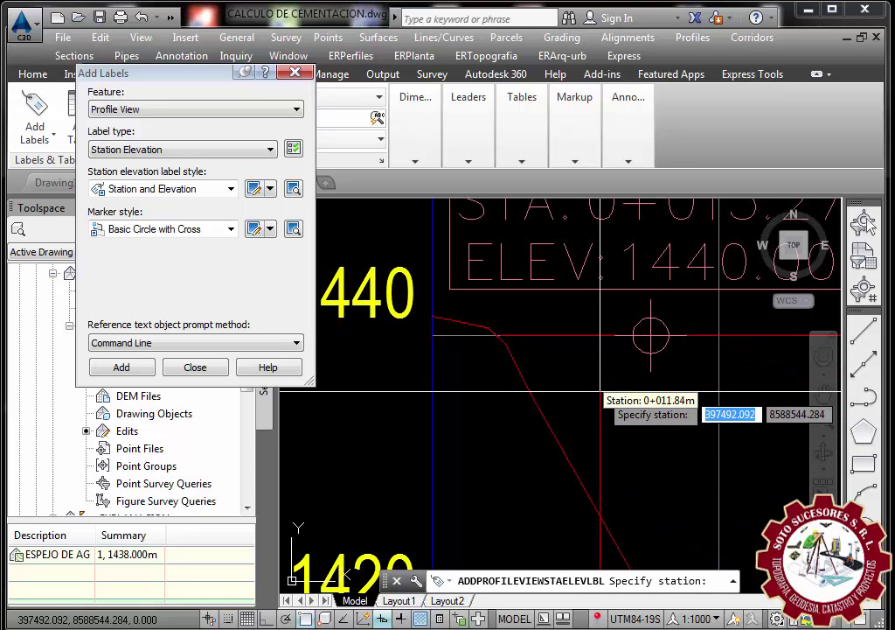
scroll(645, 368, "up", 2)
scroll(638, 376, "up", 2)
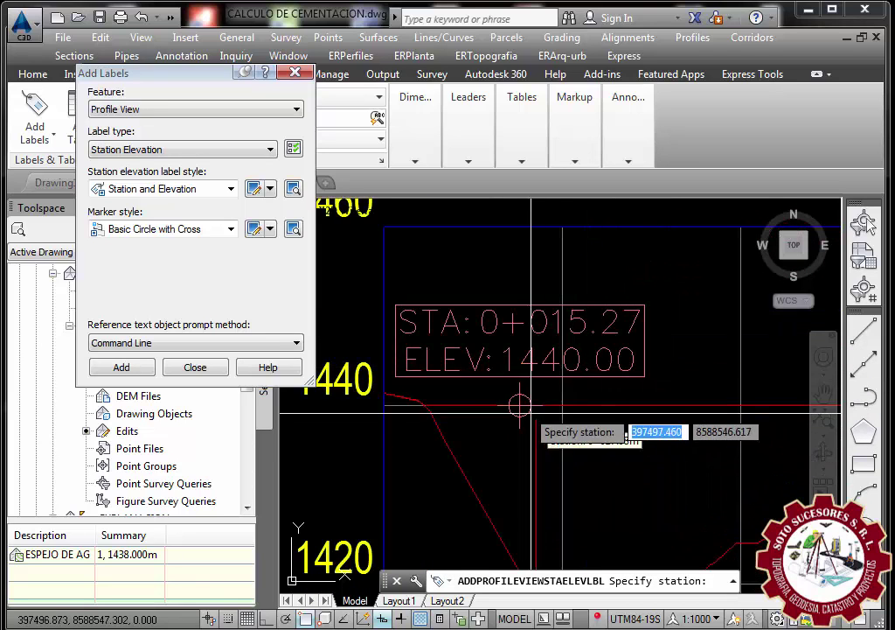
scroll(432, 289, "down", 4)
scroll(493, 415, "up", 3)
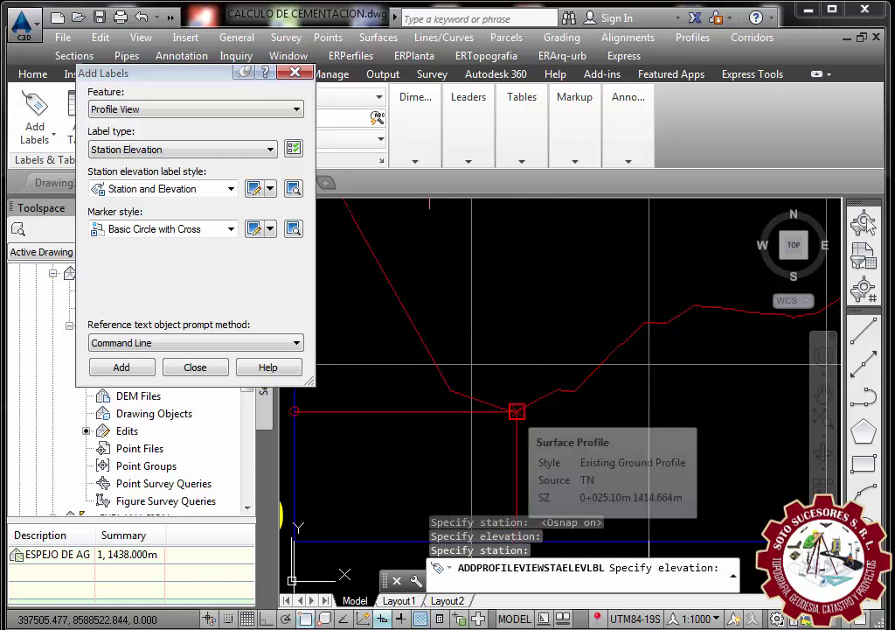
left_click(517, 410)
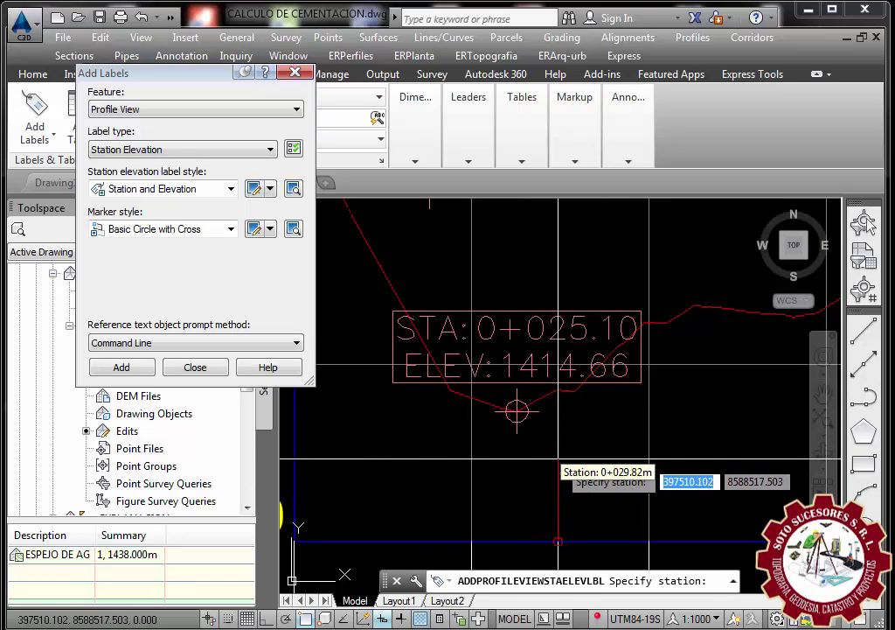
key("Escape")
- Move the 0+025.10 label below-right, clear of the ground line, with object snap off
left_click(520, 326)
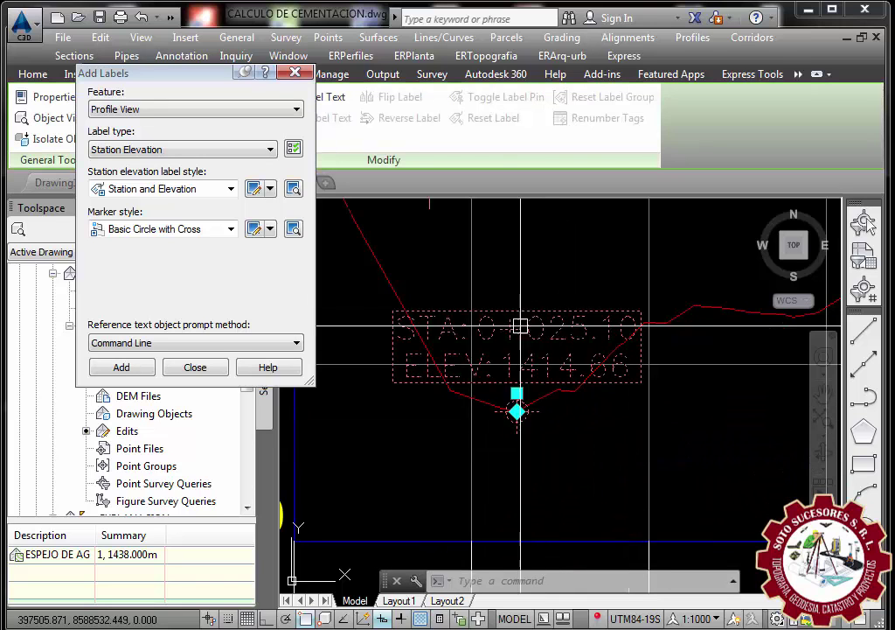
left_click(517, 394)
middle_click_drag(615, 448, 554, 384)
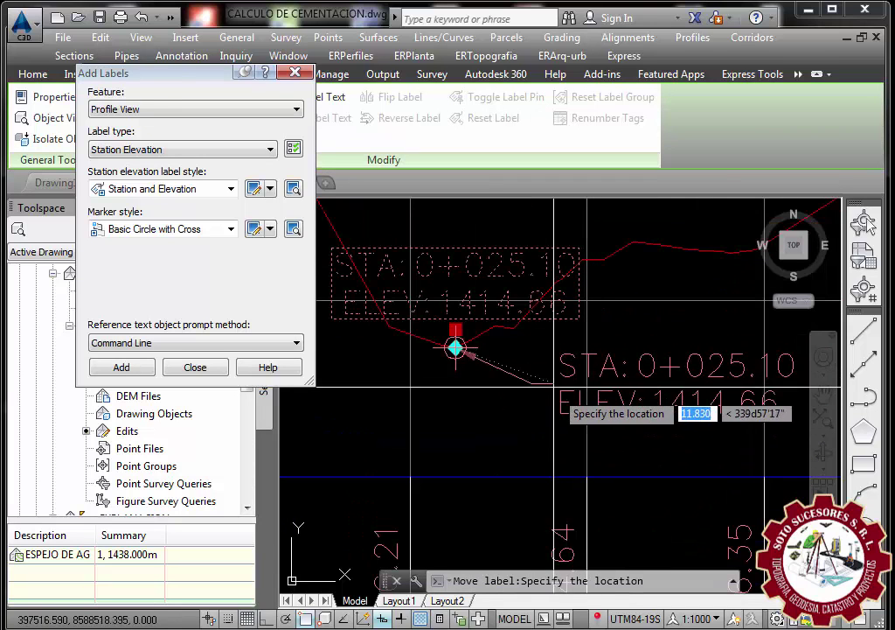
left_click(307, 619)
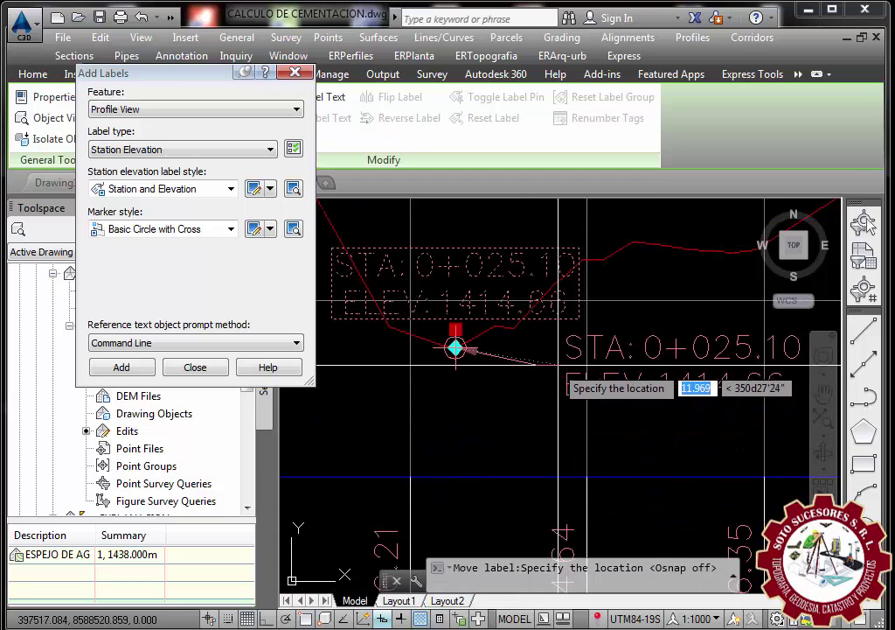
left_click(527, 412)
key("Escape")
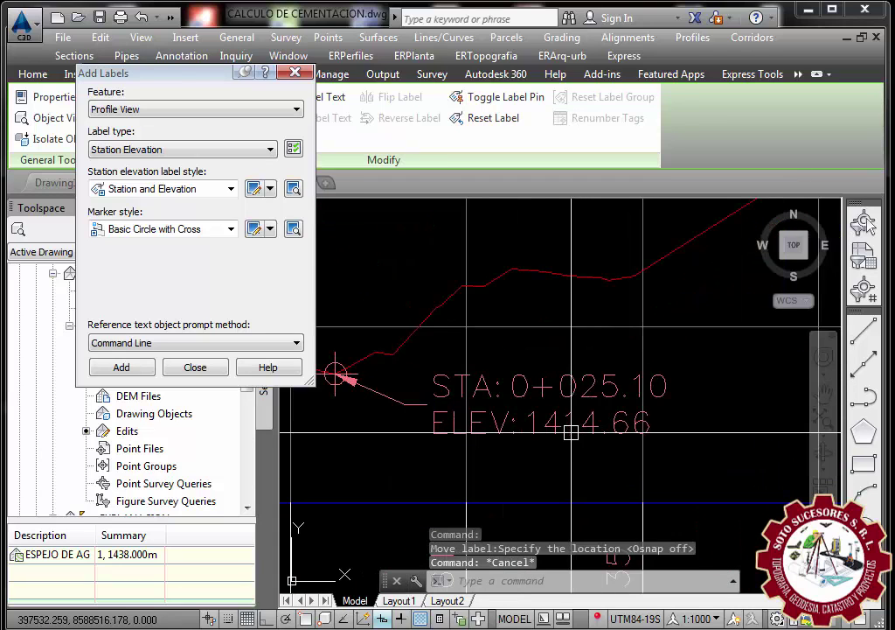
- Reposition the 0+015.27 label clear of the ground line
scroll(535, 345, "down", 3)
left_click(518, 312)
scroll(519, 312, "up", 5)
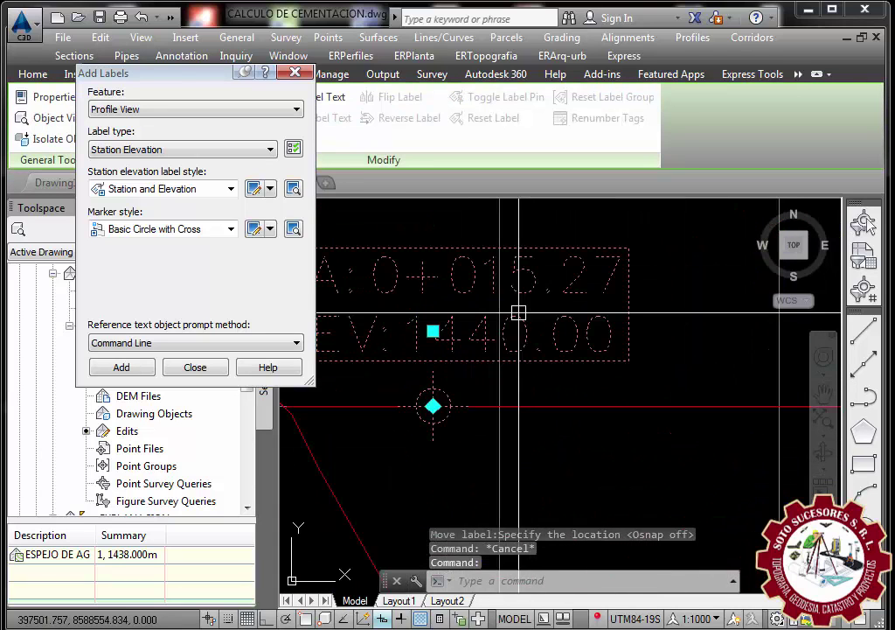
left_click(437, 331)
scroll(603, 262, "down", 3)
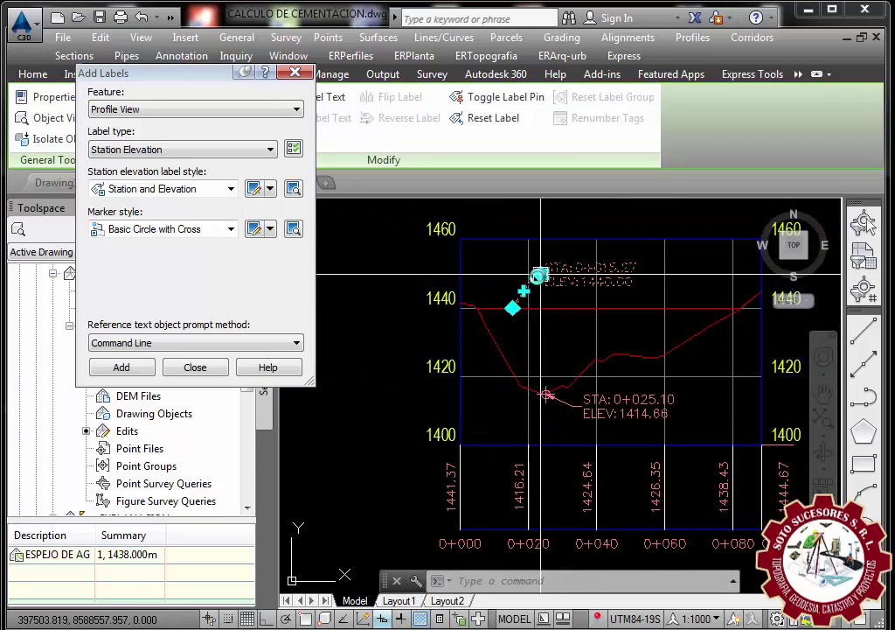
left_click(603, 278)
scroll(603, 279, "up", 3)
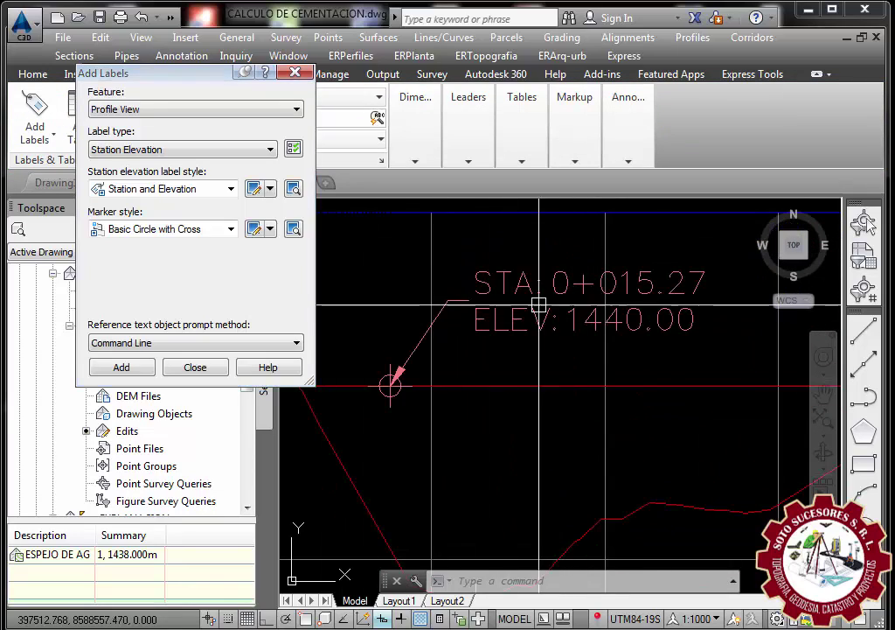
scroll(538, 305, "down", 3)
scroll(525, 333, "down", 3)
scroll(550, 354, "down", 2)
- Label the EJE EMBLASE PROFILE dam crest at STA 0+097.30, ELEV 1440.00
scroll(584, 347, "down", 2)
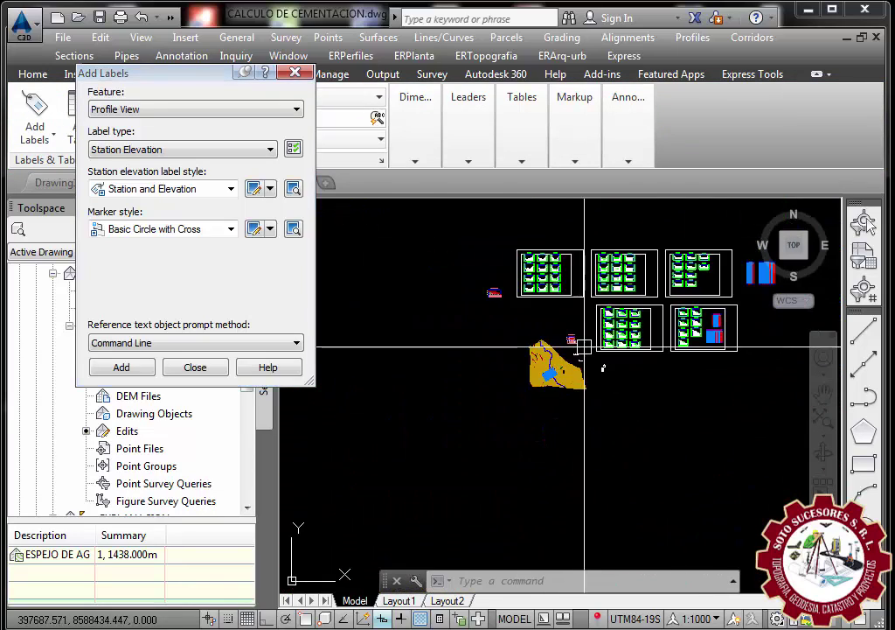
scroll(584, 347, "up", 1)
scroll(437, 349, "up", 3)
scroll(402, 351, "up", 2)
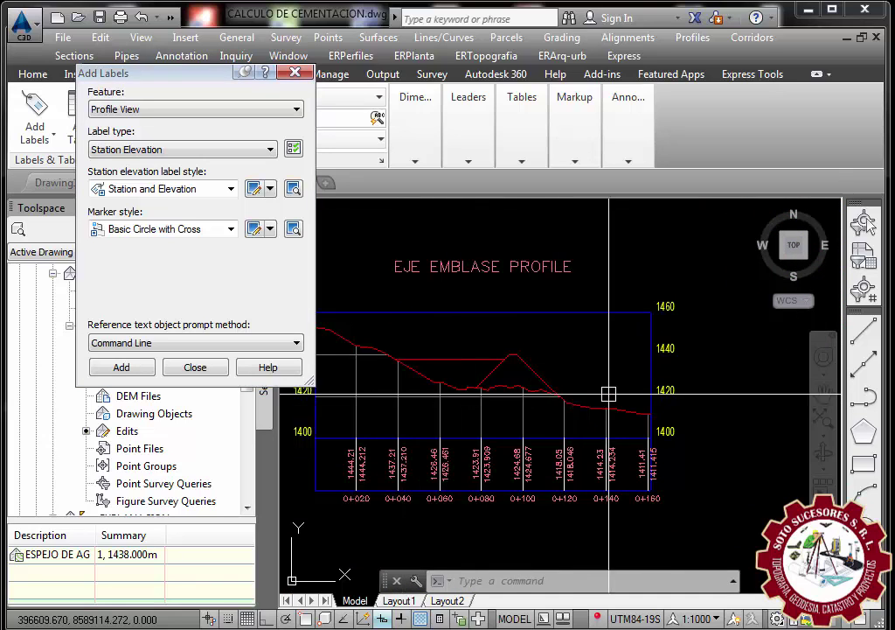
left_click(127, 369)
left_click(373, 400)
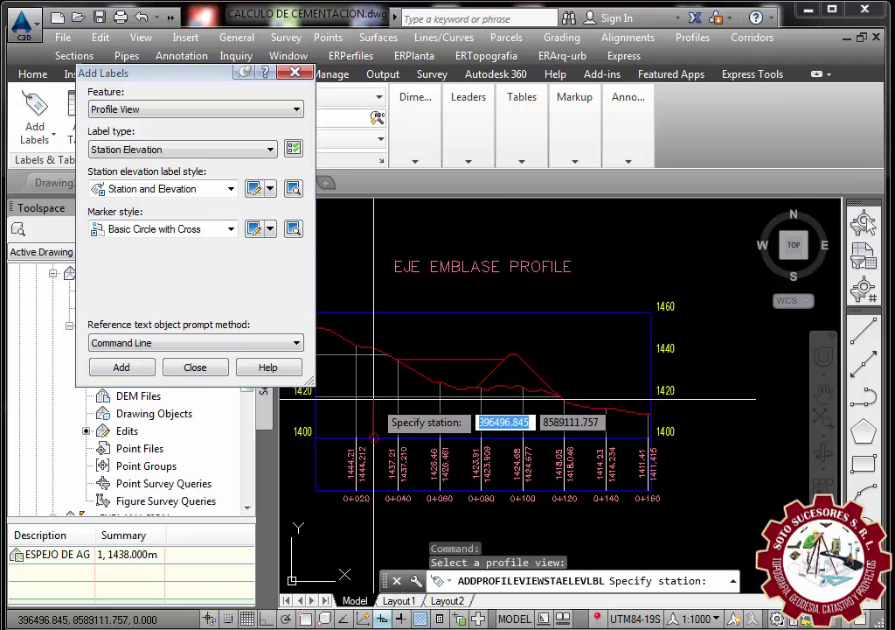
scroll(509, 379, "up", 2)
scroll(514, 325, "up", 2)
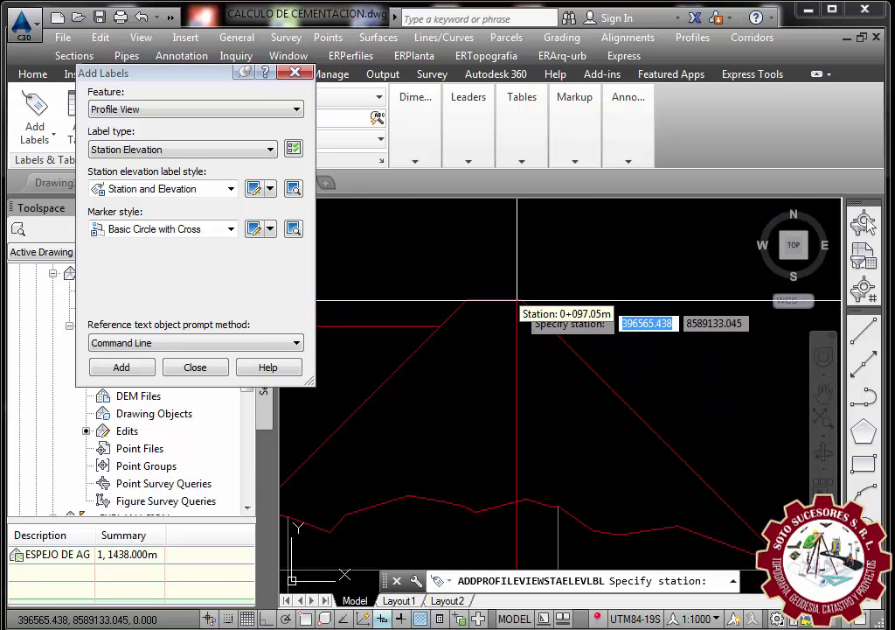
left_click(306, 619)
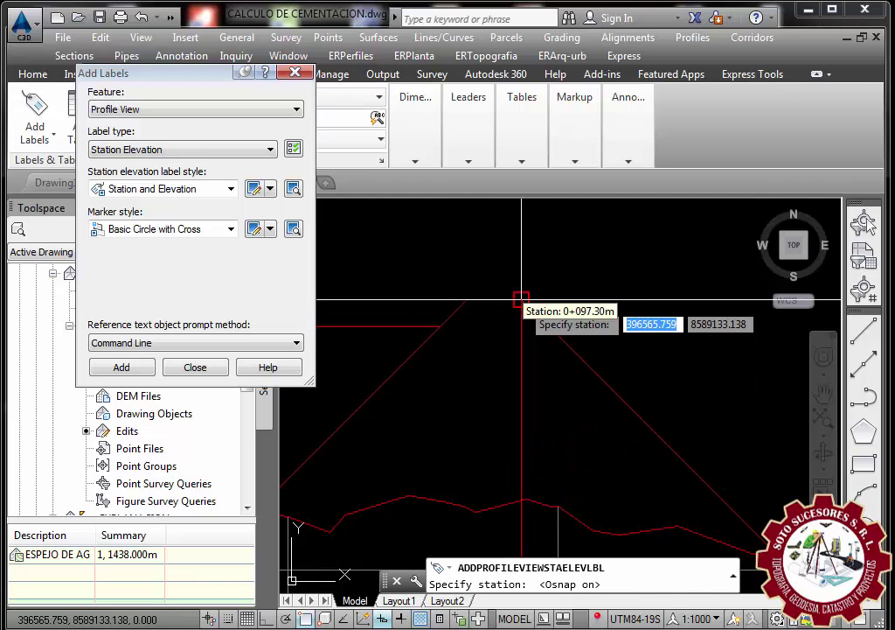
left_click(521, 300)
left_click(522, 300)
- Add a station-elevation label at STA 0+062.96, ELEV 1438.00 on the flat line
scroll(504, 350, "down", 4)
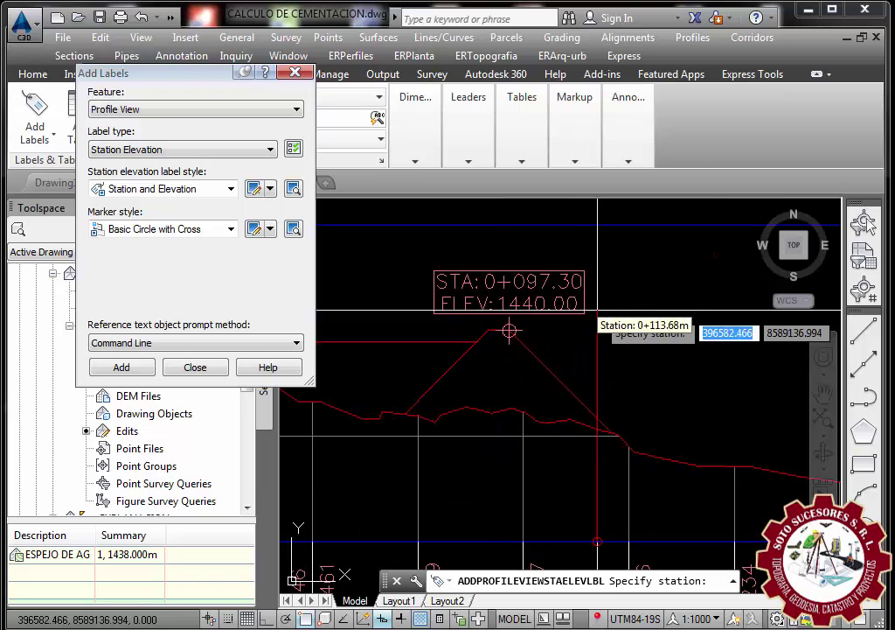
scroll(551, 374, "down", 5)
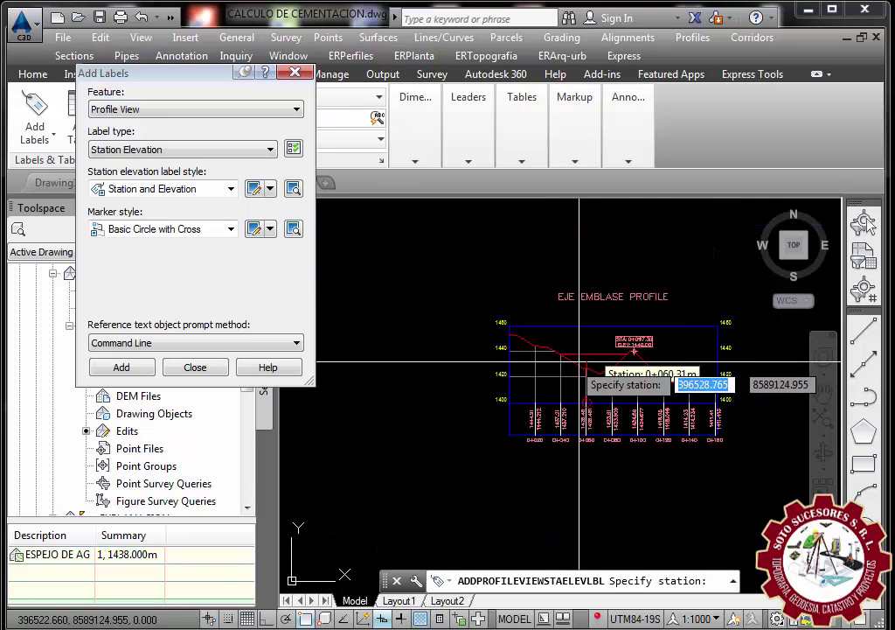
scroll(612, 358, "up", 4)
scroll(633, 339, "up", 2)
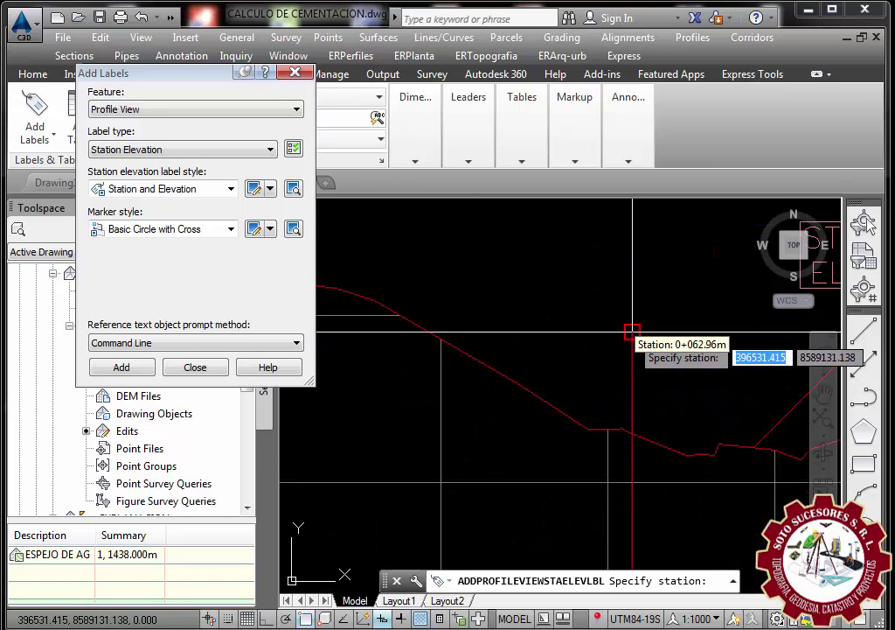
key("F3")
left_click(632, 332)
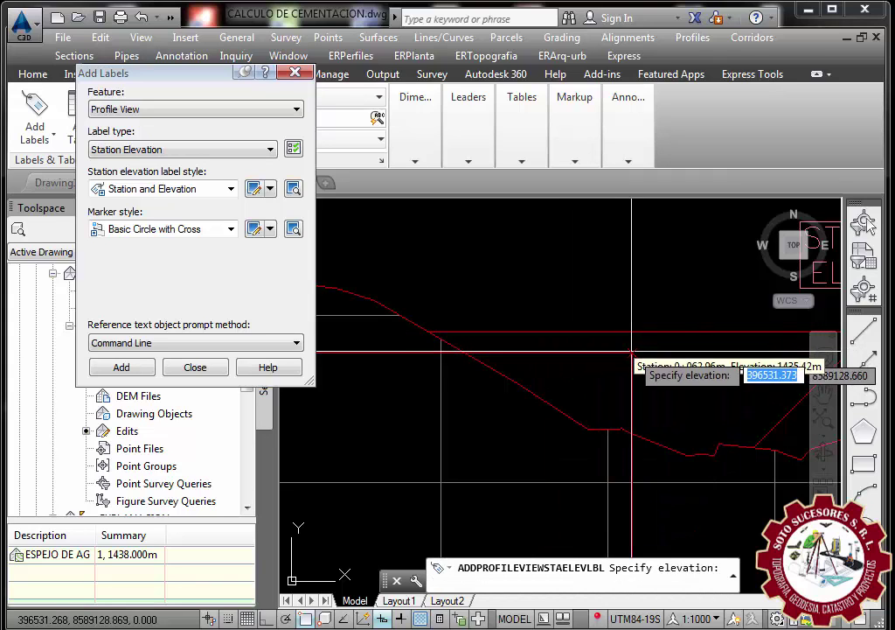
left_click(633, 332)
key("Return")
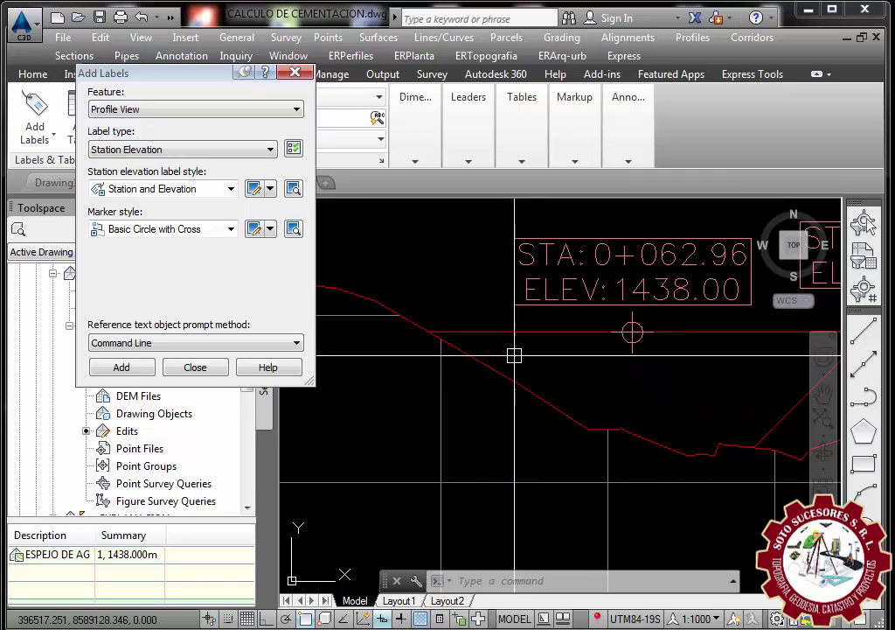
scroll(588, 368, "down", 2)
- Select the STA 0+097.30 label, then cancel without moving it
scroll(641, 345, "up", 2)
left_click(646, 356)
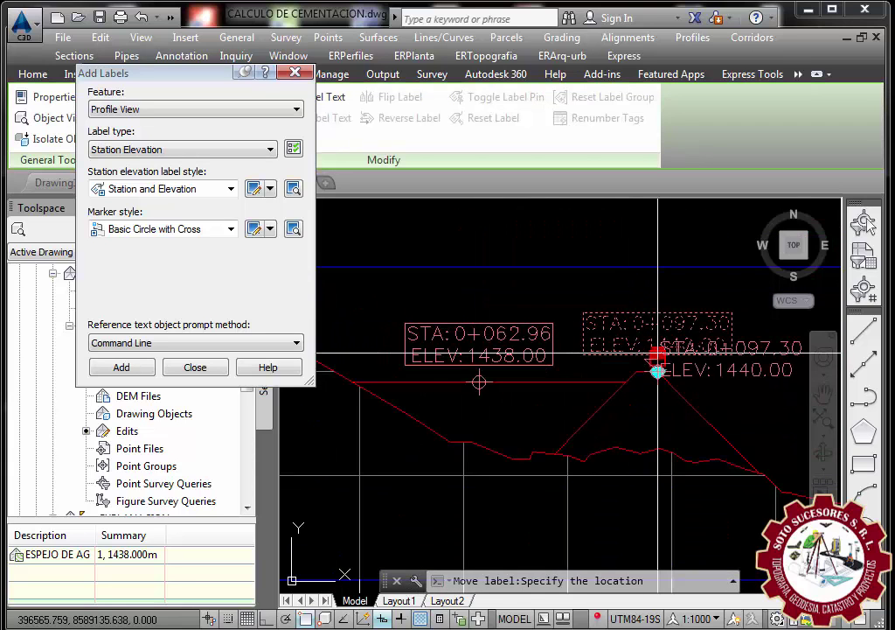
scroll(656, 346, "up", 4)
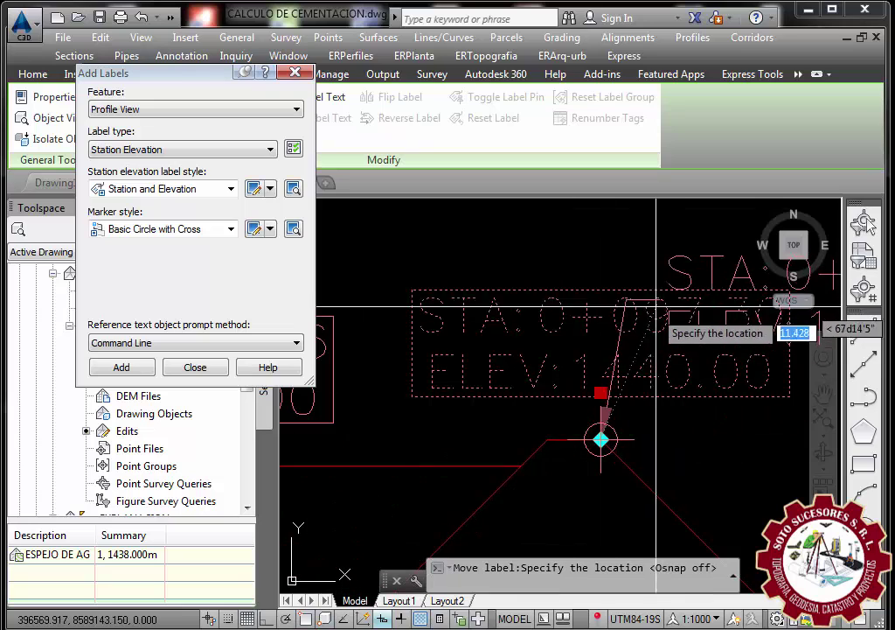
scroll(644, 320, "down", 2)
scroll(745, 358, "down", 3)
scroll(564, 361, "up", 3)
scroll(564, 360, "up", 2)
key("Escape")
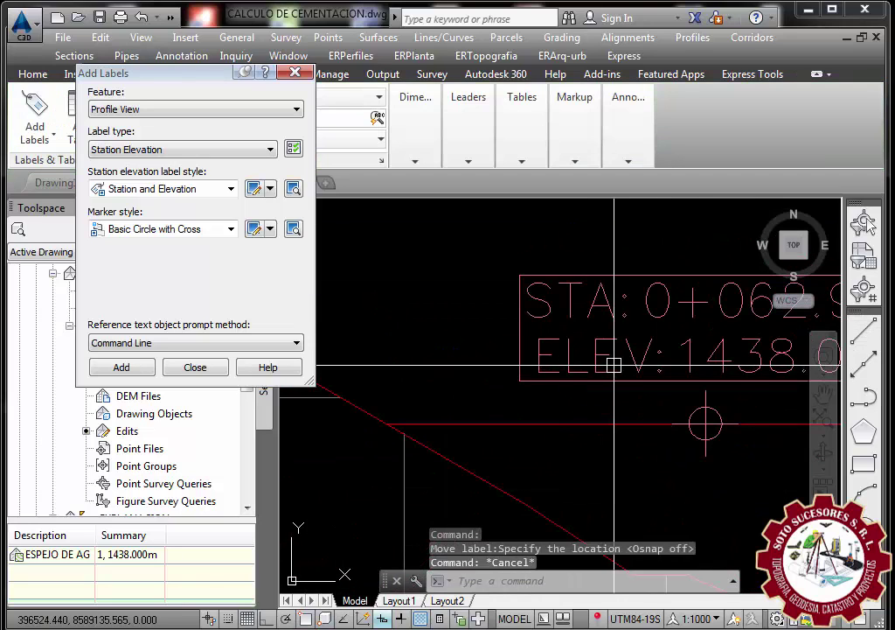
- Move the STA 0+062.96 label above-left of its marker so a leader connects them
left_click(600, 365)
left_click(548, 380)
left_click(706, 405)
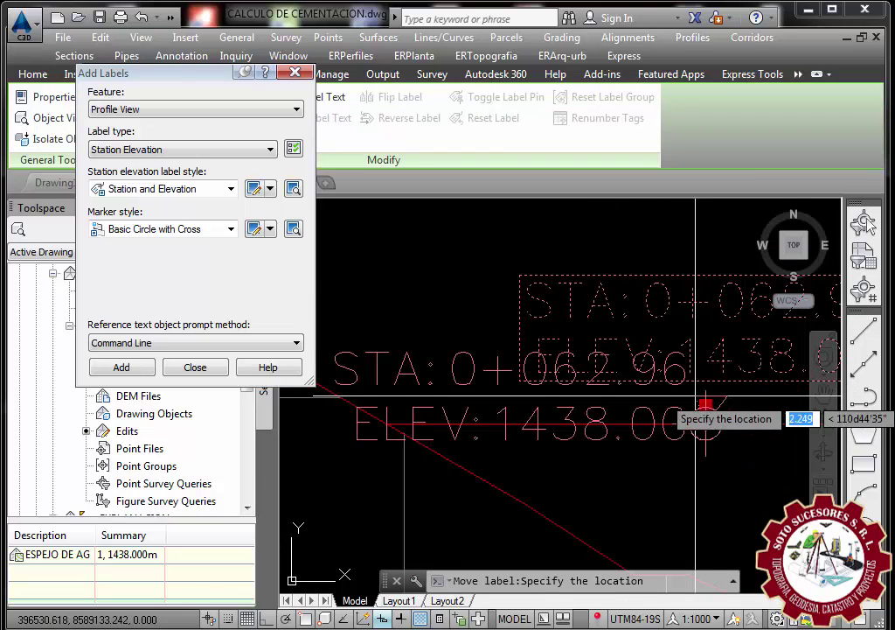
left_click(697, 301)
scroll(600, 336, "down", 2)
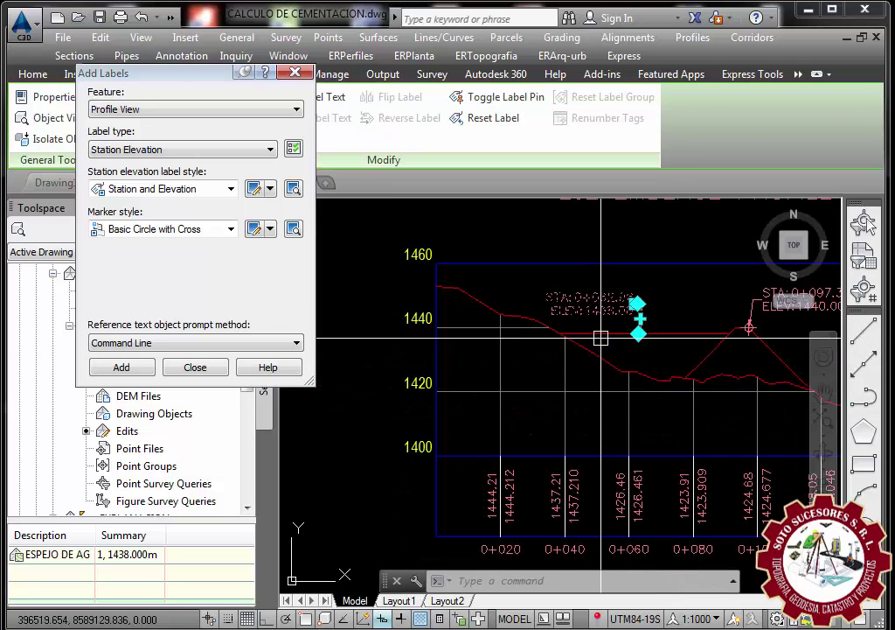
scroll(600, 336, "down", 3)
key("Escape")
- Zoom and pan along the EJE EMBLASE profile to check both station-elevation labels near the dam crest
scroll(615, 330, "up", 2)
scroll(645, 273, "up", 3)
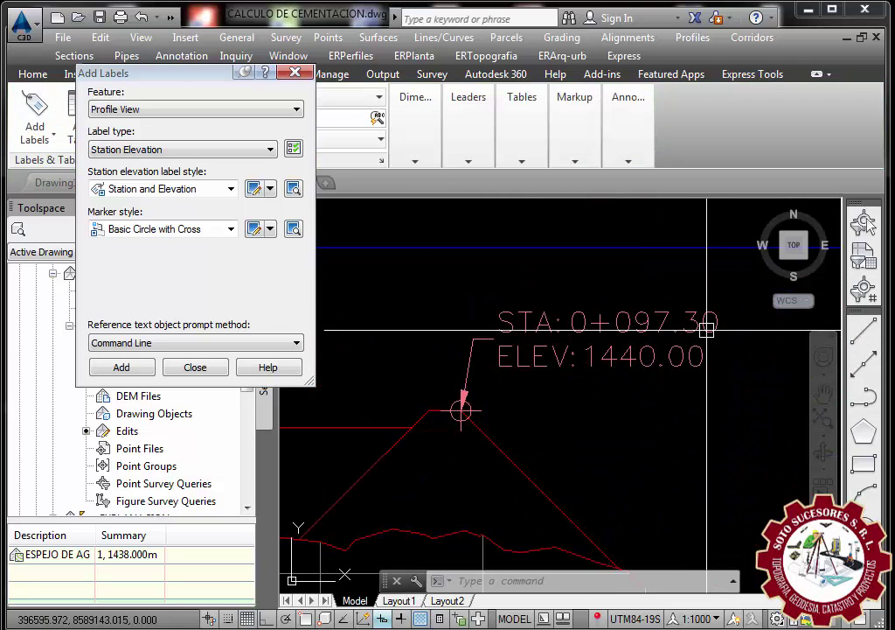
scroll(707, 329, "down", 5)
scroll(609, 310, "up", 4)
scroll(614, 286, "up", 1)
scroll(483, 315, "down", 1)
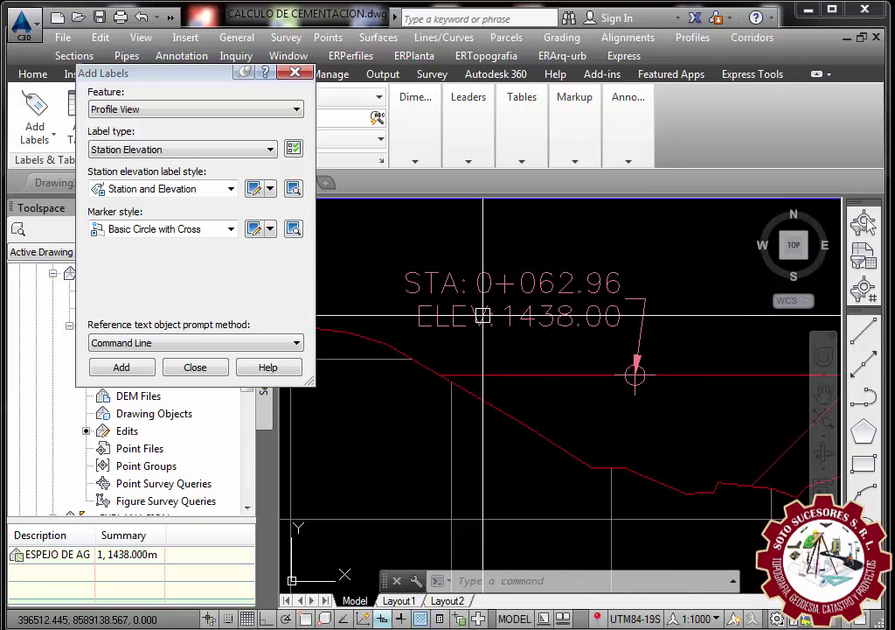
scroll(483, 314, "up", 2)
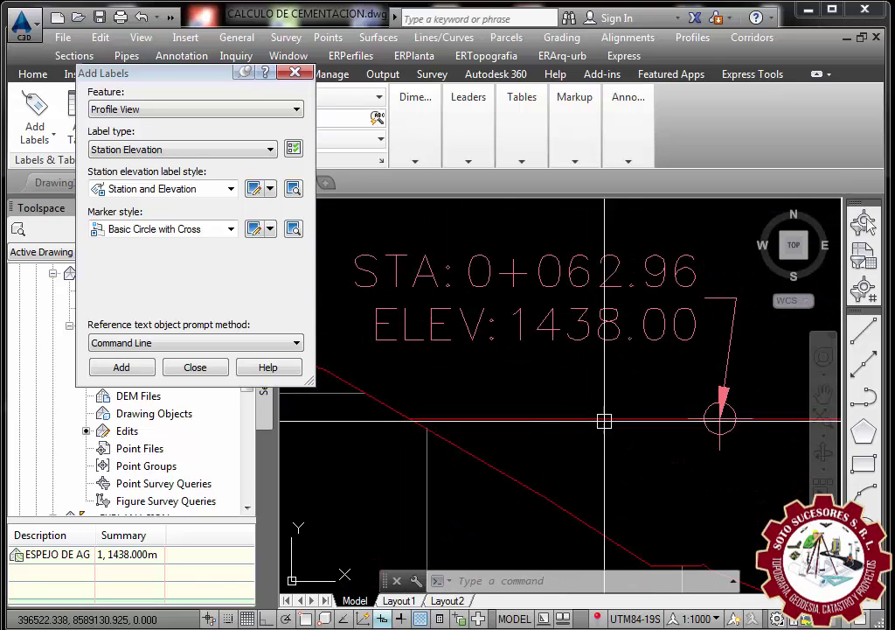
scroll(478, 324, "down", 4)
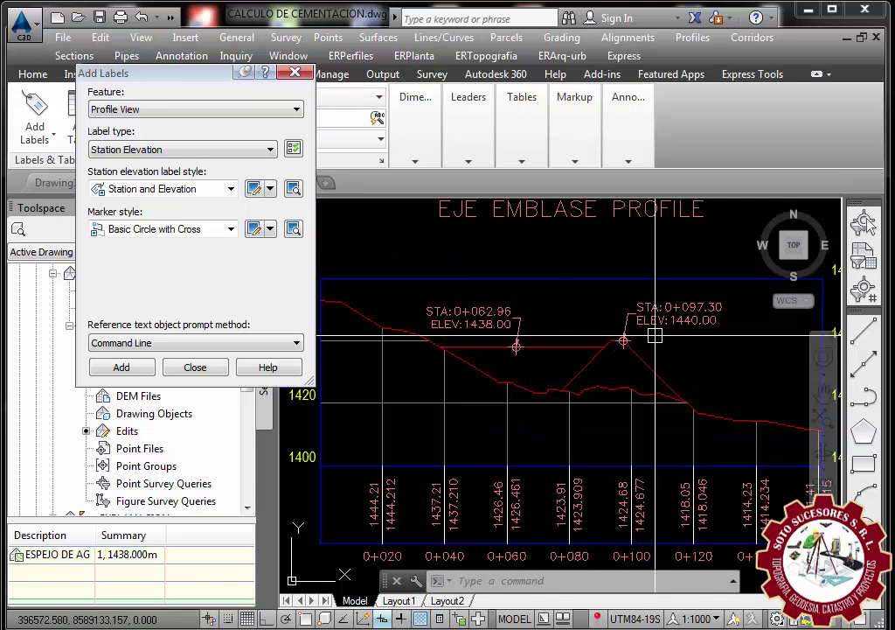
scroll(656, 332, "up", 4)
scroll(595, 342, "down", 2)
scroll(555, 354, "up", 3)
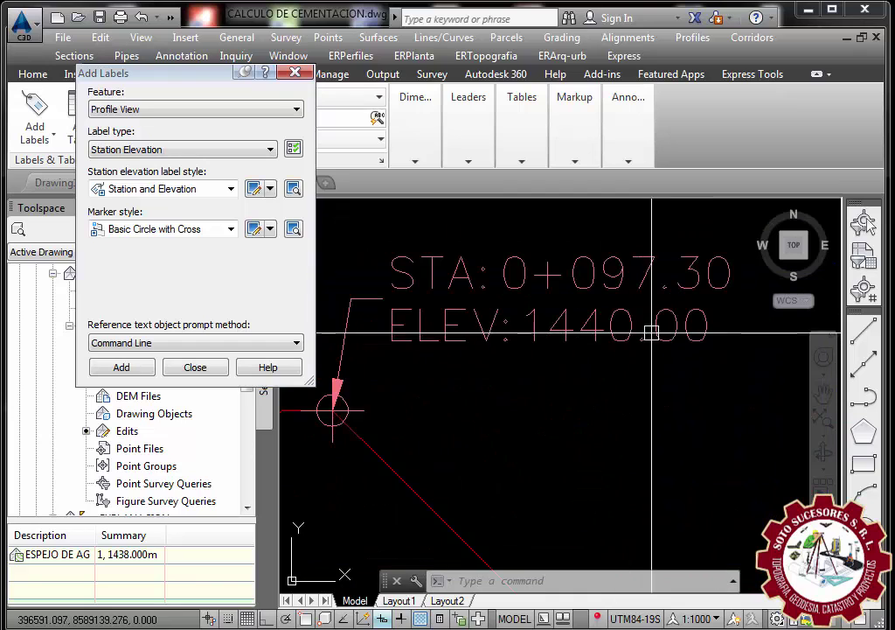
scroll(507, 385, "down", 2)
scroll(412, 396, "up", 3)
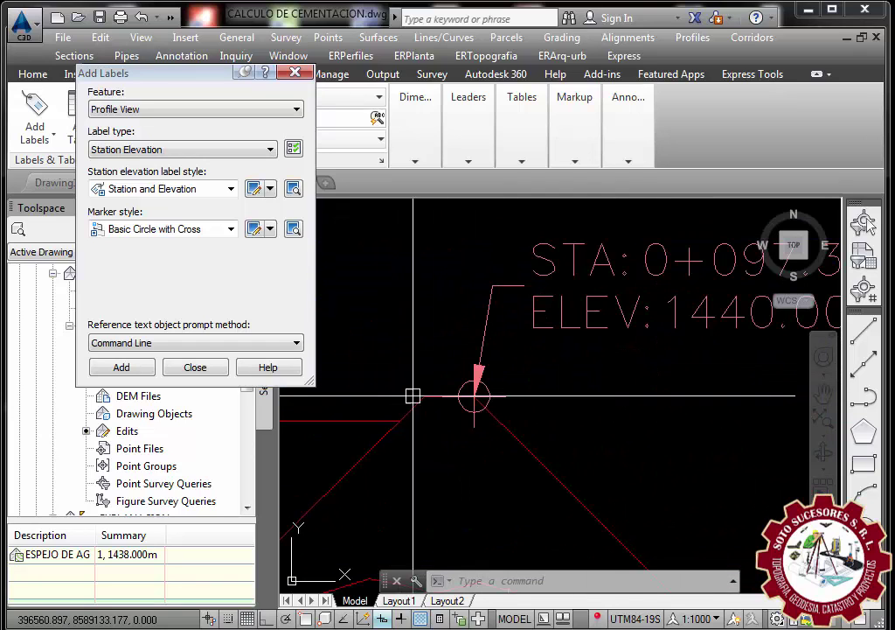
scroll(420, 385, "down", 1)
scroll(586, 371, "up", 1)
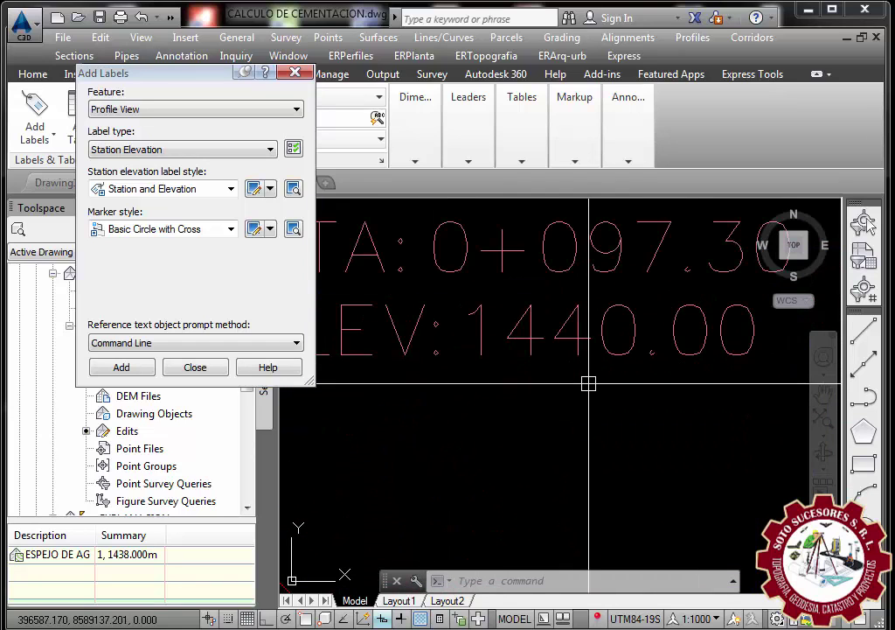
scroll(625, 382, "down", 2)
scroll(629, 328, "down", 1)
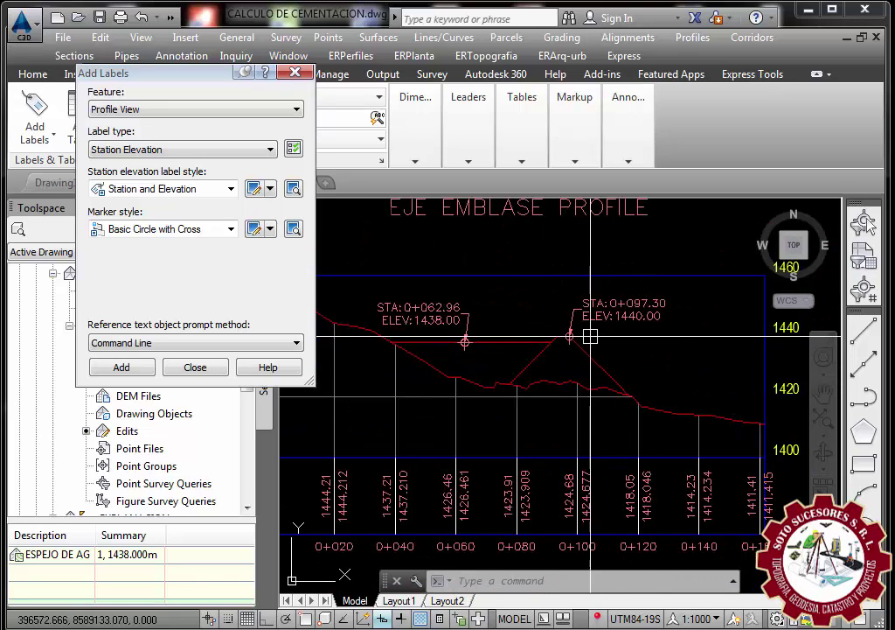
scroll(520, 379, "down", 1)
scroll(510, 351, "up", 1)
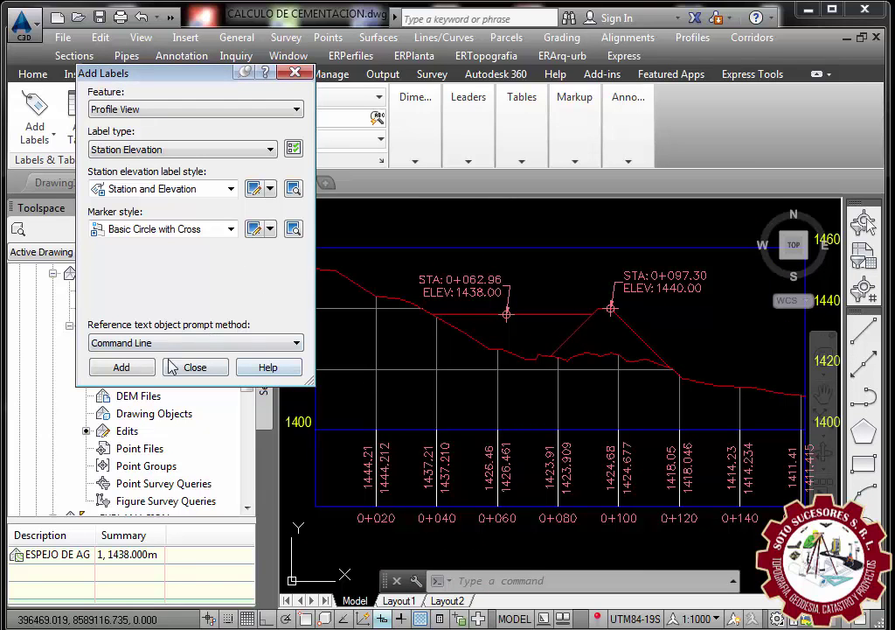
scroll(496, 359, "up", 2)
scroll(486, 354, "up", 2)
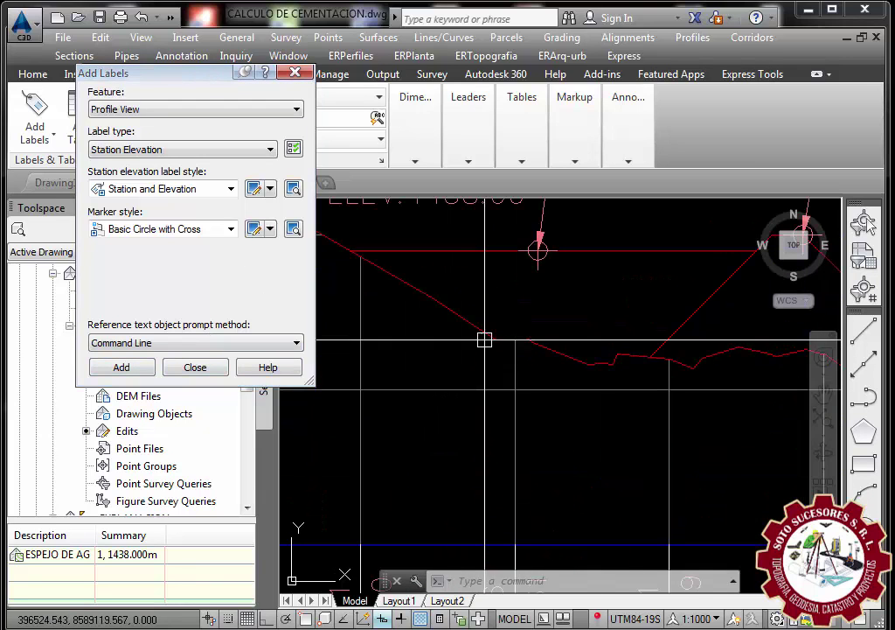
middle_click_drag(682, 371, 410, 352)
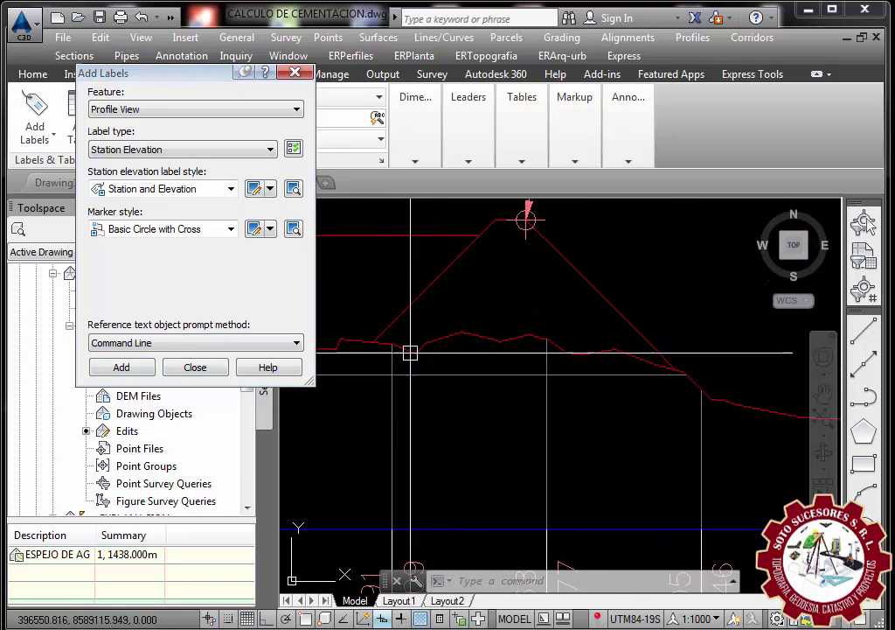
scroll(631, 374, "down", 2)
scroll(635, 375, "up", 3)
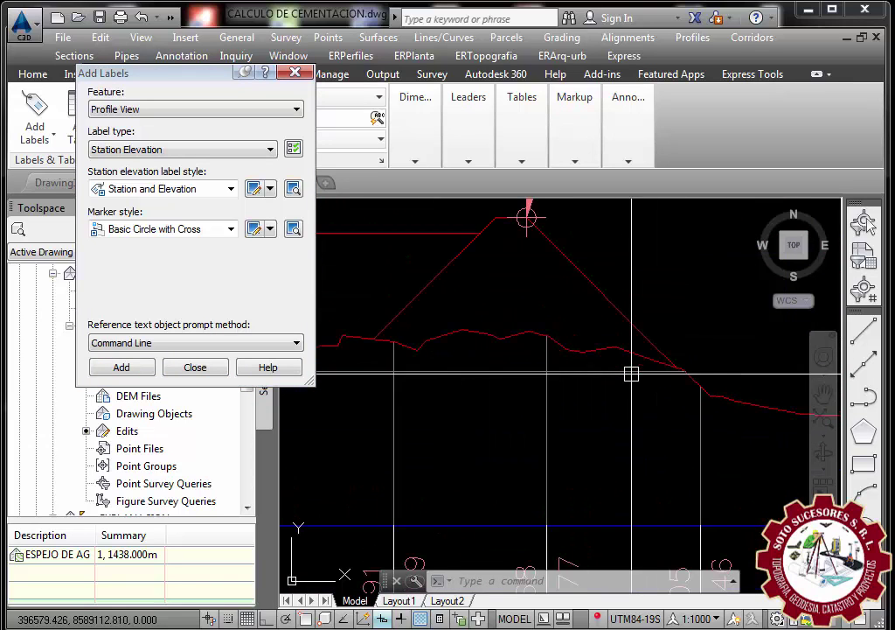
scroll(645, 338, "down", 2)
scroll(594, 332, "down", 3)
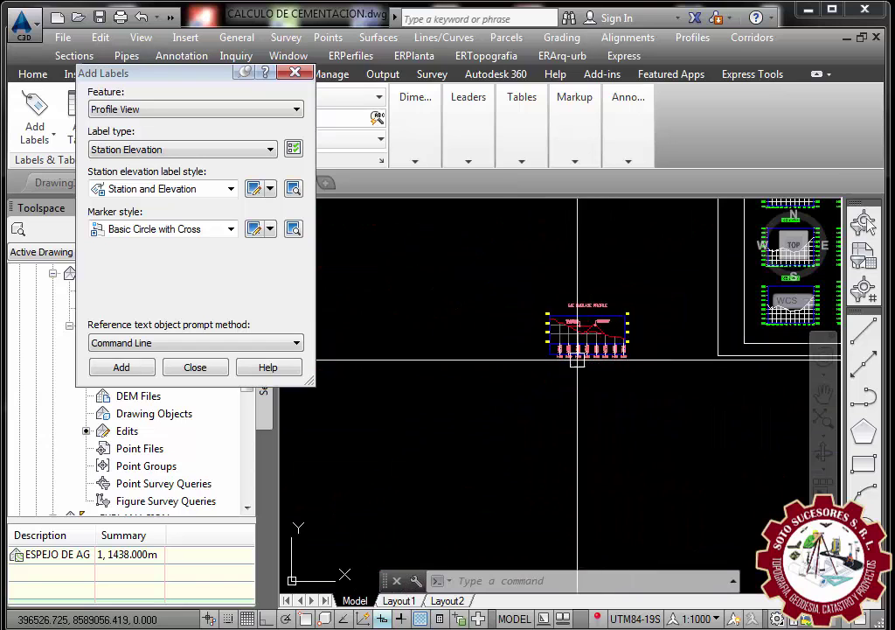
- Pan toward the other profile grids and close the Add Labels window
middle_click_drag(577, 358, 333, 420)
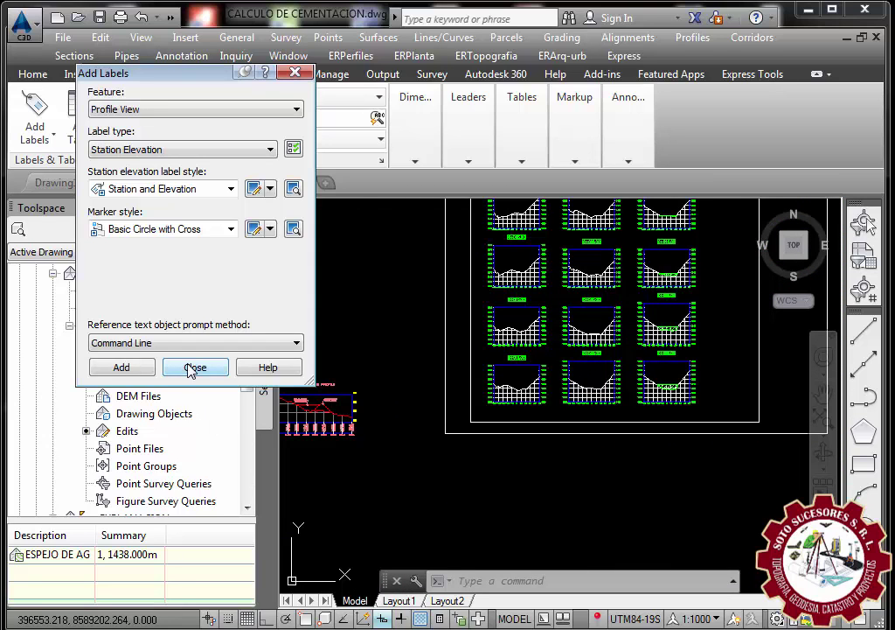
scroll(538, 368, "down", 3)
scroll(461, 422, "up", 2)
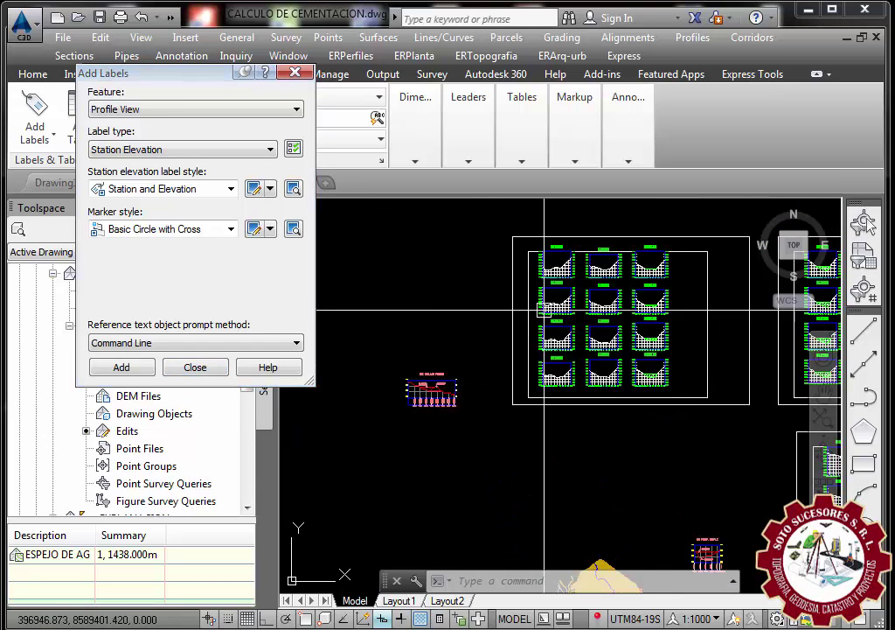
scroll(524, 394, "down", 2)
scroll(394, 376, "up", 3)
scroll(372, 373, "up", 1)
scroll(372, 359, "up", 3)
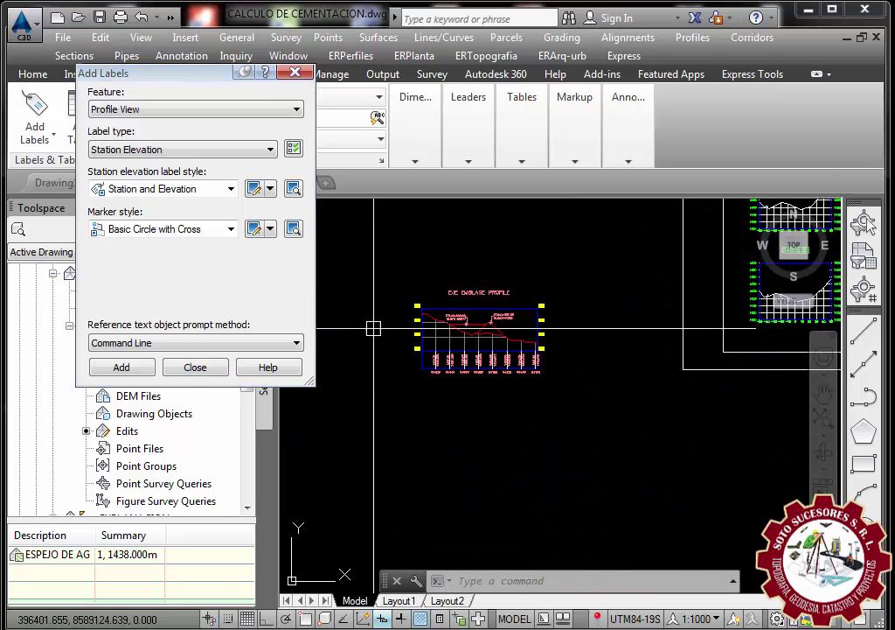
scroll(500, 321, "up", 3)
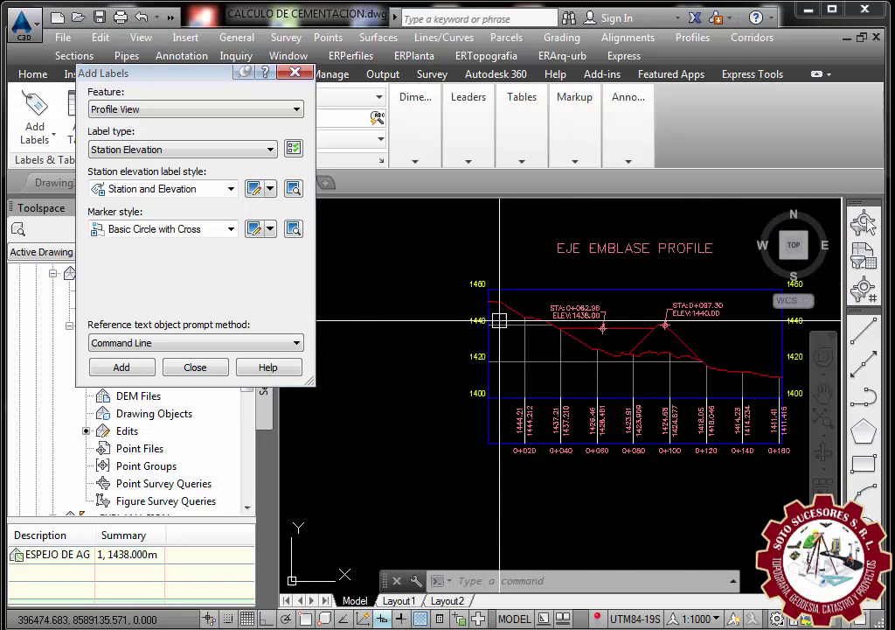
left_click(195, 367)
- Zoom out to see the terrain surface, labelled profile views and hatched cross-section sheets
scroll(480, 320, "down", 5)
scroll(430, 320, "down", 5)
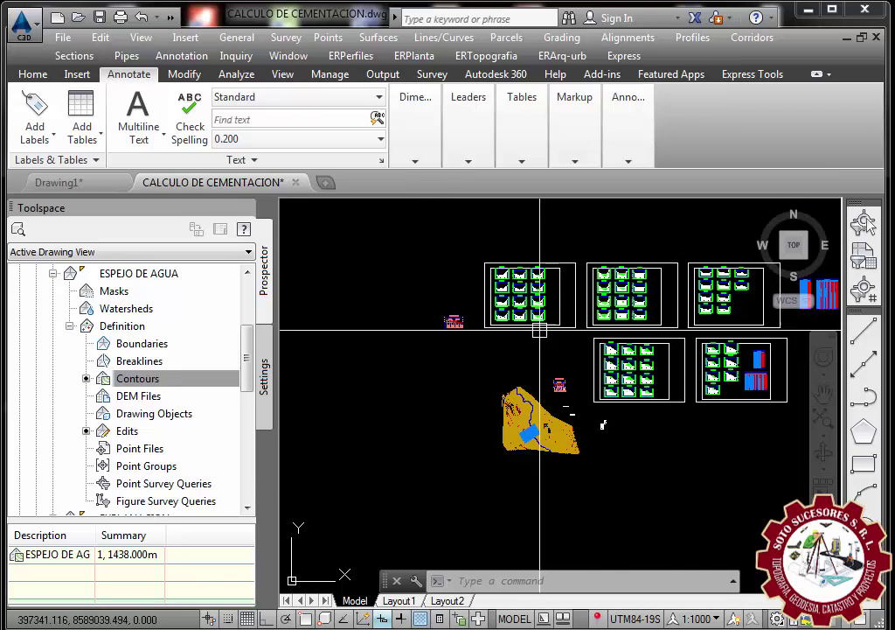
scroll(539, 330, "up", 3)
scroll(490, 334, "down", 3)
scroll(496, 341, "up", 2)
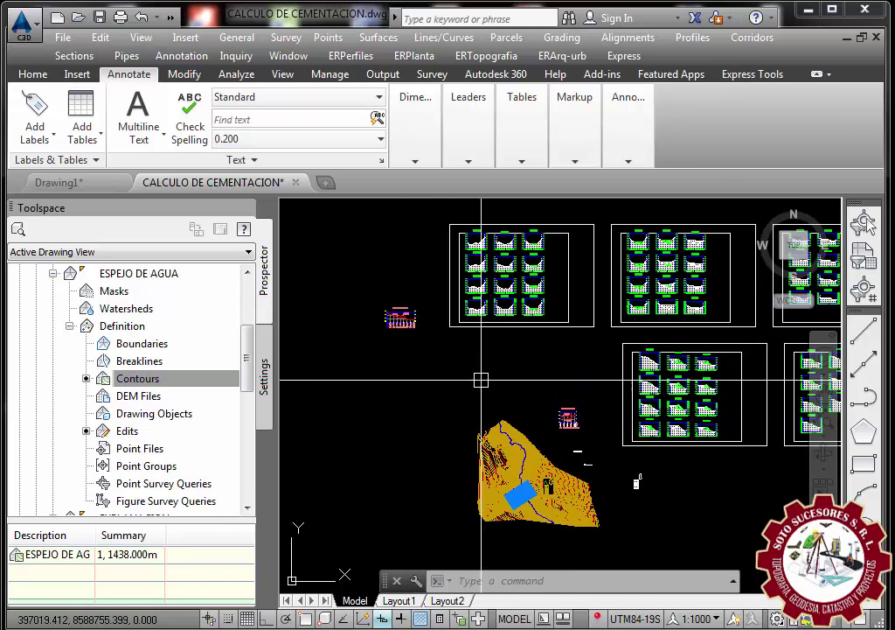
scroll(464, 385, "down", 5)
scroll(427, 376, "up", 5)
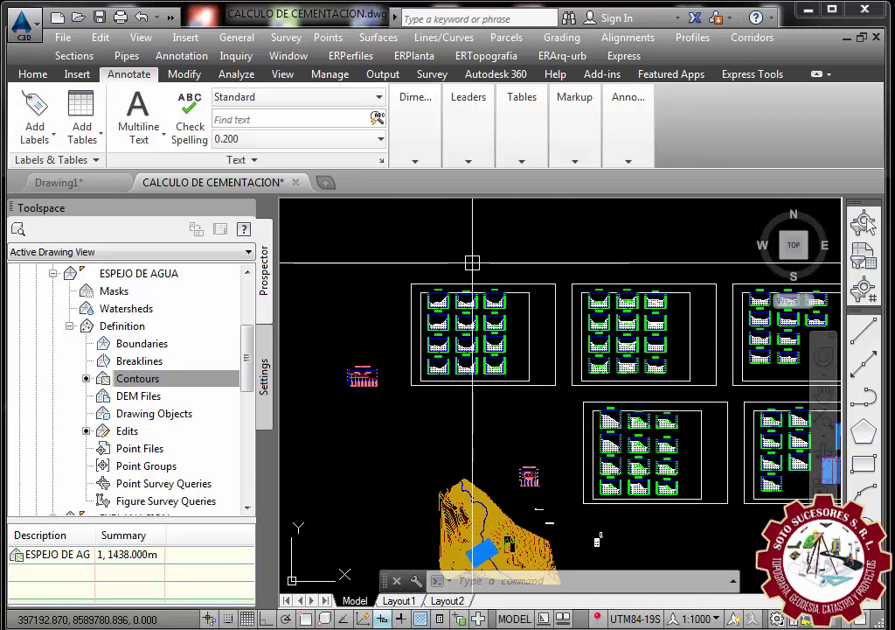